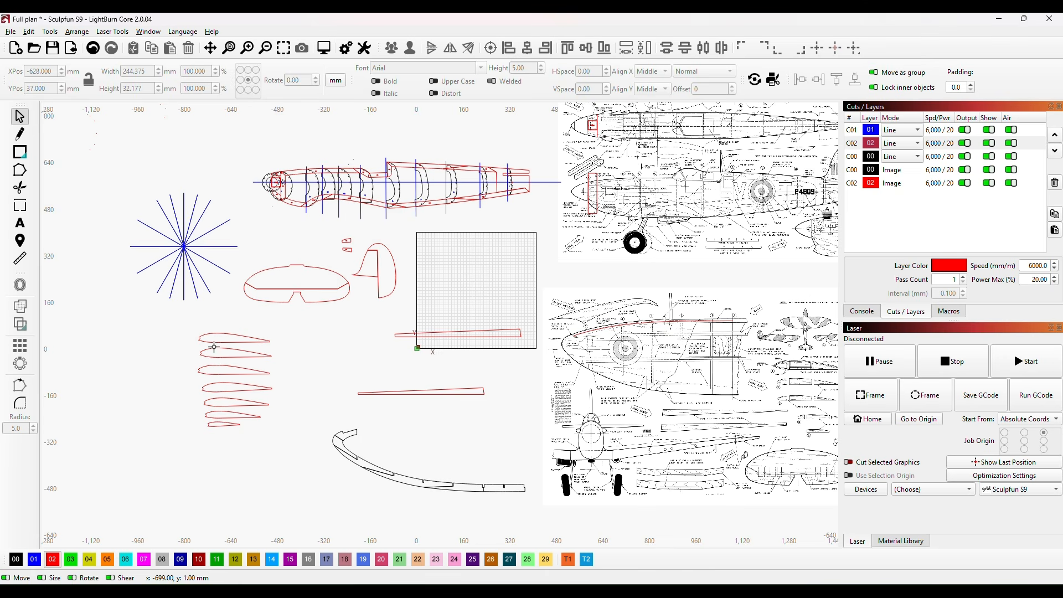
# - Move the largest wing rib outline onto the wing plan, rotate it 90° clockwise, and place it at the root station at X 1089, Y -23
pyautogui.scroll(5, 668, 306)
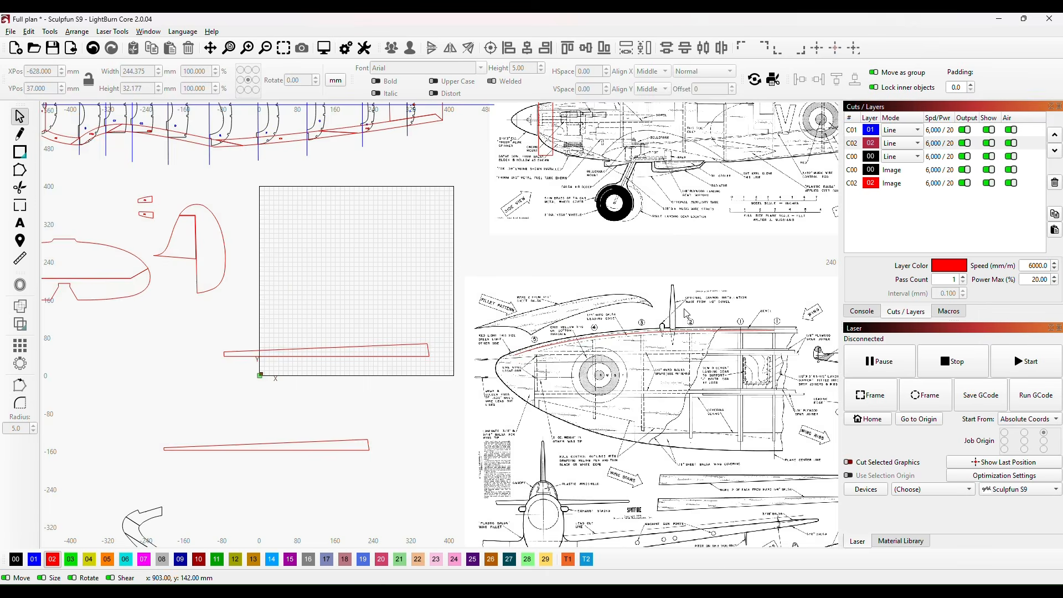
pyautogui.moveTo(813, 407); pyautogui.dragTo(447, 311)
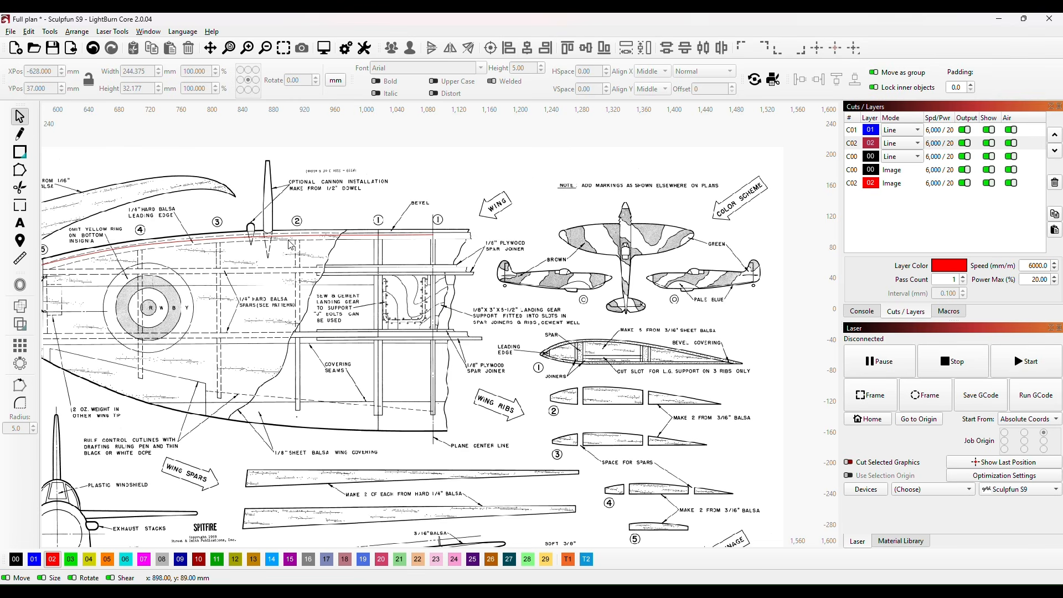
pyautogui.moveTo(257, 279); pyautogui.dragTo(345, 269)
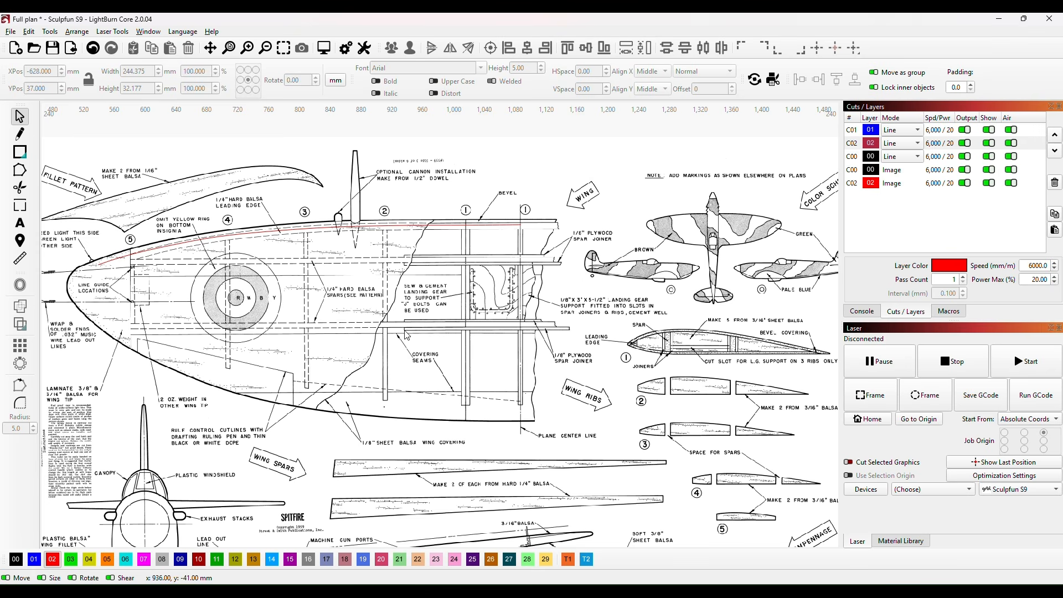
pyautogui.scroll(-3, 406, 331)
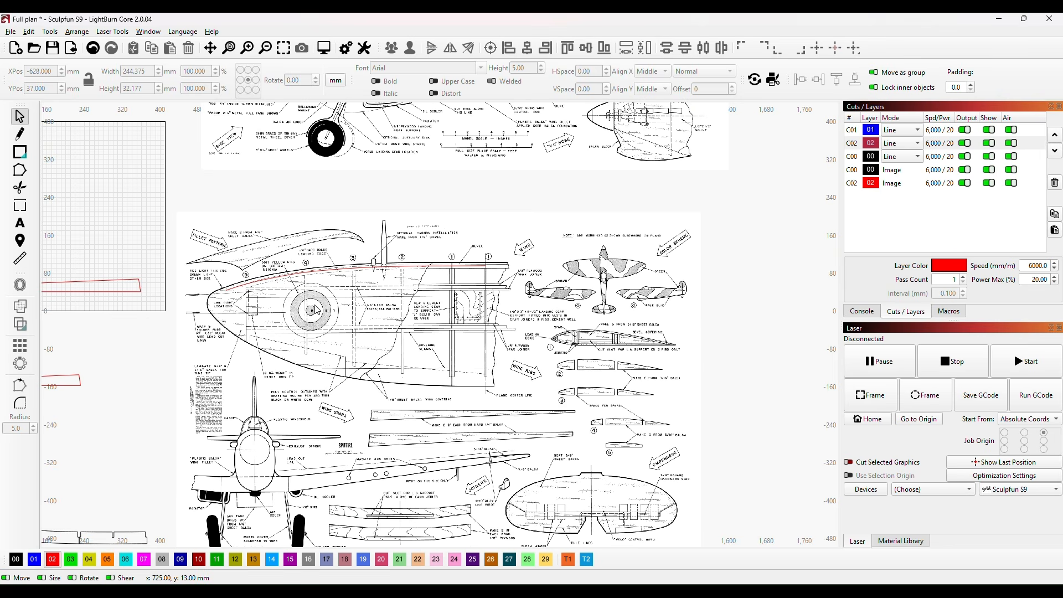
pyautogui.scroll(-3, 313, 313)
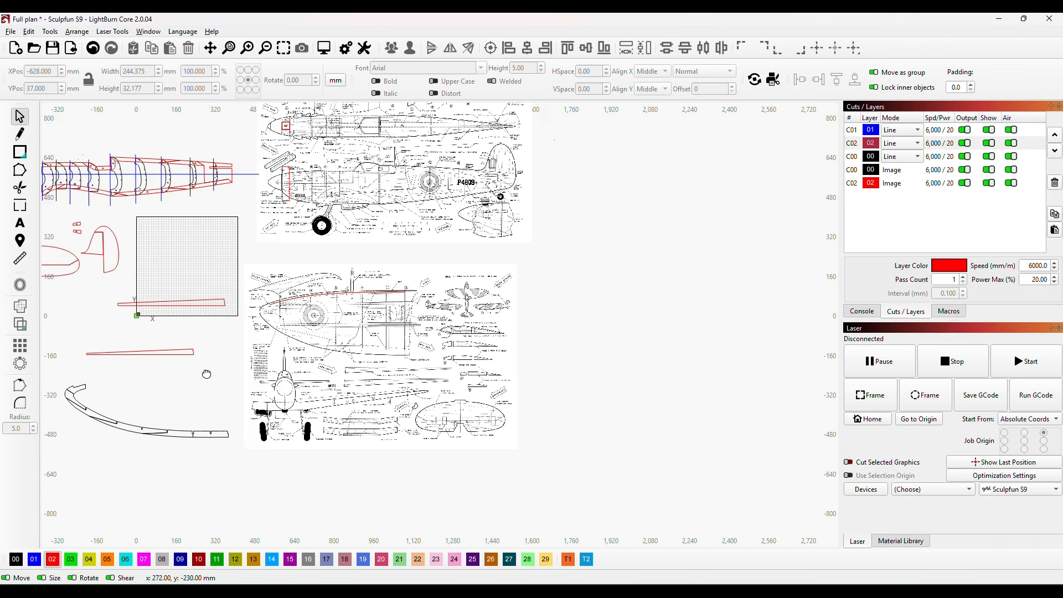
pyautogui.moveTo(203, 374); pyautogui.dragTo(351, 356)
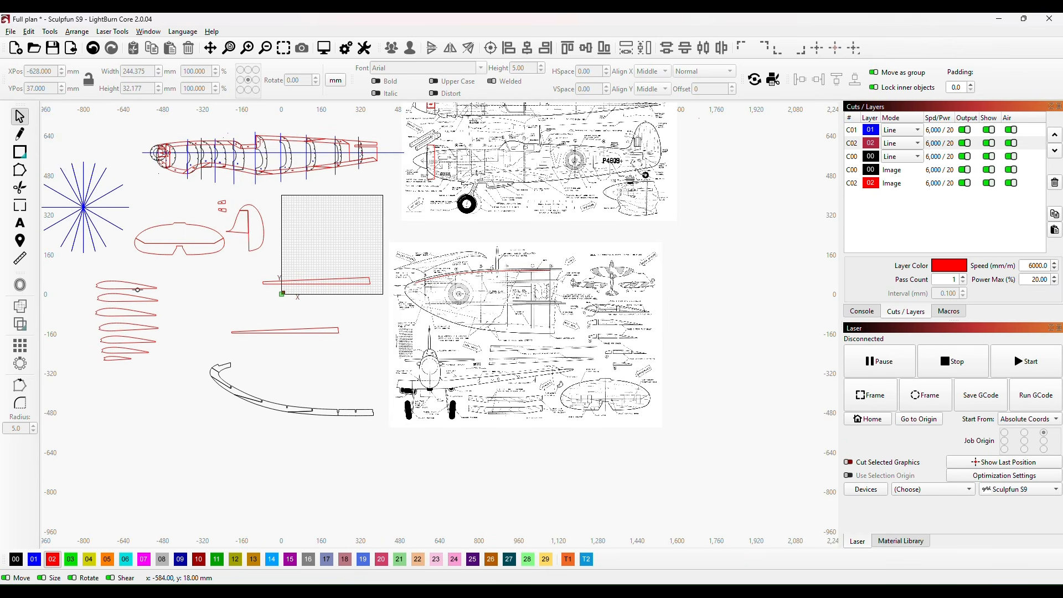
pyautogui.moveTo(138, 288); pyautogui.dragTo(518, 322)
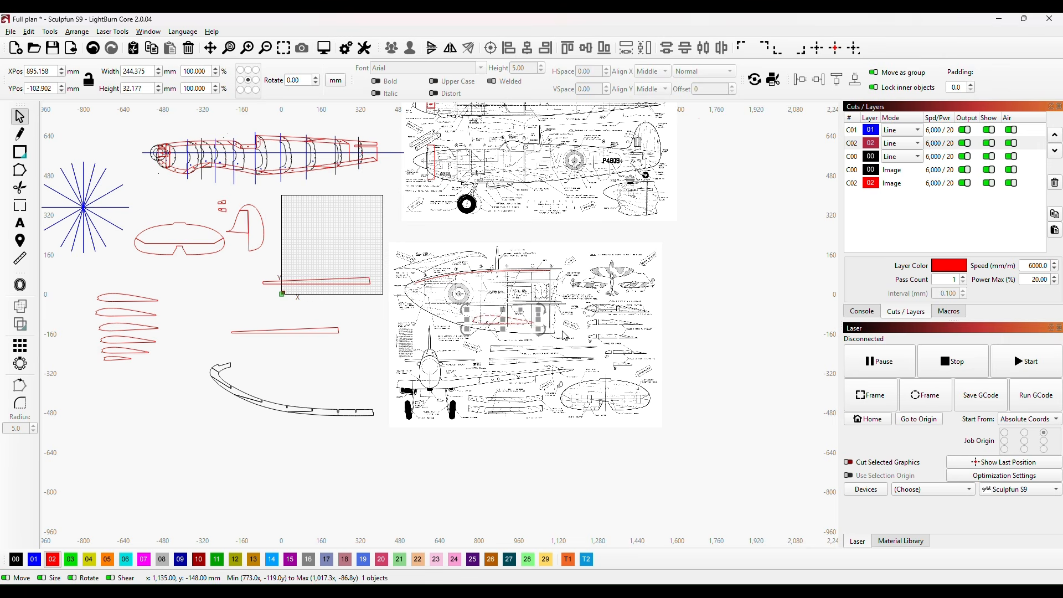
pyautogui.scroll(3, 564, 332)
pyautogui.scroll(1, 565, 335)
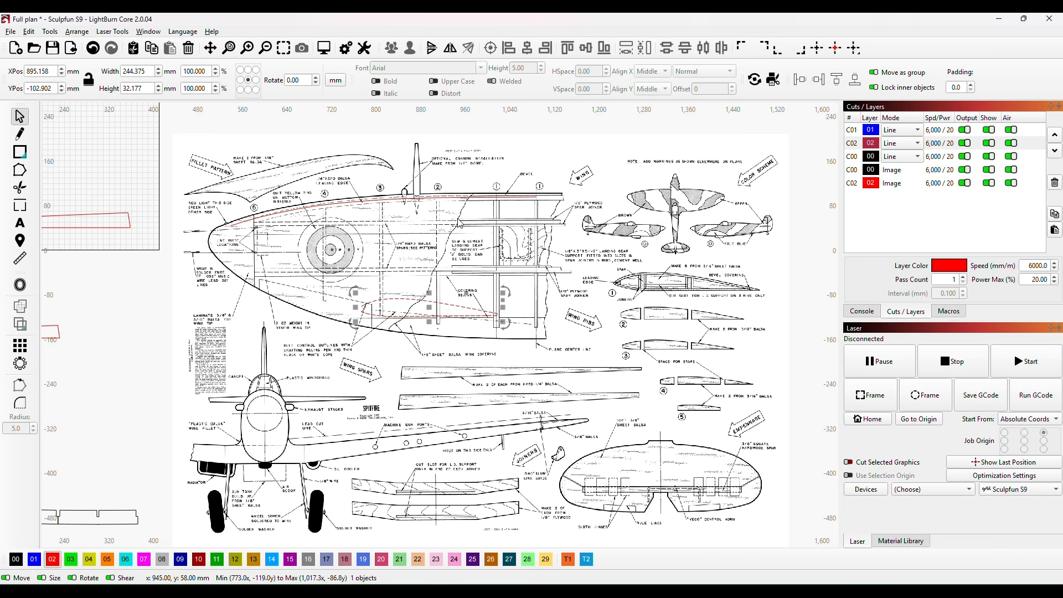
pyautogui.press('.')
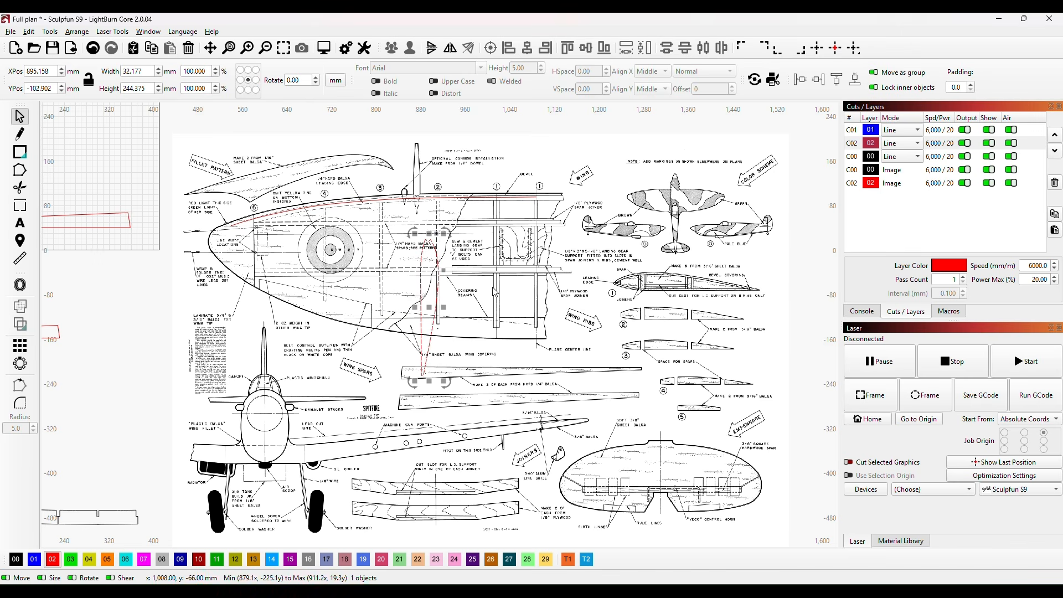
pyautogui.moveTo(447, 319); pyautogui.dragTo(539, 266)
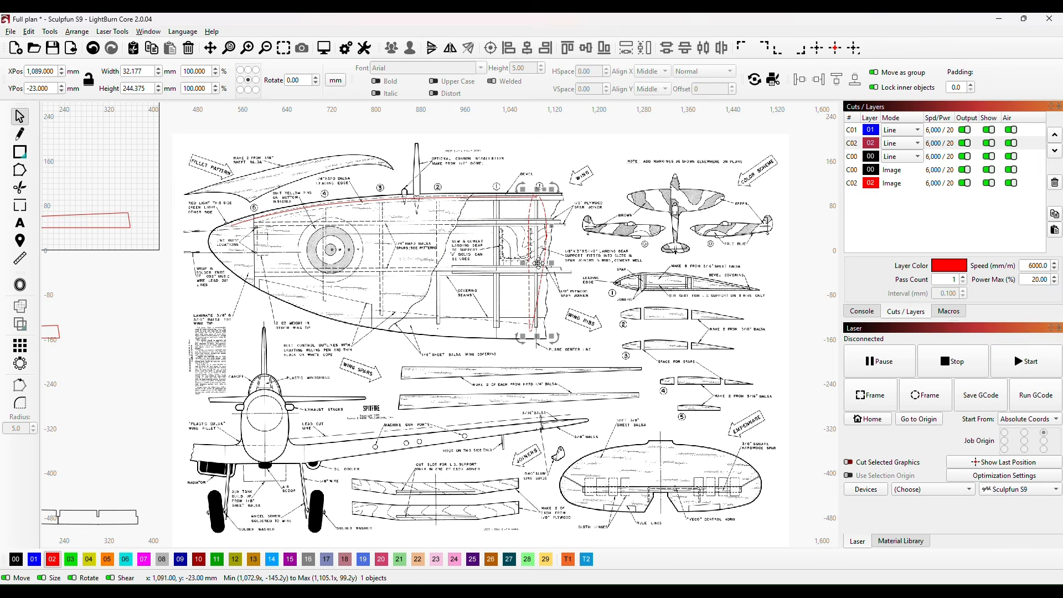
# - Nudge the root rib outline to X 1089.3, Y -22 to align its nose notch with the red leading-edge line
pyautogui.scroll(5, 535, 243)
pyautogui.moveTo(565, 175); pyautogui.dragTo(542, 382)
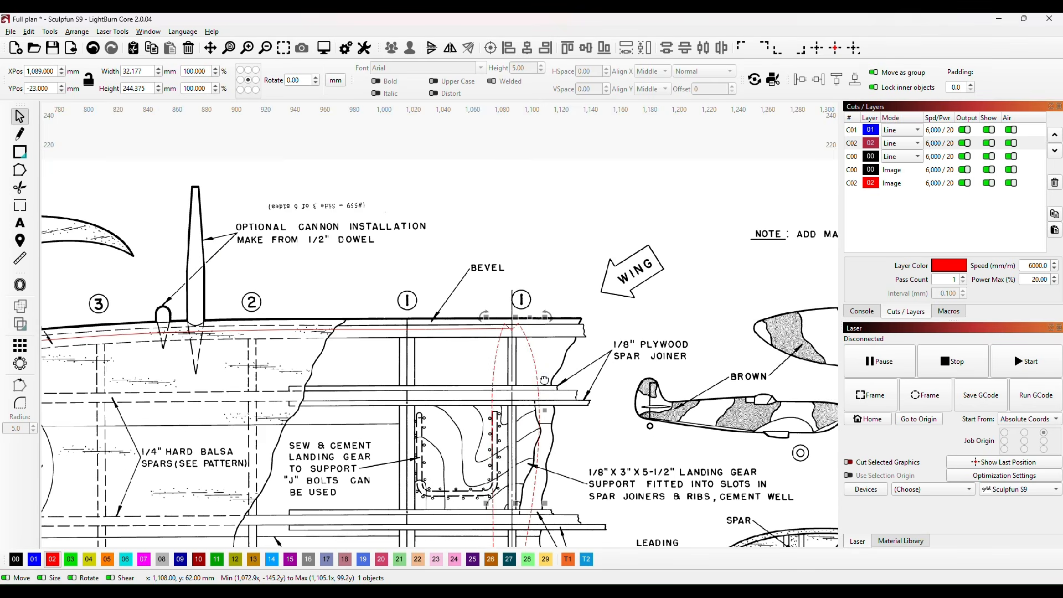
pyautogui.scroll(2, 533, 377)
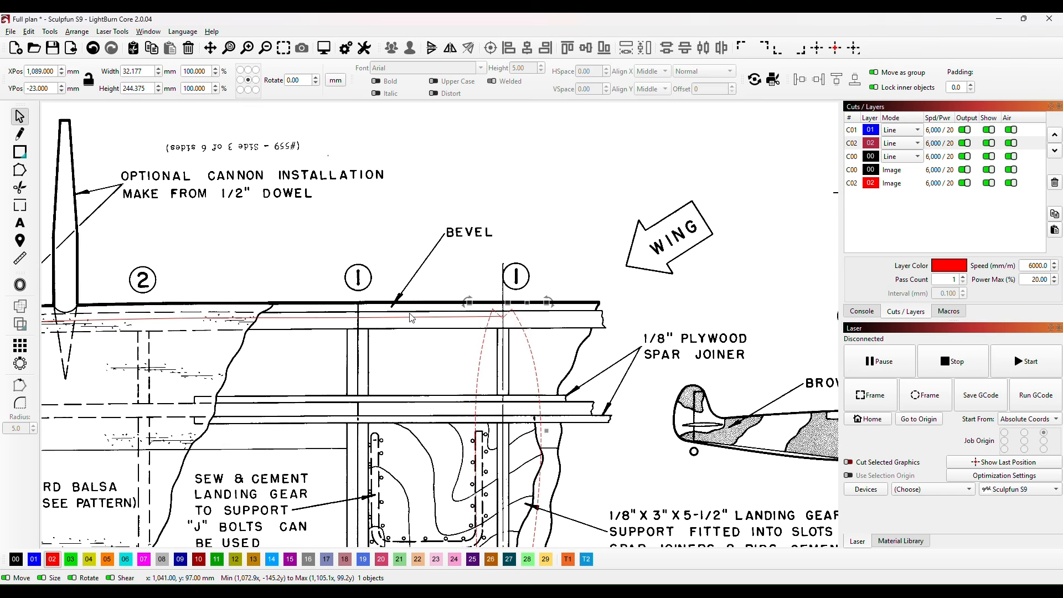
pyautogui.scroll(5, 517, 299)
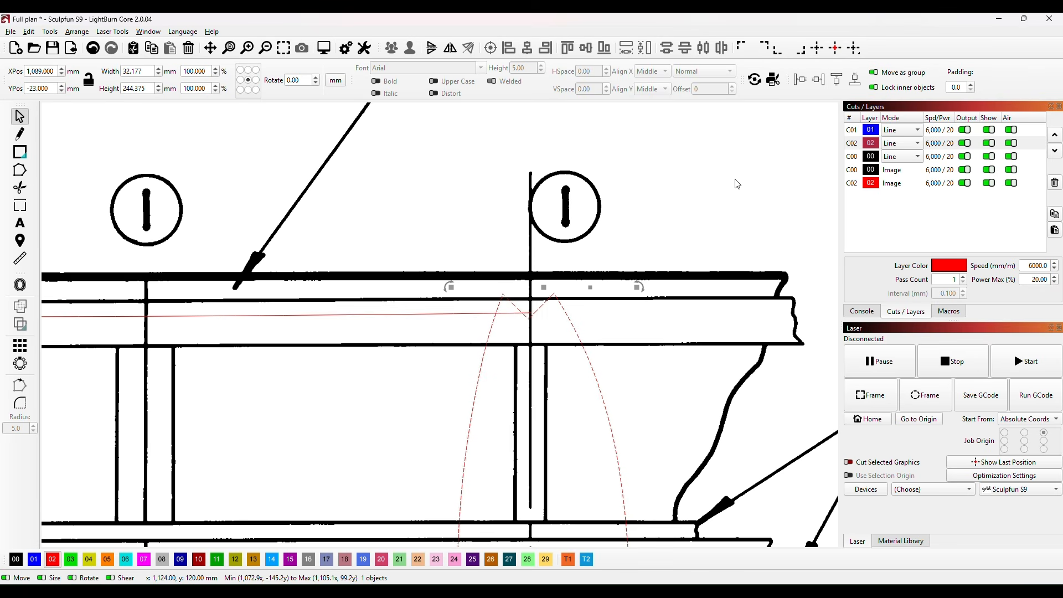
pyautogui.press('Up')
pyautogui.press('Up')
pyautogui.press('Up')
pyautogui.press('Up')
pyautogui.press('Up')
pyautogui.press('Up')
pyautogui.press('Up')
pyautogui.press('Up')
pyautogui.press('Right')
pyautogui.press('Right')
pyautogui.press('Right')
pyautogui.press('Down')
# - Move the smallest wing rib outline onto the wing plan near the tip and rotate it 90° clockwise
pyautogui.scroll(-4, 715, 255)
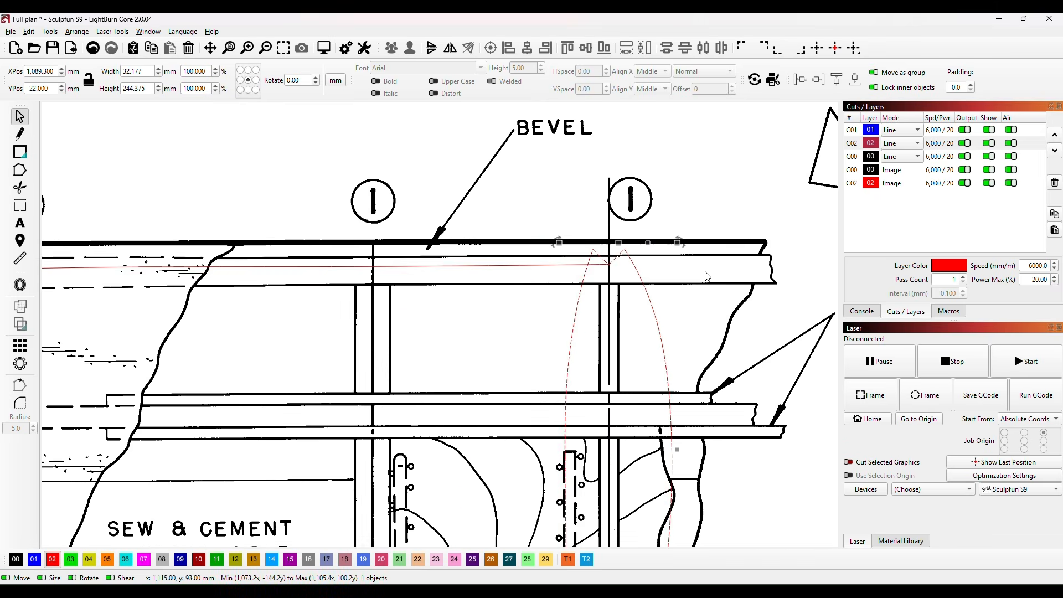
pyautogui.scroll(-4, 510, 363)
pyautogui.scroll(-6, 455, 410)
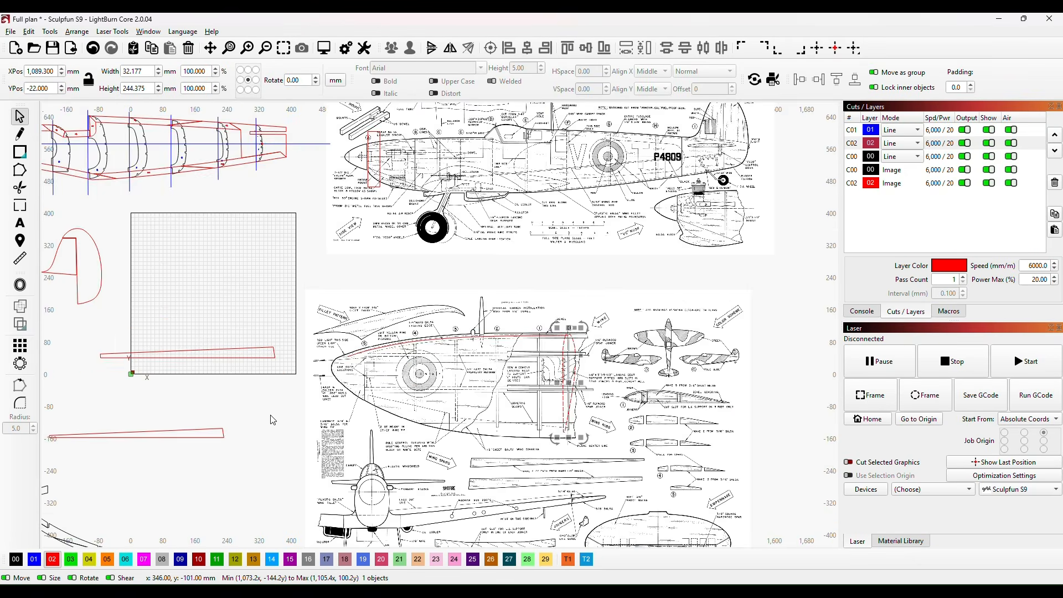
pyautogui.moveTo(255, 441); pyautogui.dragTo(473, 366)
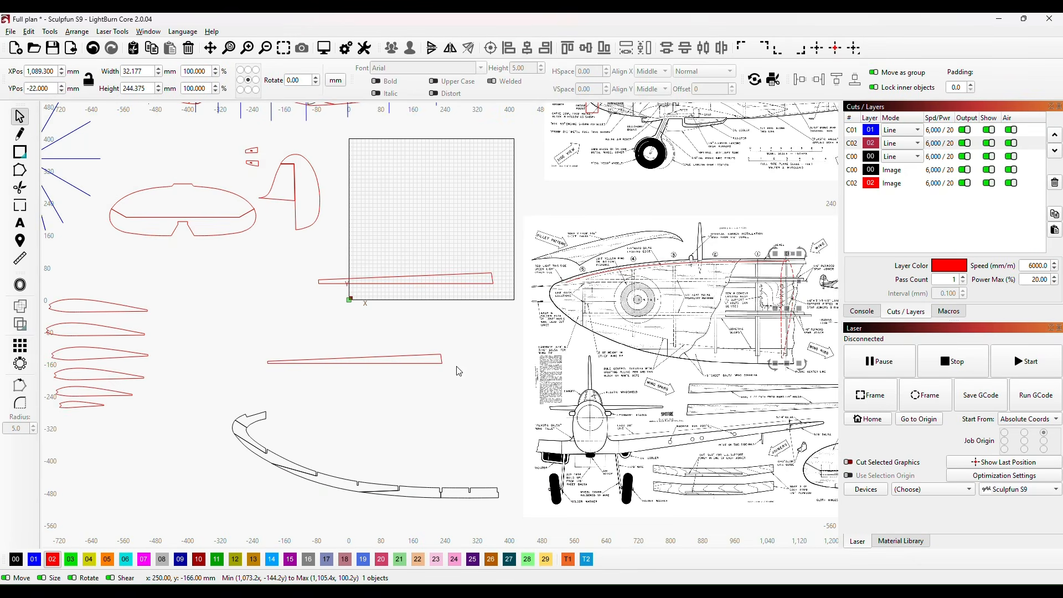
pyautogui.click(79, 407)
pyautogui.moveTo(78, 407); pyautogui.dragTo(594, 300)
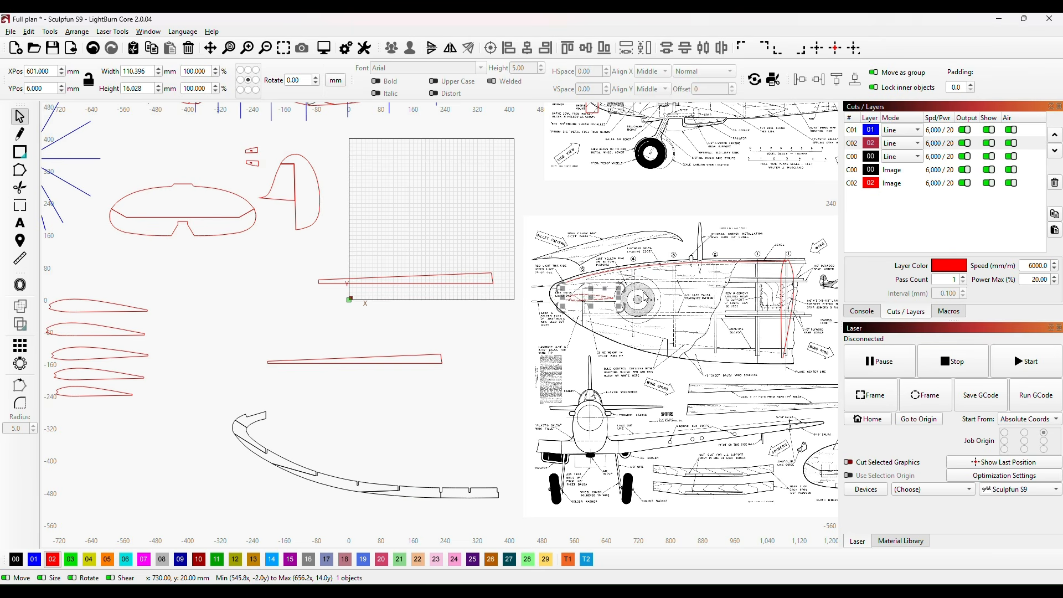
pyautogui.press('.')
pyautogui.scroll(7, 626, 310)
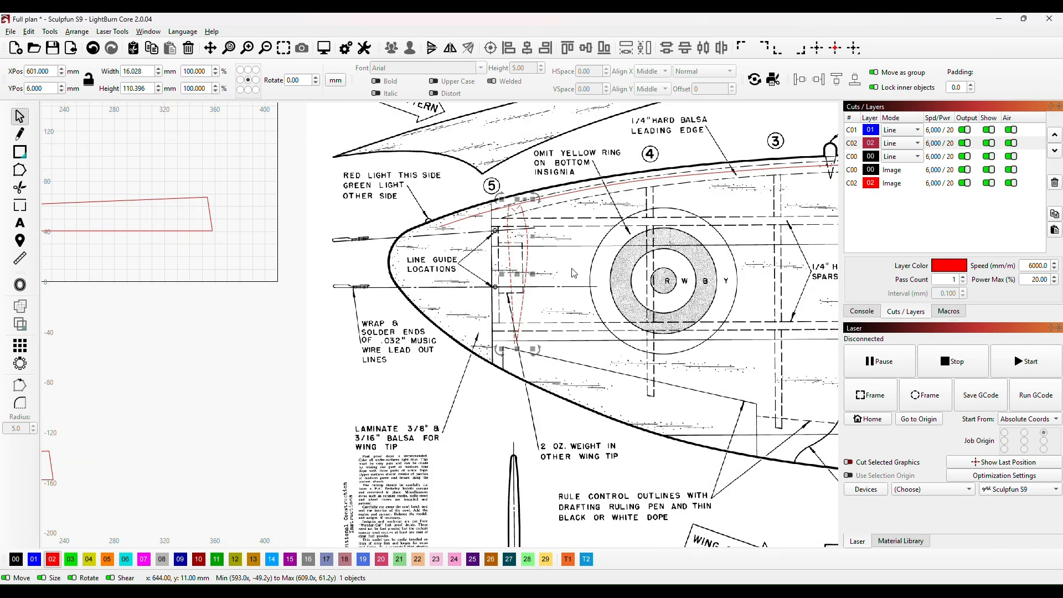
# - Position the small rib outline at station 5 of the wing plan, at X 585.2, Y 6.5
pyautogui.scroll(2, 574, 273)
pyautogui.moveTo(498, 275); pyautogui.dragTo(468, 288)
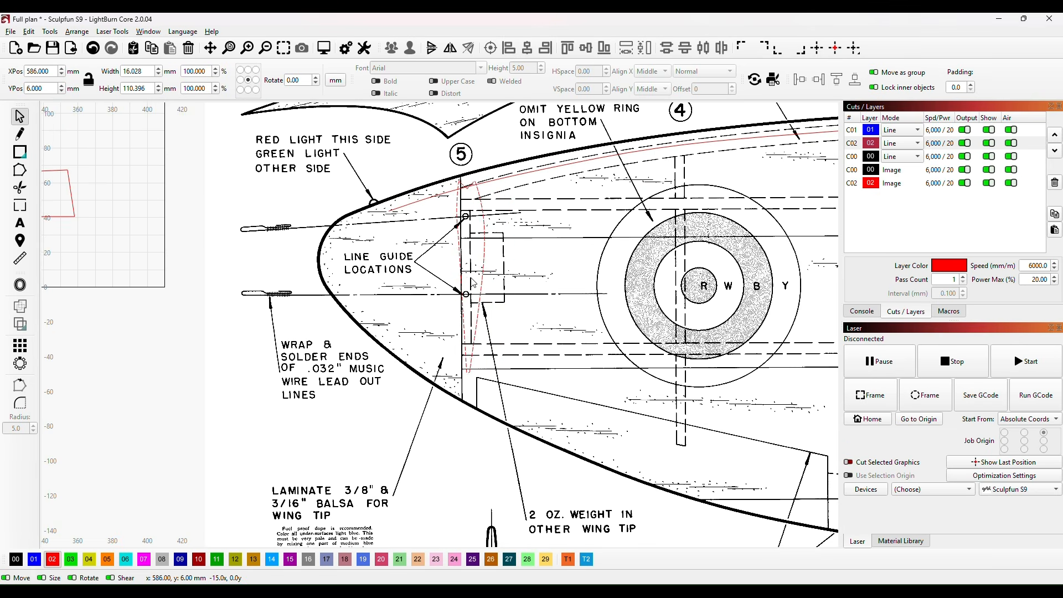
pyautogui.moveTo(473, 283); pyautogui.dragTo(474, 283)
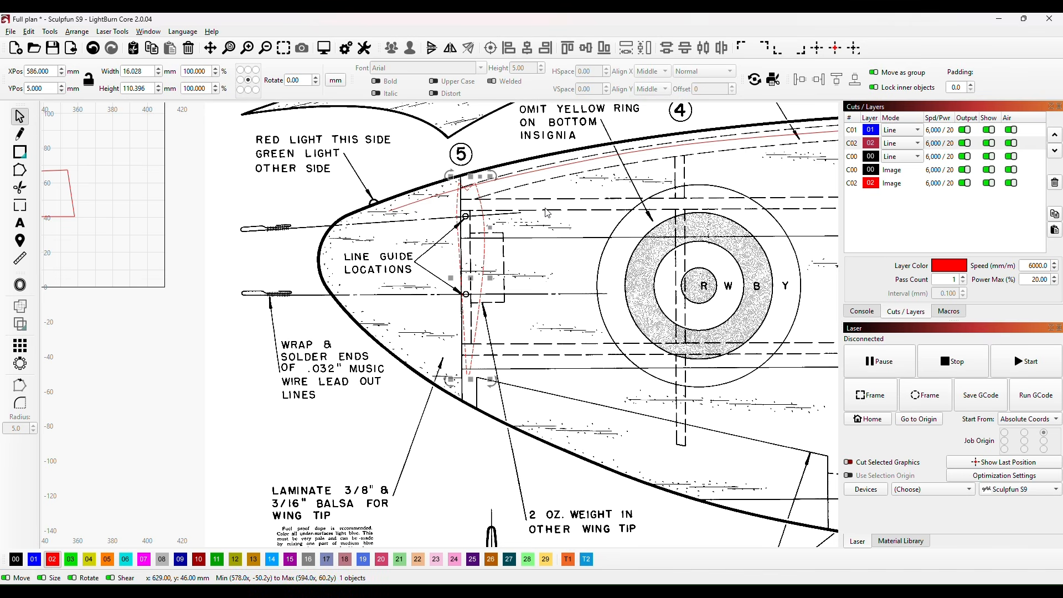
pyautogui.hotkey('ctrl', 'Left')
pyautogui.hotkey('ctrl', 'Up')
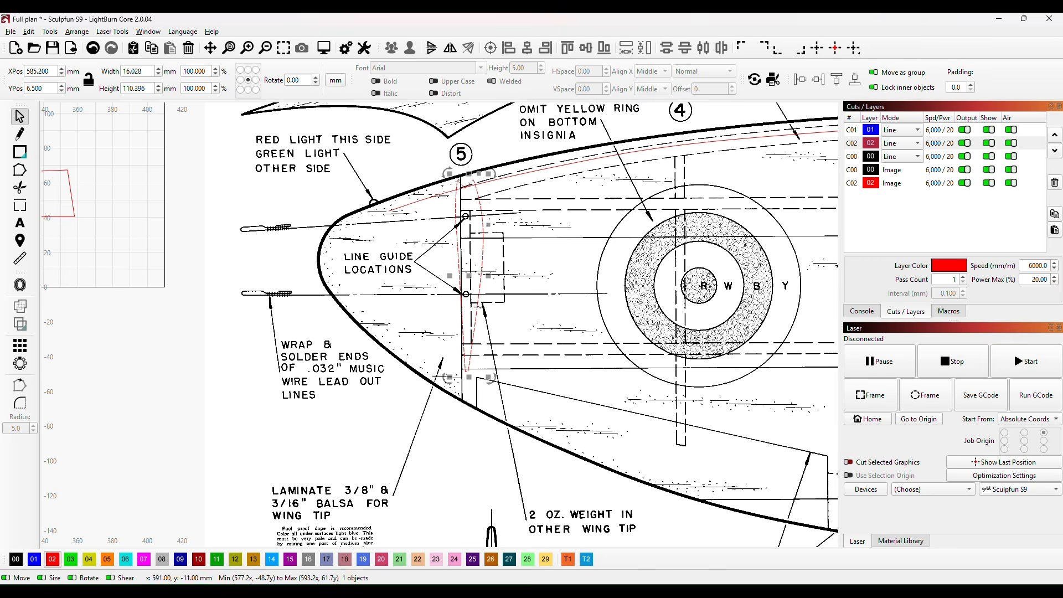
# - Move the upper tapered spar outline onto the wing plan and rotate it upright with its wide end facing up
pyautogui.scroll(-4, 593, 266)
pyautogui.moveTo(762, 318); pyautogui.dragTo(574, 344)
pyautogui.scroll(-2, 587, 350)
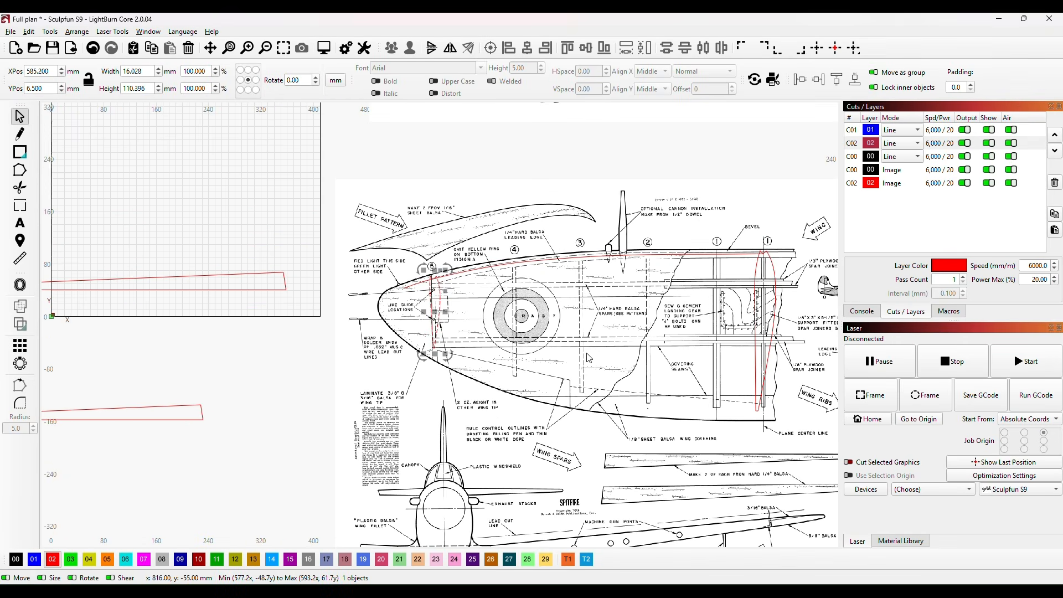
pyautogui.moveTo(670, 344); pyautogui.dragTo(462, 351)
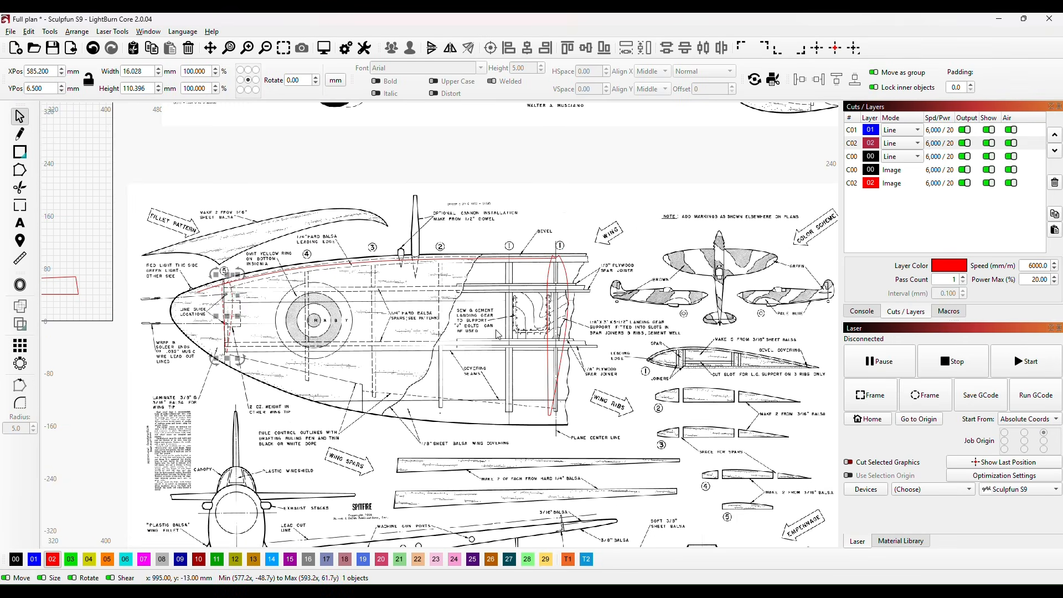
pyautogui.scroll(-4, 443, 366)
pyautogui.moveTo(201, 443); pyautogui.dragTo(320, 430)
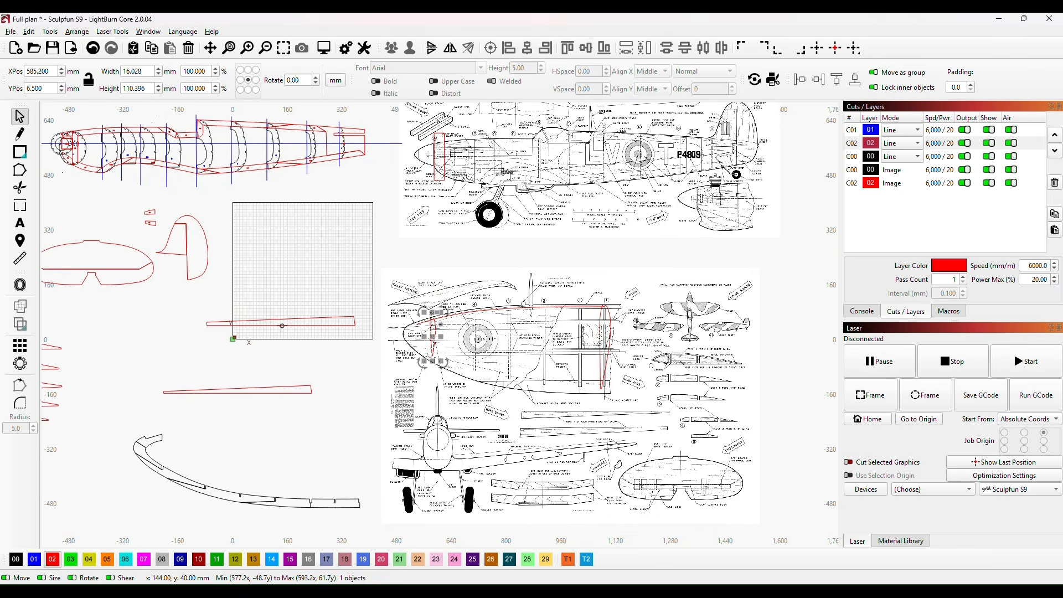
pyautogui.click(282, 325)
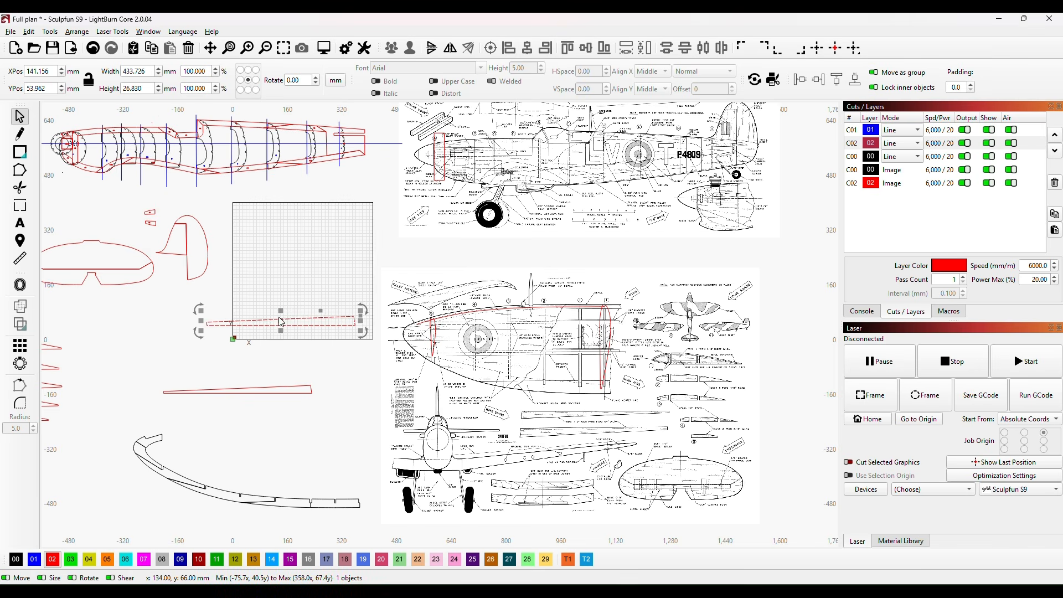
pyautogui.moveTo(283, 322); pyautogui.dragTo(519, 364)
pyautogui.scroll(3, 552, 402)
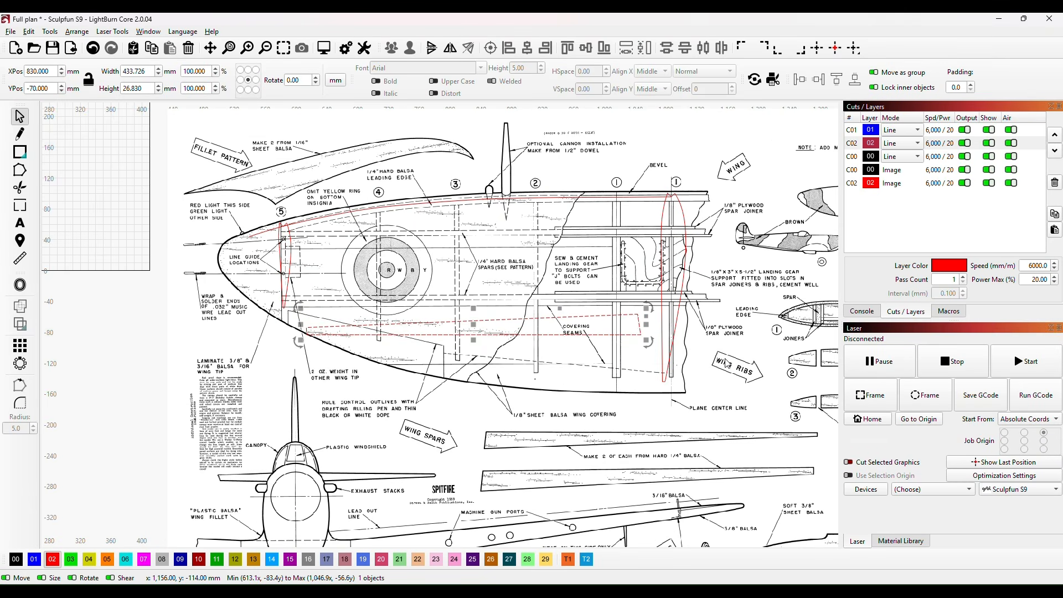
pyautogui.press('.')
pyautogui.press('.')
pyautogui.press('.')
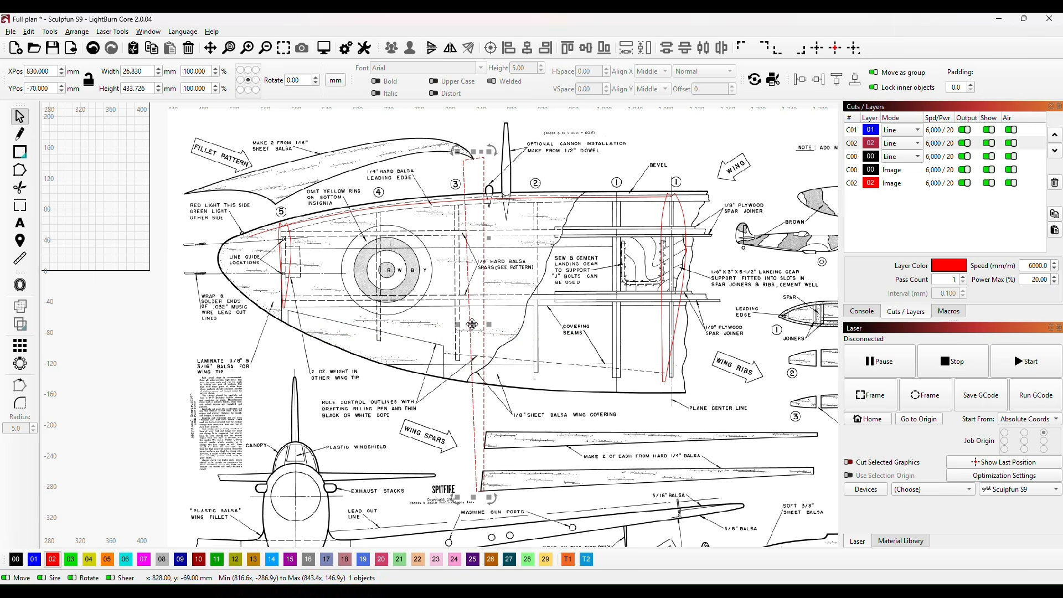
# - Place the spar outline over the root rib, tilt it slightly clockwise, and shift it to X 1067, Y -164
pyautogui.moveTo(480, 334); pyautogui.dragTo(678, 402)
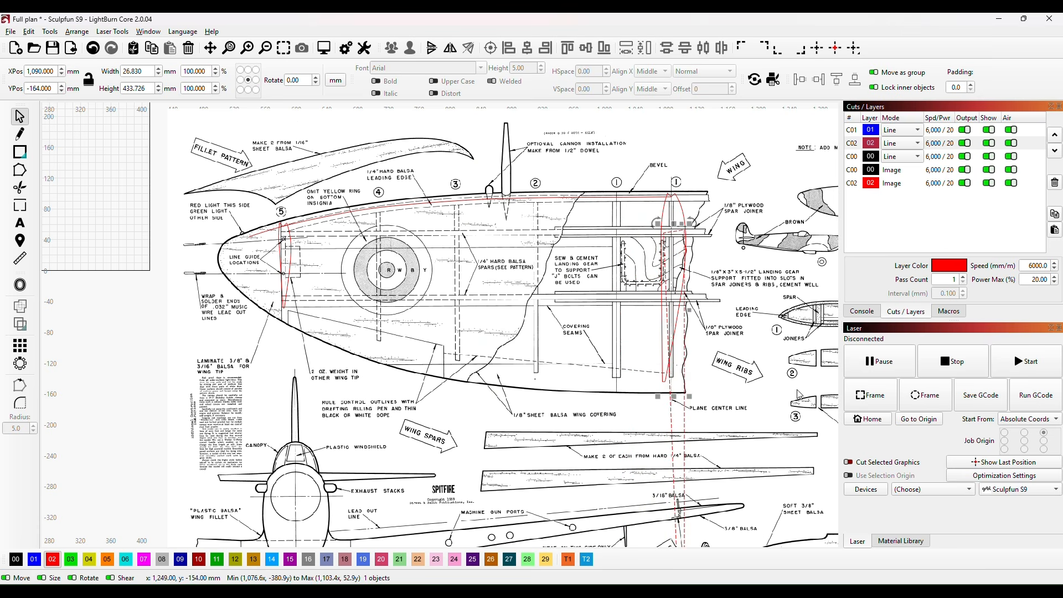
pyautogui.scroll(-2, 767, 418)
pyautogui.moveTo(701, 516); pyautogui.dragTo(682, 503)
pyautogui.scroll(3, 769, 333)
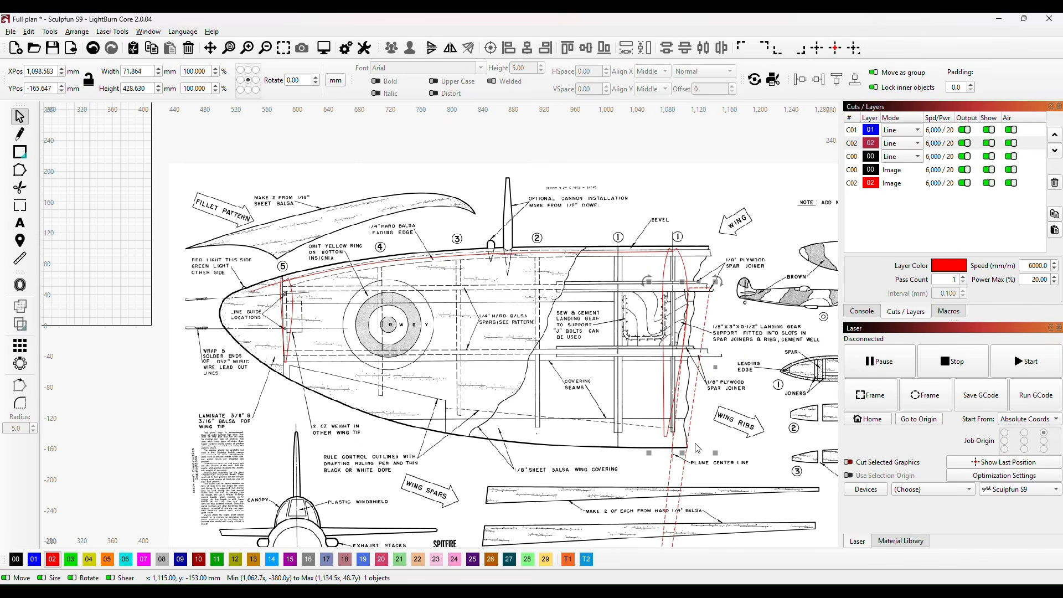
pyautogui.moveTo(682, 455); pyautogui.dragTo(660, 457)
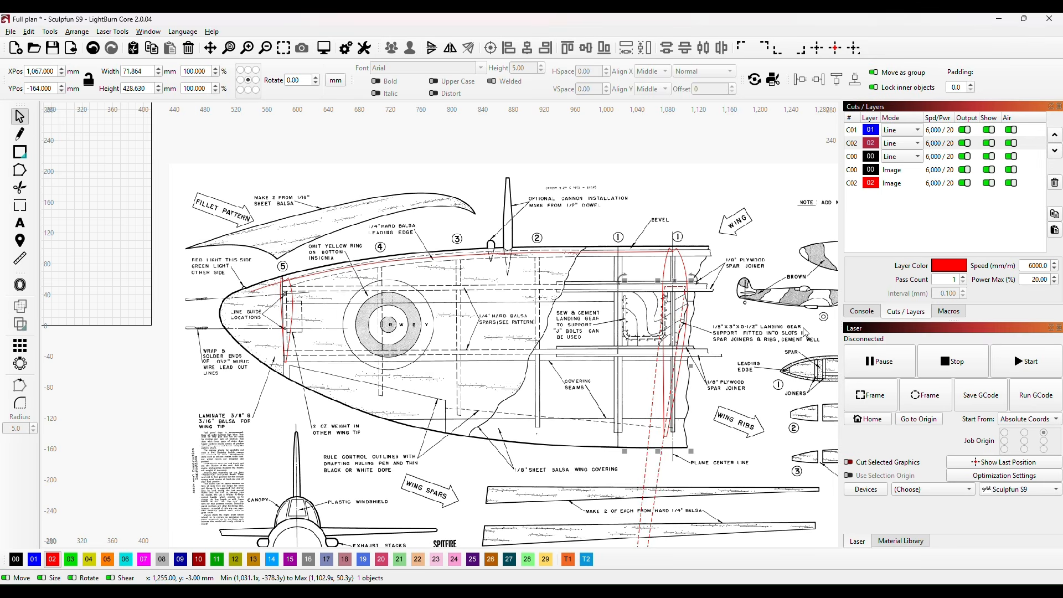
# - Edit the nodes at the spar outline's wide end so that its edge spans the root rib from side to side
pyautogui.scroll(4, 753, 315)
pyautogui.scroll(3, 656, 242)
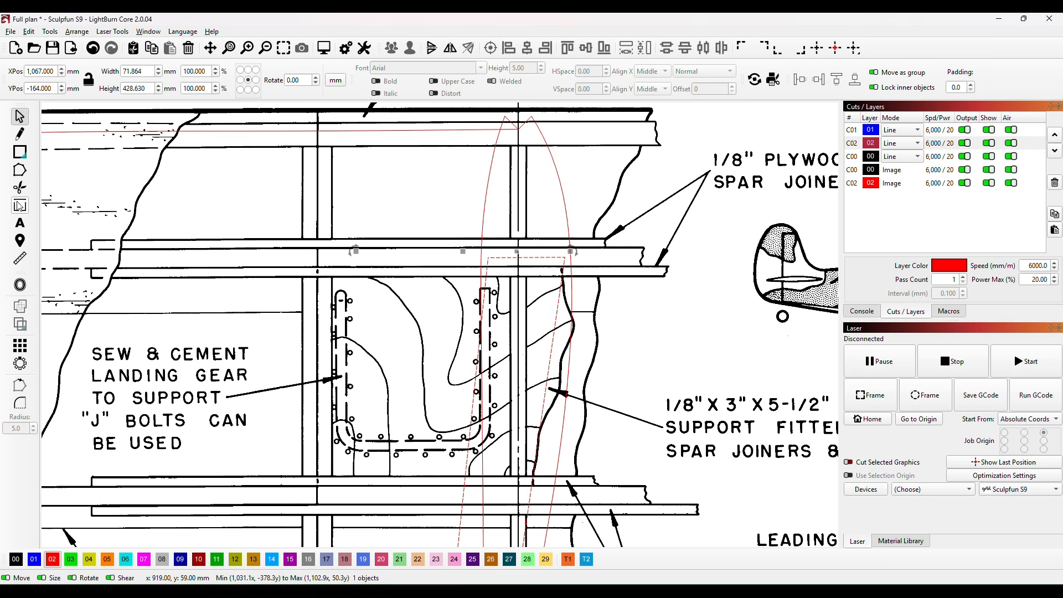
pyautogui.click(20, 170)
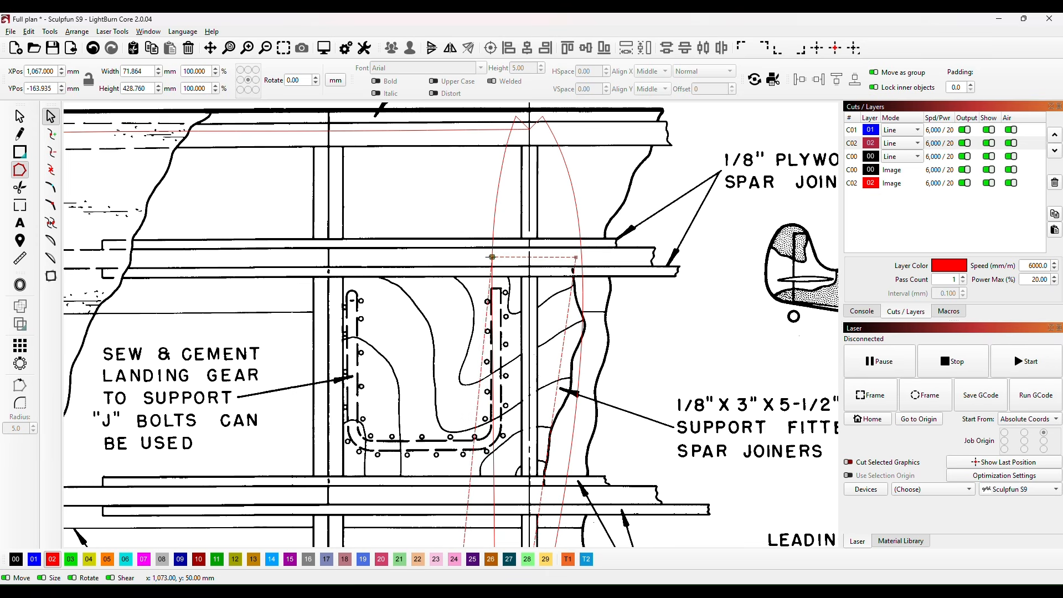
pyautogui.moveTo(576, 258); pyautogui.dragTo(582, 257)
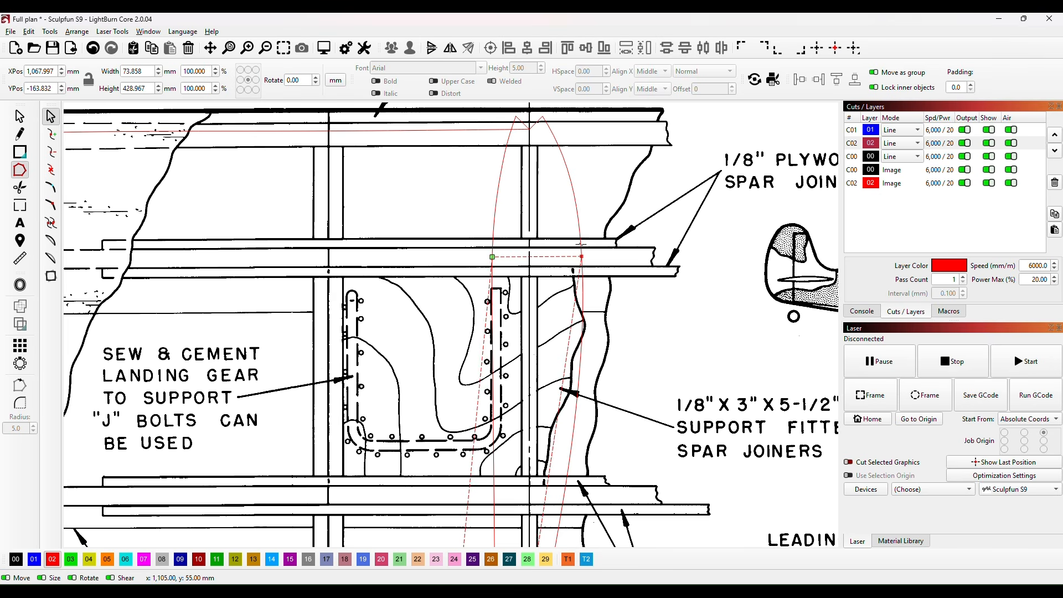
pyautogui.scroll(-8, 557, 282)
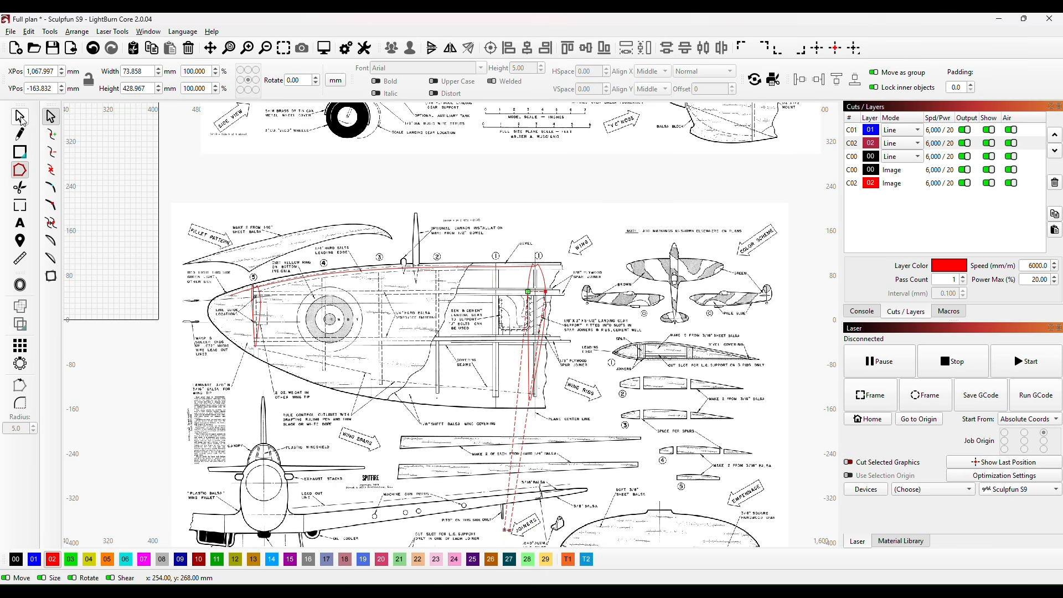
pyautogui.click(20, 117)
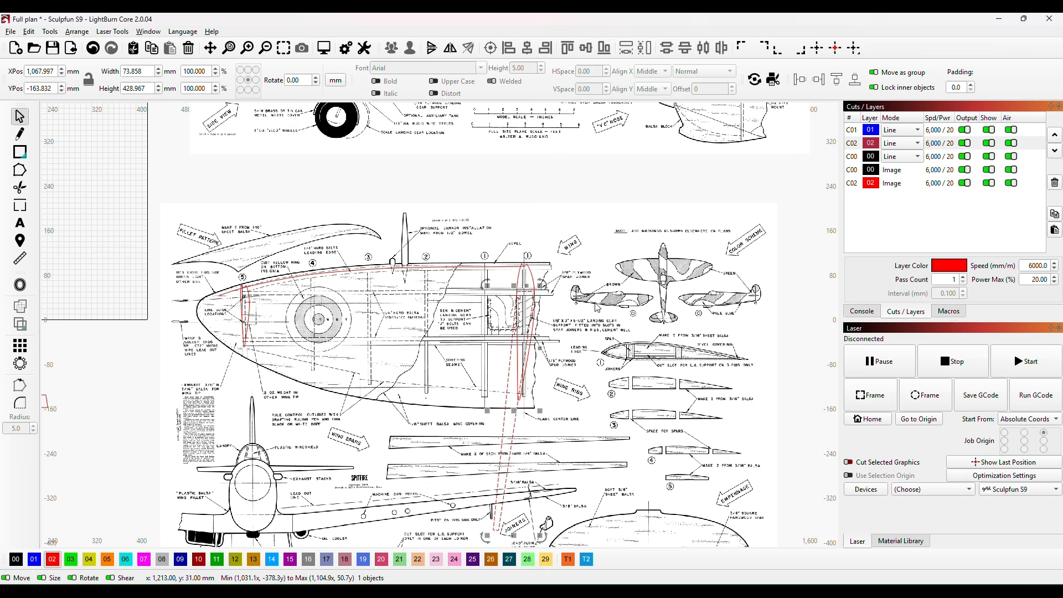
# - Turn the spar outline 180 degrees so its narrow end faces up, and move it over the station 5 rib at X 555, Y -167
pyautogui.hotkey('ctrl', '.')
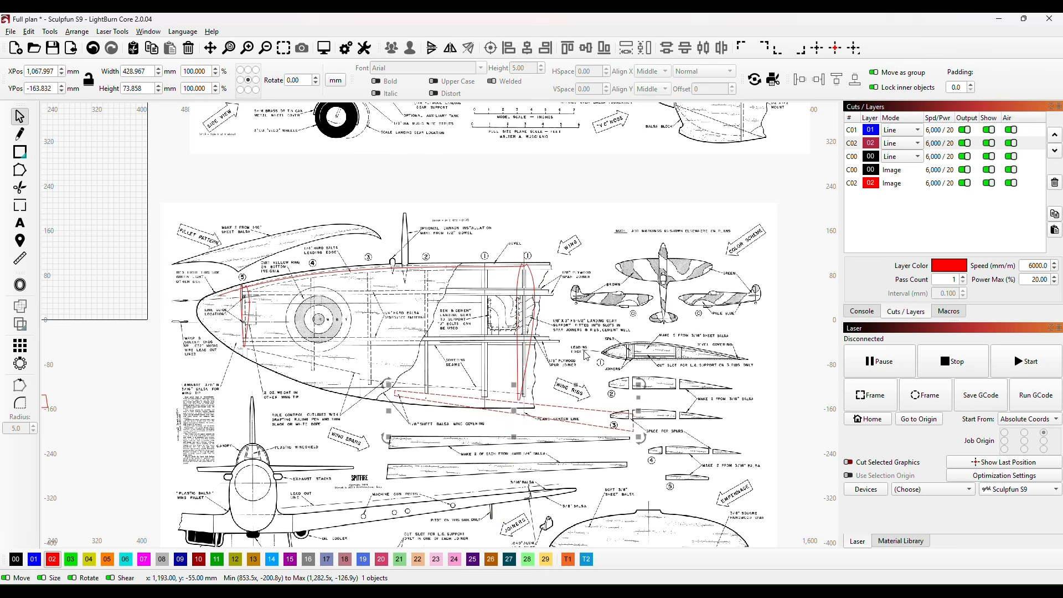
pyautogui.hotkey('ctrl', '.')
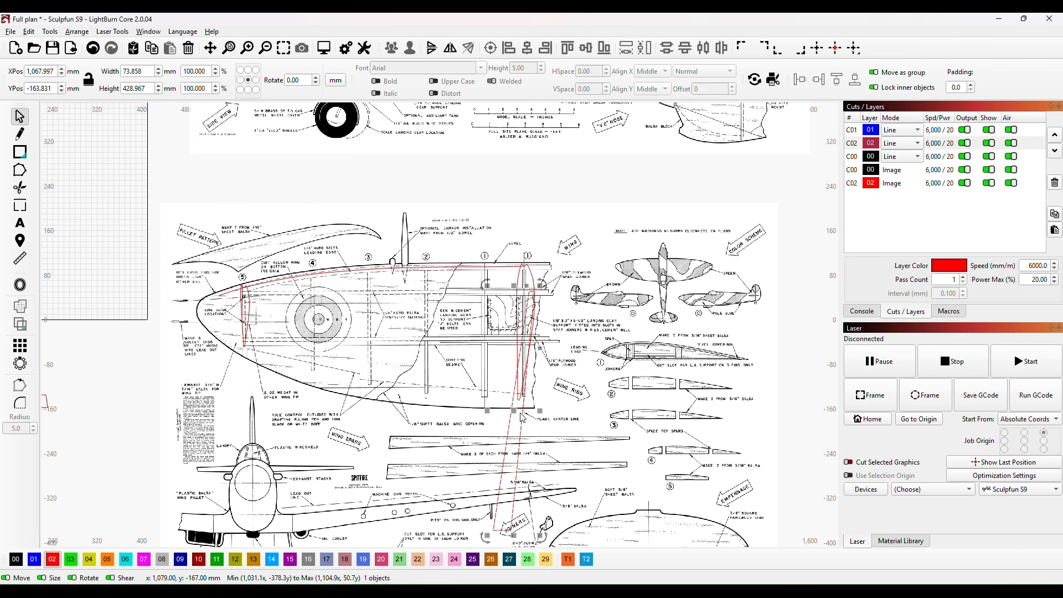
pyautogui.moveTo(507, 419); pyautogui.dragTo(228, 413)
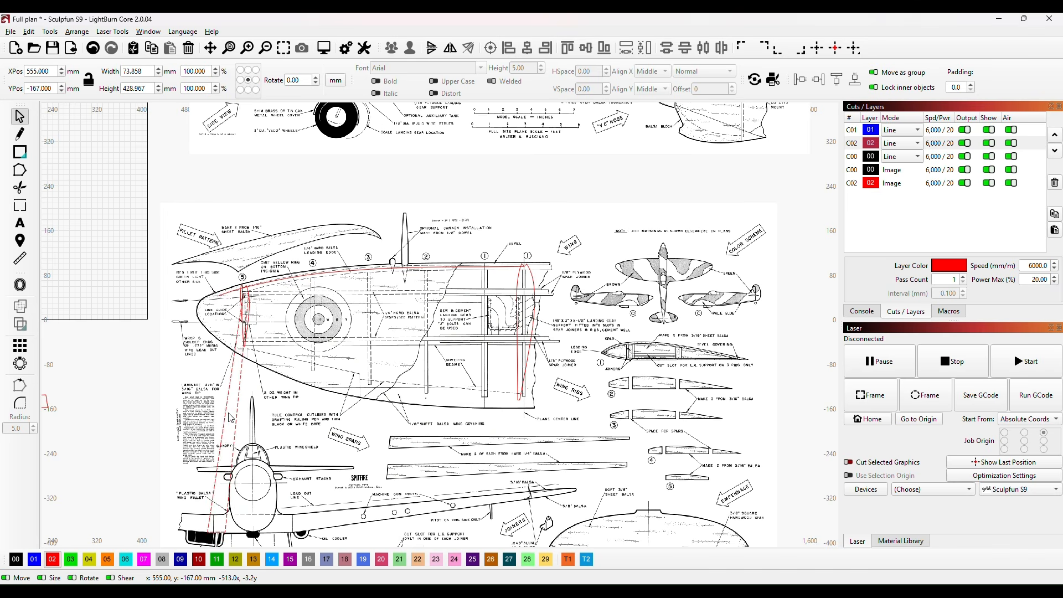
pyautogui.scroll(5, 295, 278)
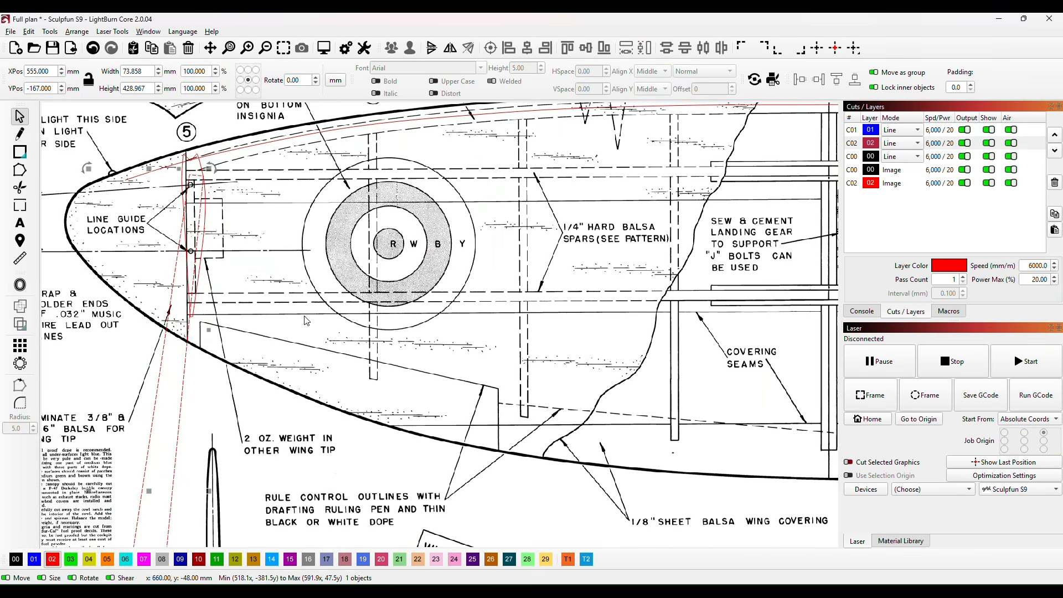
pyautogui.moveTo(295, 274); pyautogui.dragTo(739, 411)
pyautogui.scroll(2, 744, 393)
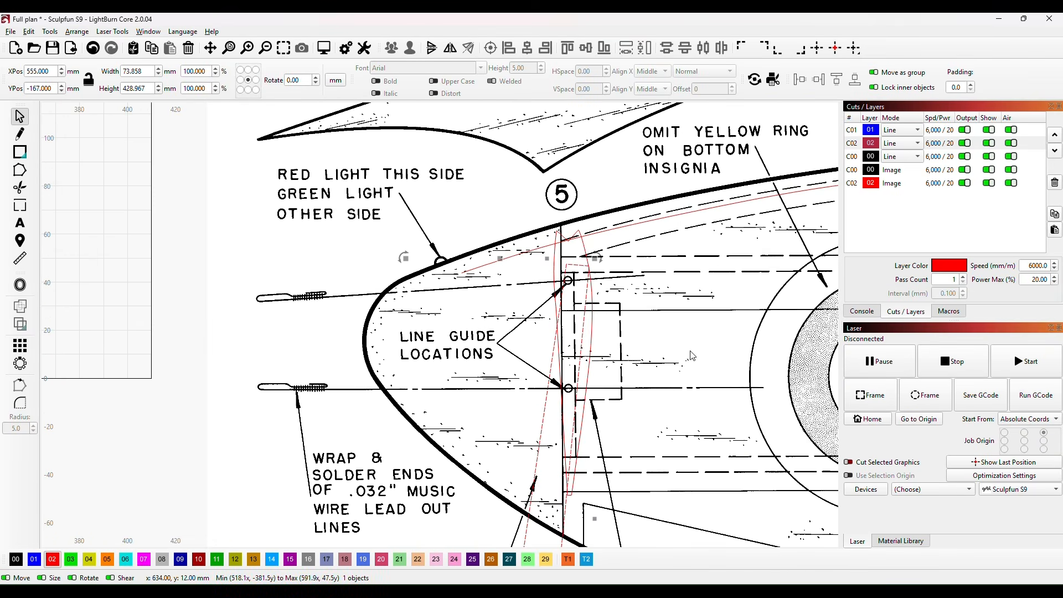
pyautogui.scroll(2, 610, 275)
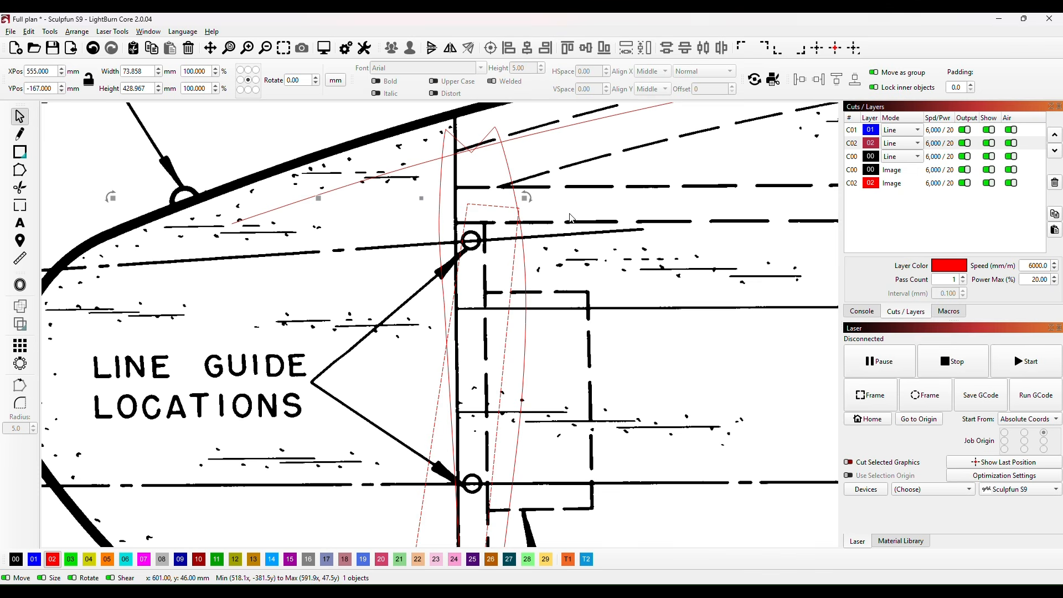
# - Edit the nodes at the spar outline's narrow end so that its edge spans the station 5 rib from side to side
pyautogui.click(19, 170)
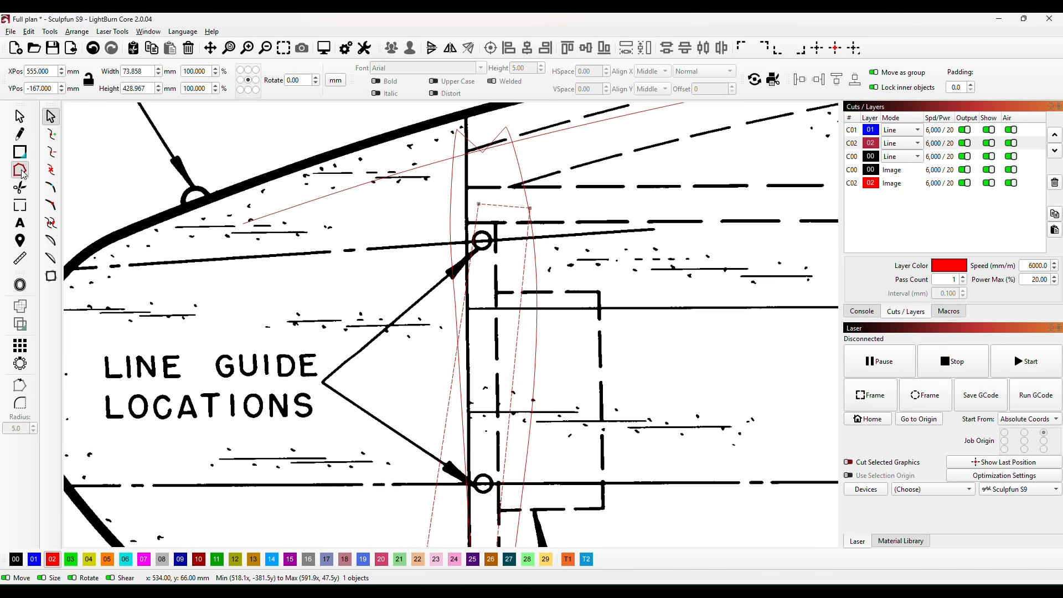
pyautogui.moveTo(479, 204); pyautogui.dragTo(527, 205)
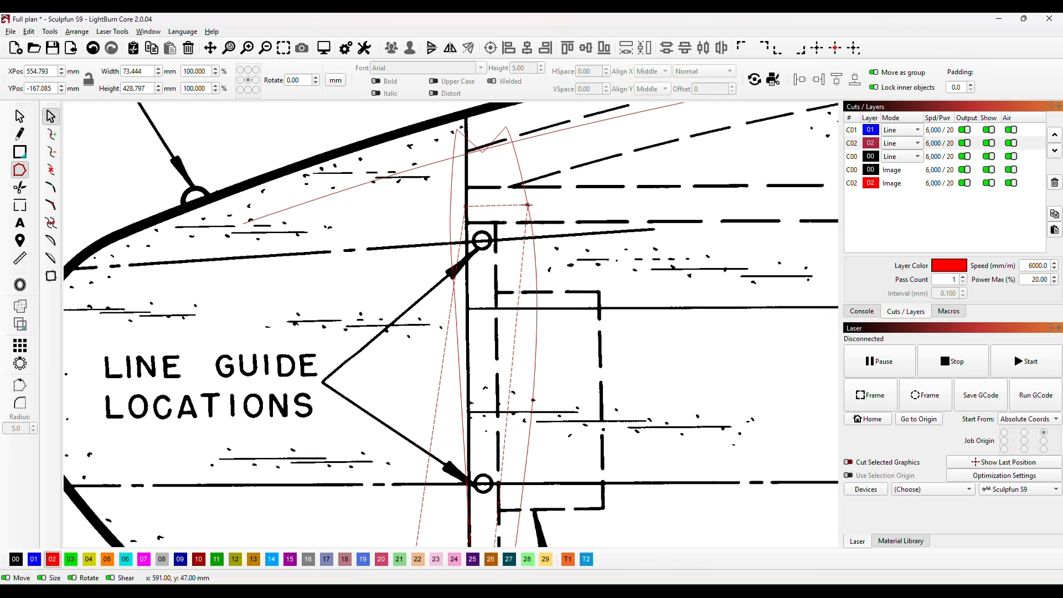
pyautogui.click(598, 240)
# - Turn the fitted spar outline by 90 degrees and move it off the plan, into the blank area above the other spar outline
pyautogui.scroll(-10, 597, 240)
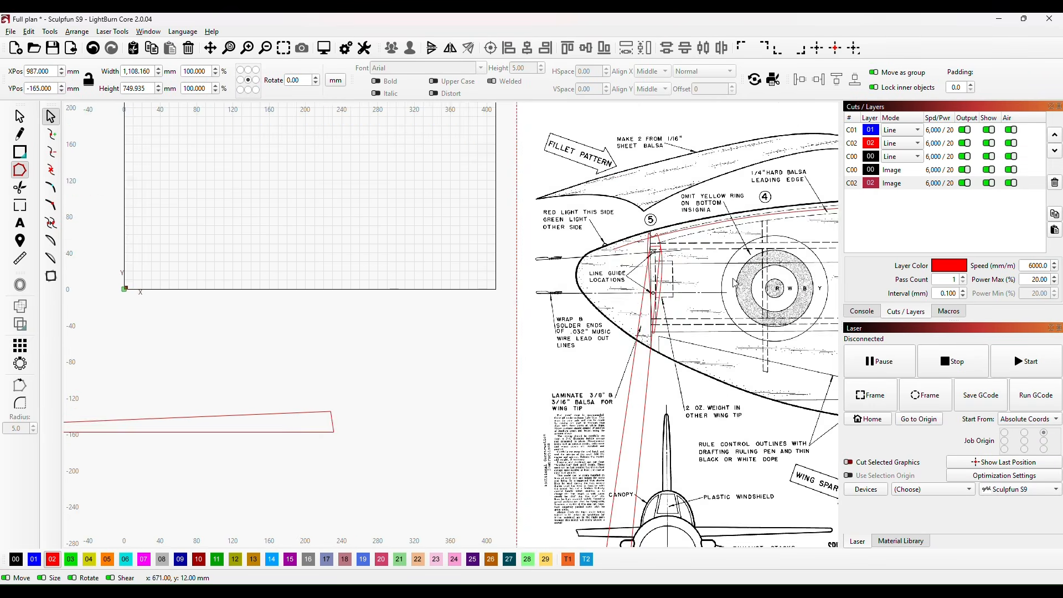
pyautogui.moveTo(817, 371); pyautogui.dragTo(684, 260)
pyautogui.scroll(-2, 684, 262)
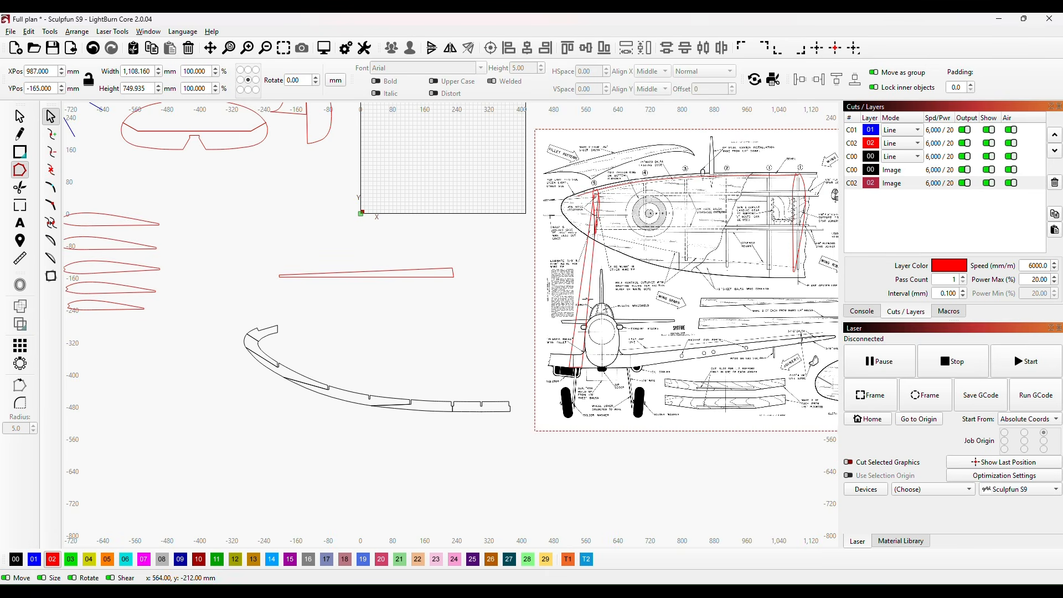
pyautogui.click(586, 300)
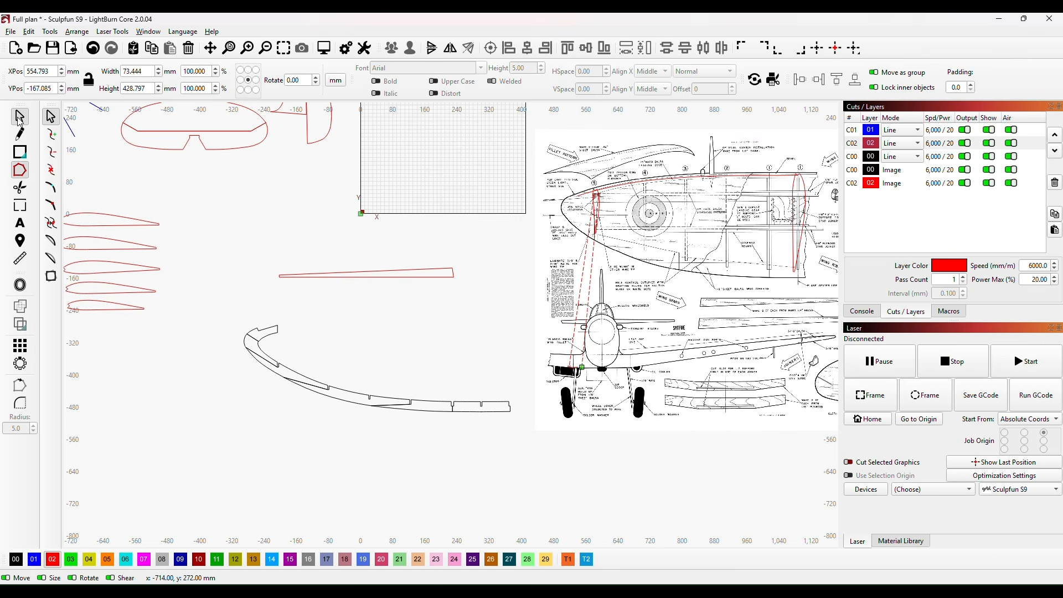
pyautogui.click(19, 116)
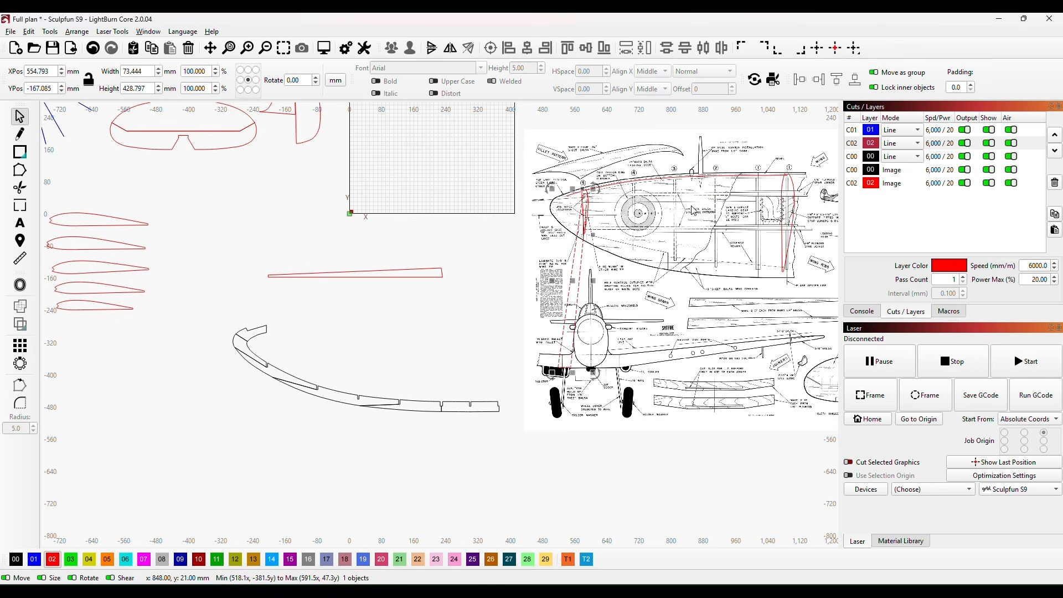
pyautogui.hotkey('ctrl', '.')
pyautogui.moveTo(534, 275); pyautogui.dragTo(324, 232)
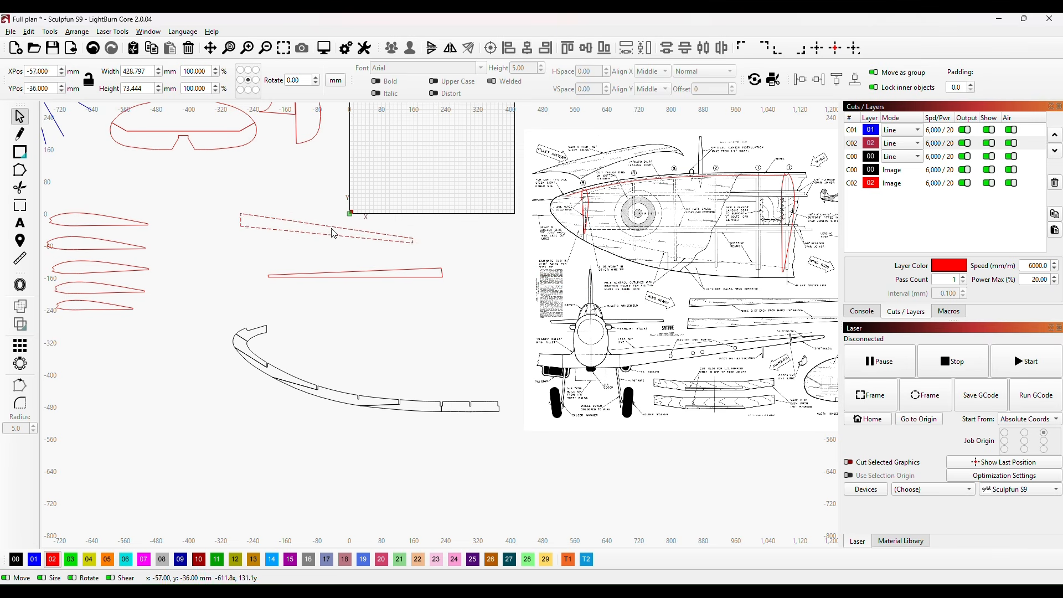
pyautogui.click(364, 324)
# - Rotate the second, unfitted spar outline upright with its wide end facing up, and tilt it slightly clockwise
pyautogui.click(386, 278)
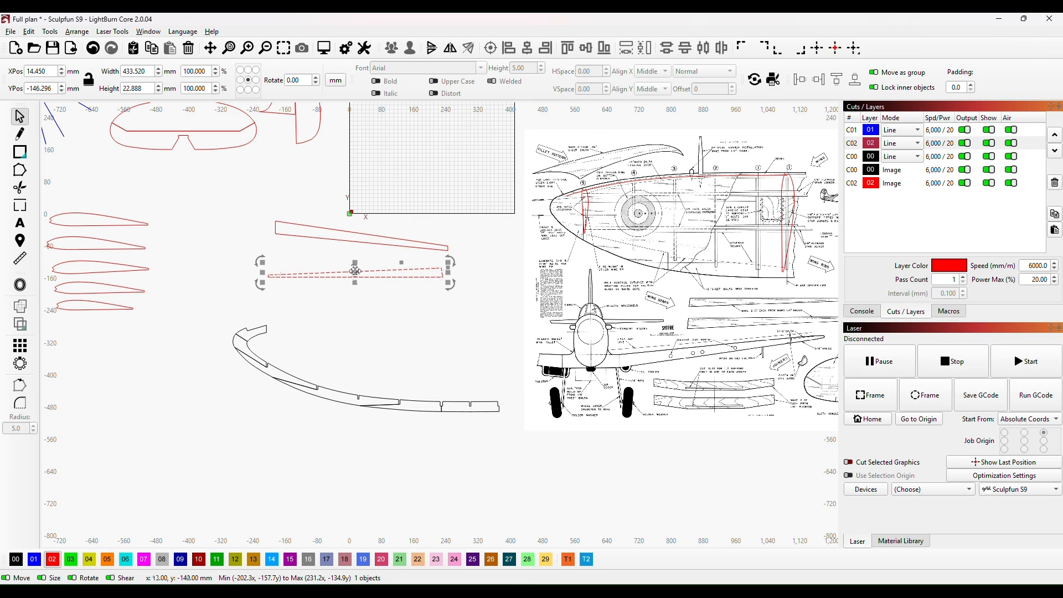
pyautogui.hotkey('ctrl', '.')
pyautogui.hotkey('ctrl', '.')
pyautogui.hotkey('ctrl', '.')
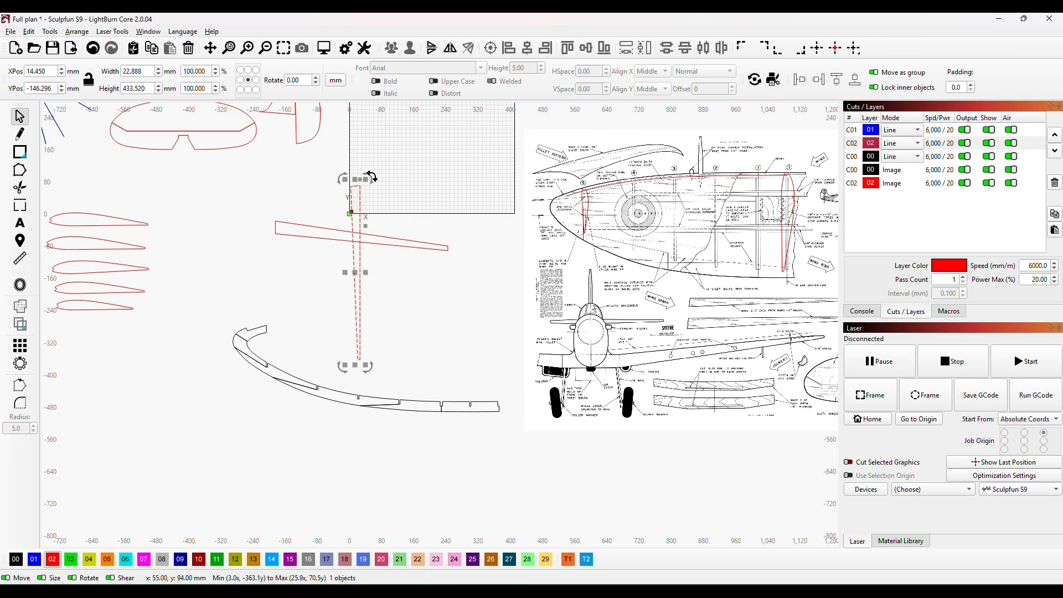
pyautogui.moveTo(366, 174); pyautogui.dragTo(382, 185)
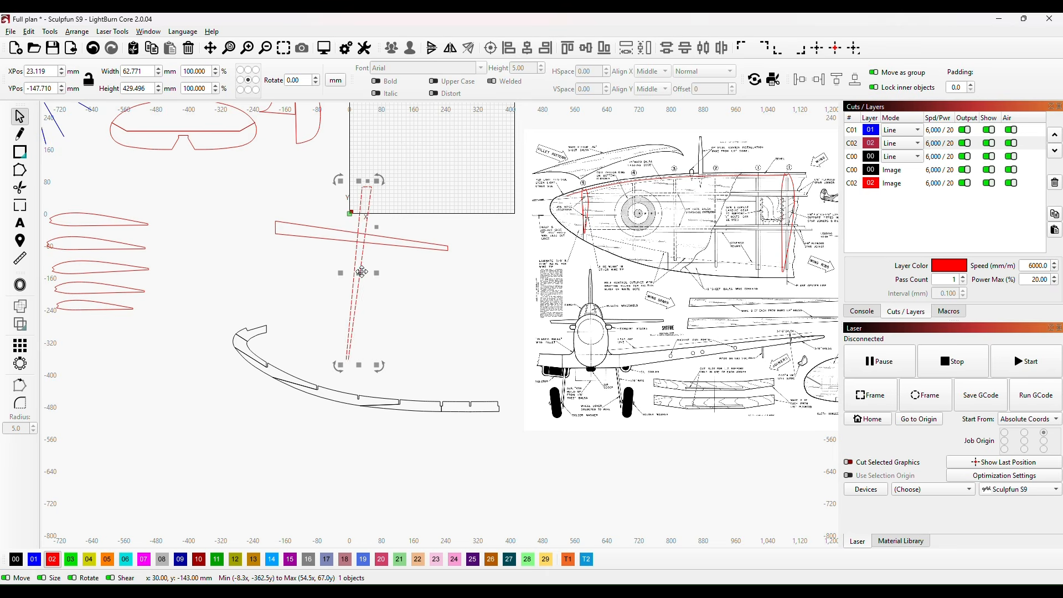
# - Place the second spar outline over the rear part of the root rib, tilt it slightly further, and shift it to X 1064.9, Y -247.8
pyautogui.moveTo(360, 272); pyautogui.dragTo(698, 320)
pyautogui.scroll(6, 699, 320)
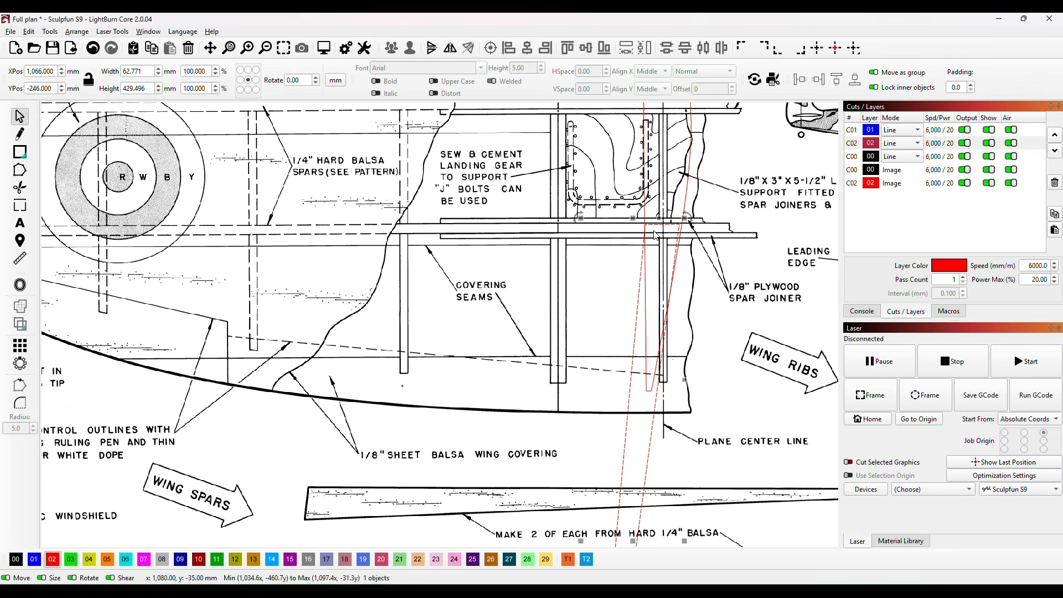
pyautogui.moveTo(688, 216); pyautogui.dragTo(691, 222)
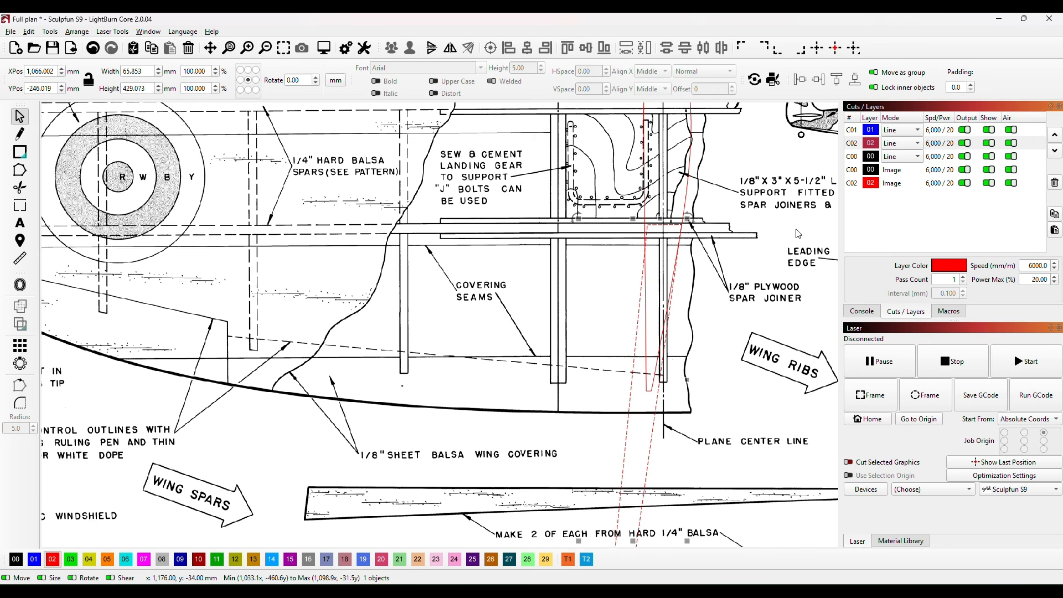
pyautogui.press('Down')
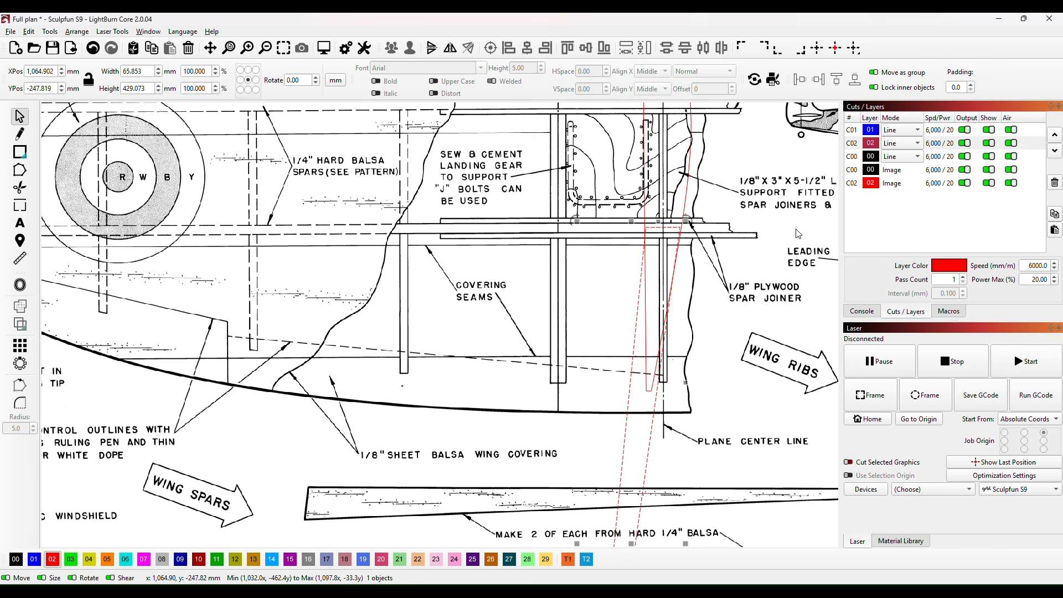
# - Edit the nodes at the second spar outline's wide end so that its edge spans the rear part of the root rib
pyautogui.scroll(4, 714, 269)
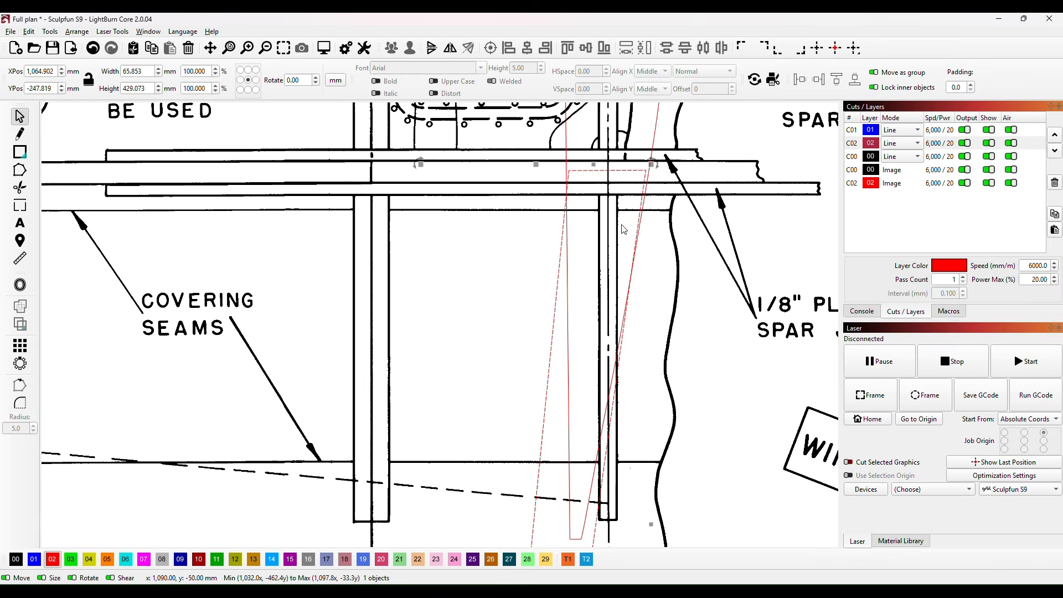
pyautogui.click(20, 170)
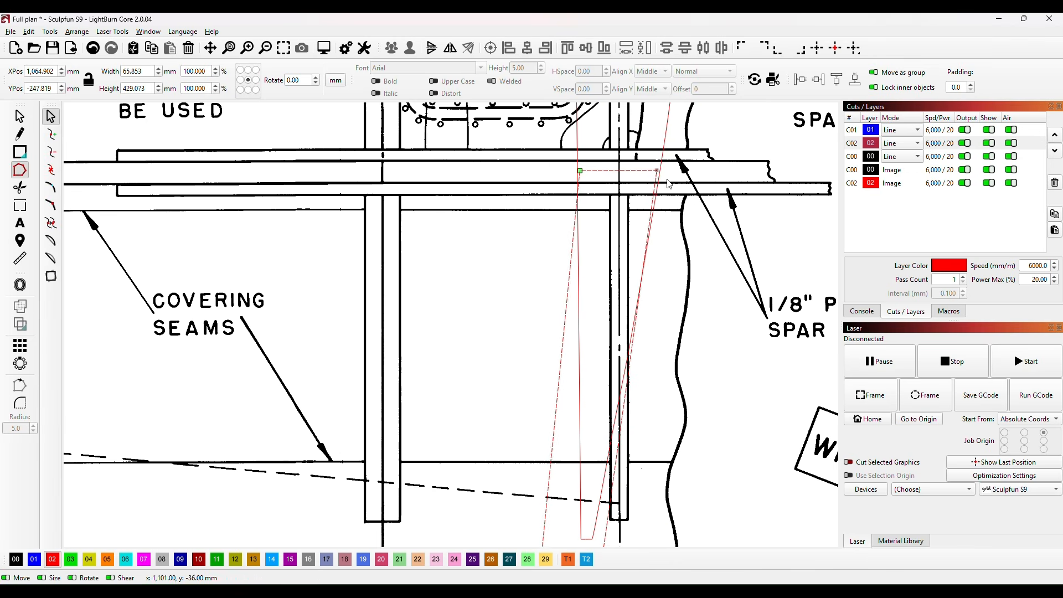
pyautogui.moveTo(659, 170); pyautogui.dragTo(660, 170)
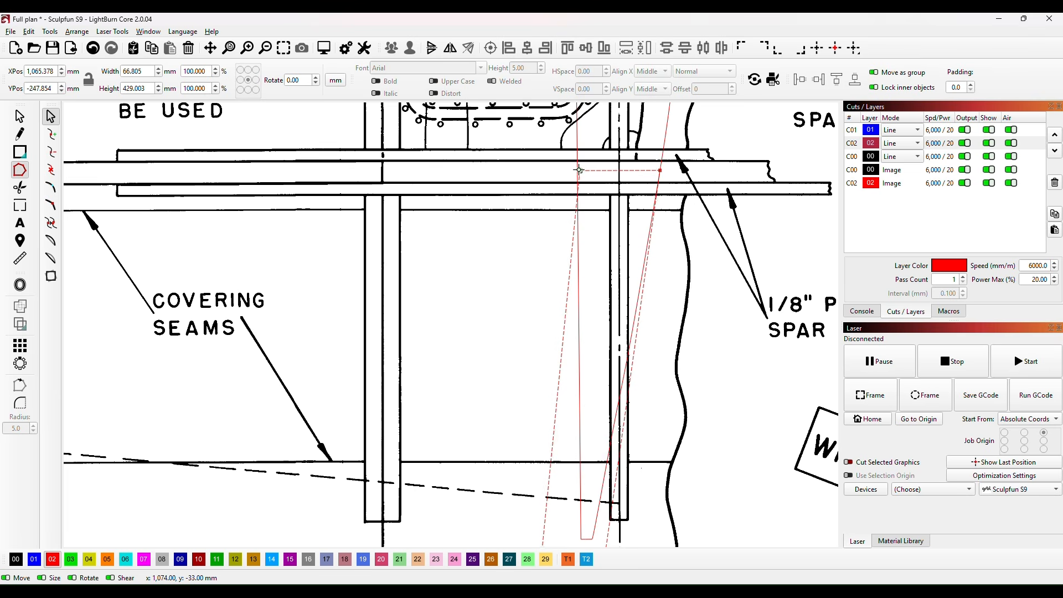
pyautogui.click(602, 235)
# - Turn the second spar outline narrow end up and move it to the rear part of the station 5 rib, at X 553.5, Y -249.6
pyautogui.scroll(-7, 602, 235)
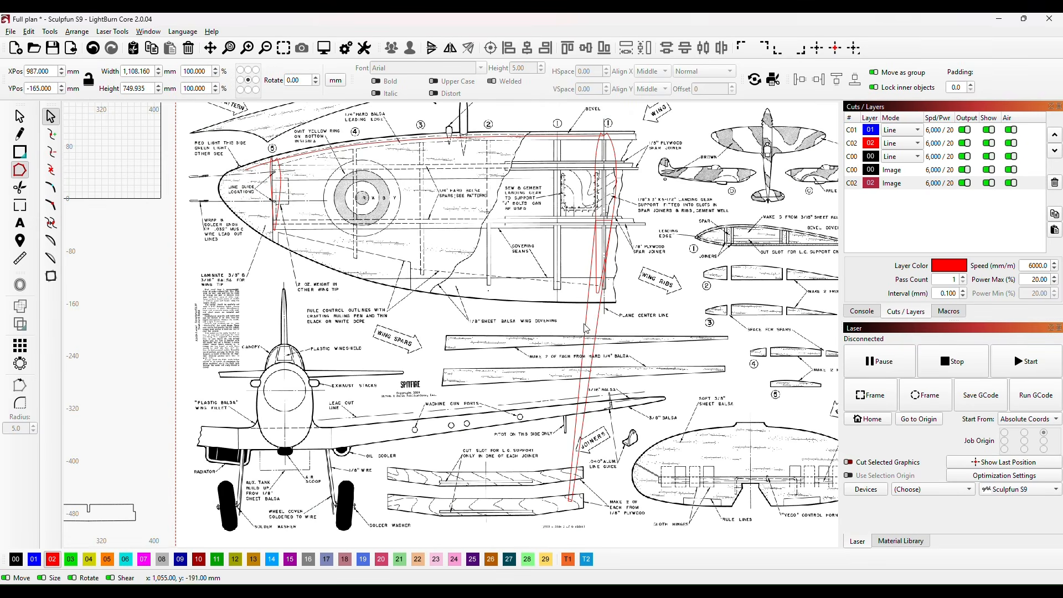
pyautogui.click(20, 116)
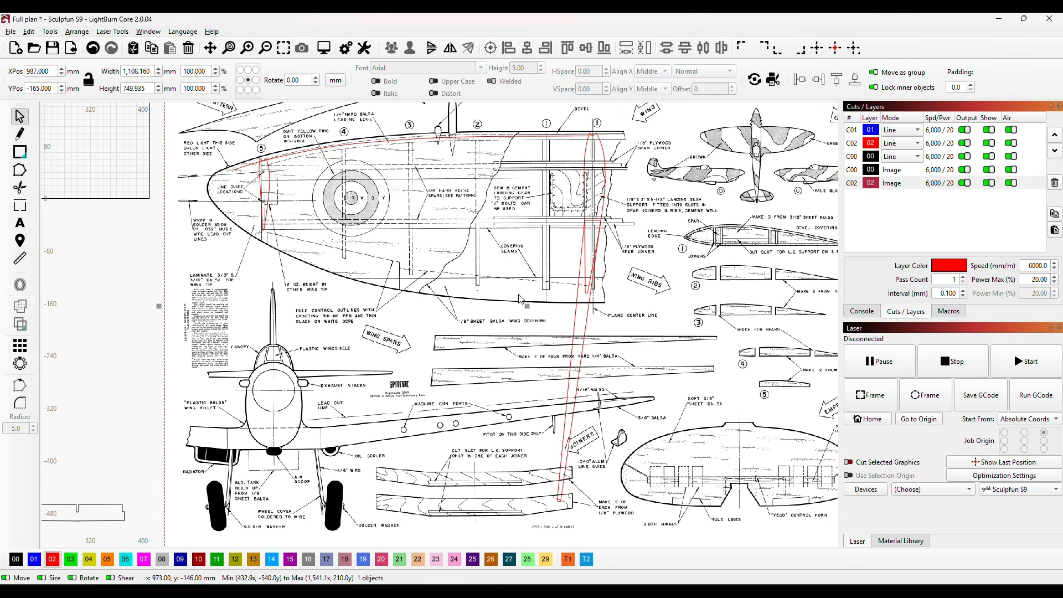
pyautogui.click(581, 341)
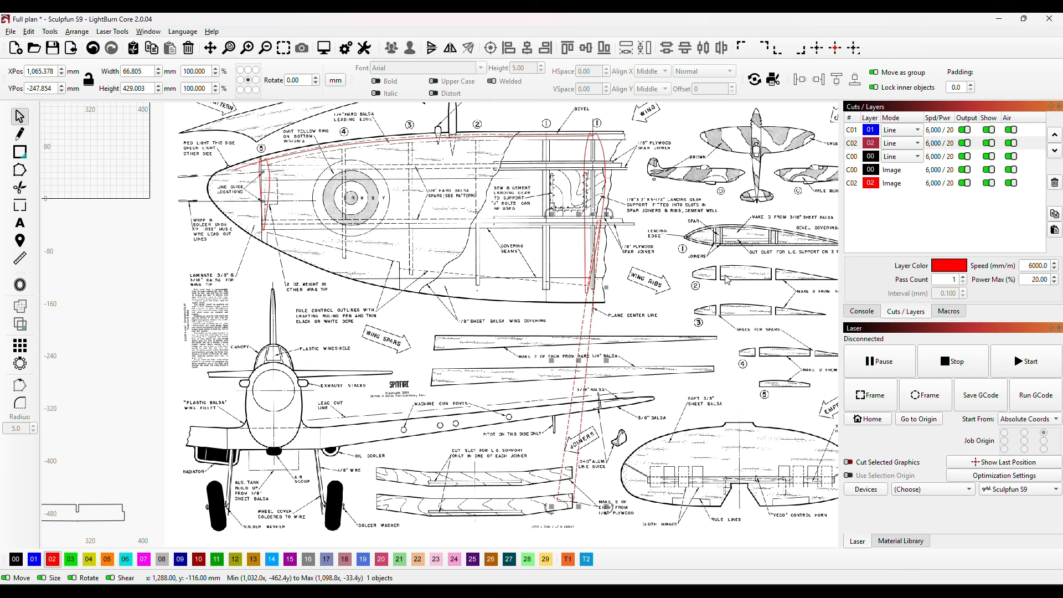
pyautogui.moveTo(577, 359); pyautogui.dragTo(246, 366)
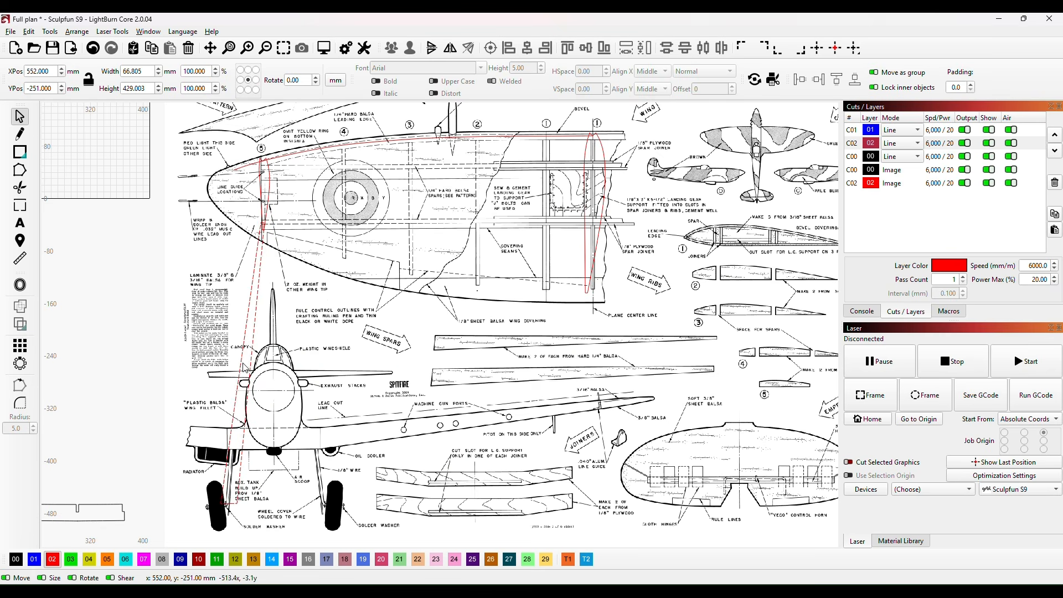
pyautogui.scroll(6, 244, 366)
pyautogui.scroll(3, 357, 377)
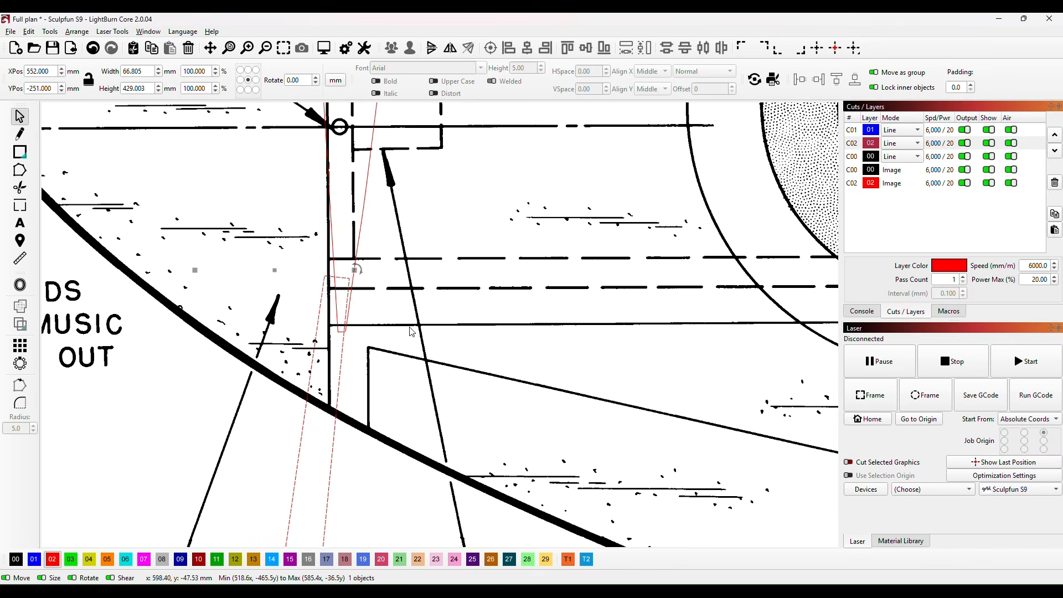
pyautogui.hotkey('ctrl', 'Right')
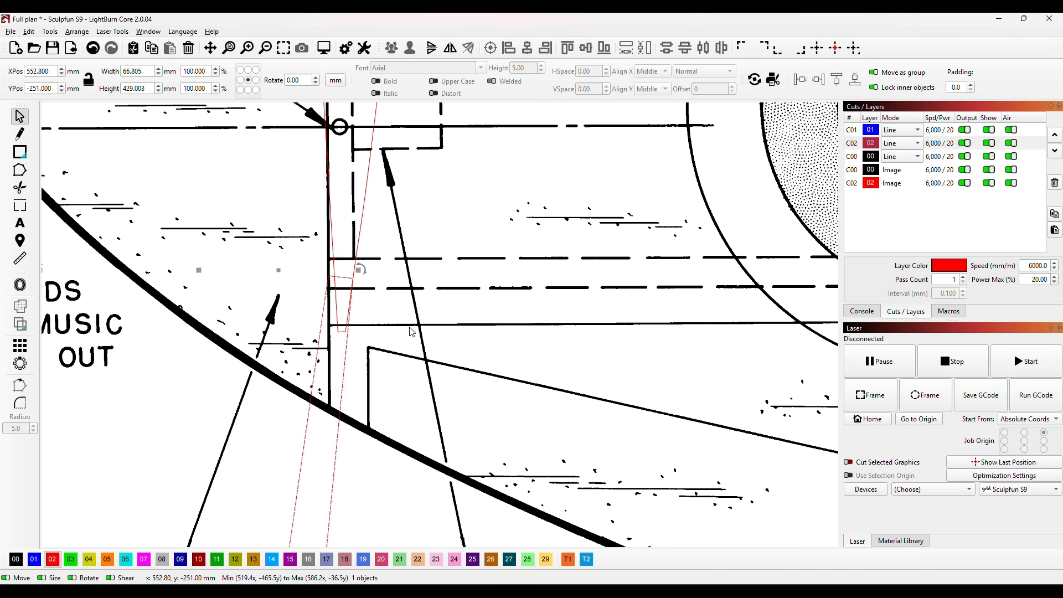
pyautogui.hotkey('ctrl', 'Up')
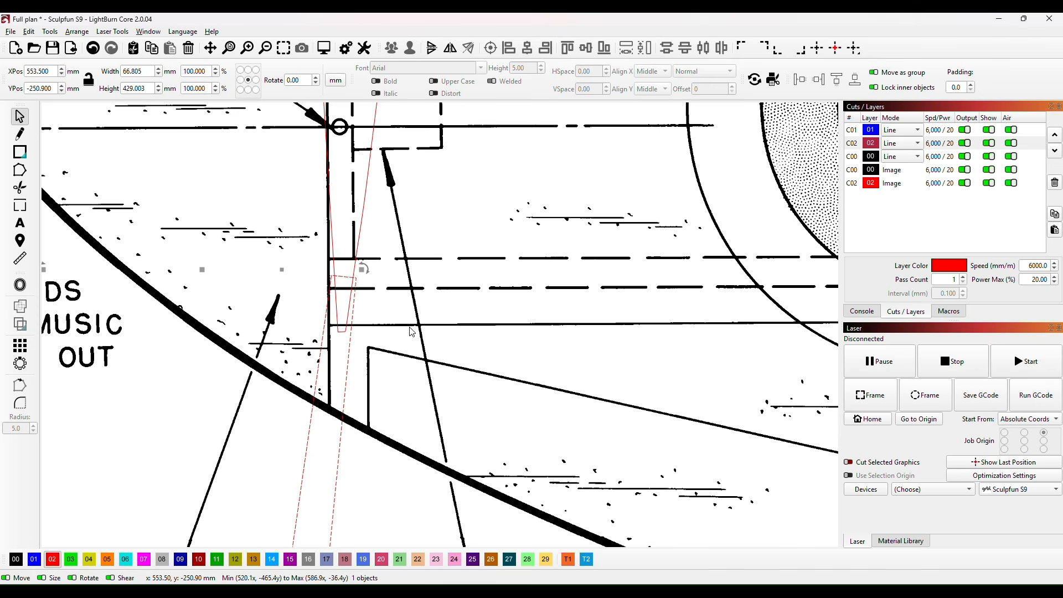
pyautogui.press('Up')
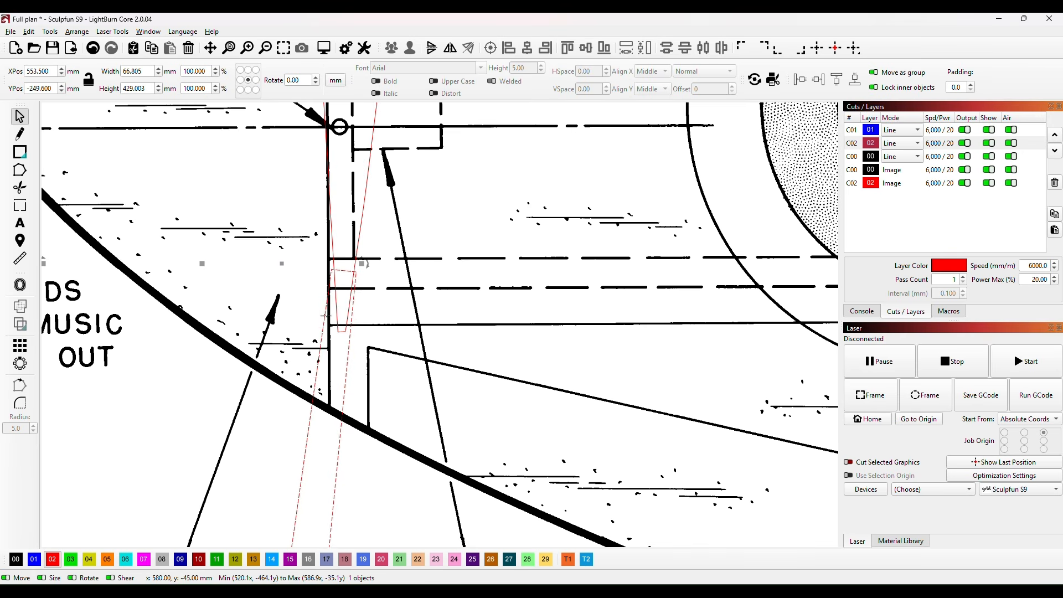
# - Edit the nodes at the second spar outline's narrow end so that its corners meet both sides of the station 5 rib
pyautogui.scroll(-5, 326, 315)
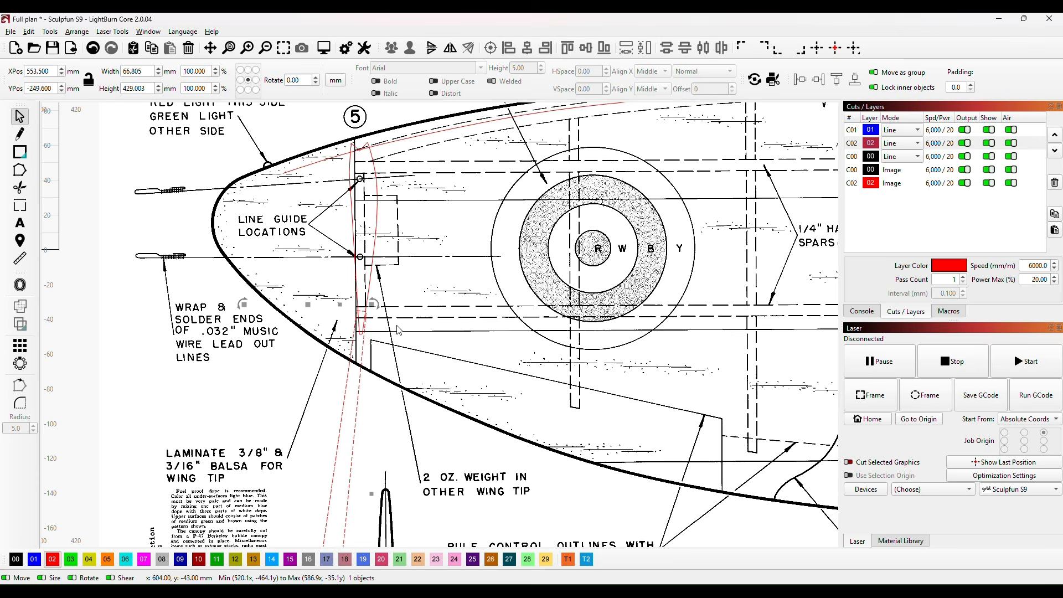
pyautogui.scroll(5, 388, 331)
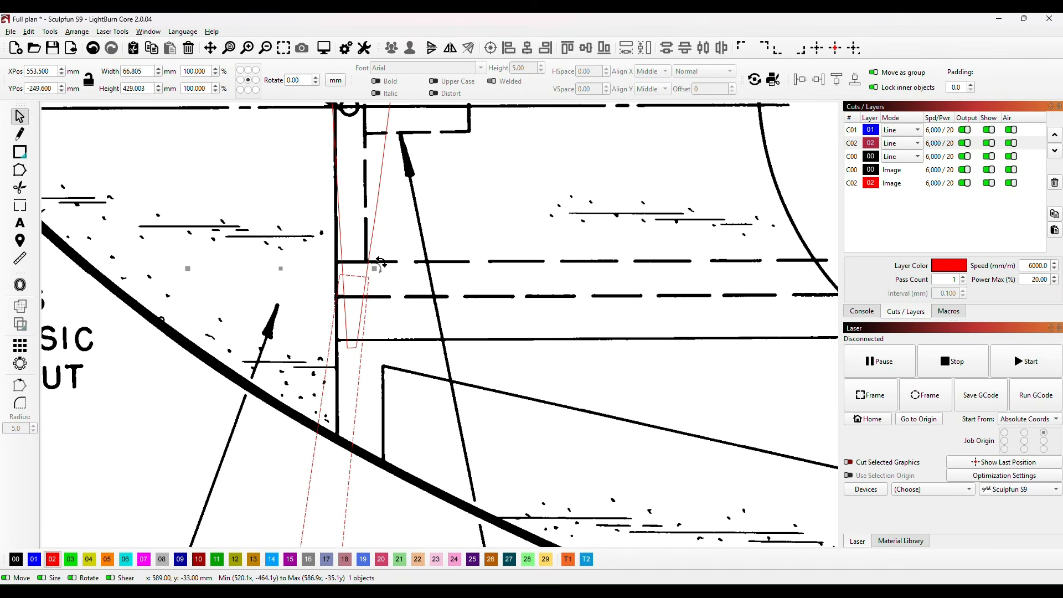
pyautogui.click(20, 170)
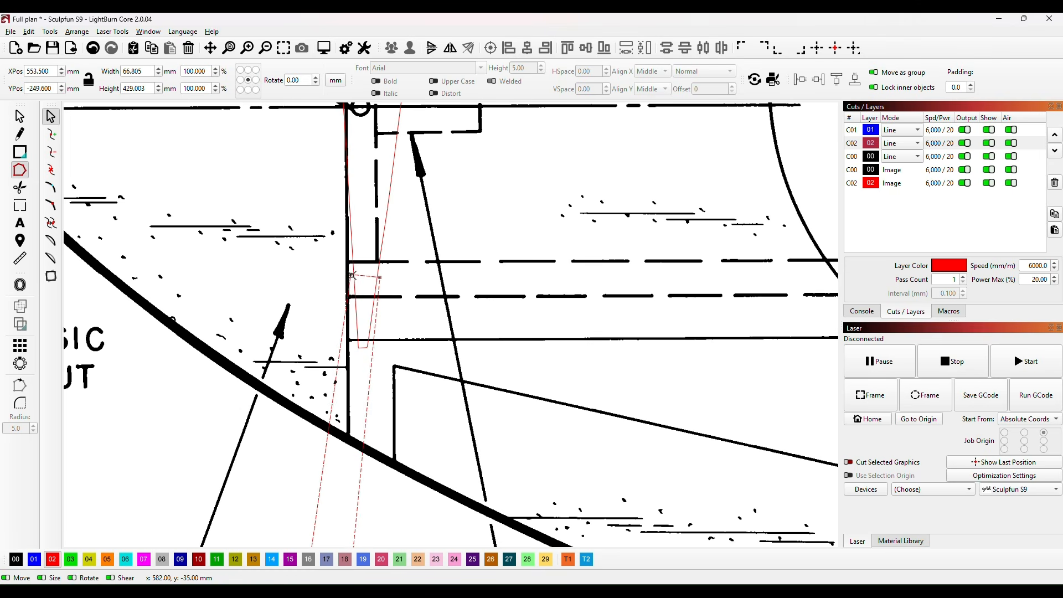
pyautogui.moveTo(351, 276); pyautogui.dragTo(354, 274)
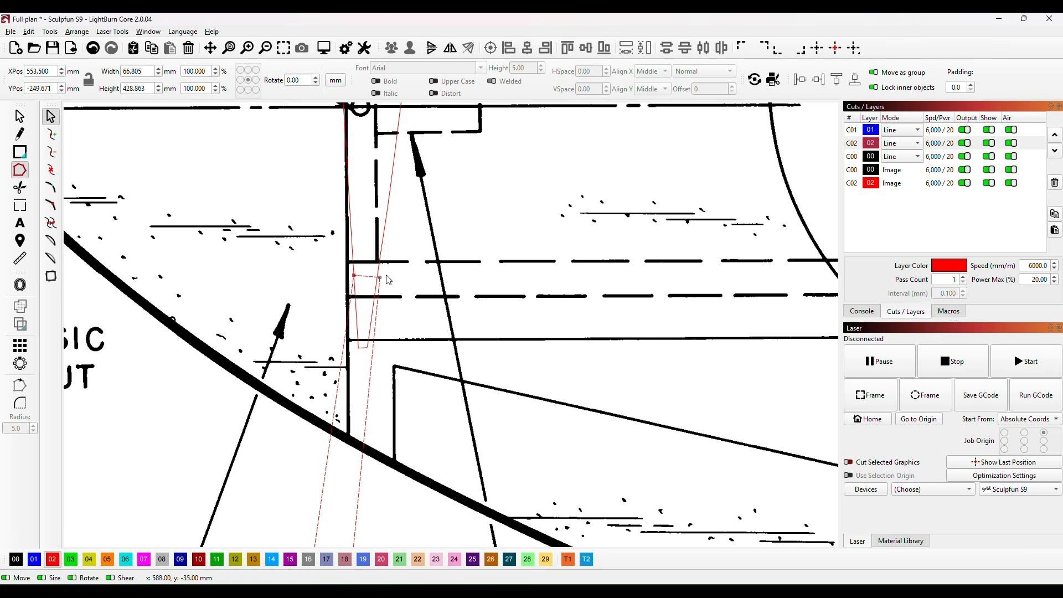
pyautogui.moveTo(381, 278); pyautogui.dragTo(377, 278)
pyautogui.click(436, 262)
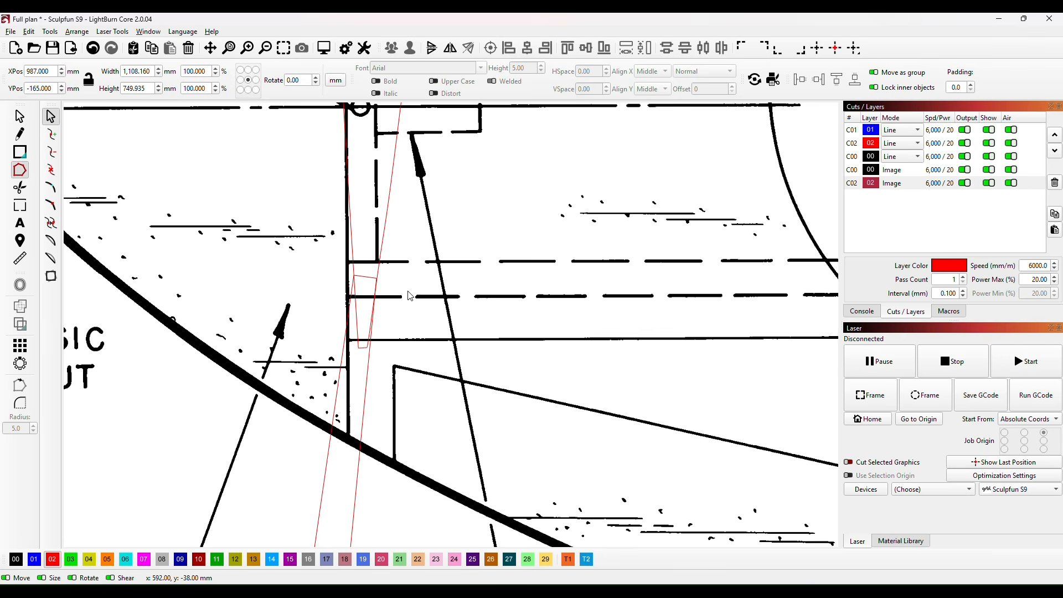
# - Turn the second spar outline back to horizontal and move it beneath the first spar outline, at X 28, Y -138
pyautogui.scroll(-3, 464, 249)
pyautogui.scroll(-4, 464, 249)
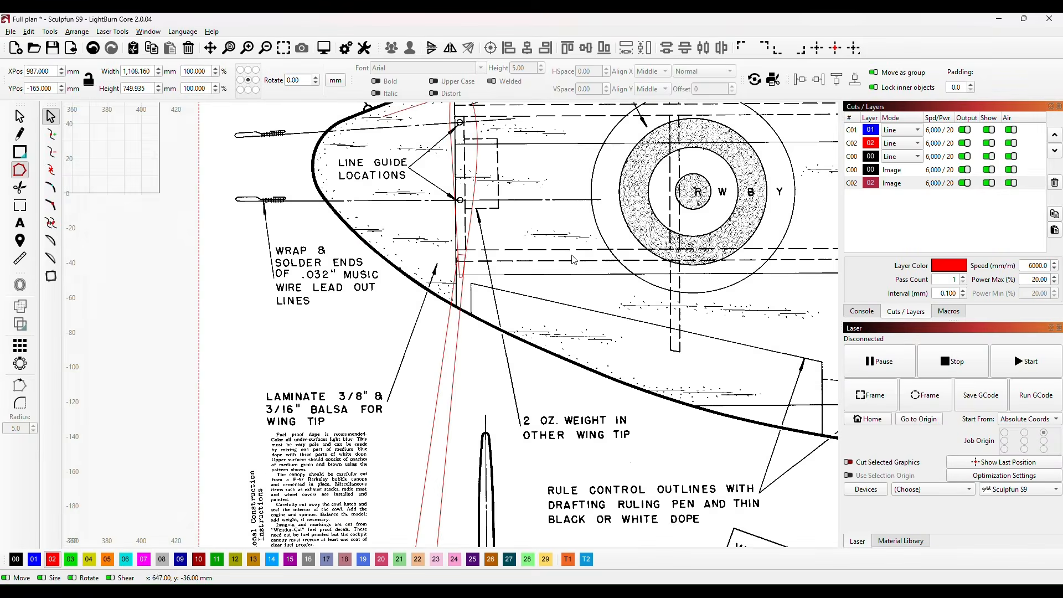
pyautogui.scroll(1, 524, 268)
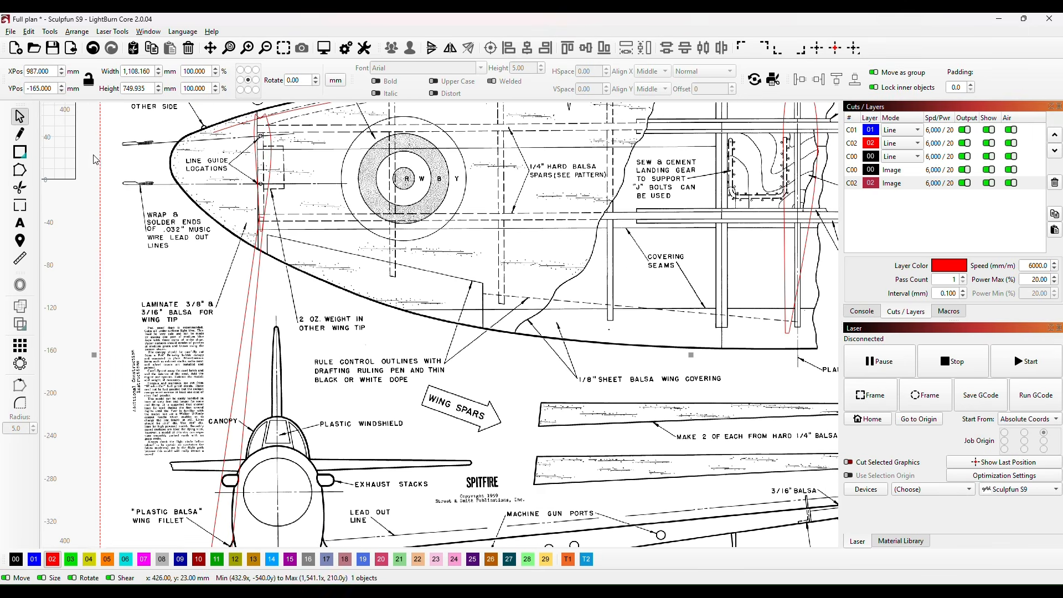
pyautogui.scroll(-3, 231, 276)
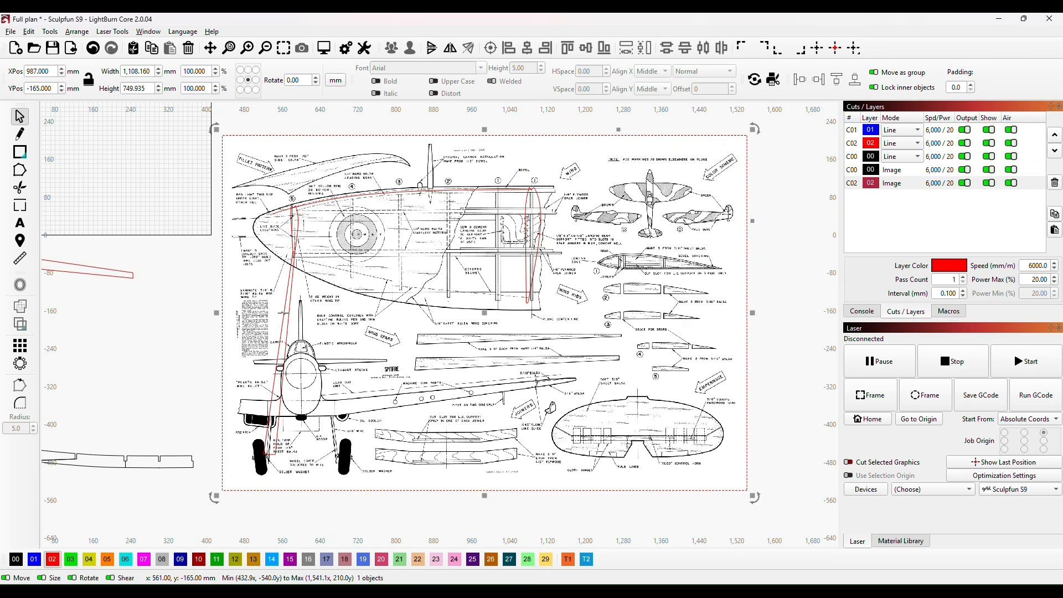
pyautogui.click(296, 340)
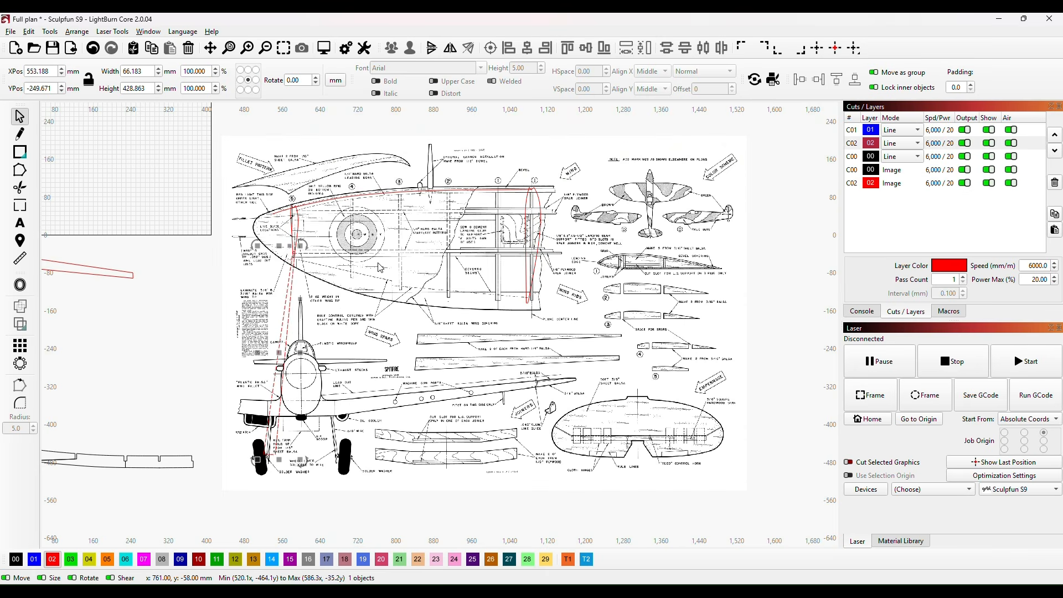
pyautogui.press('.')
pyautogui.press('.')
pyautogui.press('.')
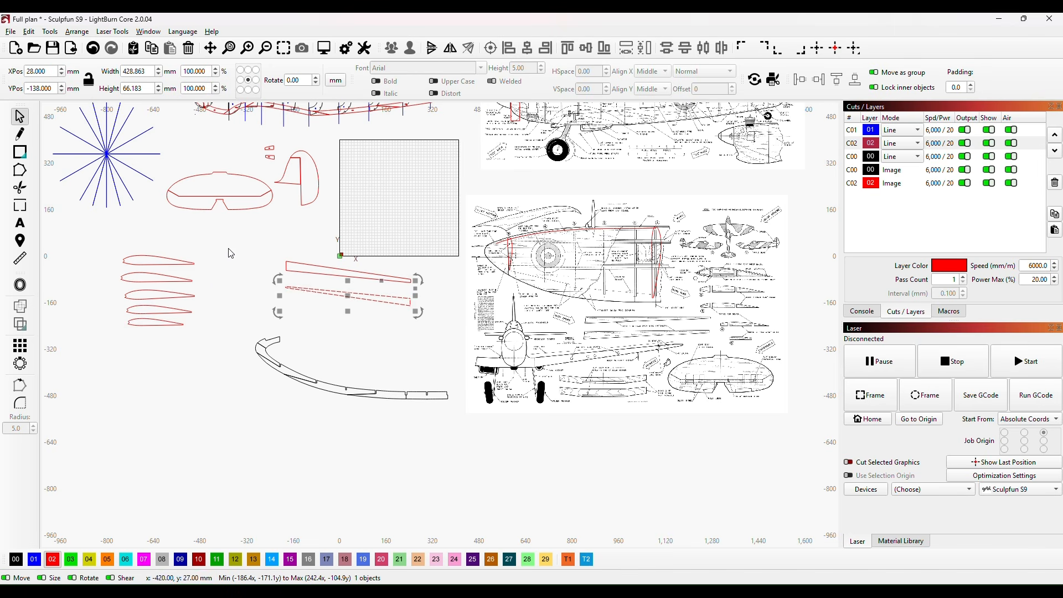
# - Turn the third rib outline in the column of traced ribs upright and place it over the station 2 rib, at X 913, Y -22
pyautogui.click(159, 297)
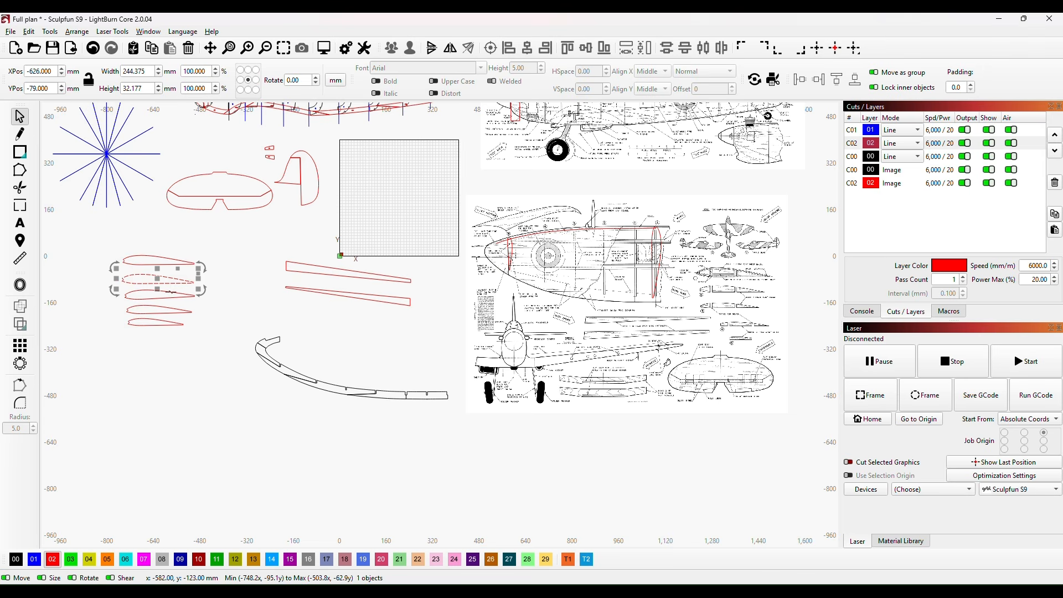
pyautogui.moveTo(171, 291); pyautogui.dragTo(600, 291)
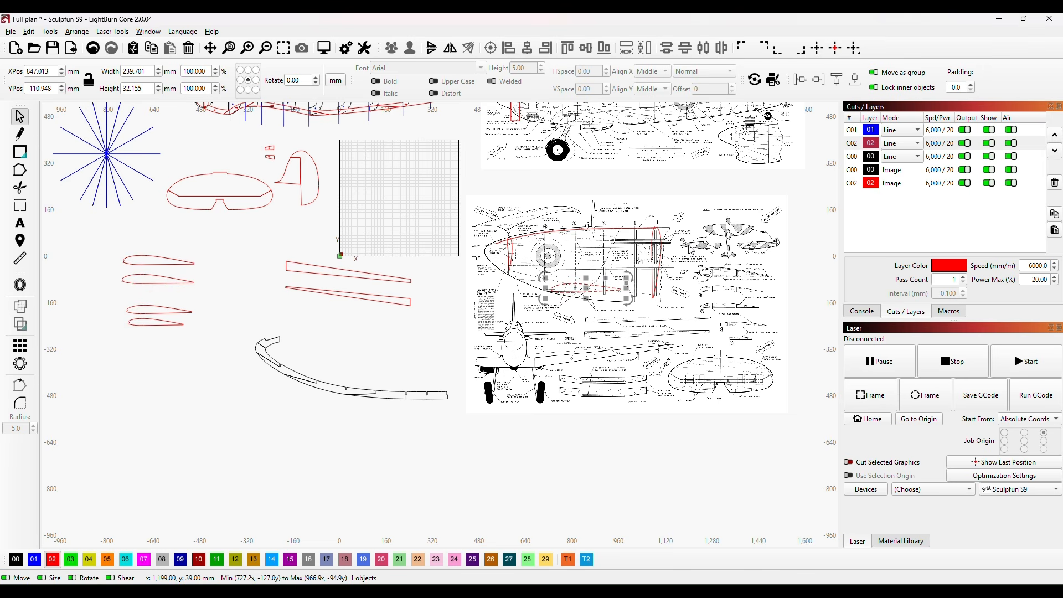
pyautogui.hotkey('ctrl', '.')
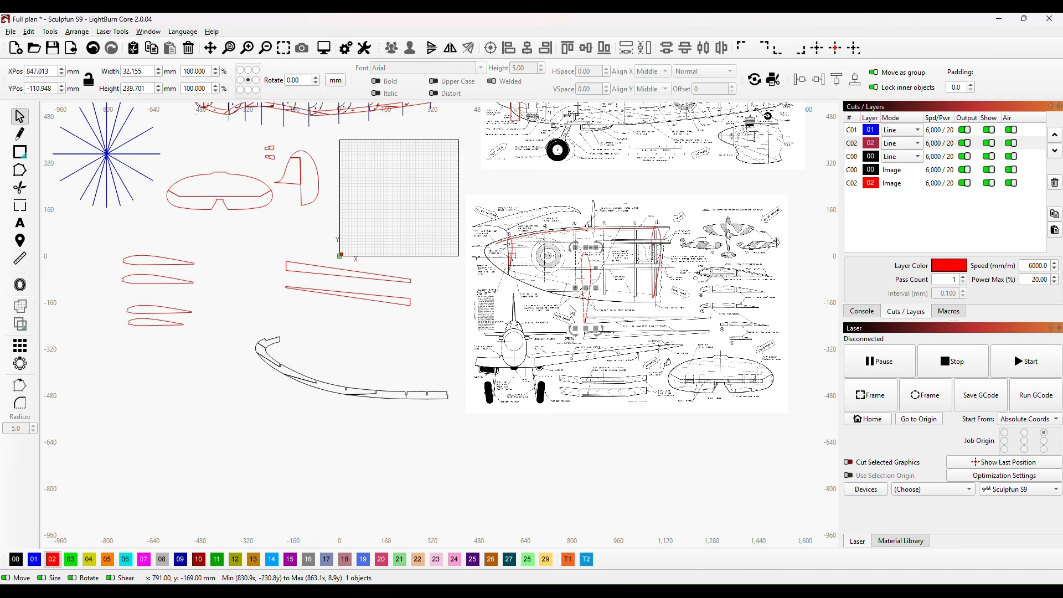
pyautogui.moveTo(589, 289); pyautogui.dragTo(608, 268)
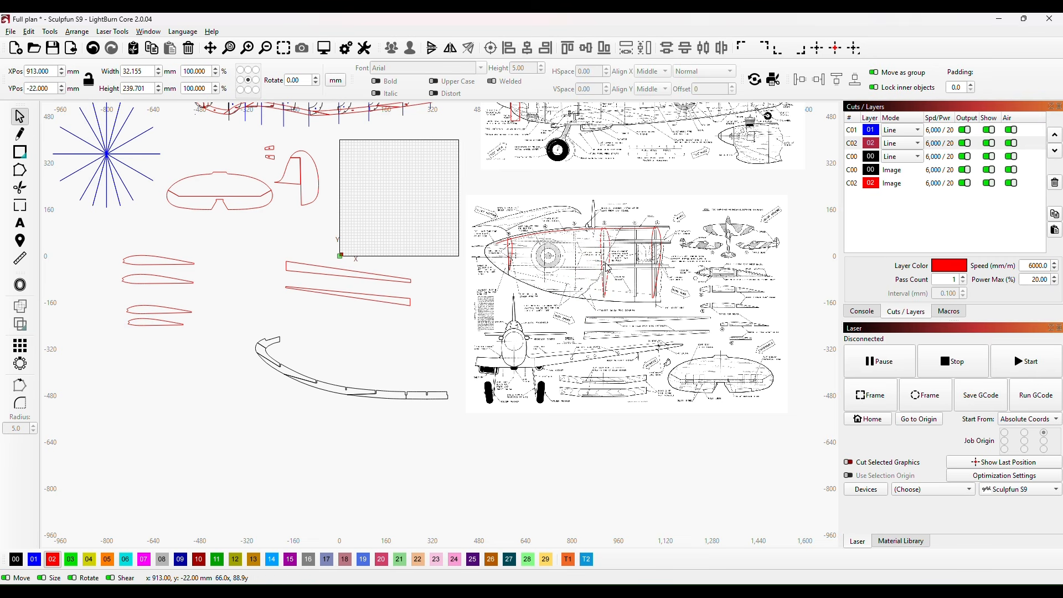
# - Align the rib outline with the station 2 rib and the leading edge, at X 915.8, Y -20.9
pyautogui.scroll(5, 608, 268)
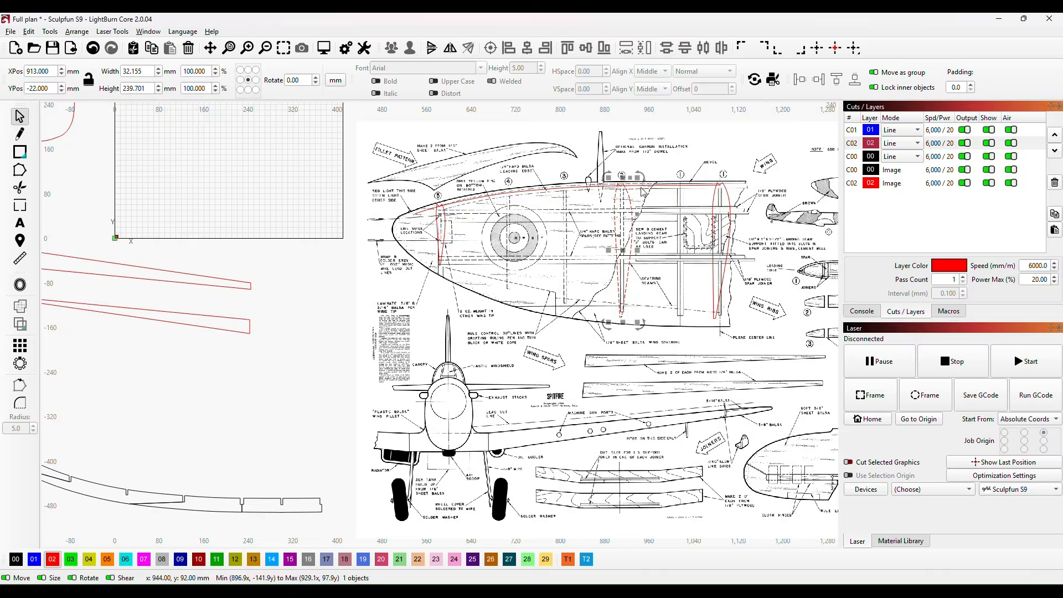
pyautogui.scroll(2, 588, 191)
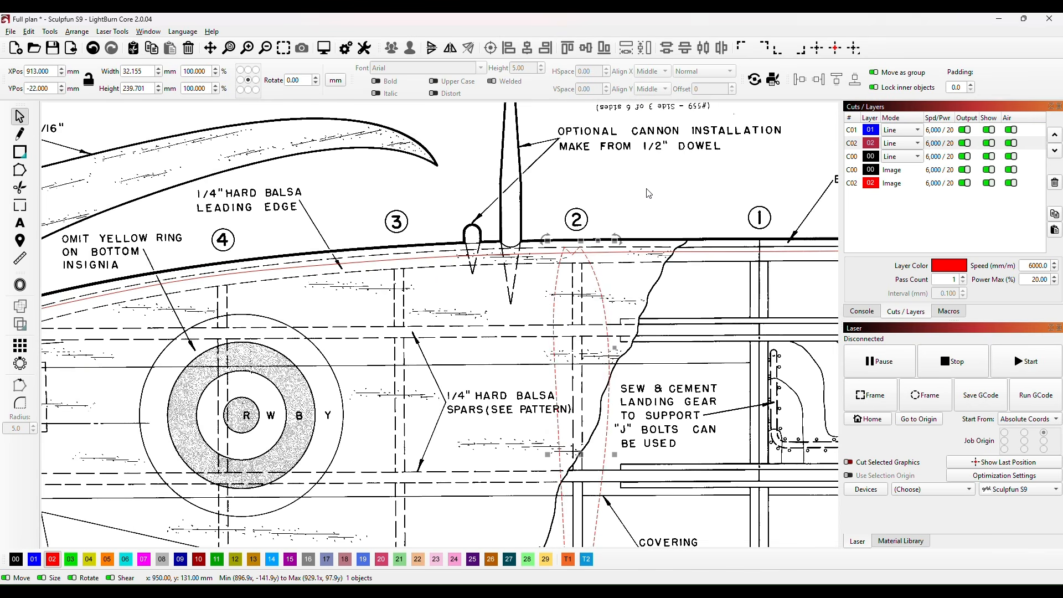
pyautogui.press('Right')
pyautogui.press('Right')
pyautogui.press('Right')
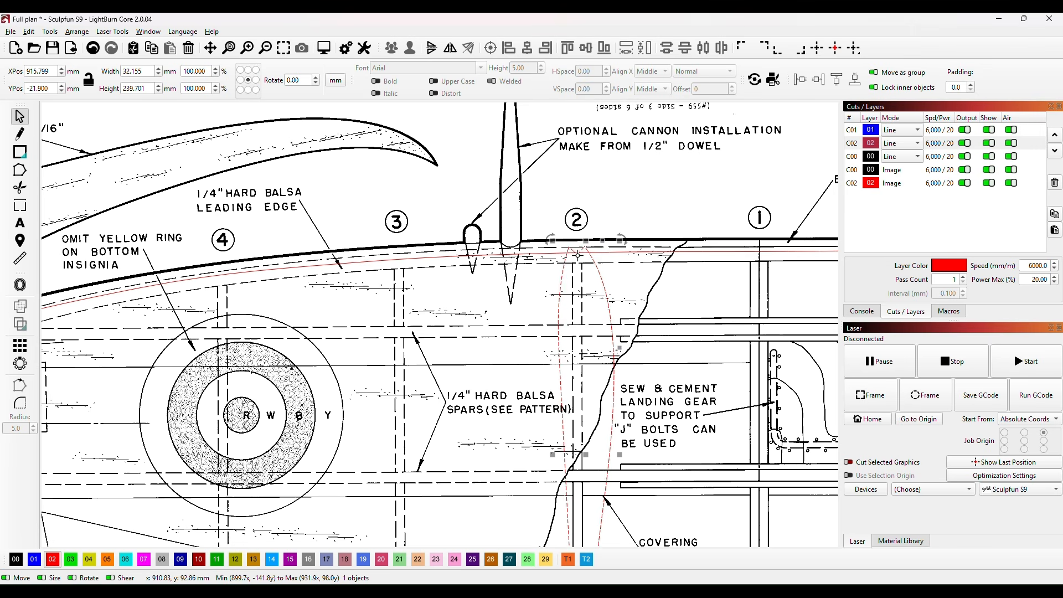
pyautogui.press('Up')
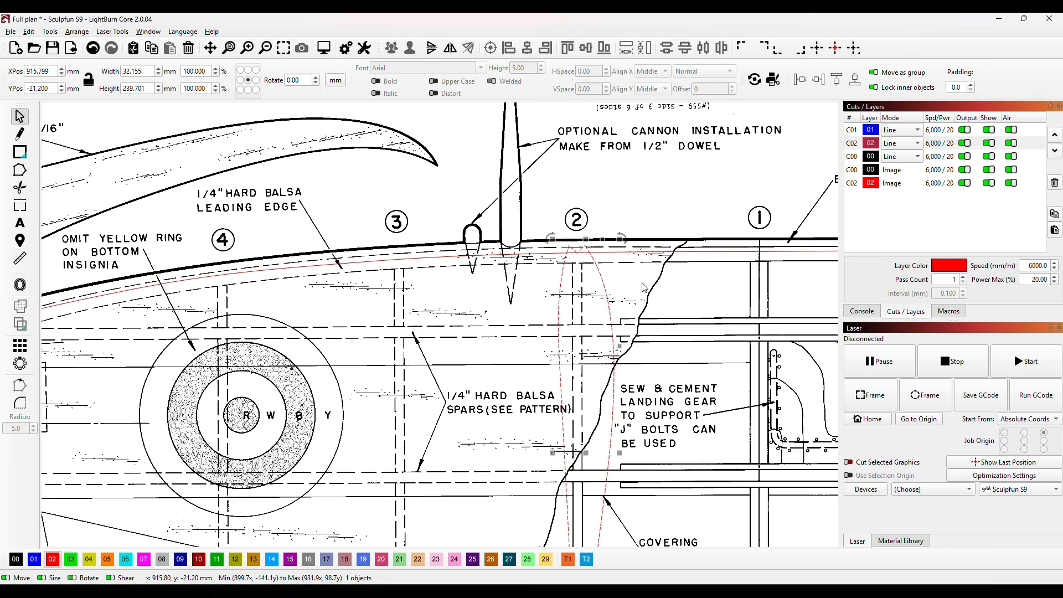
pyautogui.press('Up')
pyautogui.press('Up')
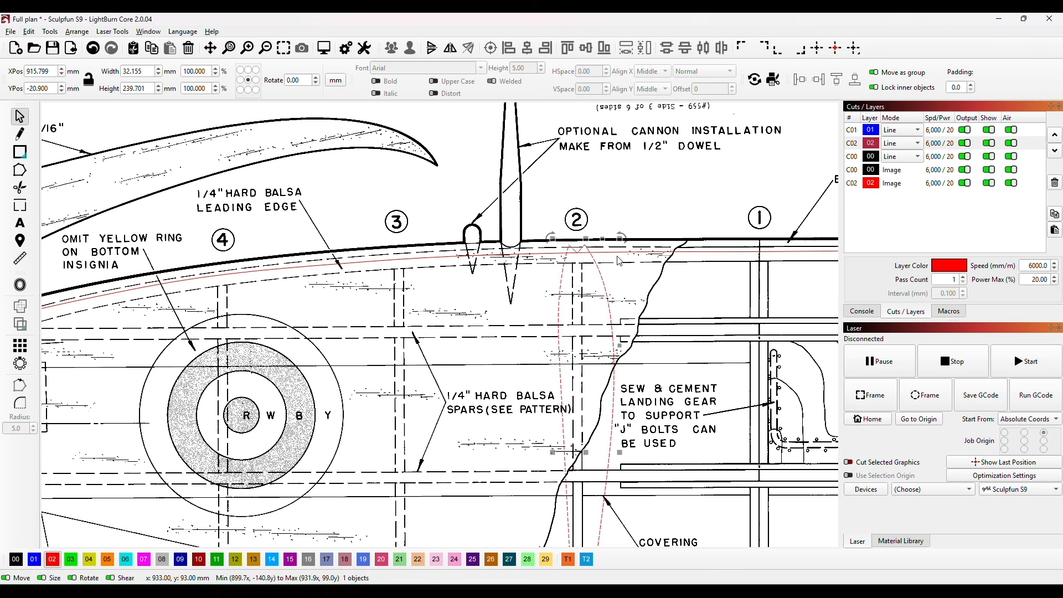
# - Turn the fourth traced rib outline upright and place it over the station 3 rib, at X 810, Y -18
pyautogui.scroll(-3, 682, 358)
pyautogui.scroll(-1, 686, 359)
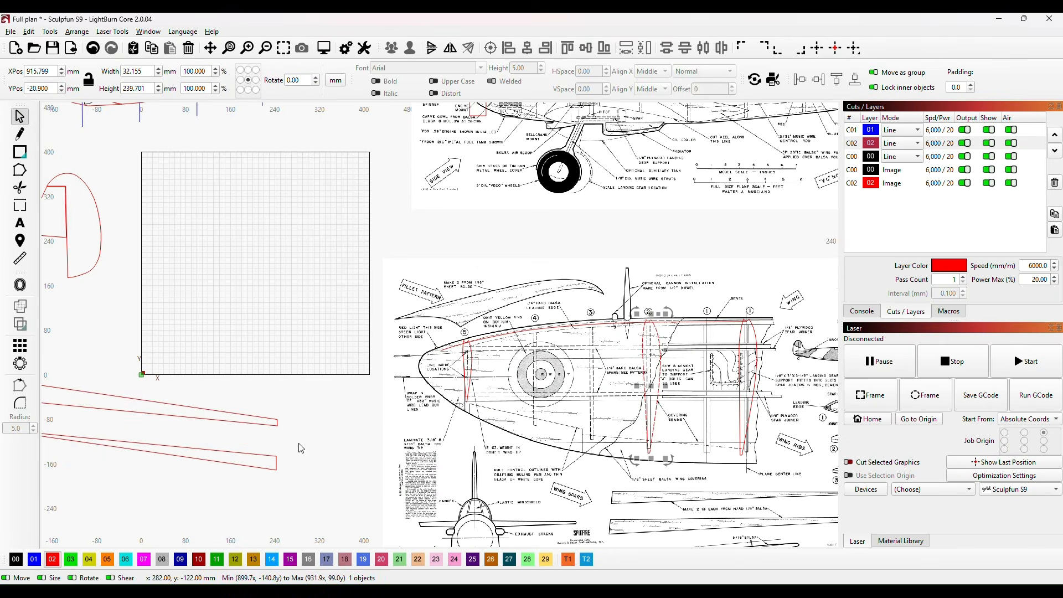
pyautogui.scroll(-3, 282, 412)
pyautogui.scroll(-1, 109, 469)
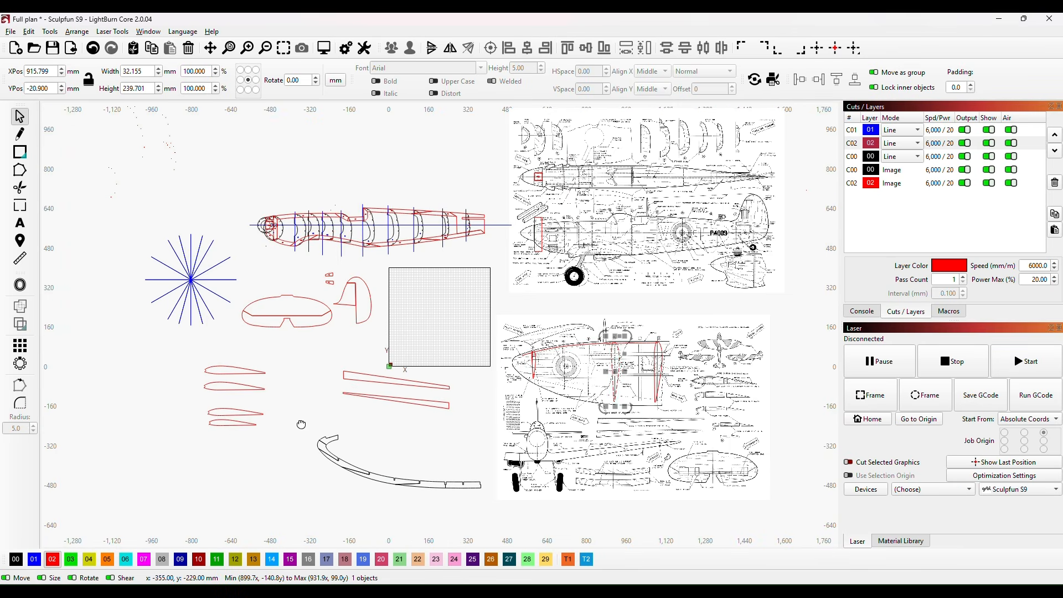
pyautogui.click(233, 414)
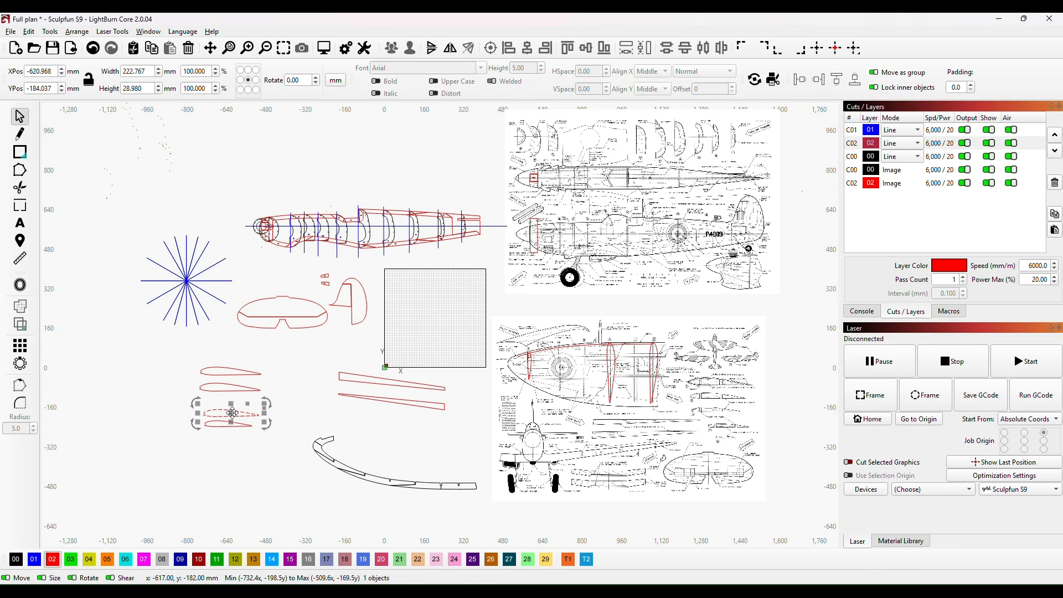
pyautogui.moveTo(233, 414); pyautogui.dragTo(430, 437)
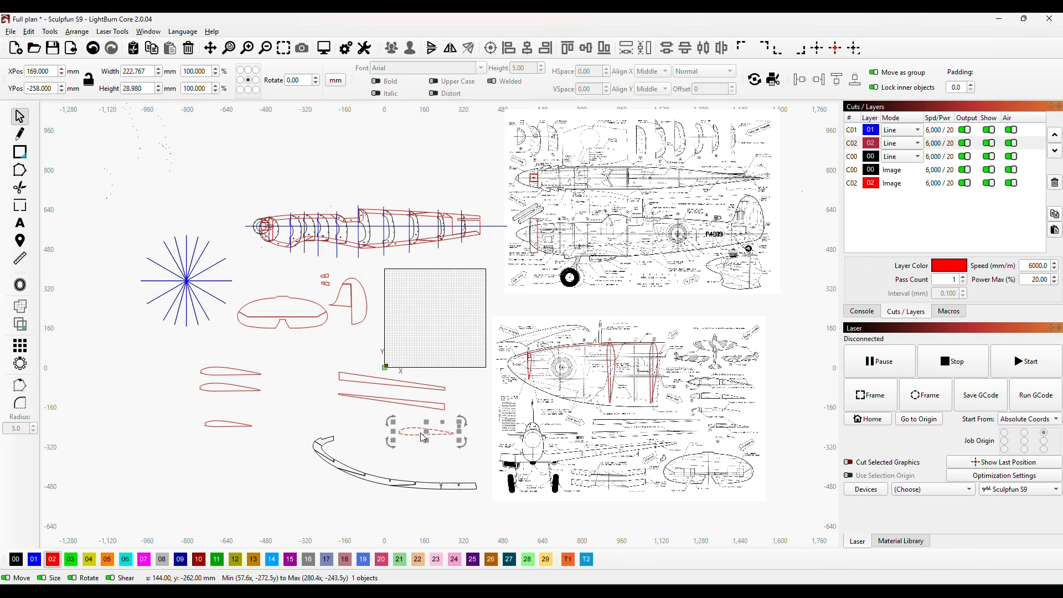
pyautogui.press('.')
pyautogui.moveTo(426, 432); pyautogui.dragTo(587, 377)
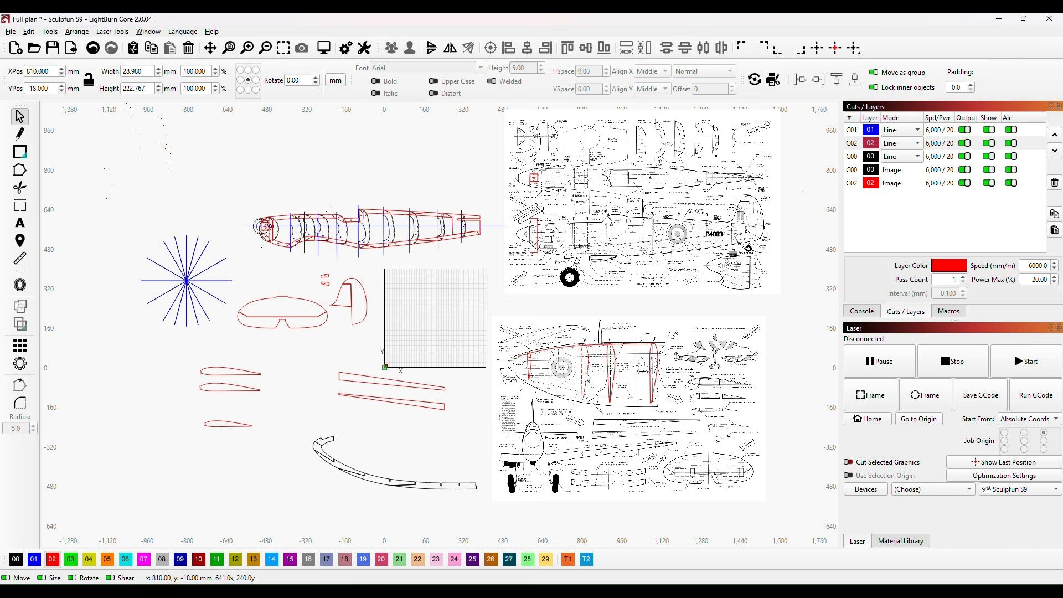
# - Turn the shortest traced rib outline upright and place it over the station 4 rib, at X 709, Y -11
pyautogui.click(224, 425)
pyautogui.press('.')
pyautogui.moveTo(224, 425); pyautogui.dragTo(564, 368)
# - Align the rib outline with the station 4 rib and the leading edge, at X 708.7, Y -8.6
pyautogui.scroll(8, 564, 368)
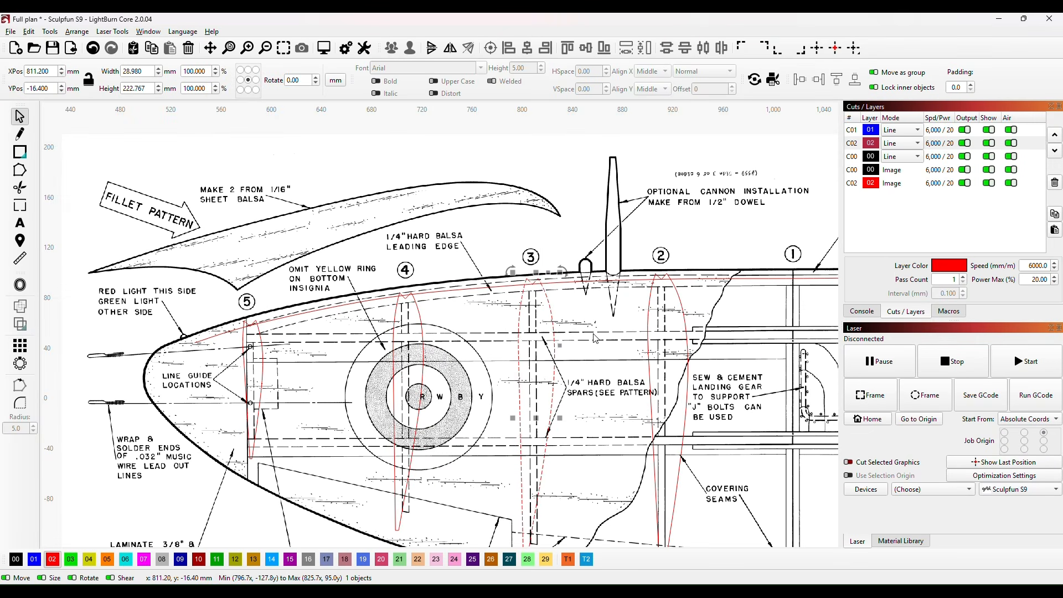
pyautogui.click(420, 315)
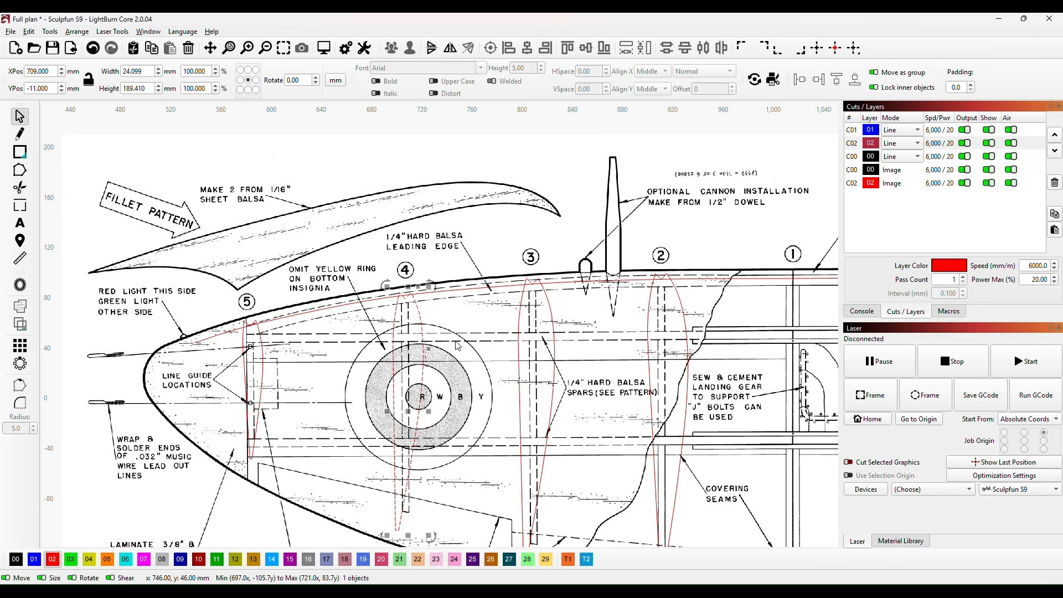
pyautogui.scroll(3, 412, 359)
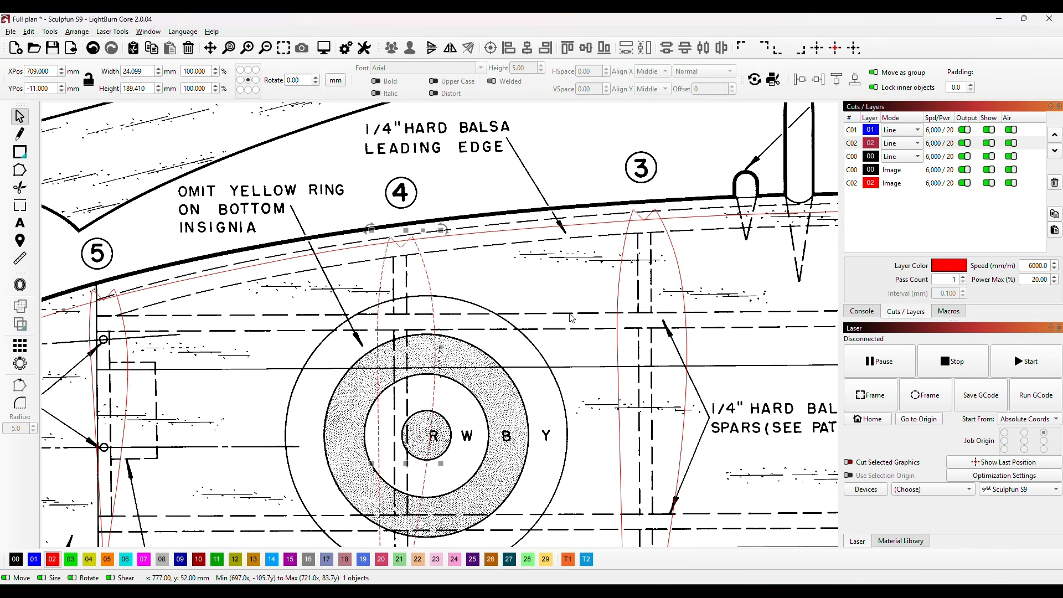
pyautogui.press('Up')
pyautogui.press('Left')
pyautogui.press('Up')
pyautogui.hotkey('ctrl', 'Right')
pyautogui.hotkey('ctrl', 'Right')
pyautogui.hotkey('ctrl', 'Right')
pyautogui.hotkey('ctrl', 'Right')
pyautogui.hotkey('ctrl', 'Right')
pyautogui.hotkey('ctrl', 'Right')
pyautogui.hotkey('ctrl', 'Right')
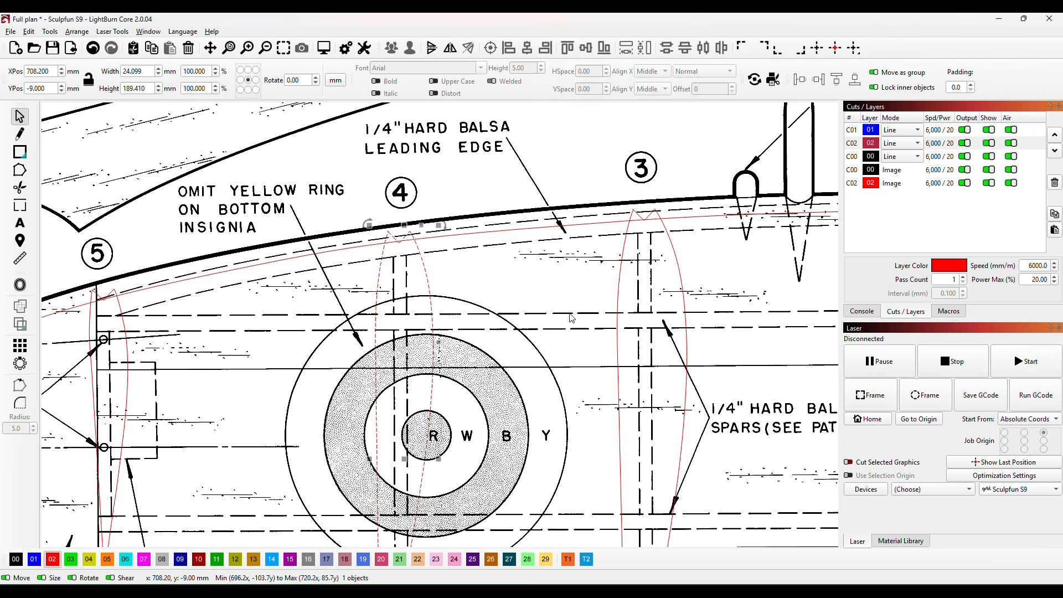
pyautogui.hotkey('ctrl', 'Up')
pyautogui.hotkey('ctrl', 'Up')
pyautogui.hotkey('ctrl', 'Up')
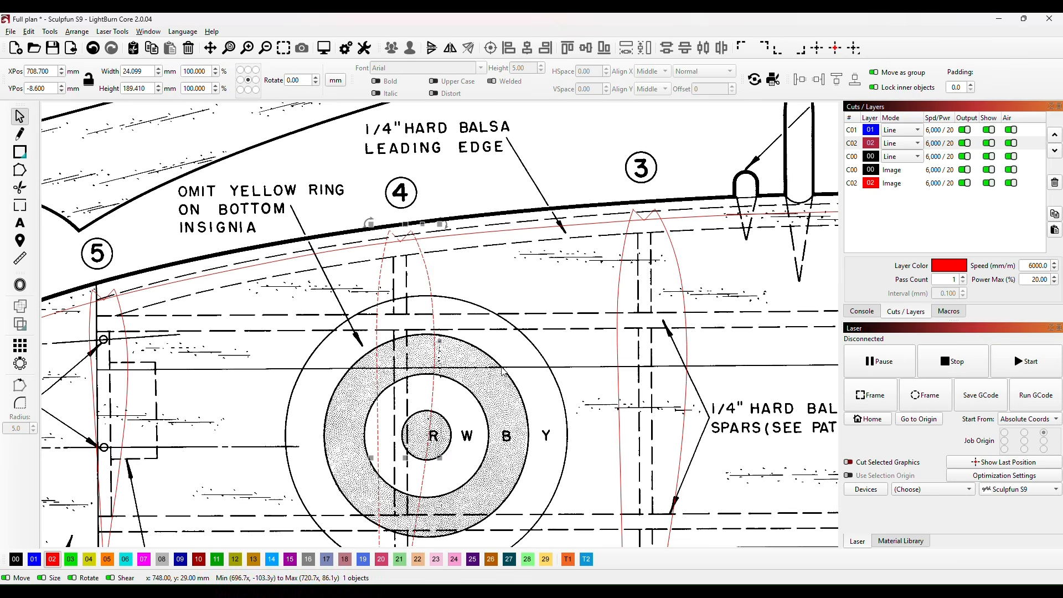
# - Draw a rectangle about 667 mm wide and 39 mm high between the two plan sheets, and set its height to 6.4 mm
pyautogui.scroll(-8, 554, 388)
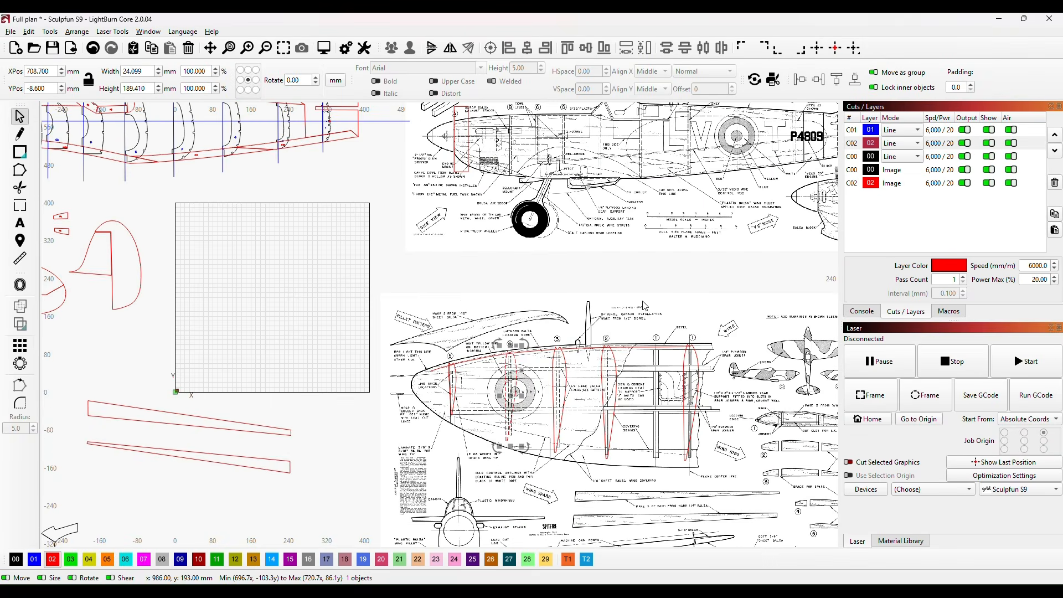
pyautogui.scroll(-3, 643, 316)
pyautogui.moveTo(641, 382); pyautogui.dragTo(533, 320)
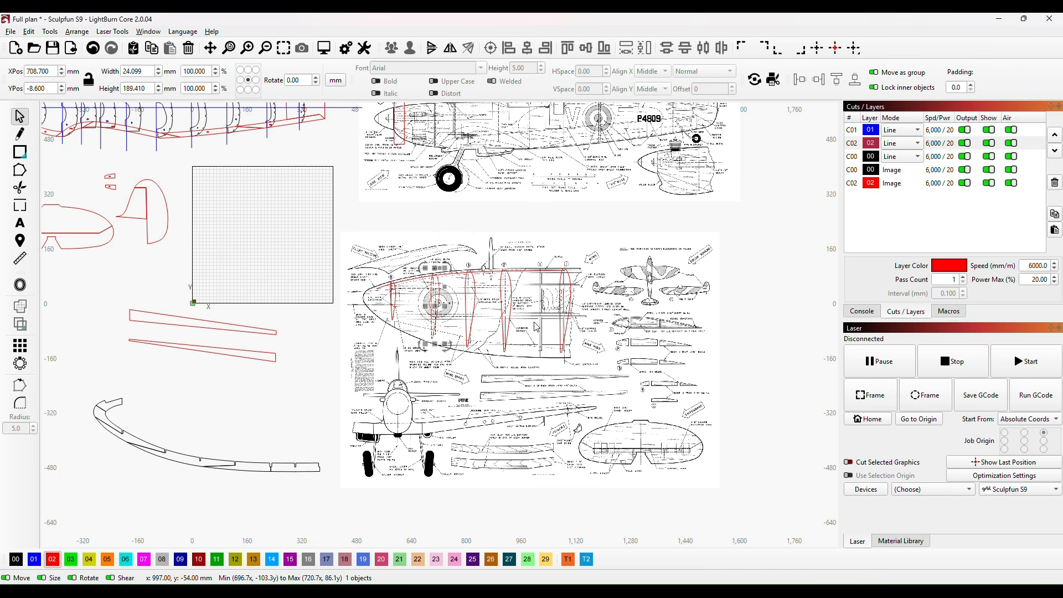
pyautogui.click(24, 158)
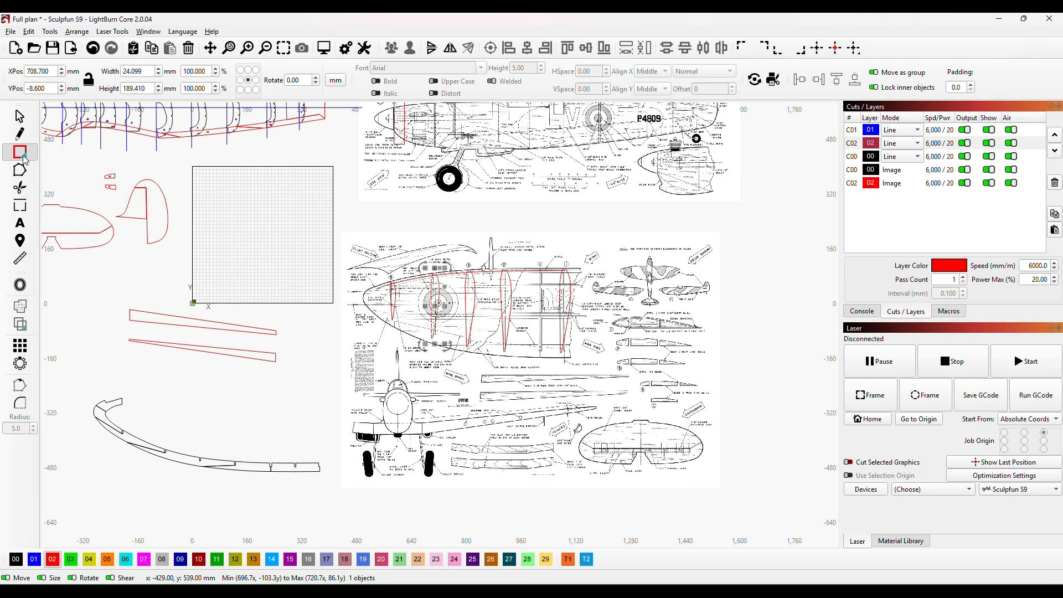
pyautogui.moveTo(345, 205); pyautogui.dragTo(576, 223)
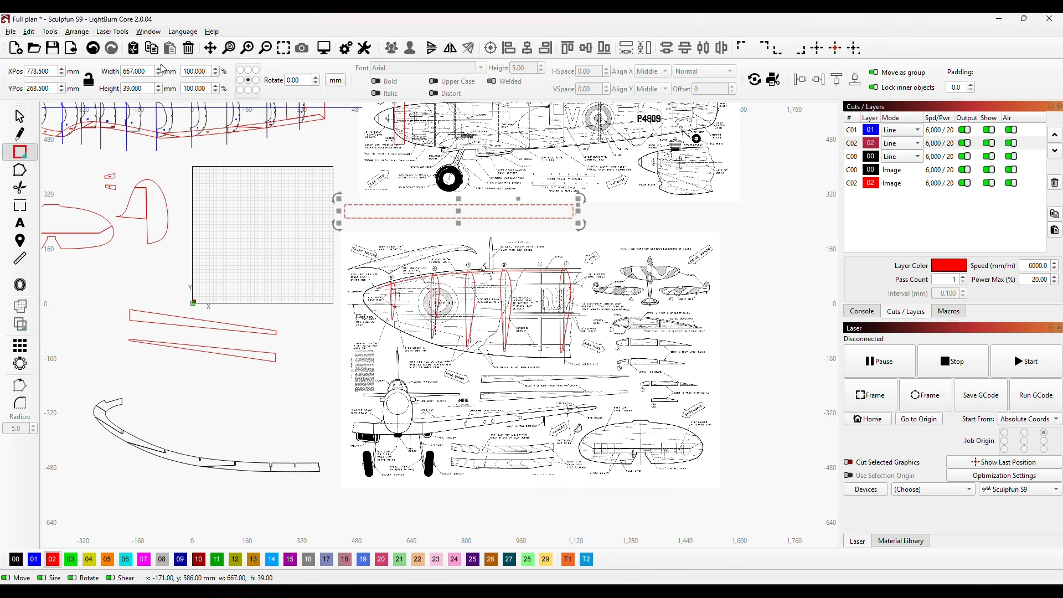
pyautogui.doubleClick(136, 89)
pyautogui.write('6.4')
pyautogui.press('Return')
pyautogui.click(659, 222)
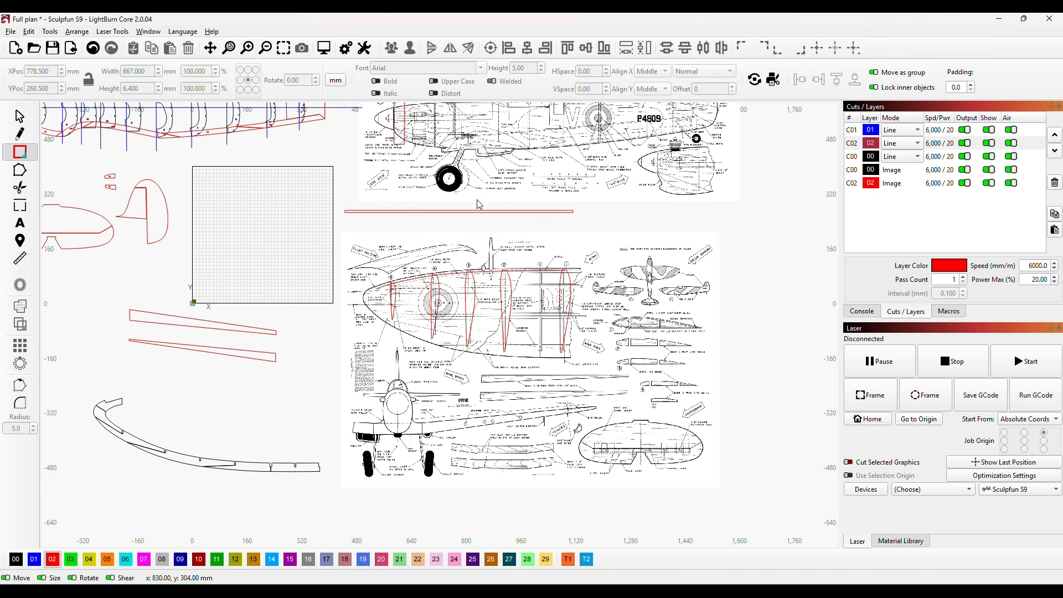
# - Place the thin rectangle over the front wing spar, tilt it slightly to follow the spar, and shift it to X 871, Y 49.2
pyautogui.click(463, 212)
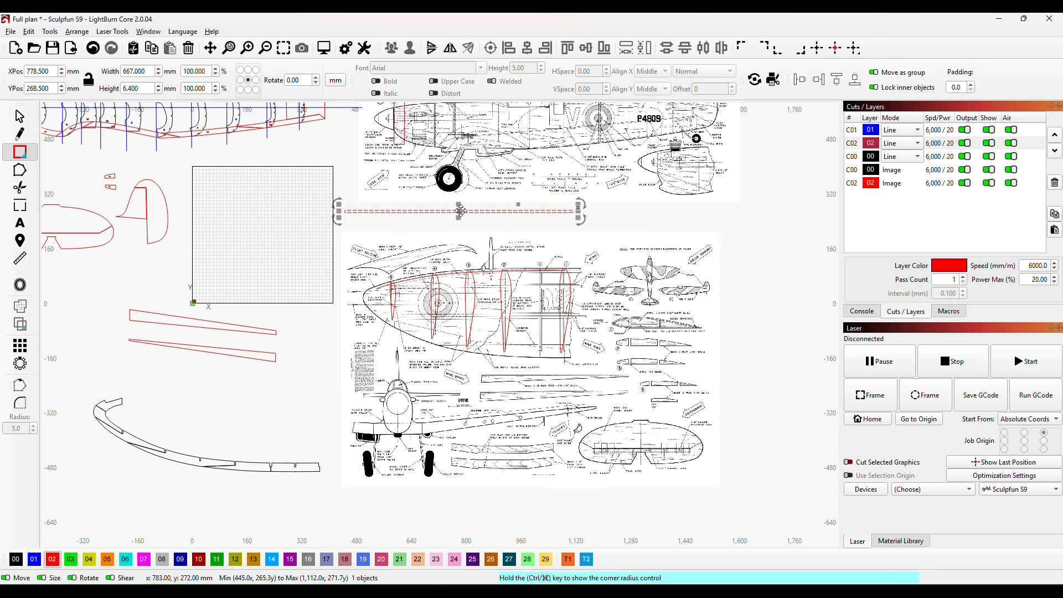
pyautogui.moveTo(458, 211)
pyautogui.mouseDown()
pyautogui.moveTo(483, 296)
pyautogui.moveTo(491, 287)
pyautogui.mouseUp()
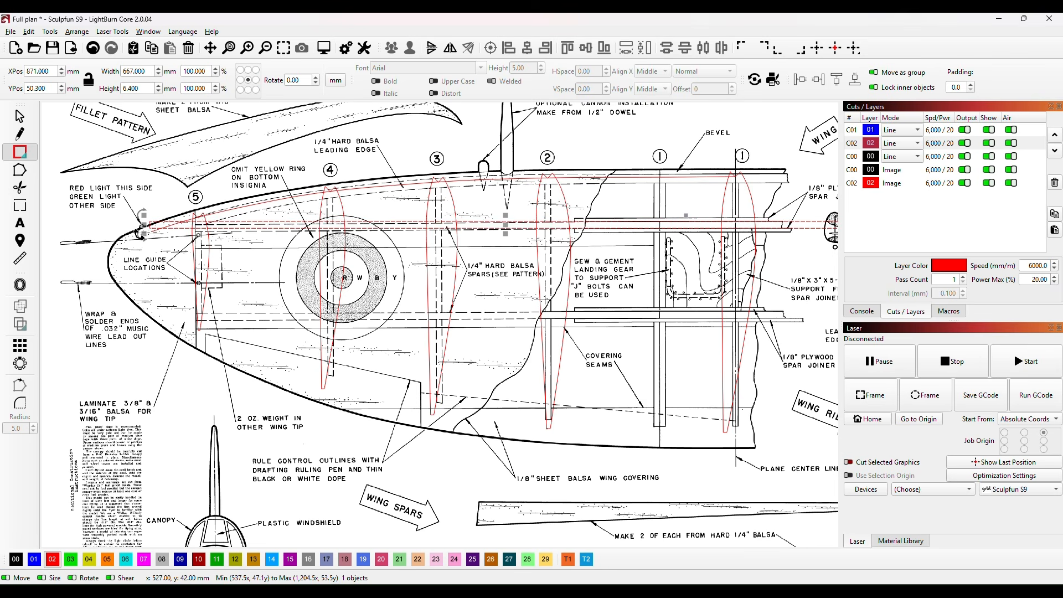
pyautogui.moveTo(142, 241); pyautogui.dragTo(145, 242)
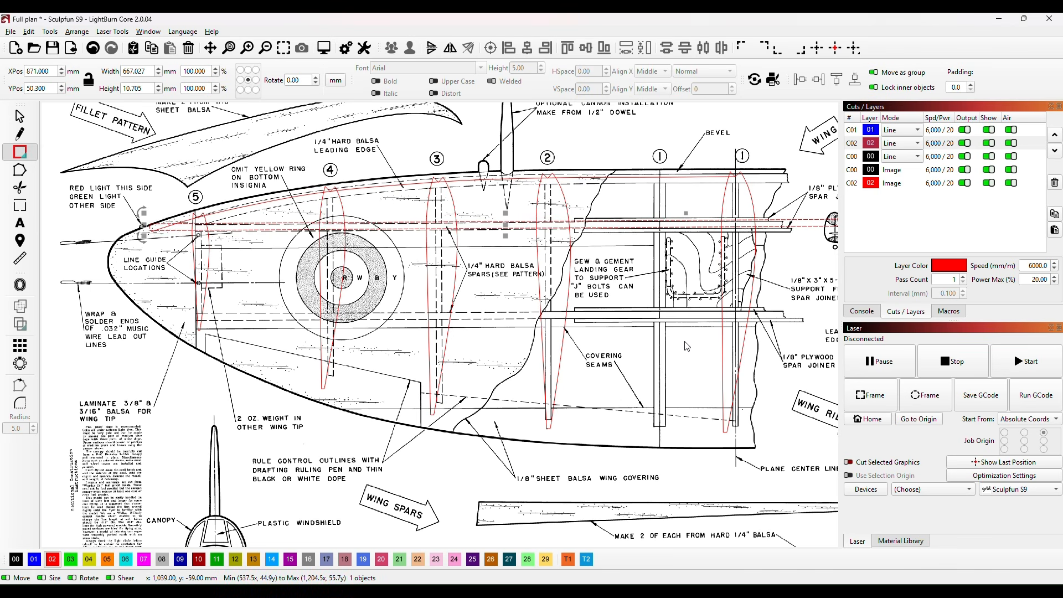
pyautogui.press('Down')
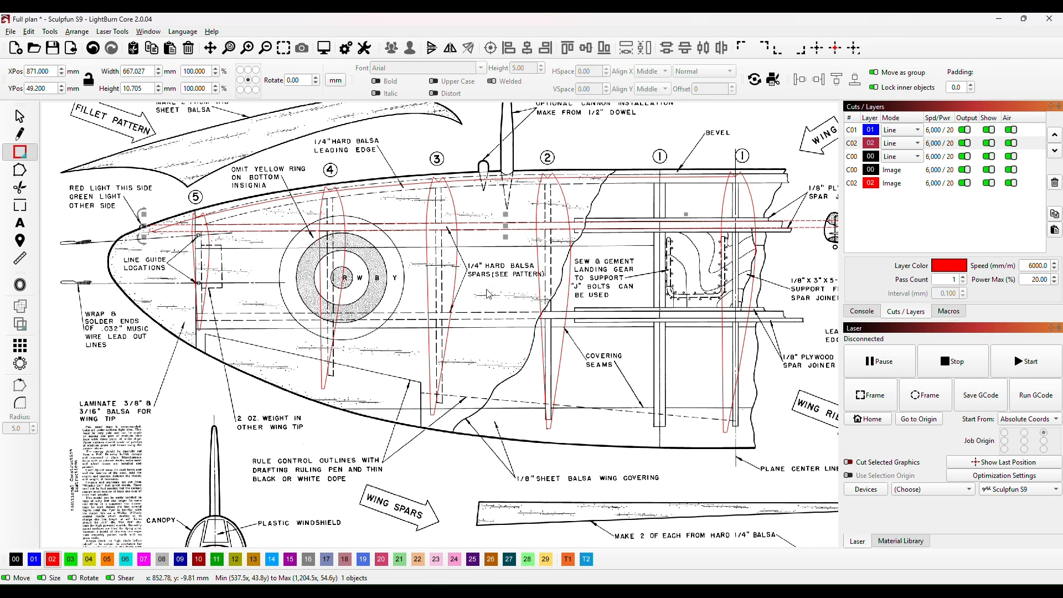
# - Paste a copy of the spar rectangle and fit it over the rear wing spar, about 624.3 mm wide, at X 836.6, Y -34.8
pyautogui.hotkey('ctrl', 'v')
pyautogui.moveTo(487, 291); pyautogui.dragTo(491, 314)
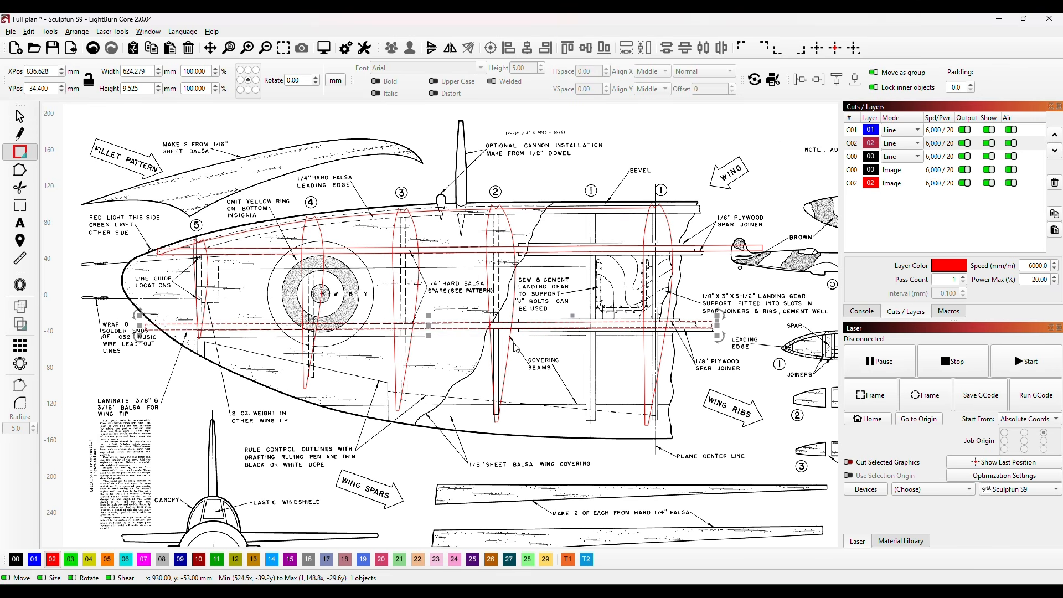
pyautogui.press('Down')
pyautogui.press('Down')
pyautogui.press('Down')
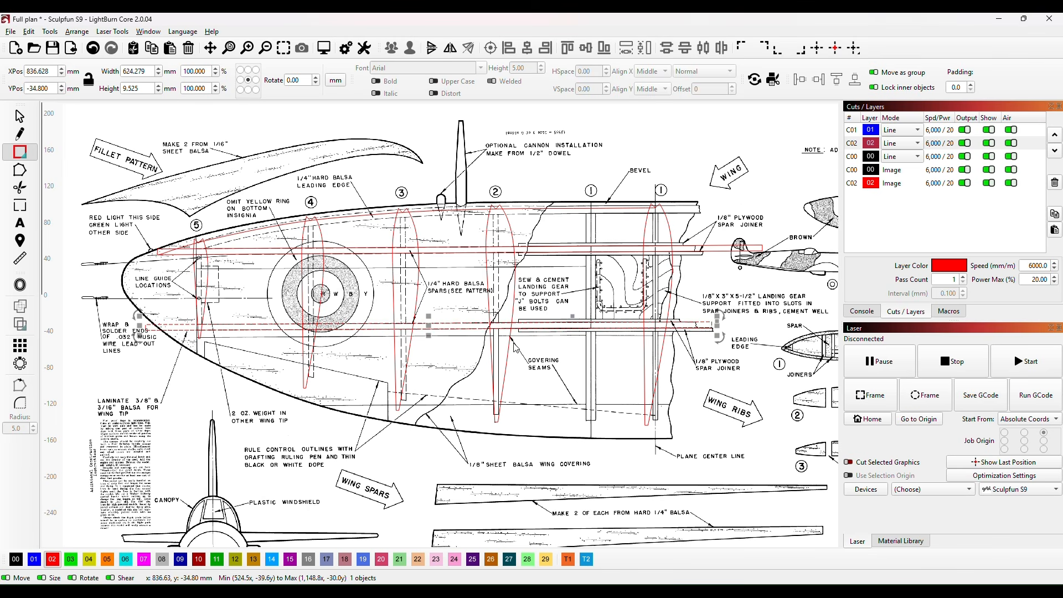
# - Move the five ribs, both spar strips and the leading-edge outline together off the wing plan into empty space, centred at X -700, Y -523
pyautogui.click(440, 414)
pyautogui.scroll(-3, 439, 418)
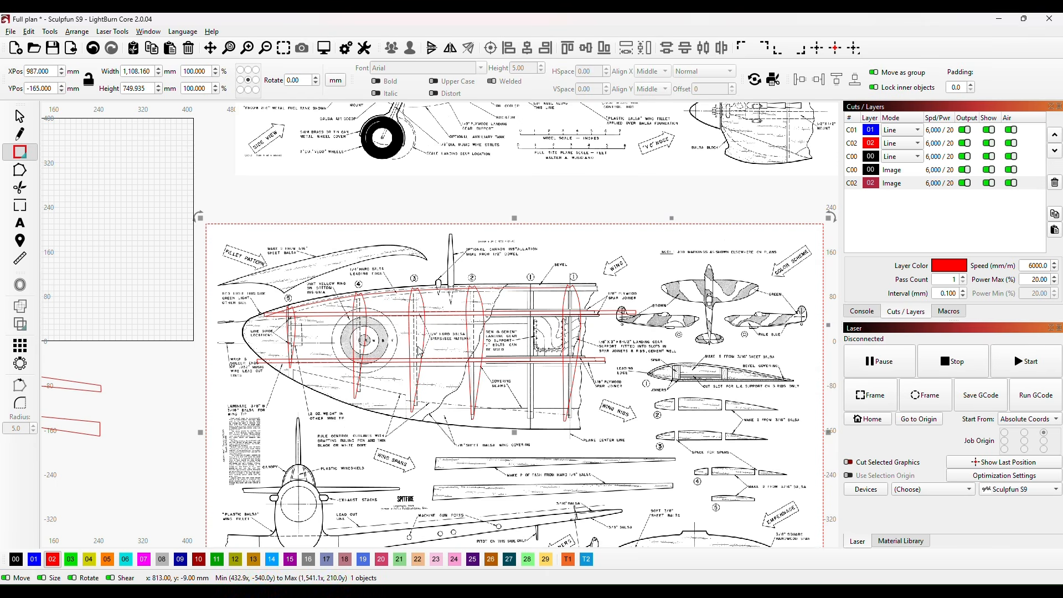
pyautogui.click(295, 336)
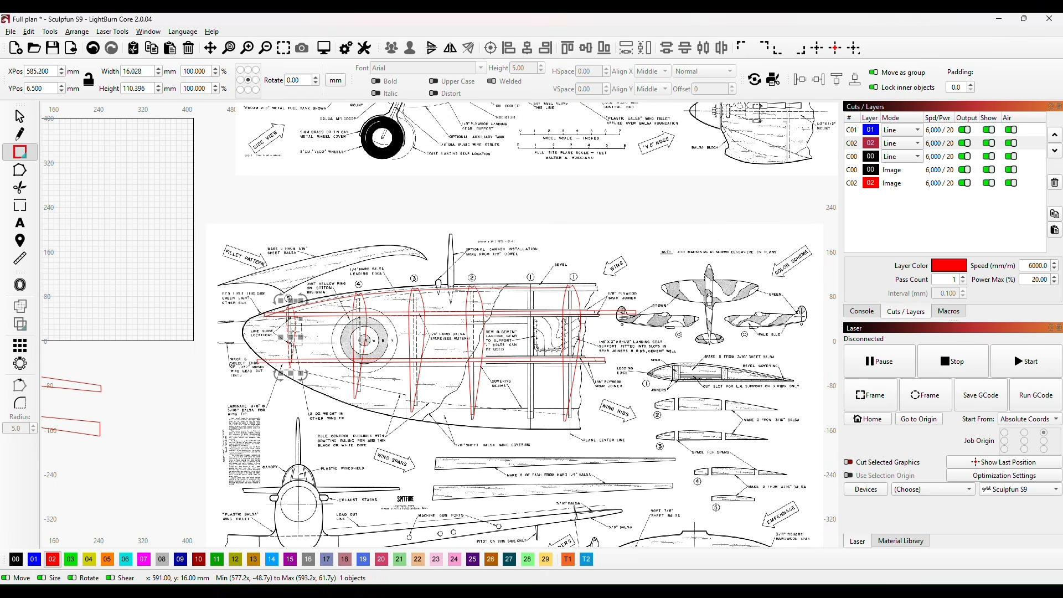
pyautogui.keyDown('shift'); pyautogui.click(367, 351); pyautogui.keyUp('shift')
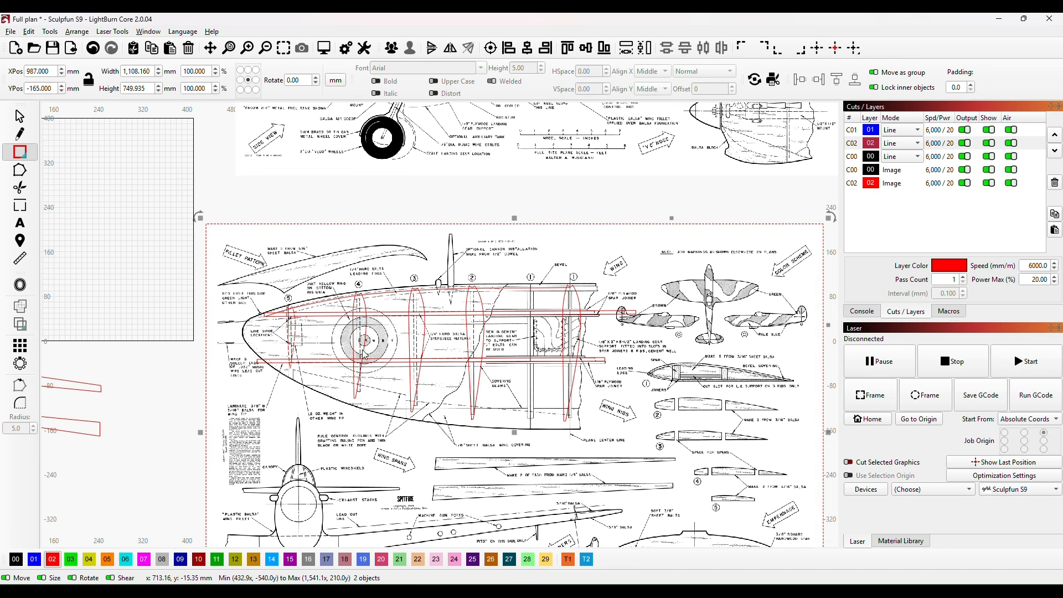
pyautogui.keyDown('shift'); pyautogui.click(423, 351); pyautogui.keyUp('shift')
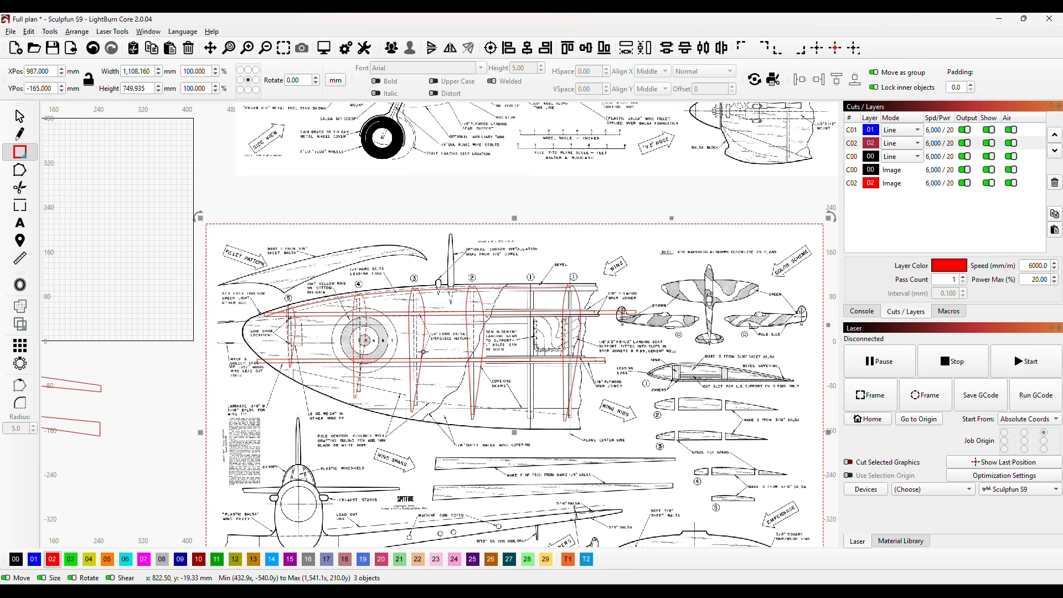
pyautogui.keyDown('shift'); pyautogui.click(468, 338); pyautogui.keyUp('shift')
pyautogui.keyDown('shift'); pyautogui.click(468, 338); pyautogui.keyUp('shift')
pyautogui.keyDown('shift'); pyautogui.click(471, 347); pyautogui.keyUp('shift')
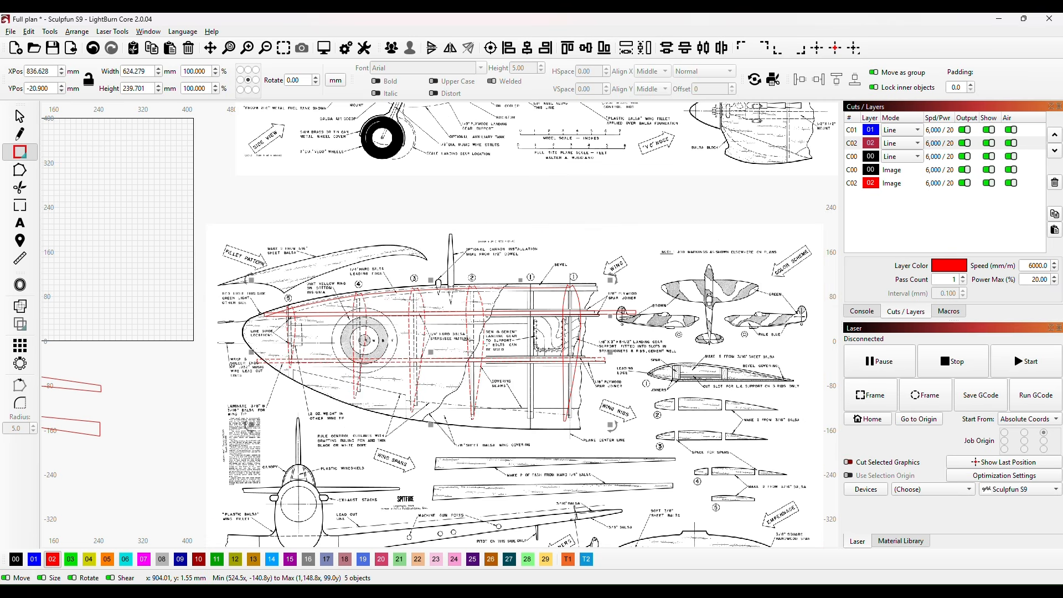
pyautogui.keyDown('shift'); pyautogui.click(473, 352); pyautogui.keyUp('shift')
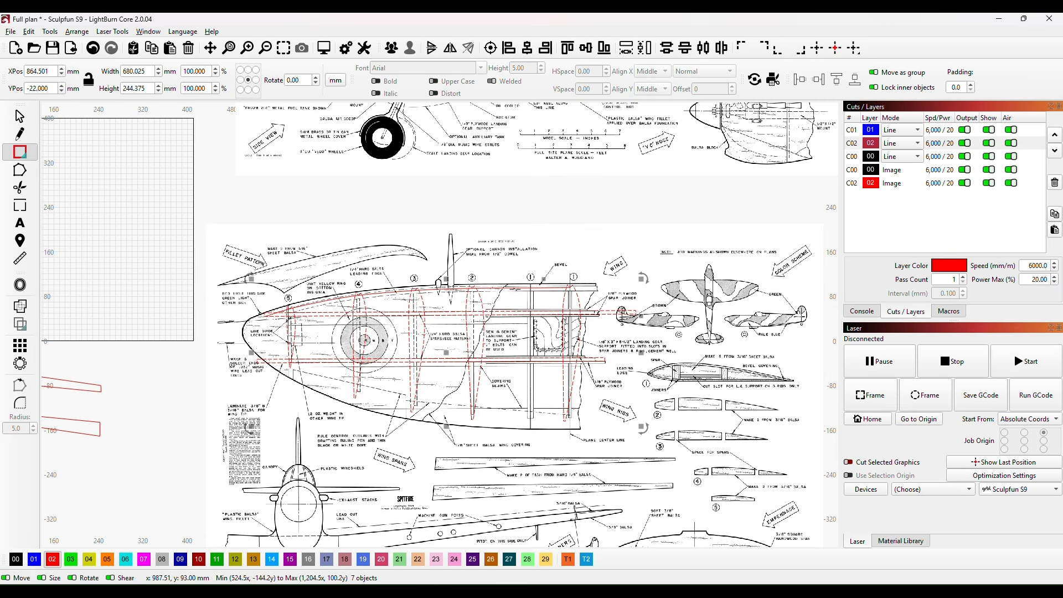
pyautogui.keyDown('shift'); pyautogui.click(472, 288); pyautogui.keyUp('shift')
pyautogui.scroll(-3, 529, 333)
pyautogui.scroll(-3, 534, 346)
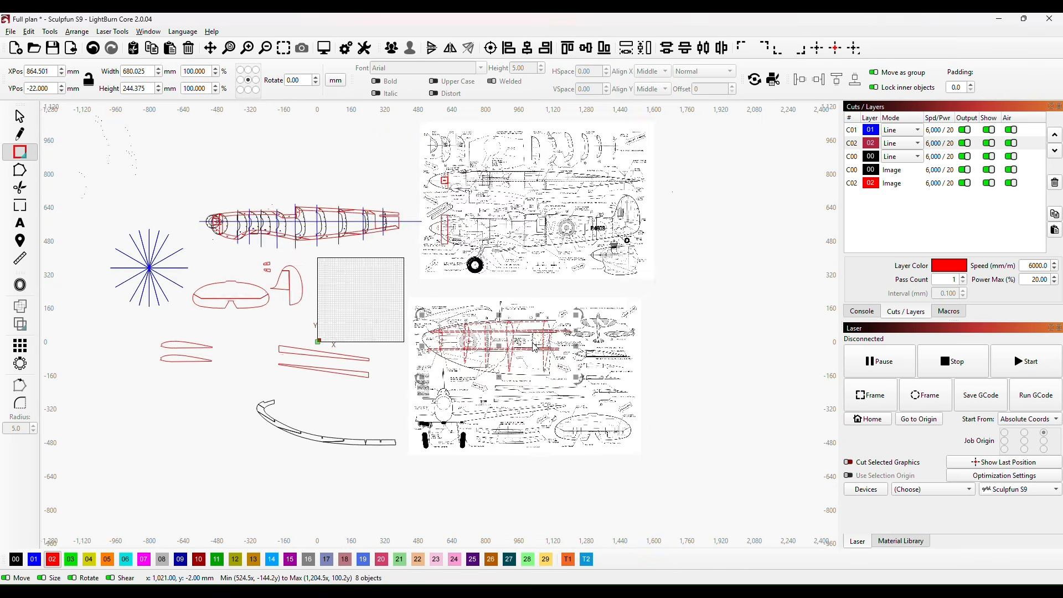
pyautogui.moveTo(503, 346); pyautogui.dragTo(502, 456)
pyautogui.scroll(3, 263, 489)
pyautogui.scroll(2, 487, 459)
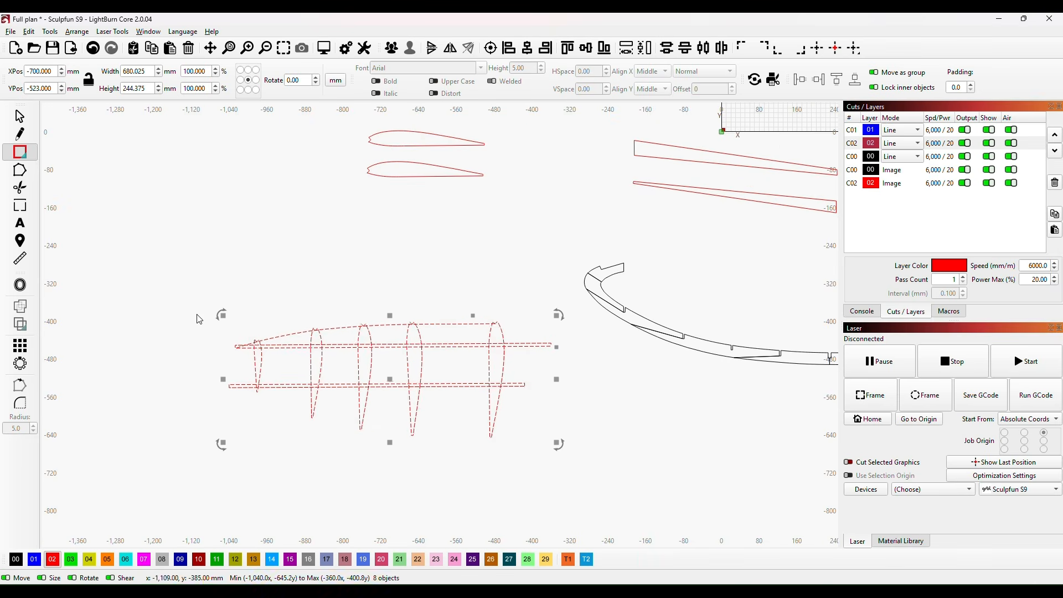
pyautogui.press('Escape')
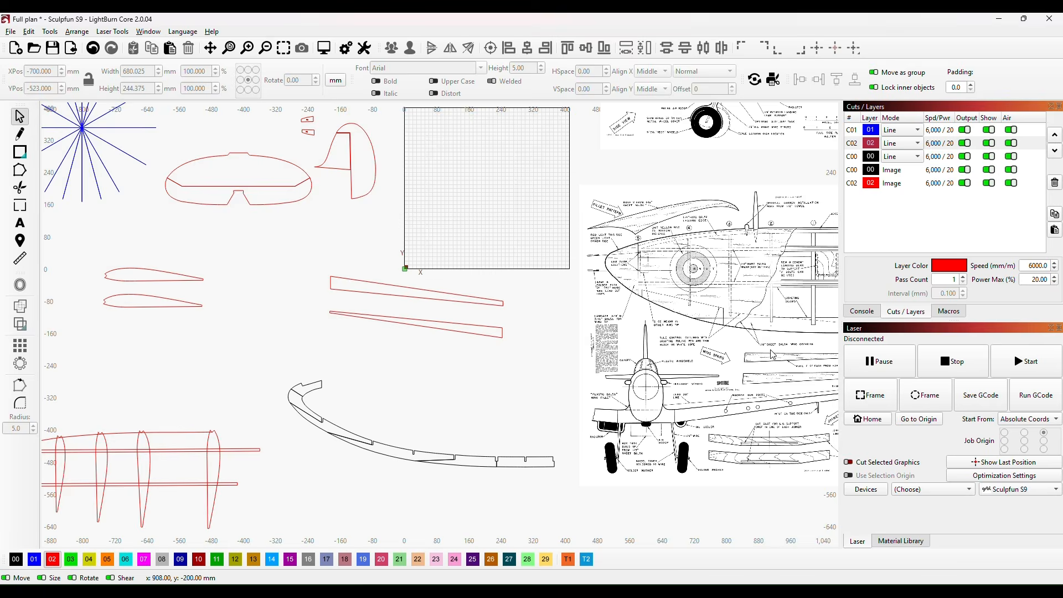
# - Examine the rib, spar and leading-edge layout on the wing plan and front view, and compare it with the extracted wing parts
pyautogui.scroll(5, 774, 355)
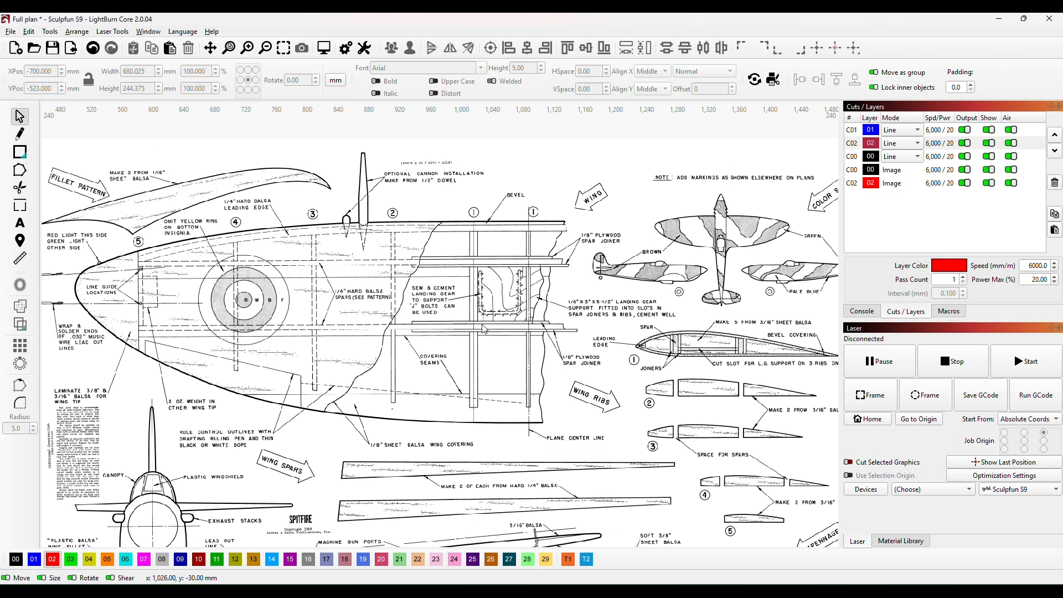
pyautogui.scroll(-3, 522, 343)
pyautogui.scroll(1, 474, 440)
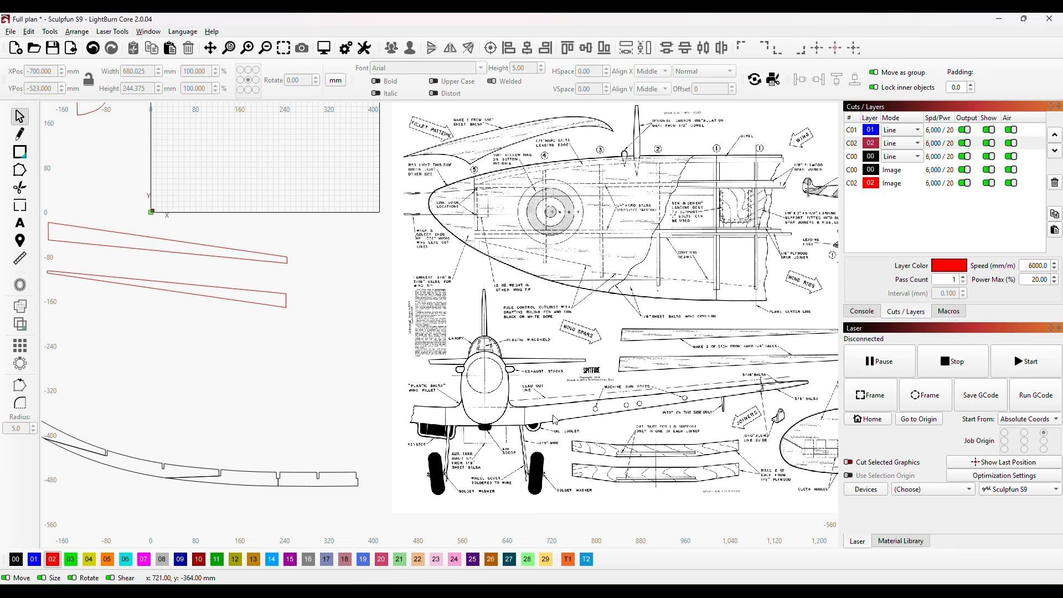
pyautogui.scroll(-2, 471, 330)
pyautogui.scroll(-2, 382, 356)
pyautogui.hscroll(-3, 330, 350)
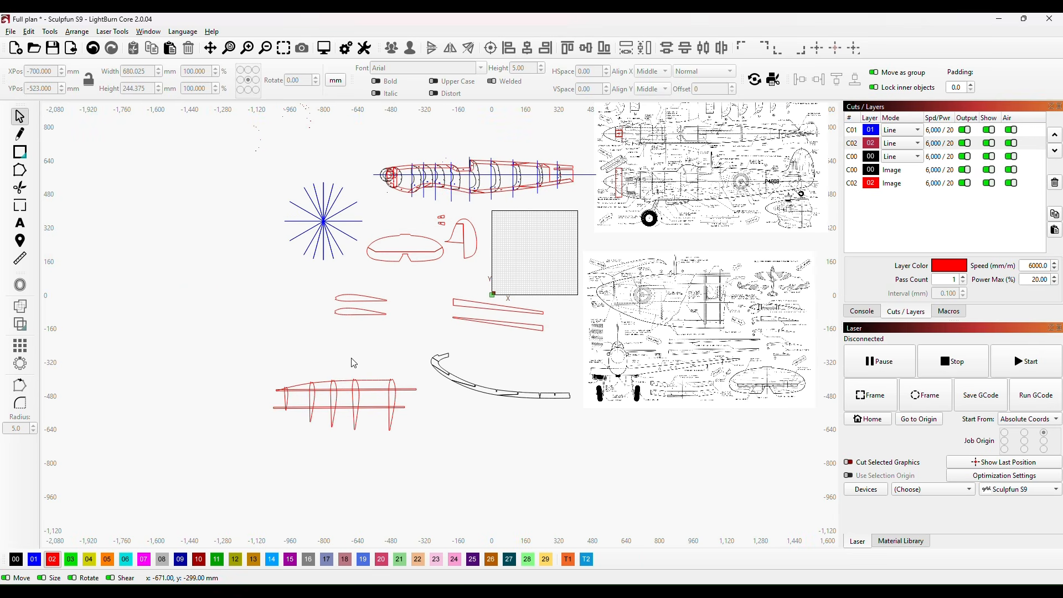
pyautogui.scroll(-1, 410, 332)
pyautogui.hscroll(-2, 459, 317)
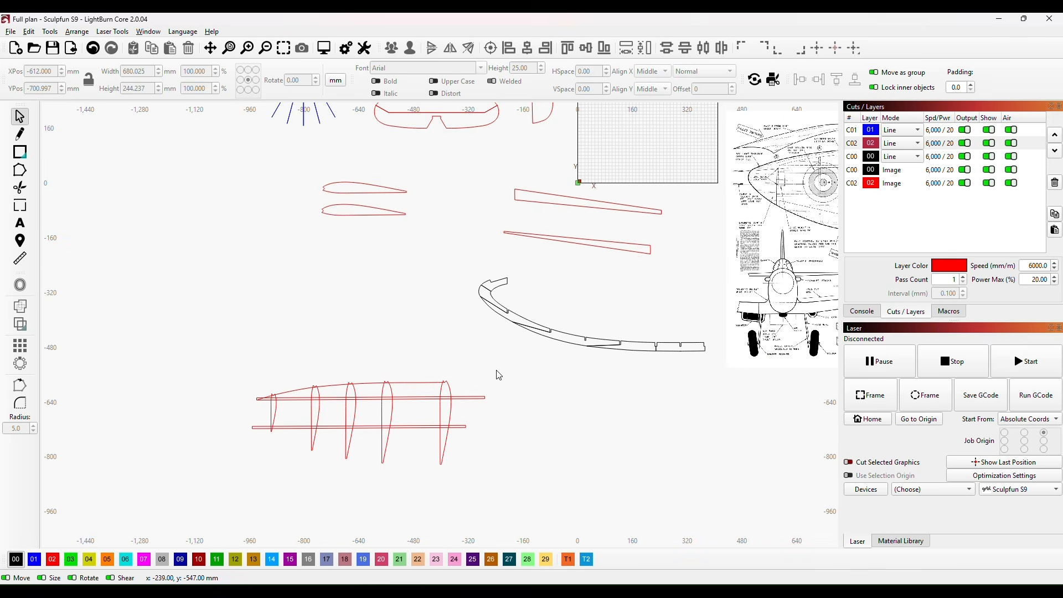
# - Measure the lengths of both spar strips, the rear strip's end thickness, and the rib outlines
pyautogui.scroll(2, 332, 458)
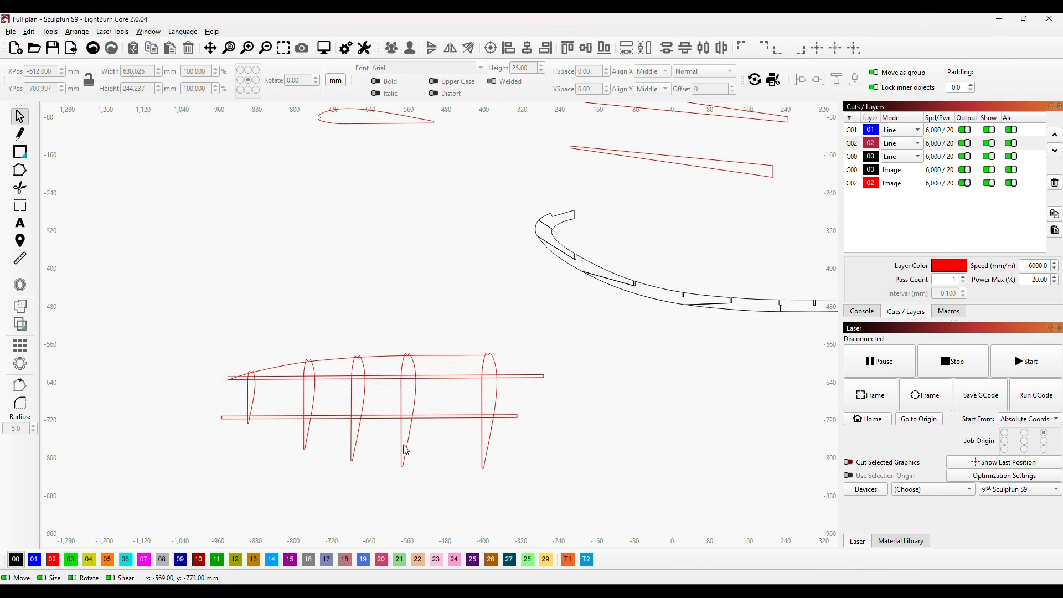
pyautogui.moveTo(385, 458); pyautogui.dragTo(400, 415)
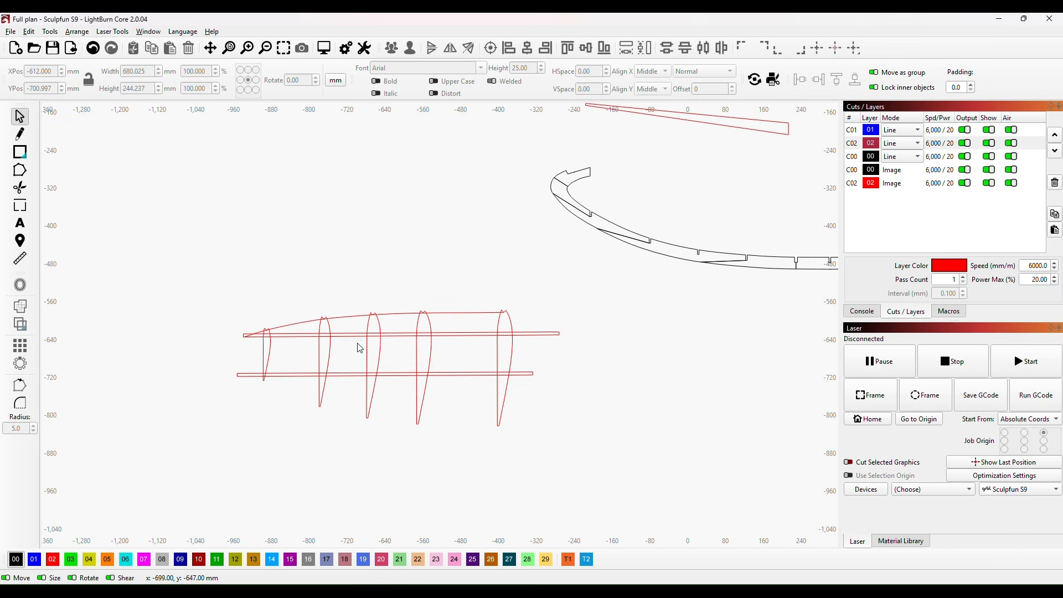
pyautogui.click(20, 264)
pyautogui.click(257, 375)
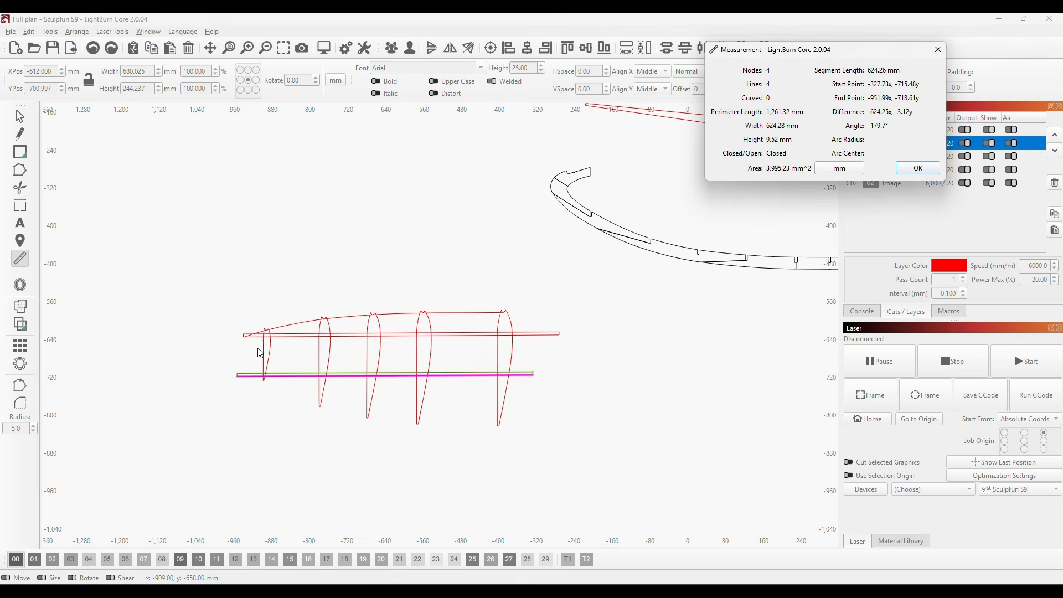
pyautogui.click(248, 336)
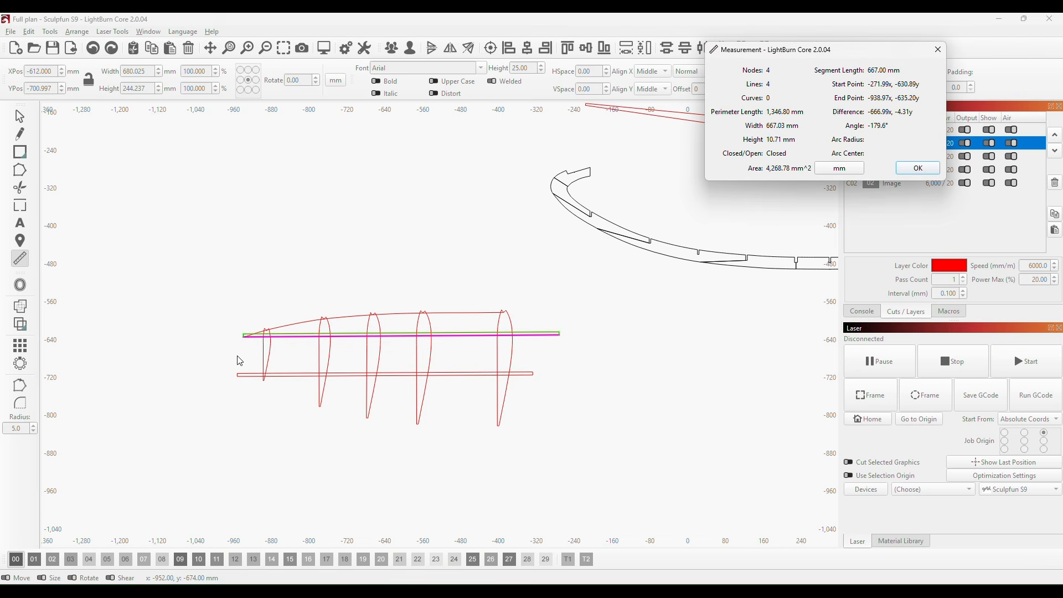
pyautogui.click(240, 375)
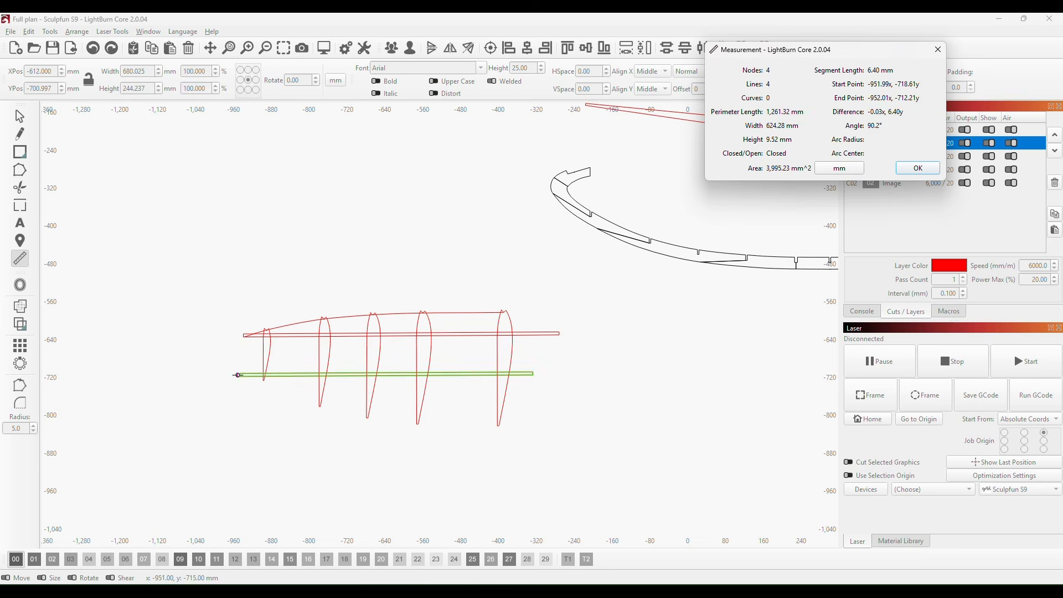
pyautogui.moveTo(243, 363); pyautogui.dragTo(506, 361)
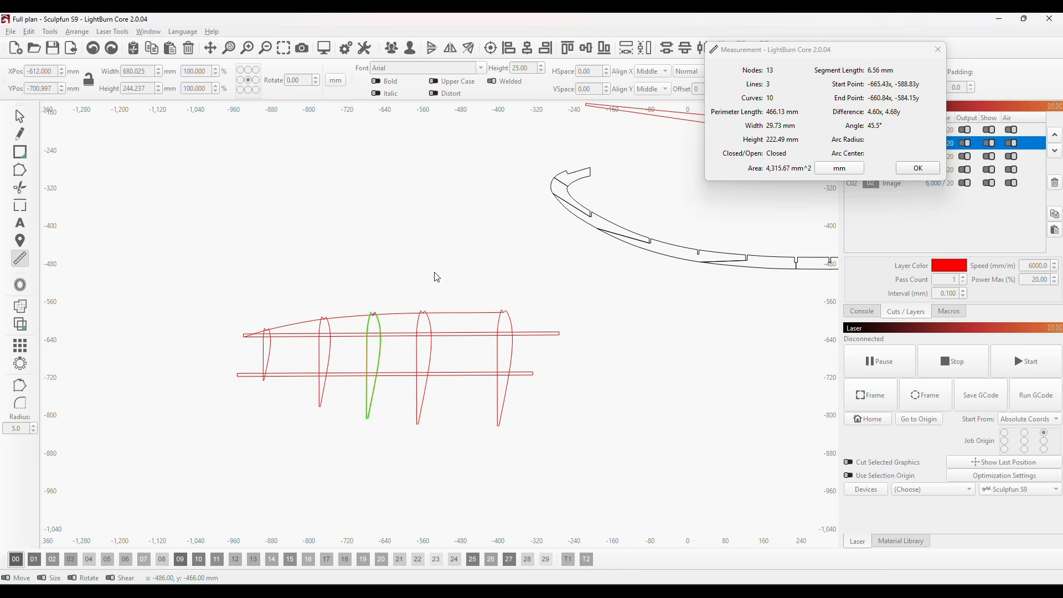
pyautogui.click(919, 168)
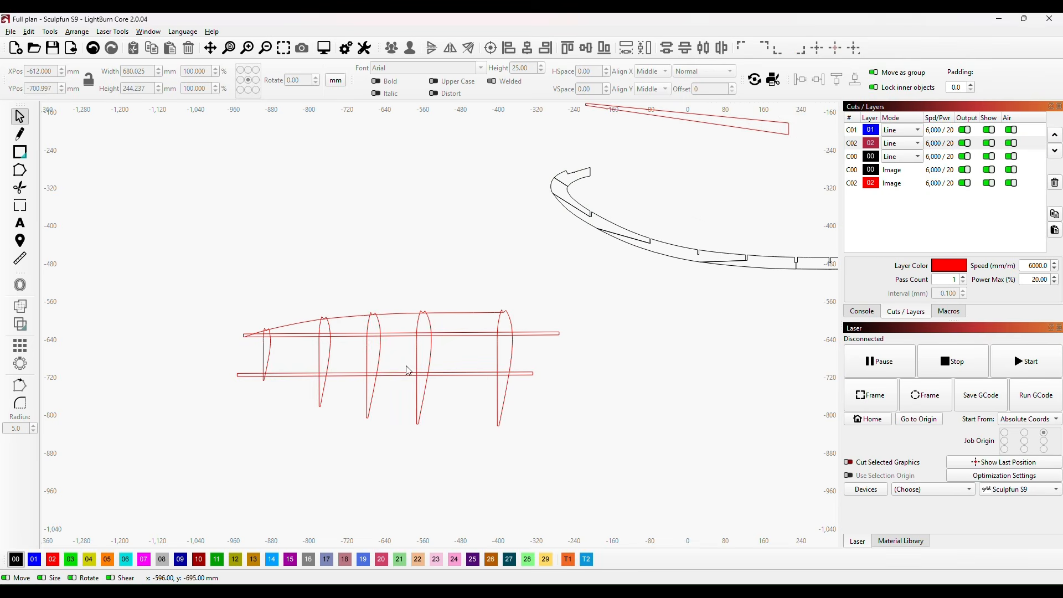
# - Group the five ribs, both spar strips and the leading-edge outline into a single object
pyautogui.scroll(-1, 614, 416)
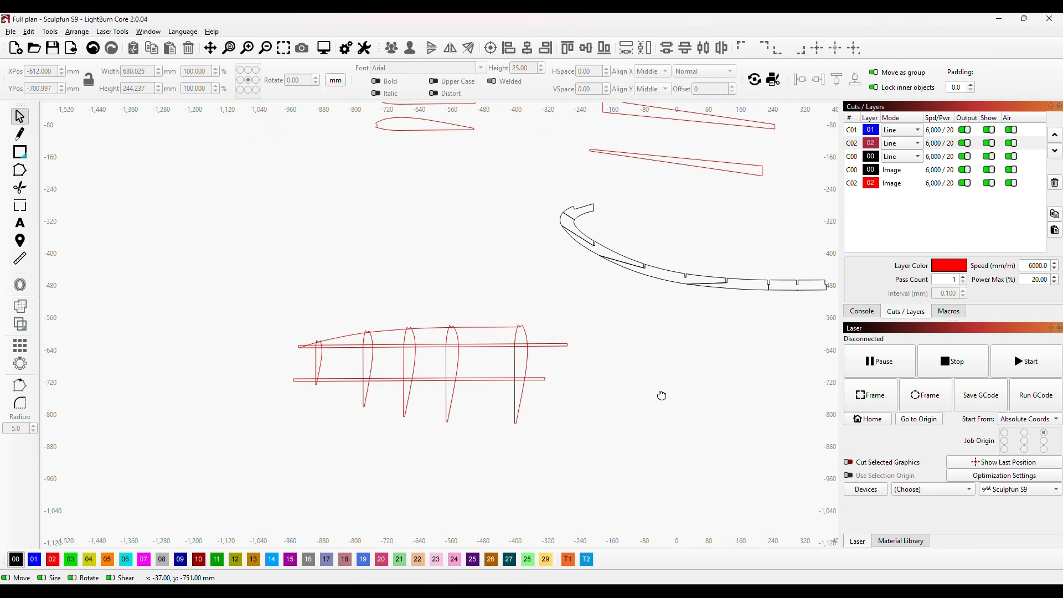
pyautogui.scroll(-2, 662, 396)
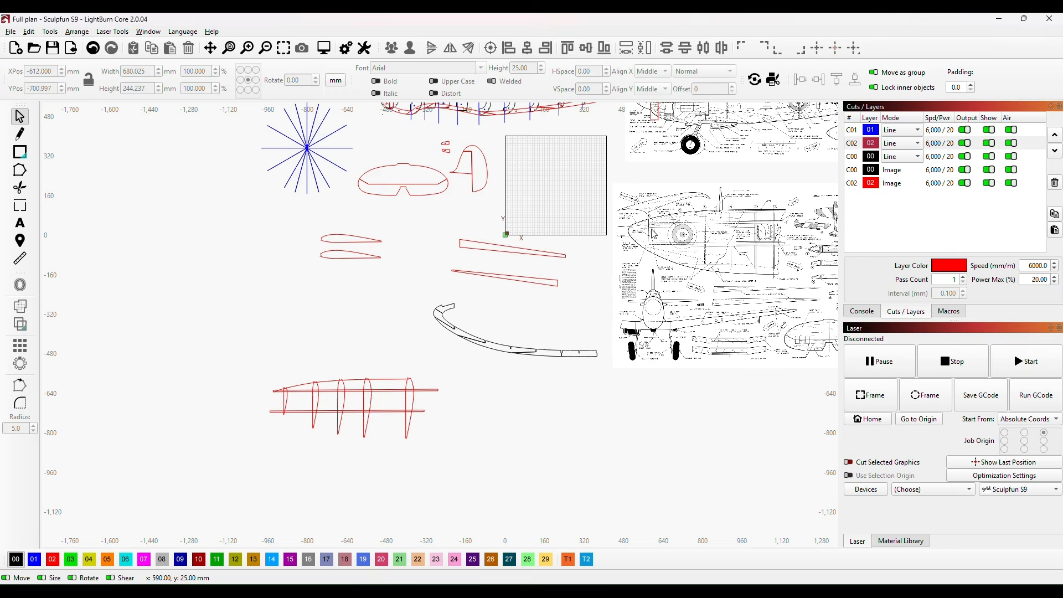
pyautogui.scroll(3, 737, 271)
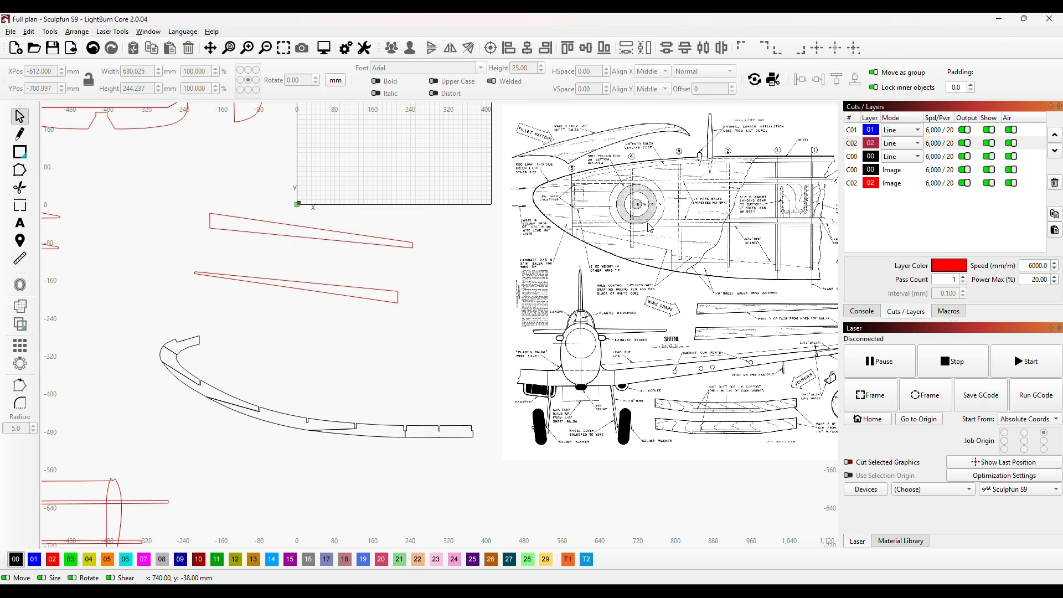
pyautogui.scroll(-4, 604, 266)
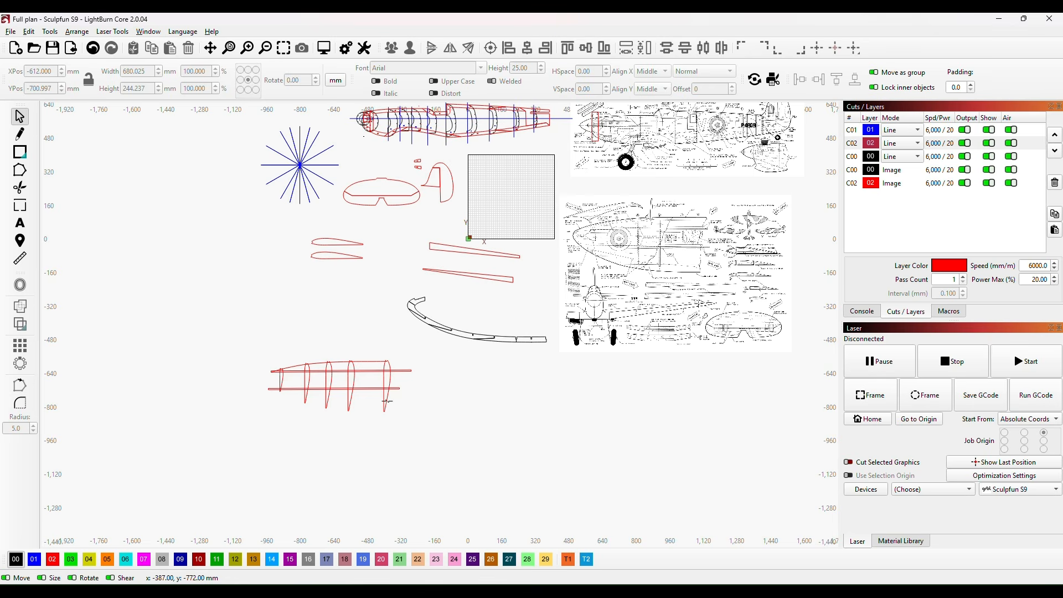
pyautogui.scroll(2, 311, 342)
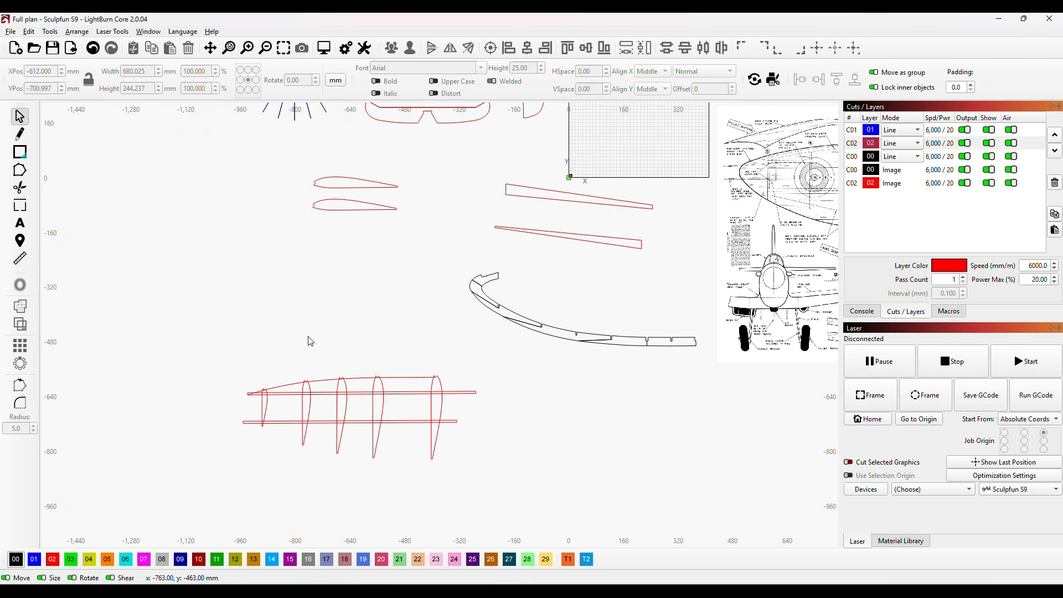
pyautogui.moveTo(210, 351)
pyautogui.mouseDown()
pyautogui.moveTo(487, 531)
pyautogui.moveTo(496, 513)
pyautogui.mouseUp()
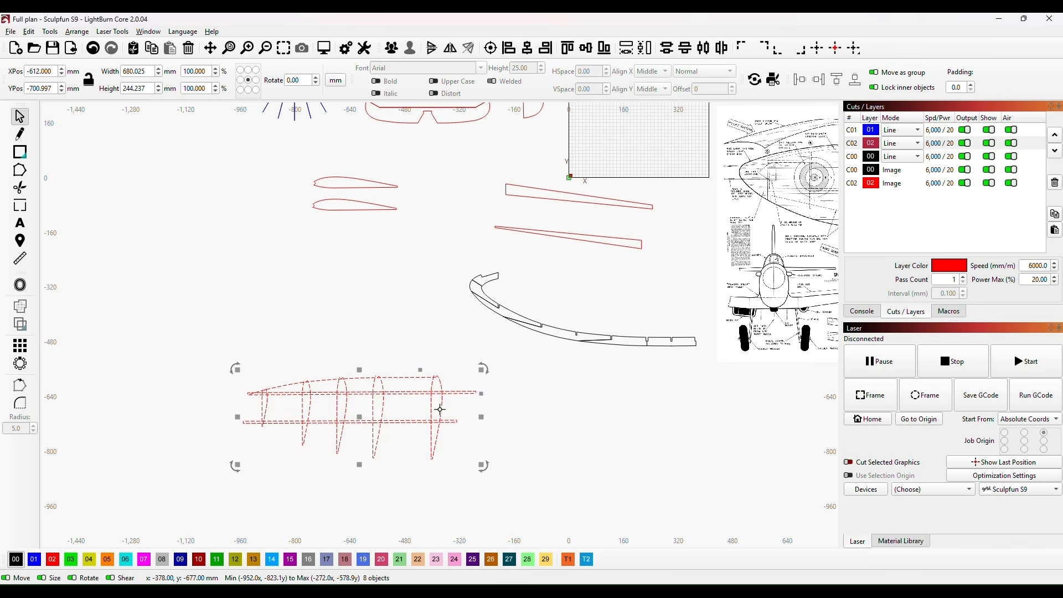
pyautogui.rightClick(398, 426)
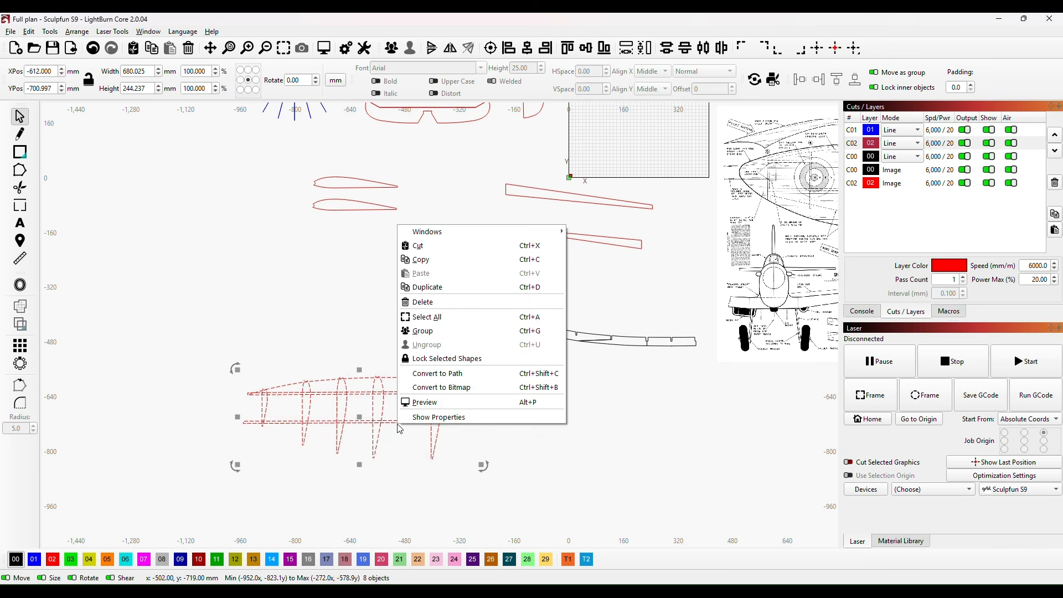
pyautogui.click(423, 331)
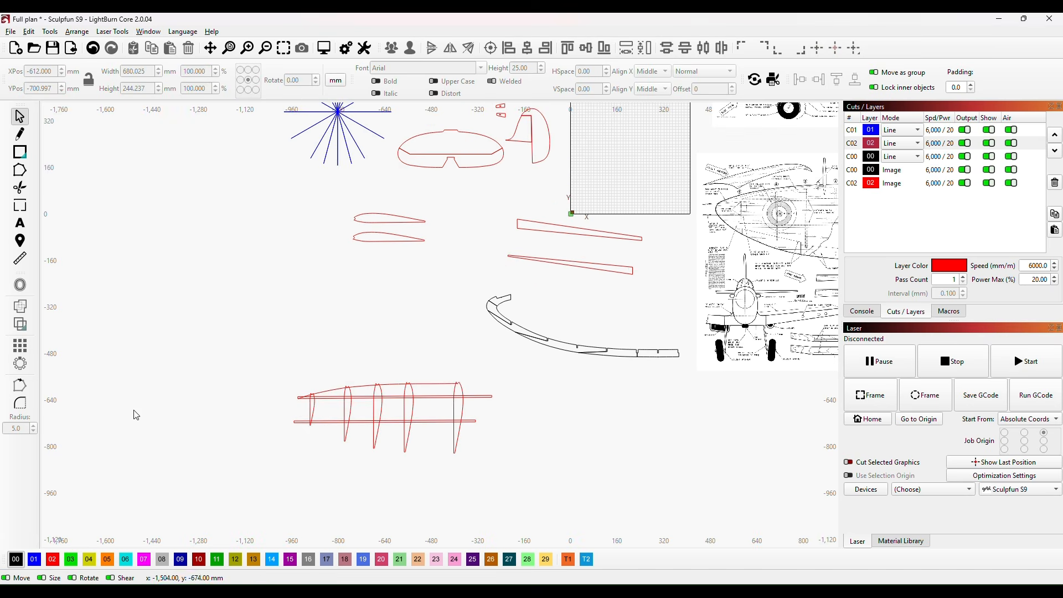
# - Move the grouped wing parts back over the wing on the plan, centred at about X 863.8, Y -22.0
pyautogui.moveTo(676, 461); pyautogui.dragTo(561, 495)
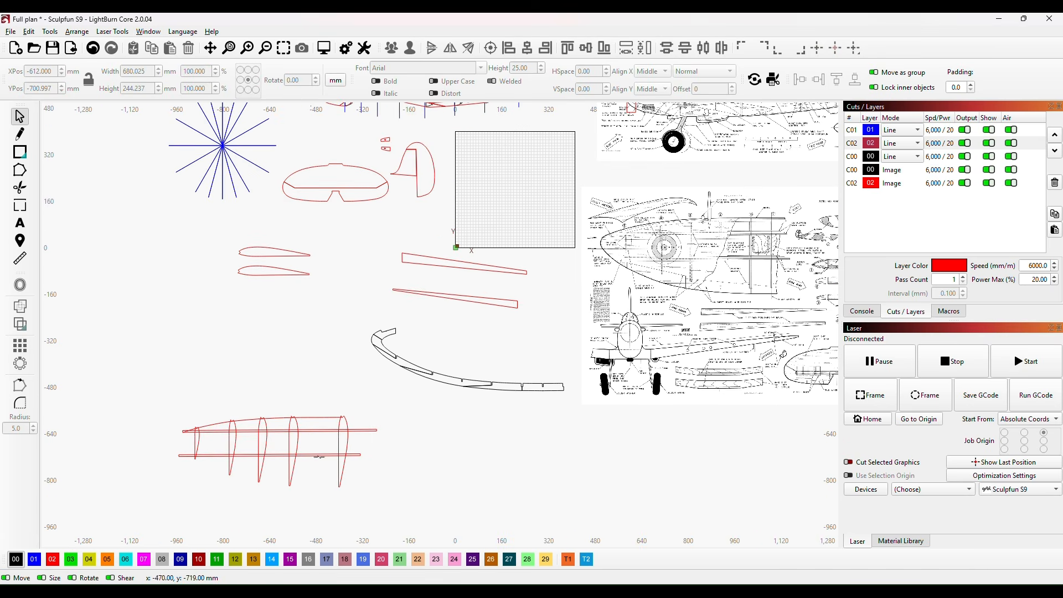
pyautogui.click(289, 443)
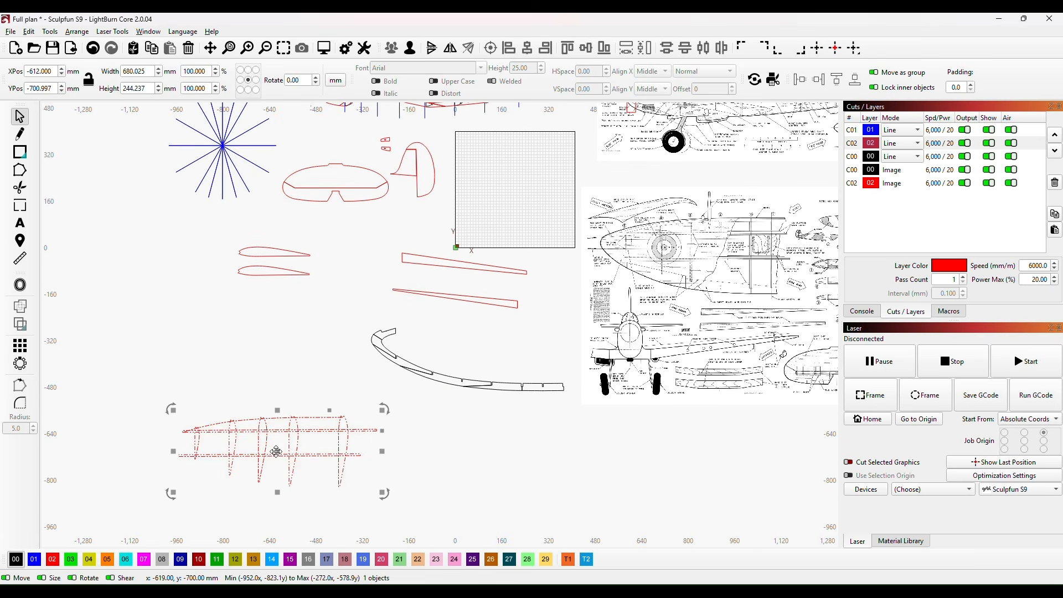
pyautogui.moveTo(275, 446)
pyautogui.mouseDown()
pyautogui.moveTo(759, 320)
pyautogui.moveTo(747, 273)
pyautogui.moveTo(695, 283)
pyautogui.moveTo(759, 272)
pyautogui.moveTo(709, 258)
pyautogui.mouseUp()
pyautogui.scroll(2, 737, 311)
pyautogui.scroll(4, 778, 305)
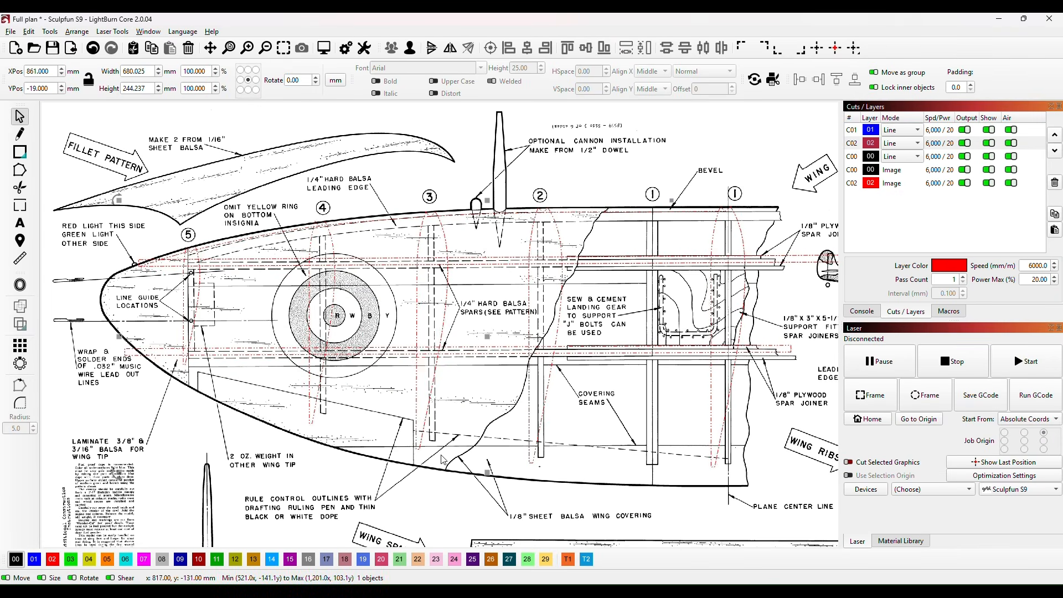
pyautogui.scroll(-2, 224, 433)
pyautogui.scroll(-2, 224, 433)
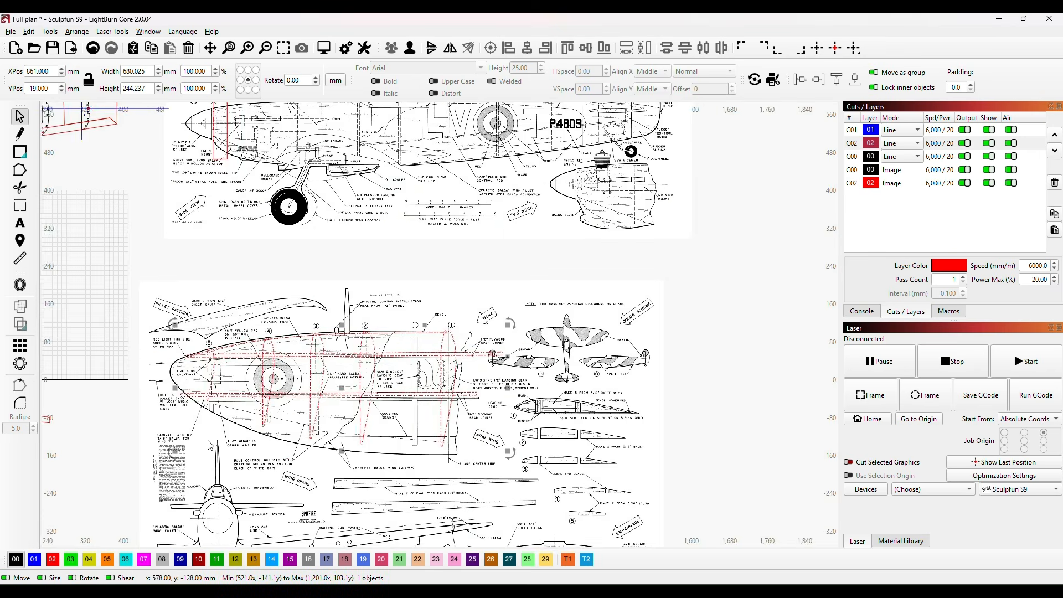
pyautogui.moveTo(224, 434); pyautogui.dragTo(586, 340)
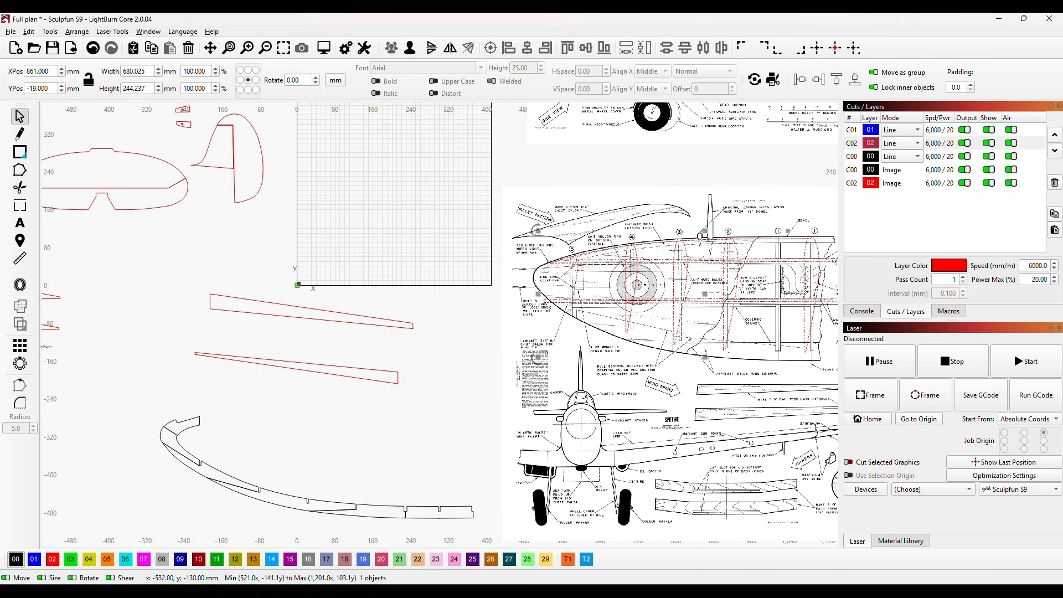
pyautogui.scroll(-2, 310, 471)
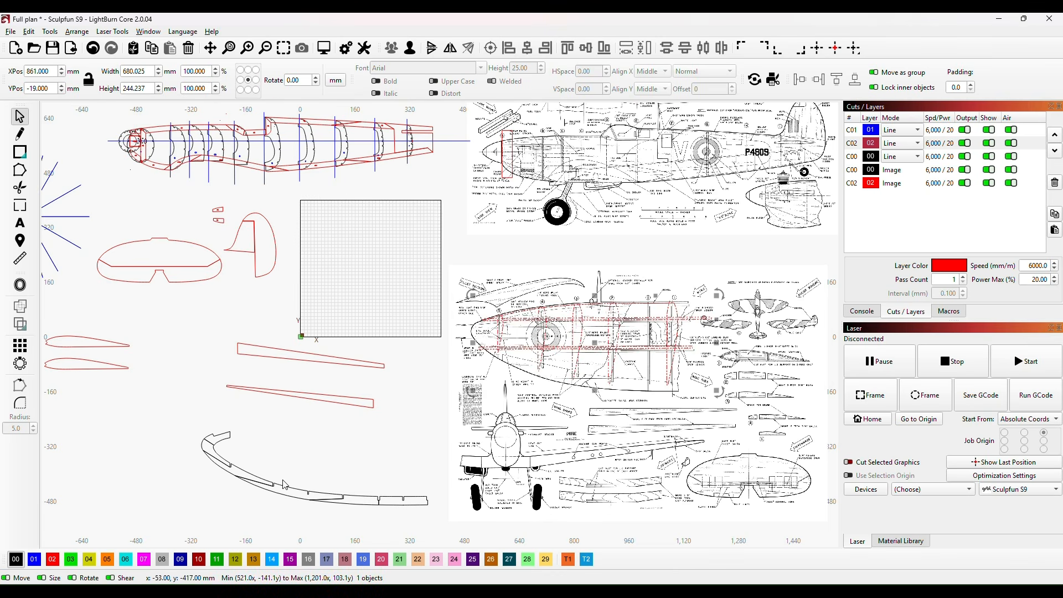
pyautogui.scroll(3, 665, 407)
pyautogui.scroll(3, 665, 407)
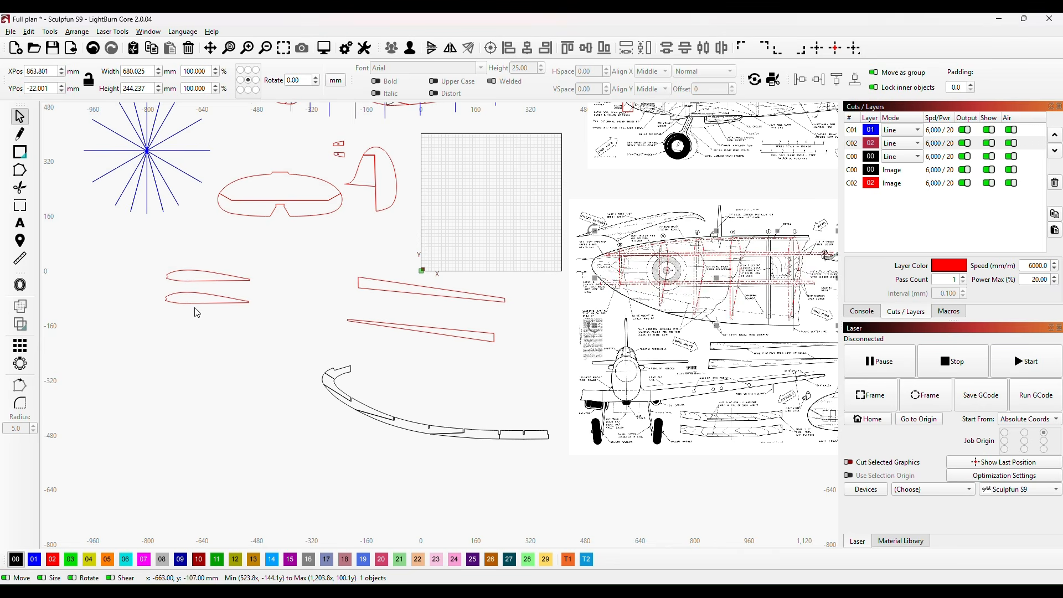
# - Rotate the lower of the two loose rib outlines upright and move it onto the wing plan near the root
pyautogui.click(195, 305)
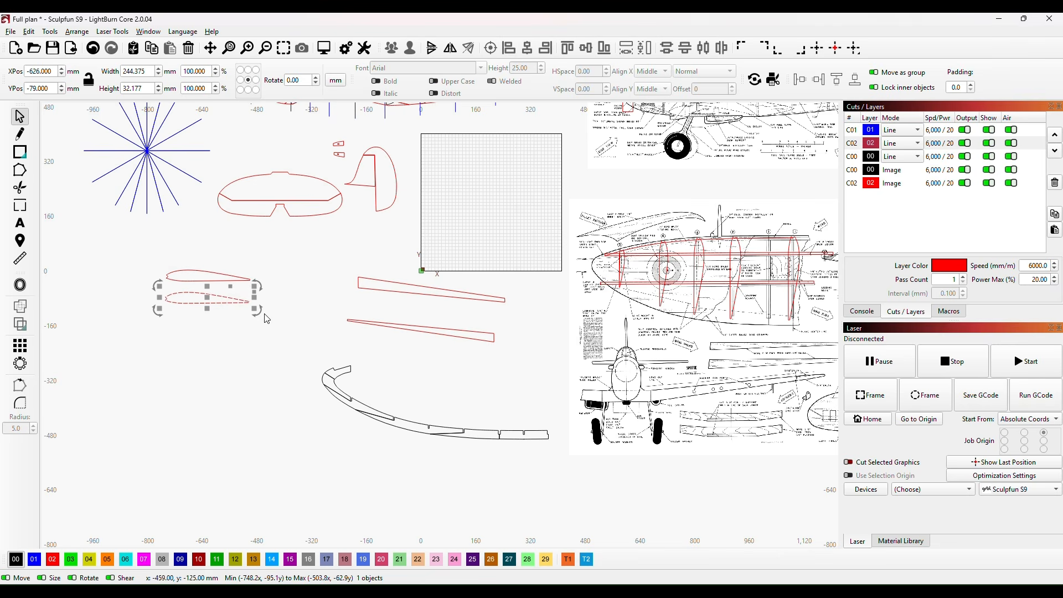
pyautogui.moveTo(258, 312); pyautogui.dragTo(192, 368)
pyautogui.moveTo(210, 291); pyautogui.dragTo(790, 304)
pyautogui.moveTo(808, 373); pyautogui.dragTo(624, 464)
pyautogui.scroll(6, 624, 468)
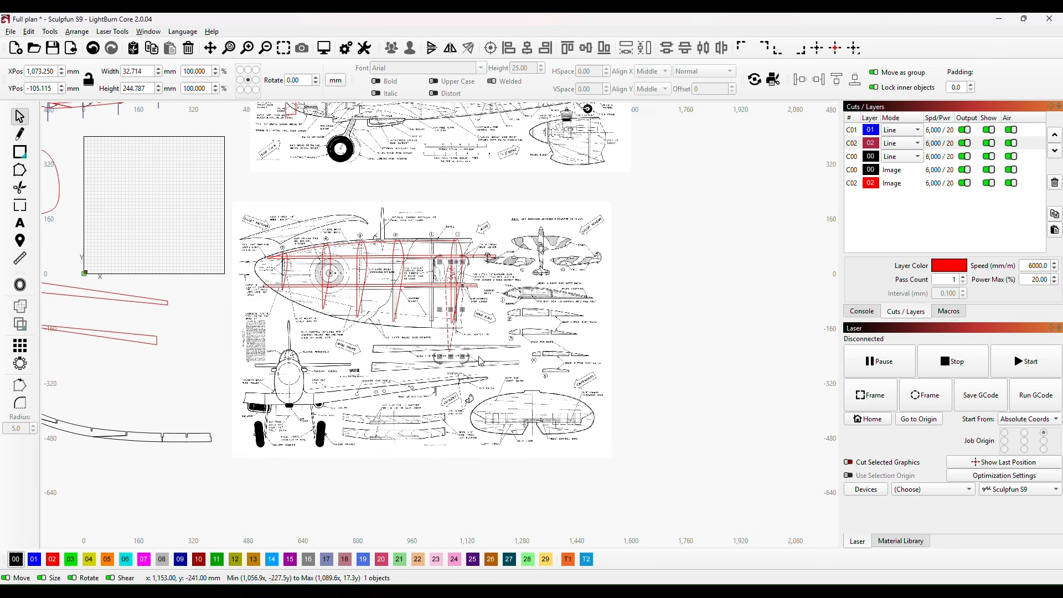
# - Straighten the upright rib outline and align it over the root rib on the plan, centred at about X 1091.6, Y -21.8
pyautogui.scroll(1, 514, 288)
pyautogui.moveTo(514, 273); pyautogui.dragTo(523, 423)
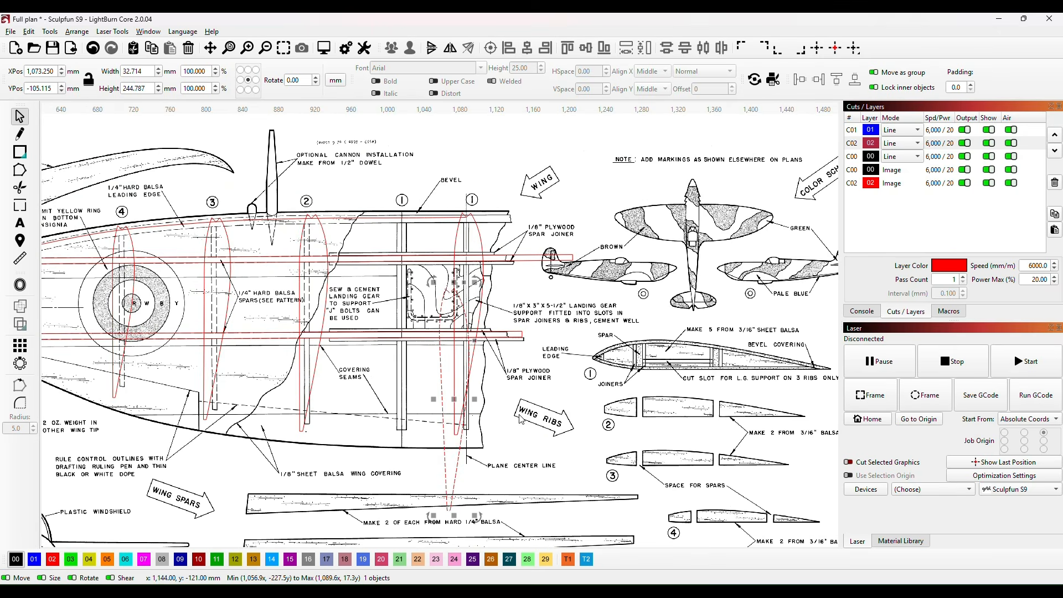
pyautogui.moveTo(455, 397); pyautogui.dragTo(471, 321)
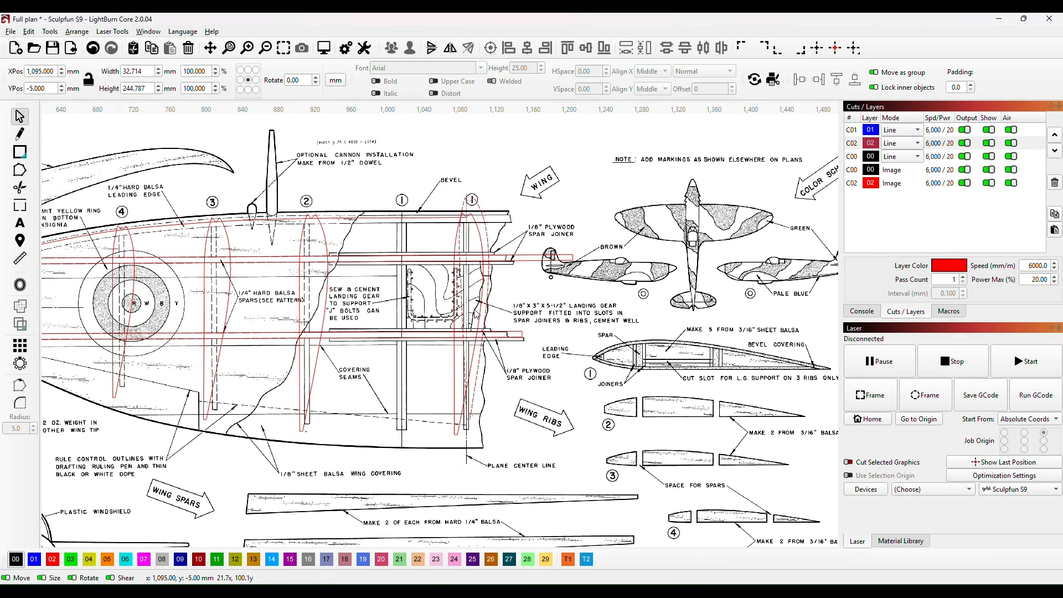
pyautogui.moveTo(495, 206); pyautogui.dragTo(501, 208)
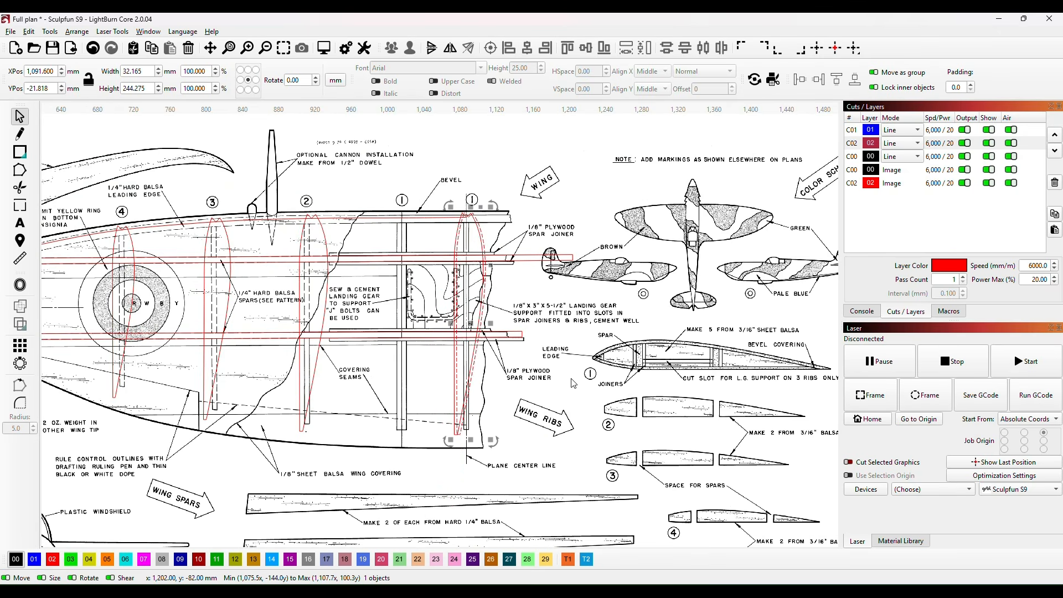
# - Nudge the upright rib outline 23 mm towards the wing tip, to X 1068.6
pyautogui.press('Left')
pyautogui.press('Left')
pyautogui.press('Left')
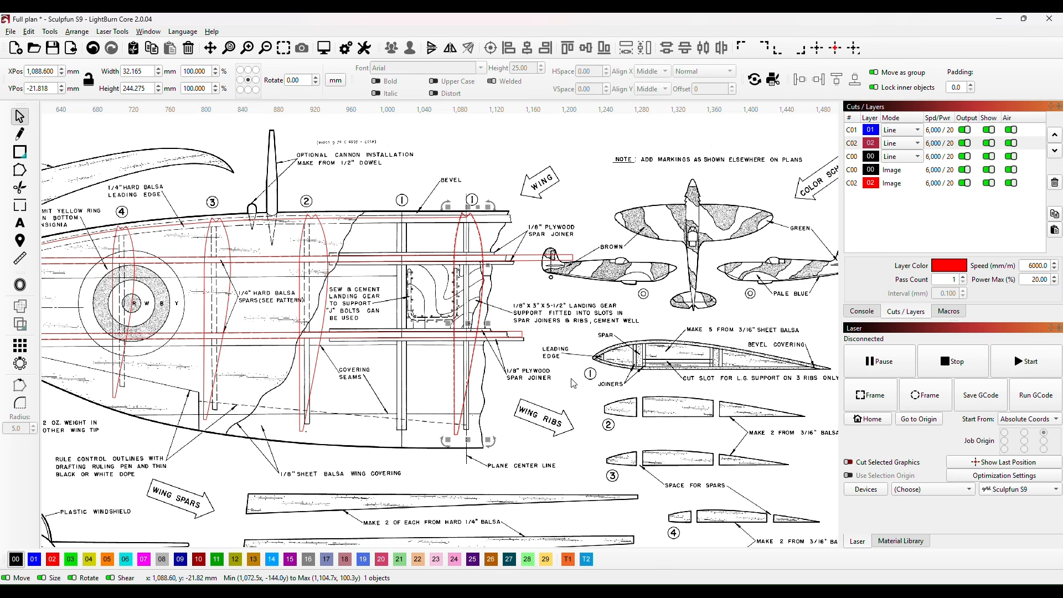
pyautogui.press('Left')
pyautogui.press('Left')
pyautogui.press('Left')
pyautogui.press('Left')
pyautogui.press('Left')
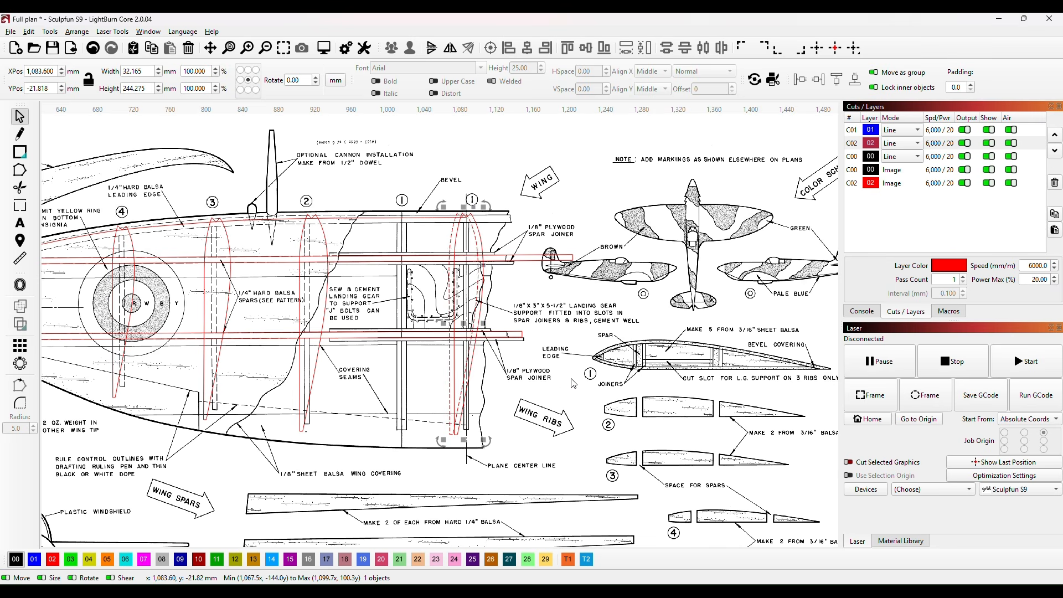
pyautogui.press('Left')
pyautogui.press('Left')
pyautogui.press('Left')
pyautogui.press('Left')
pyautogui.press('Left')
pyautogui.press('Left')
pyautogui.press('Left')
pyautogui.press('Left')
pyautogui.press('Left')
pyautogui.press('Left')
pyautogui.press('Left')
pyautogui.press('Left')
pyautogui.press('Left')
pyautogui.press('Left')
pyautogui.press('Left')
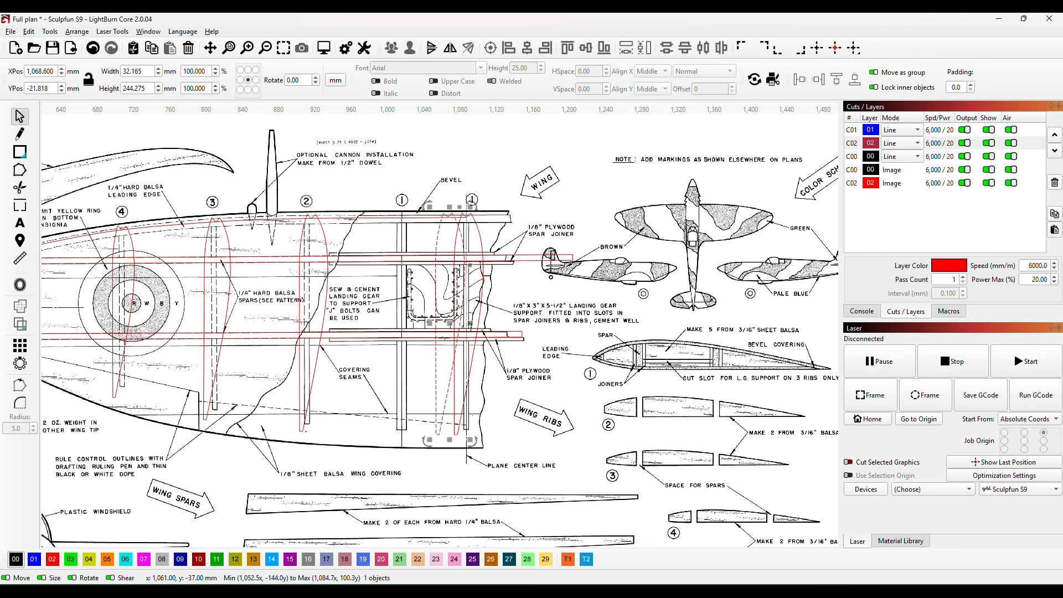
# - Move the upright rib outline clear of the plan sheet, to about X 1609, Y -38
pyautogui.moveTo(450, 324); pyautogui.dragTo(351, 417)
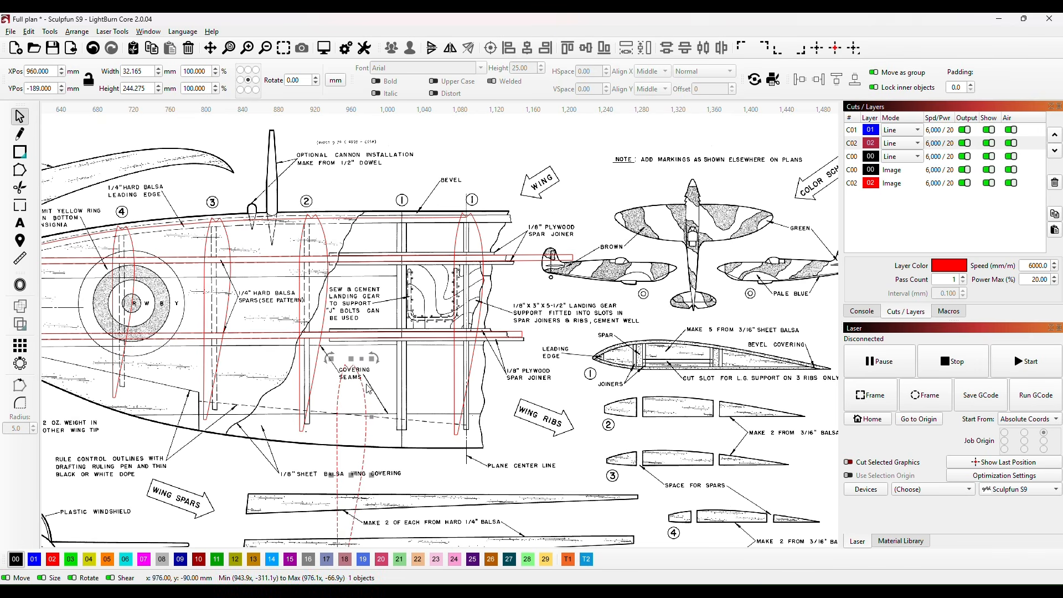
pyautogui.scroll(-3, 403, 325)
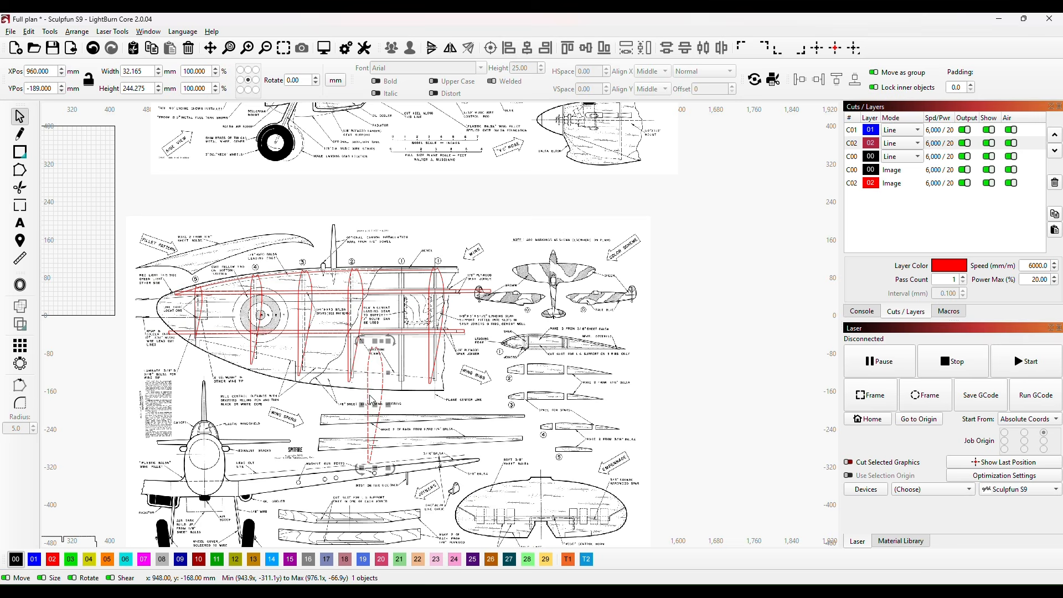
pyautogui.moveTo(377, 405); pyautogui.dragTo(682, 332)
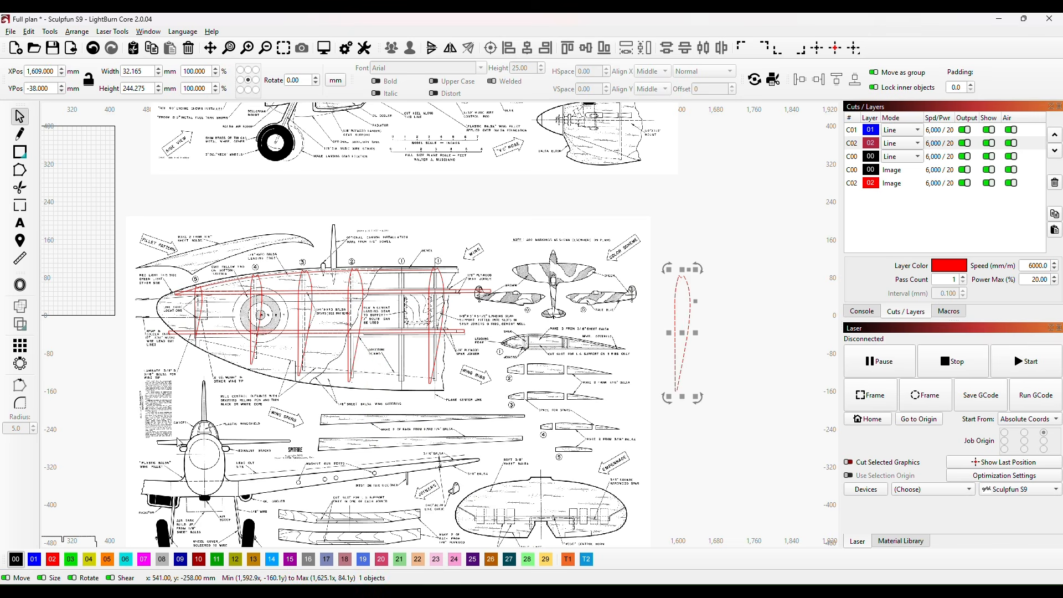
# - Draw a trailing-edge line on blue layer 01 through the rear tips of the grouped ribs, from the root rib to rib 5
pyautogui.scroll(2, 179, 443)
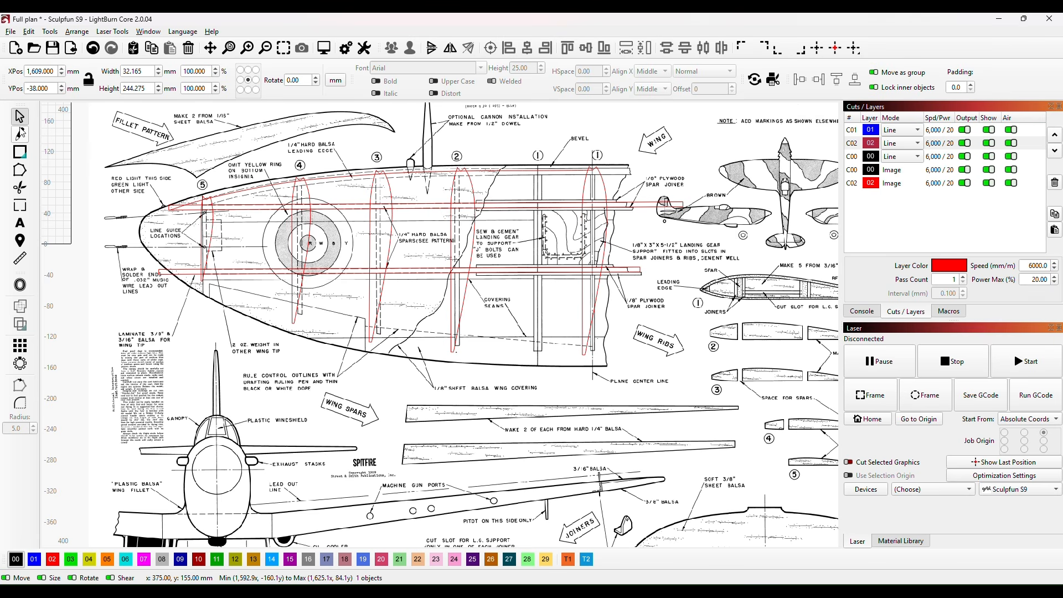
pyautogui.click(35, 562)
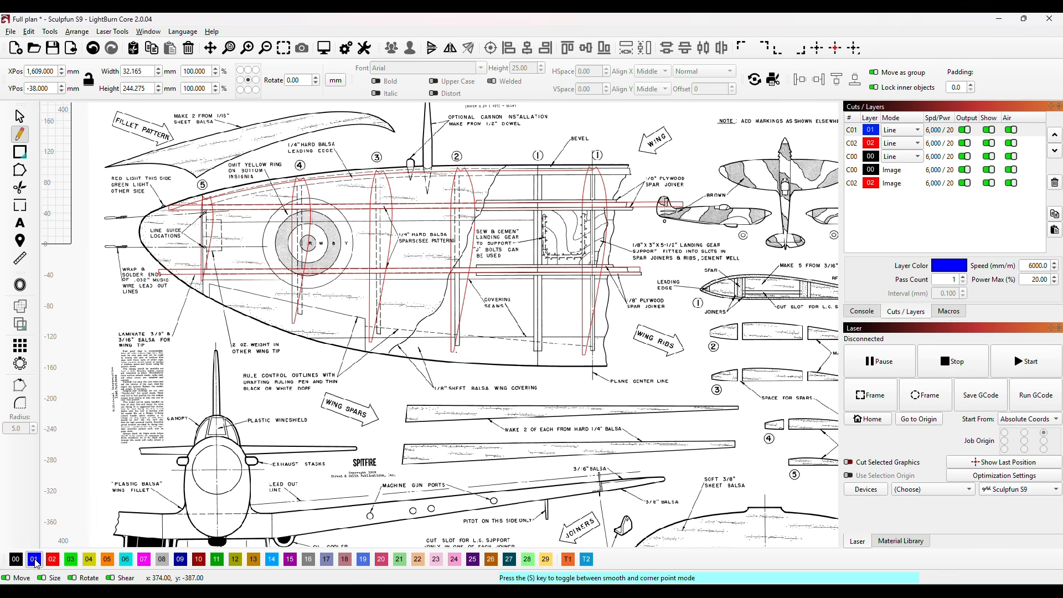
pyautogui.click(586, 356)
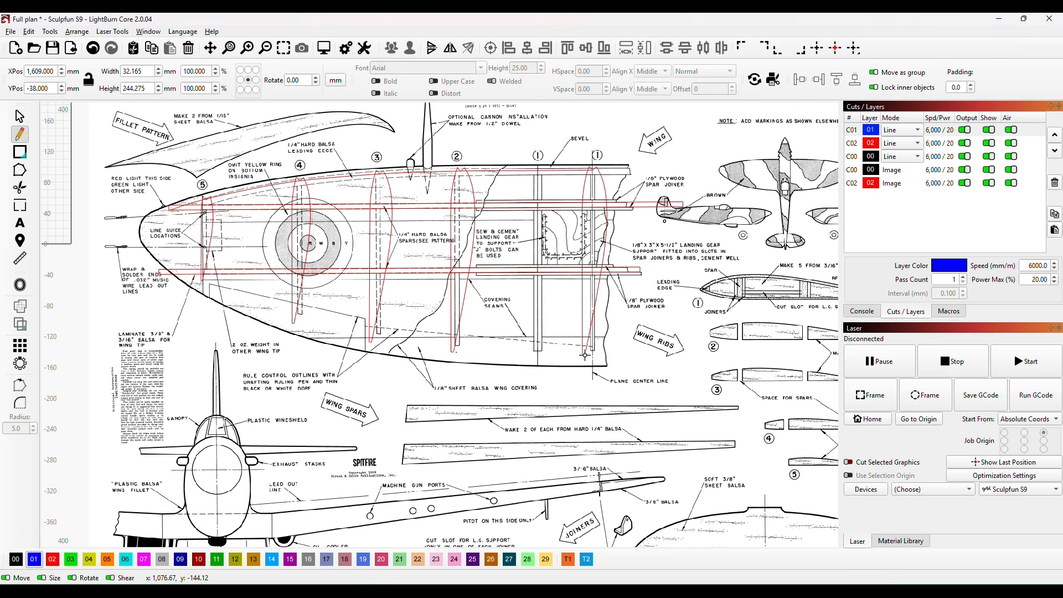
pyautogui.click(451, 352)
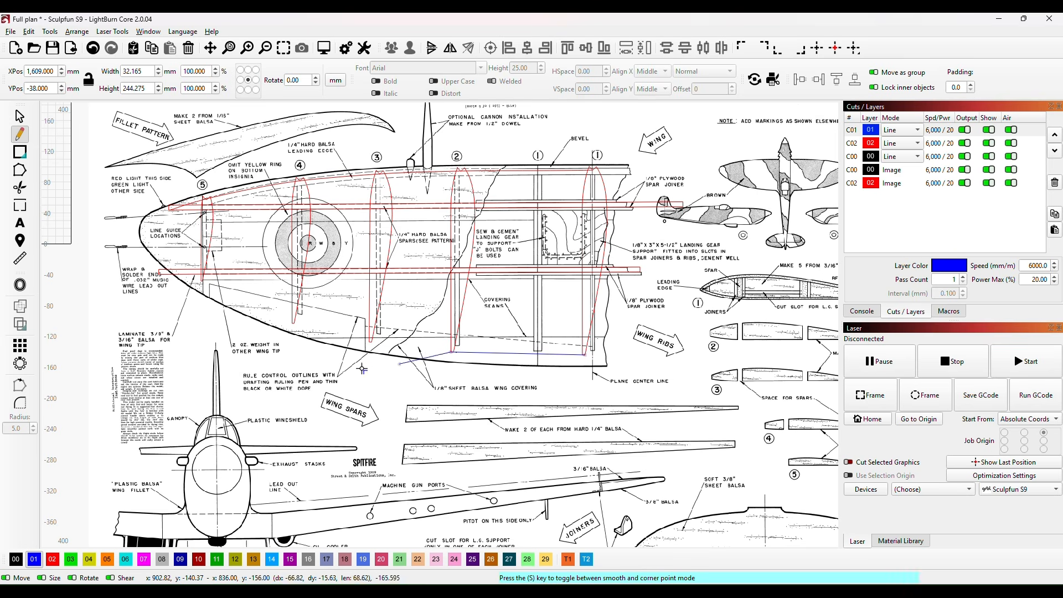
pyautogui.click(369, 339)
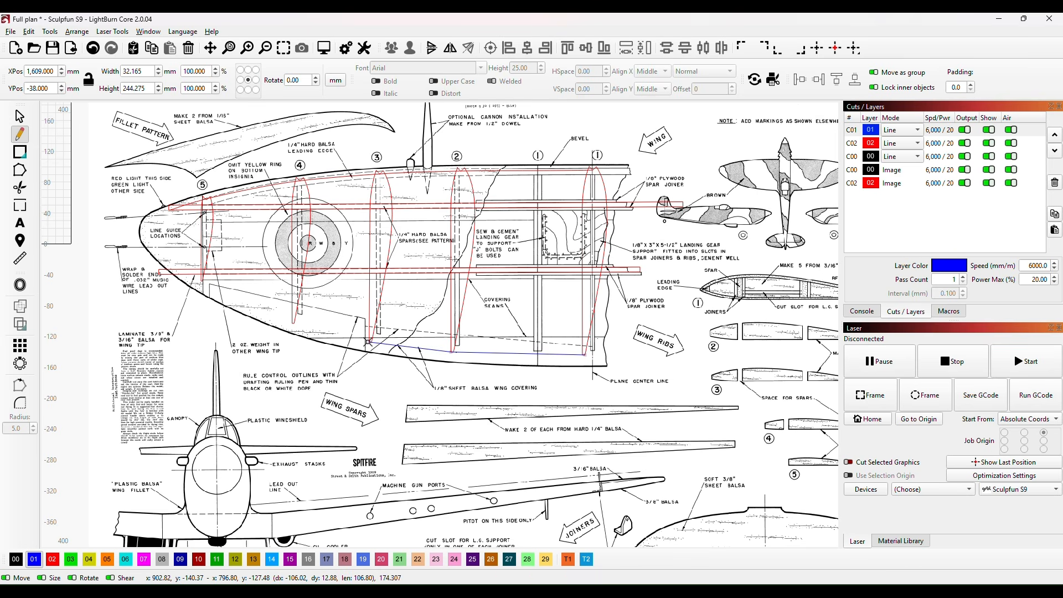
pyautogui.click(293, 321)
pyautogui.click(201, 281)
pyautogui.press('Escape')
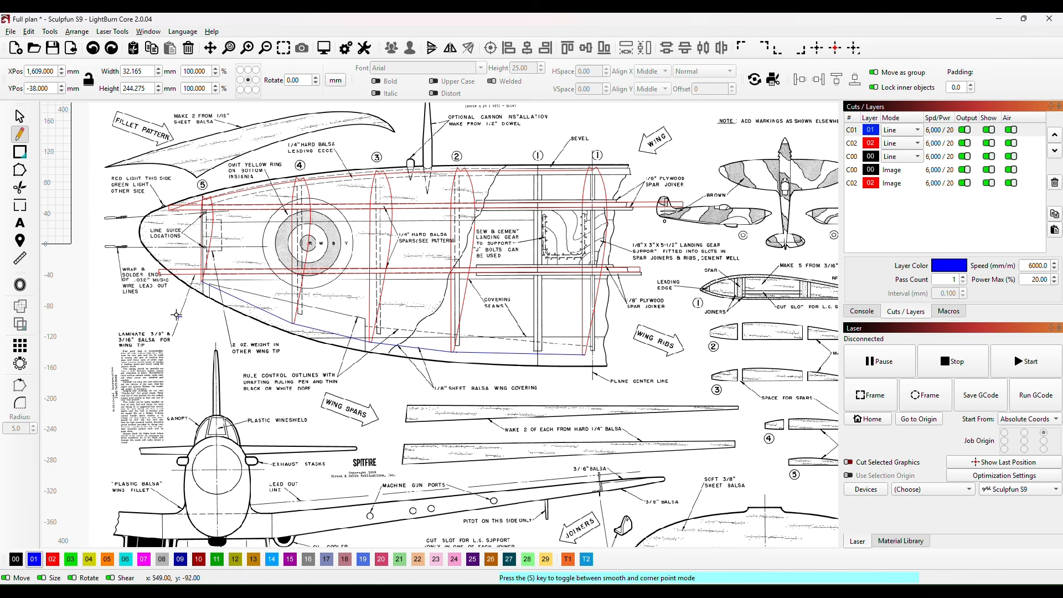
# - Smooth the nodes of the blue trailing-edge line at ribs 4, 3 and 2 so that it follows a curve
pyautogui.click(20, 170)
pyautogui.click(332, 329)
pyautogui.scroll(2, 323, 363)
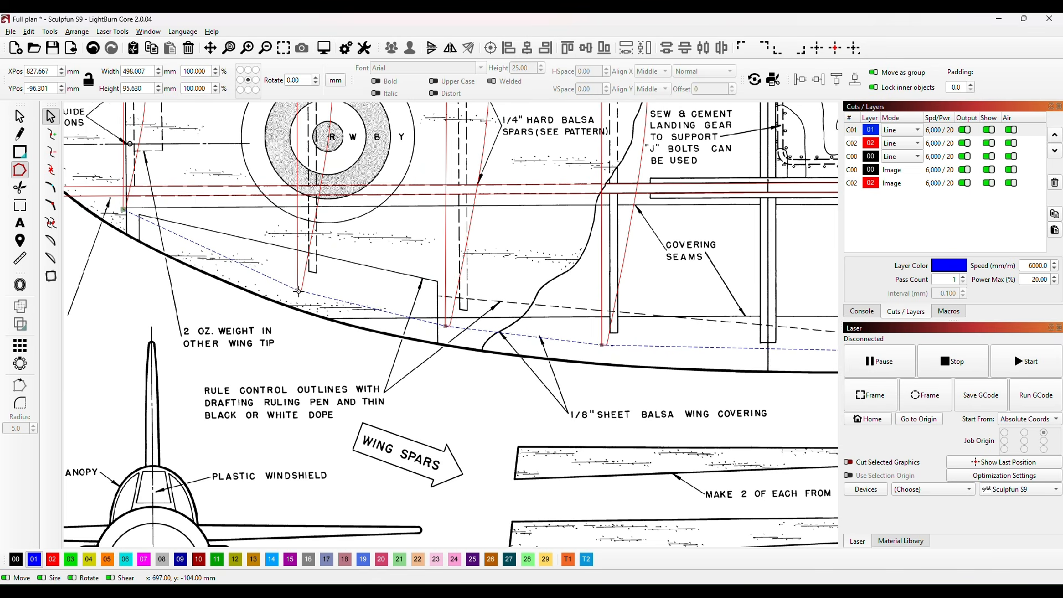
pyautogui.press('s')
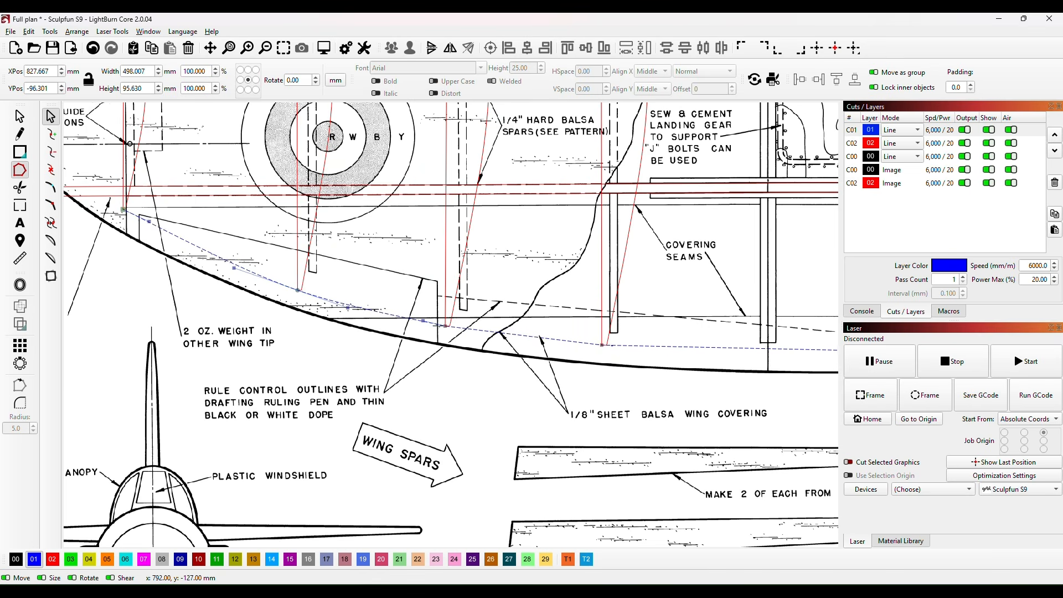
pyautogui.press('s')
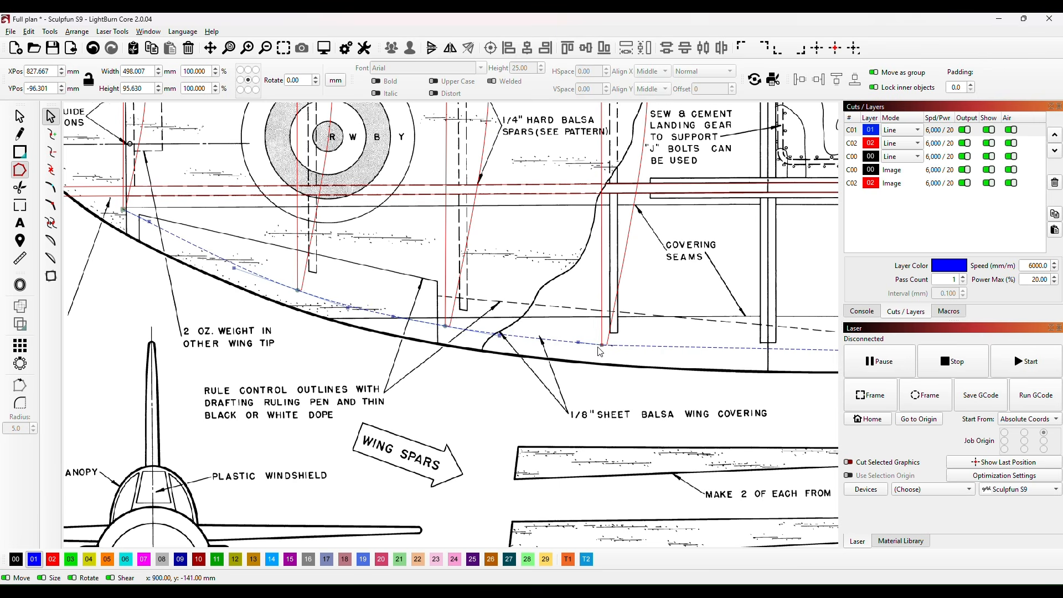
pyautogui.press('s')
pyautogui.moveTo(795, 372); pyautogui.dragTo(544, 391)
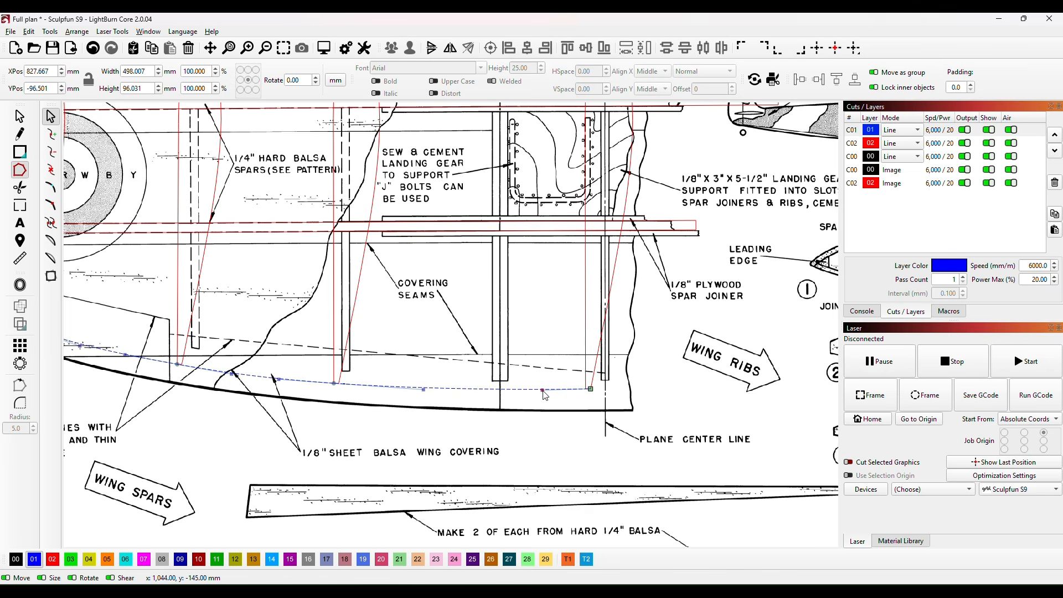
pyautogui.moveTo(115, 434); pyautogui.dragTo(579, 516)
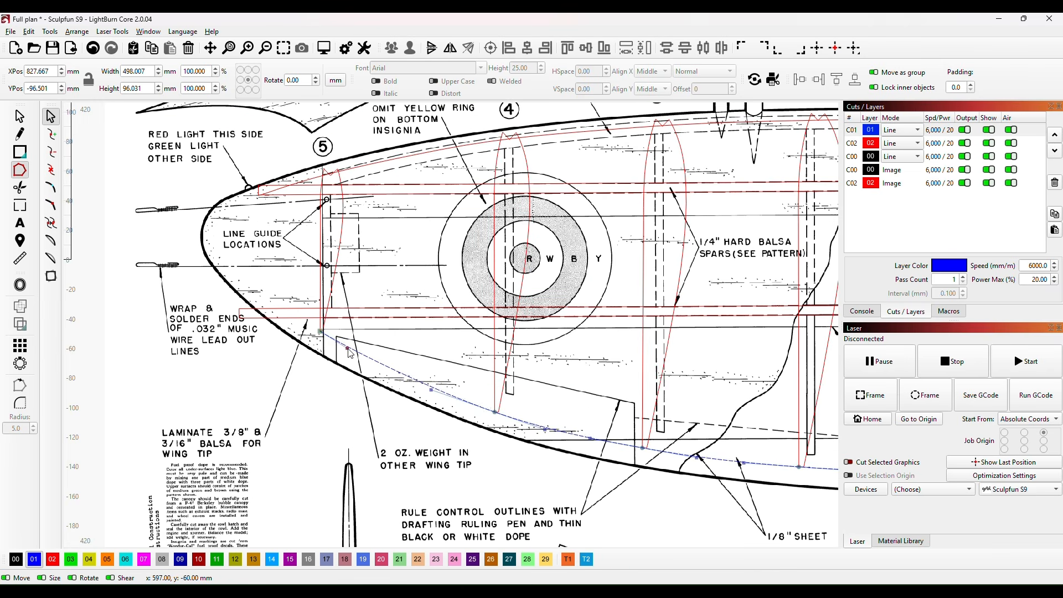
pyautogui.moveTo(489, 459); pyautogui.dragTo(337, 393)
pyautogui.scroll(-4, 685, 477)
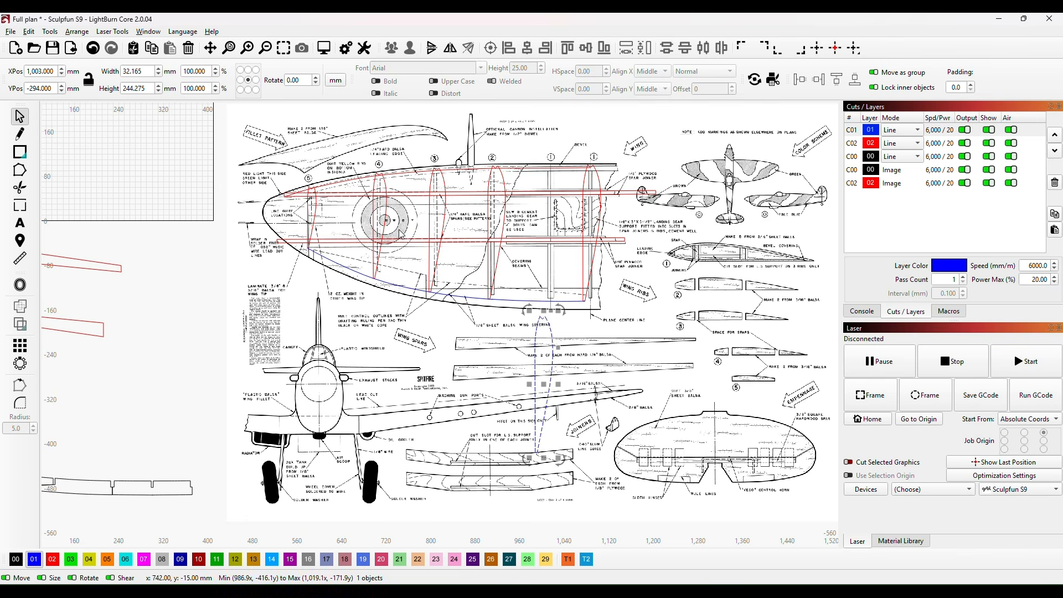
# - Measure the rear spar strip and the rib 5 outline on the wing plan
pyautogui.click(20, 259)
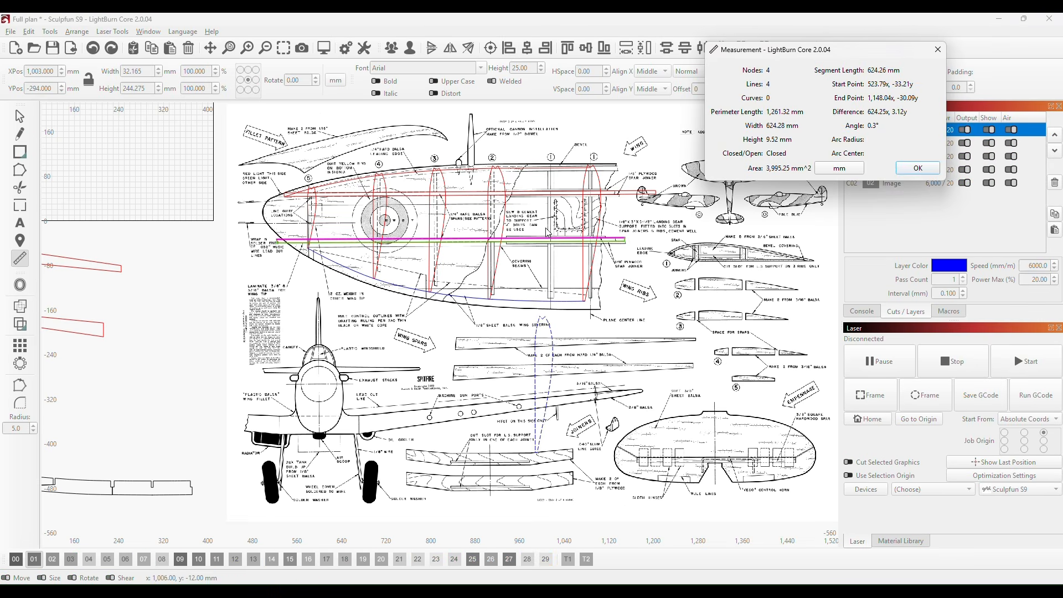
pyautogui.scroll(4, 551, 236)
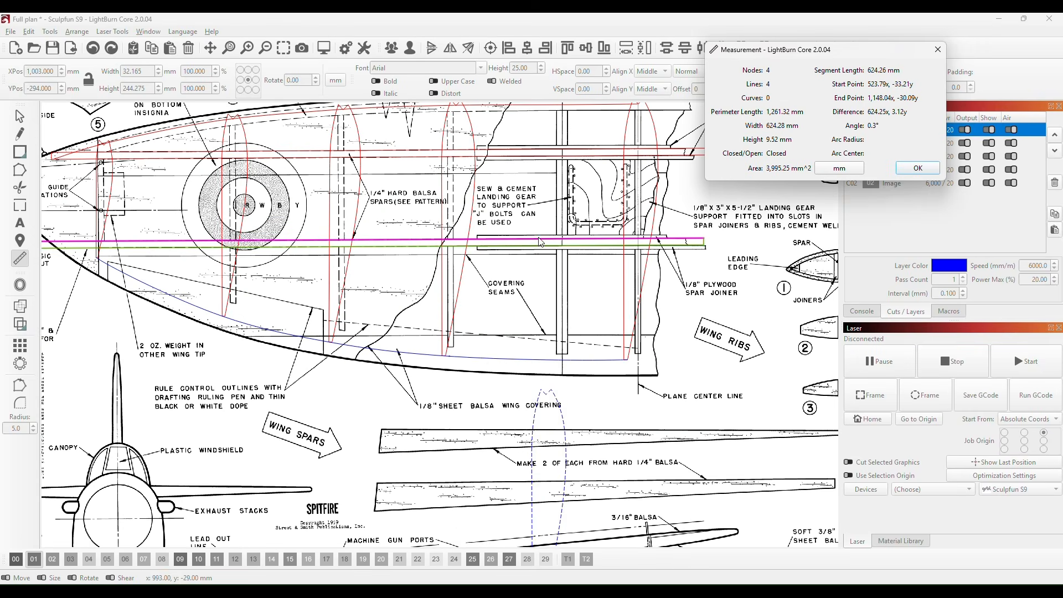
pyautogui.moveTo(558, 232); pyautogui.dragTo(449, 232)
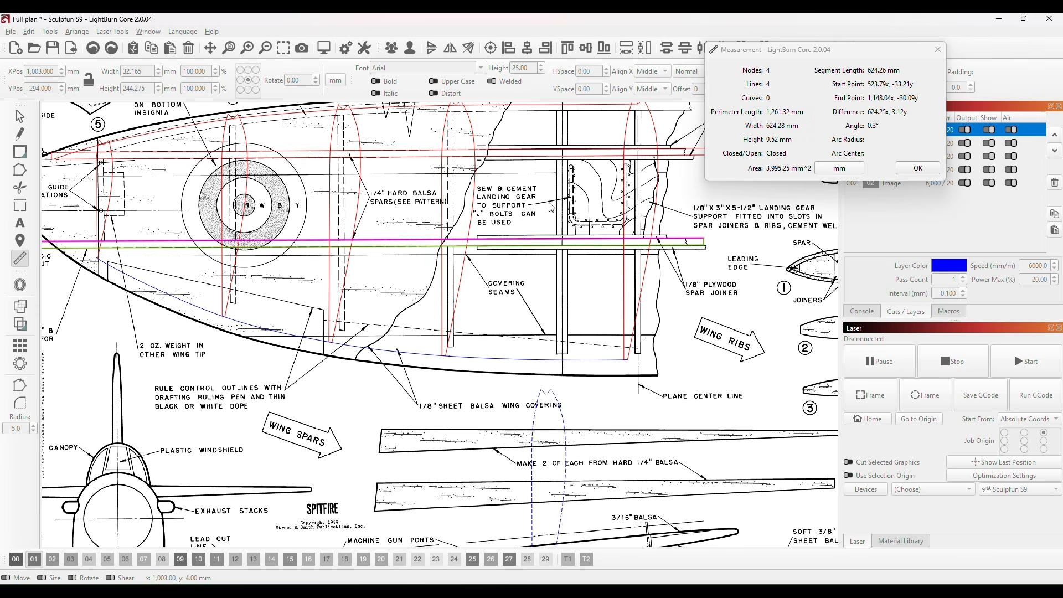
pyautogui.moveTo(509, 214); pyautogui.dragTo(541, 275)
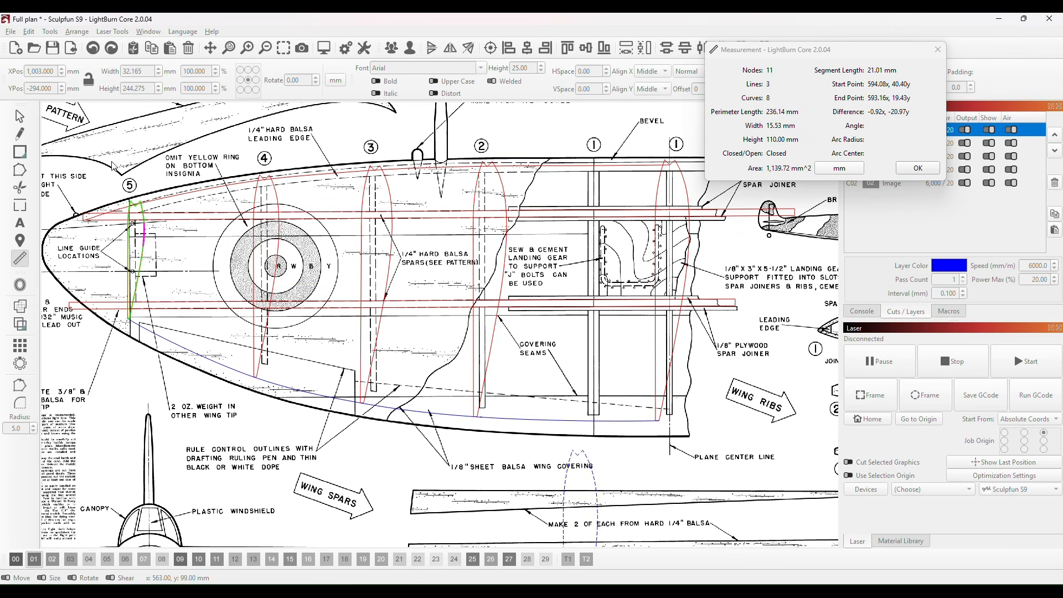
pyautogui.press('Escape')
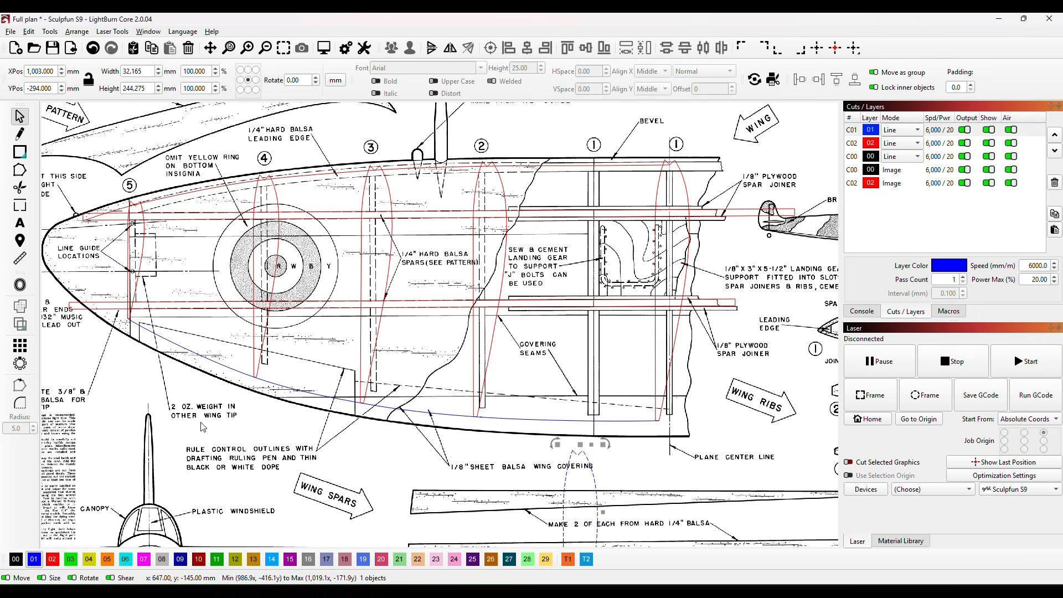
# - Draw a thin rectangle 7 mm high above the wing's leading edge and set its width to 51 mm
pyautogui.click(19, 155)
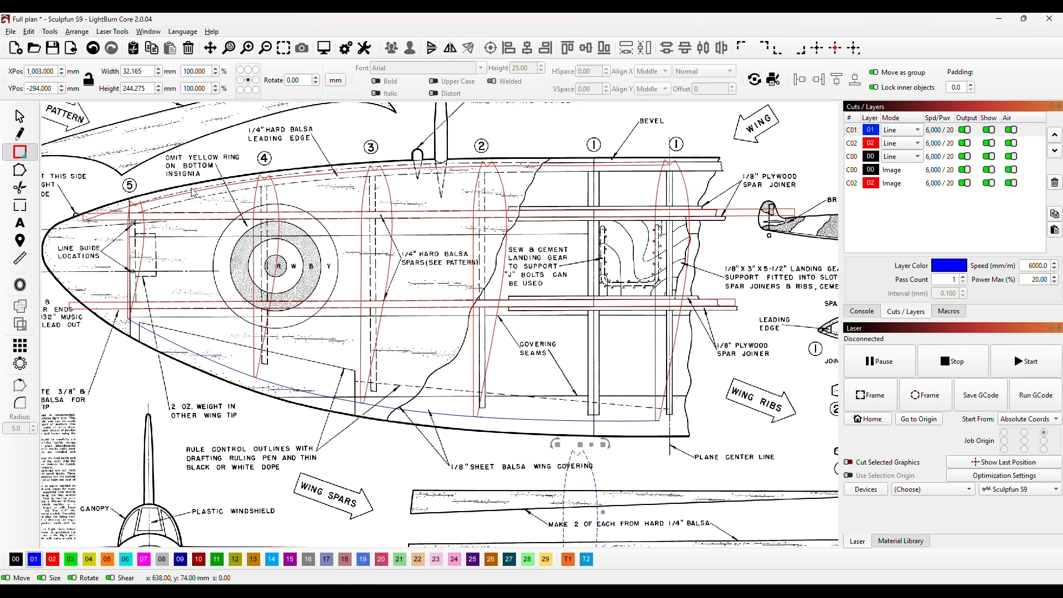
pyautogui.moveTo(474, 117); pyautogui.dragTo(609, 128)
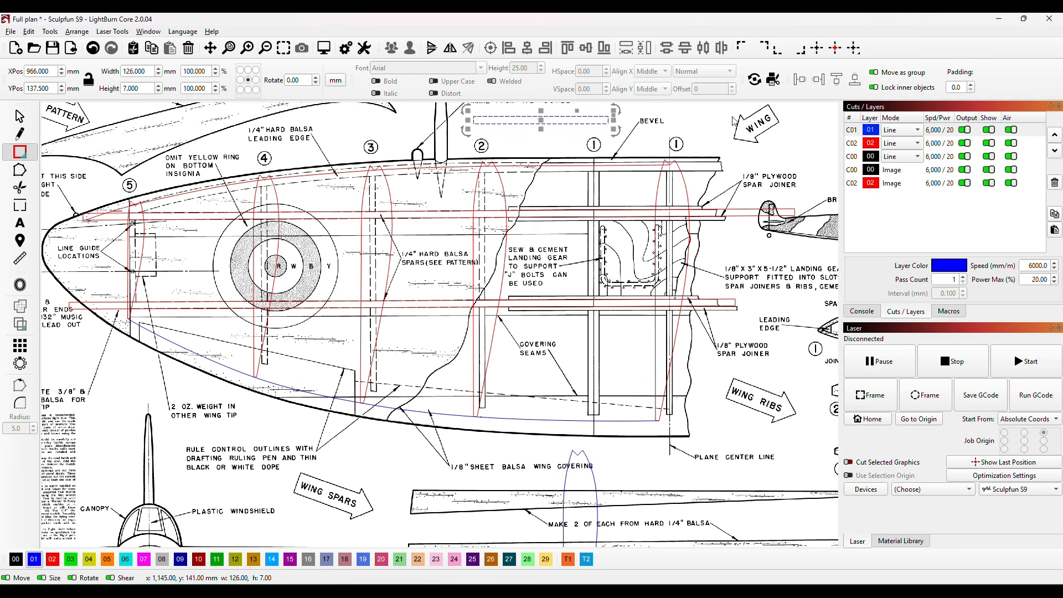
pyautogui.moveTo(147, 71); pyautogui.dragTo(120, 73)
pyautogui.write('51')
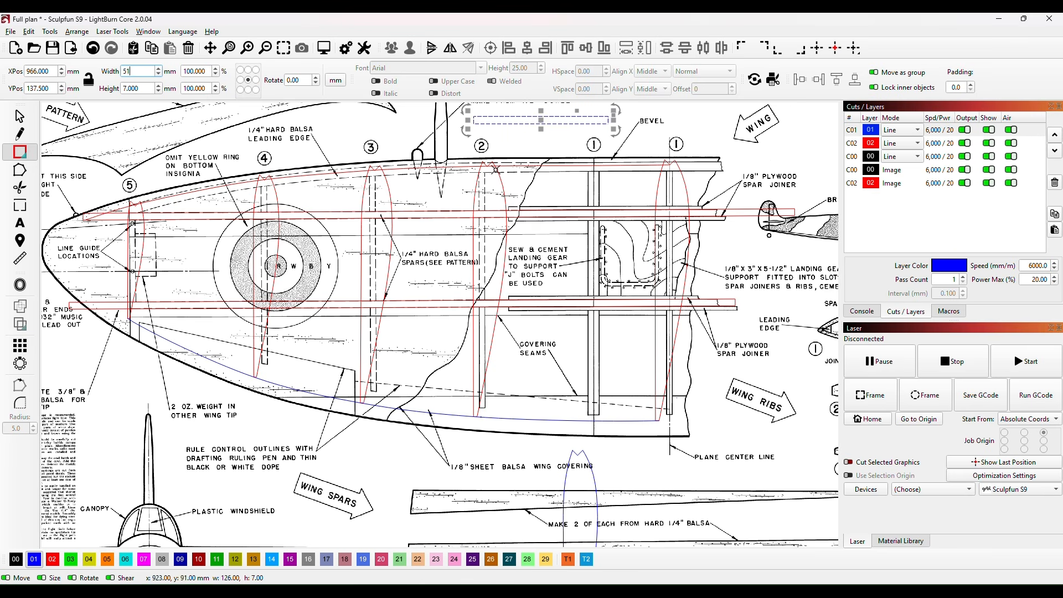
pyautogui.press('Return')
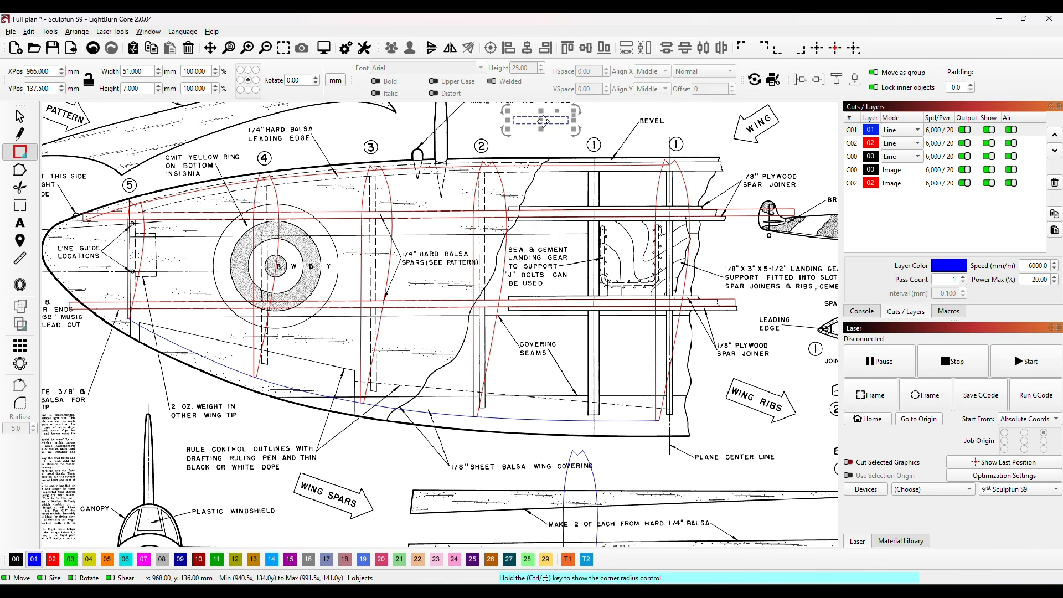
# - Move the 51 mm rectangle between the two spars beside rib 2, centred at about X 934, Y -13
pyautogui.moveTo(543, 123); pyautogui.dragTo(510, 286)
pyautogui.scroll(5, 509, 285)
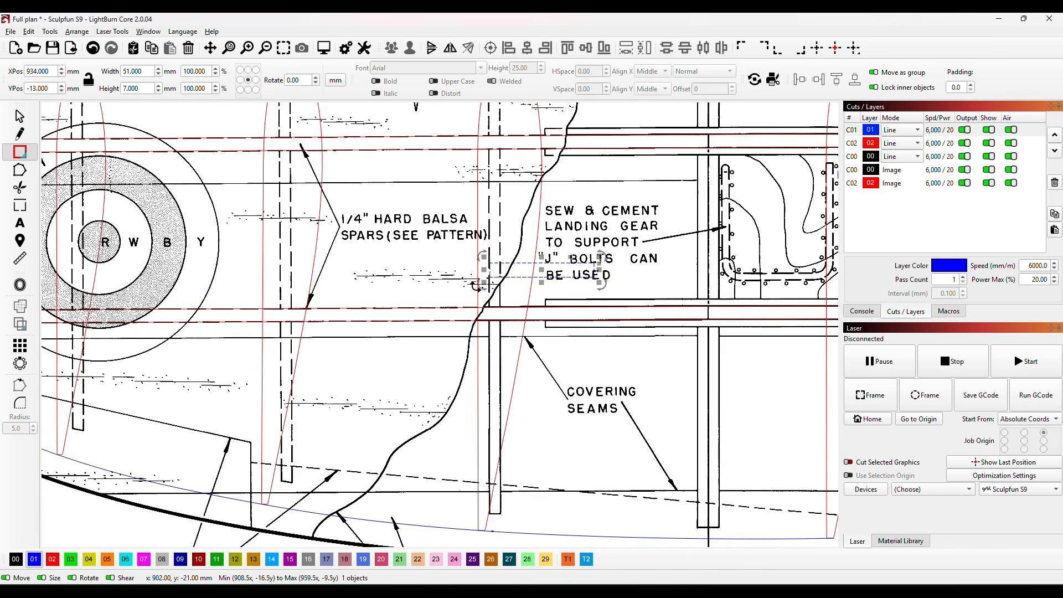
pyautogui.scroll(-5, 680, 331)
pyautogui.scroll(-2, 671, 543)
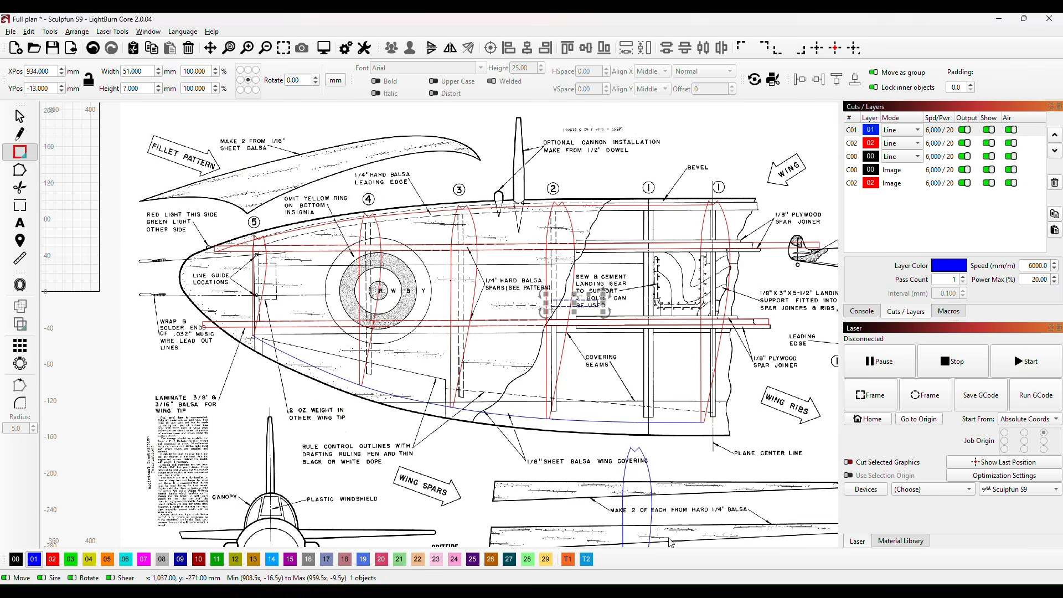
pyautogui.press('Escape')
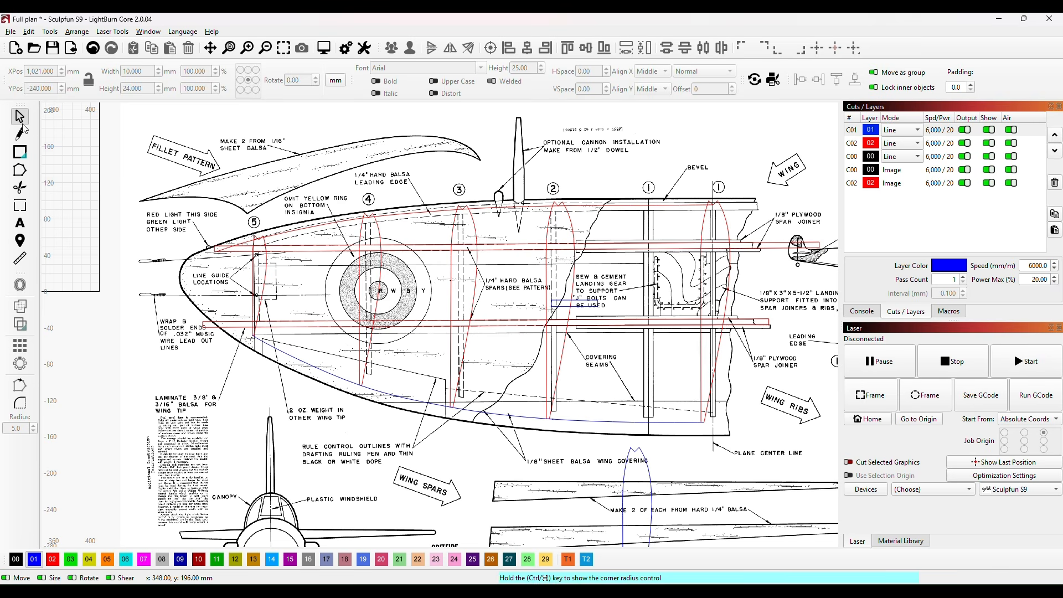
# - Draw a tall, narrow rectangle about 301 mm high beside the wing root and set its width to 3.2 mm
pyautogui.click(19, 151)
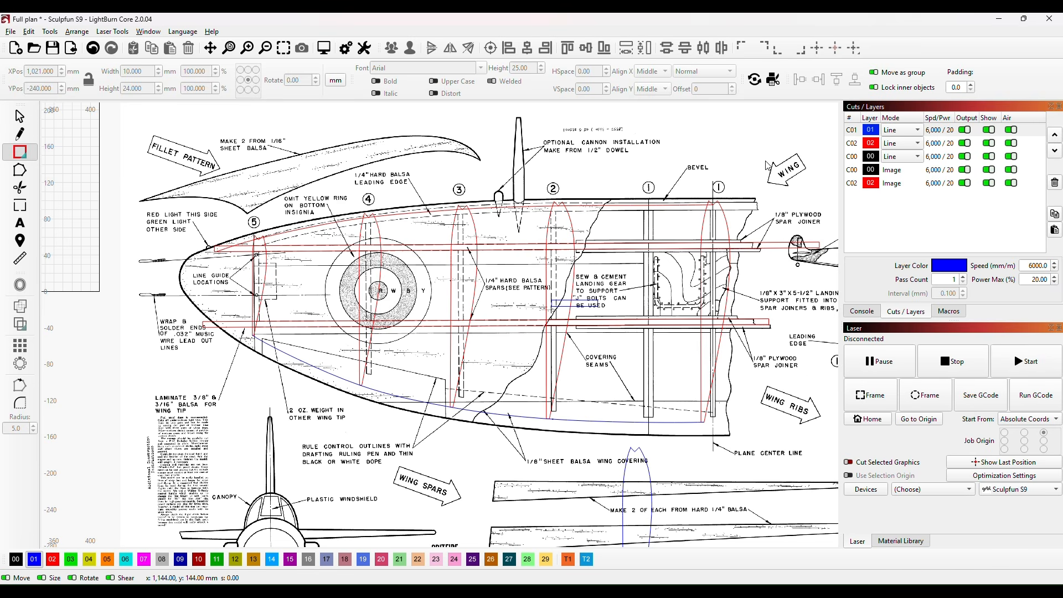
pyautogui.moveTo(765, 153)
pyautogui.mouseDown()
pyautogui.moveTo(743, 413)
pyautogui.moveTo(774, 433)
pyautogui.moveTo(782, 402)
pyautogui.moveTo(780, 428)
pyautogui.mouseUp()
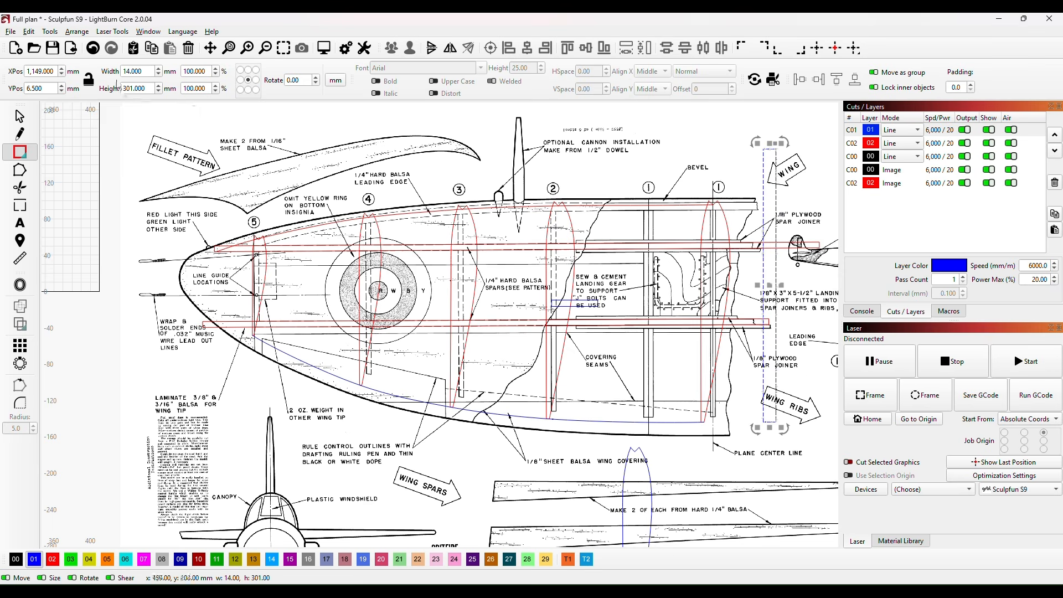
pyautogui.moveTo(145, 72); pyautogui.dragTo(132, 72)
pyautogui.write('3.2')
pyautogui.click(815, 242)
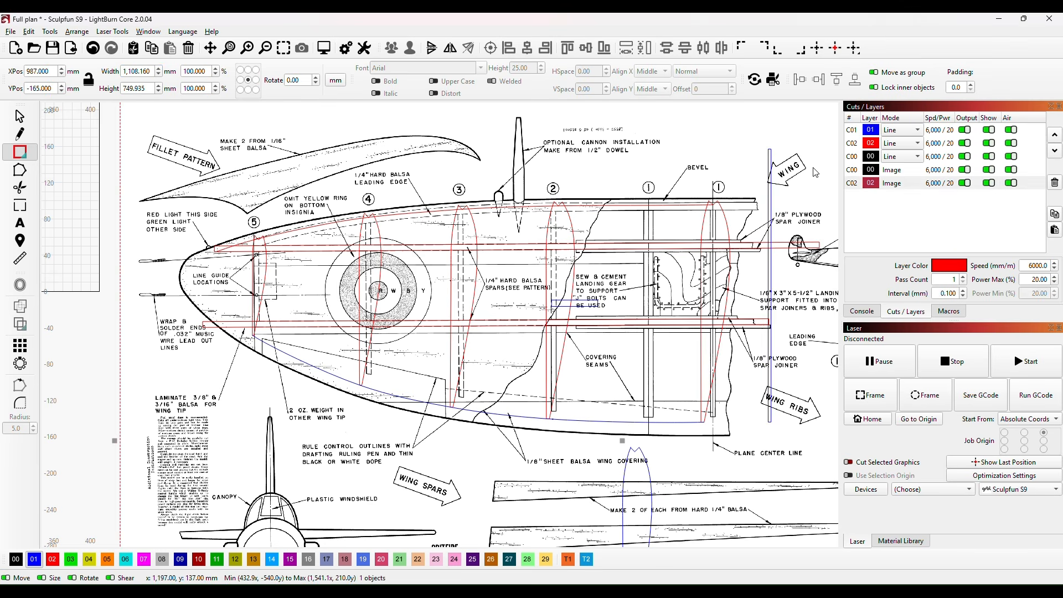
# - Move the 3.2 mm strip midway between rib 2 and the outer rib 1, centred at about X 961, Y -50
pyautogui.click(770, 285)
pyautogui.scroll(2, 754, 305)
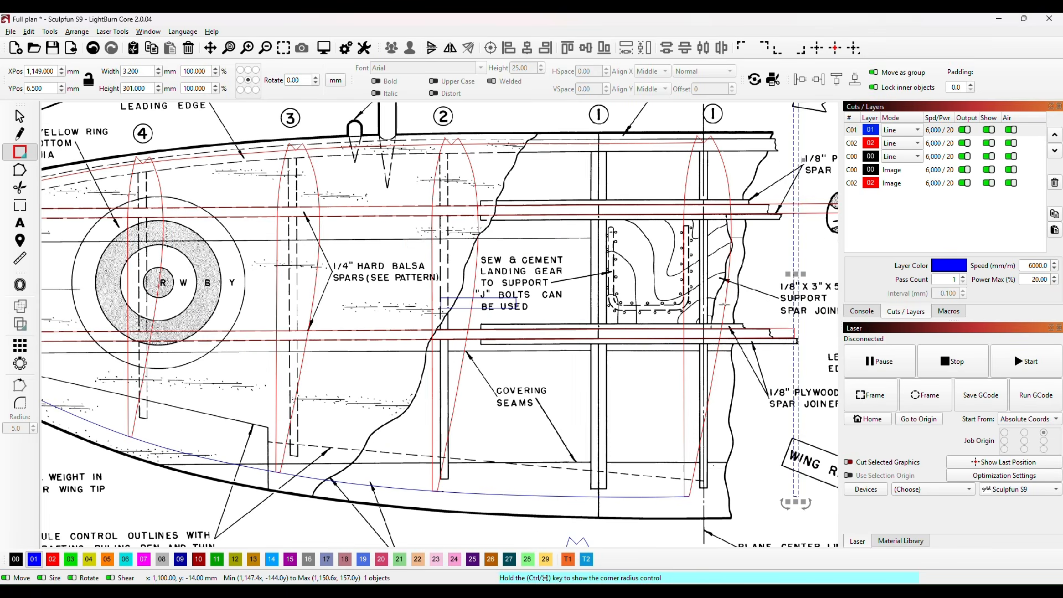
pyautogui.moveTo(796, 273); pyautogui.dragTo(521, 363)
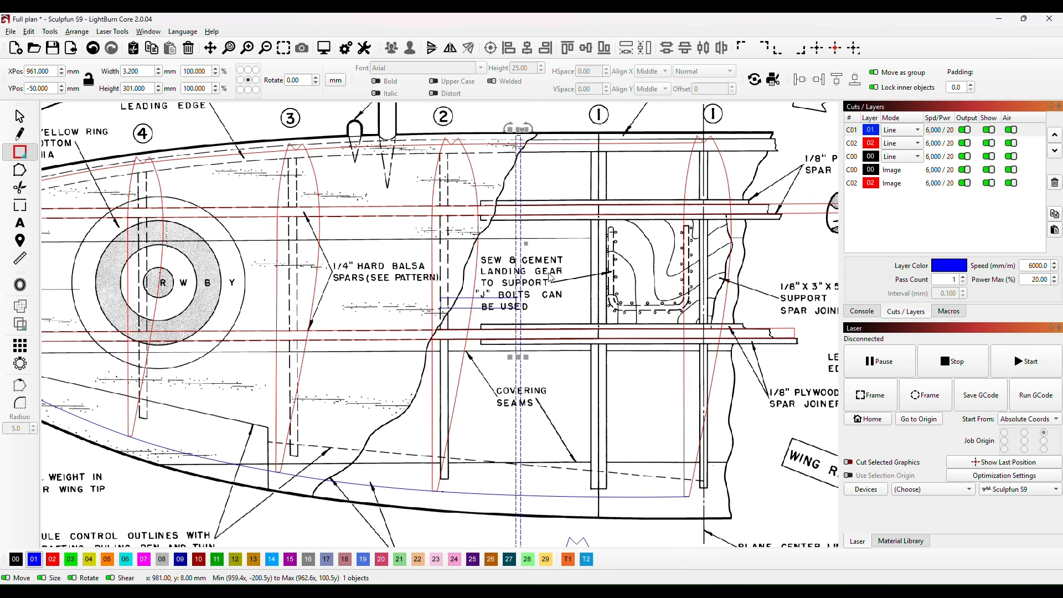
# - Shorten the strip at both ends to fit between the leading-edge and trailing-edge lines, making it about 237 mm high
pyautogui.scroll(-3, 516, 299)
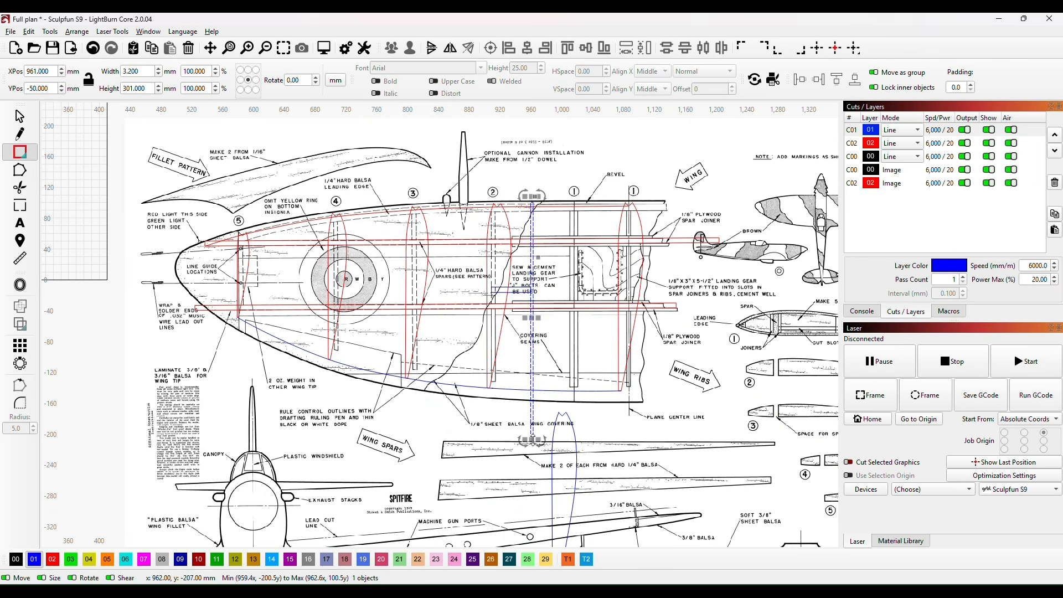
pyautogui.moveTo(538, 388); pyautogui.dragTo(536, 395)
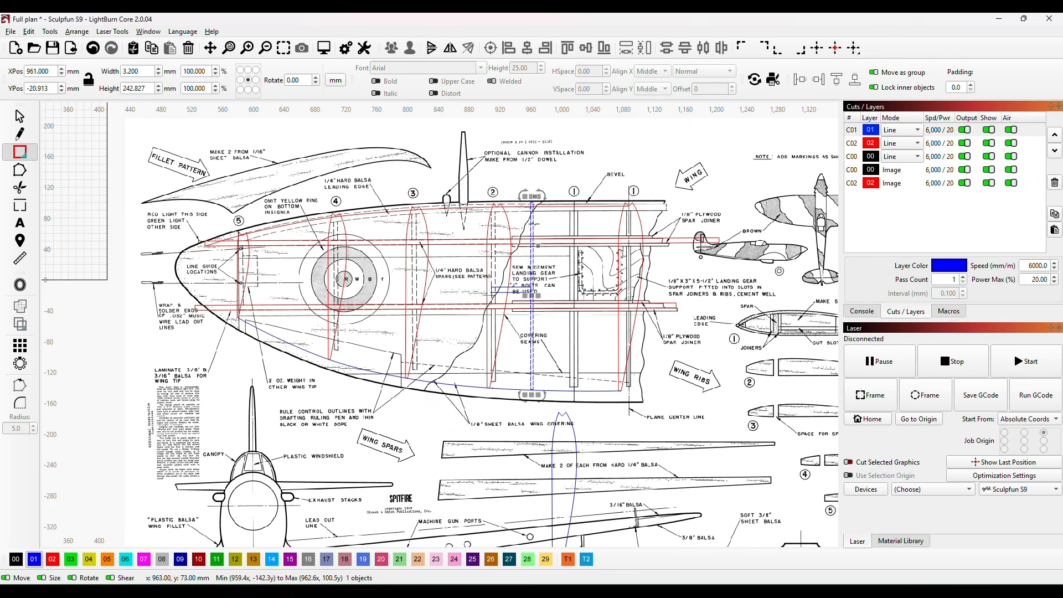
pyautogui.scroll(2, 550, 198)
pyautogui.scroll(2, 550, 196)
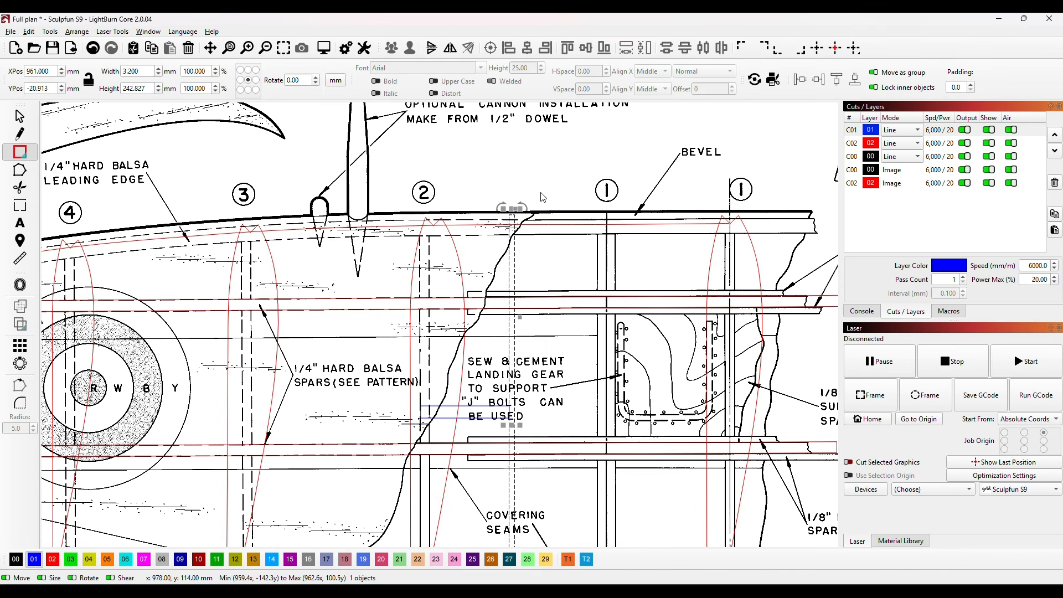
pyautogui.moveTo(510, 209); pyautogui.dragTo(514, 223)
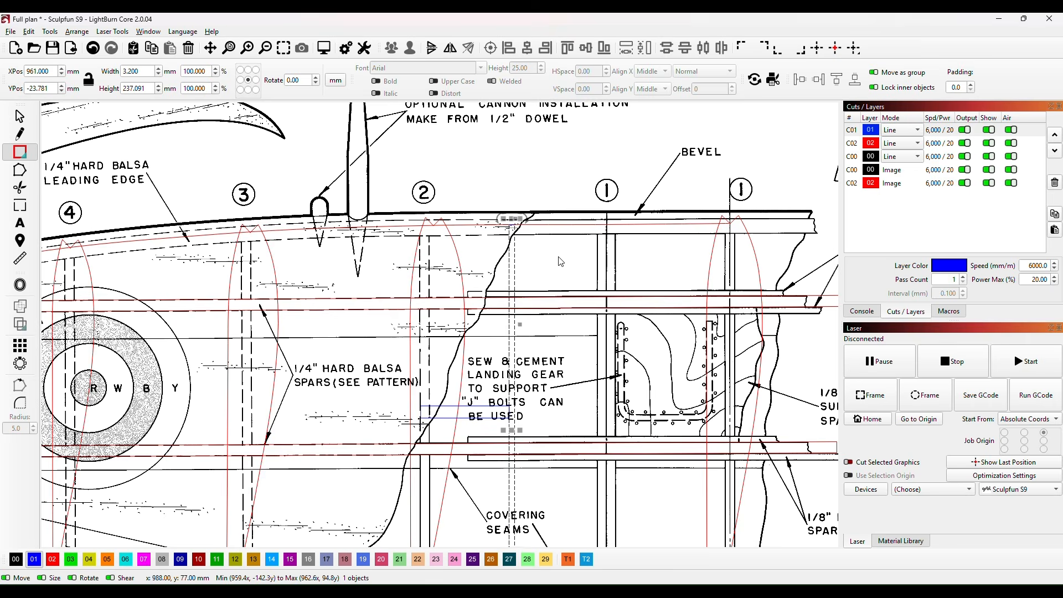
pyautogui.click(559, 261)
# - Copy the 3.2 mm strip and paste three copies spaced out towards the wing tip, roughly between the remaining ribs
pyautogui.scroll(-5, 663, 359)
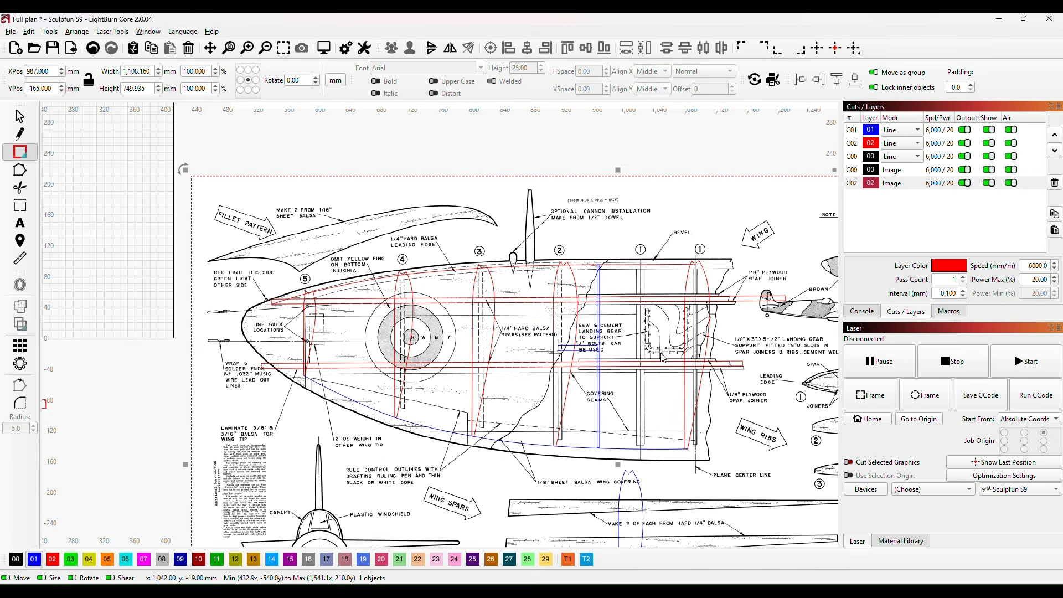
pyautogui.click(598, 357)
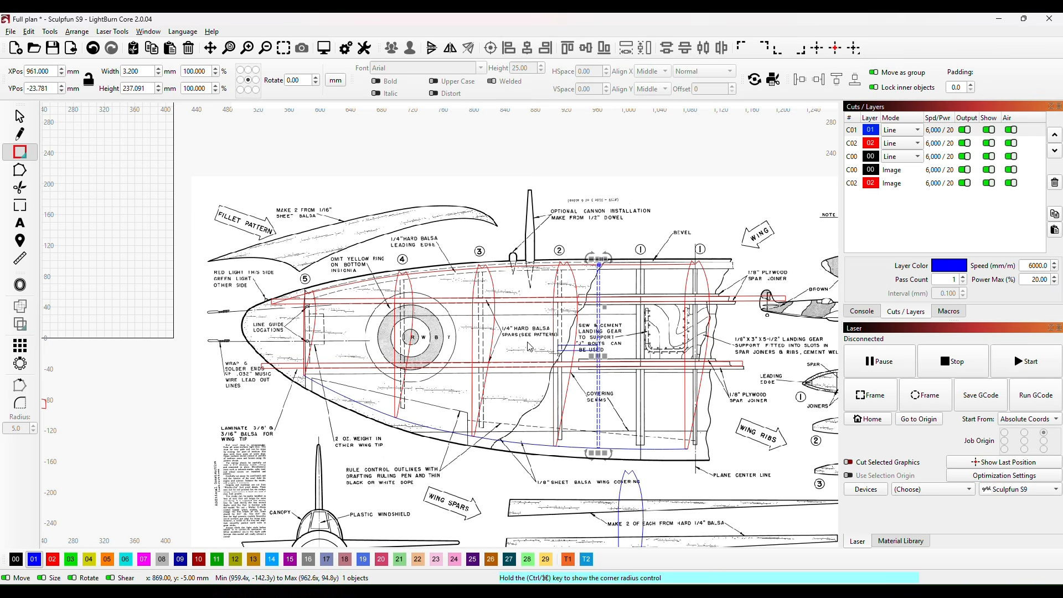
pyautogui.hotkey('ctrl', 'v')
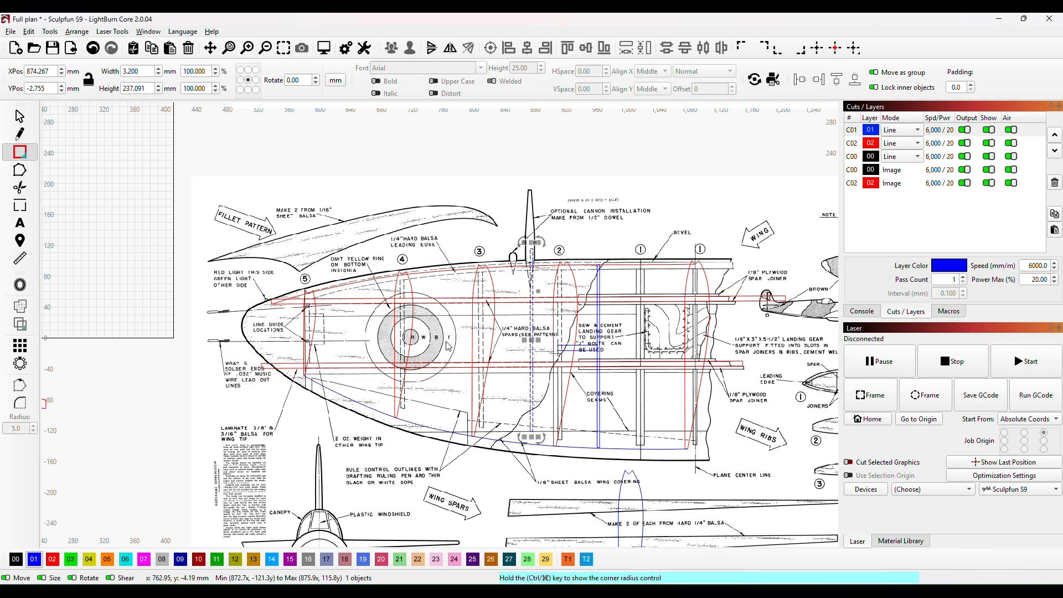
pyautogui.hotkey('ctrl', 'v')
pyautogui.hotkey('ctrl', 'v')
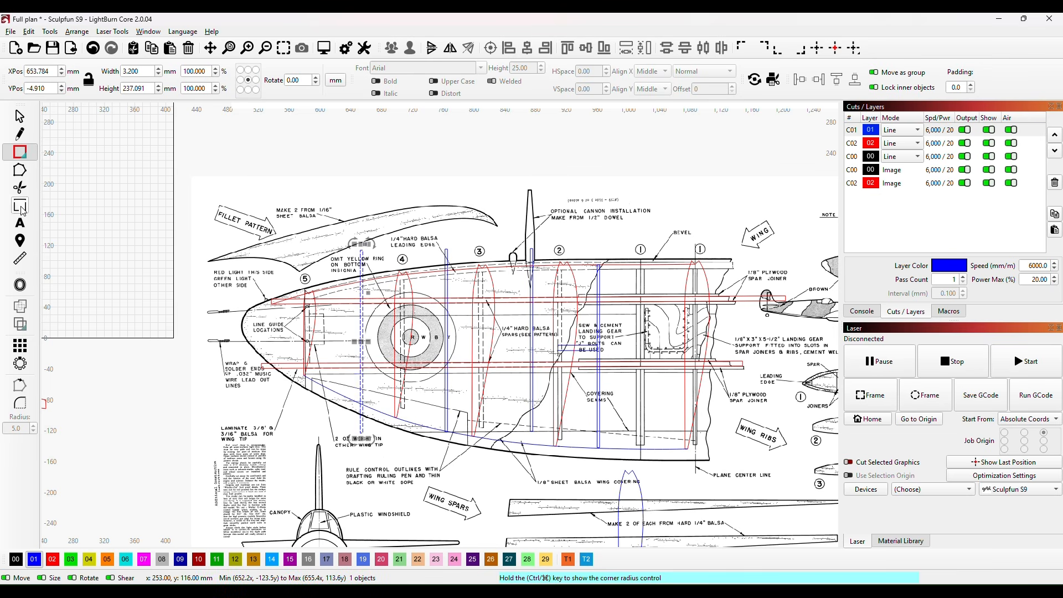
# - Measure the distance between rib 3 and rib 2 on the wing plan
pyautogui.click(20, 258)
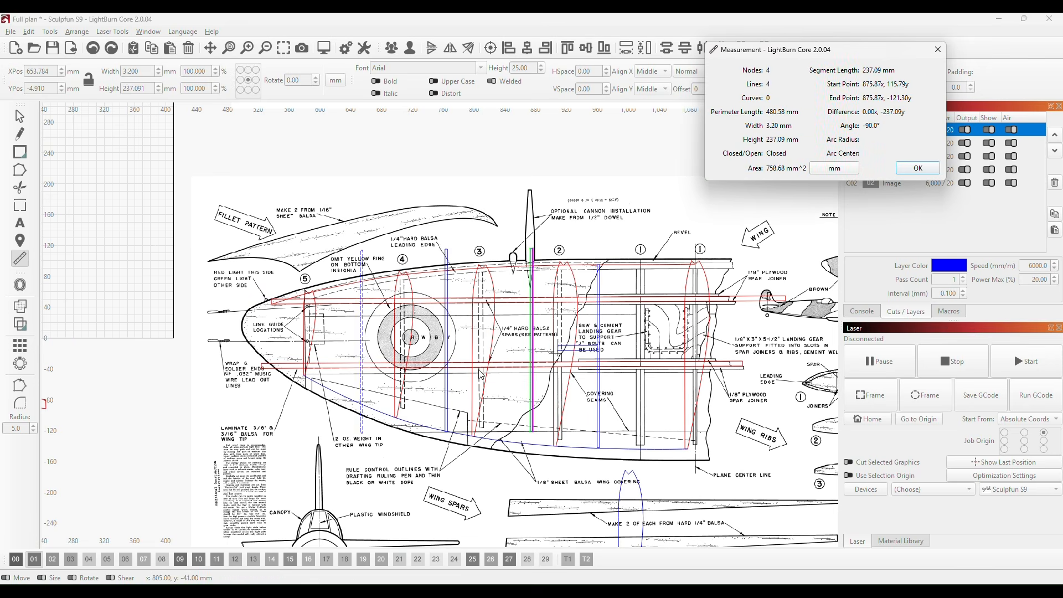
pyautogui.scroll(2, 481, 375)
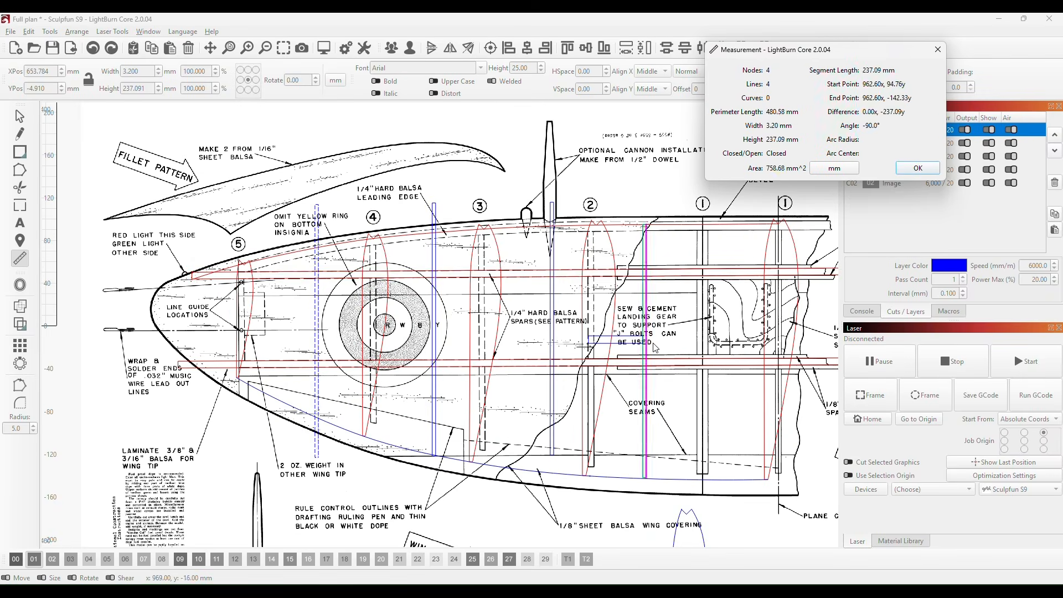
pyautogui.click(480, 350)
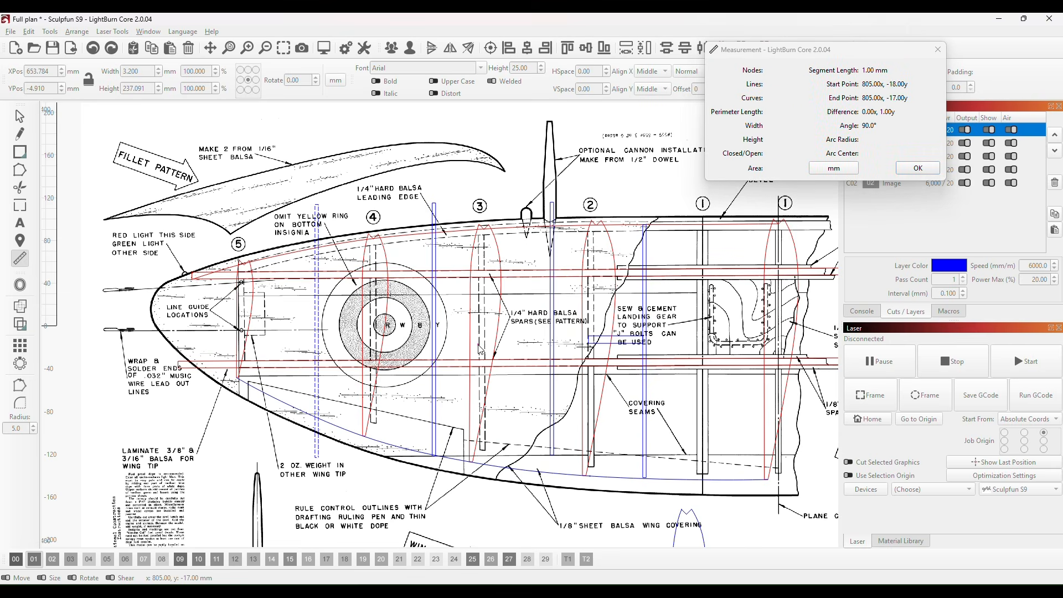
pyautogui.moveTo(481, 349); pyautogui.dragTo(587, 344)
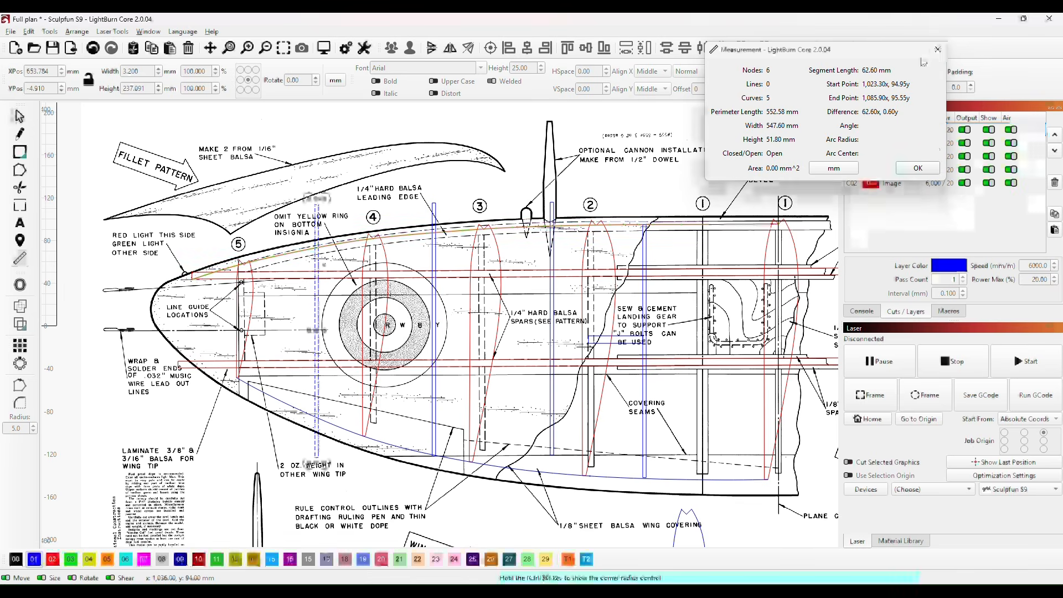
pyautogui.click(937, 49)
# - Set the width of the 7 mm high spacer rectangle beside rib 2 to 51.75 mm
pyautogui.click(626, 346)
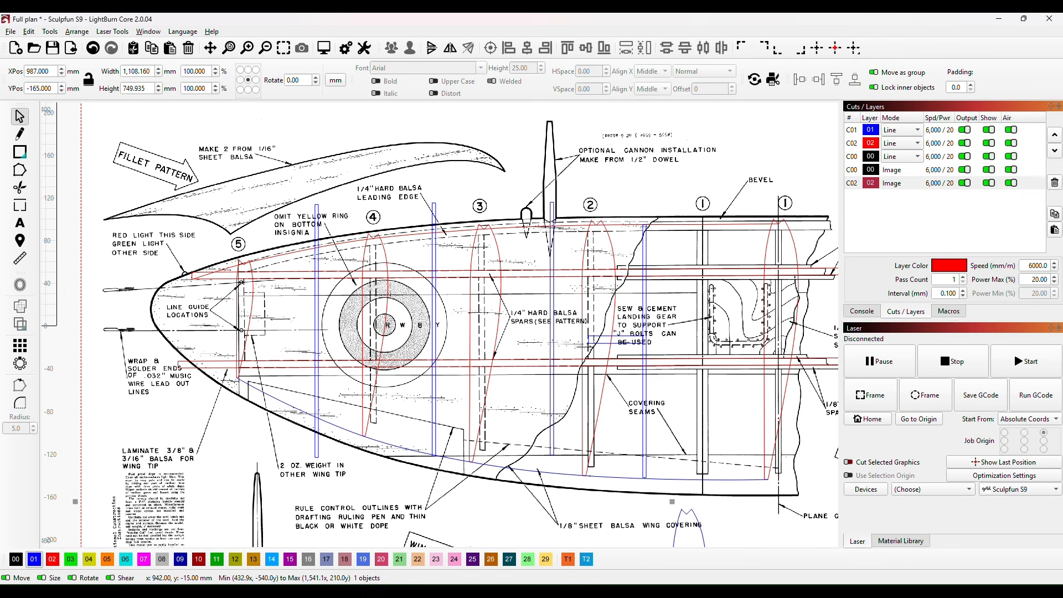
pyautogui.click(627, 346)
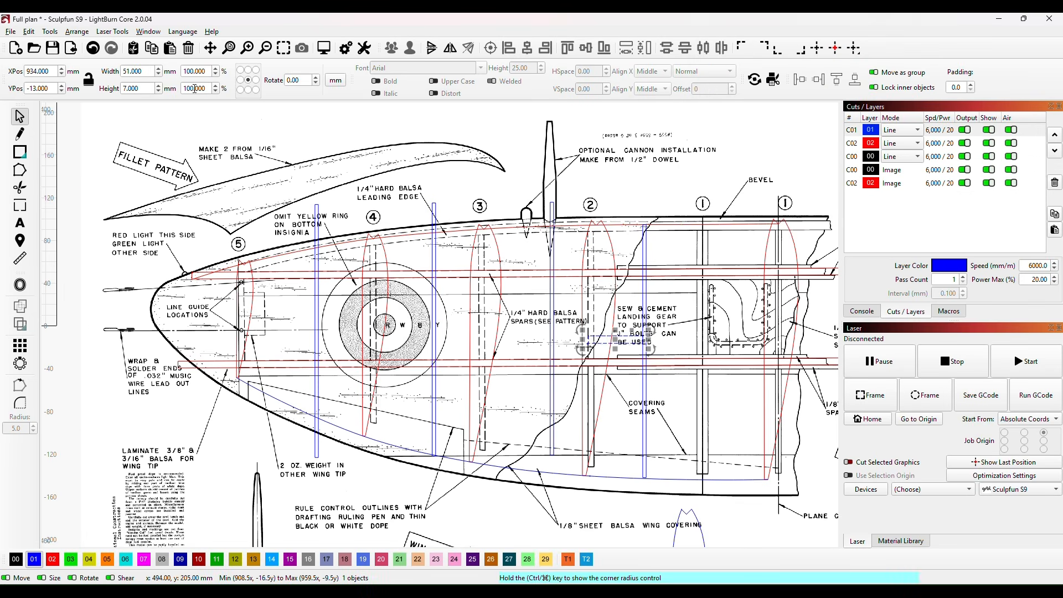
pyautogui.click(147, 72)
pyautogui.click(634, 275)
pyautogui.click(618, 339)
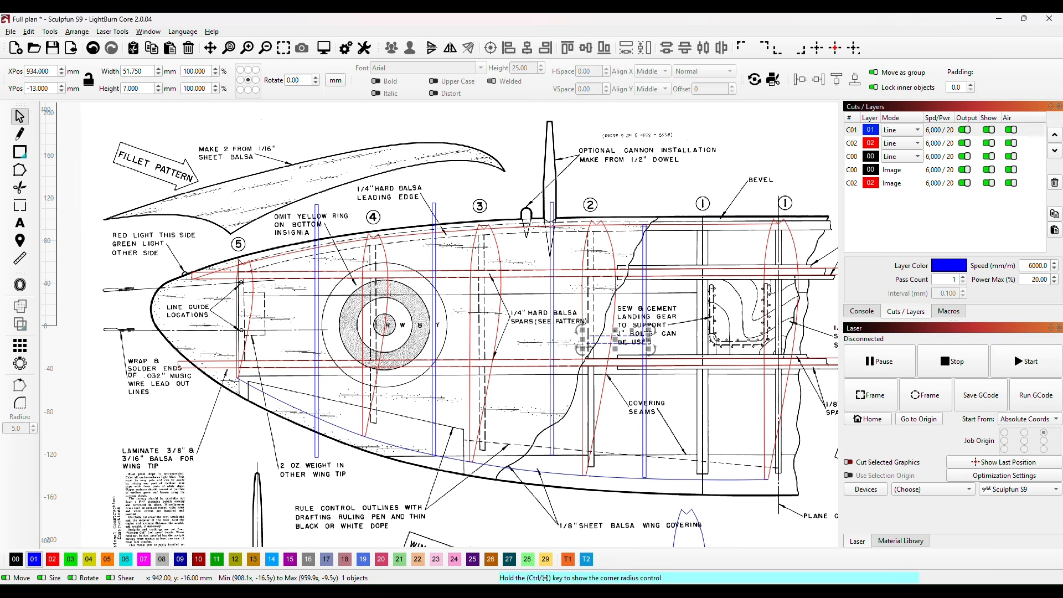
# - Move the 51.75 mm spacer rectangle to start at rib 3, centred at about X 832, Y -17
pyautogui.moveTo(616, 336); pyautogui.dragTo(509, 349)
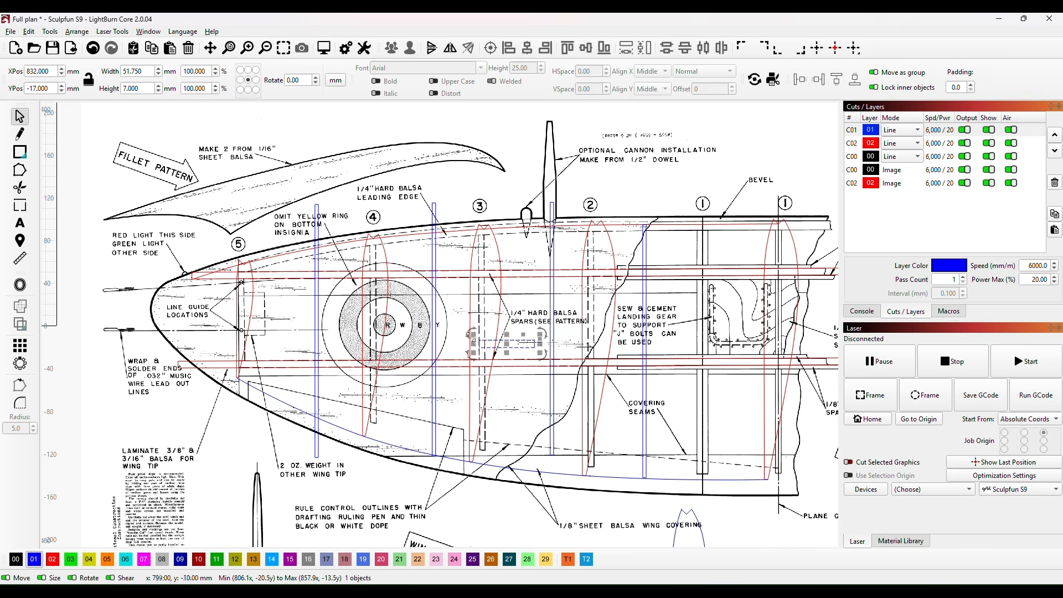
pyautogui.scroll(1, 475, 354)
pyautogui.scroll(2, 476, 354)
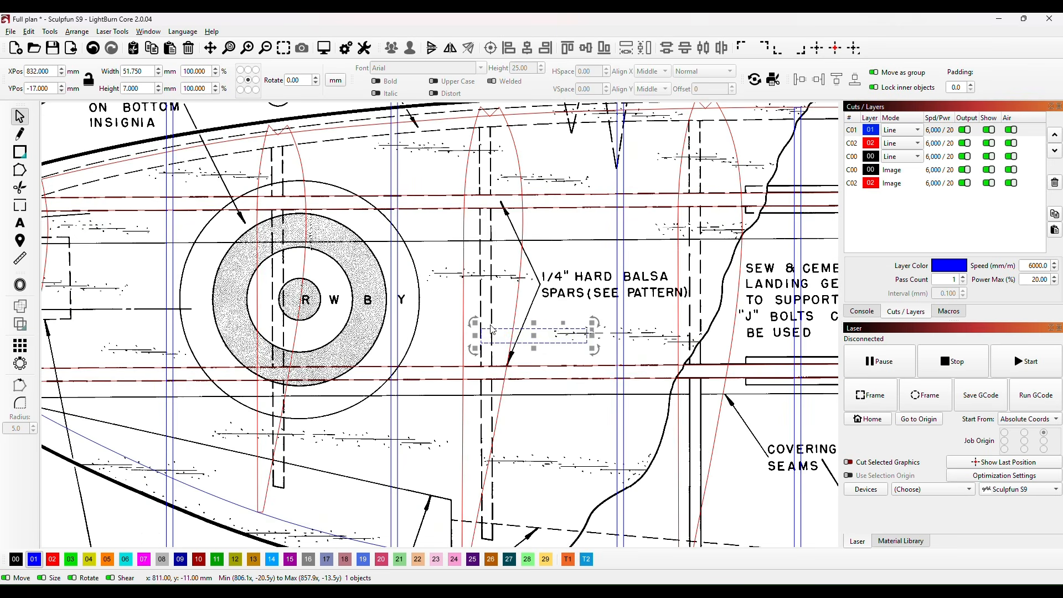
pyautogui.moveTo(549, 368); pyautogui.dragTo(529, 333)
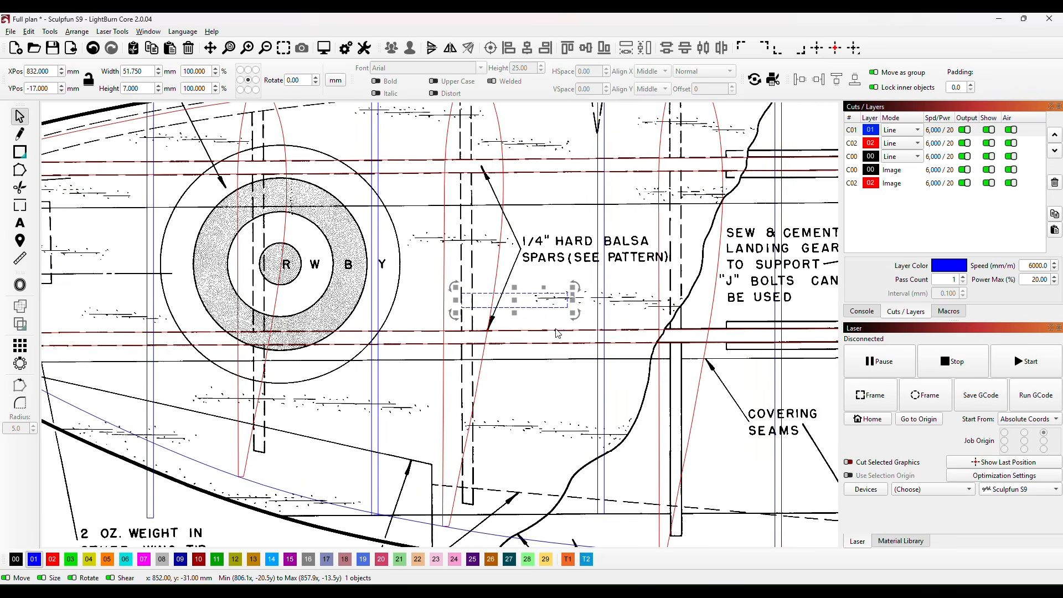
# - Move the strip copy between ribs 3 and 2 against the spacer's end, centred at about X 859.5, Y -19.5
pyautogui.click(604, 239)
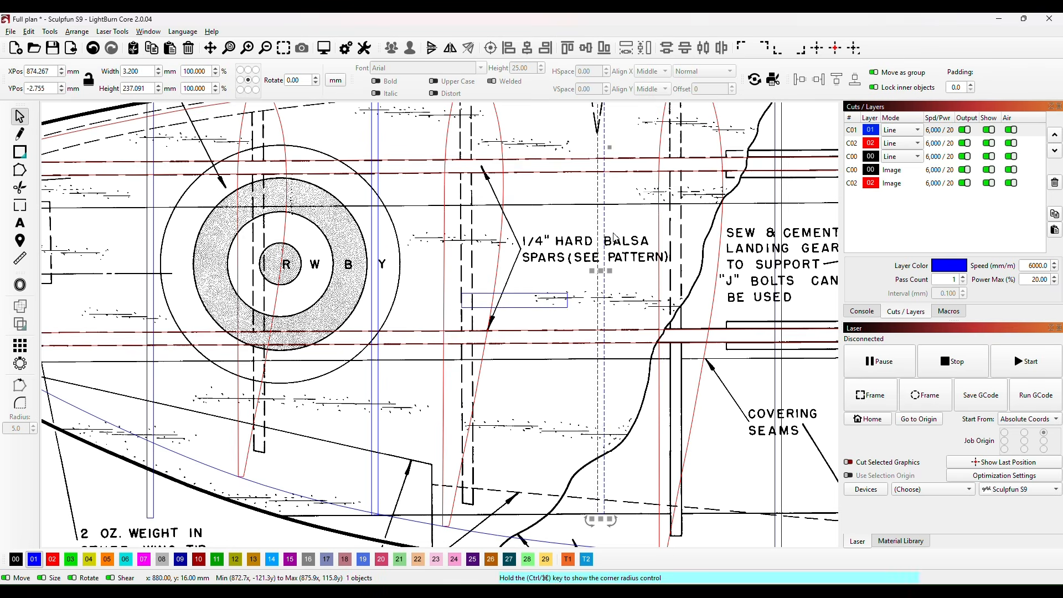
pyautogui.scroll(-4, 631, 251)
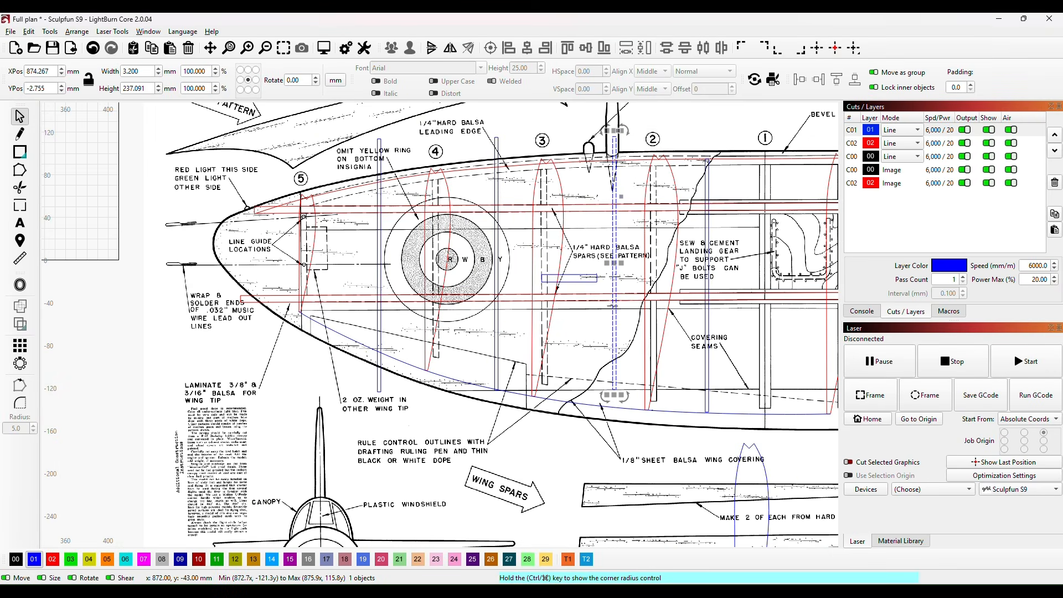
pyautogui.moveTo(615, 265); pyautogui.dragTo(601, 282)
pyautogui.scroll(5, 596, 294)
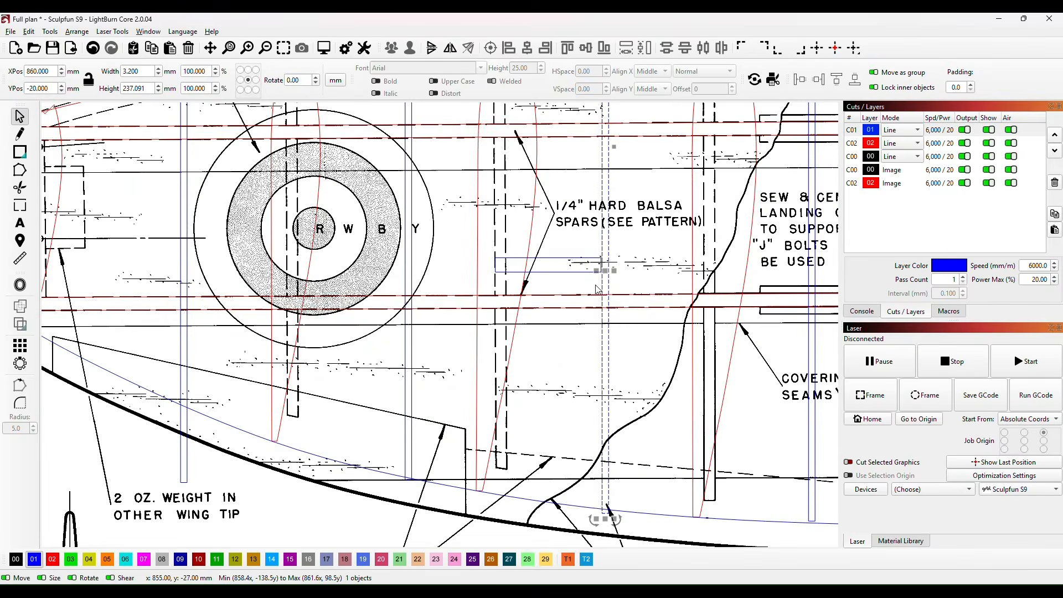
pyautogui.moveTo(607, 256); pyautogui.dragTo(605, 254)
# - Shorten the trailing end of the strip between ribs 3 and 2 to the blue trailing-edge line, making it about 235 mm high
pyautogui.scroll(-3, 669, 263)
pyautogui.scroll(-3, 685, 269)
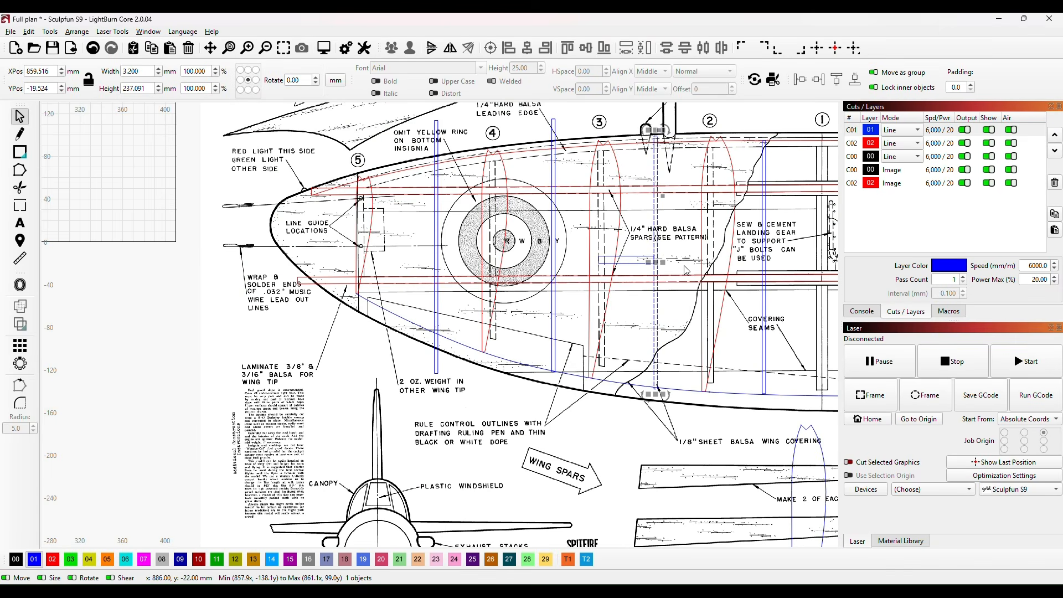
pyautogui.scroll(-1, 699, 285)
pyautogui.scroll(3, 565, 443)
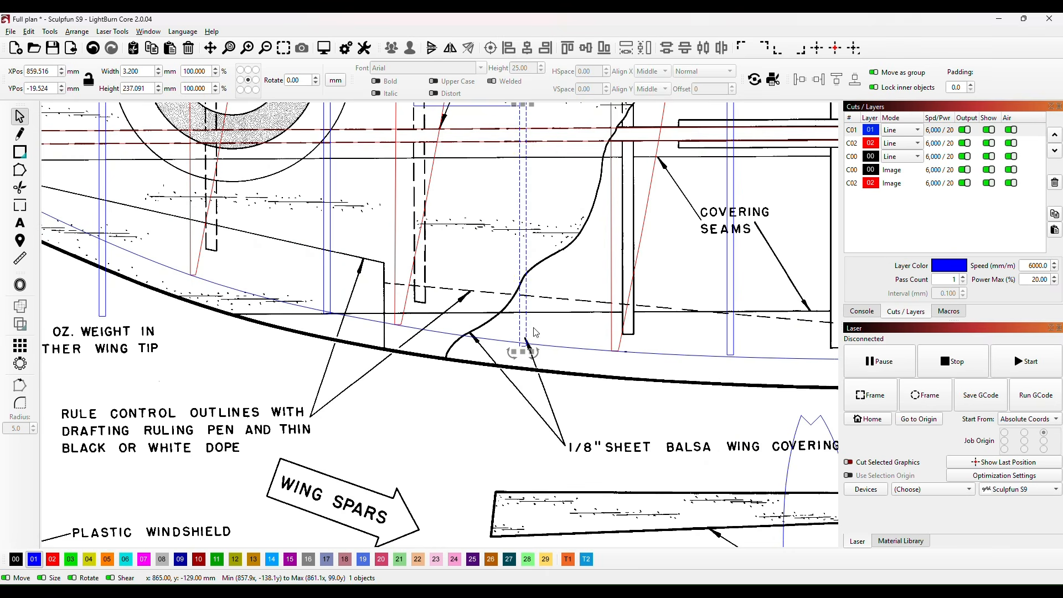
pyautogui.moveTo(522, 353); pyautogui.dragTo(523, 348)
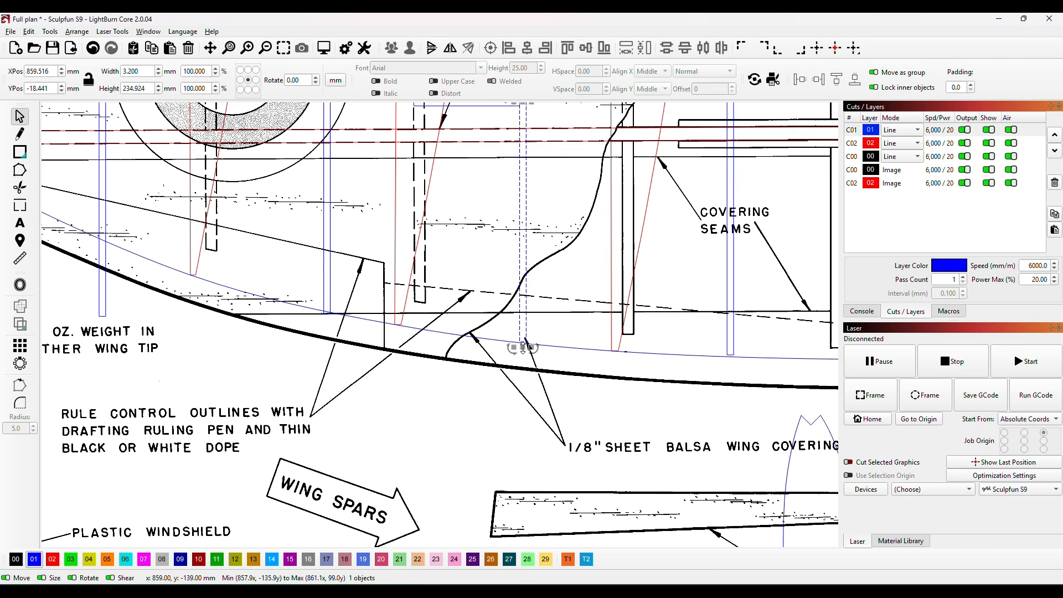
# - Shorten the leading end of the strip between ribs 3 and 2 to the red leading-edge line
pyautogui.scroll(-7, 591, 343)
pyautogui.moveTo(666, 305); pyautogui.dragTo(505, 348)
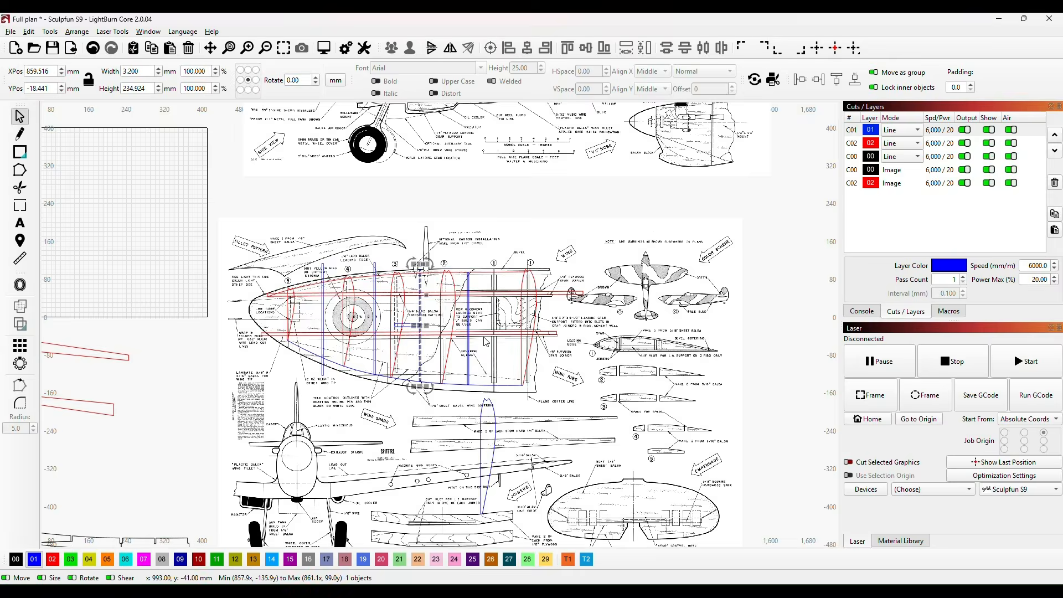
pyautogui.scroll(3, 433, 292)
pyautogui.scroll(2, 411, 250)
pyautogui.scroll(2, 413, 249)
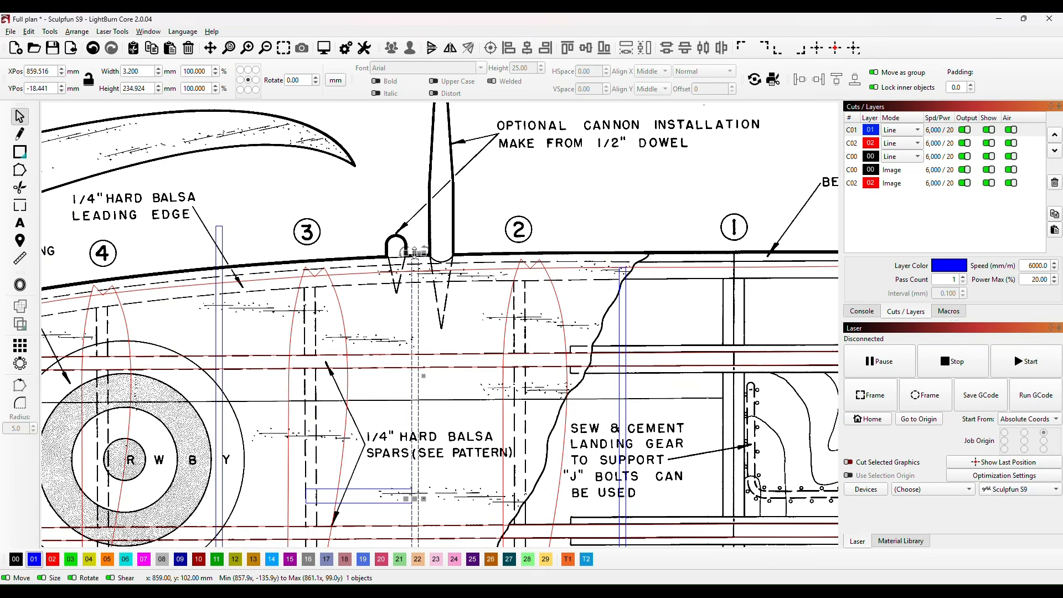
pyautogui.moveTo(415, 251); pyautogui.dragTo(415, 263)
pyautogui.click(459, 345)
pyautogui.scroll(-5, 435, 410)
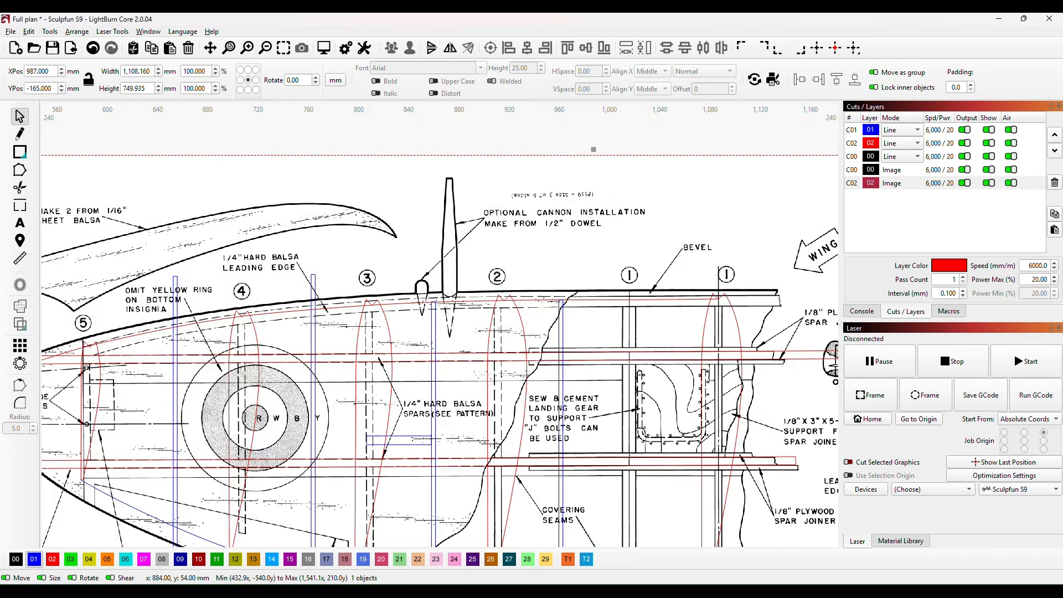
# - Move the red wing tracing with all four blue strips and the blue trailing-edge line off the plan, centred at about X -578, Y -631
pyautogui.moveTo(433, 404); pyautogui.dragTo(534, 324)
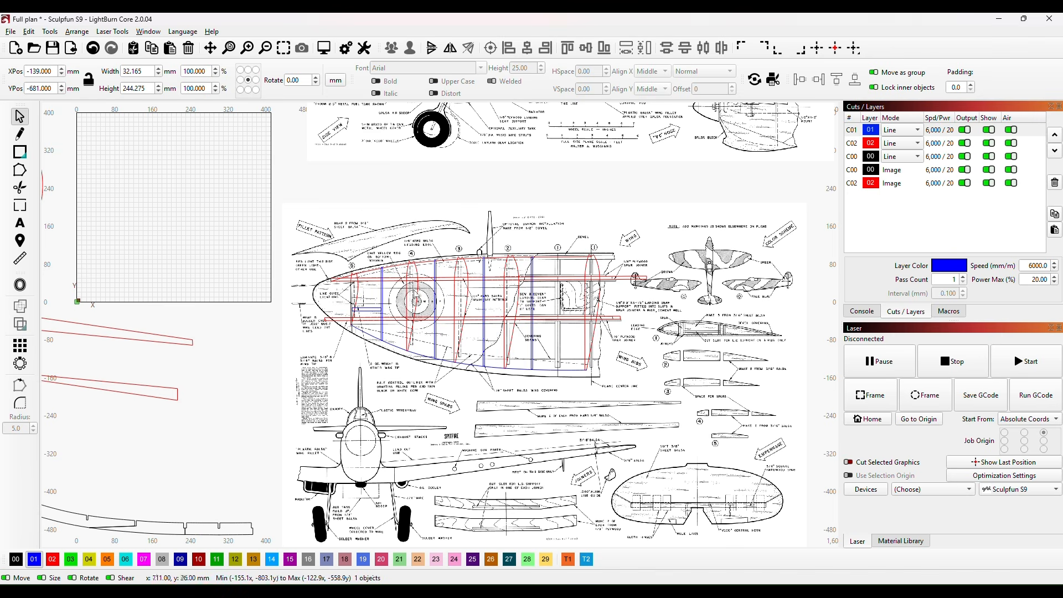
pyautogui.click(543, 324)
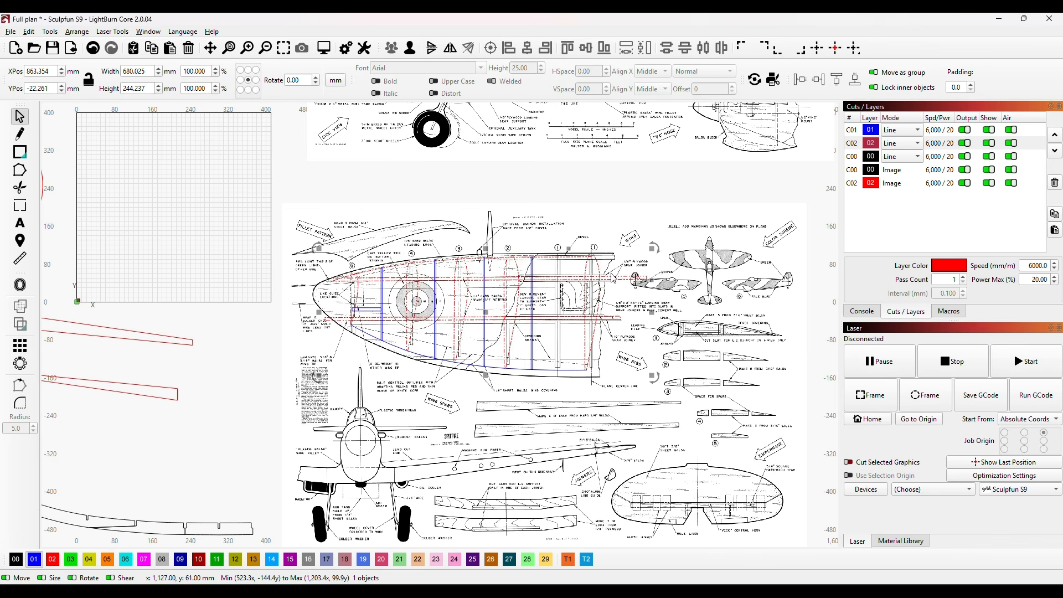
pyautogui.scroll(5, 536, 346)
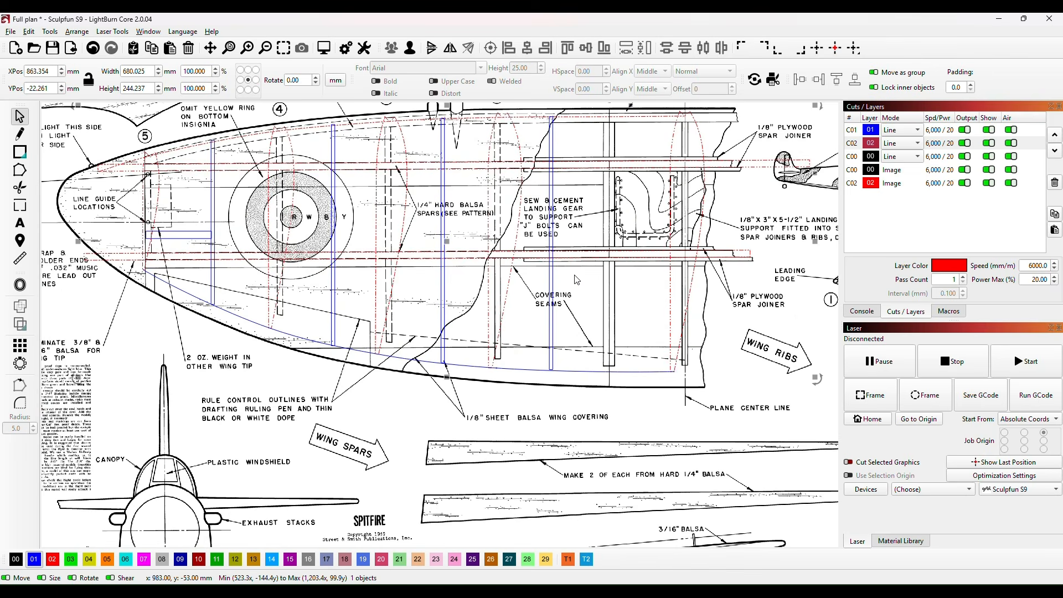
pyautogui.keyDown('shift'); pyautogui.click(552, 275); pyautogui.keyUp('shift')
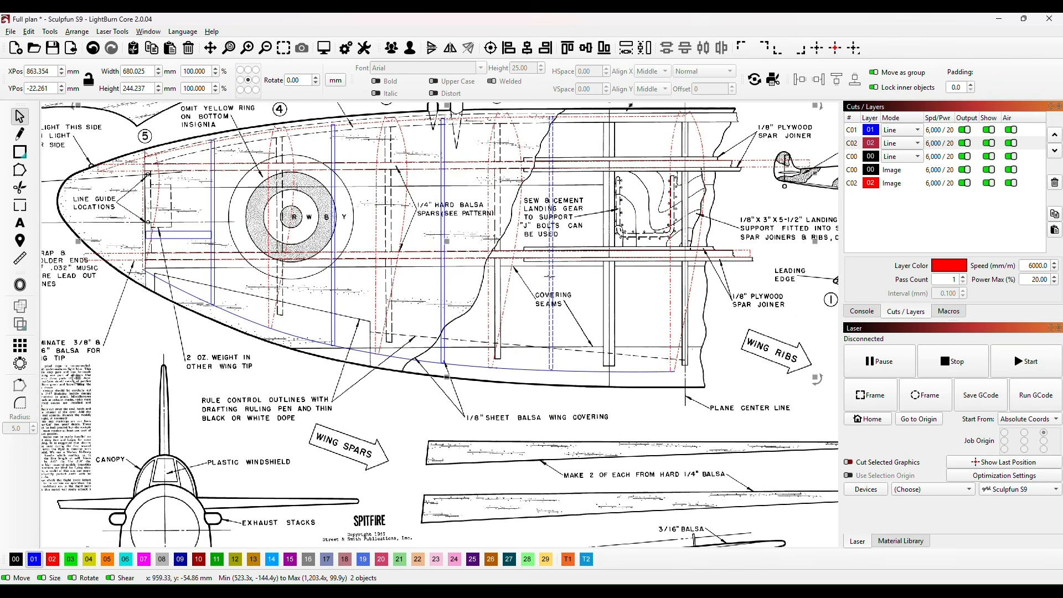
pyautogui.keyDown('shift'); pyautogui.click(443, 288); pyautogui.keyUp('shift')
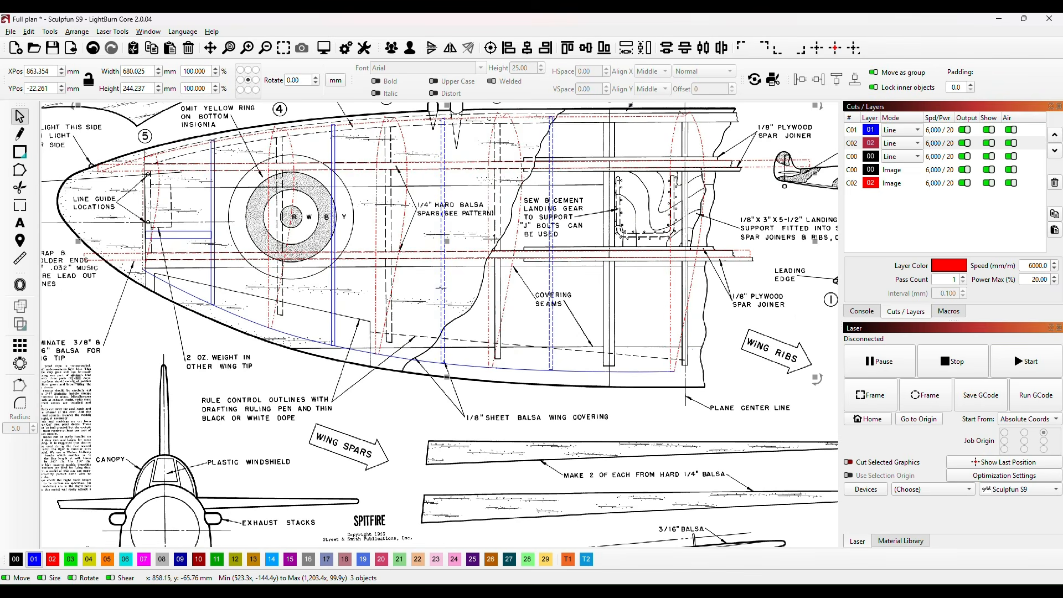
pyautogui.keyDown('shift'); pyautogui.click(334, 288); pyautogui.keyUp('shift')
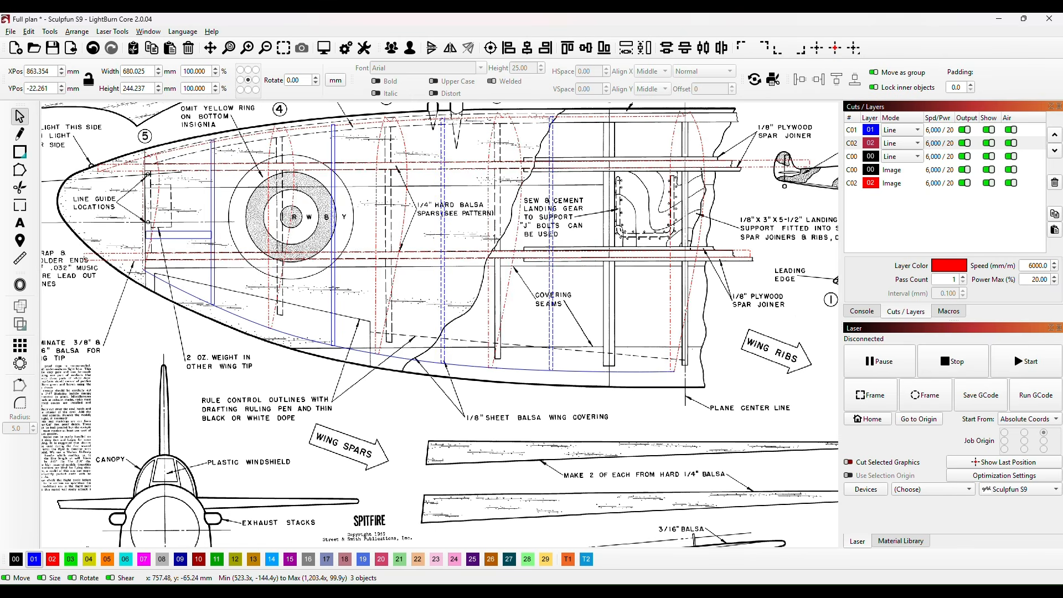
pyautogui.keyDown('shift'); pyautogui.click(213, 277); pyautogui.keyUp('shift')
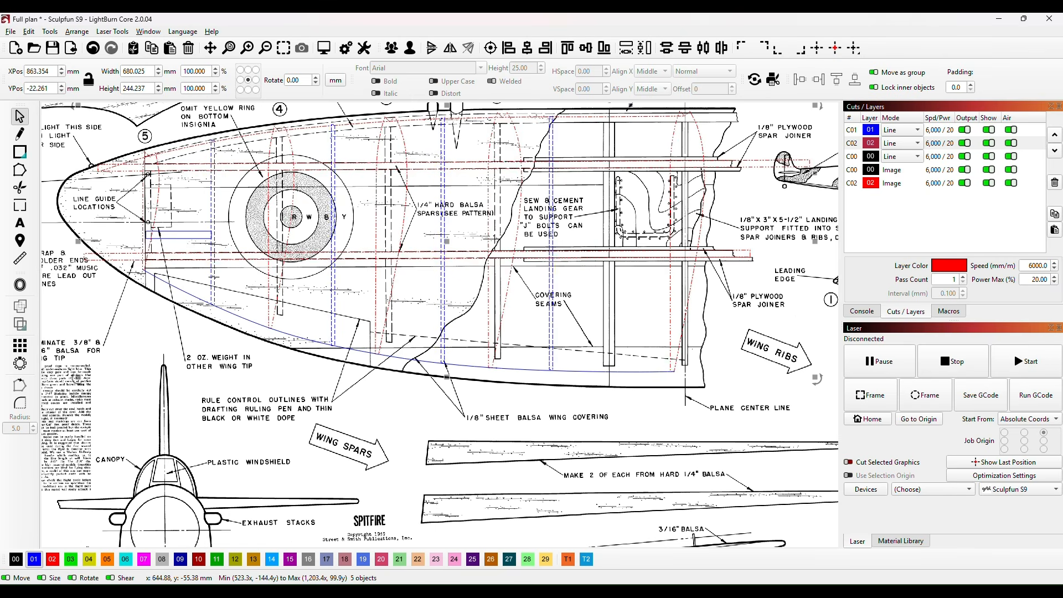
pyautogui.keyDown('shift'); pyautogui.click(298, 339); pyautogui.keyUp('shift')
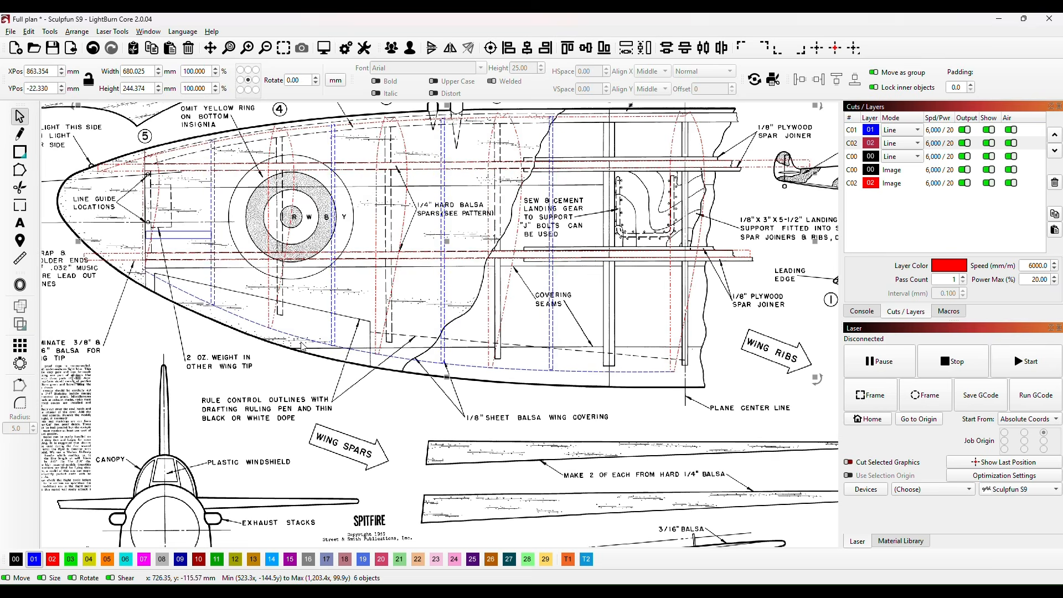
pyautogui.scroll(-6, 302, 343)
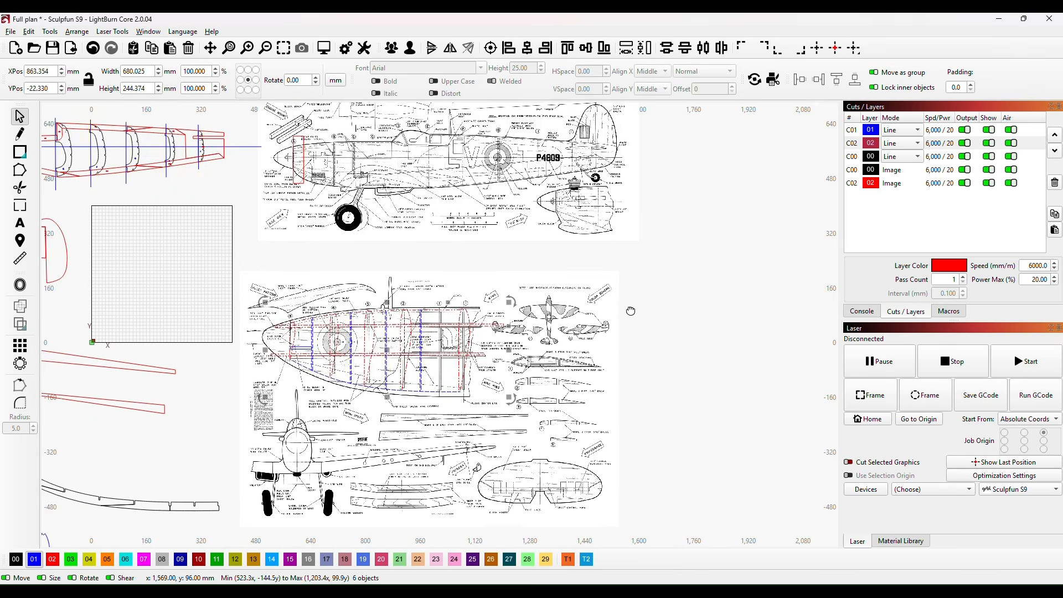
pyautogui.moveTo(628, 311); pyautogui.dragTo(855, 205)
pyautogui.moveTo(615, 239); pyautogui.dragTo(163, 421)
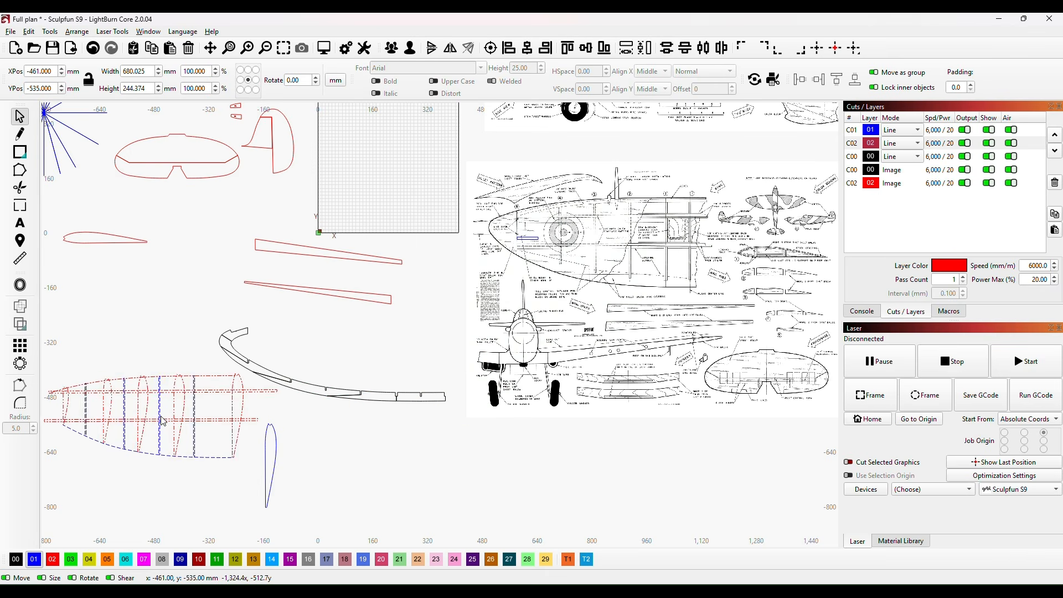
pyautogui.moveTo(362, 448); pyautogui.dragTo(616, 381)
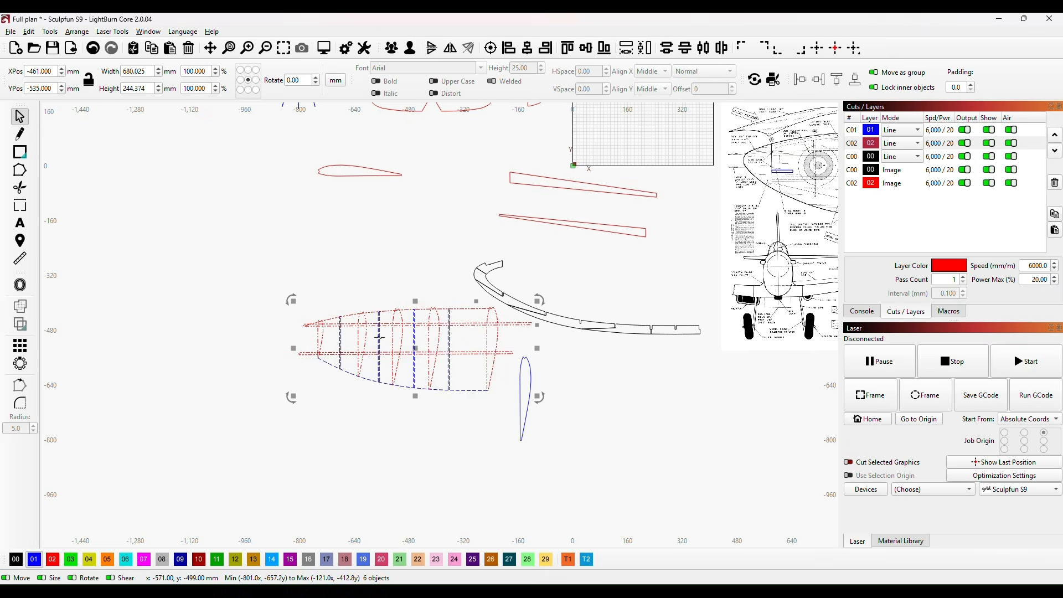
pyautogui.moveTo(379, 340); pyautogui.dragTo(376, 382)
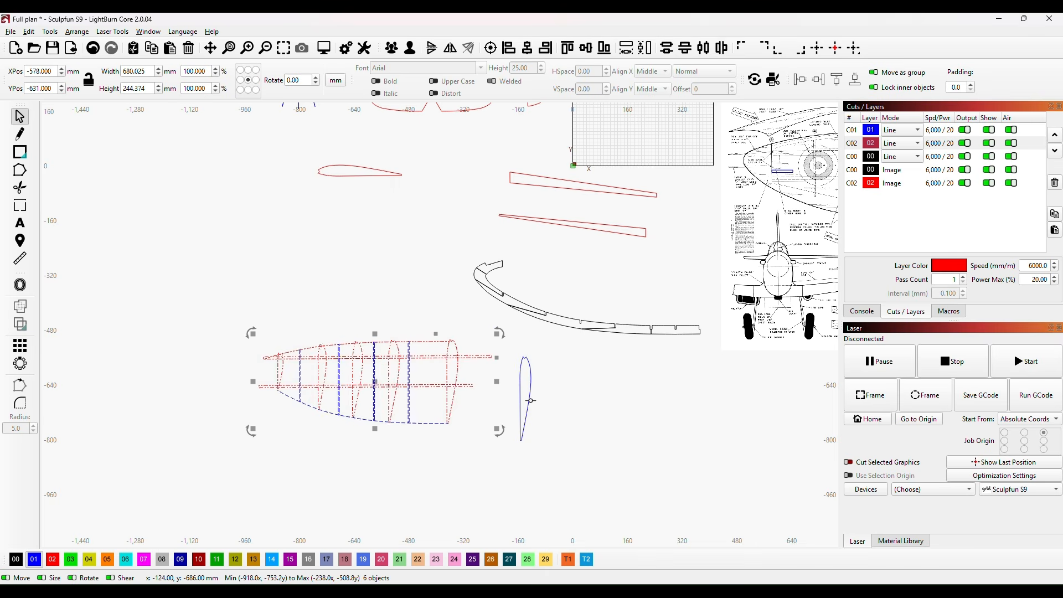
# - Move the loose blue rib outline onto the wing layout over the strip between ribs 2 and 1, at about X -472.5, Y -640
pyautogui.moveTo(531, 400); pyautogui.dragTo(613, 418)
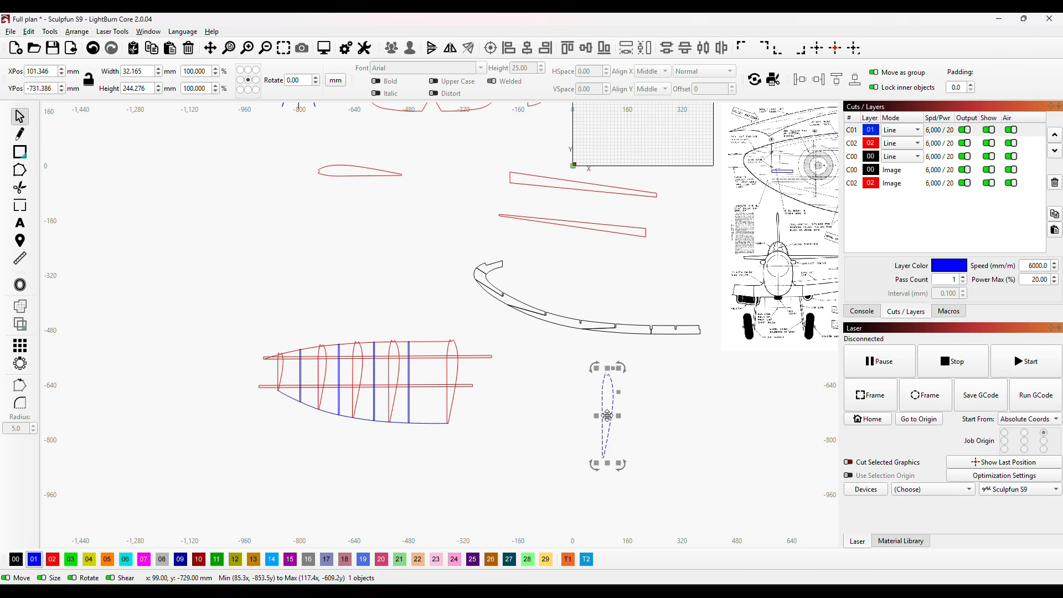
pyautogui.moveTo(607, 416); pyautogui.dragTo(404, 392)
pyautogui.scroll(3, 433, 371)
pyautogui.scroll(1, 432, 370)
pyautogui.moveTo(558, 380); pyautogui.dragTo(790, 348)
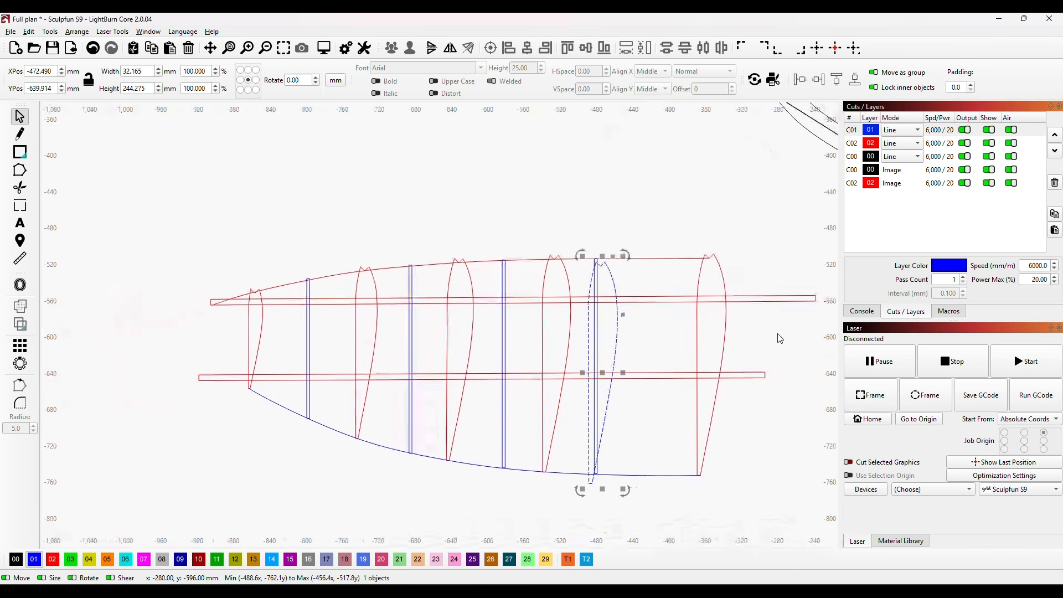
# - Align the blue rib outline's nose notch with the leading end of the strip between ribs 2 and 1, centred at about X -477.95, Y -631.85
pyautogui.moveTo(604, 374); pyautogui.dragTo(596, 368)
pyautogui.scroll(4, 615, 277)
pyautogui.moveTo(643, 259); pyautogui.dragTo(691, 275)
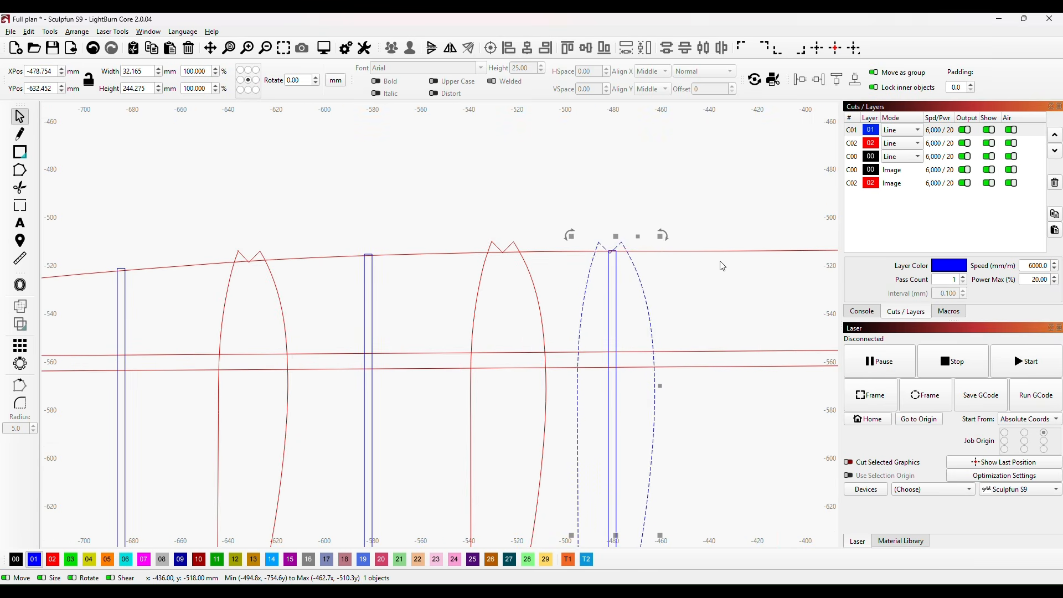
pyautogui.press('Right')
pyautogui.press('Right')
pyautogui.press('Right')
pyautogui.press('Right')
pyautogui.press('Right')
pyautogui.press('Right')
pyautogui.press('Right')
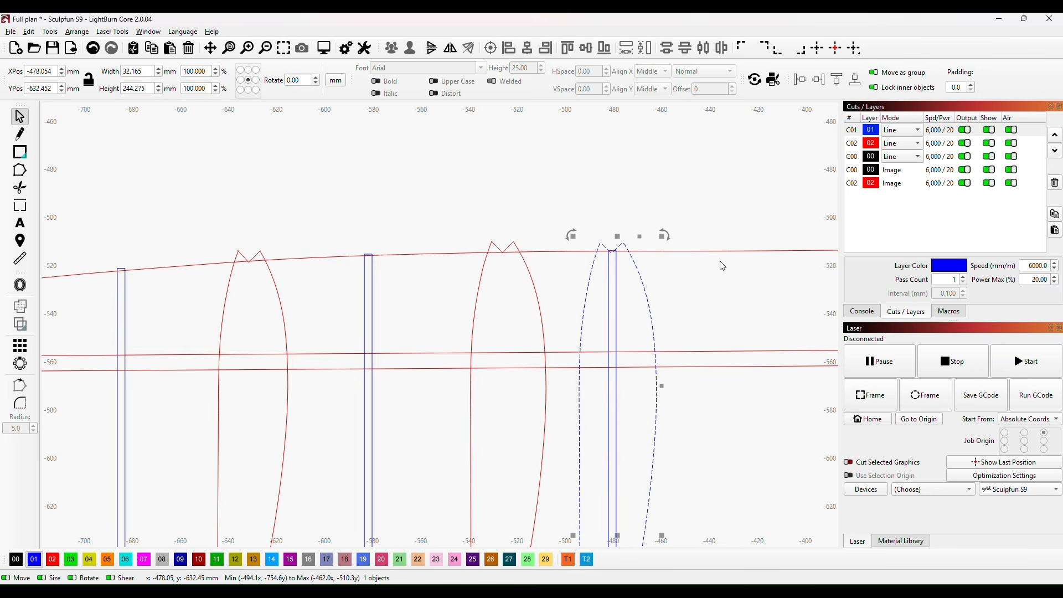
pyautogui.press('Right')
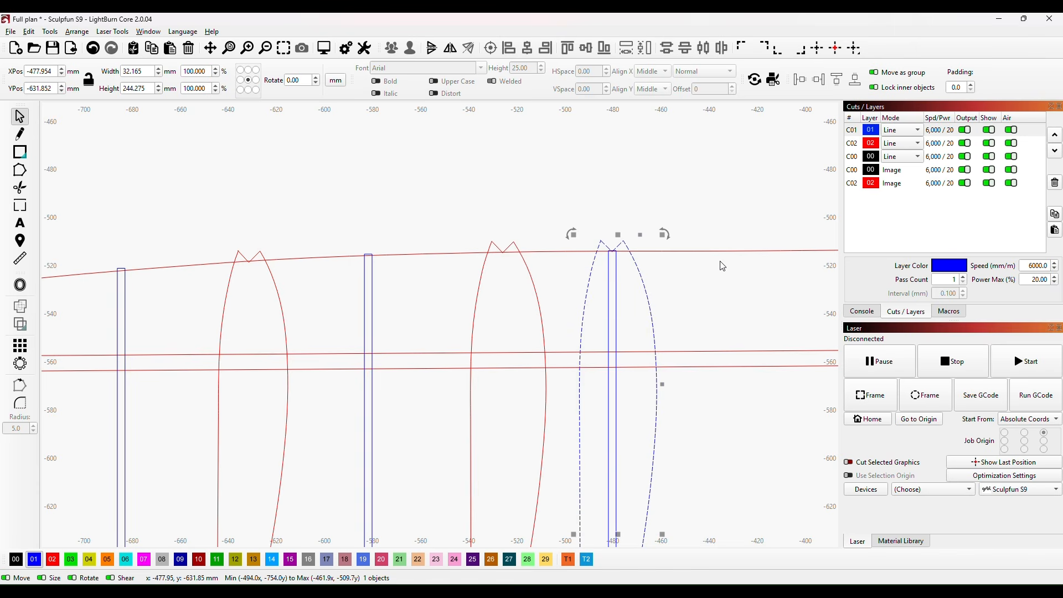
# - Shift the blue rib outline horizontally to about X -467.16 so its straight edge lines up with the strip between ribs 2 and 1
pyautogui.scroll(-4, 723, 266)
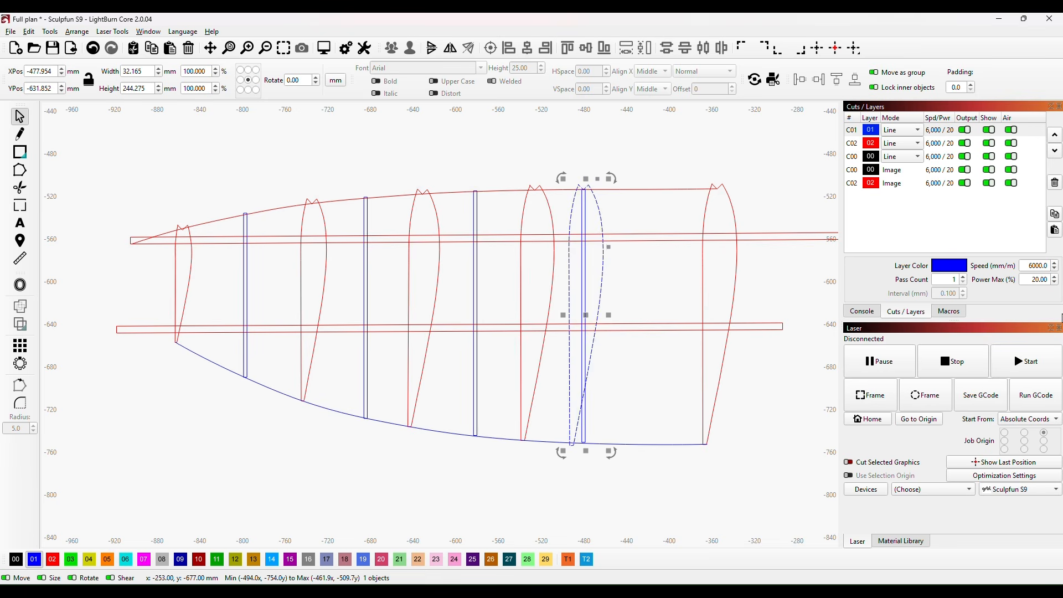
pyautogui.press('Right')
pyautogui.press('Right')
pyautogui.press('Right')
pyautogui.press('Right')
pyautogui.press('Right')
pyautogui.press('Right')
pyautogui.press('Right')
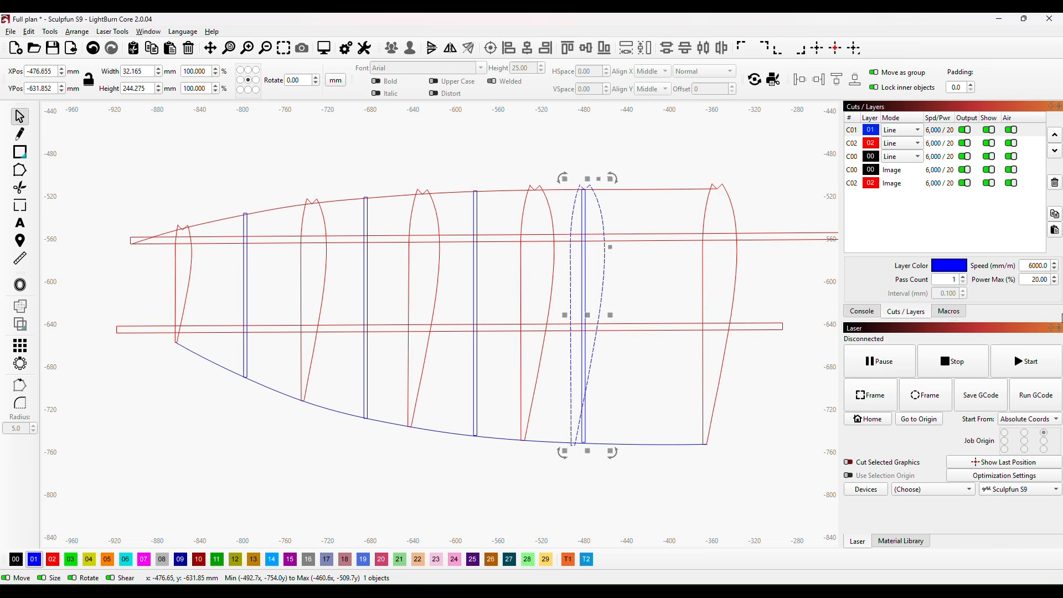
pyautogui.press('Right')
pyautogui.press('Right')
pyautogui.press('Right')
pyautogui.press('Right')
pyautogui.press('Right')
pyautogui.press('Right')
pyautogui.press('Right')
pyautogui.press('Right')
pyautogui.press('Right')
pyautogui.press('Right')
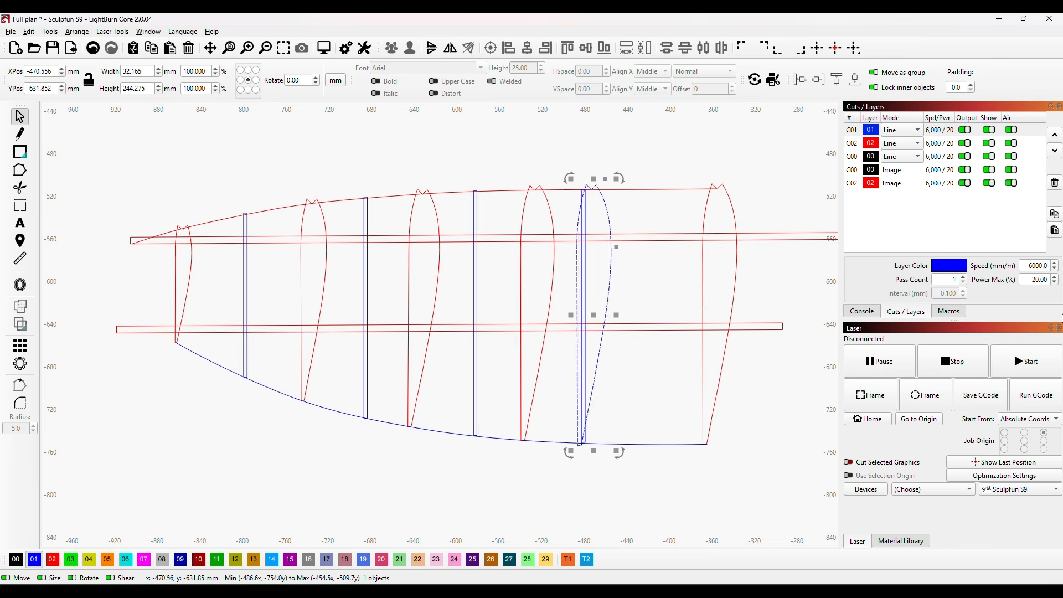
pyautogui.press('Right')
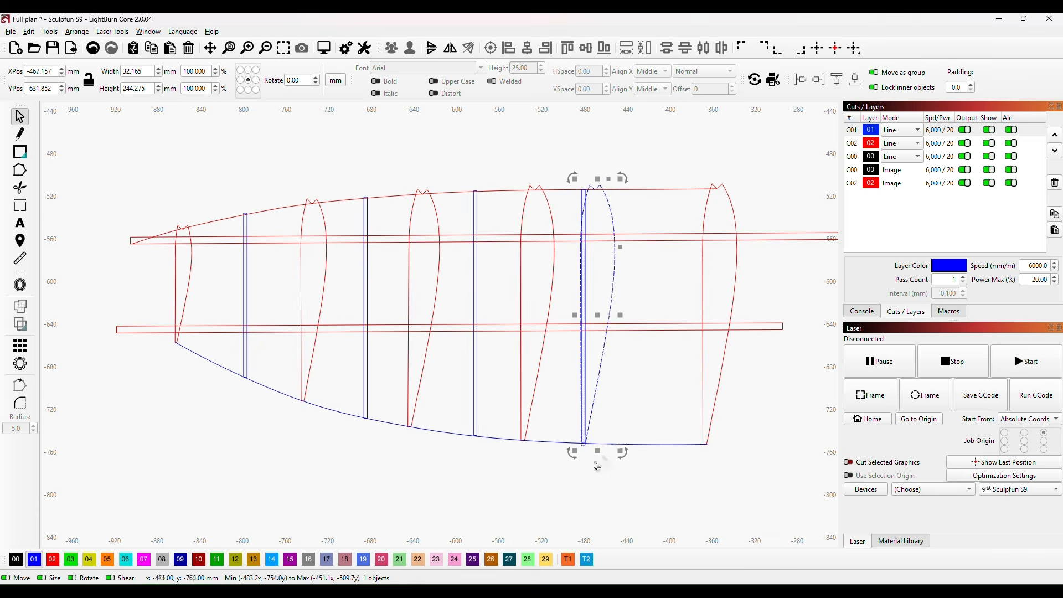
# - Shrink the blue rib outline to about 31.45 mm wide and 242.29 mm high so its tail meets the trailing-edge line
pyautogui.moveTo(597, 450); pyautogui.dragTo(598, 449)
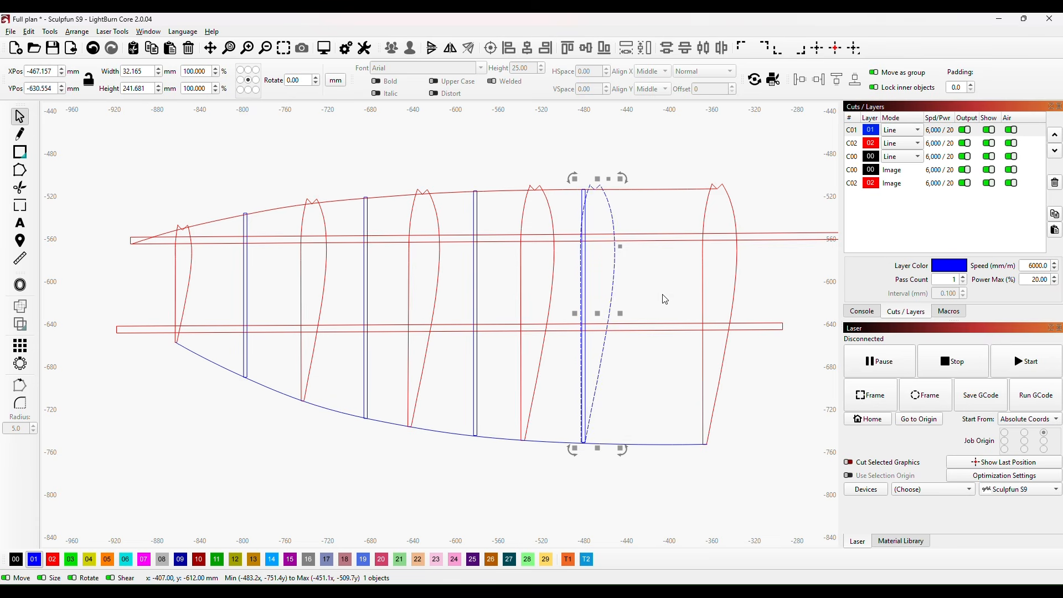
pyautogui.scroll(-3, 686, 234)
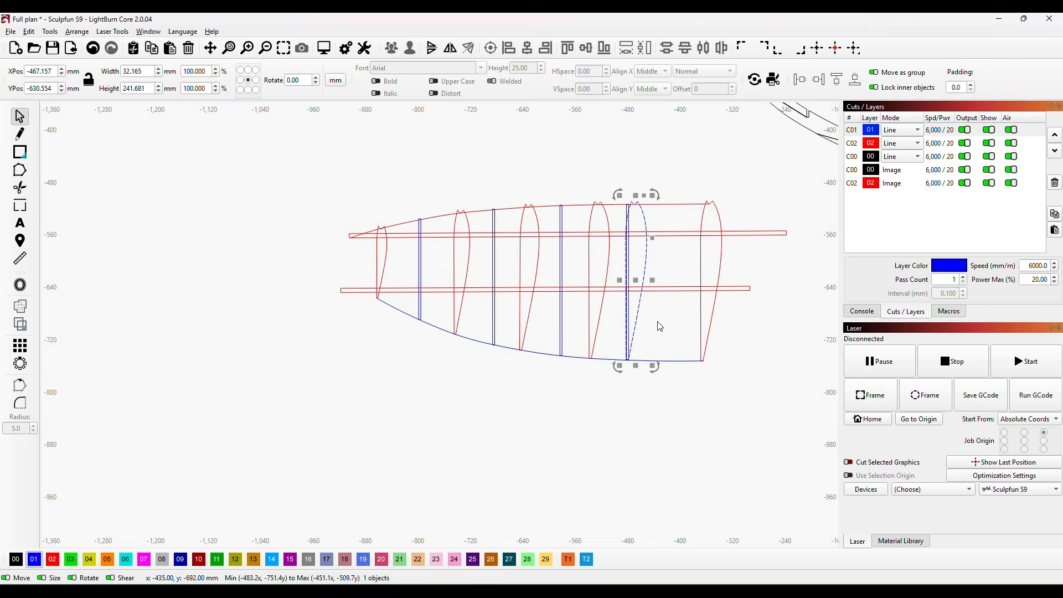
pyautogui.scroll(2, 660, 327)
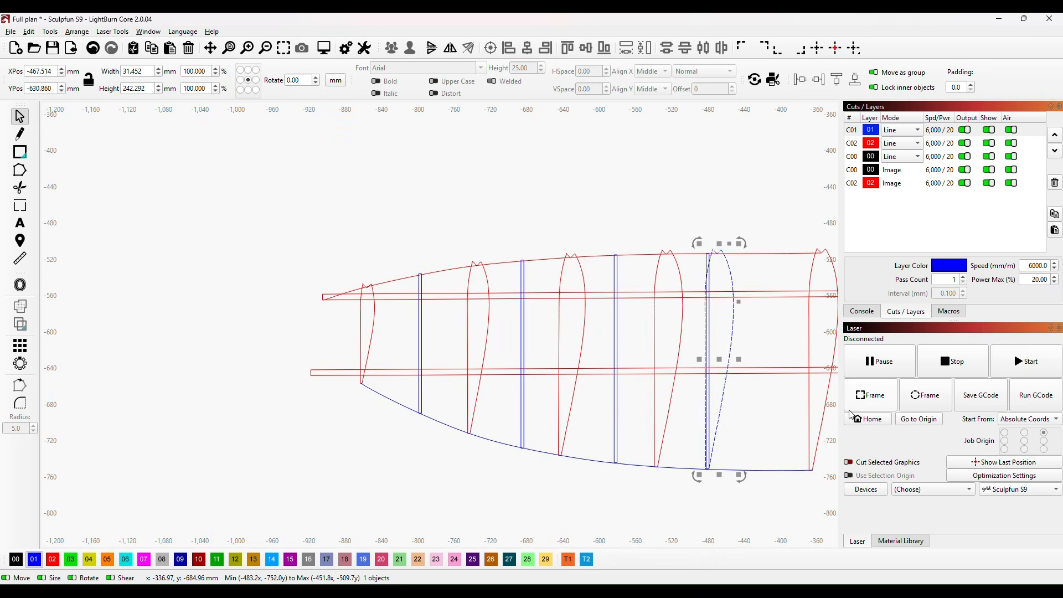
# - Paste a copy of the blue rib outline and place it over the strip between ribs 3 and 2, at X -577, Y -634
pyautogui.hotkey('ctrl', 'v')
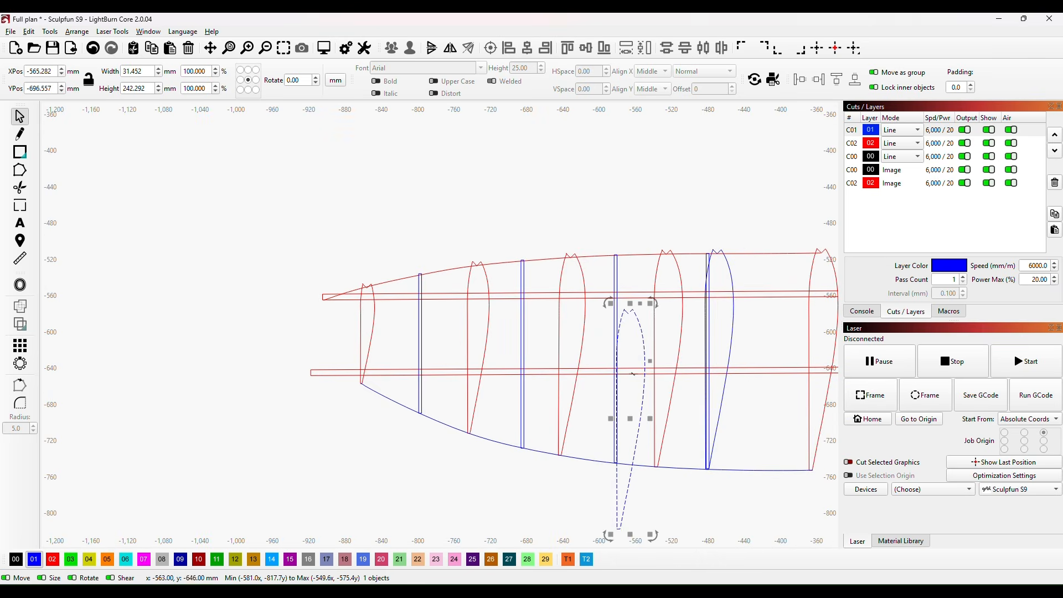
pyautogui.moveTo(631, 420); pyautogui.dragTo(623, 367)
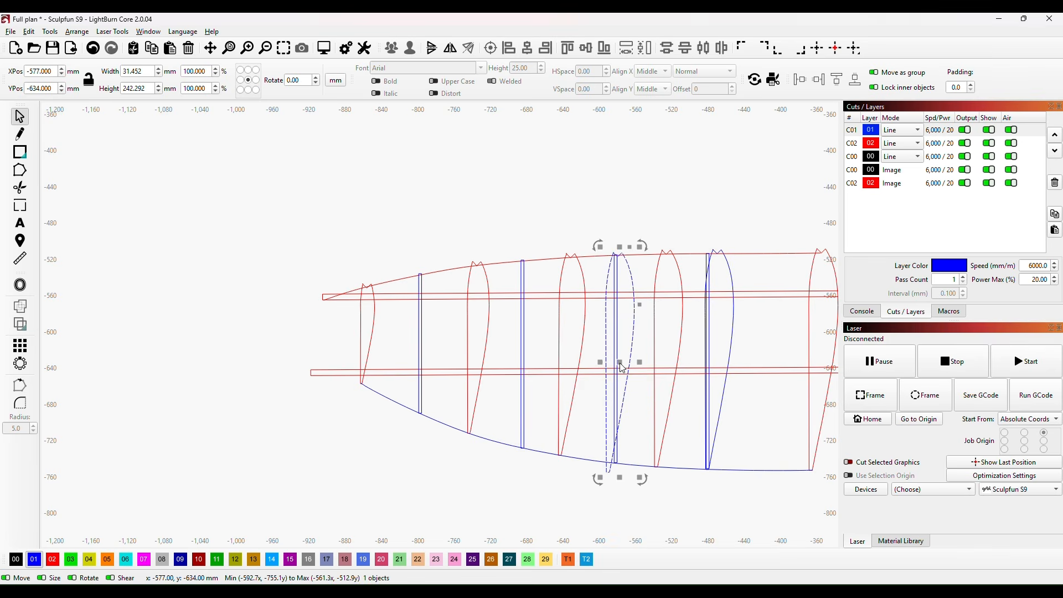
pyautogui.scroll(5, 629, 285)
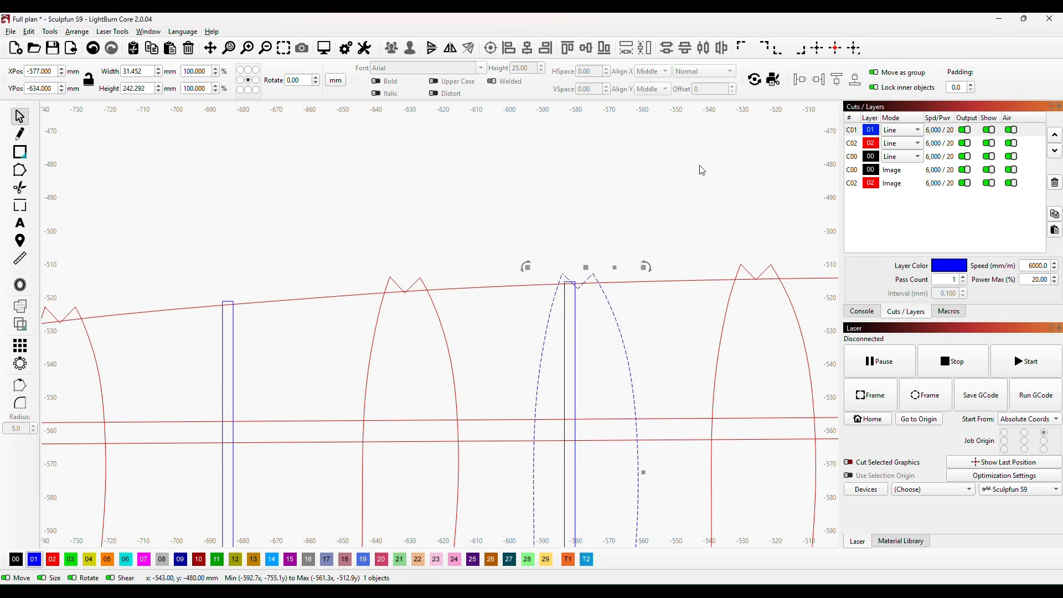
# - Nudge the rib copy to X -579.4, Y -632.8 so its nose notch centres on the leading end of the strip between ribs 3 and 2
pyautogui.press('Left')
pyautogui.press('Left')
pyautogui.press('Left')
pyautogui.hotkey('ctrl', 'Right')
pyautogui.hotkey('ctrl', 'Right')
pyautogui.hotkey('ctrl', 'Right')
pyautogui.hotkey('ctrl', 'Right')
pyautogui.hotkey('ctrl', 'Right')
pyautogui.hotkey('ctrl', 'Right')
pyautogui.hotkey('ctrl', 'Up')
pyautogui.hotkey('ctrl', 'Up')
pyautogui.hotkey('ctrl', 'Up')
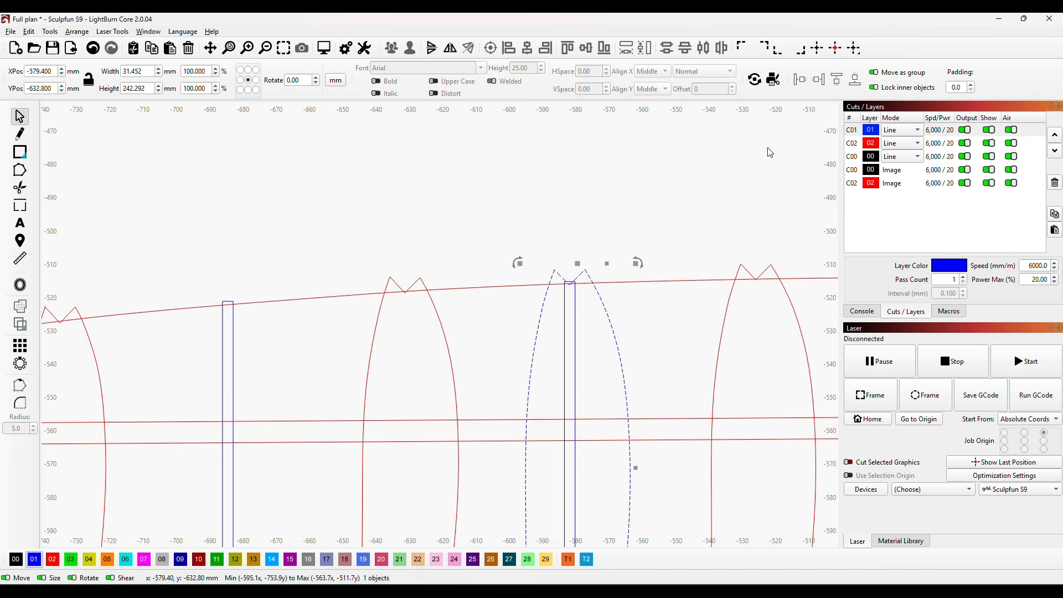
# - Line up the rib copy's straight edge with the strip between ribs 3 and 2 and shrink it to about 30.3 by 233.5 mm to meet the trailing-edge line
pyautogui.scroll(-2, 778, 156)
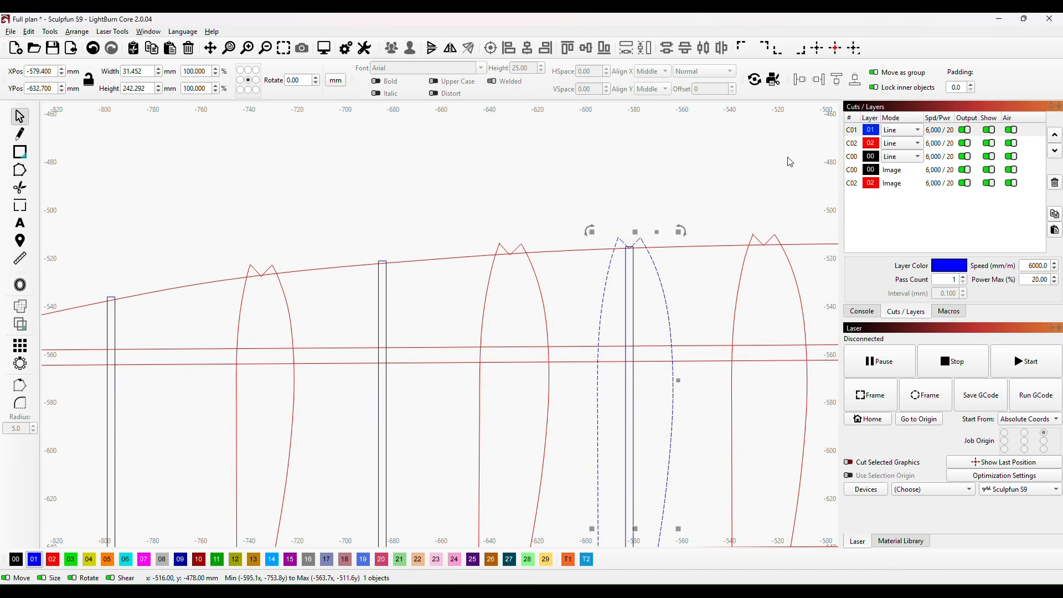
pyautogui.scroll(-1, 819, 123)
pyautogui.moveTo(819, 124); pyautogui.dragTo(681, 16)
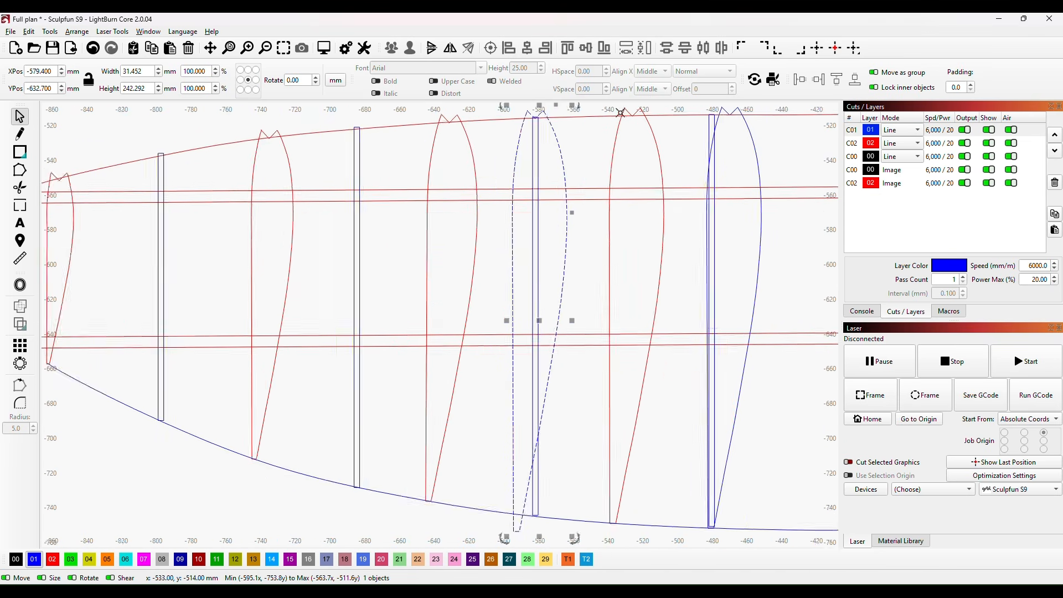
pyautogui.scroll(-3, 620, 116)
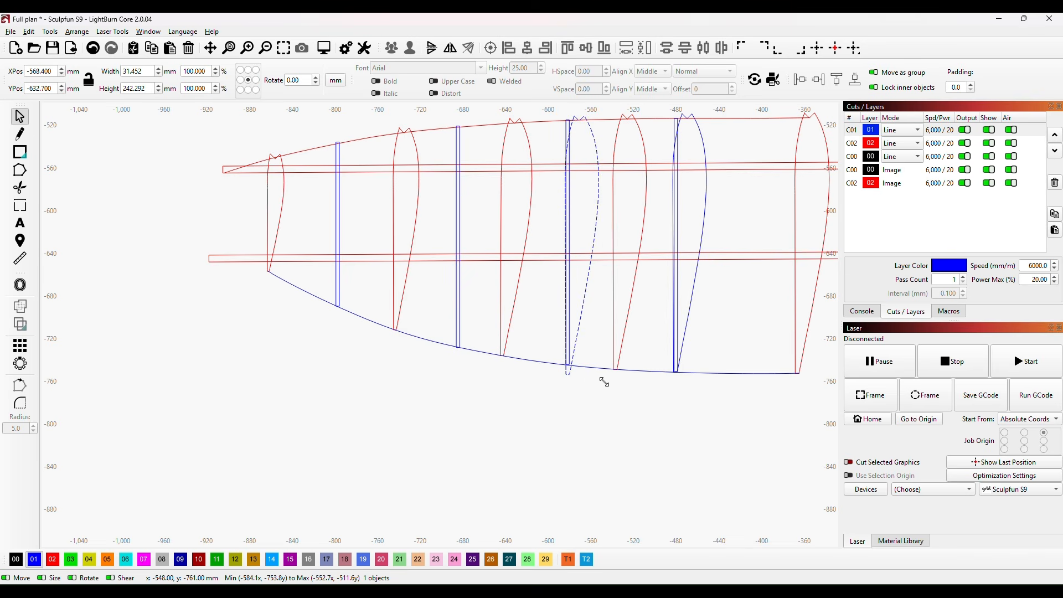
pyautogui.moveTo(605, 377); pyautogui.dragTo(603, 373)
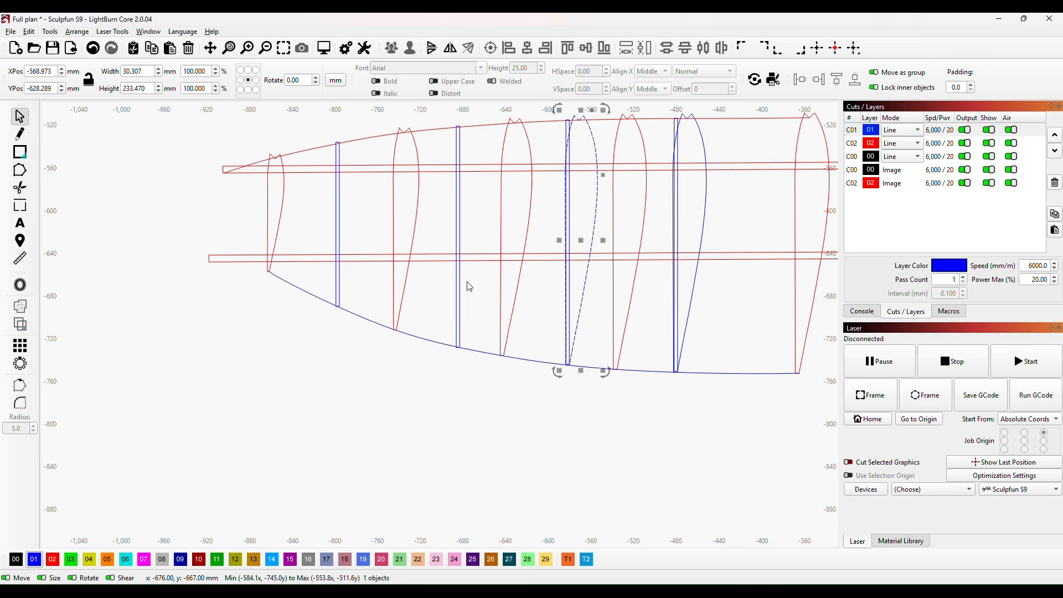
# - Paste a copy of the resized rib outline and place it over the strip between ribs 4 and 3, at about X -683, Y -636
pyautogui.hotkey('ctrl', 'v')
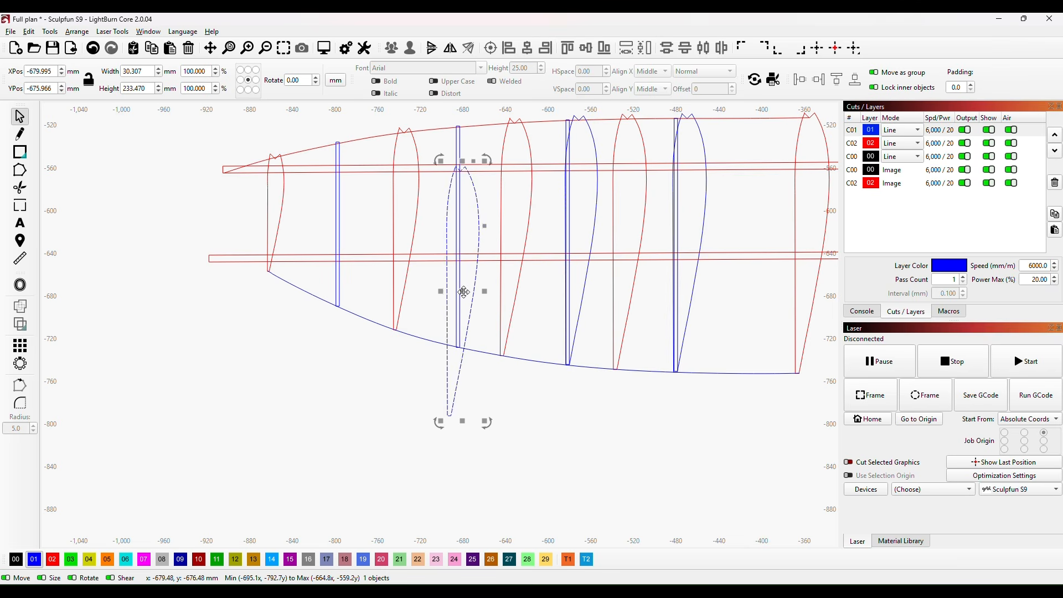
pyautogui.moveTo(462, 294); pyautogui.dragTo(463, 255)
pyautogui.scroll(3, 464, 255)
pyautogui.moveTo(481, 185); pyautogui.dragTo(547, 462)
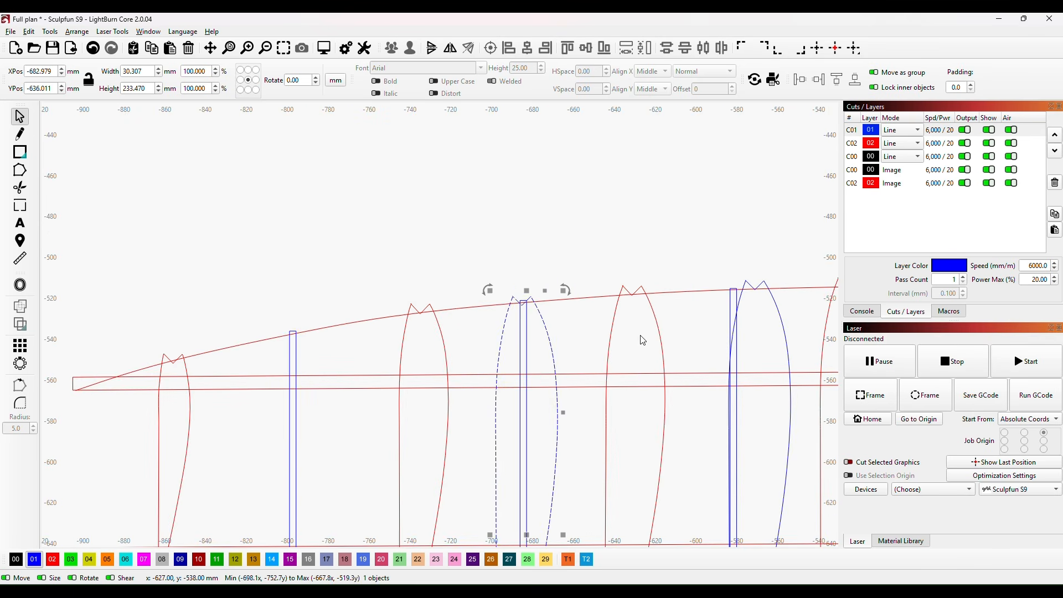
# - Nudge the rib copy between ribs 4 and 3 to X -682.2, Y -635.2 so its nose notch centres on the strip's leading end
pyautogui.press('Right')
pyautogui.press('Right')
pyautogui.press('Right')
pyautogui.press('Right')
pyautogui.press('Right')
pyautogui.press('Right')
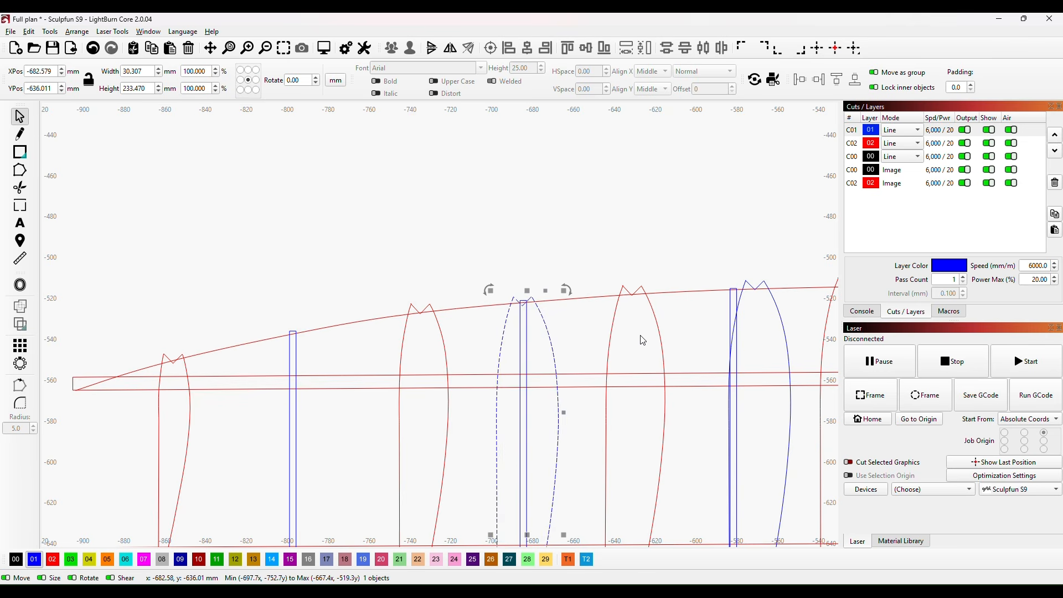
pyautogui.press('Right')
pyautogui.press('Right')
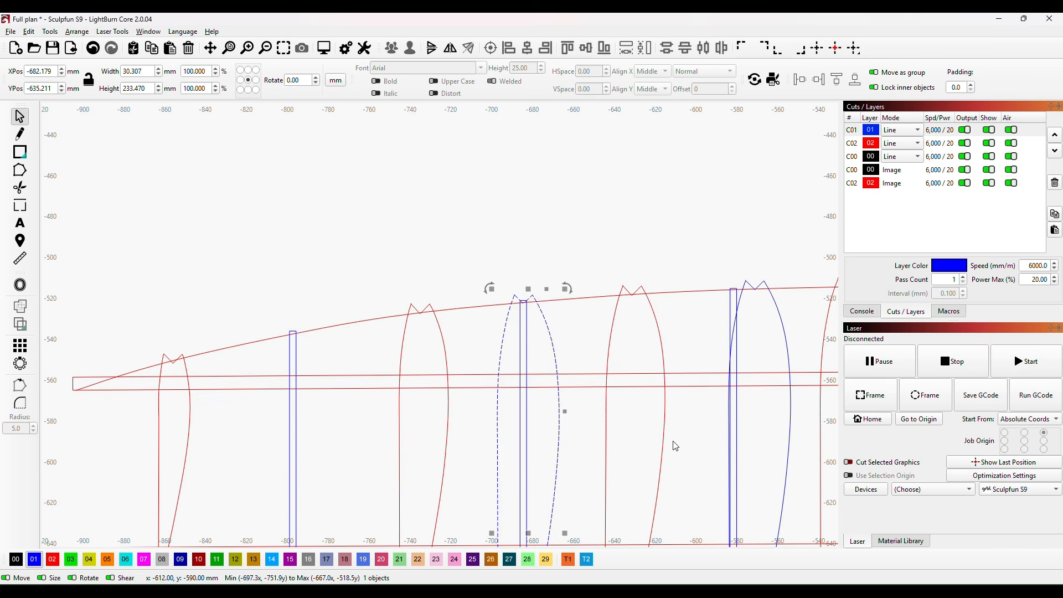
pyautogui.scroll(-3, 676, 439)
pyautogui.moveTo(681, 447); pyautogui.dragTo(551, 251)
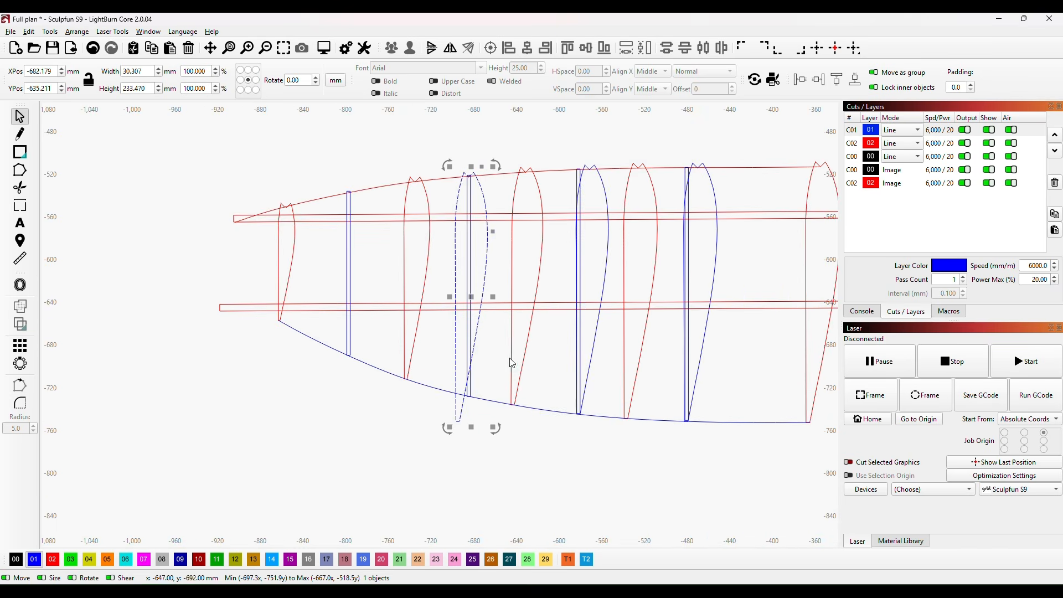
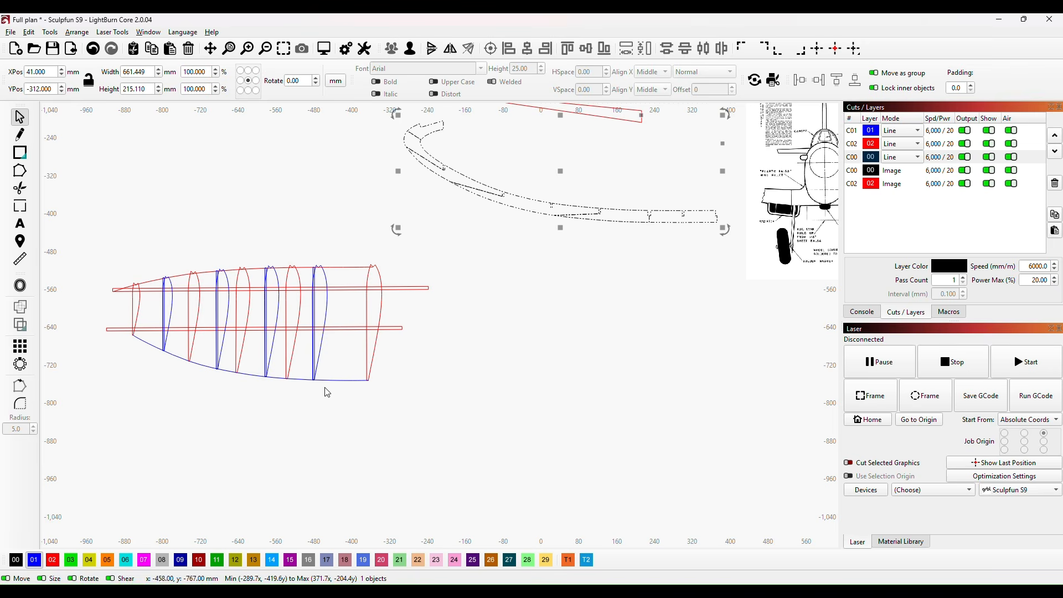
# - Move the black trailing-edge outline group onto the wing plan, at X 829, Y -54
pyautogui.click(505, 242)
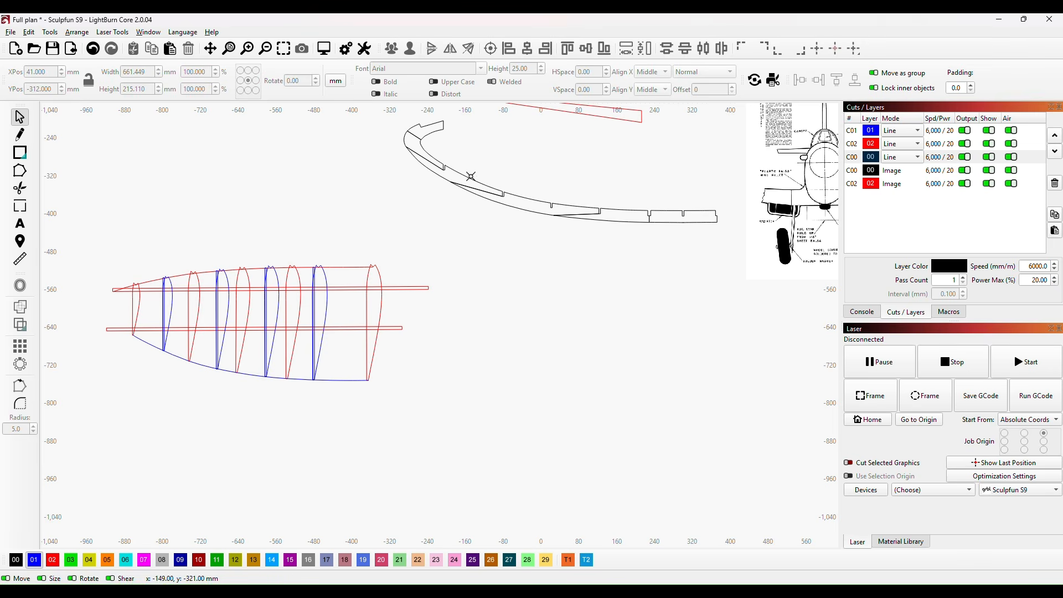
pyautogui.click(539, 203)
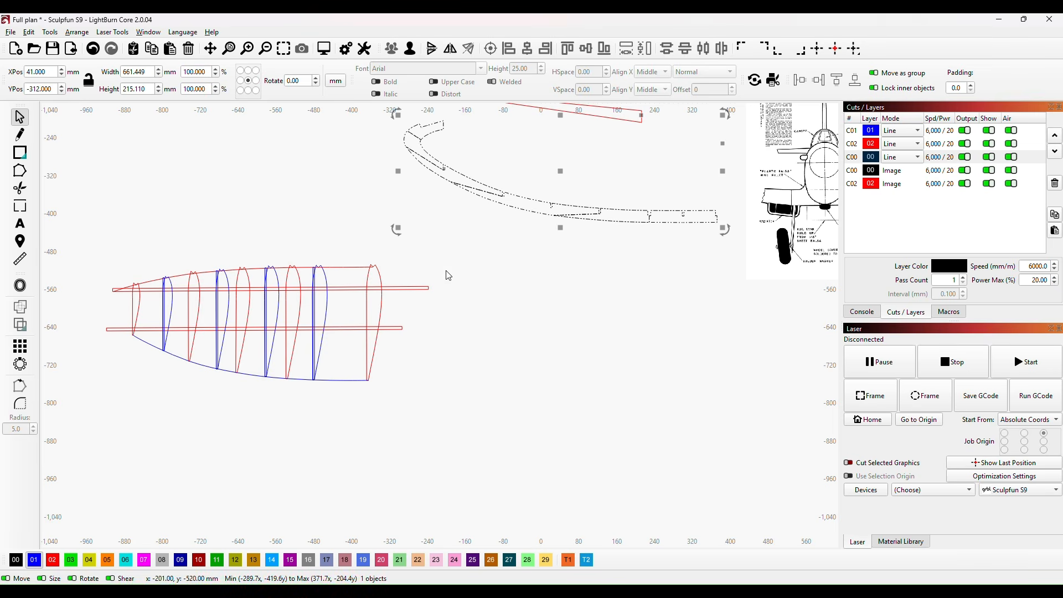
pyautogui.scroll(-3, 690, 280)
pyautogui.moveTo(744, 304); pyautogui.dragTo(441, 351)
pyautogui.scroll(3, 455, 304)
pyautogui.moveTo(237, 246); pyautogui.dragTo(555, 149)
pyautogui.scroll(2, 567, 228)
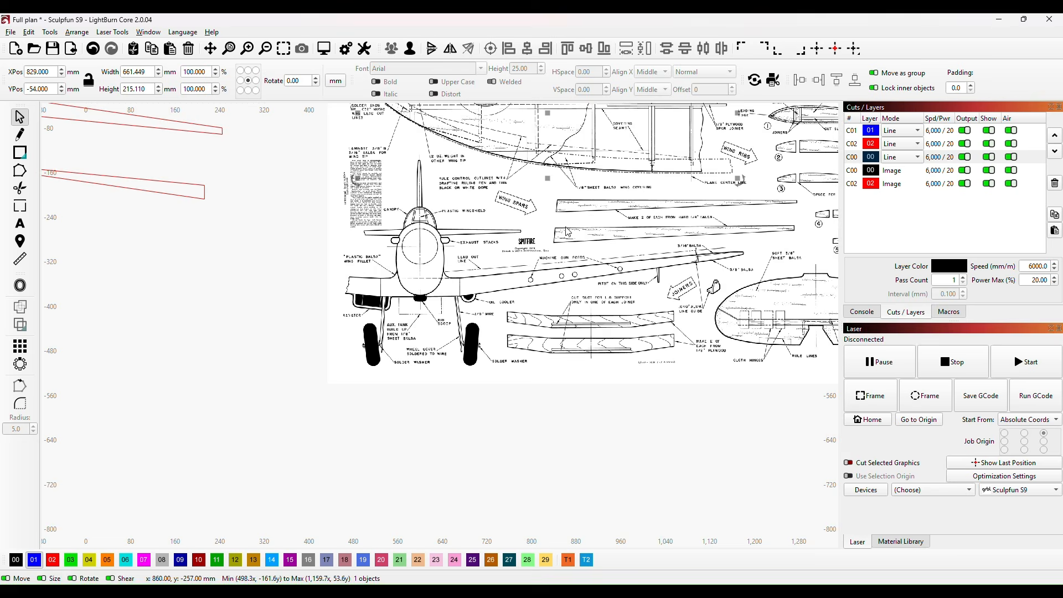
# - Assign the trailing-edge outline group to blue layer 01 and nudge it to X 828, Y -51.8 to match the plan's wing edge
pyautogui.moveTo(591, 212); pyautogui.dragTo(522, 424)
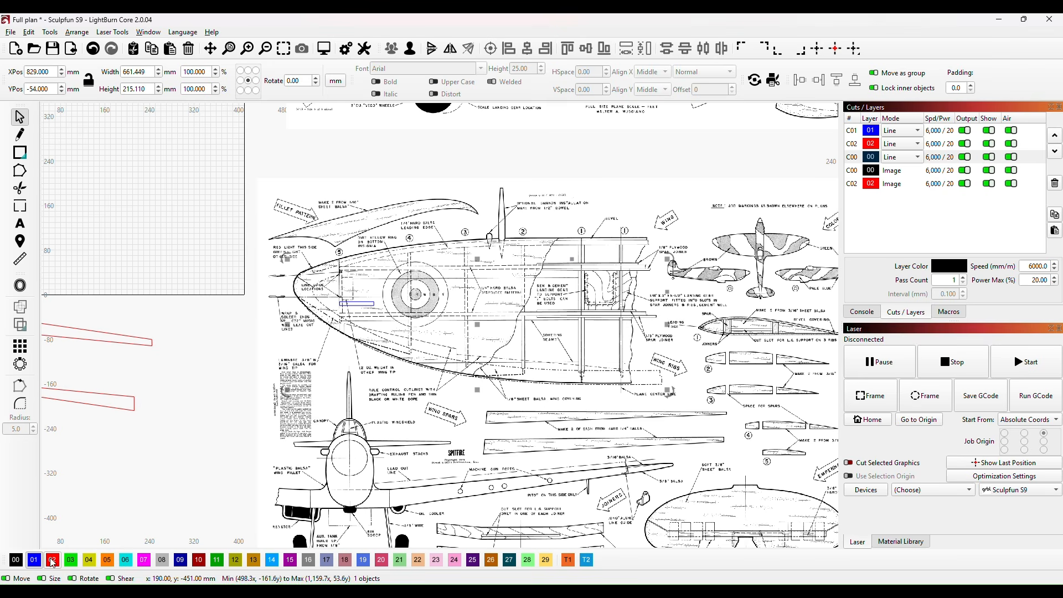
pyautogui.click(34, 562)
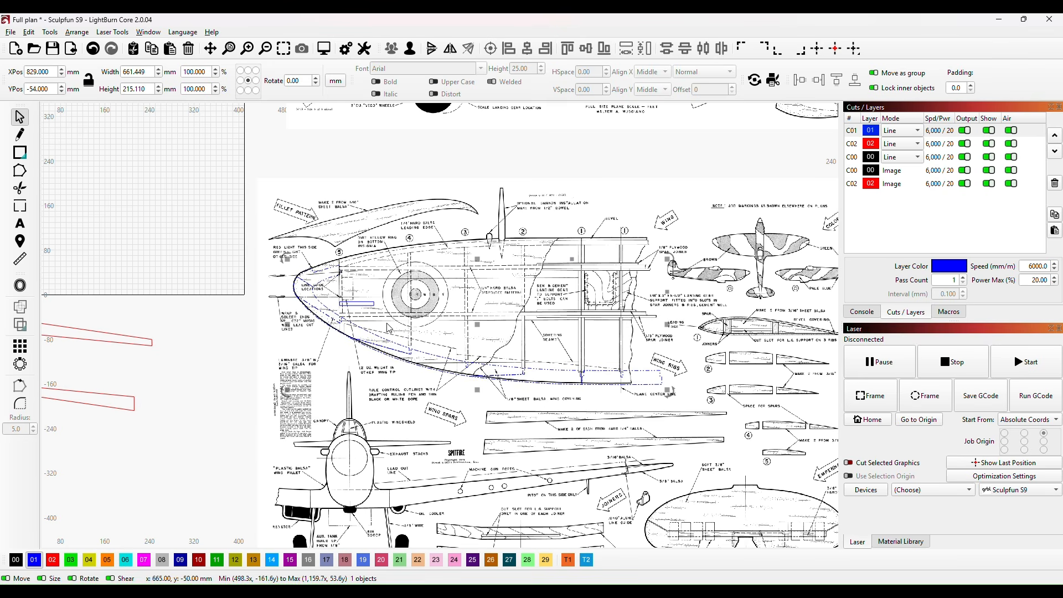
pyautogui.scroll(2, 447, 345)
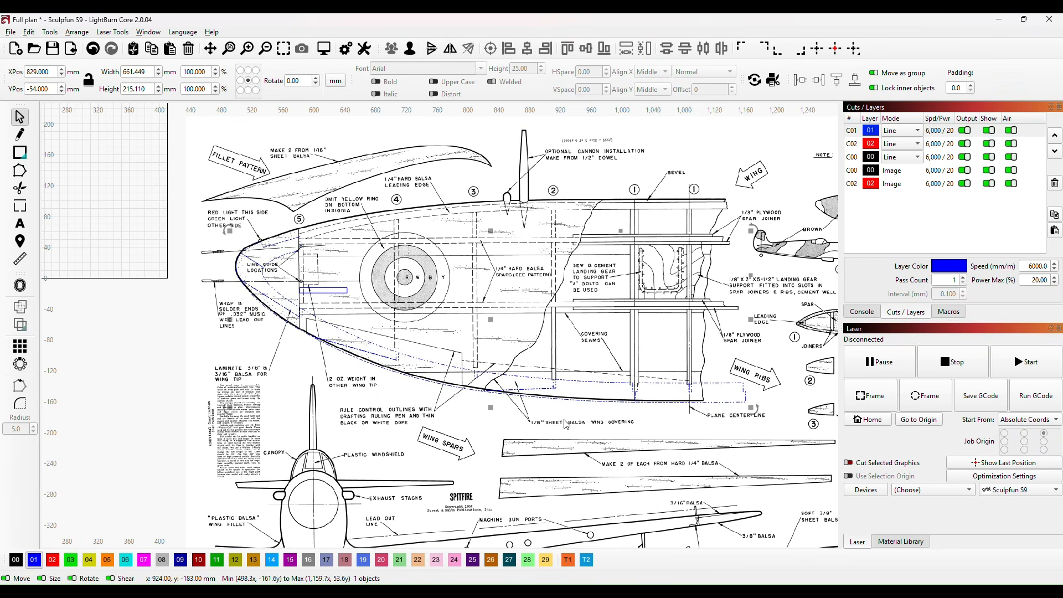
pyautogui.press('Up')
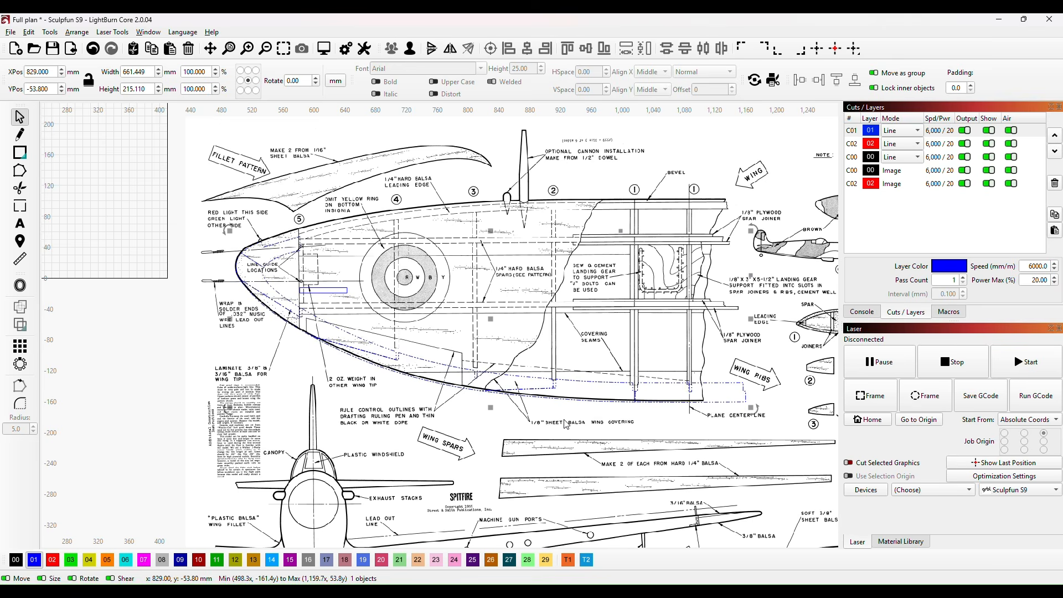
pyautogui.press('Up')
pyautogui.press('Up')
pyautogui.press('Left')
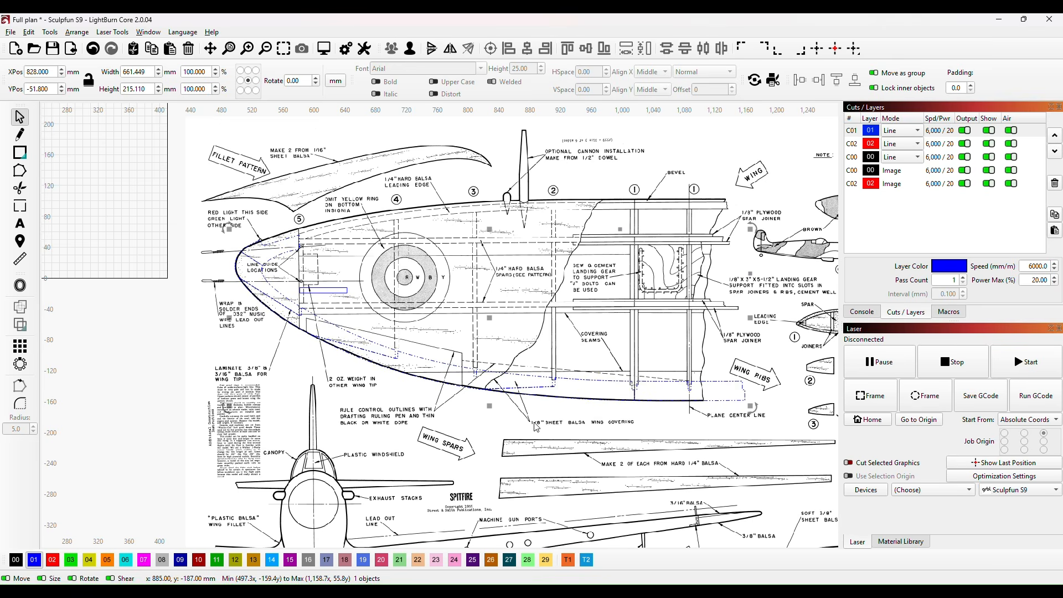
# - Group the blue trailing-edge line with the four blue intermediate rib strips of the traced wing
pyautogui.scroll(-5, 535, 426)
pyautogui.moveTo(370, 492); pyautogui.dragTo(517, 342)
pyautogui.scroll(-5, 349, 434)
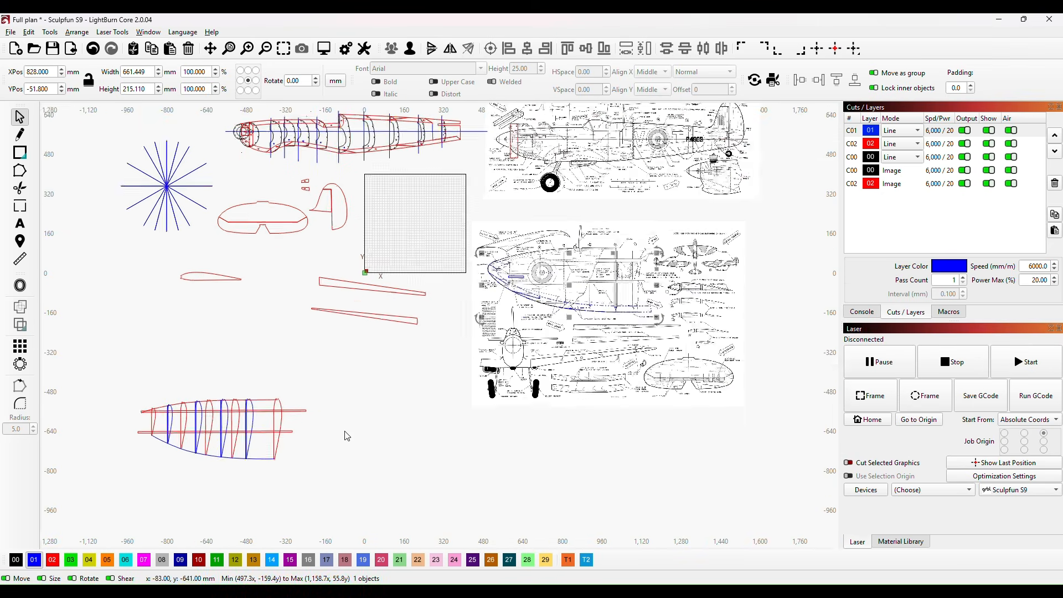
pyautogui.moveTo(368, 430); pyautogui.dragTo(484, 380)
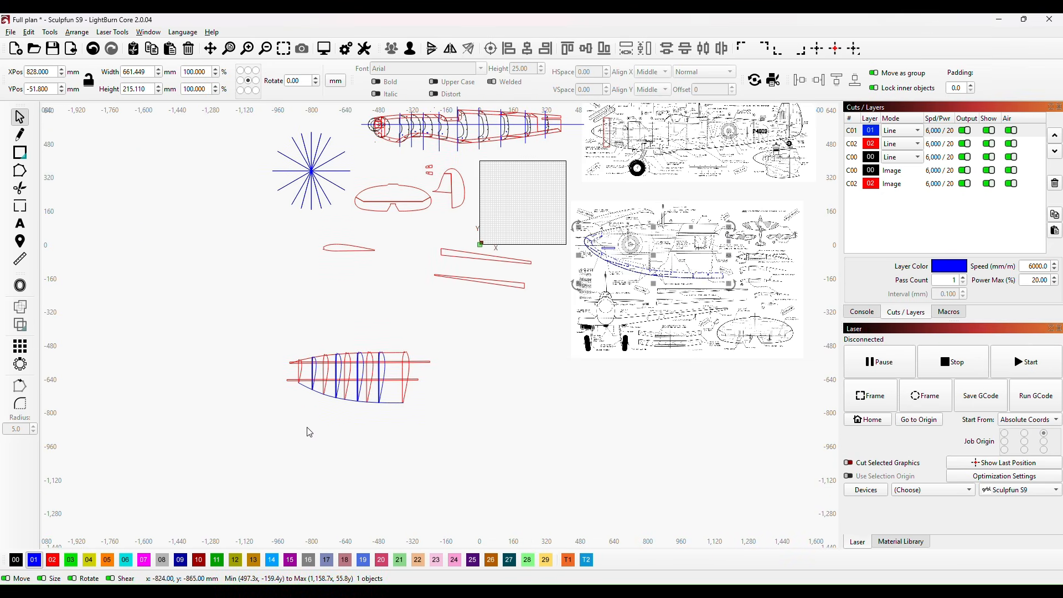
pyautogui.click(324, 395)
pyautogui.scroll(4, 326, 427)
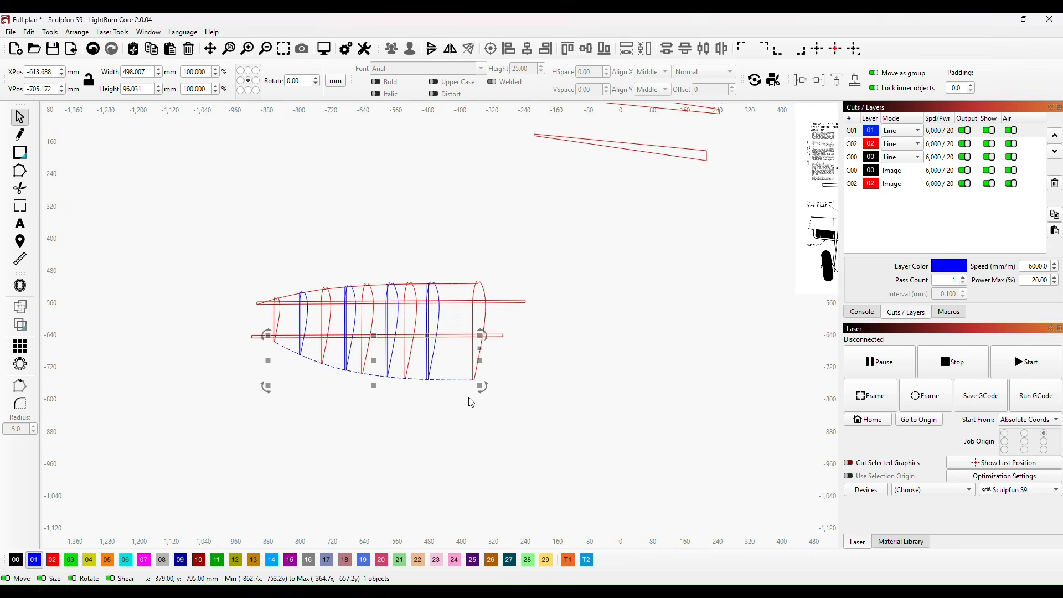
pyautogui.keyDown('shift'); pyautogui.click(427, 369); pyautogui.keyUp('shift')
pyautogui.keyDown('shift'); pyautogui.click(390, 348); pyautogui.keyUp('shift')
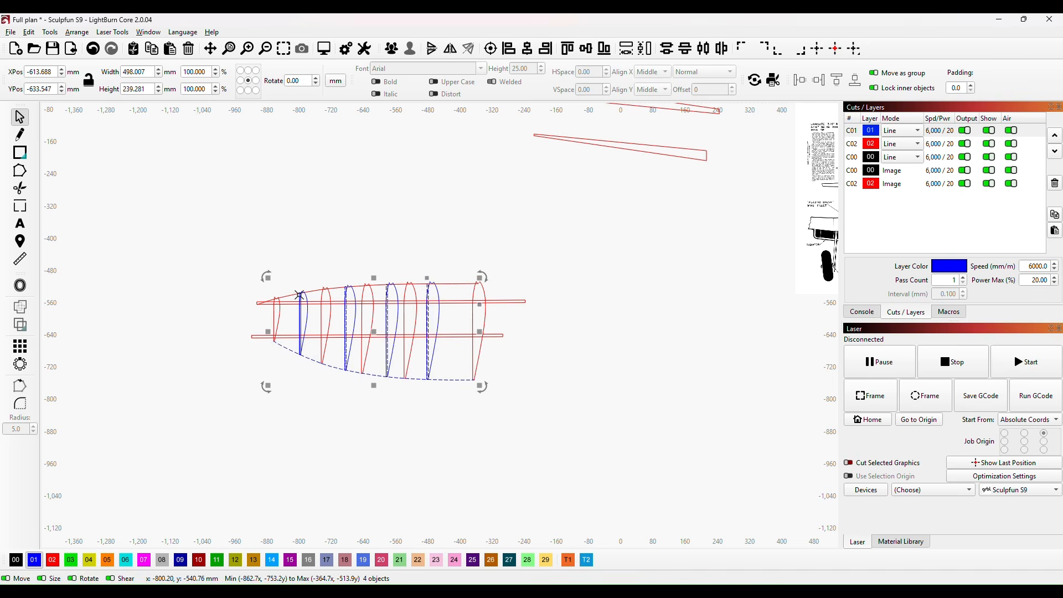
pyautogui.keyDown('shift'); pyautogui.click(388, 352); pyautogui.keyUp('shift')
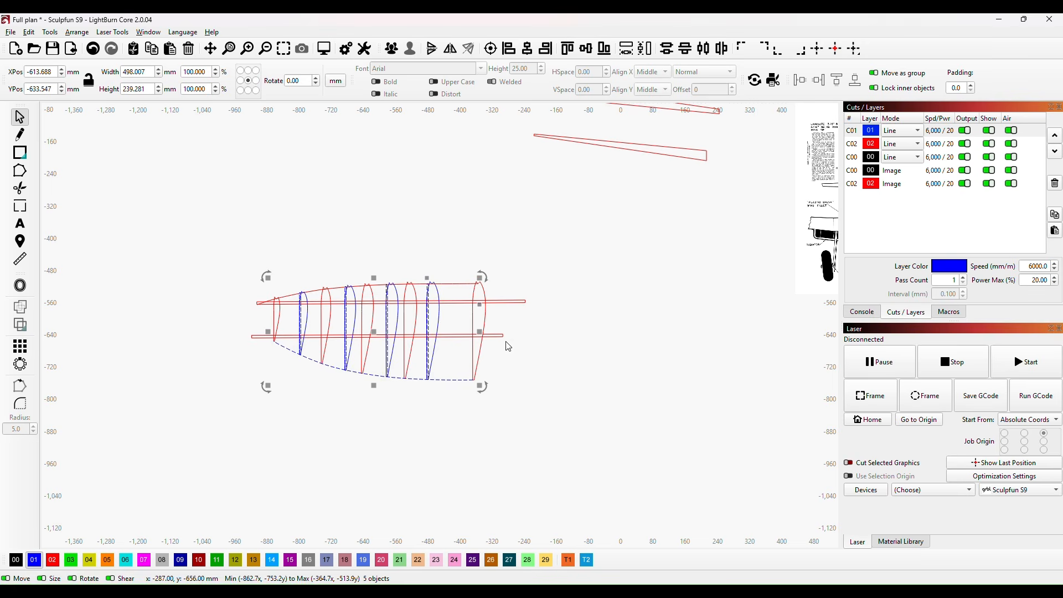
pyautogui.rightClick(527, 356)
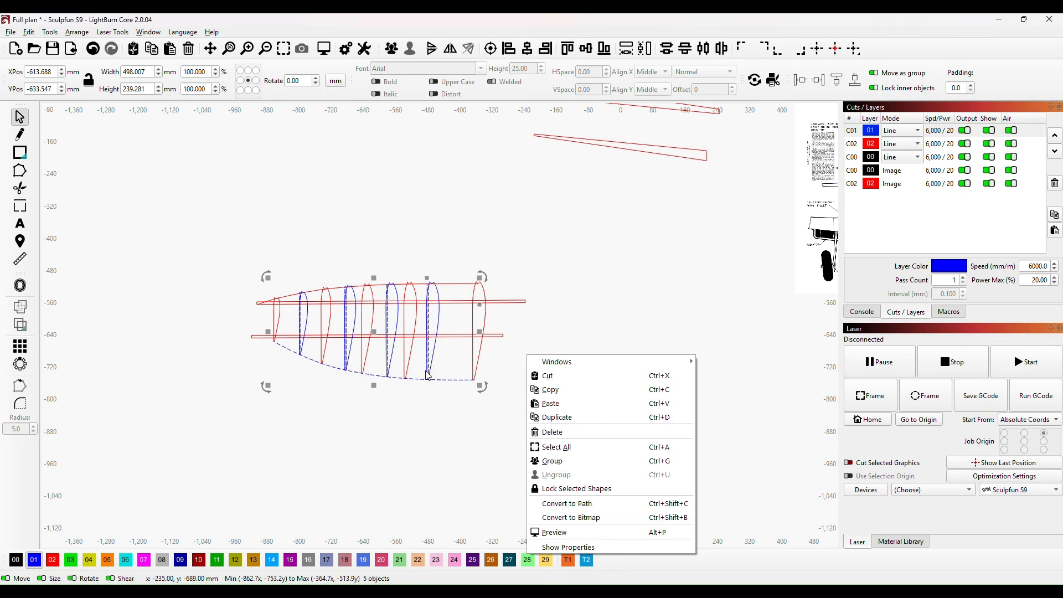
pyautogui.click(572, 464)
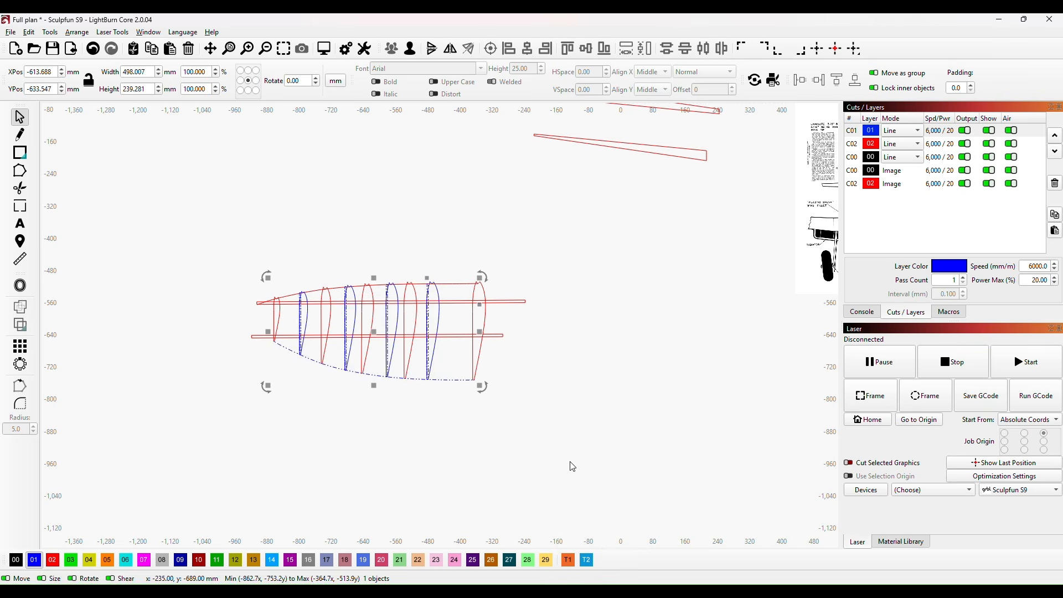
# - Move the grouped strips and trailing-edge line onto the wing plan at X 832, Y -25, aligning them with rib 5 and the centre line
pyautogui.moveTo(375, 333); pyautogui.dragTo(627, 288)
pyautogui.moveTo(707, 387); pyautogui.dragTo(302, 515)
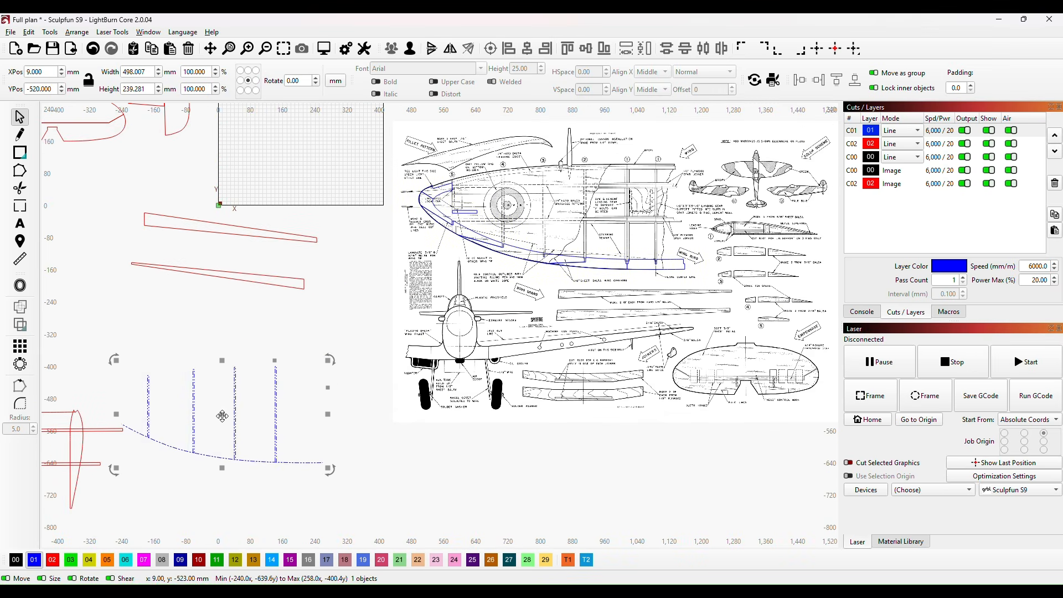
pyautogui.moveTo(226, 414); pyautogui.dragTo(556, 216)
pyautogui.scroll(5, 556, 216)
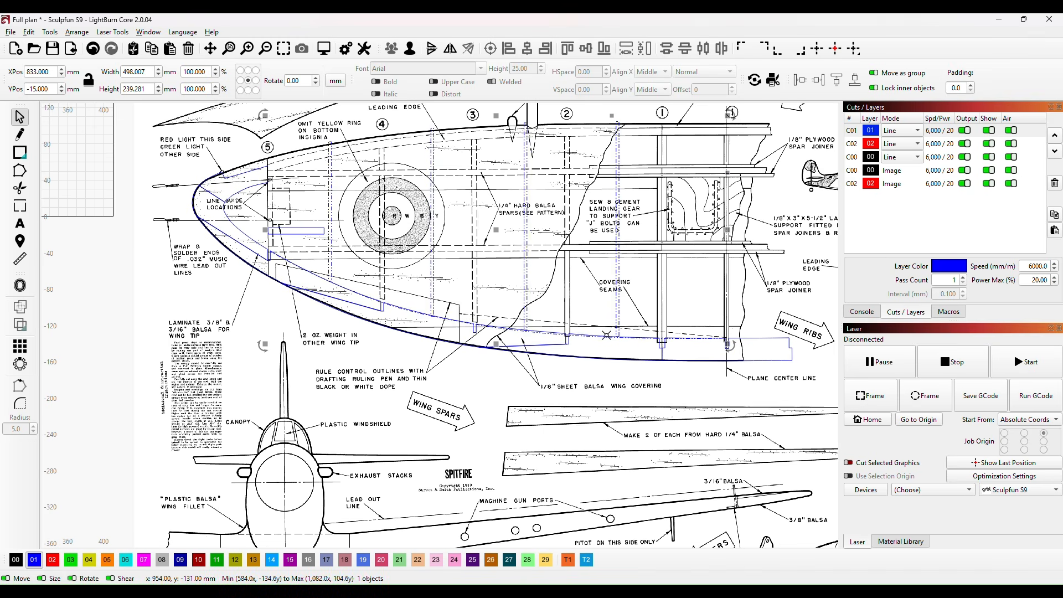
pyautogui.moveTo(495, 230); pyautogui.dragTo(497, 244)
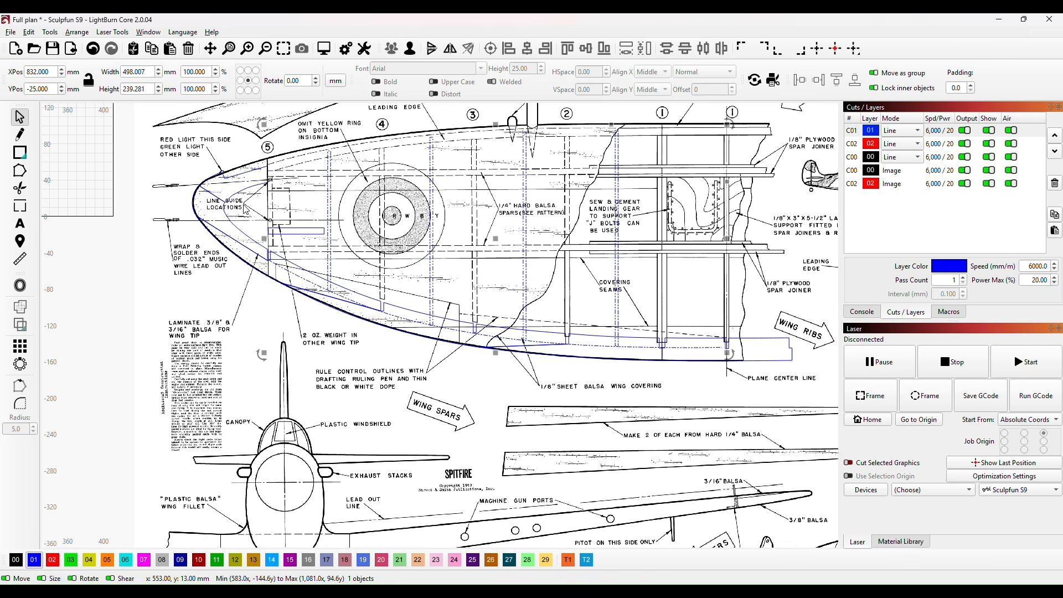
pyautogui.scroll(2, 244, 208)
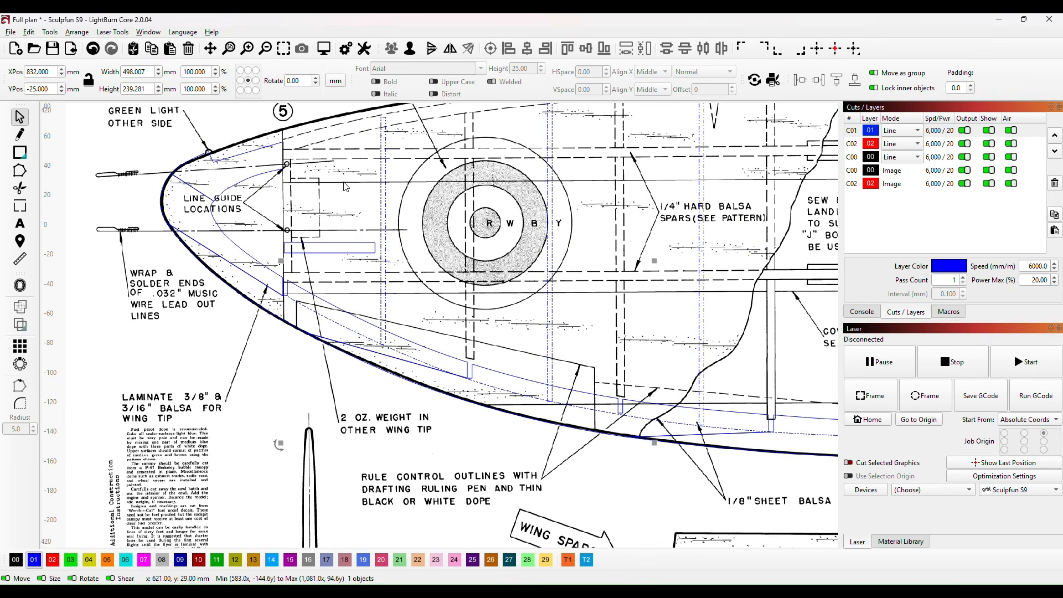
pyautogui.scroll(2, 278, 170)
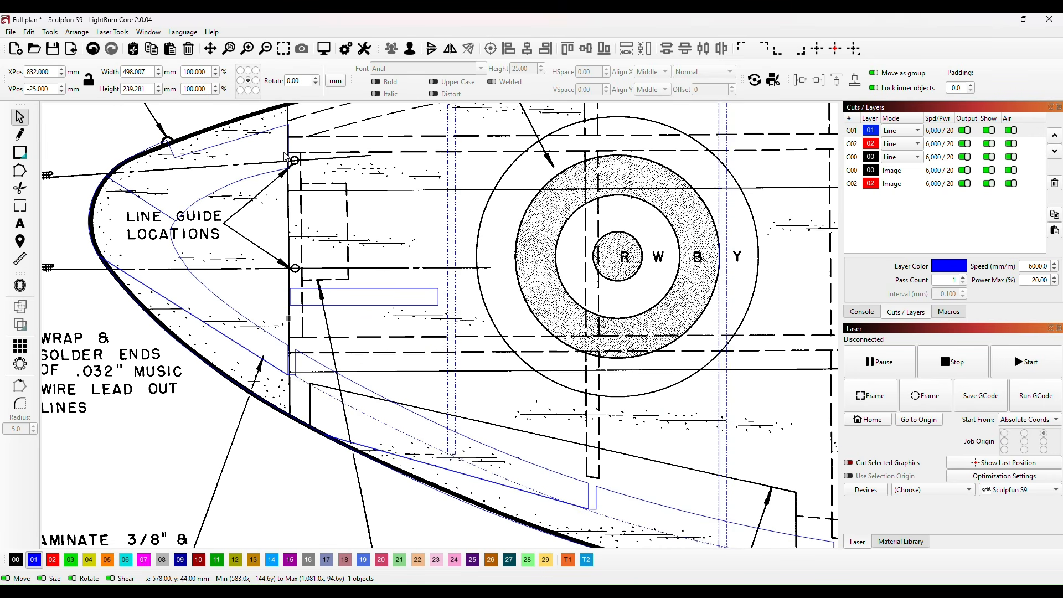
pyautogui.scroll(-5, 328, 303)
# - Move the trailing-edge outline group and the rib strip group together to the empty area below the plan, at X 126, Y -736
pyautogui.click(517, 392)
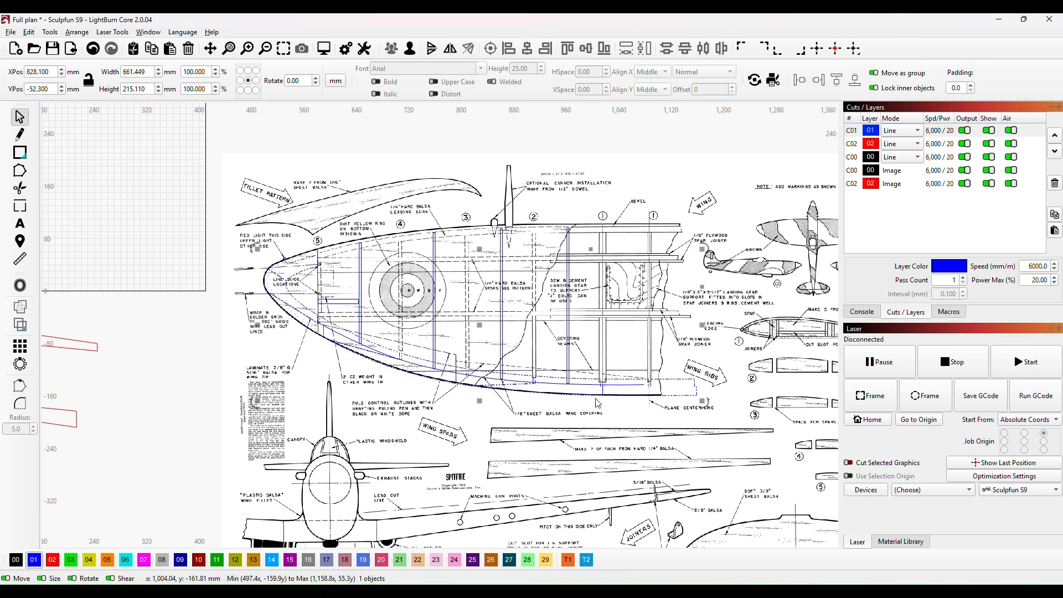
pyautogui.keyDown('shift'); pyautogui.click(567, 326); pyautogui.keyUp('shift')
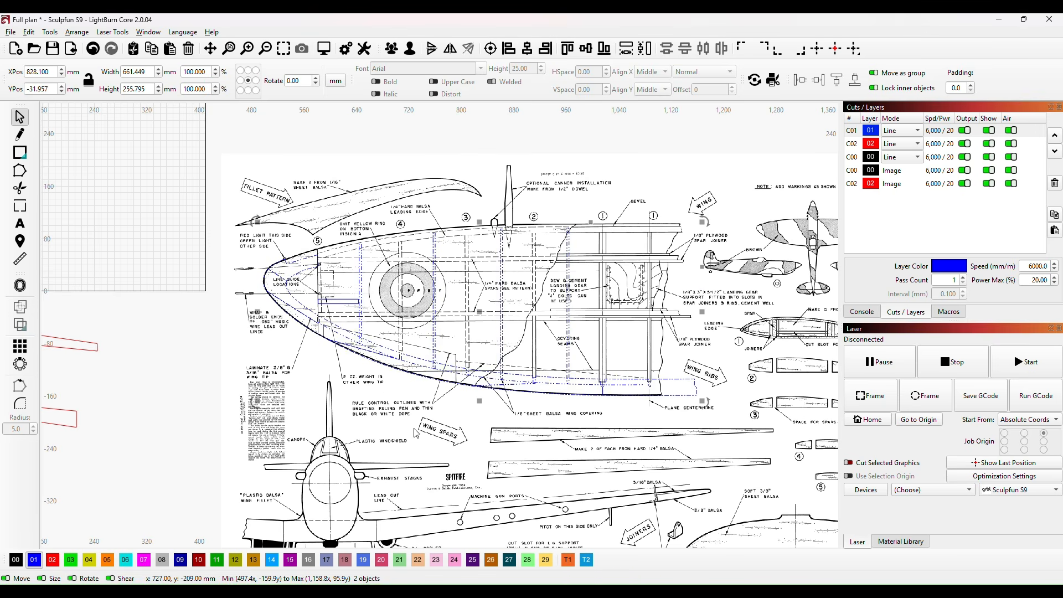
pyautogui.scroll(-4, 459, 464)
pyautogui.moveTo(457, 460); pyautogui.dragTo(629, 345)
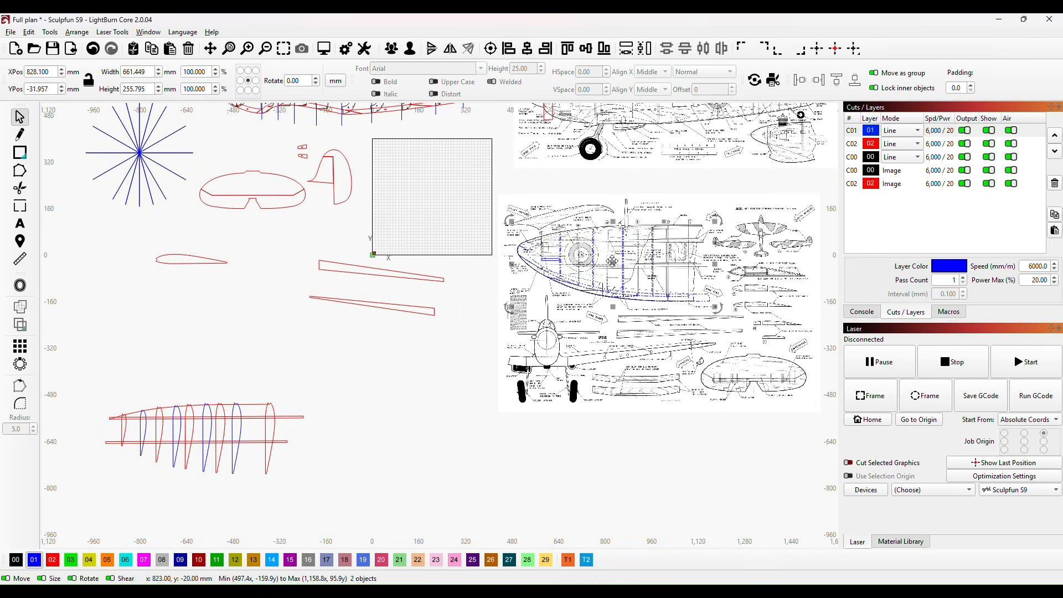
pyautogui.moveTo(612, 263); pyautogui.dragTo(412, 474)
pyautogui.scroll(5, 411, 514)
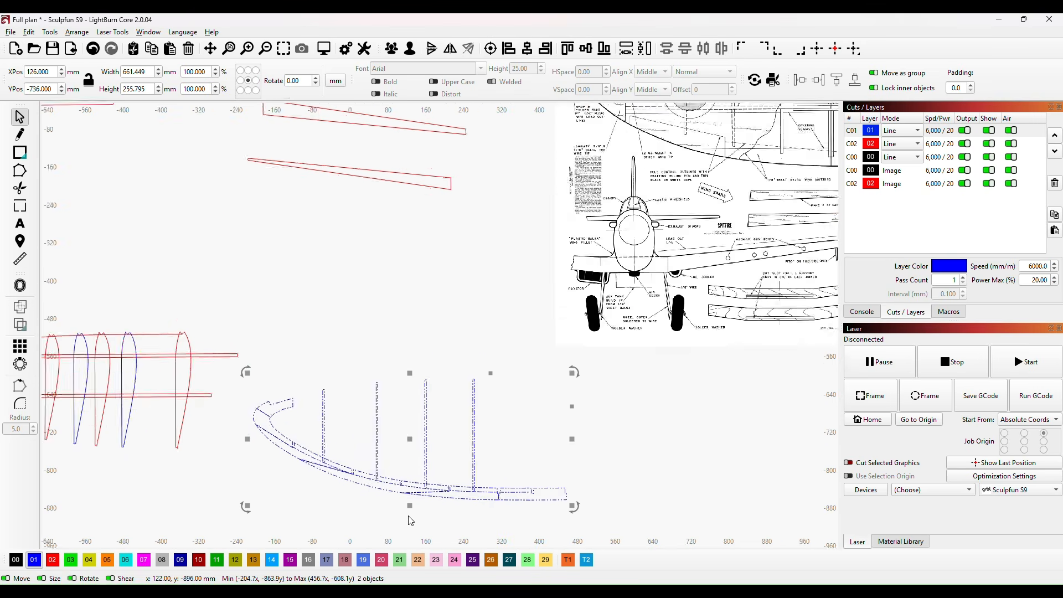
pyautogui.moveTo(521, 505); pyautogui.dragTo(551, 402)
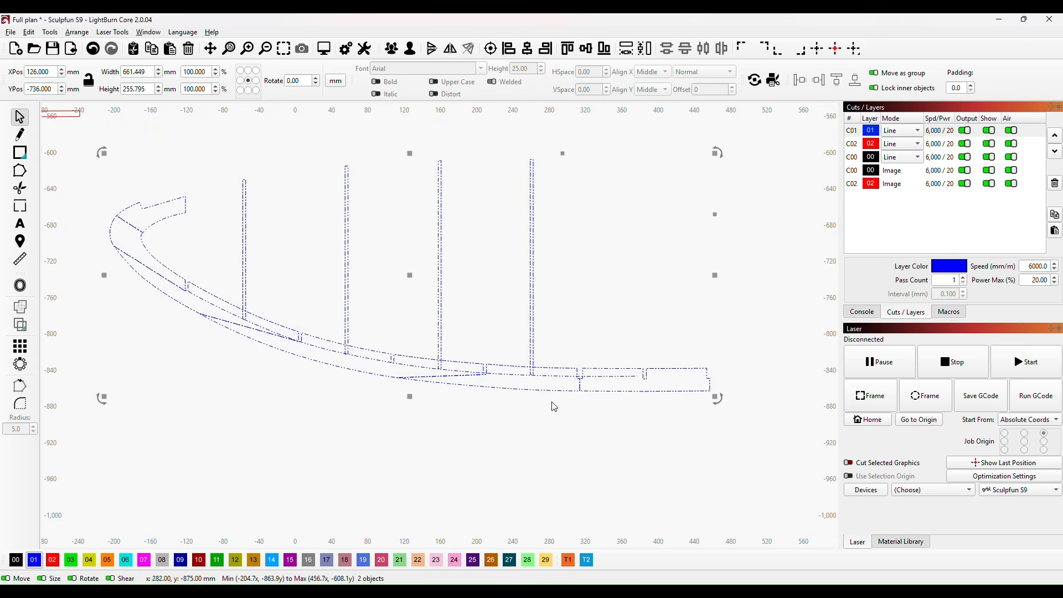
# - Ungroup the rib strips with their trailing-edge line, and ungroup the trailing-edge outline pieces
pyautogui.click(595, 312)
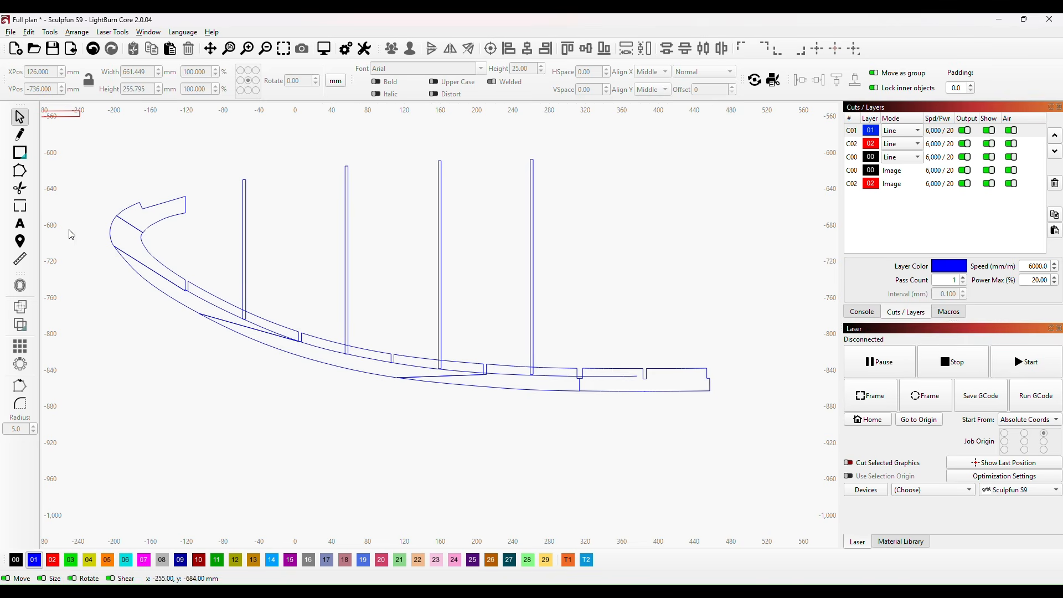
pyautogui.click(242, 264)
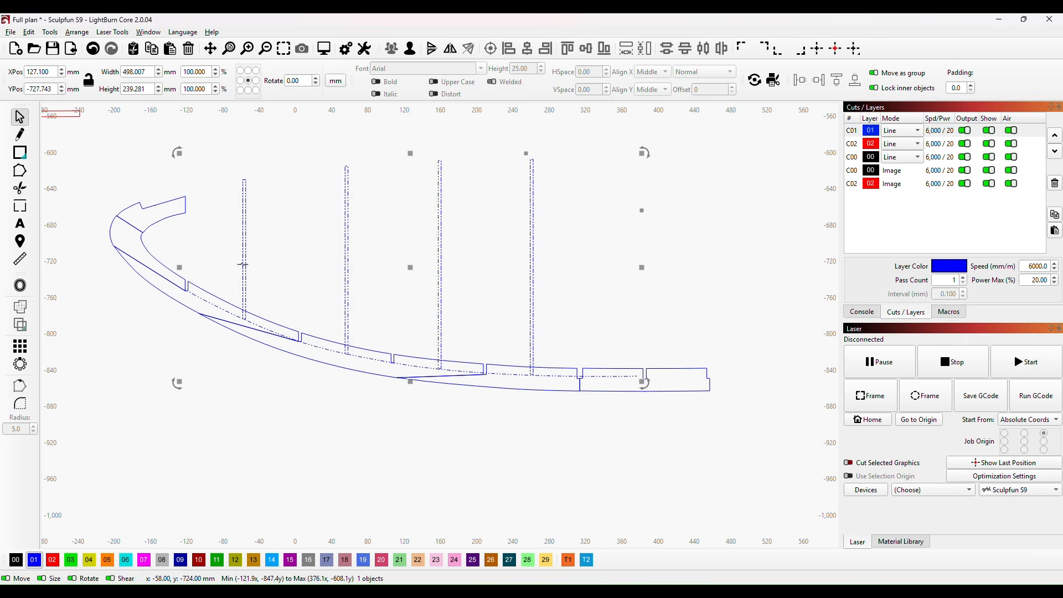
pyautogui.rightClick(241, 263)
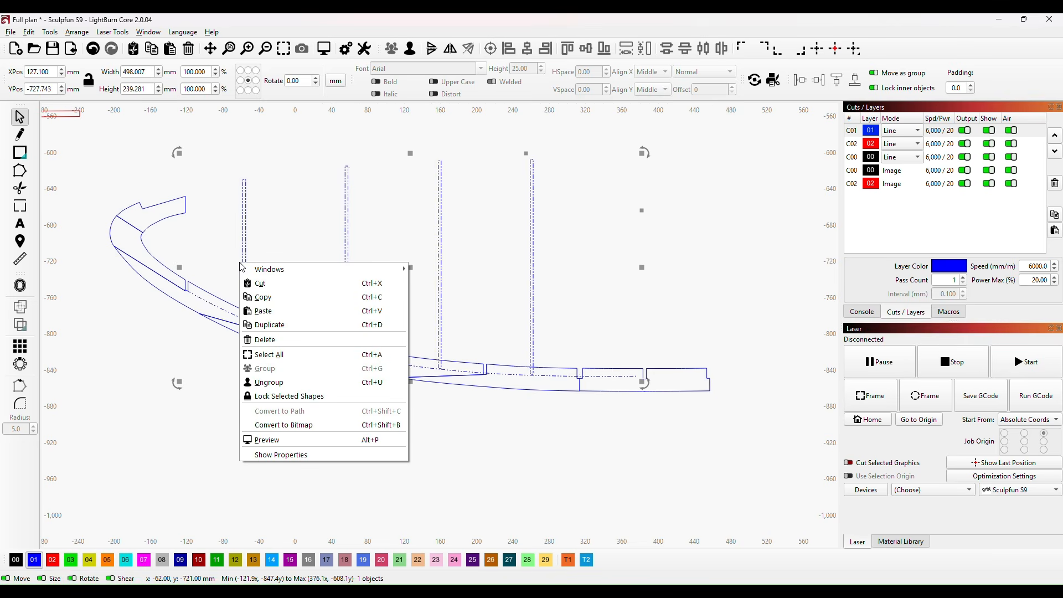
pyautogui.click(294, 383)
pyautogui.click(680, 370)
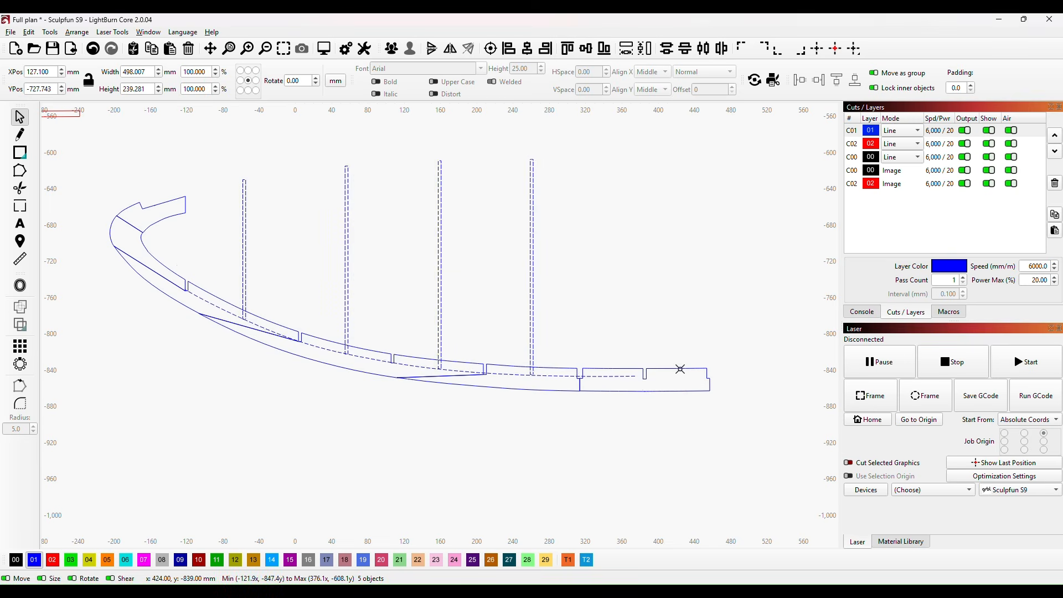
pyautogui.rightClick(682, 372)
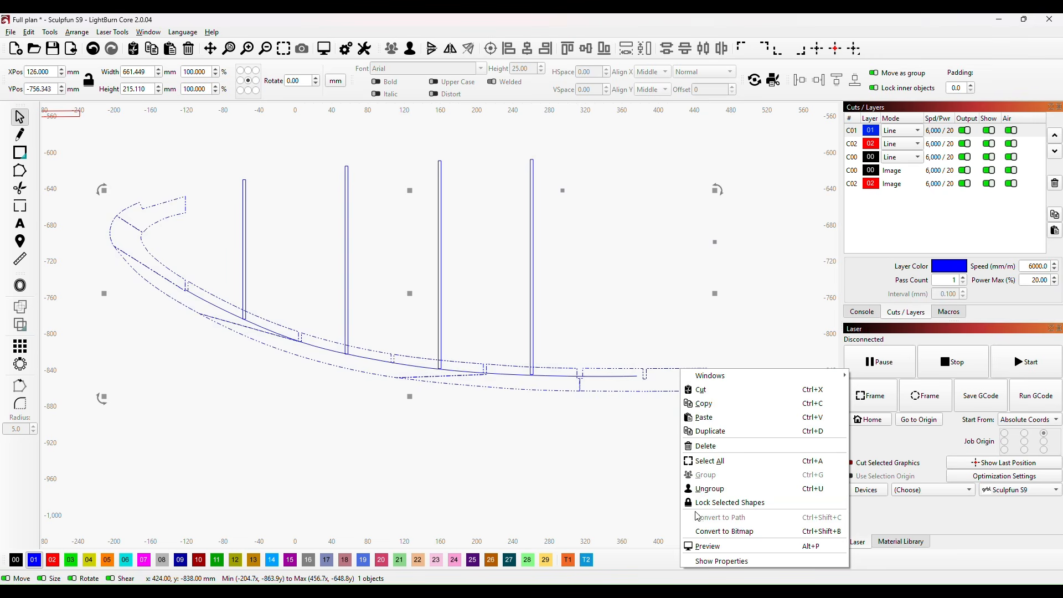
pyautogui.click(707, 489)
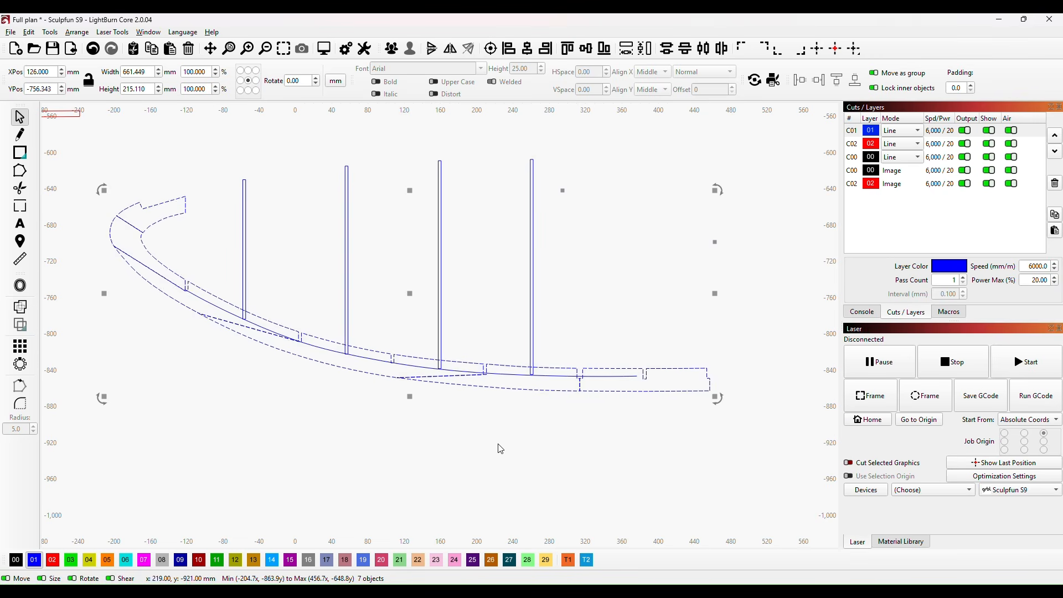
# - Trim the excess of the two rib strips nearest the wing root and the edge segments across them, leaving open notches in the trailing edge
pyautogui.scroll(3, 512, 444)
pyautogui.click(555, 423)
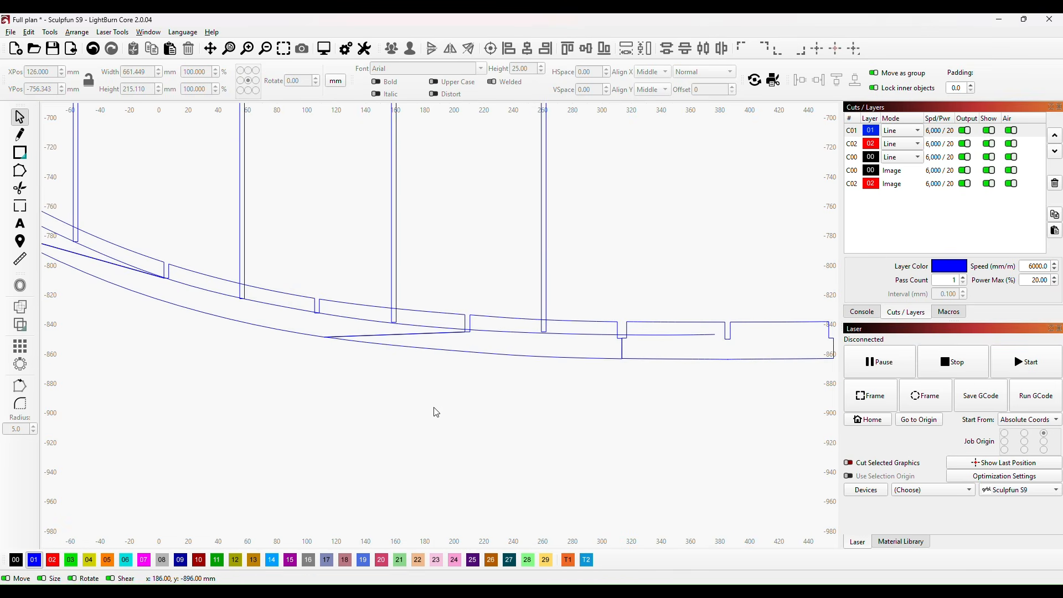
pyautogui.click(20, 189)
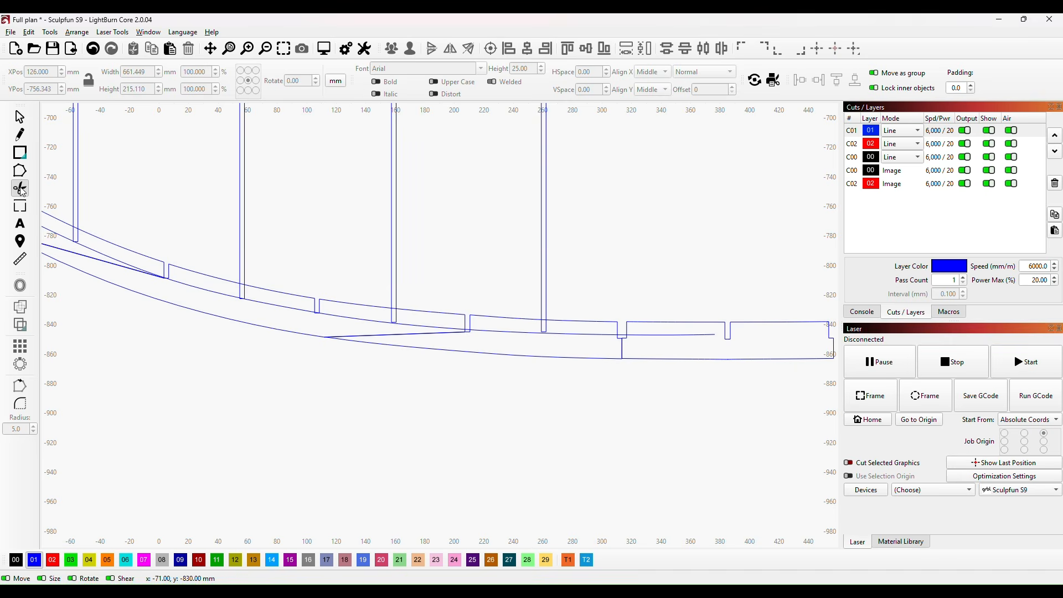
pyautogui.click(544, 272)
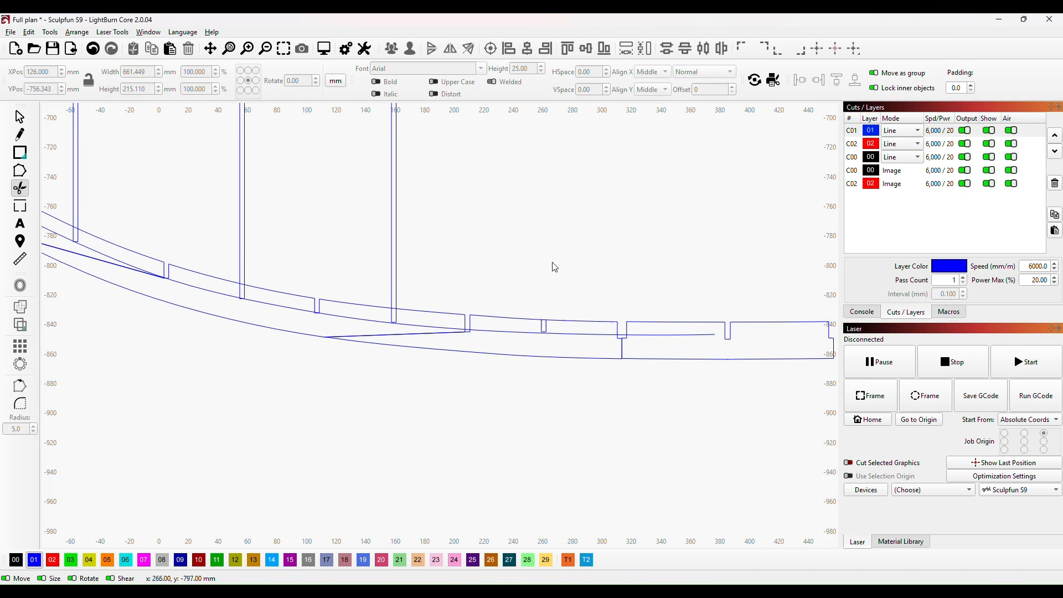
pyautogui.scroll(2, 555, 277)
pyautogui.click(546, 364)
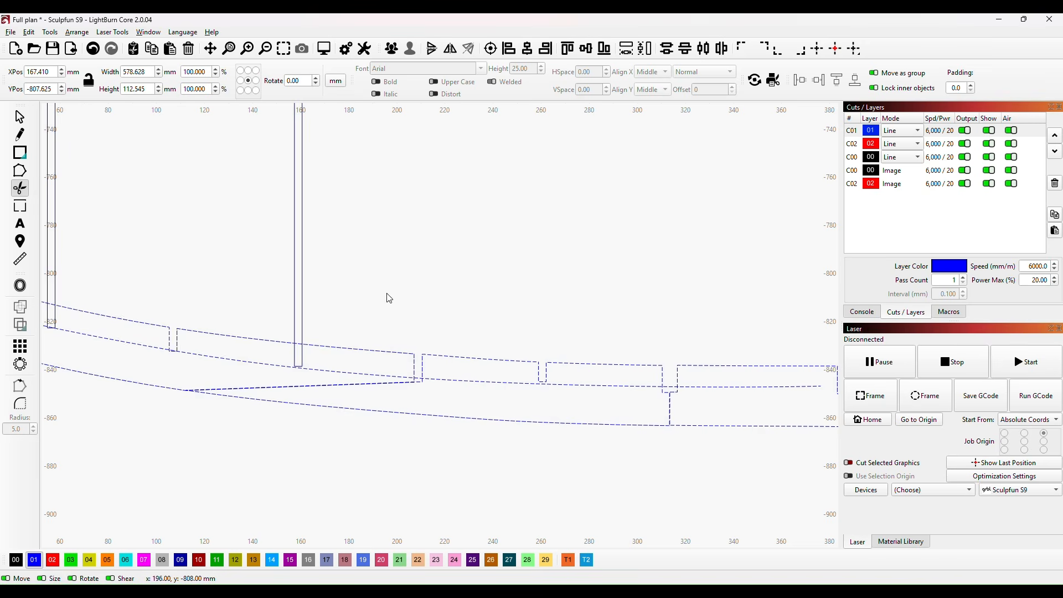
pyautogui.click(304, 287)
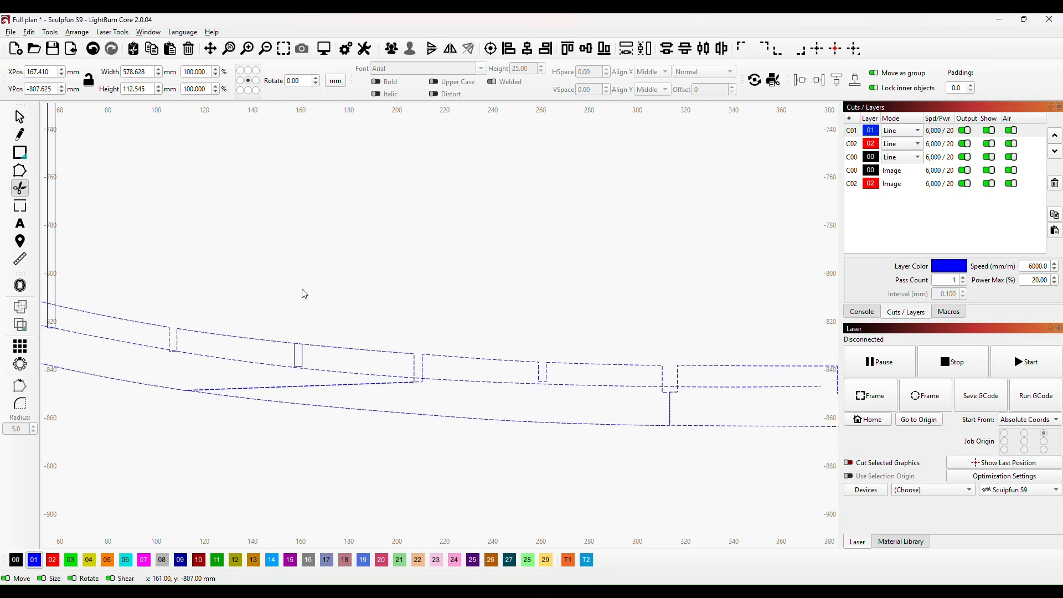
pyautogui.click(299, 345)
# - Trim the remaining two rib strips nearest the wing tip and their crossing edge segments into open notches in the trailing edge
pyautogui.scroll(-4, 342, 270)
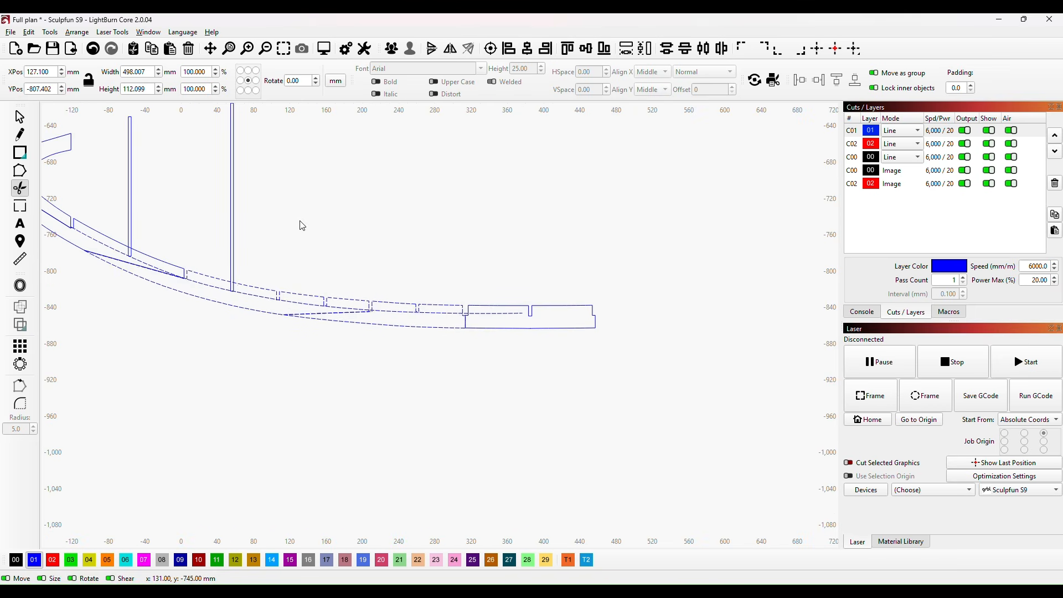
pyautogui.moveTo(262, 247); pyautogui.dragTo(477, 319)
pyautogui.scroll(2, 449, 360)
pyautogui.click(451, 335)
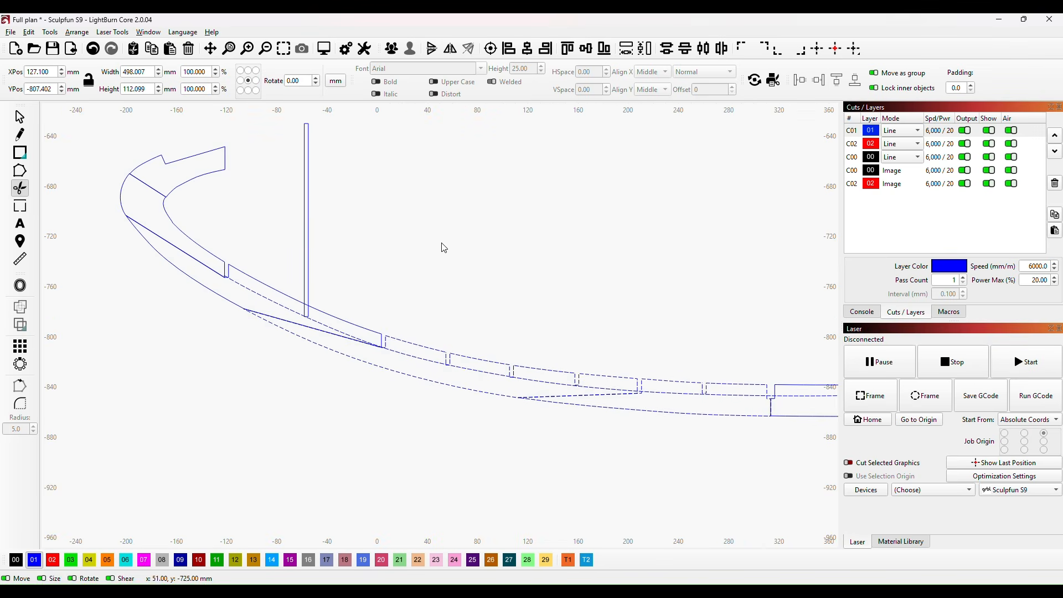
pyautogui.moveTo(396, 268); pyautogui.dragTo(515, 301)
pyautogui.click(427, 297)
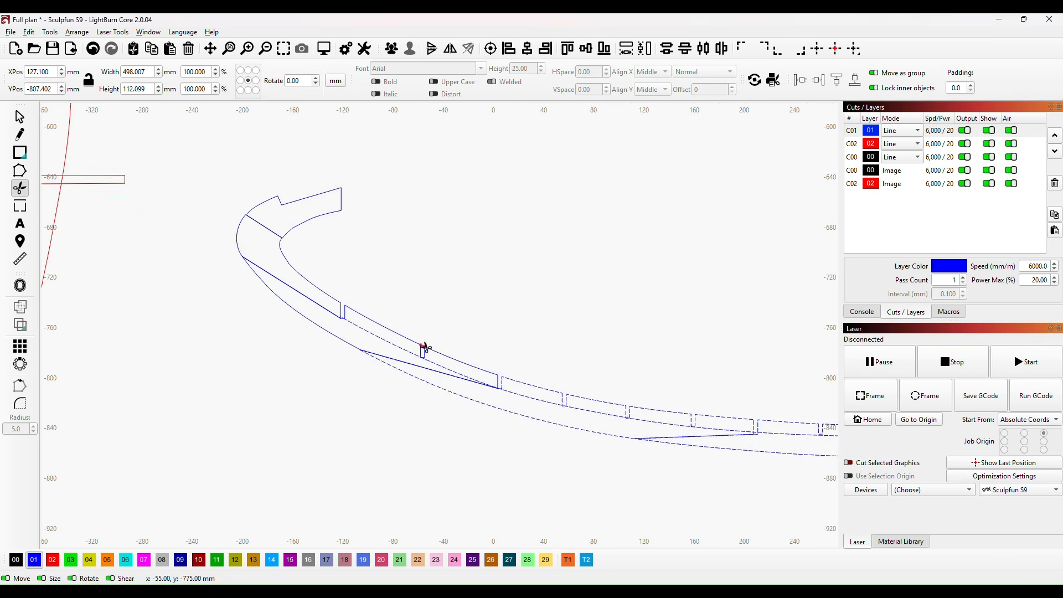
pyautogui.scroll(-5, 560, 280)
pyautogui.moveTo(666, 410); pyautogui.dragTo(557, 413)
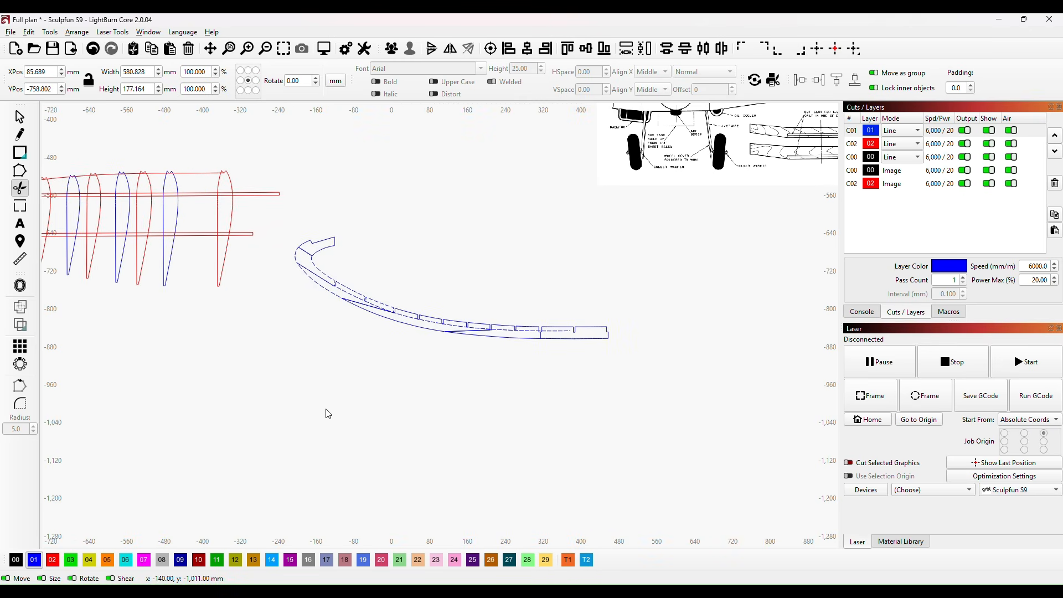
# - Pull the curved trailing-edge guide line out of the notched trailing-edge pieces and delete it
pyautogui.click(20, 117)
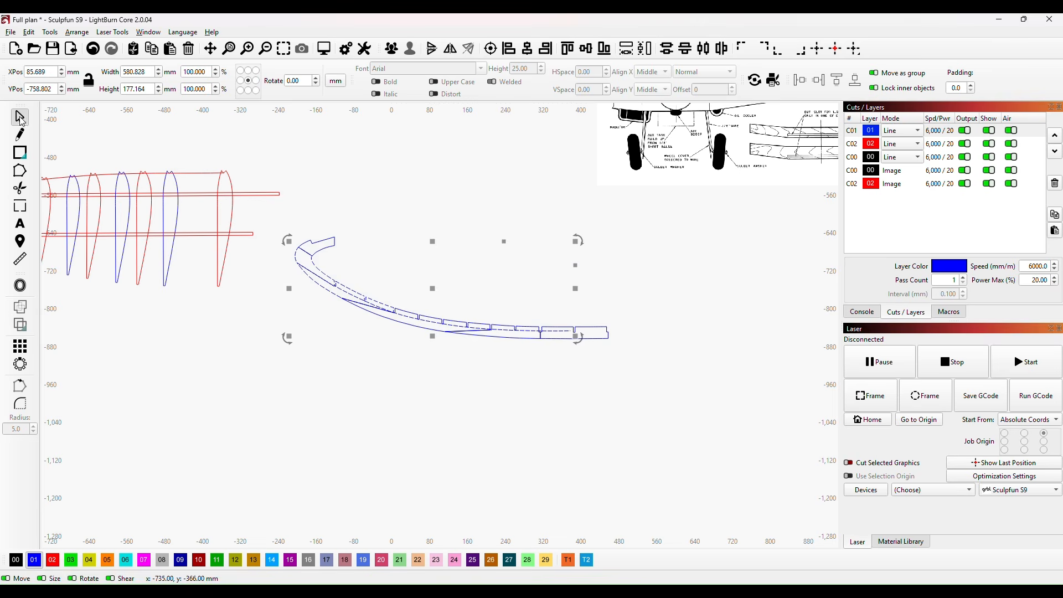
pyautogui.click(447, 414)
pyautogui.scroll(3, 431, 404)
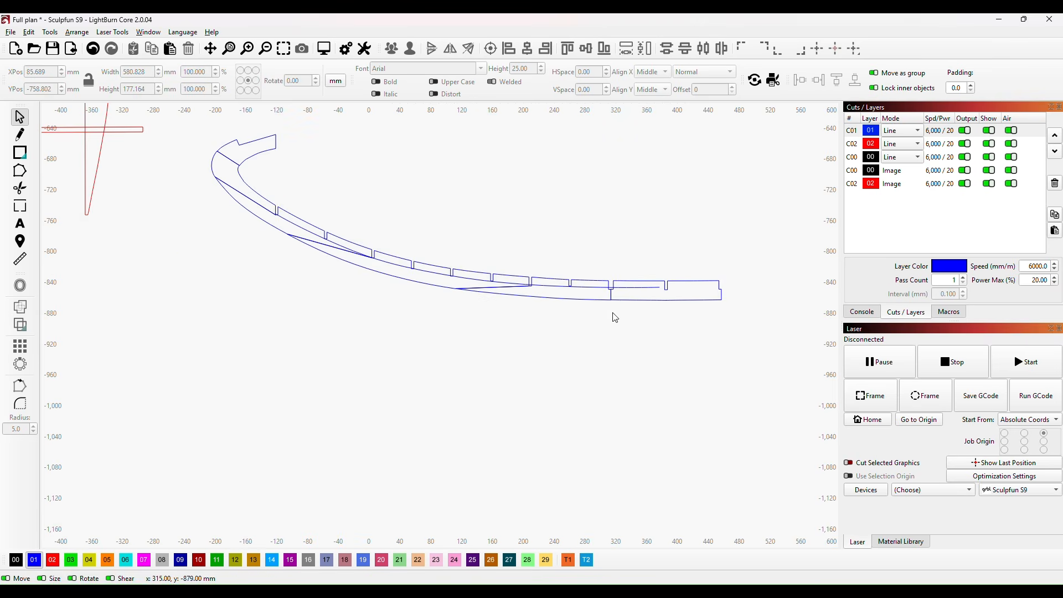
pyautogui.click(633, 287)
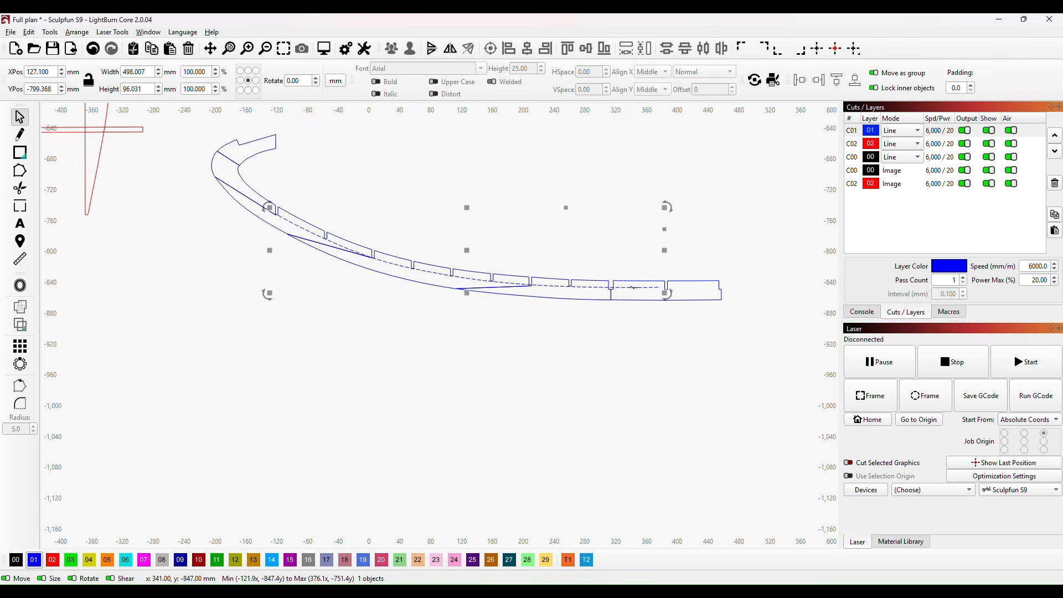
pyautogui.moveTo(467, 252); pyautogui.dragTo(543, 408)
pyautogui.click(590, 287)
pyautogui.moveTo(467, 248); pyautogui.dragTo(518, 374)
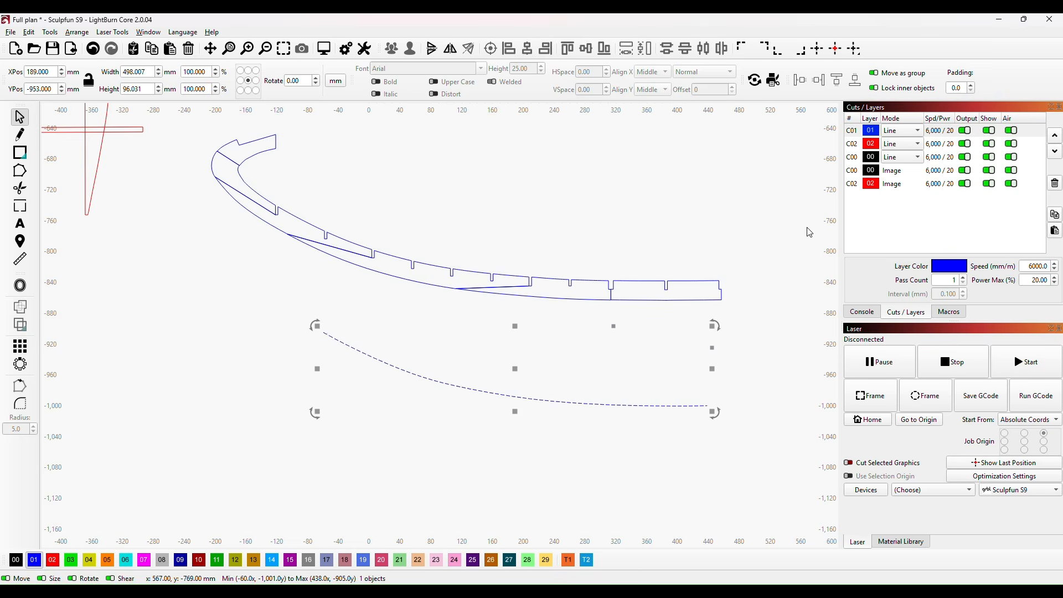
pyautogui.press('Delete')
# - Move all the notched trailing-edge pieces onto the rib and spar layout at X -618, Y -671
pyautogui.scroll(-5, 643, 374)
pyautogui.moveTo(388, 276); pyautogui.dragTo(608, 351)
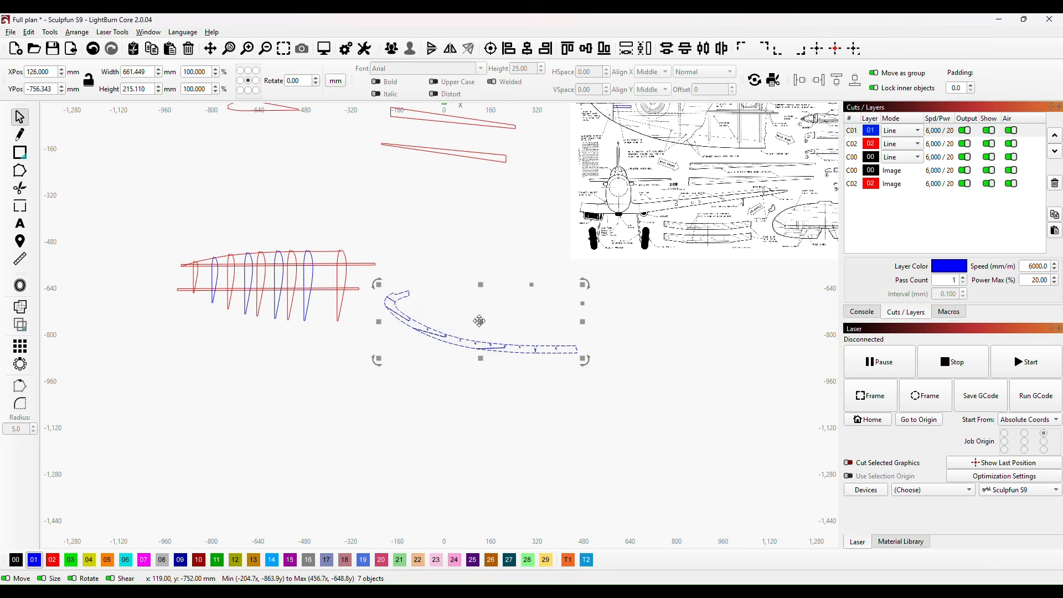
pyautogui.moveTo(479, 322); pyautogui.dragTo(268, 303)
pyautogui.moveTo(424, 327); pyautogui.dragTo(601, 356)
pyautogui.scroll(-4, 602, 356)
pyautogui.moveTo(659, 327); pyautogui.dragTo(520, 354)
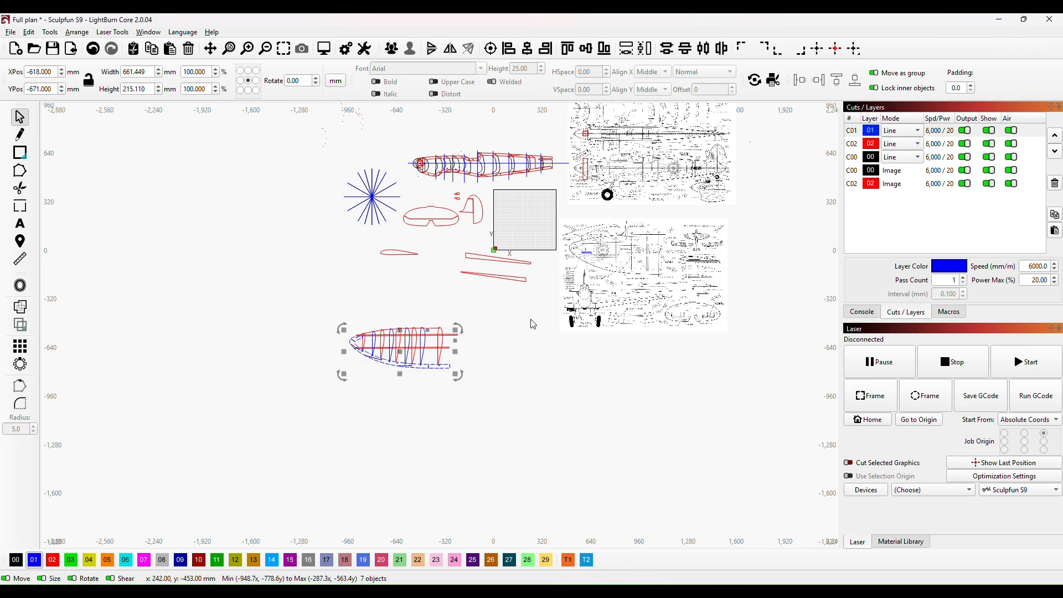
pyautogui.scroll(4, 407, 394)
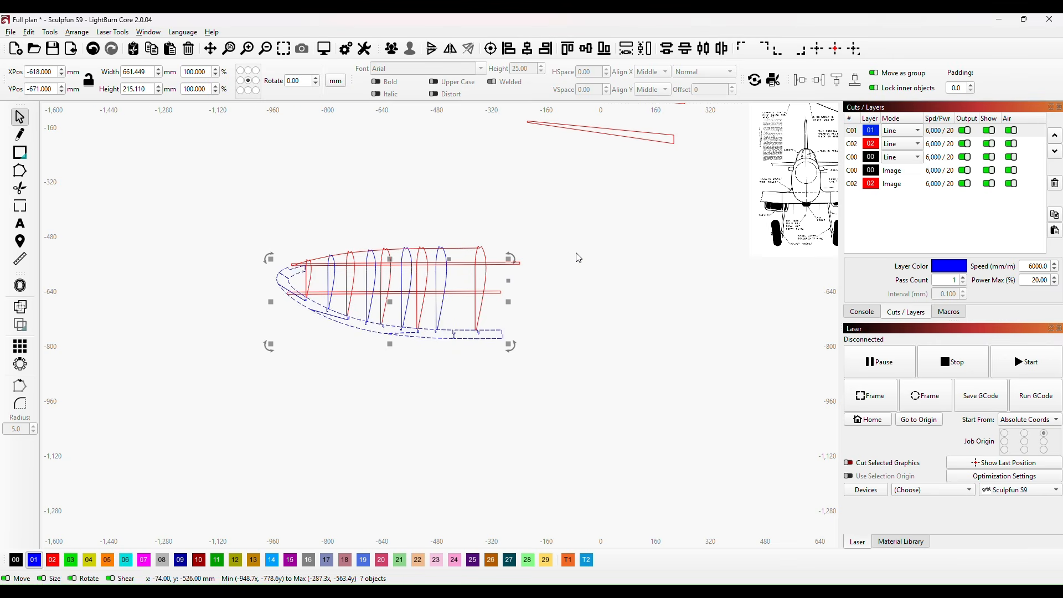
pyautogui.scroll(-2, 556, 263)
pyautogui.click(628, 335)
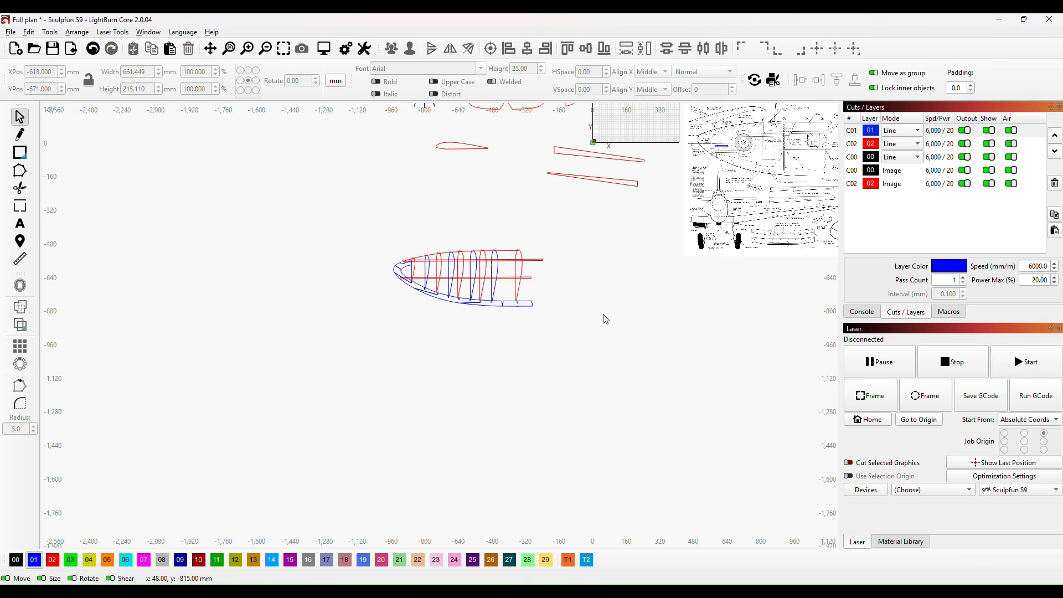
# - Assign all ribs, spars and trailing-edge pieces of the assembled wing to black layer 00
pyautogui.moveTo(359, 216); pyautogui.dragTo(592, 387)
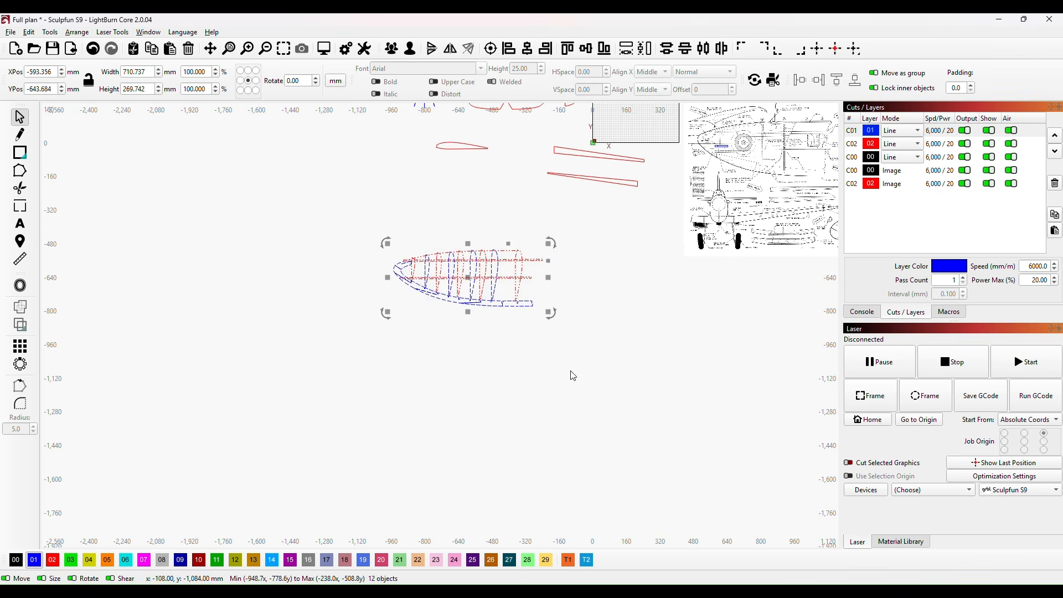
pyautogui.click(16, 560)
pyautogui.click(444, 449)
pyautogui.scroll(2, 564, 325)
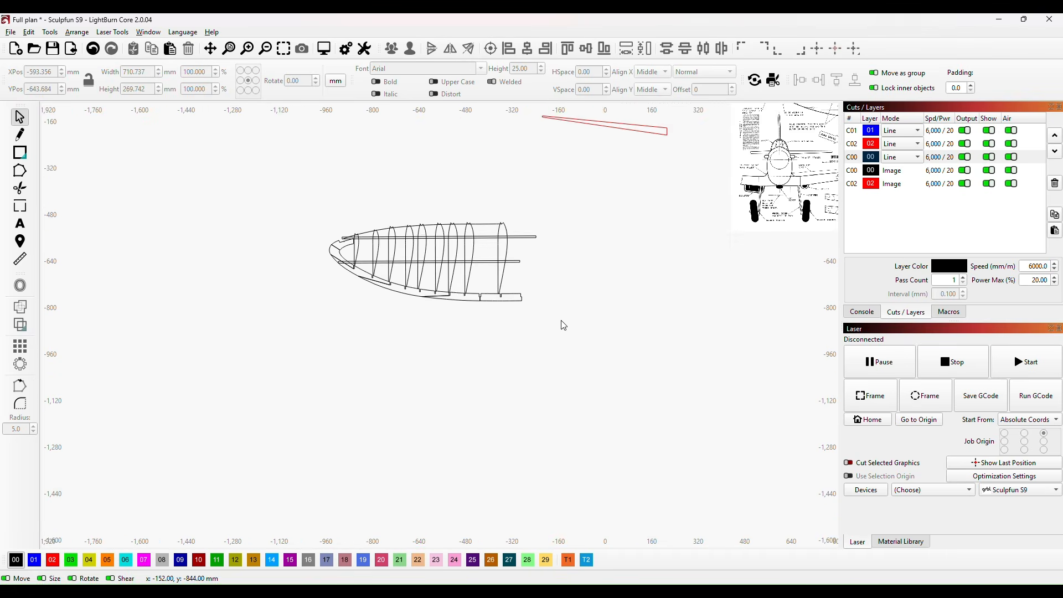
pyautogui.scroll(2, 564, 324)
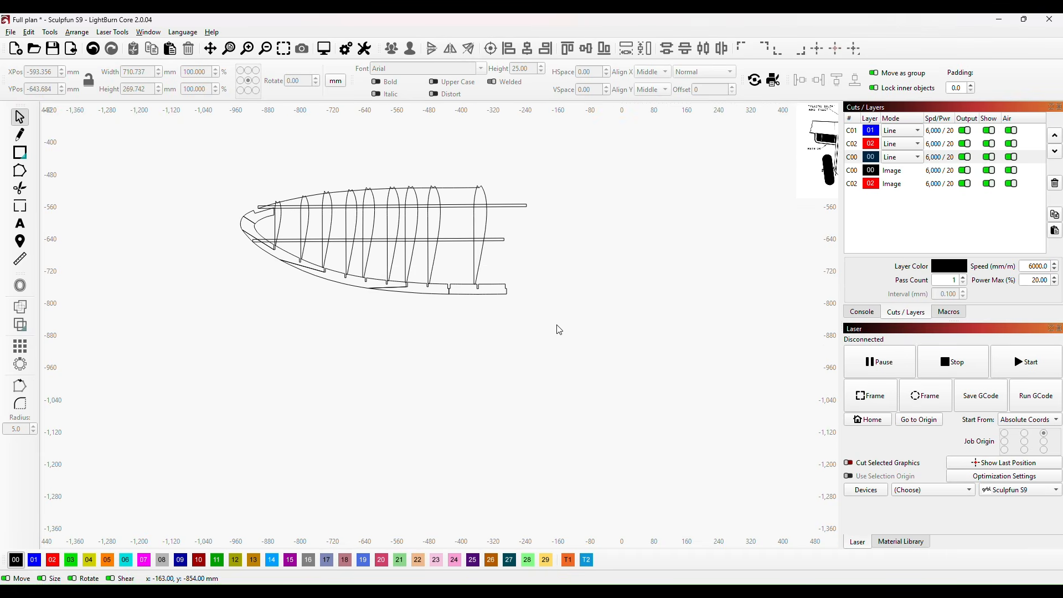
pyautogui.scroll(-2, 558, 330)
pyautogui.scroll(-3, 576, 332)
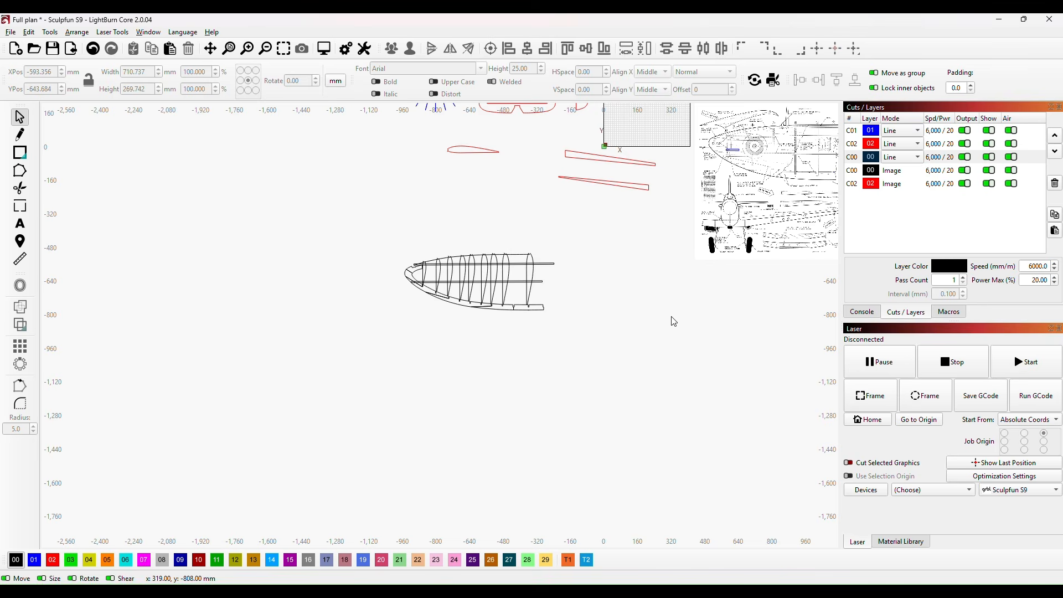
pyautogui.scroll(-2, 669, 316)
pyautogui.scroll(-3, 570, 340)
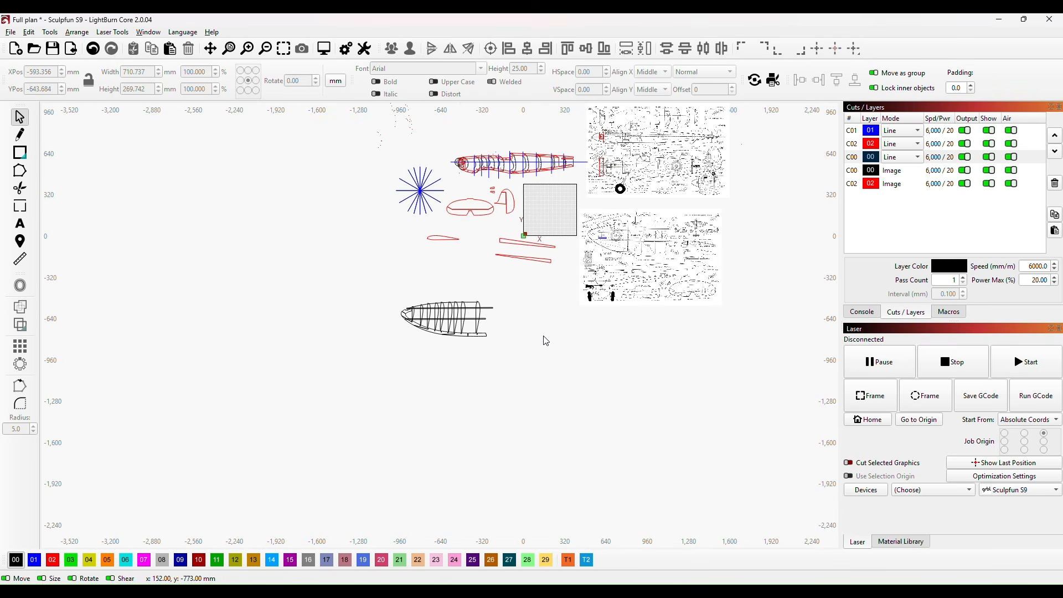
pyautogui.scroll(1, 544, 339)
# - Move the grouped trailing-edge outline onto the wing drawing of the plan at X 829, Y -54
pyautogui.scroll(-1, 540, 316)
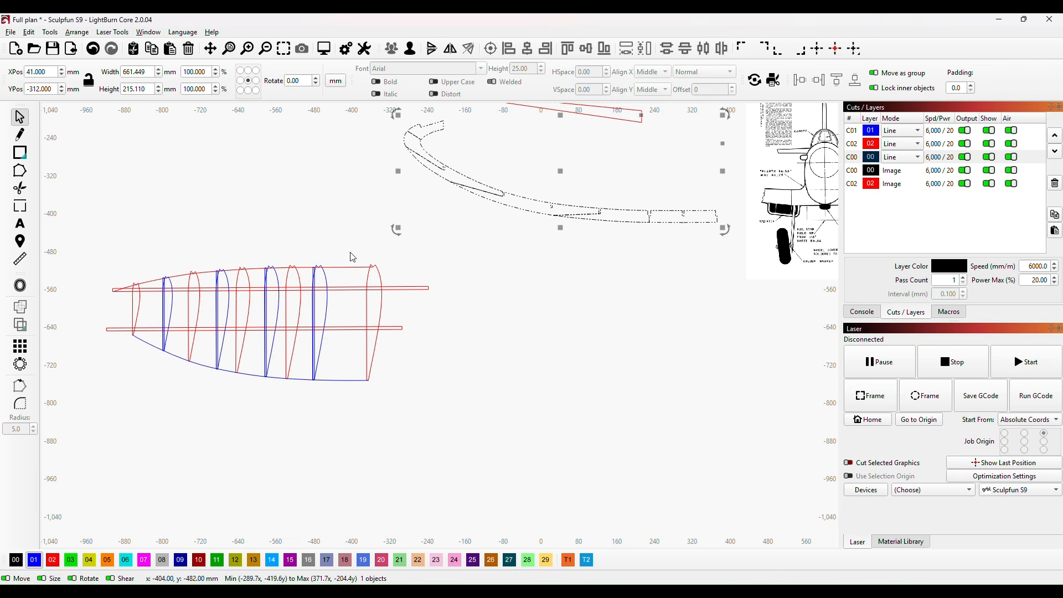
pyautogui.click(504, 237)
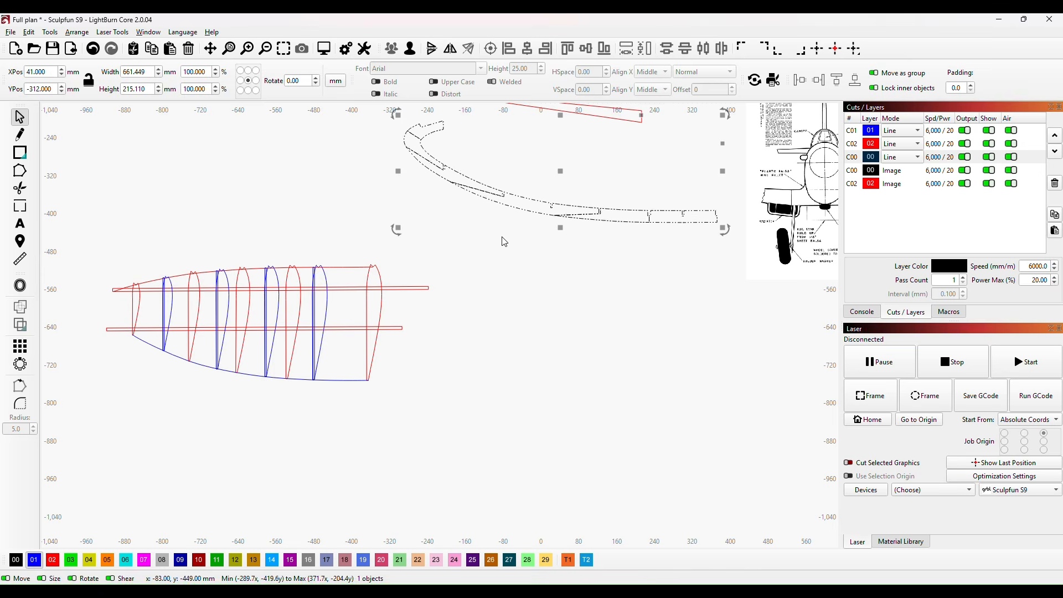
pyautogui.click(540, 205)
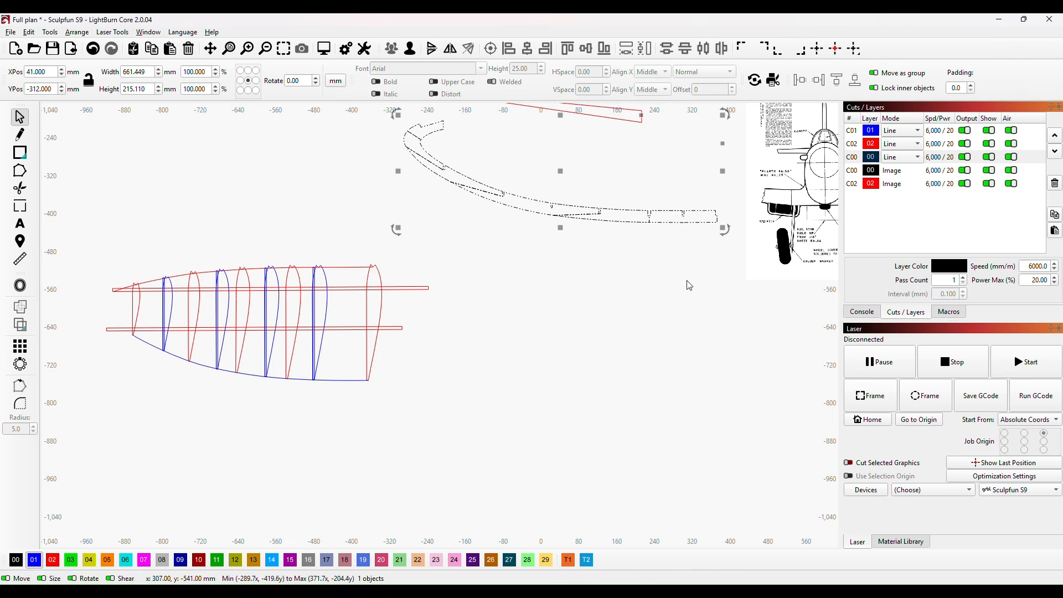
pyautogui.scroll(-5, 690, 285)
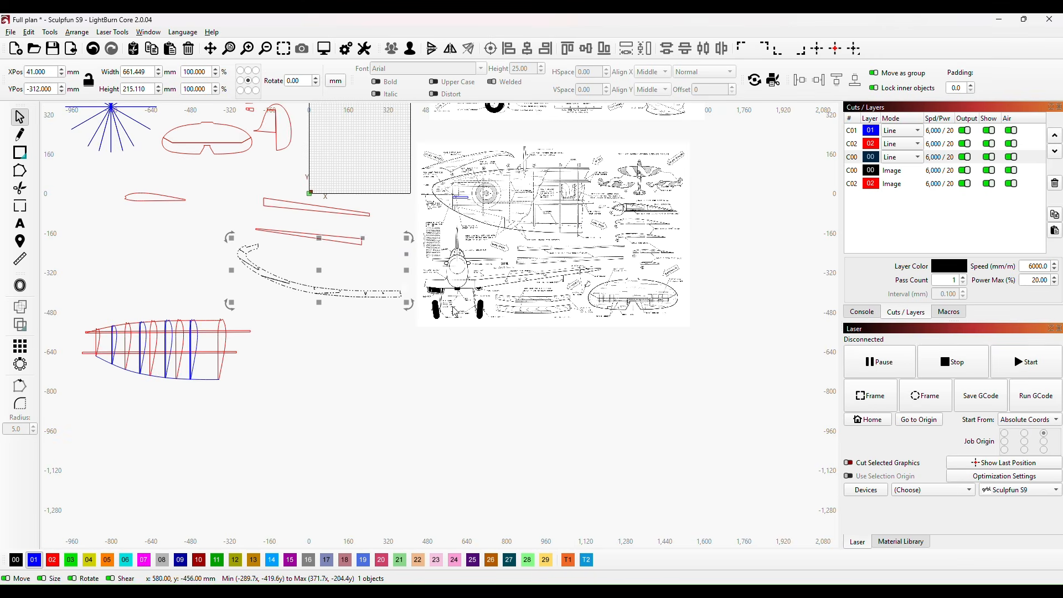
pyautogui.scroll(2, 455, 313)
pyautogui.moveTo(236, 248); pyautogui.dragTo(555, 150)
pyautogui.scroll(2, 565, 227)
pyautogui.moveTo(591, 215); pyautogui.dragTo(527, 423)
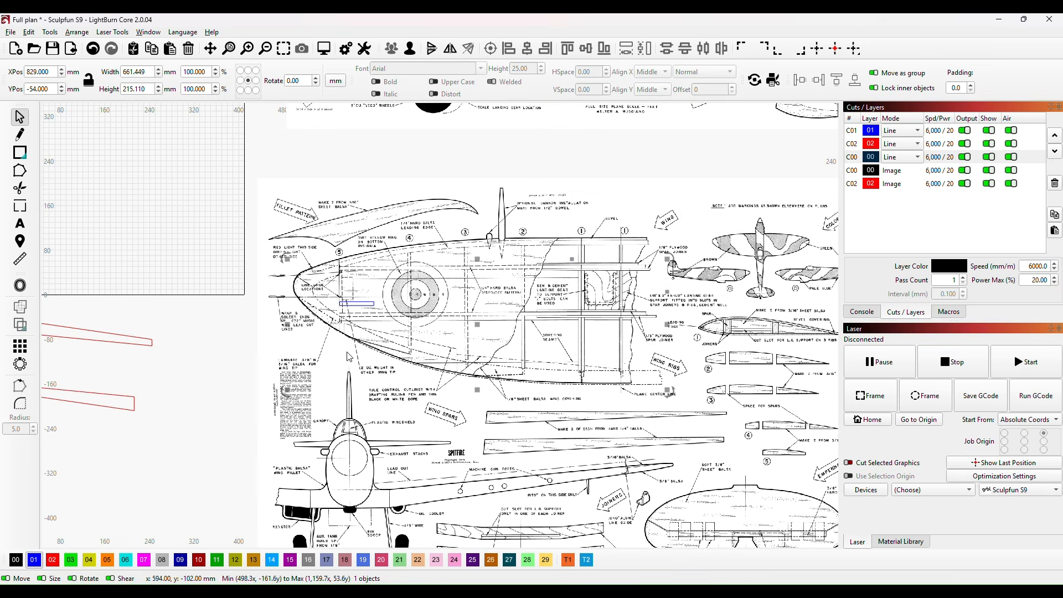
# - Assign the trailing-edge group to blue layer 01 and nudge it to X 828, Y -51.8, aligning it with the plan's wing outline
pyautogui.click(35, 561)
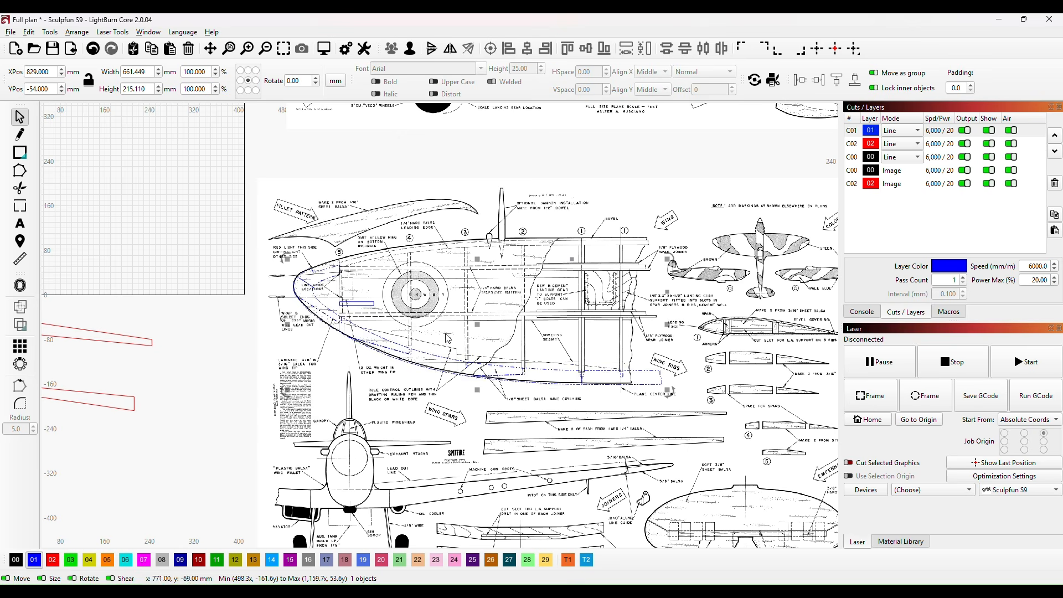
pyautogui.scroll(2, 443, 347)
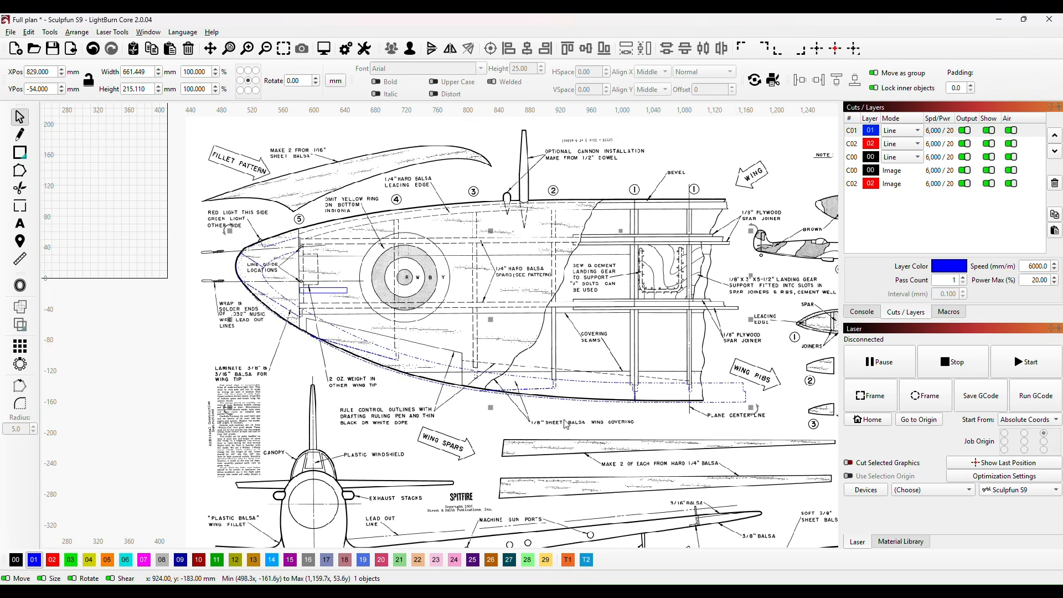
pyautogui.press('Up')
pyautogui.press('Up')
pyautogui.press('Up')
pyautogui.press('Up')
pyautogui.press('Up')
pyautogui.press('Up')
pyautogui.press('Up')
pyautogui.press('Up')
pyautogui.press('Up')
pyautogui.press('Up')
pyautogui.press('Up')
pyautogui.press('Up')
pyautogui.press('Up')
pyautogui.press('Up')
pyautogui.press('Up')
pyautogui.press('Up')
pyautogui.press('Up')
pyautogui.press('Left')
pyautogui.press('Left')
pyautogui.press('Left')
pyautogui.press('Left')
pyautogui.press('Left')
pyautogui.press('Left')
pyautogui.press('Left')
pyautogui.press('Left')
pyautogui.press('Left')
pyautogui.press('Left')
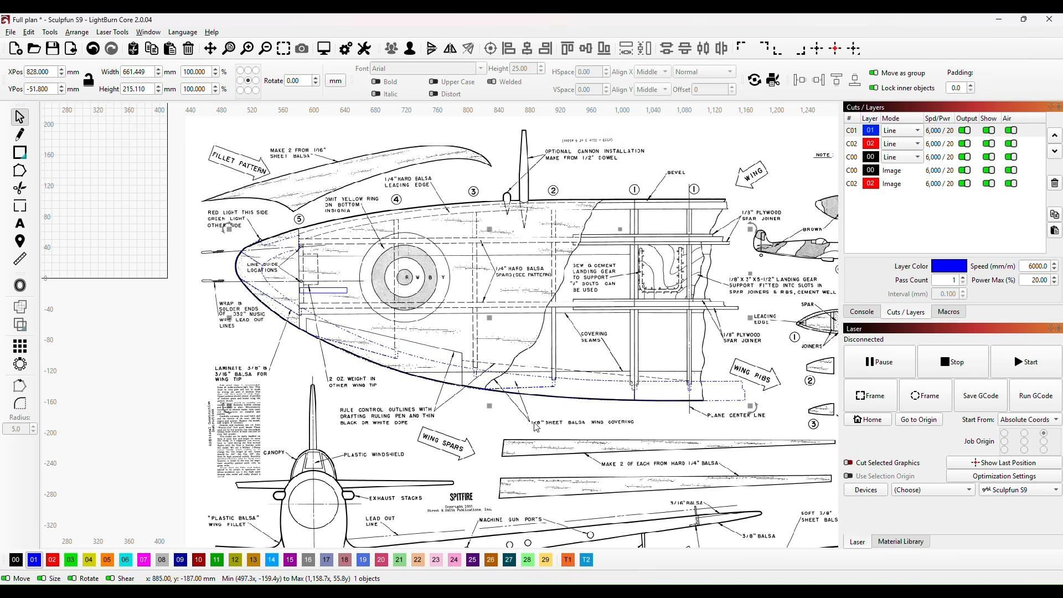
# - Group the dashed trailing-edge curve with the four narrow vertical strips that mark the intermediate ribs
pyautogui.scroll(-5, 536, 427)
pyautogui.scroll(-3, 348, 435)
pyautogui.click(323, 394)
pyautogui.scroll(3, 324, 400)
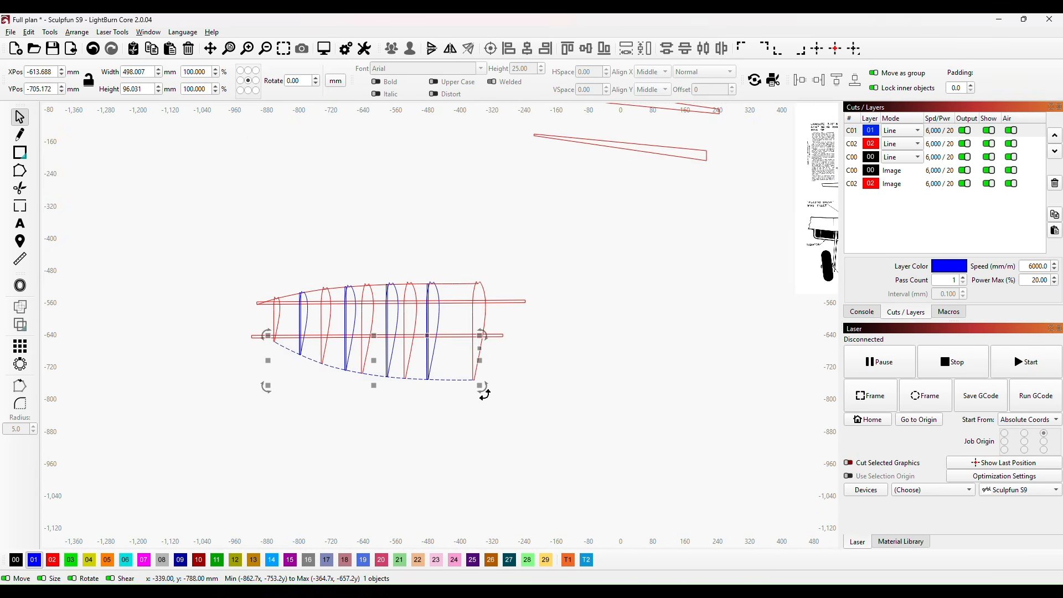
pyautogui.keyDown('shift'); pyautogui.click(427, 368); pyautogui.keyUp('shift')
pyautogui.keyDown('shift'); pyautogui.click(388, 345); pyautogui.keyUp('shift')
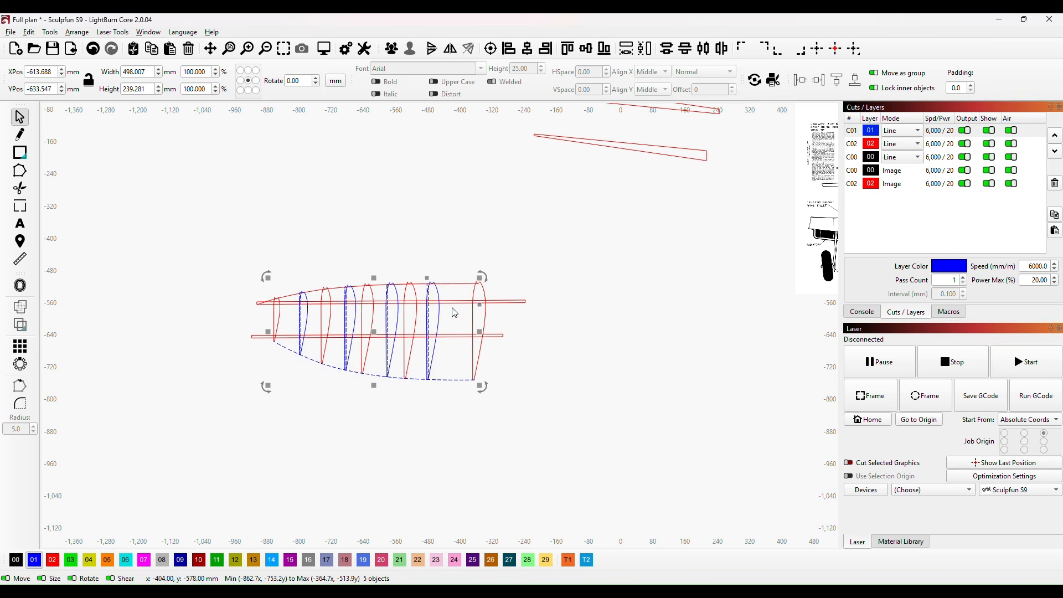
pyautogui.rightClick(529, 360)
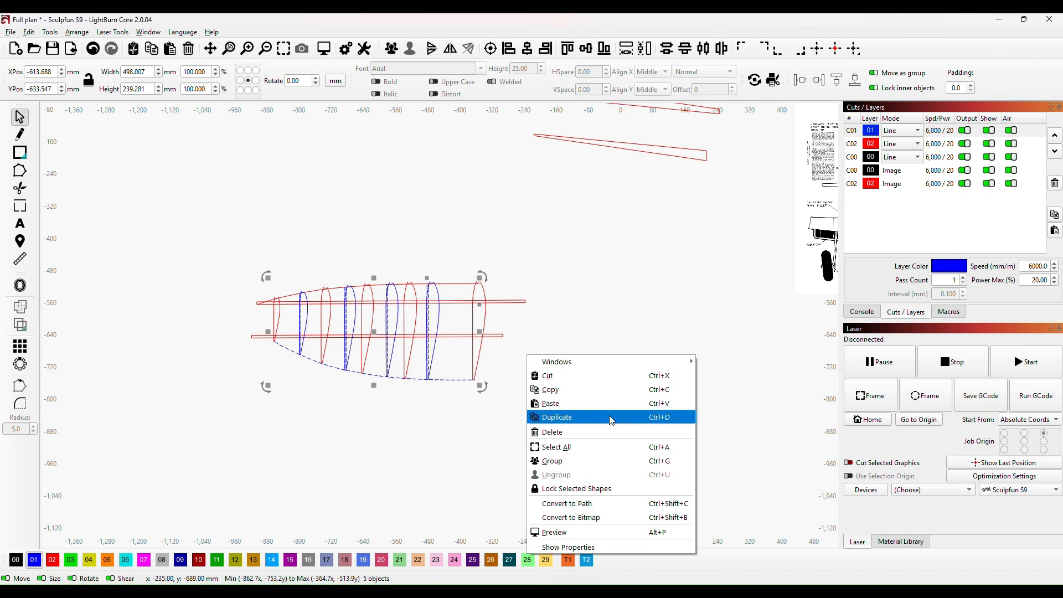
pyautogui.click(573, 466)
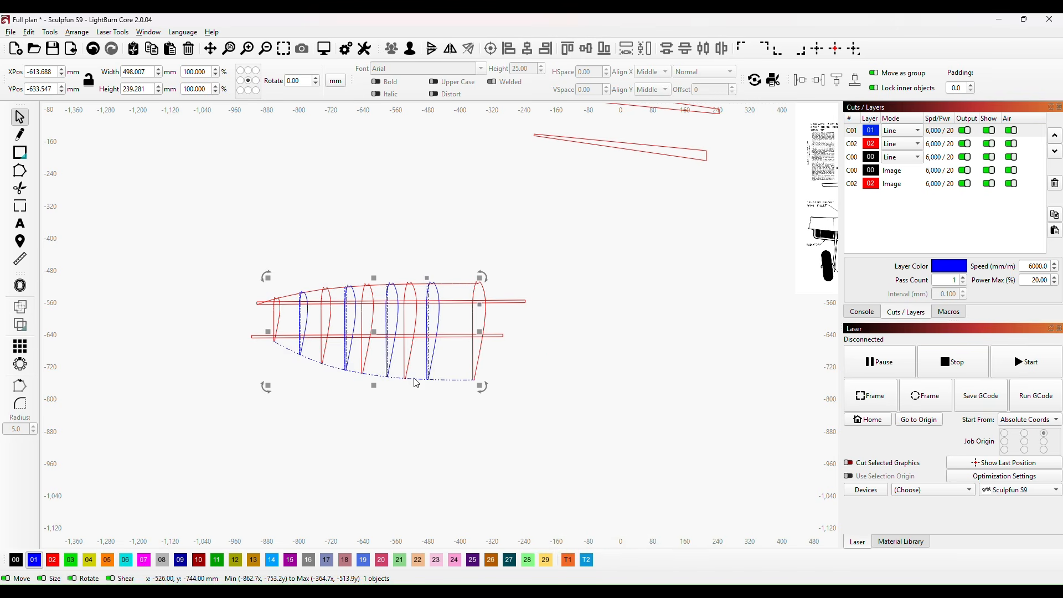
# - Move the grouped curve and rib strips out of the rib layout onto the plan's wing drawing, at X 833, Y -15
pyautogui.moveTo(375, 333); pyautogui.dragTo(627, 289)
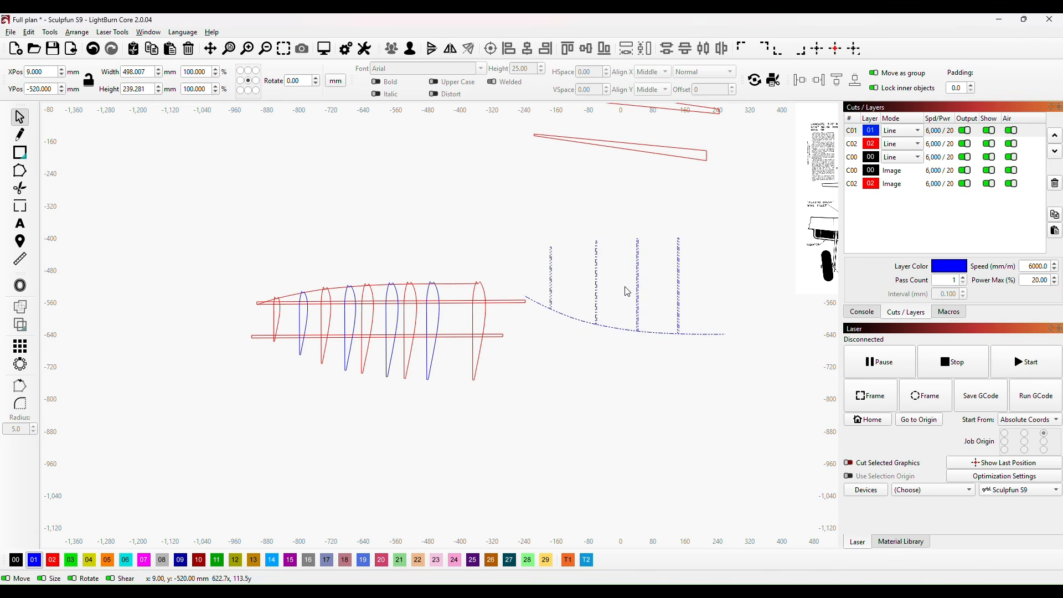
pyautogui.moveTo(706, 382); pyautogui.dragTo(274, 484)
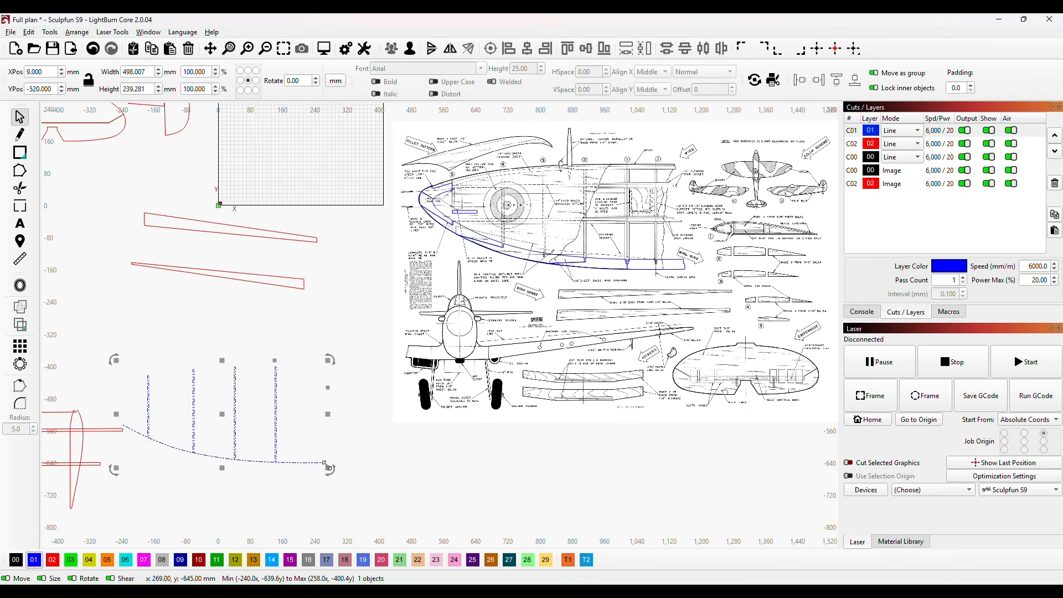
pyautogui.moveTo(226, 413); pyautogui.dragTo(556, 216)
pyautogui.scroll(3, 604, 283)
pyautogui.scroll(3, 715, 317)
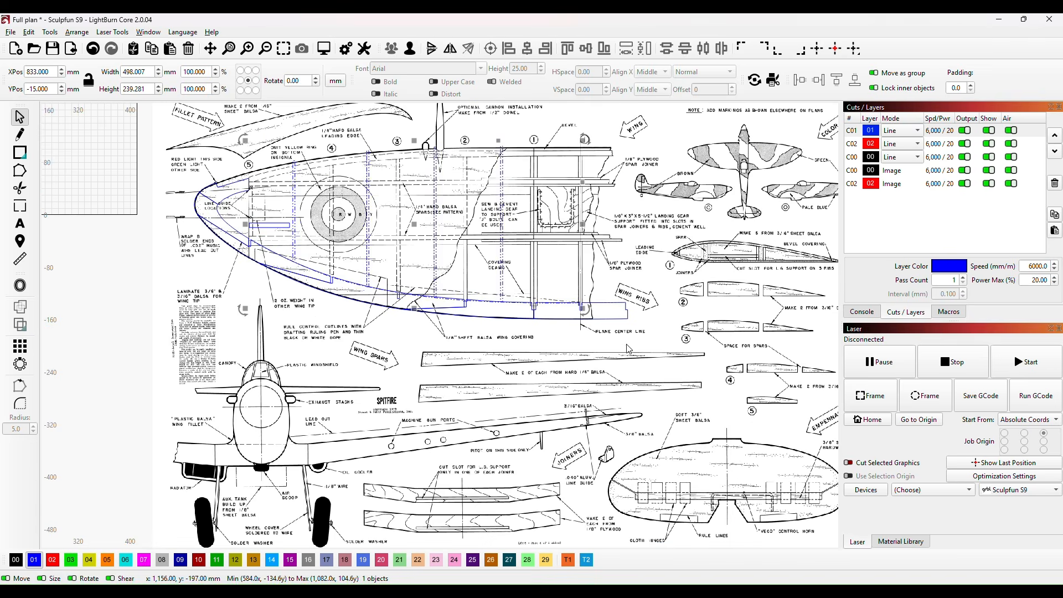
# - Move the rib-strip group together with the trailing-edge group off the plan into empty space at X 126, Y -736
pyautogui.scroll(-2, 719, 284)
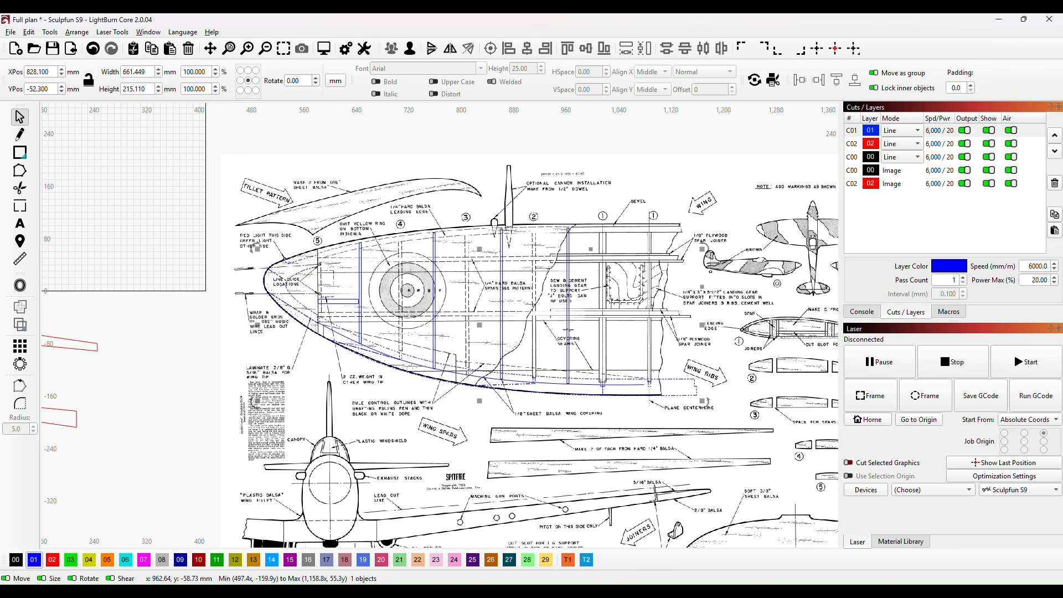
pyautogui.keyDown('shift'); pyautogui.click(567, 326); pyautogui.keyUp('shift')
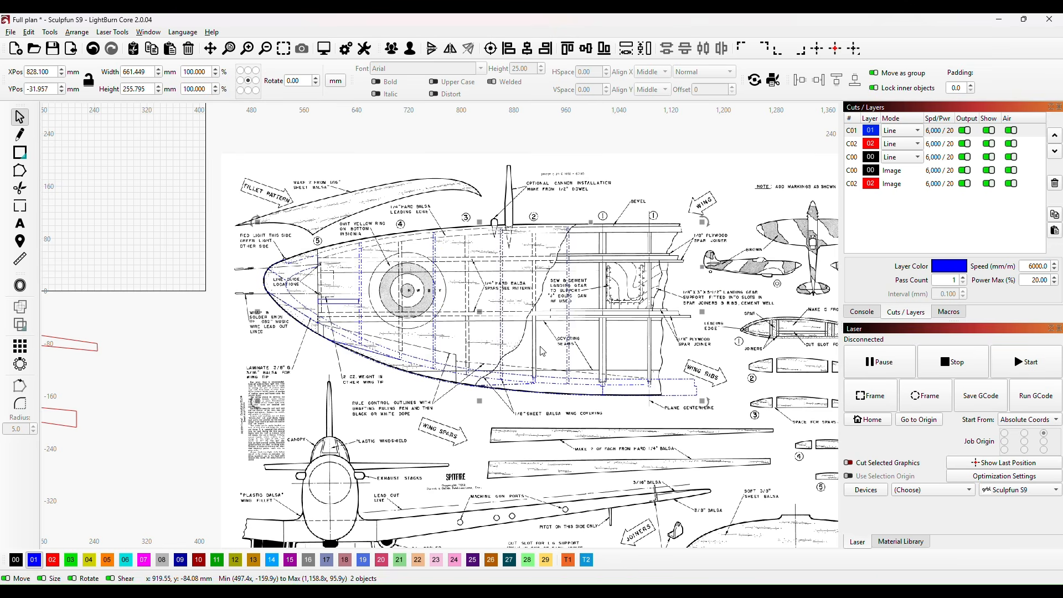
pyautogui.scroll(-4, 428, 451)
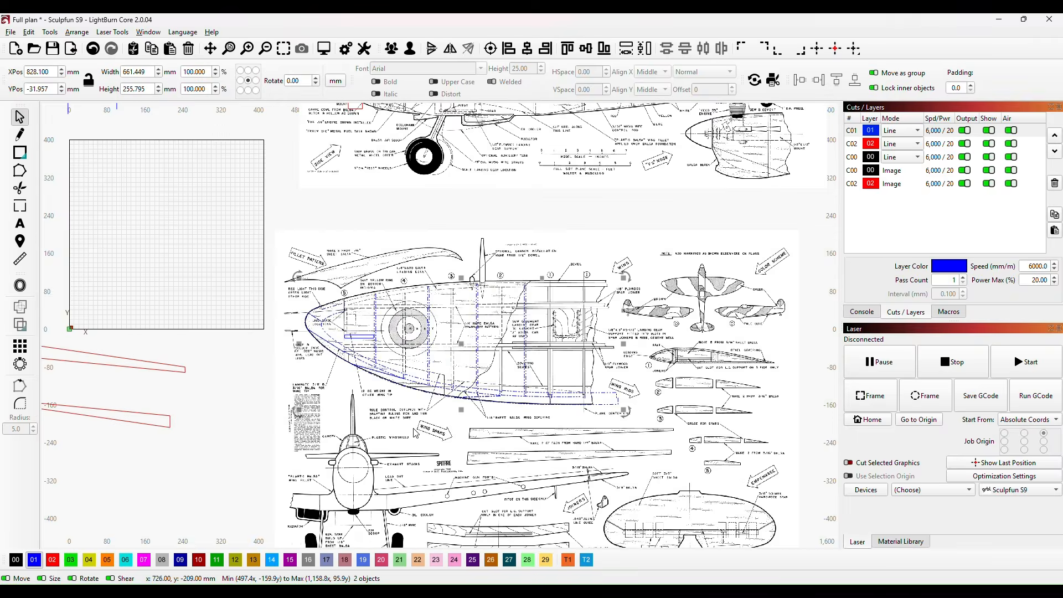
pyautogui.moveTo(460, 463); pyautogui.dragTo(631, 349)
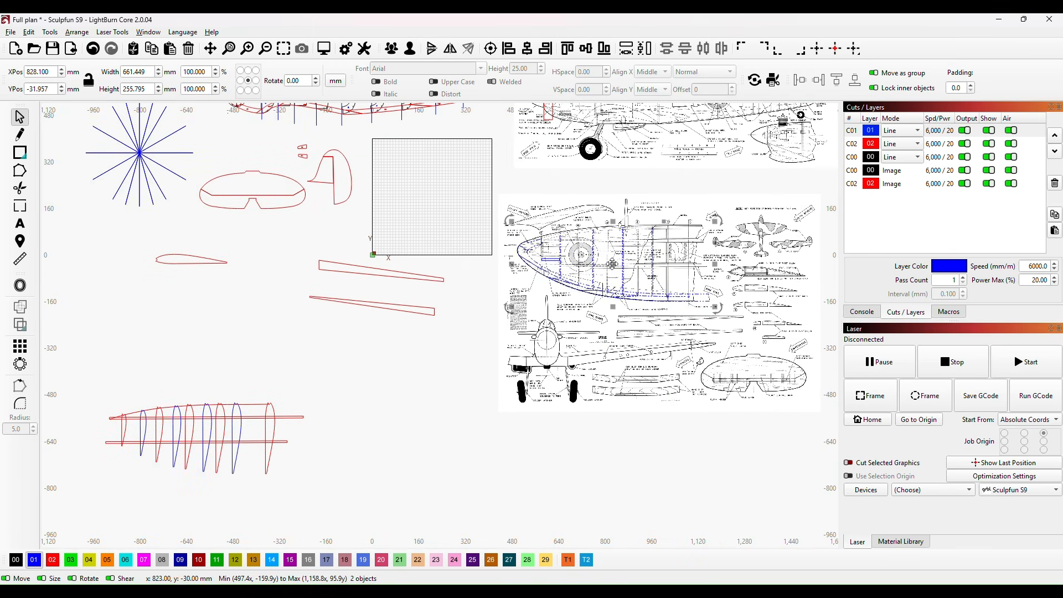
pyautogui.moveTo(612, 264); pyautogui.dragTo(412, 475)
pyautogui.scroll(5, 424, 510)
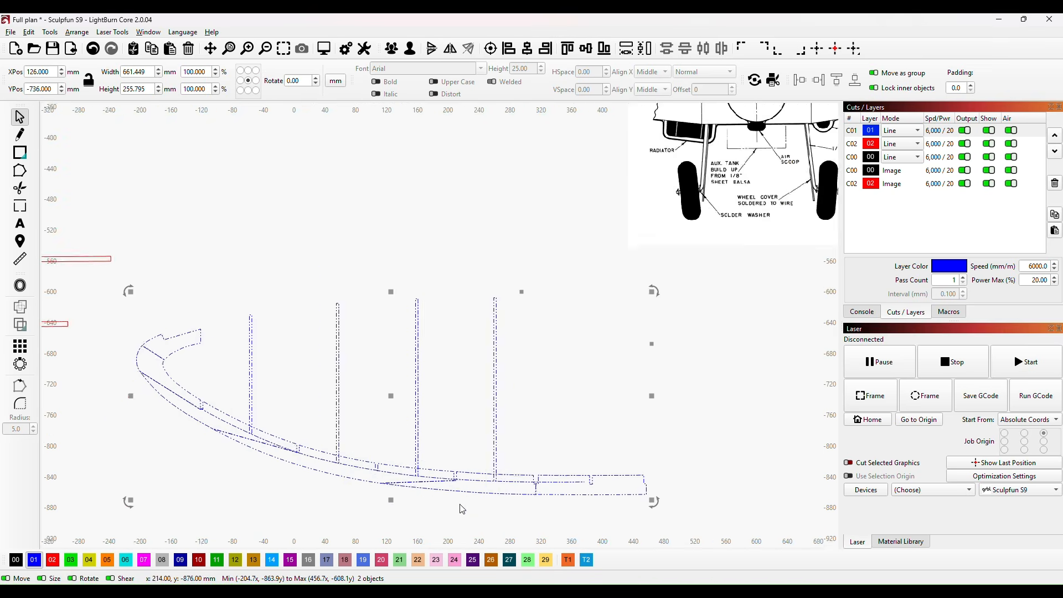
pyautogui.moveTo(522, 505); pyautogui.dragTo(551, 403)
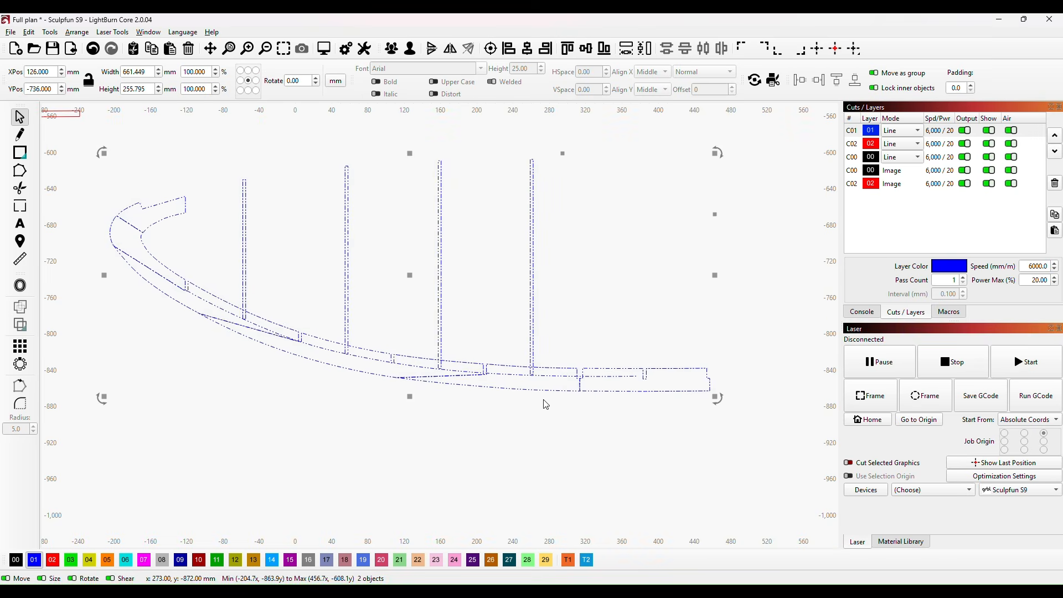
pyautogui.click(595, 311)
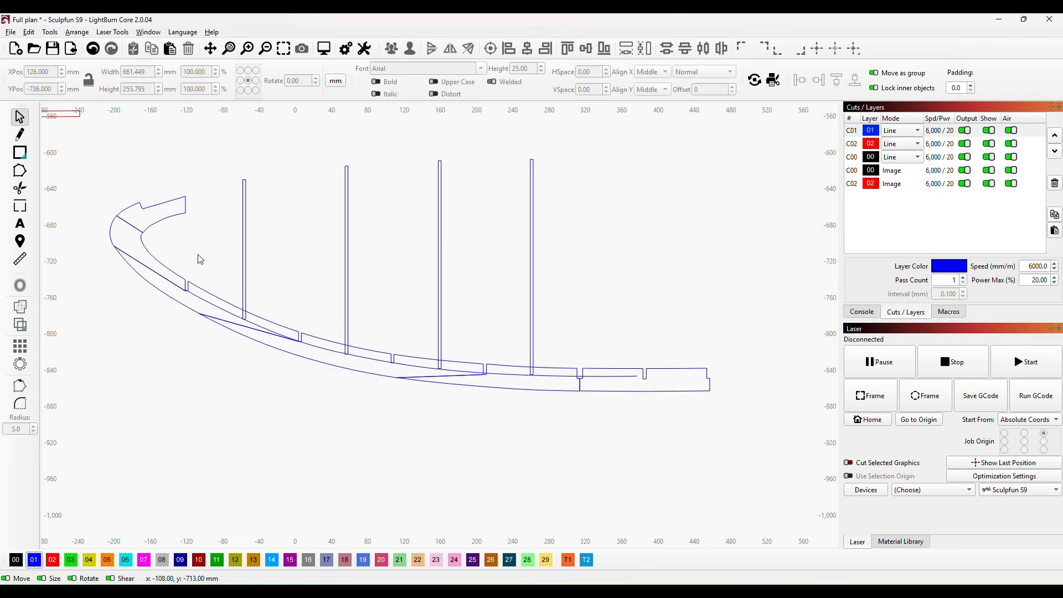
# - Ungroup the rib strips with their curve, and ungroup the trailing-edge pieces
pyautogui.click(243, 264)
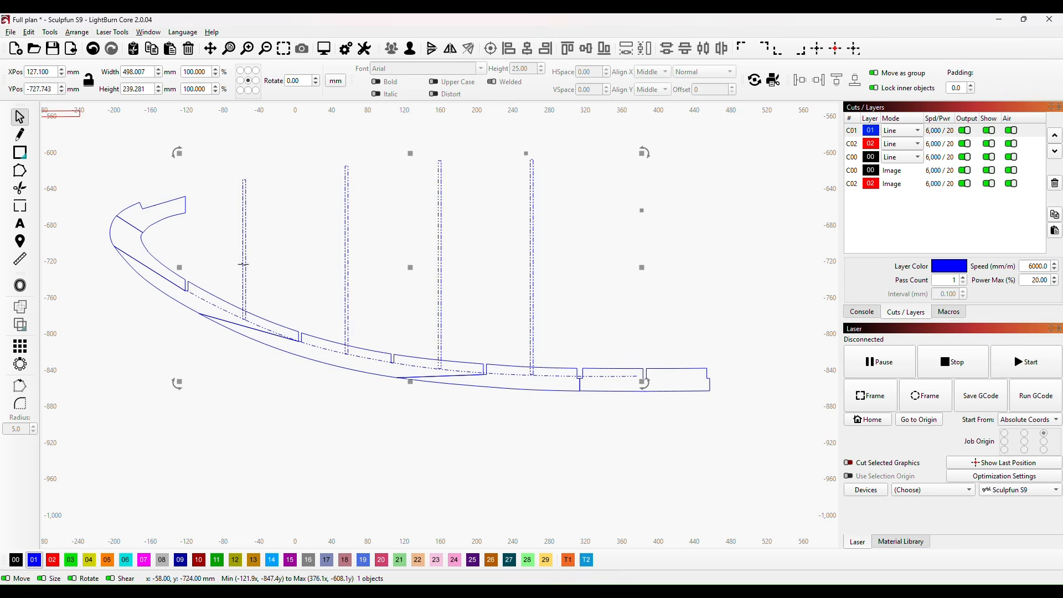
pyautogui.rightClick(243, 264)
pyautogui.click(294, 386)
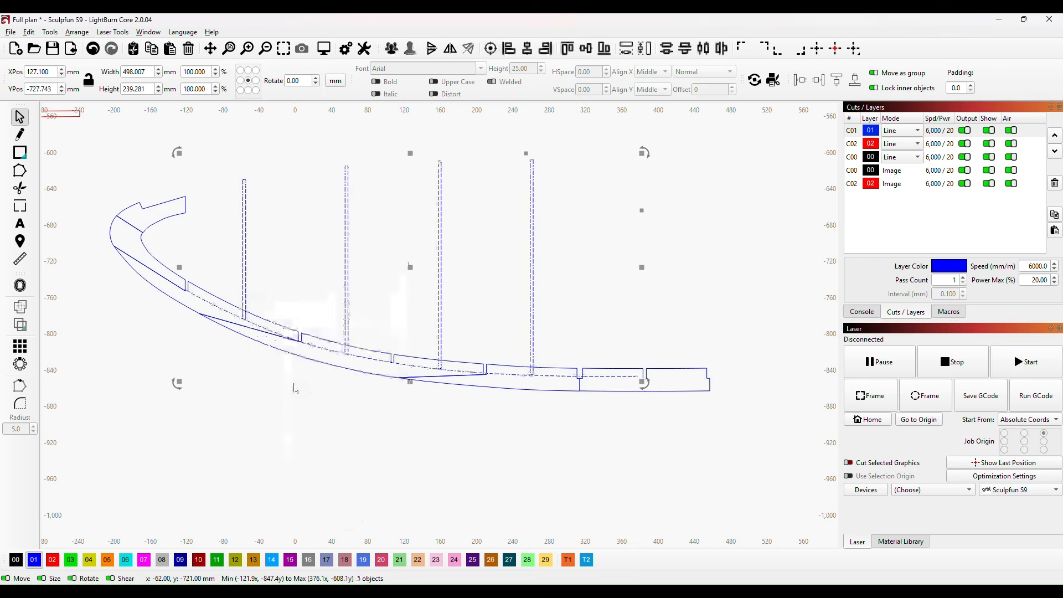
pyautogui.click(680, 369)
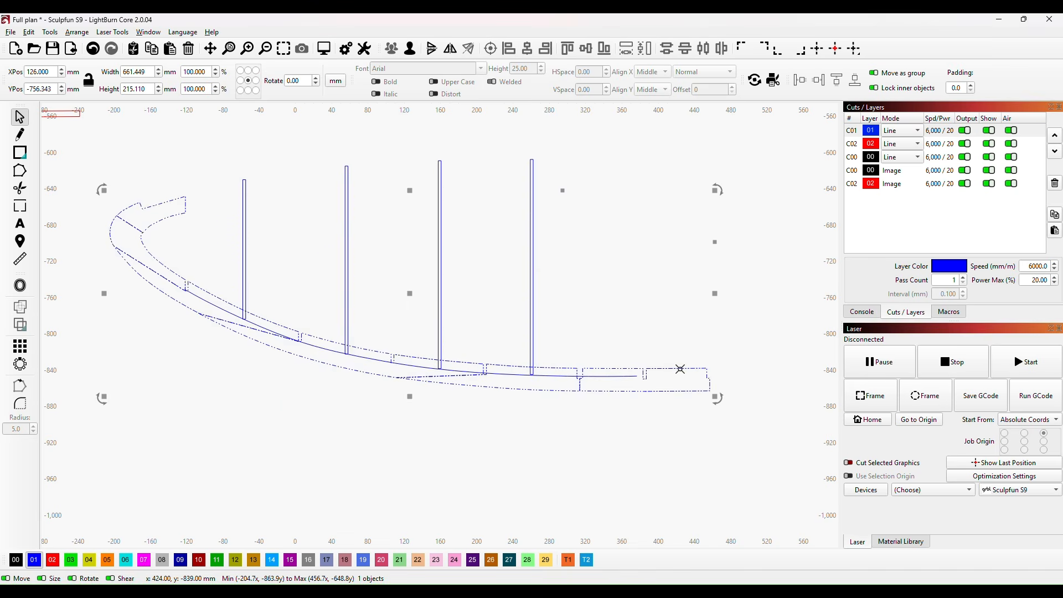
pyautogui.rightClick(680, 370)
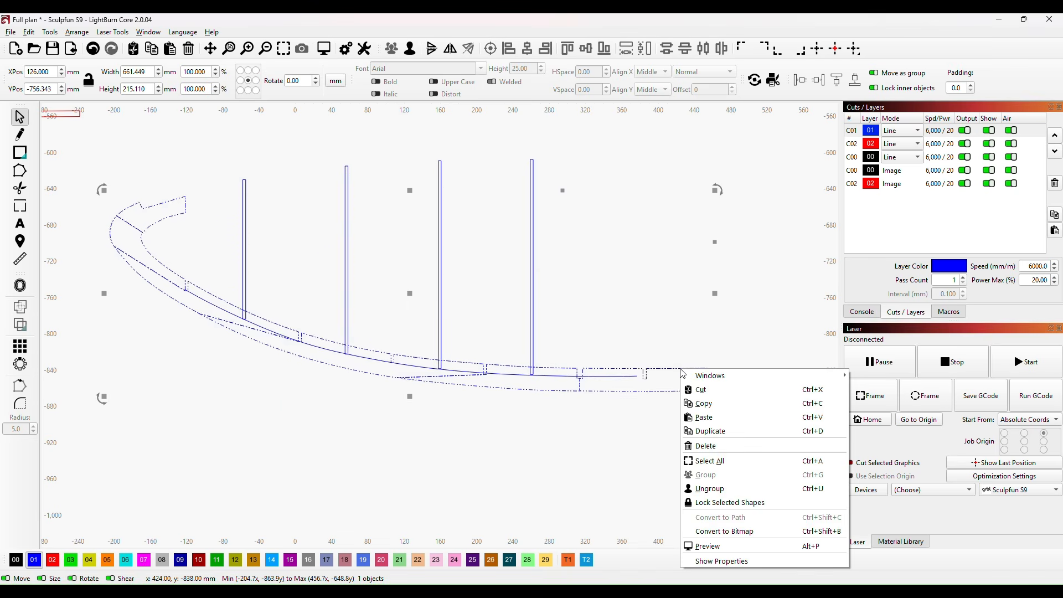
pyautogui.click(708, 490)
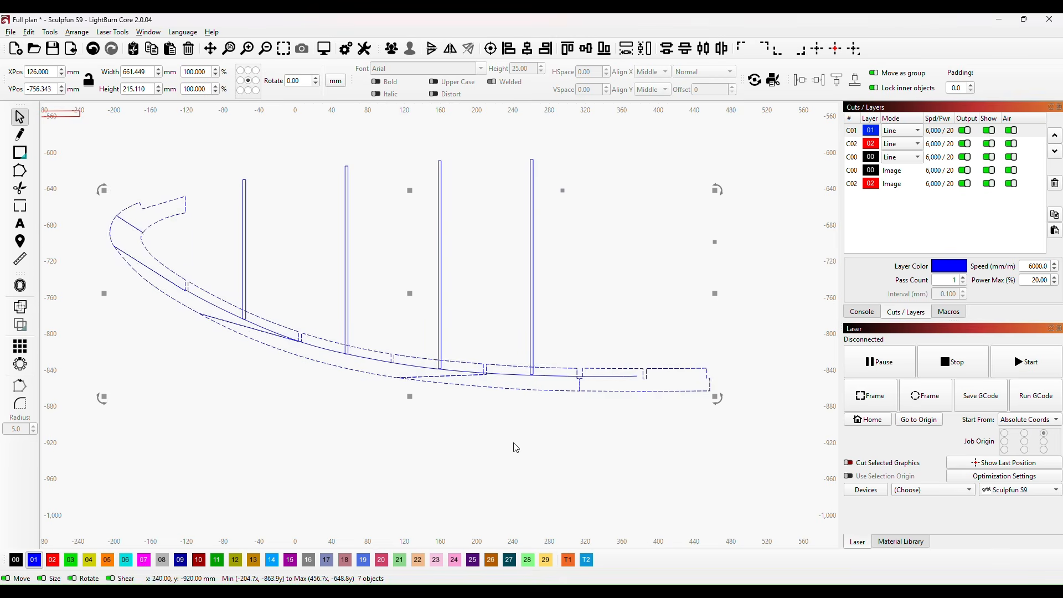
pyautogui.scroll(2, 512, 446)
pyautogui.click(555, 423)
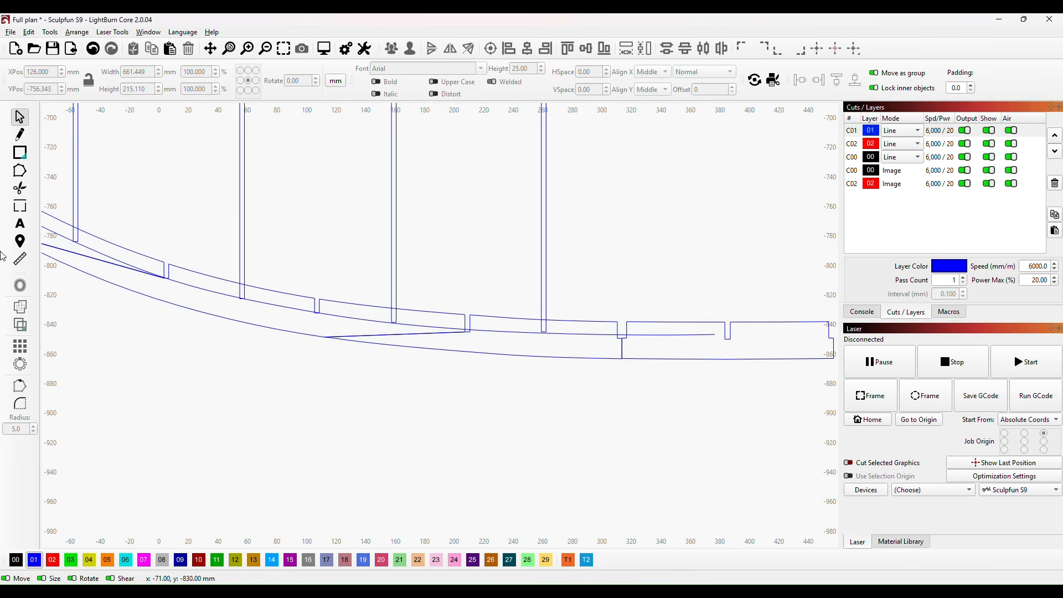
# - Trim the two intermediate rib strips nearest the wing root into open notches in the trailing-edge piece
pyautogui.click(21, 192)
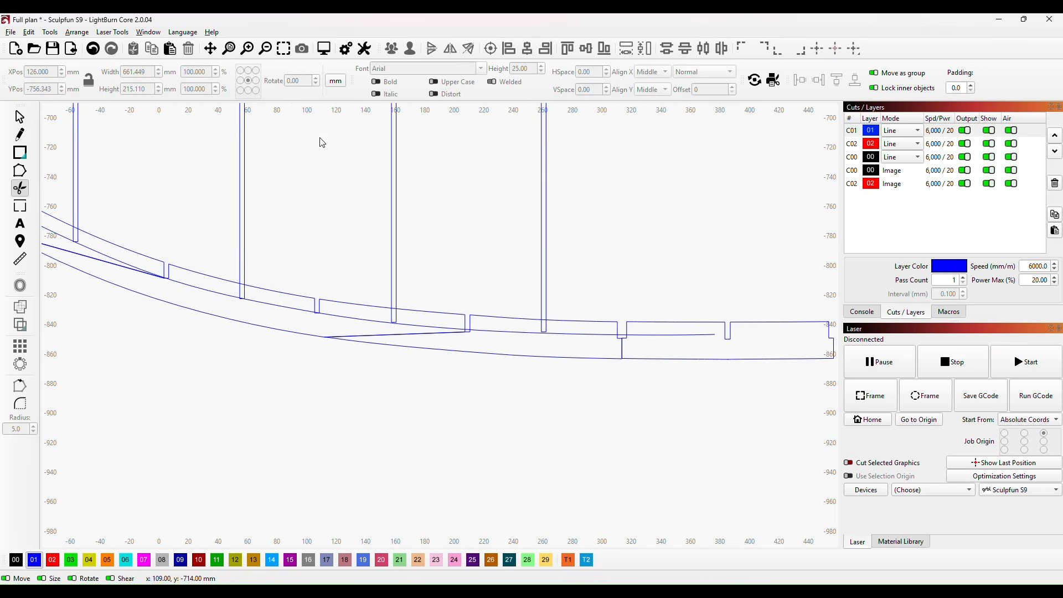
pyautogui.click(544, 273)
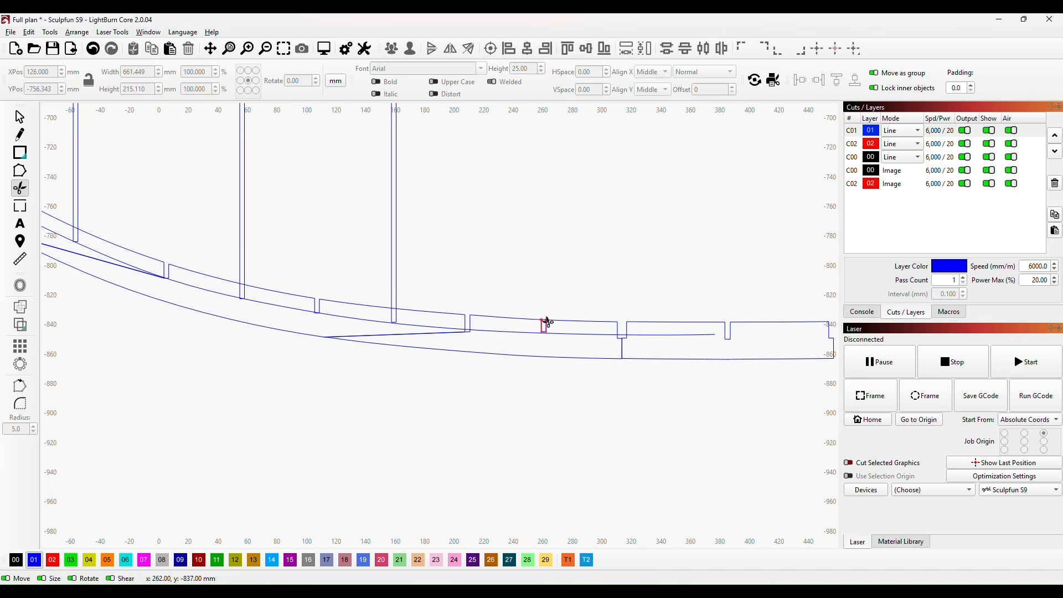
pyautogui.scroll(2, 546, 322)
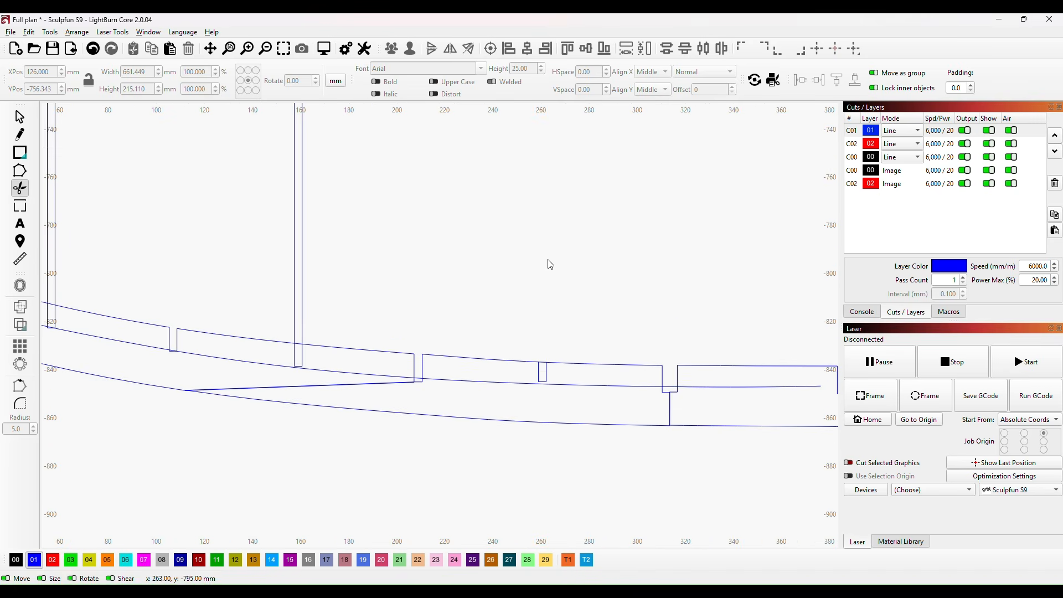
pyautogui.click(543, 363)
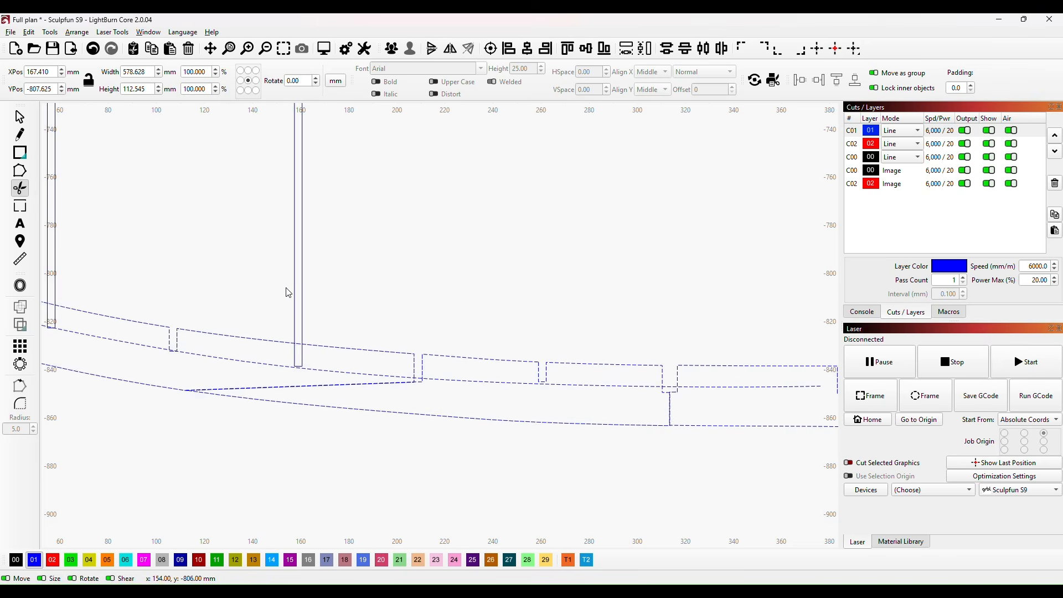
pyautogui.click(303, 287)
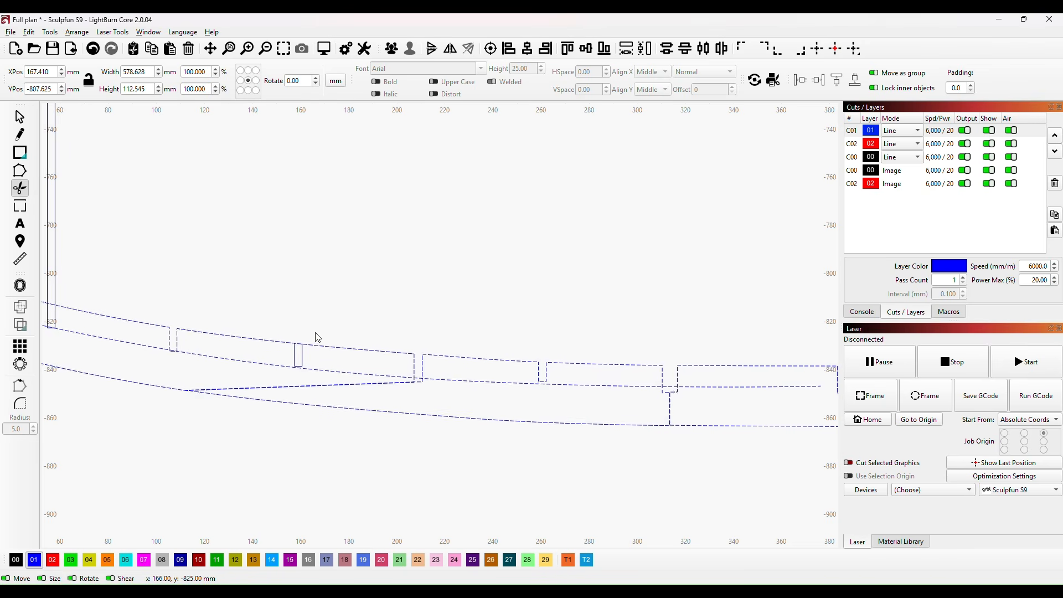
pyautogui.click(299, 350)
# - Trim the remaining two intermediate rib strips toward the wing tip into open notches in the trailing edge
pyautogui.scroll(-2, 342, 274)
pyautogui.scroll(-2, 343, 274)
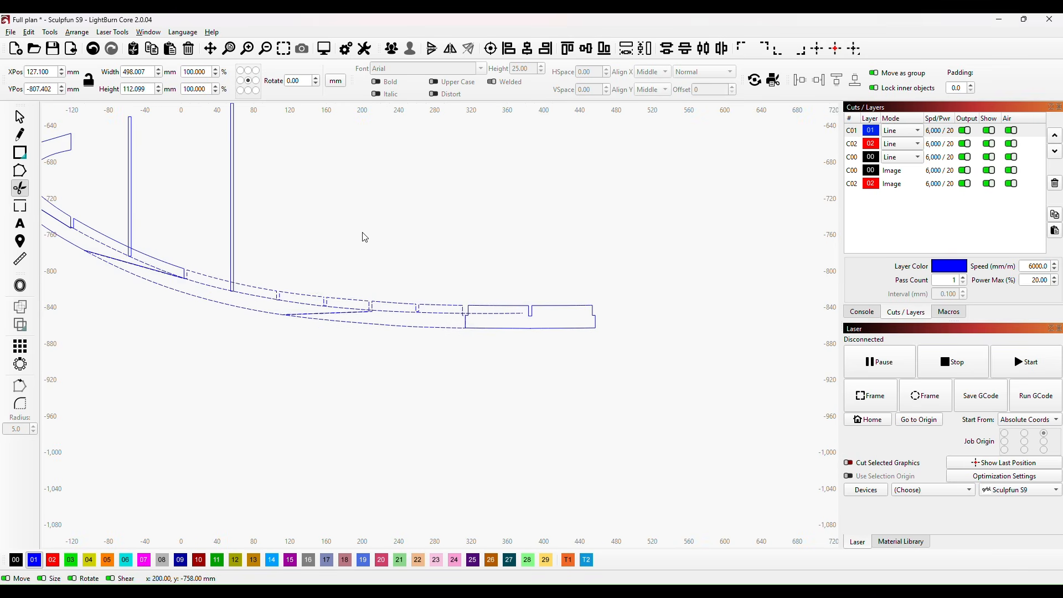
pyautogui.moveTo(269, 247); pyautogui.dragTo(482, 322)
pyautogui.scroll(2, 448, 360)
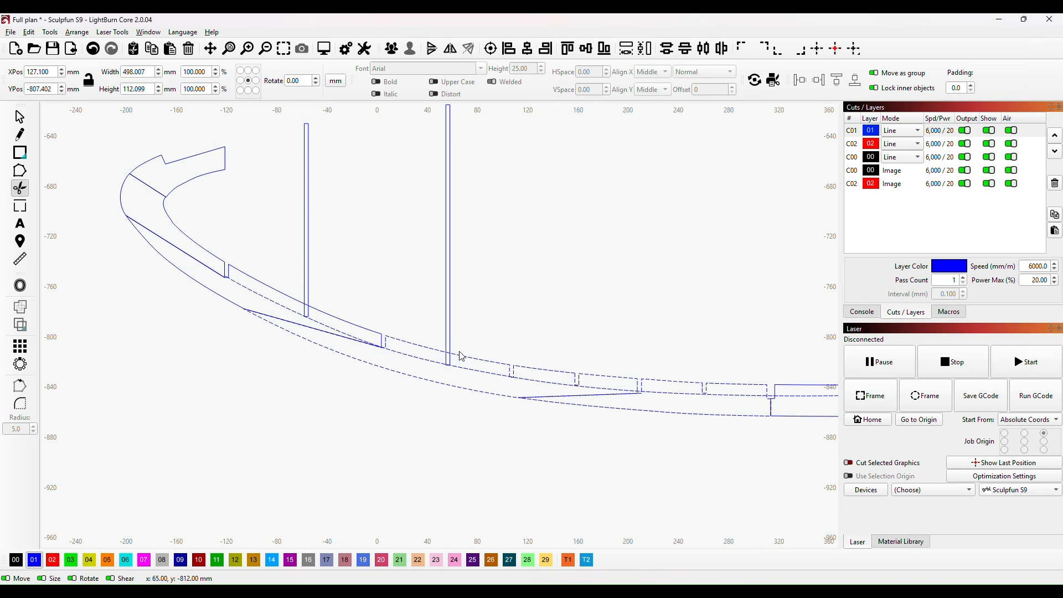
pyautogui.click(450, 335)
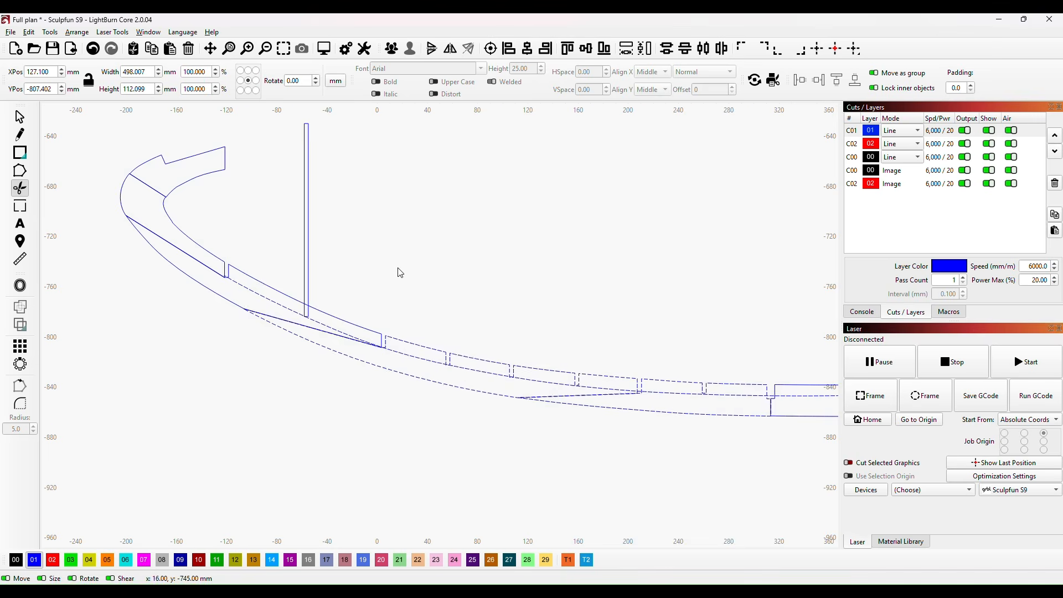
pyautogui.moveTo(399, 271); pyautogui.dragTo(515, 299)
pyautogui.click(427, 295)
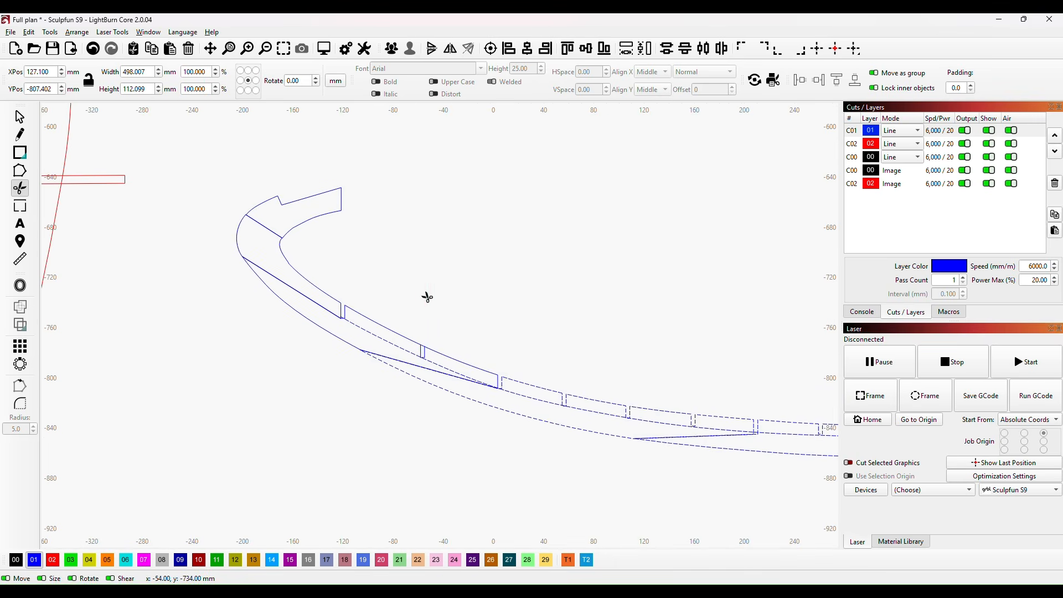
pyautogui.scroll(-5, 329, 280)
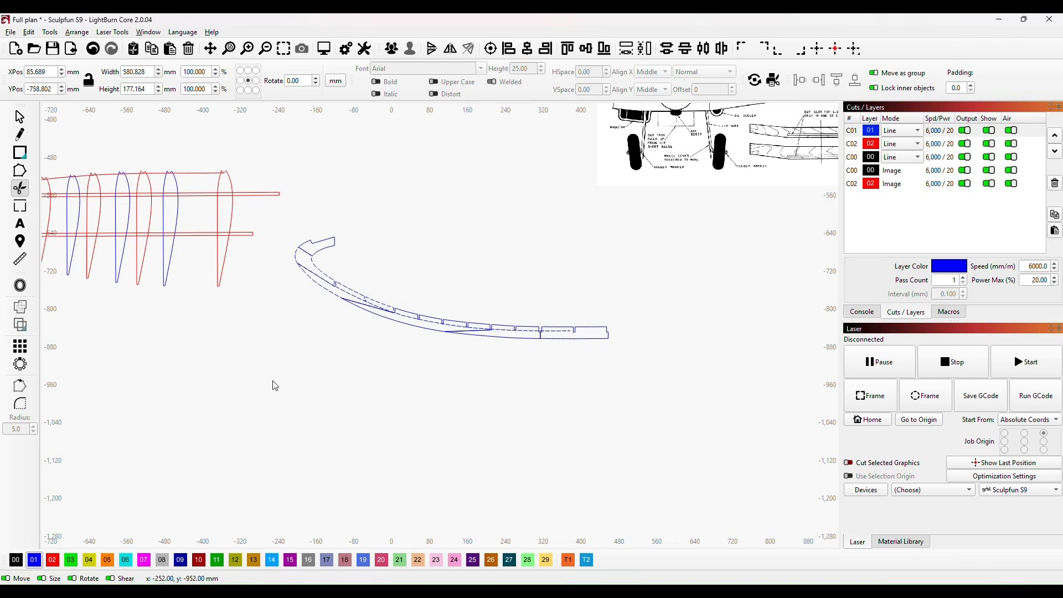
# - Move the leftover open curve clear of the notched trailing-edge pieces and delete it
pyautogui.click(21, 118)
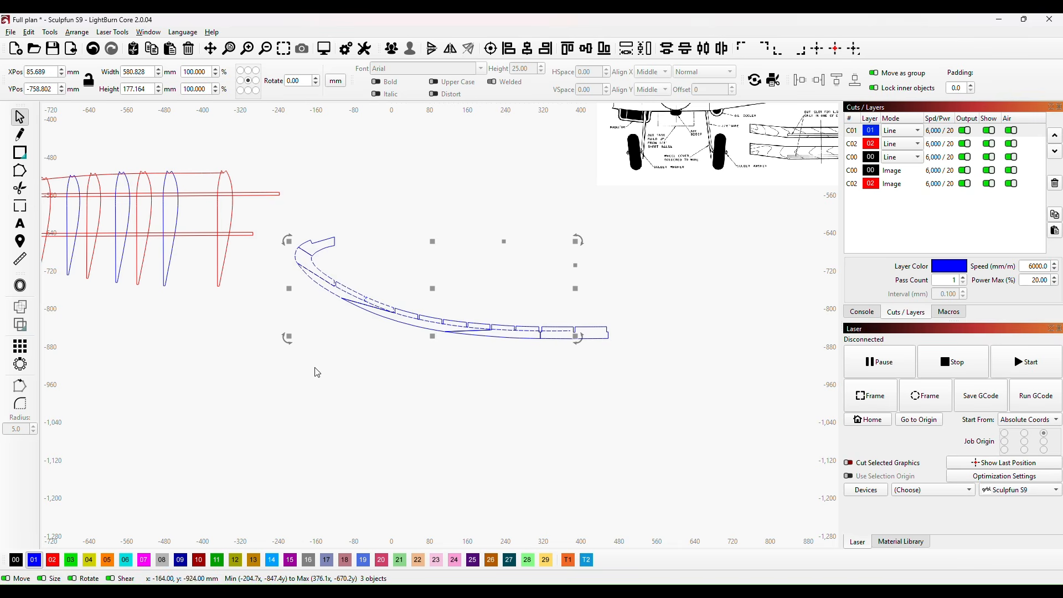
pyautogui.click(447, 414)
pyautogui.scroll(3, 431, 405)
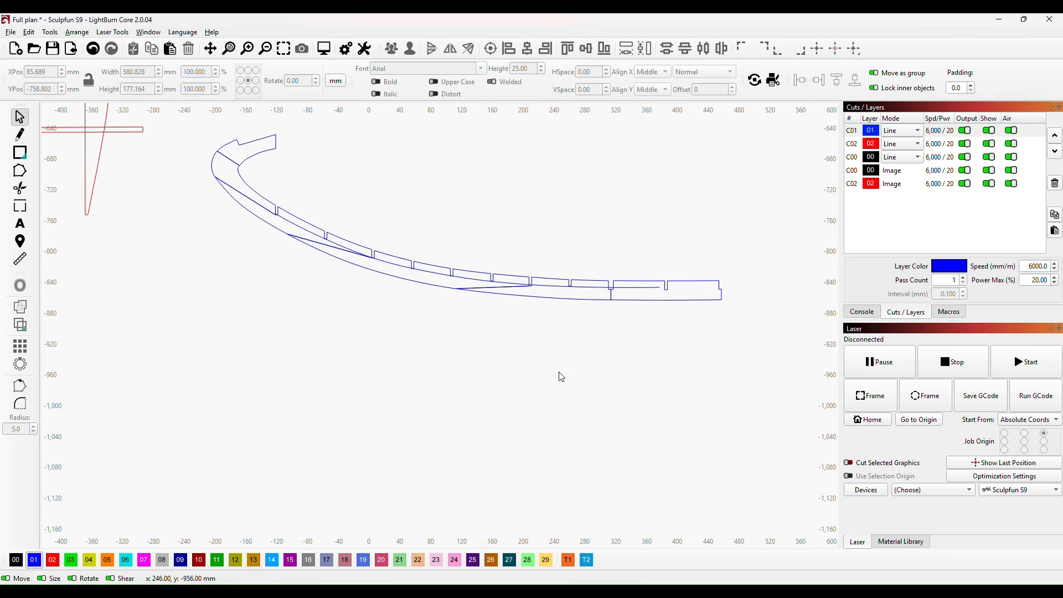
pyautogui.click(634, 287)
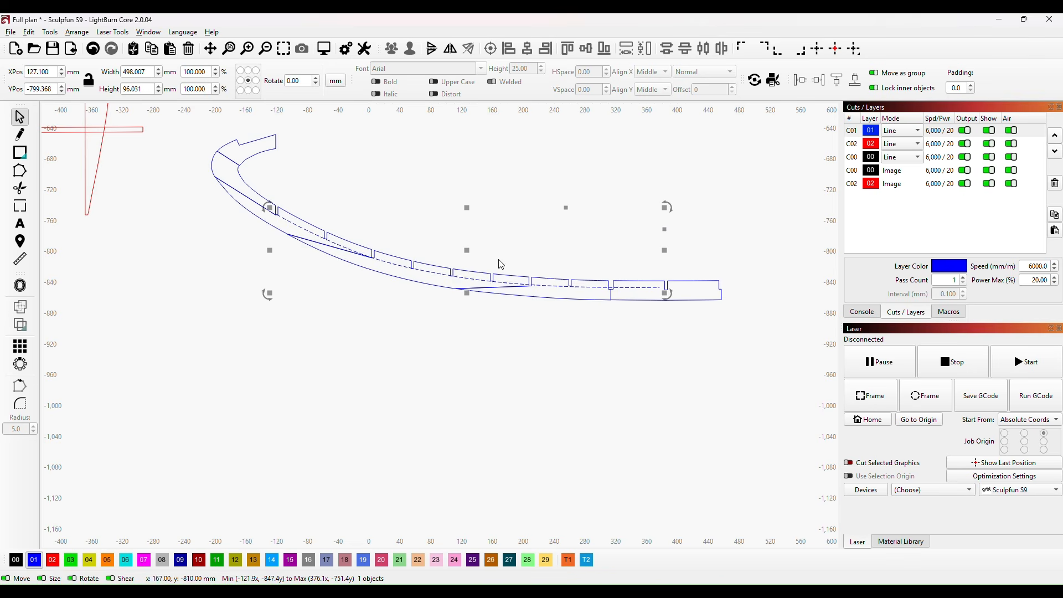
pyautogui.moveTo(462, 247); pyautogui.dragTo(534, 381)
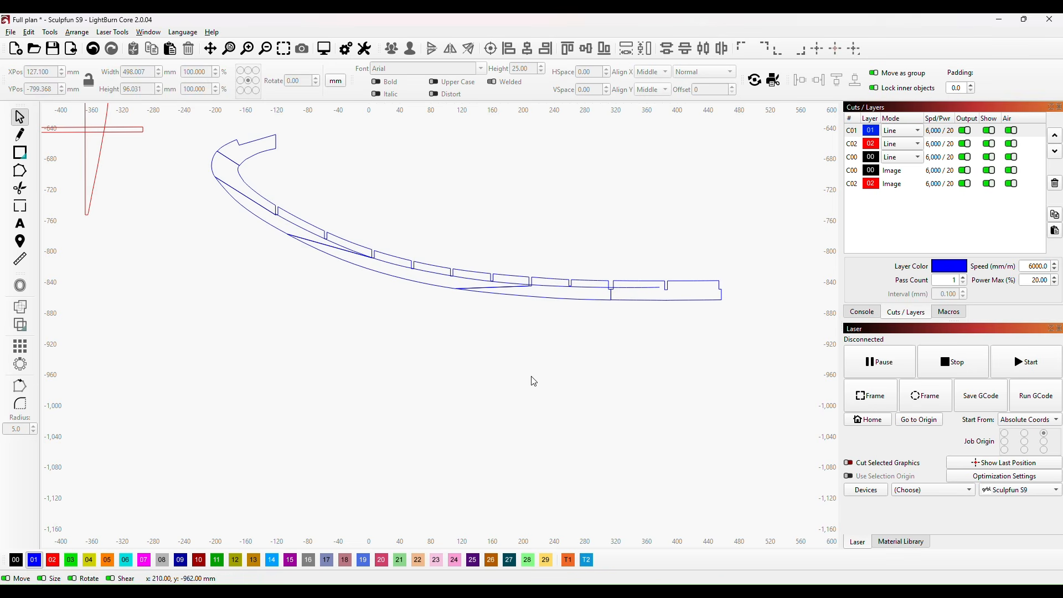
pyautogui.click(591, 287)
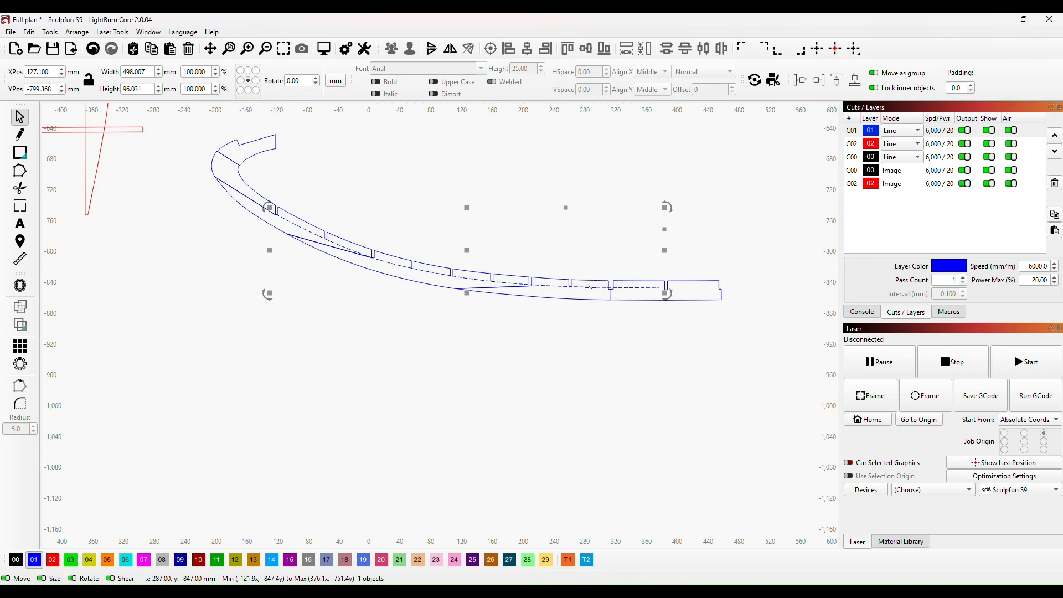
pyautogui.moveTo(467, 253); pyautogui.dragTo(517, 375)
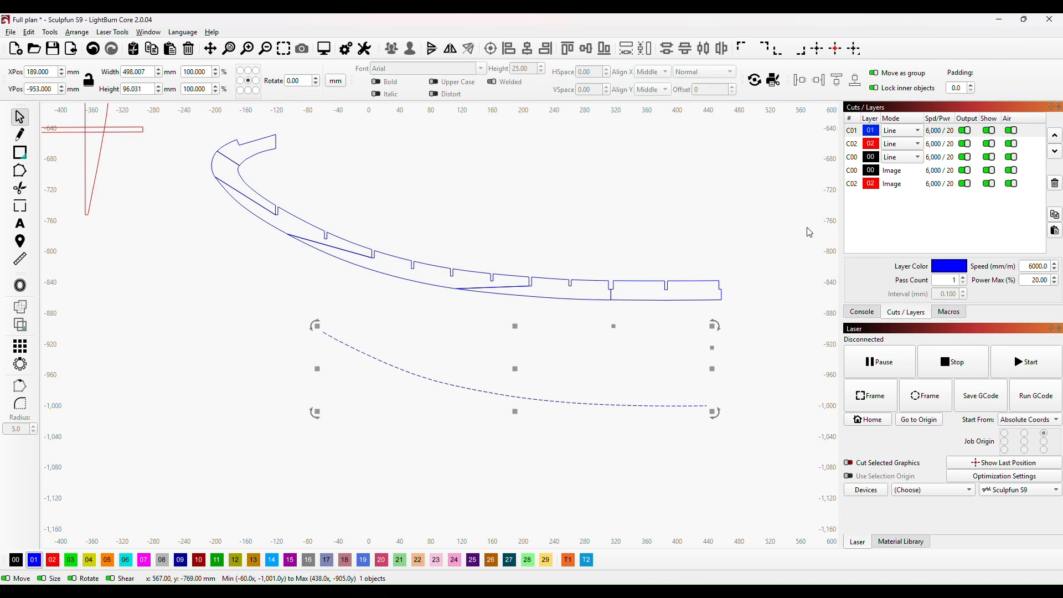
pyautogui.press('Delete')
# - Move the notched trailing-edge pieces onto the rib tails of the rib-and-spar layout to complete the wing outline
pyautogui.scroll(-5, 490, 387)
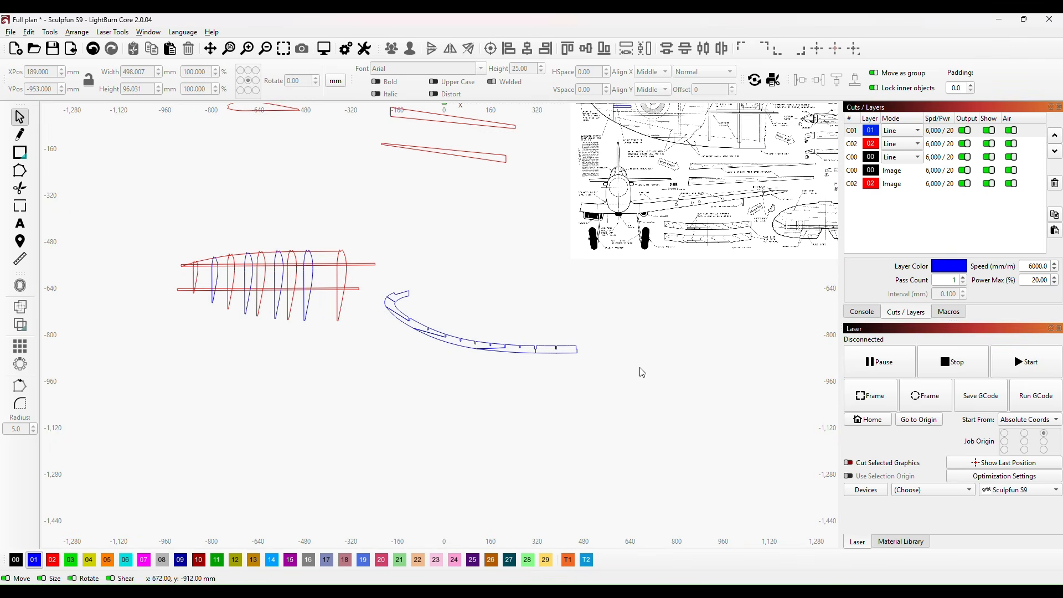
pyautogui.moveTo(384, 283); pyautogui.dragTo(635, 394)
pyautogui.moveTo(480, 321); pyautogui.dragTo(264, 299)
# - Assign all ribs, spars and trailing-edge pieces of the assembled wing to black layer 00
pyautogui.scroll(-2, 585, 305)
pyautogui.moveTo(361, 217); pyautogui.dragTo(579, 401)
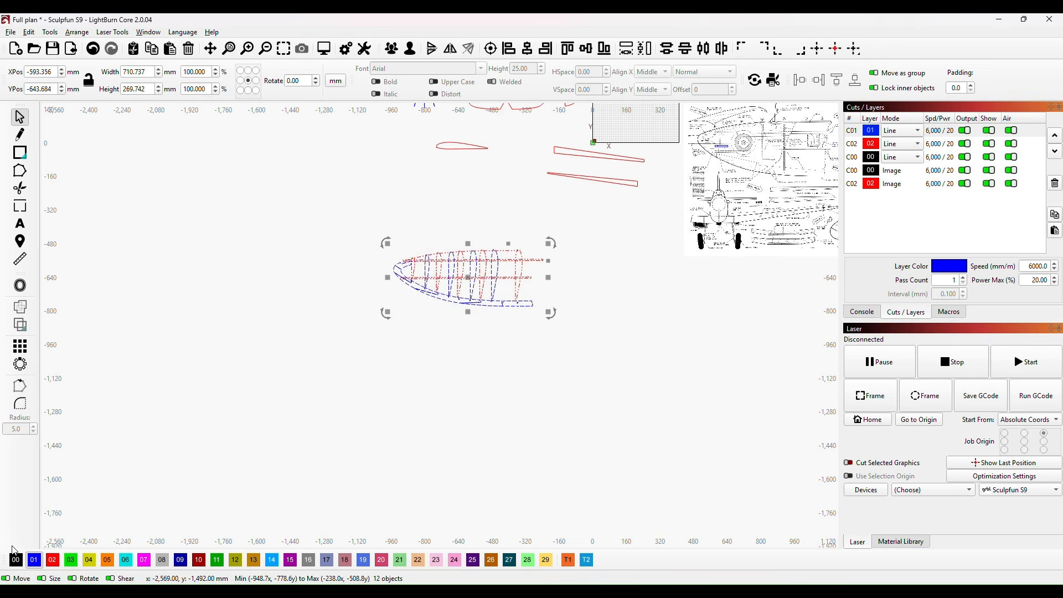
pyautogui.click(15, 560)
pyautogui.click(444, 459)
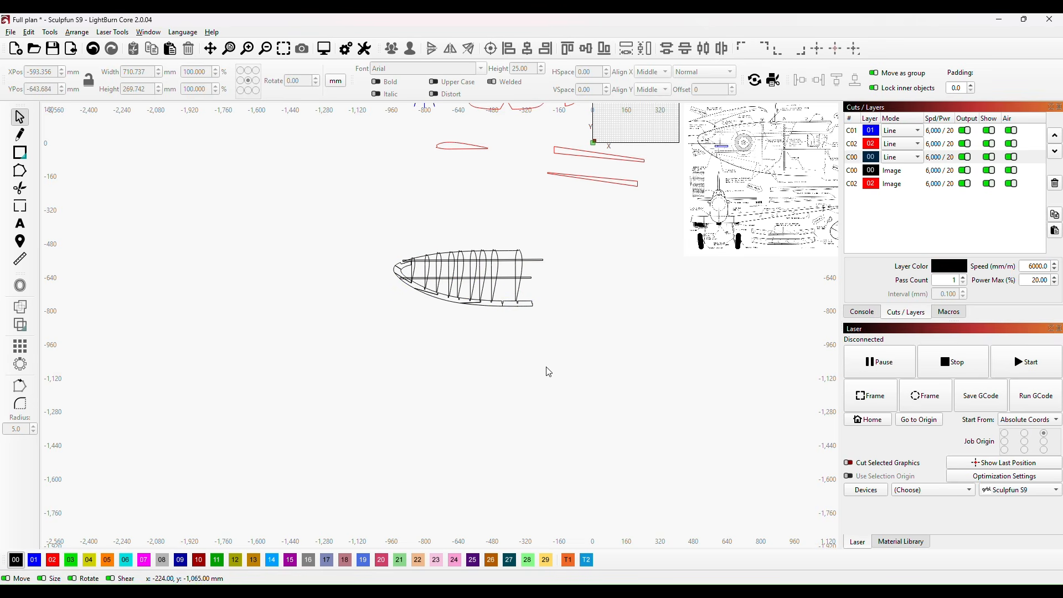
pyautogui.scroll(3, 563, 326)
pyautogui.scroll(1, 563, 326)
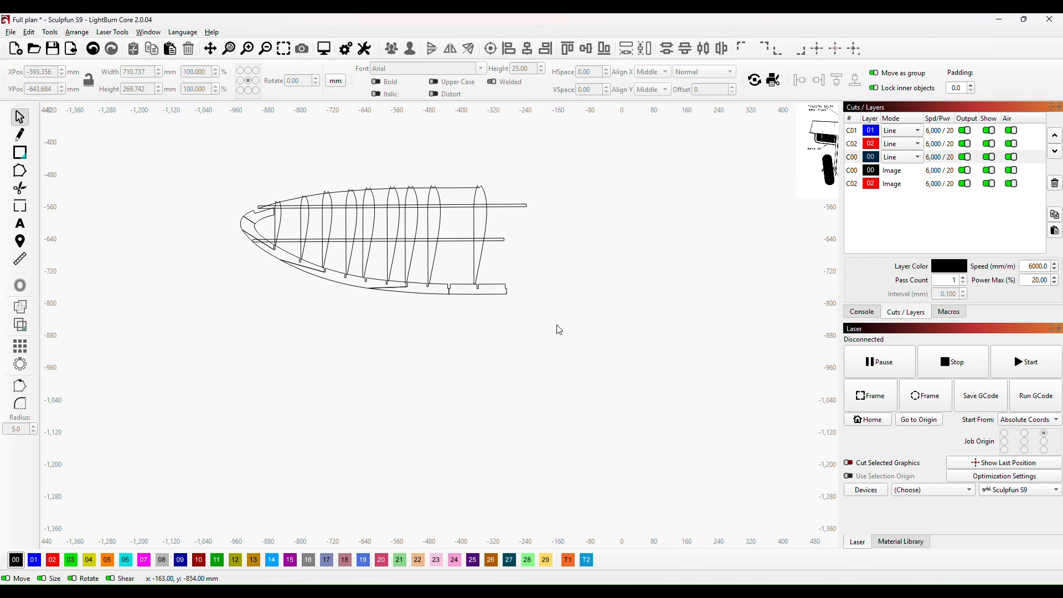
# - Move the assembled wing closer to the other finished parts, to X -417, Y -388
pyautogui.scroll(-5, 556, 332)
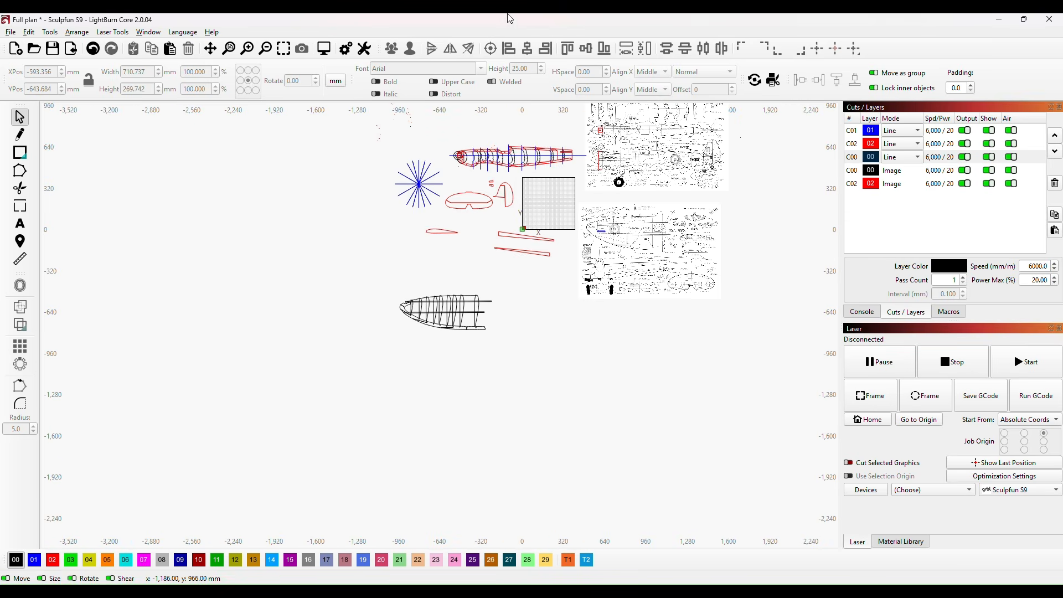
pyautogui.scroll(5, 553, 280)
pyautogui.moveTo(610, 325); pyautogui.dragTo(332, 281)
pyautogui.scroll(-3, 379, 289)
pyautogui.scroll(1, 550, 313)
pyautogui.moveTo(547, 312); pyautogui.dragTo(534, 307)
# - Trace the outline of the lower wing joiner on the plan with straight lines on red layer 02, about 299 mm long
pyautogui.scroll(4, 534, 307)
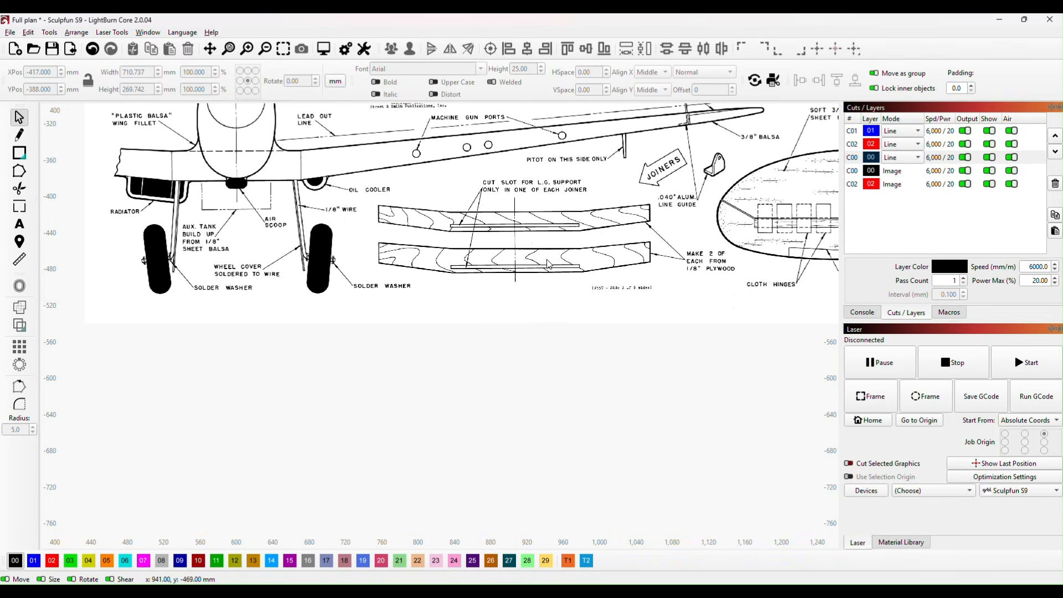
pyautogui.scroll(2, 515, 326)
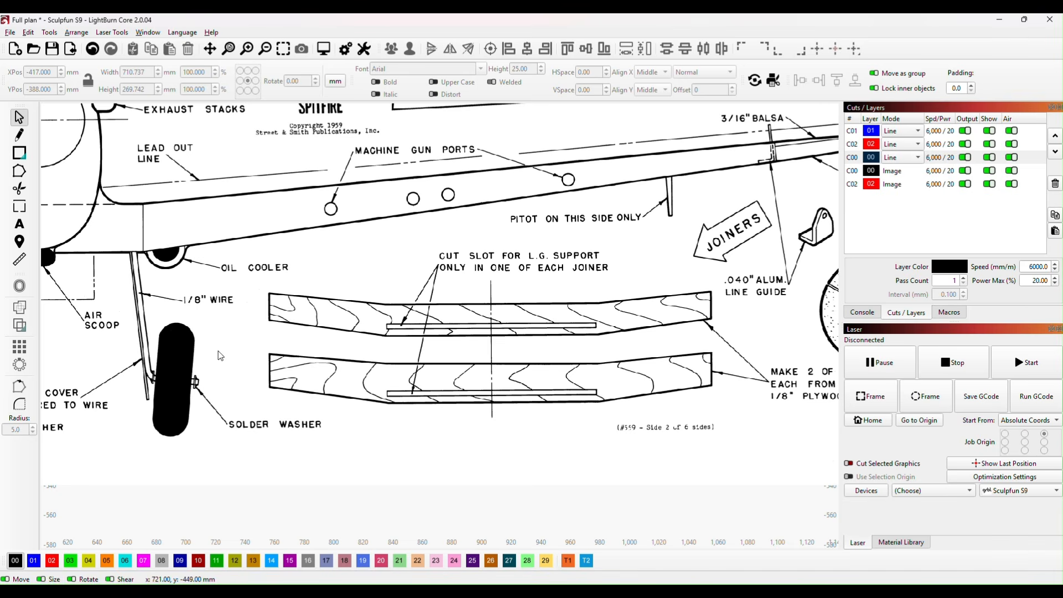
pyautogui.click(19, 136)
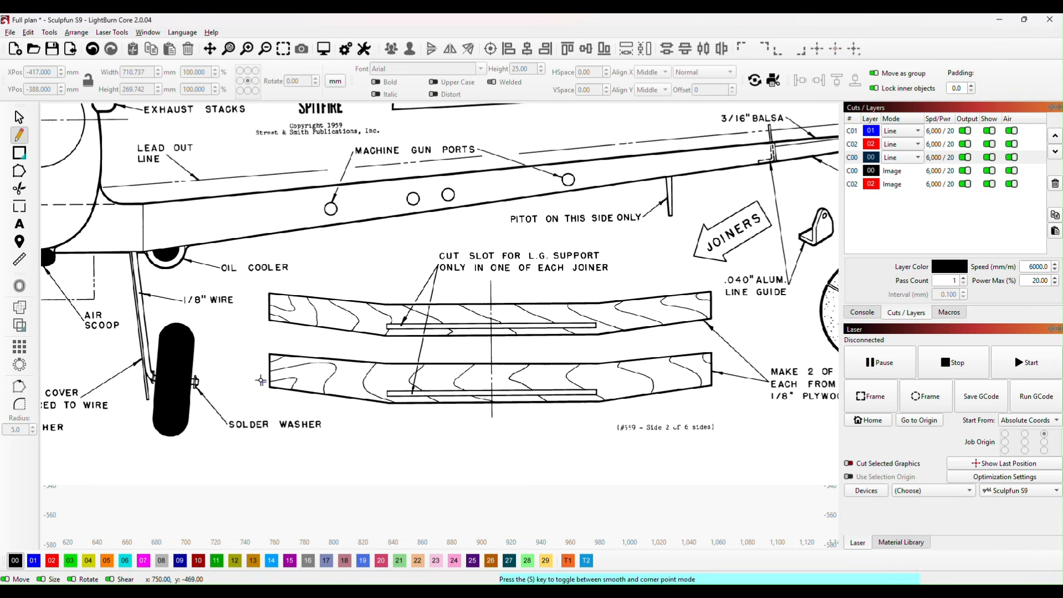
pyautogui.click(51, 561)
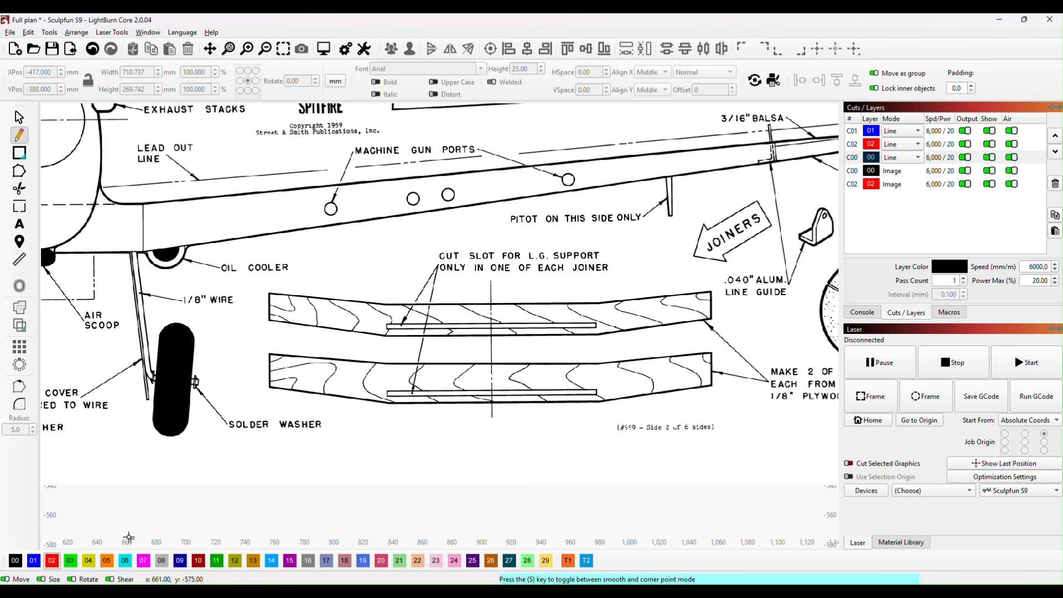
pyautogui.click(272, 356)
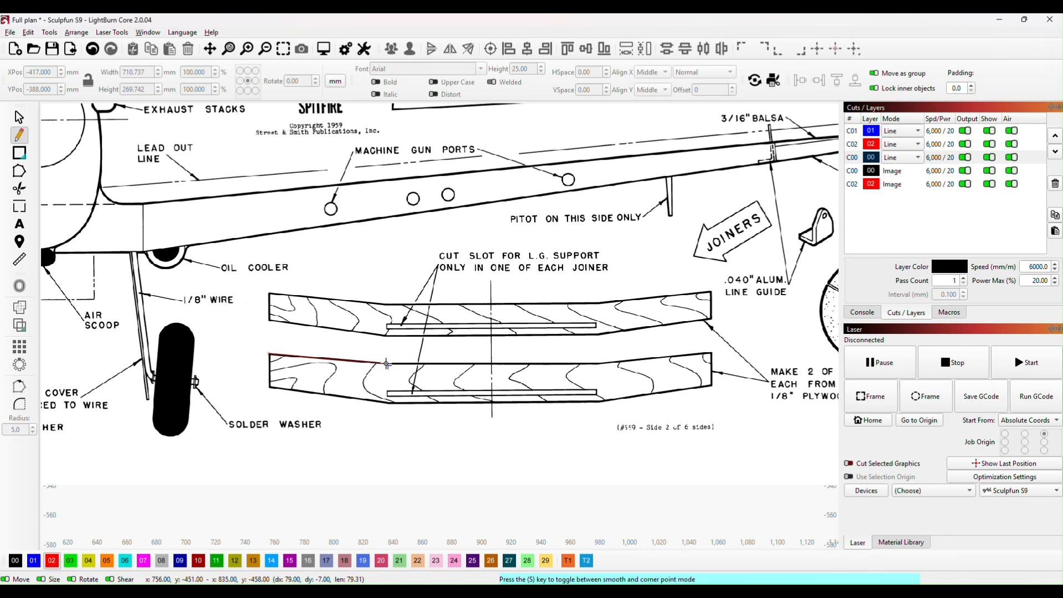
pyautogui.click(598, 365)
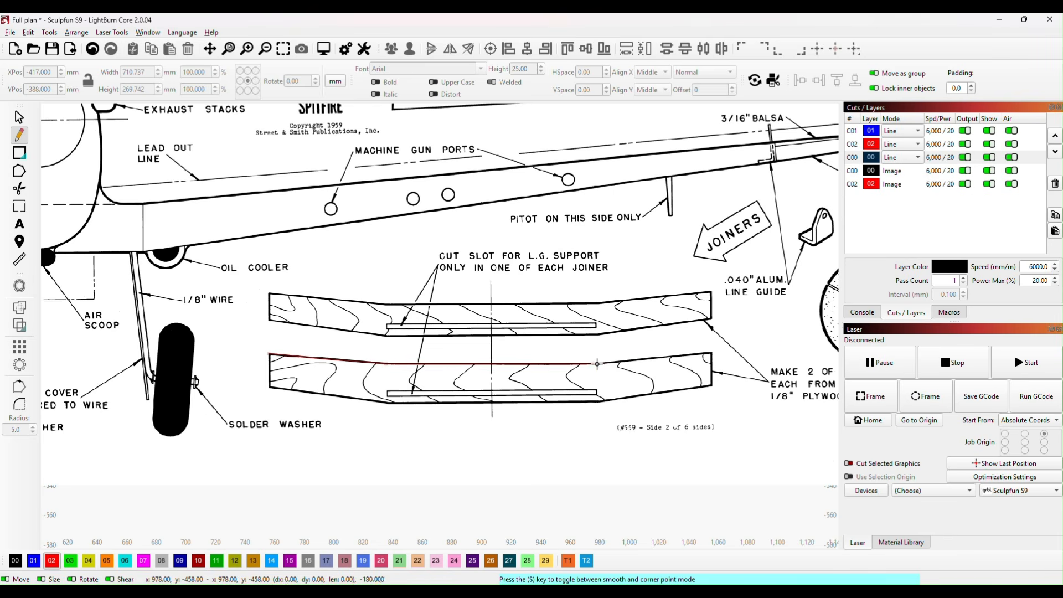
pyautogui.click(712, 352)
pyautogui.click(712, 386)
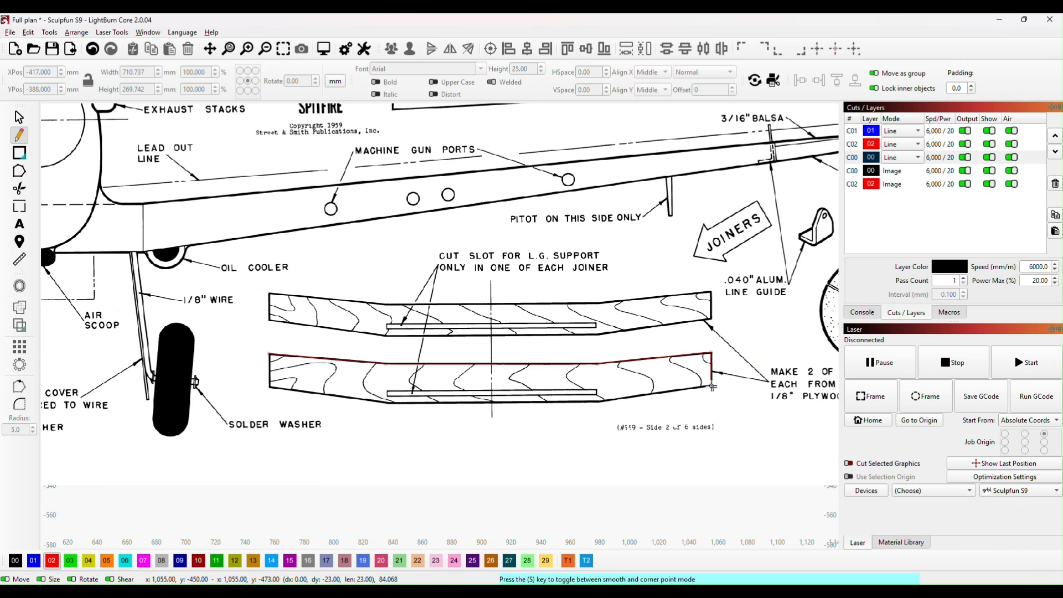
pyautogui.click(601, 400)
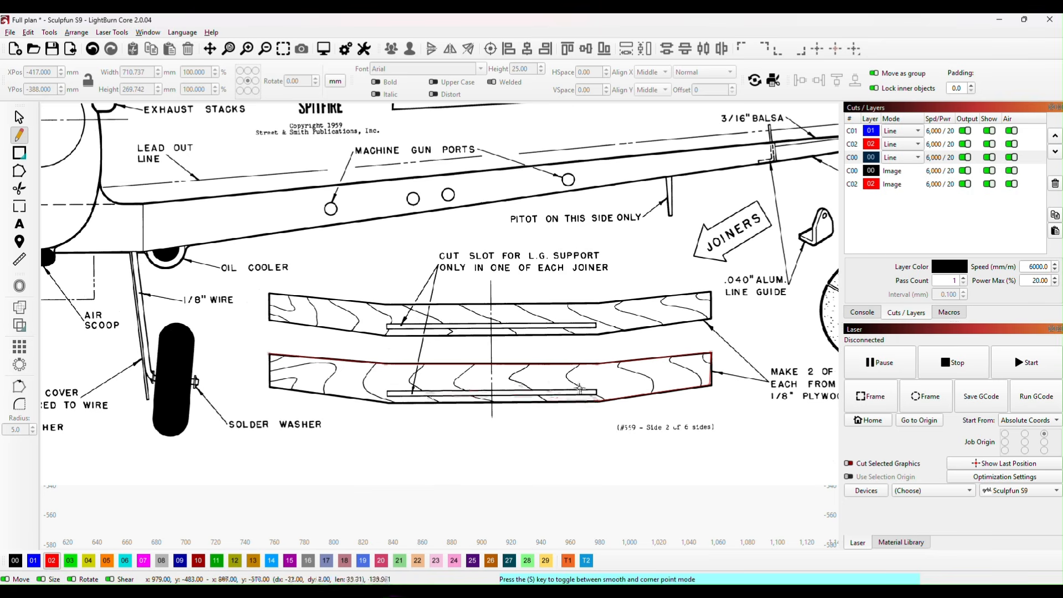
# - Finish tracing the lower wing joiner's outline along its lower edge and left end, closing the shape at its starting corner
pyautogui.click(395, 406)
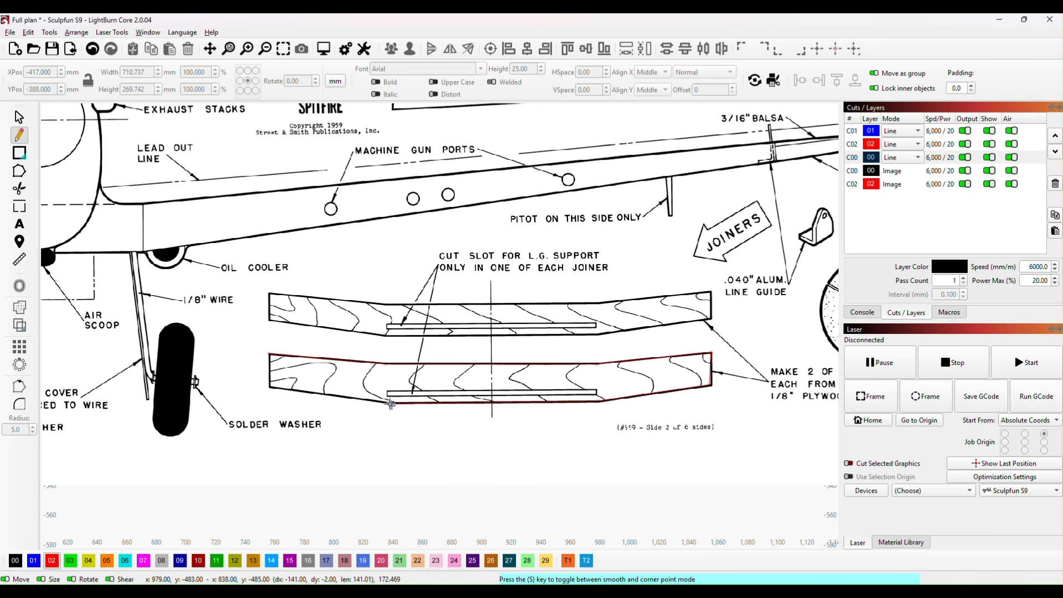
pyautogui.click(268, 388)
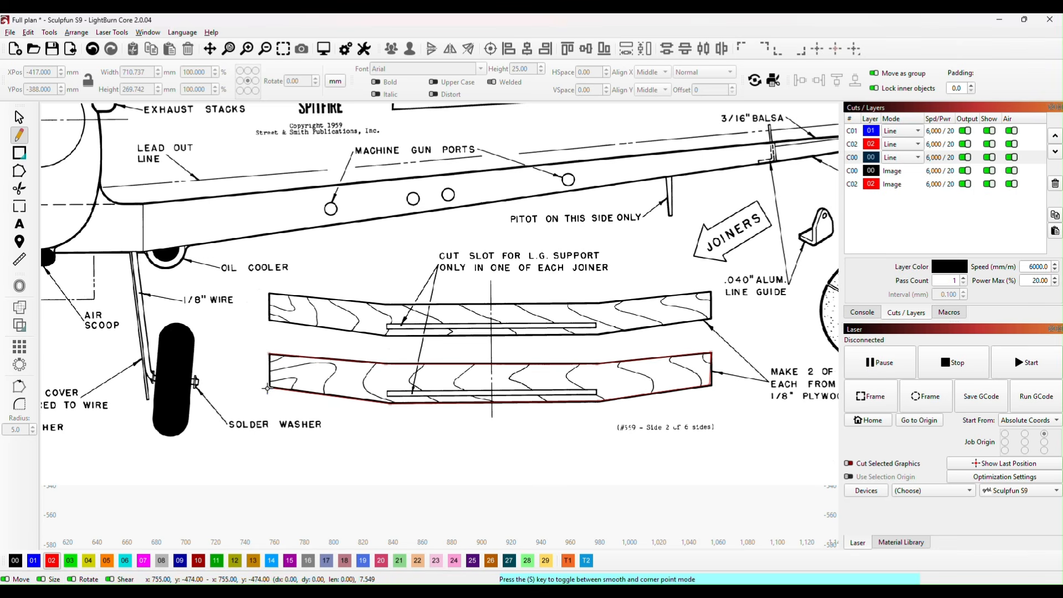
pyautogui.click(270, 355)
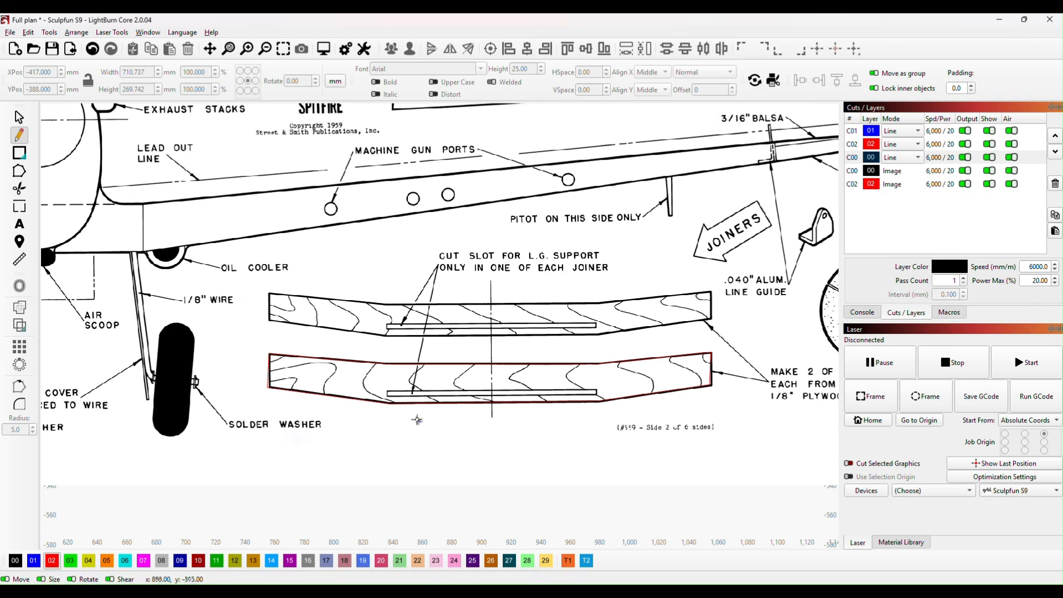
# - Edit the left-end nodes of the lower joiner's traced outline to line up with the plan's left edge
pyautogui.scroll(2, 268, 402)
pyautogui.scroll(1, 269, 403)
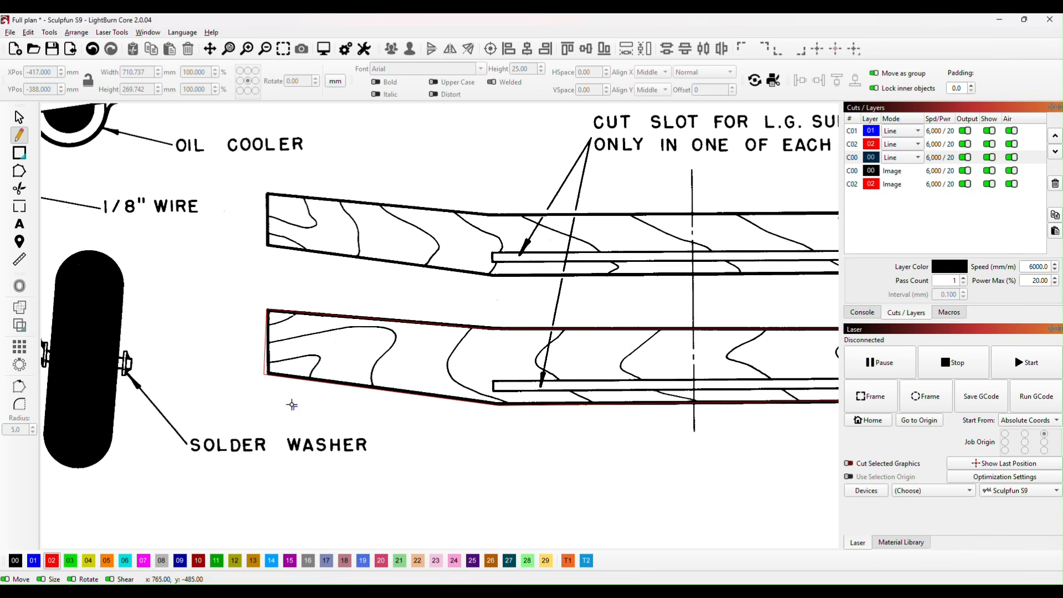
pyautogui.click(19, 170)
pyautogui.click(275, 367)
pyautogui.scroll(2, 275, 367)
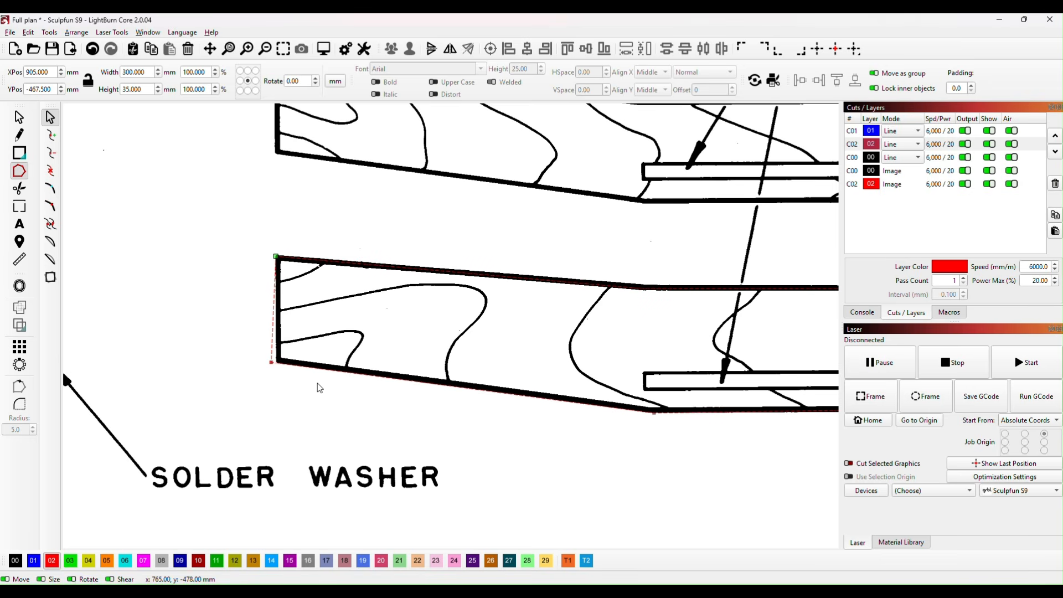
pyautogui.press('Right')
pyautogui.click(276, 256)
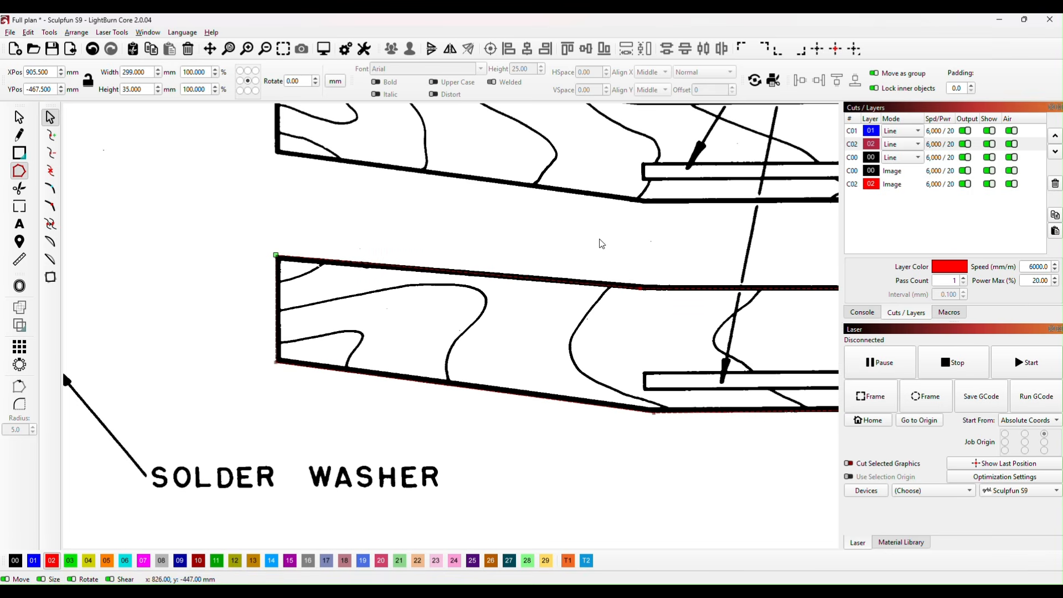
# - Nudge the bend and right-end nodes of the lower joiner outline onto the plan lines, making it about 299.8 mm wide and 34.9 mm high
pyautogui.moveTo(609, 258); pyautogui.dragTo(665, 326)
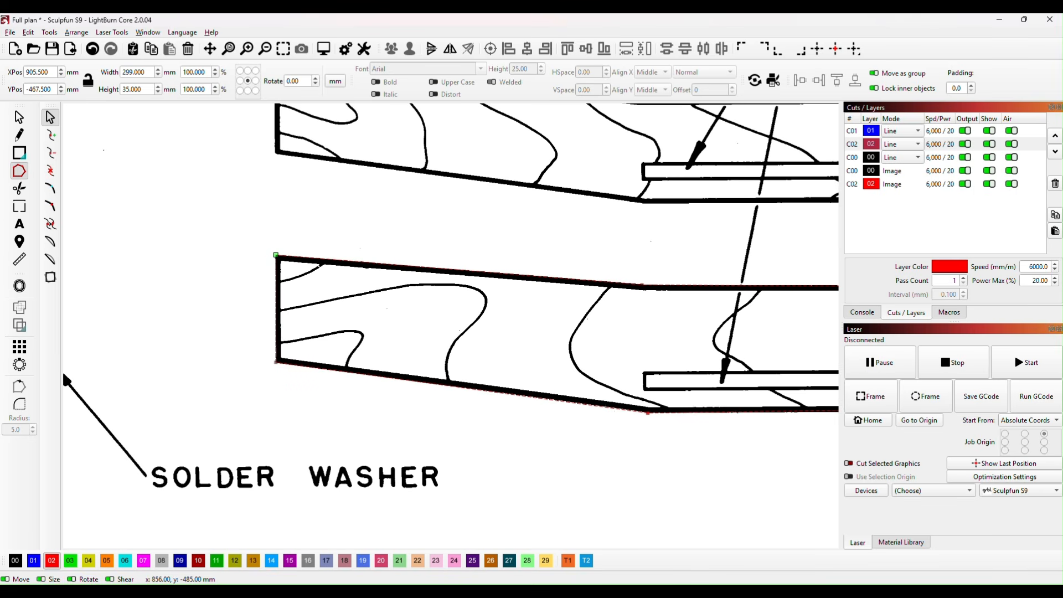
pyautogui.hotkey('ctrl', 'Up')
pyautogui.hotkey('ctrl', 'Down')
pyautogui.scroll(-2, 791, 337)
pyautogui.moveTo(790, 345); pyautogui.dragTo(265, 363)
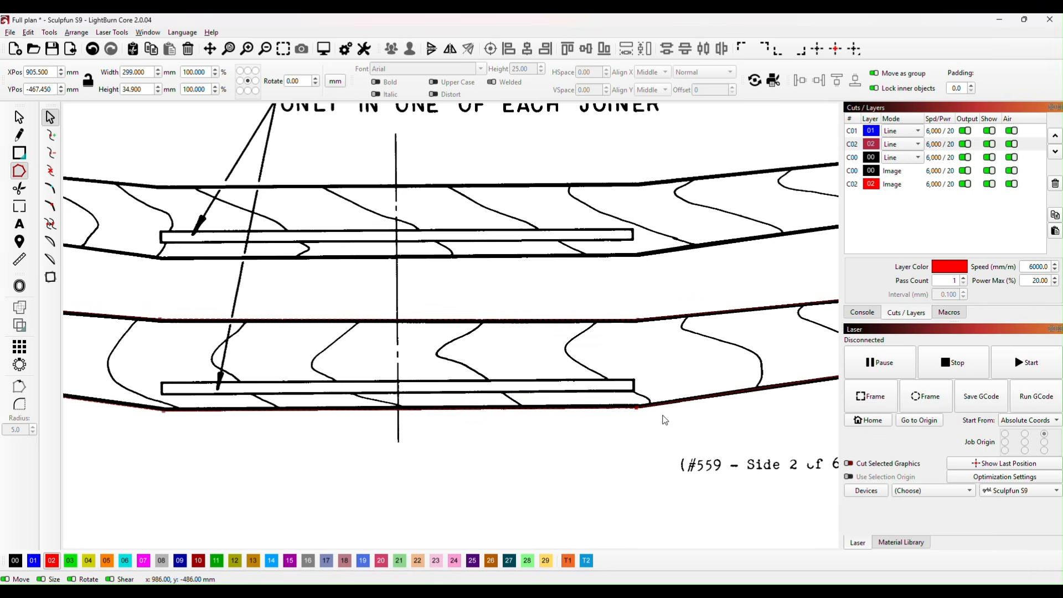
pyautogui.moveTo(737, 413); pyautogui.dragTo(374, 478)
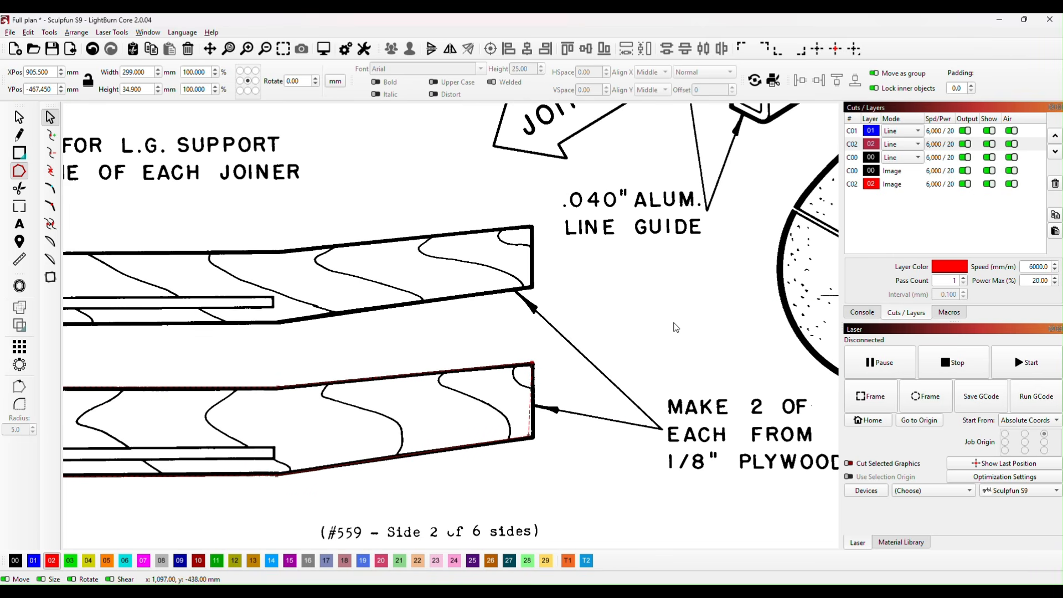
pyautogui.press('Right')
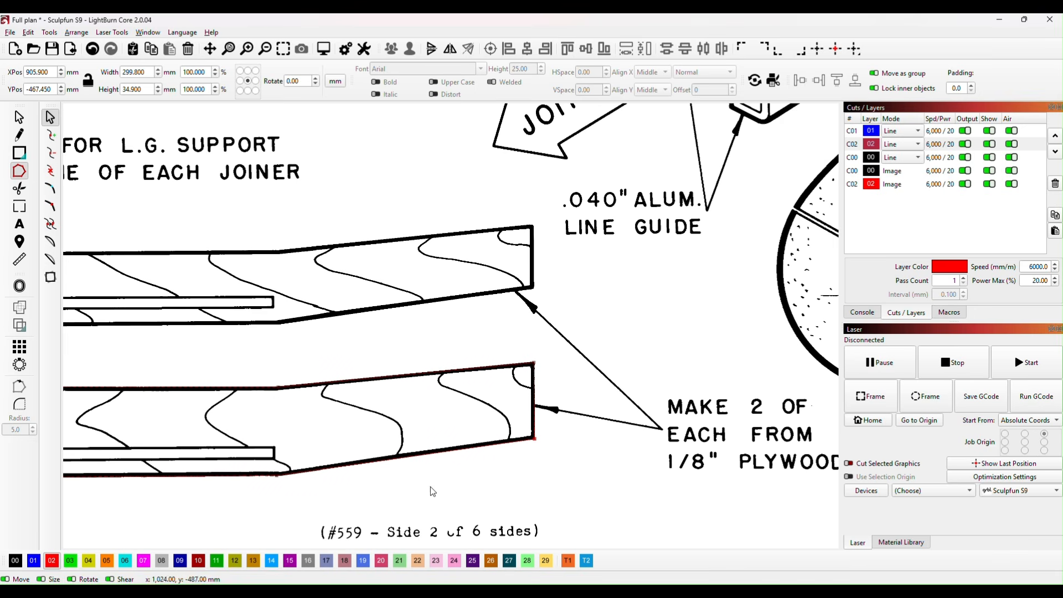
pyautogui.click(421, 501)
# - Measure the straight bottom segment of the lower joiner outline
pyautogui.scroll(-2, 420, 502)
pyautogui.moveTo(531, 471); pyautogui.dragTo(739, 357)
pyautogui.scroll(-2, 497, 421)
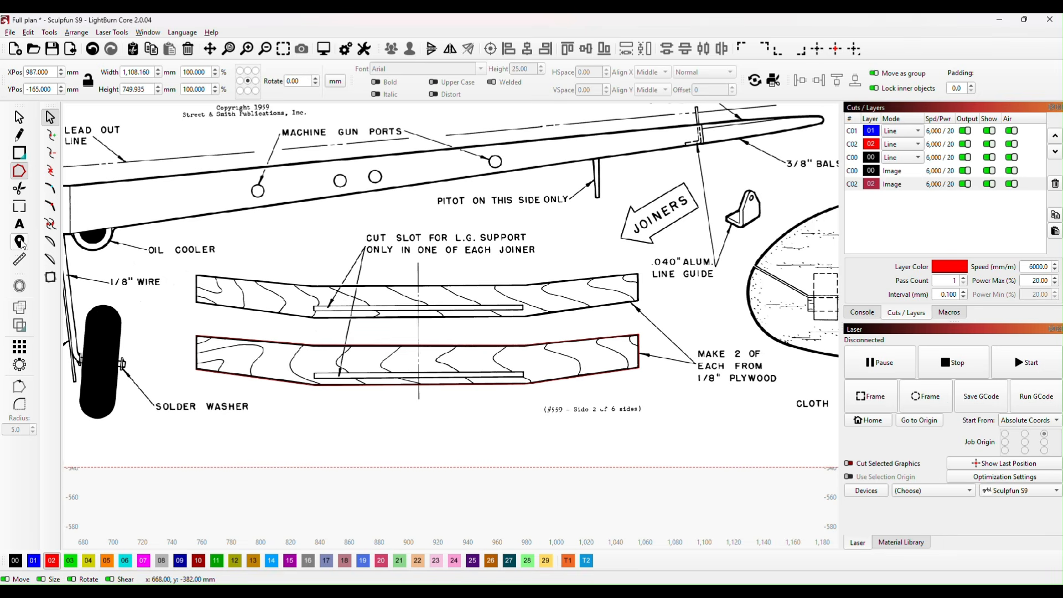
pyautogui.click(20, 260)
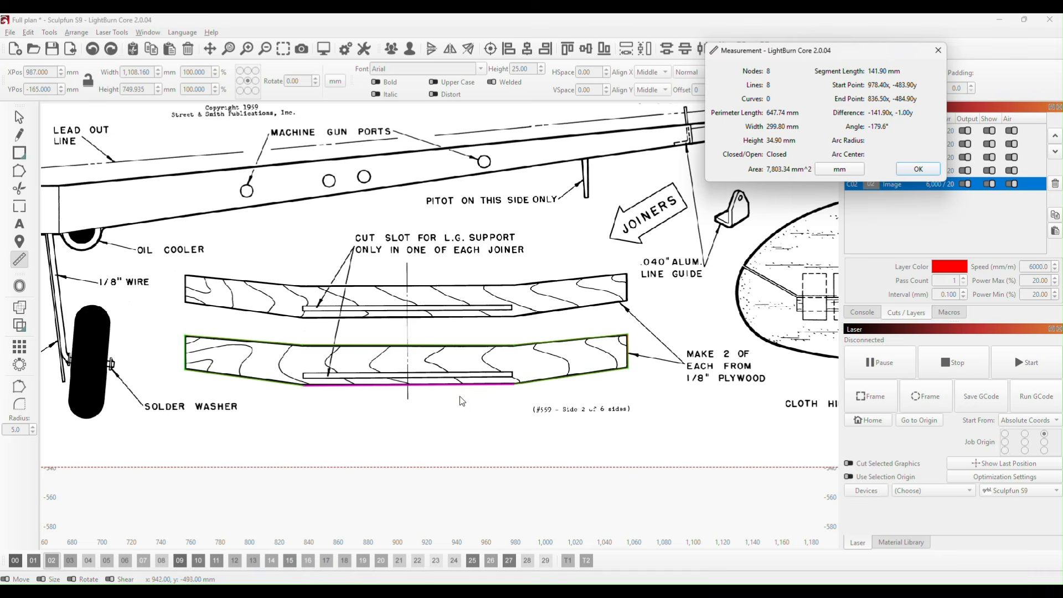
pyautogui.moveTo(462, 378); pyautogui.dragTo(462, 385)
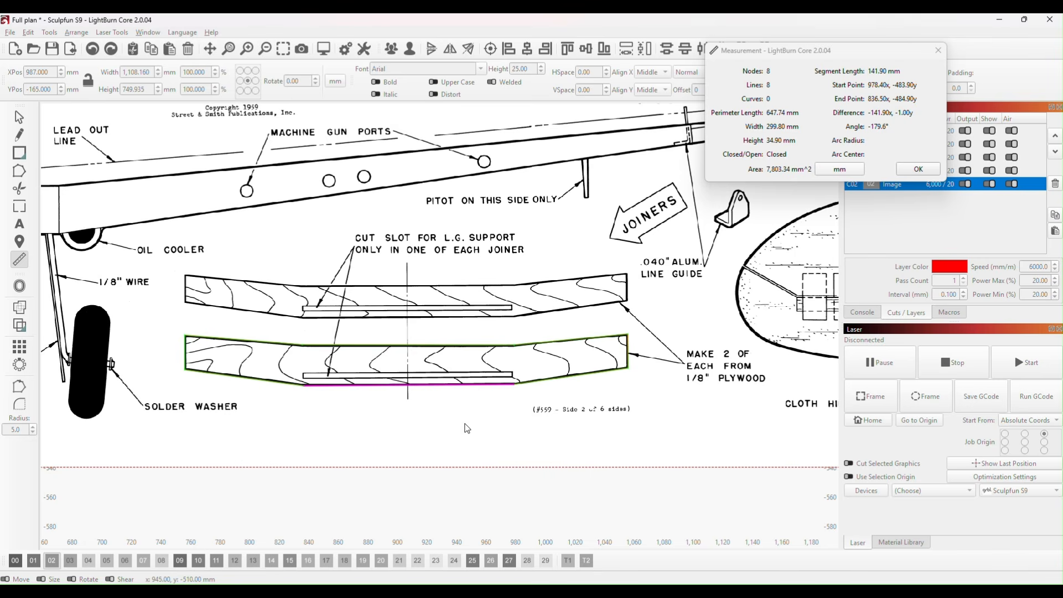
pyautogui.scroll(-3, 485, 419)
pyautogui.click(921, 170)
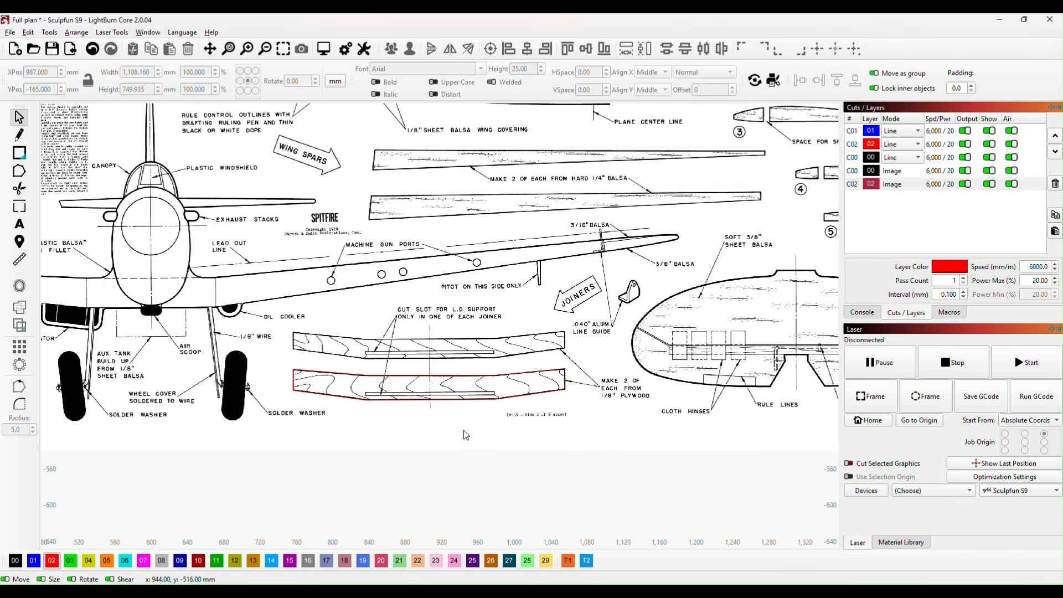
# - Move the lower joiner outline off the plan into the empty area below the wing frame drawing, at about X -177, Y -724 mm
pyautogui.scroll(-5, 448, 425)
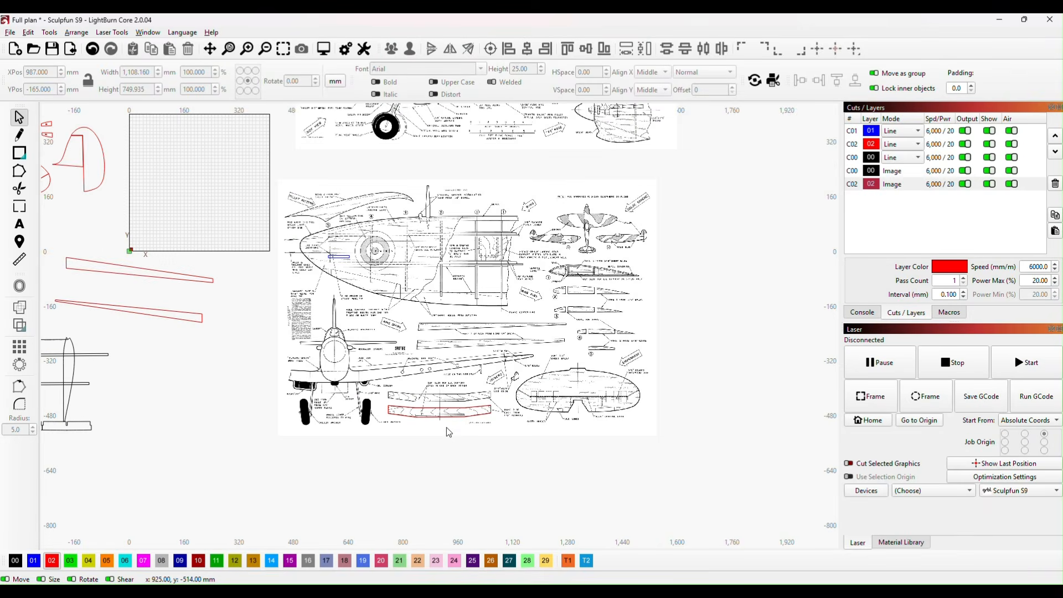
pyautogui.moveTo(446, 427); pyautogui.dragTo(259, 403)
pyautogui.click(634, 311)
pyautogui.click(358, 404)
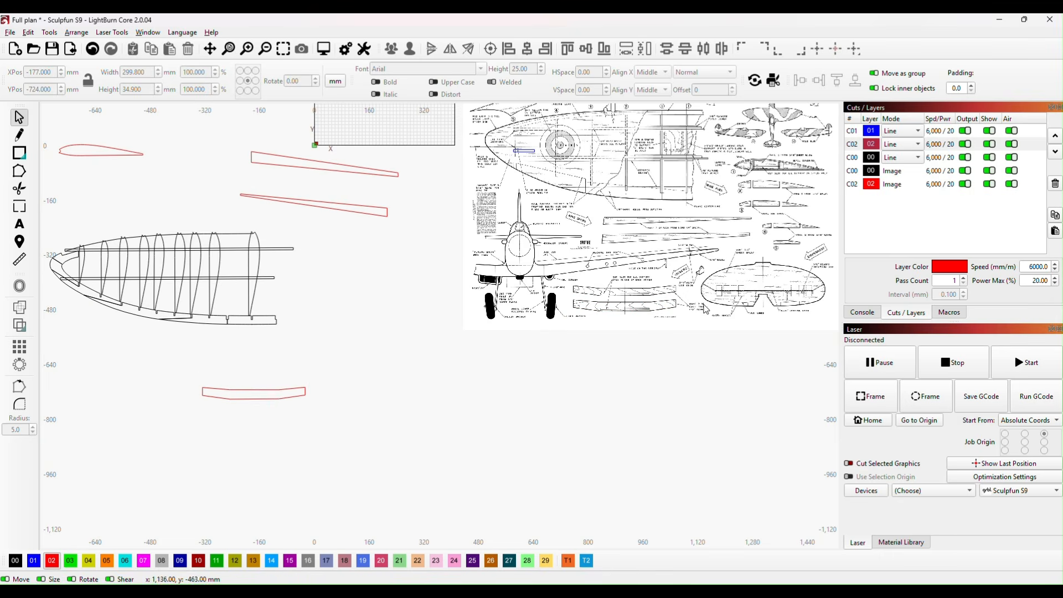
# - Trace the upper wing joiner on the plan as a closed straight-line outline through its end corners and bends
pyautogui.scroll(3, 609, 308)
pyautogui.scroll(3, 622, 308)
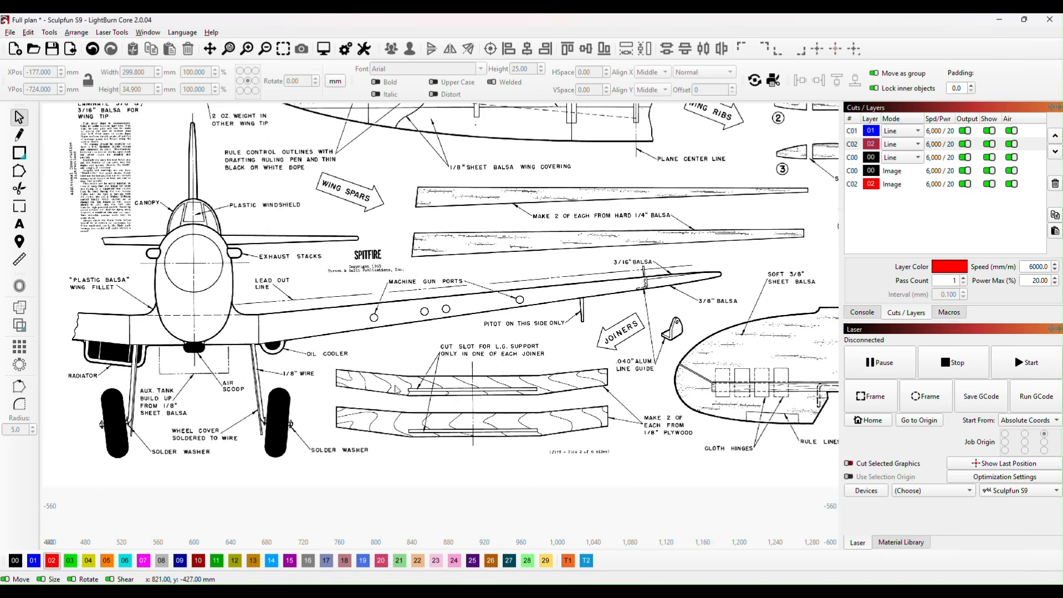
pyautogui.click(19, 135)
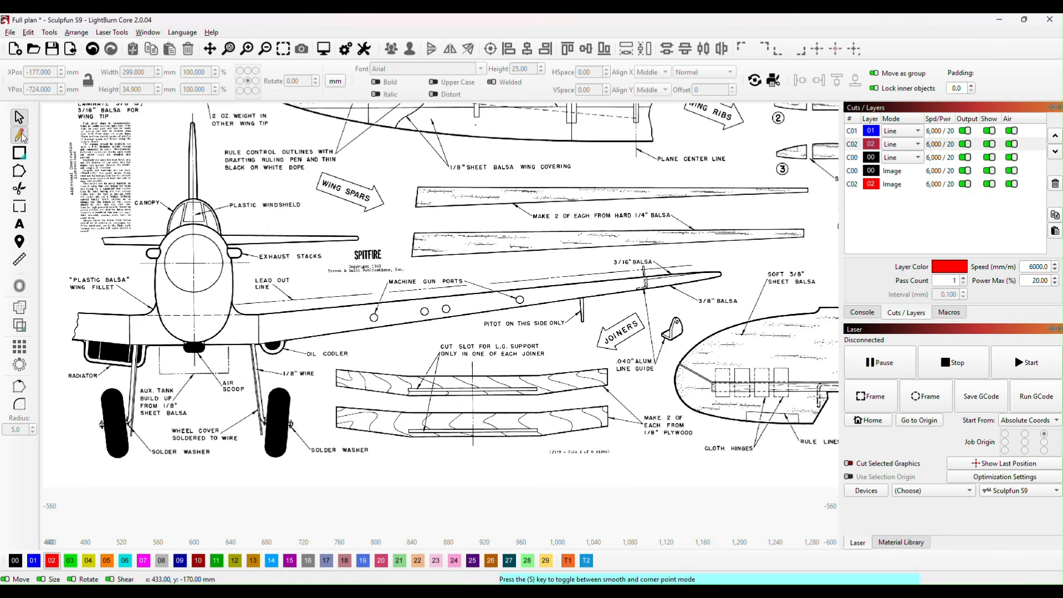
pyautogui.click(338, 387)
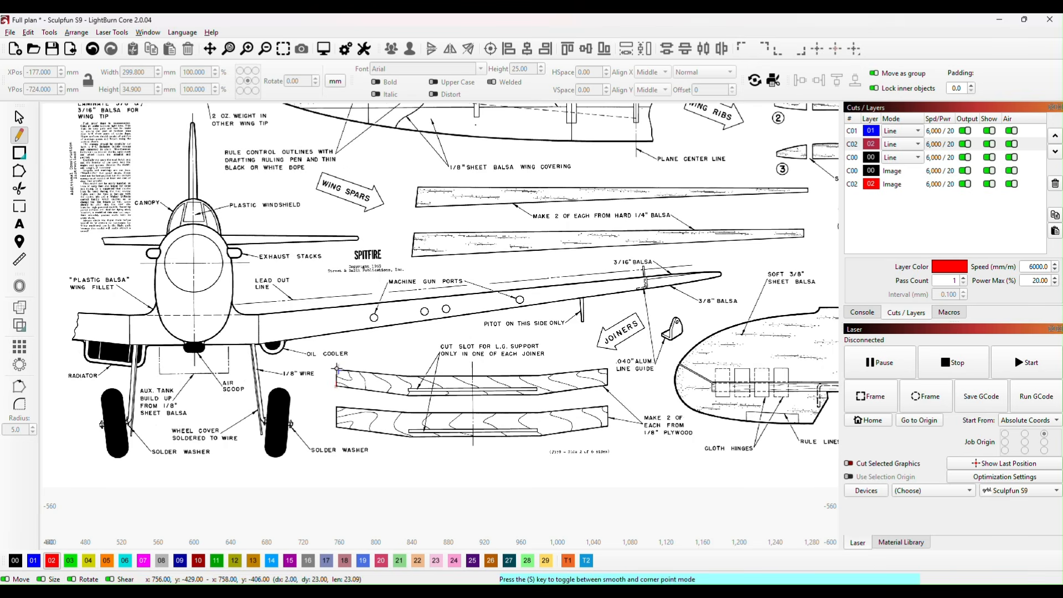
pyautogui.click(337, 369)
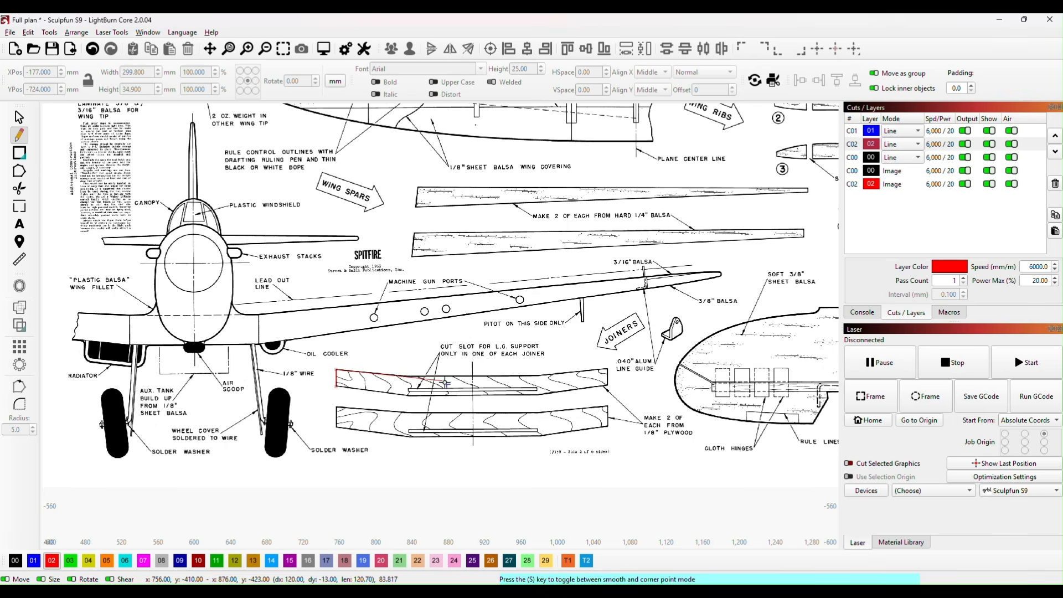
pyautogui.click(412, 377)
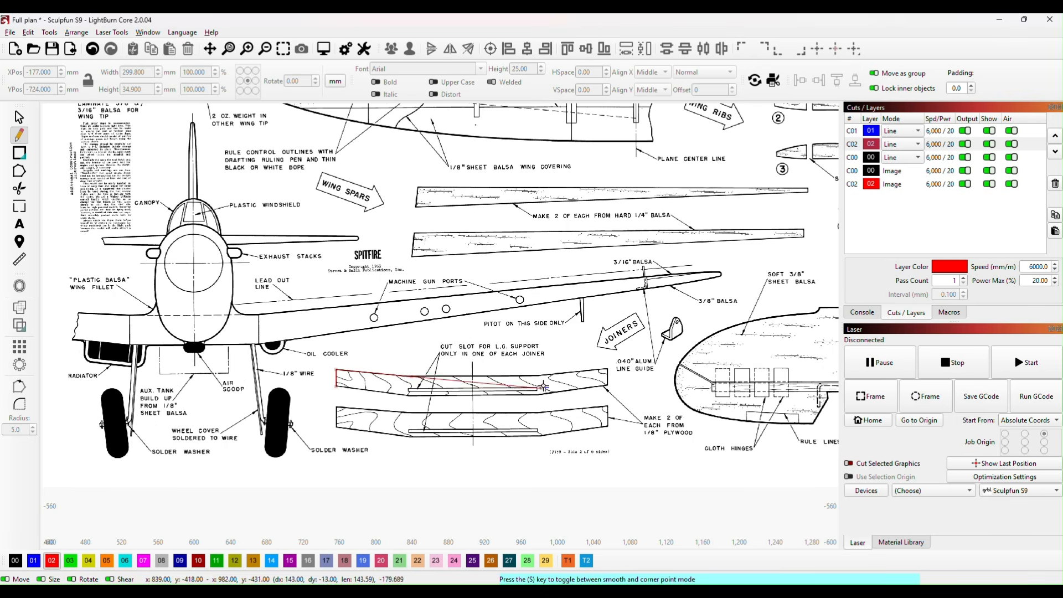
pyautogui.click(607, 369)
pyautogui.click(608, 385)
pyautogui.click(541, 394)
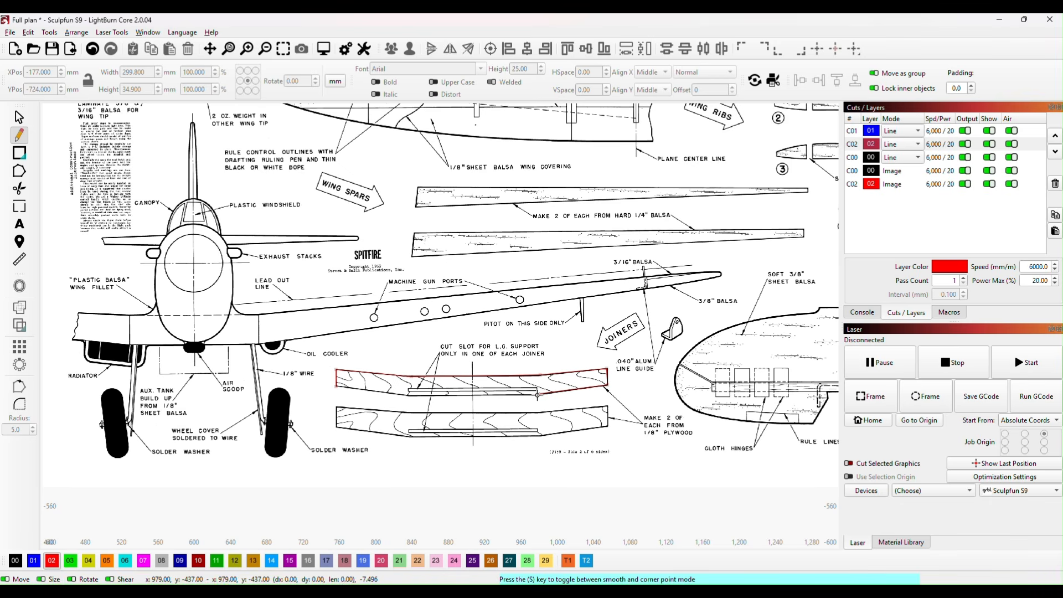
pyautogui.click(407, 394)
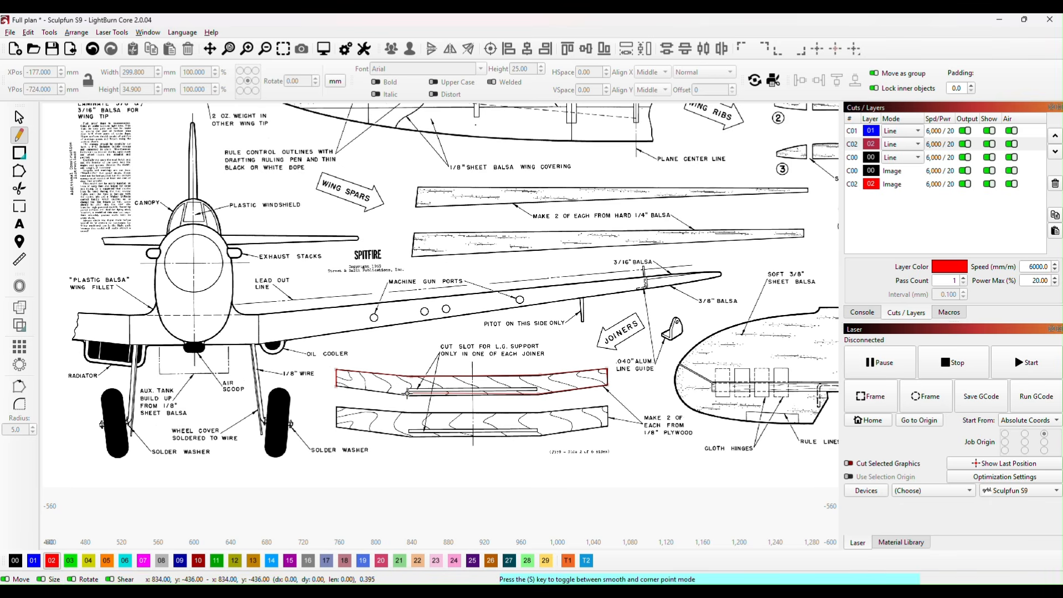
pyautogui.click(339, 390)
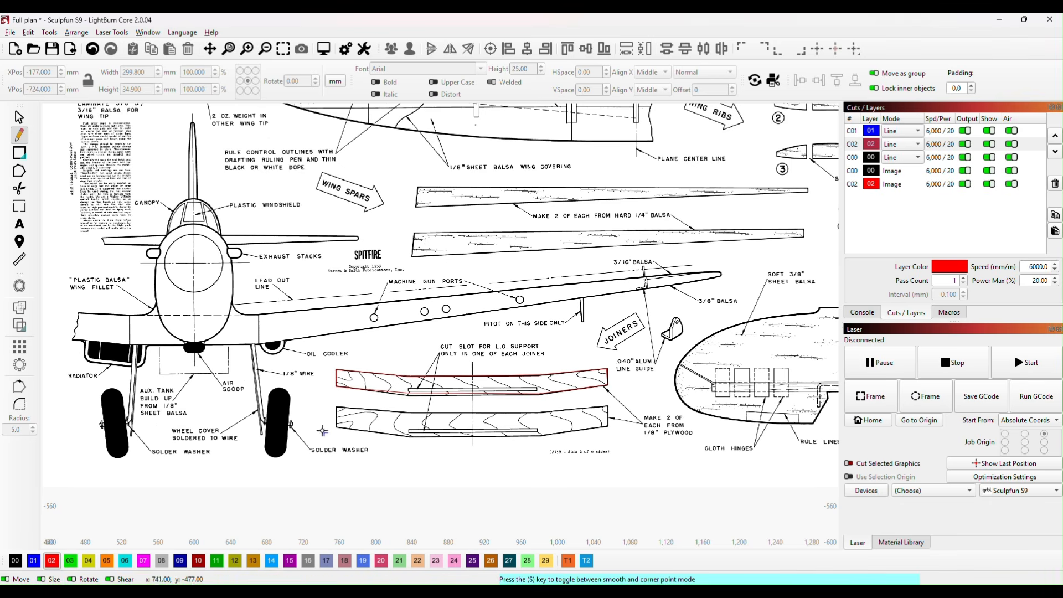
# - Edit the upper joiner outline's nodes, lowering the lower-left bend onto the plan's bottom edge
pyautogui.click(18, 171)
pyautogui.scroll(5, 407, 425)
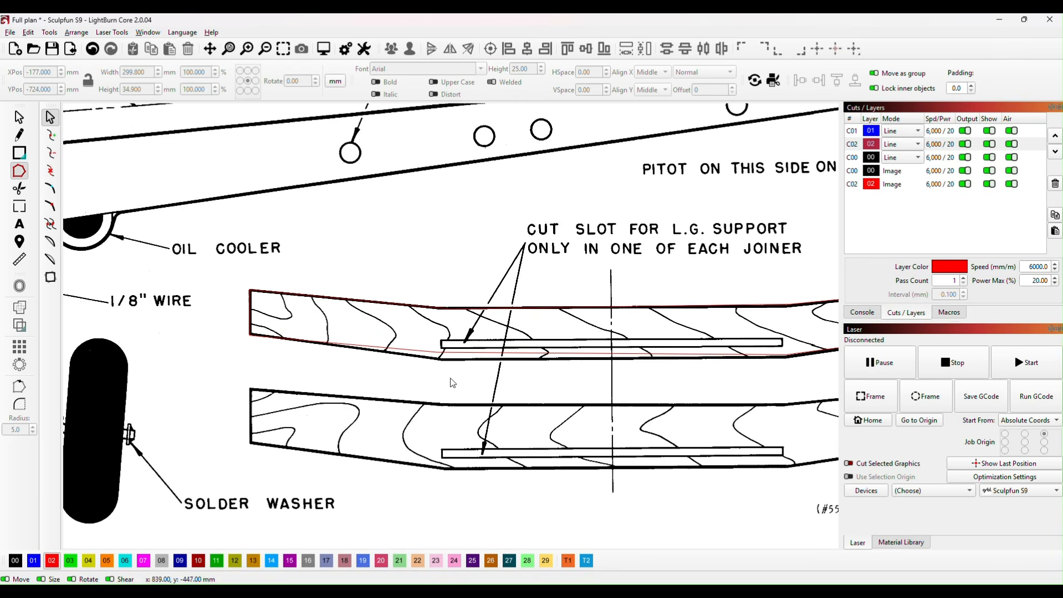
pyautogui.click(467, 353)
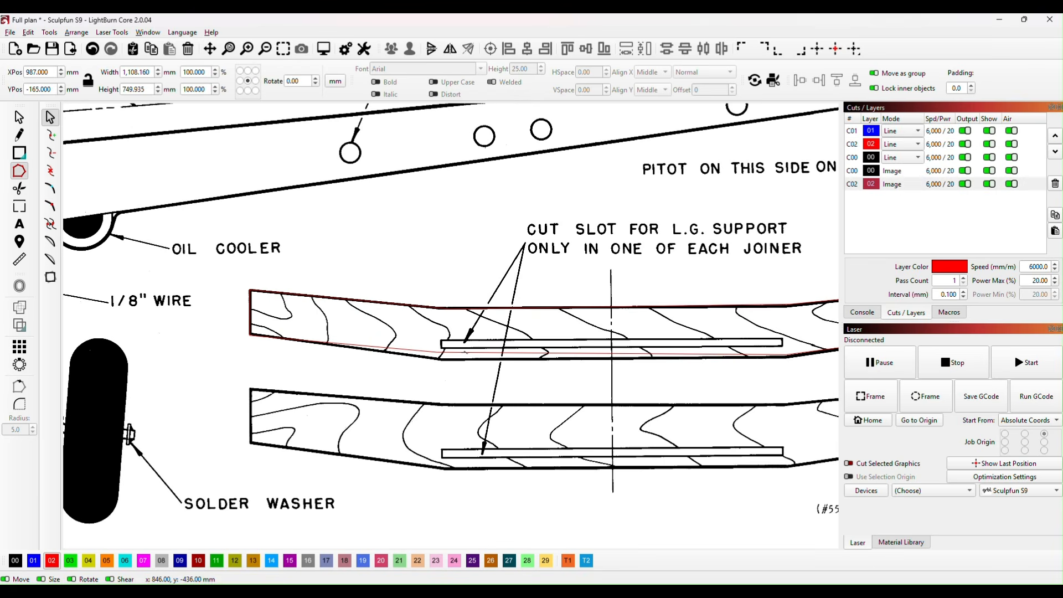
pyautogui.click(466, 353)
pyautogui.moveTo(440, 361); pyautogui.dragTo(440, 362)
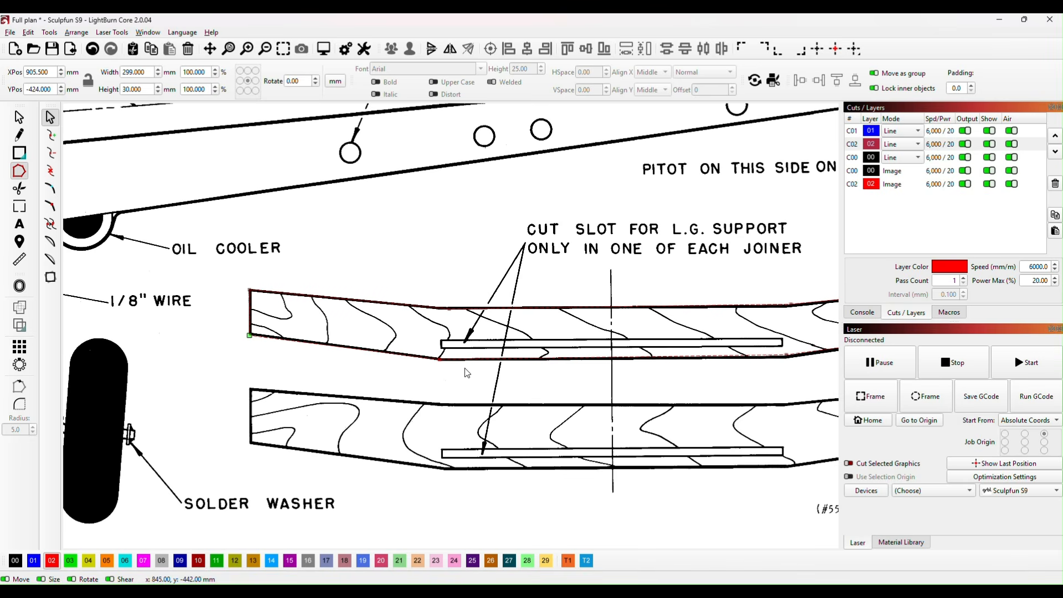
pyautogui.hotkey('ctrl', 'Down')
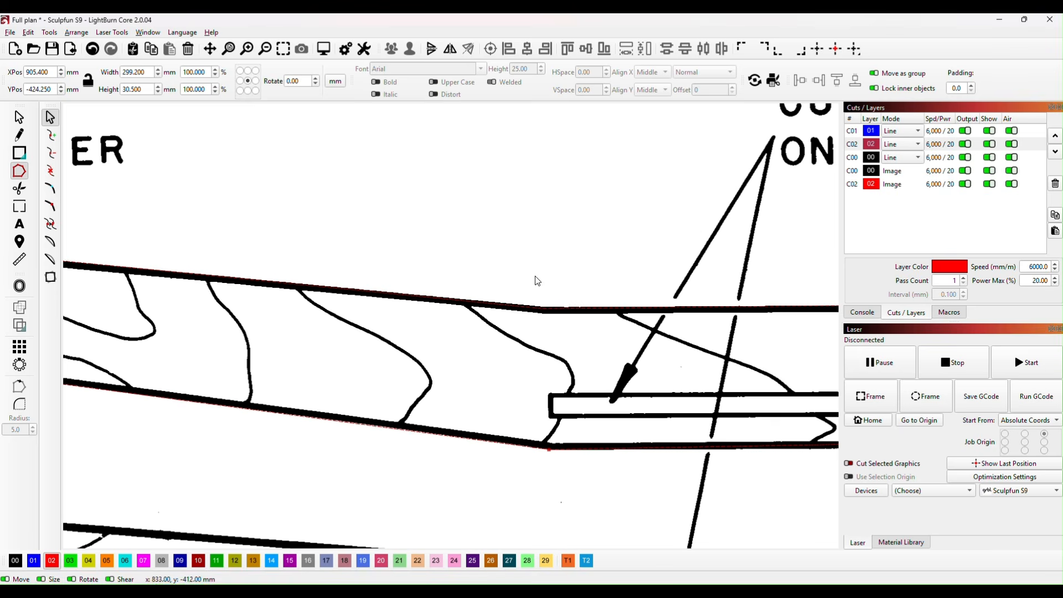
# - Adjust the upper joiner's remaining bend and right-end nodes to the plan lines, making the outline about 299.9 mm wide and 30.9 mm high
pyautogui.moveTo(530, 274); pyautogui.dragTo(574, 335)
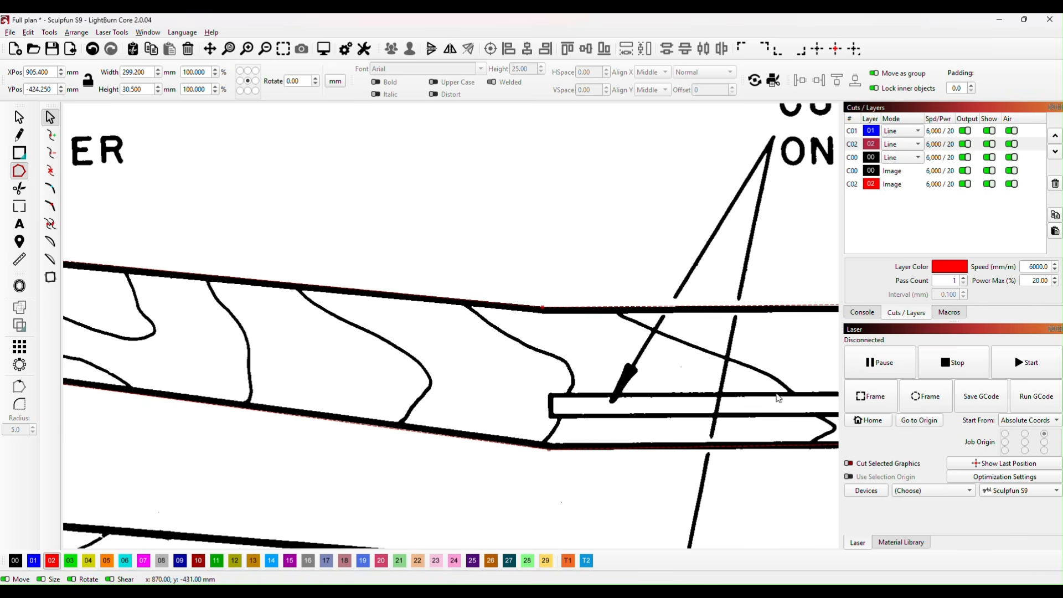
pyautogui.moveTo(771, 383); pyautogui.dragTo(282, 376)
pyautogui.scroll(-5, 536, 354)
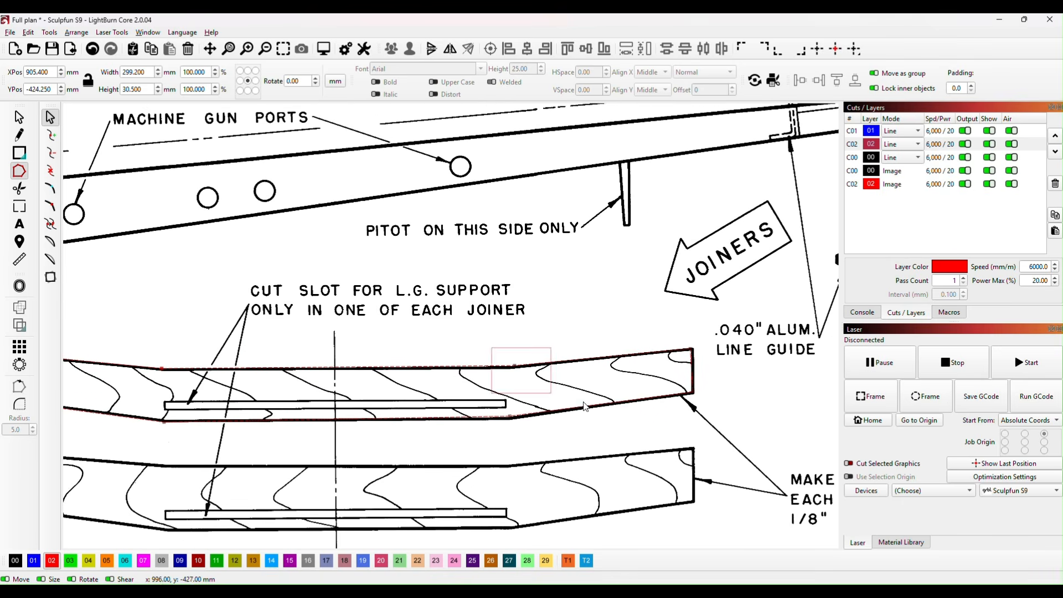
pyautogui.scroll(5, 576, 397)
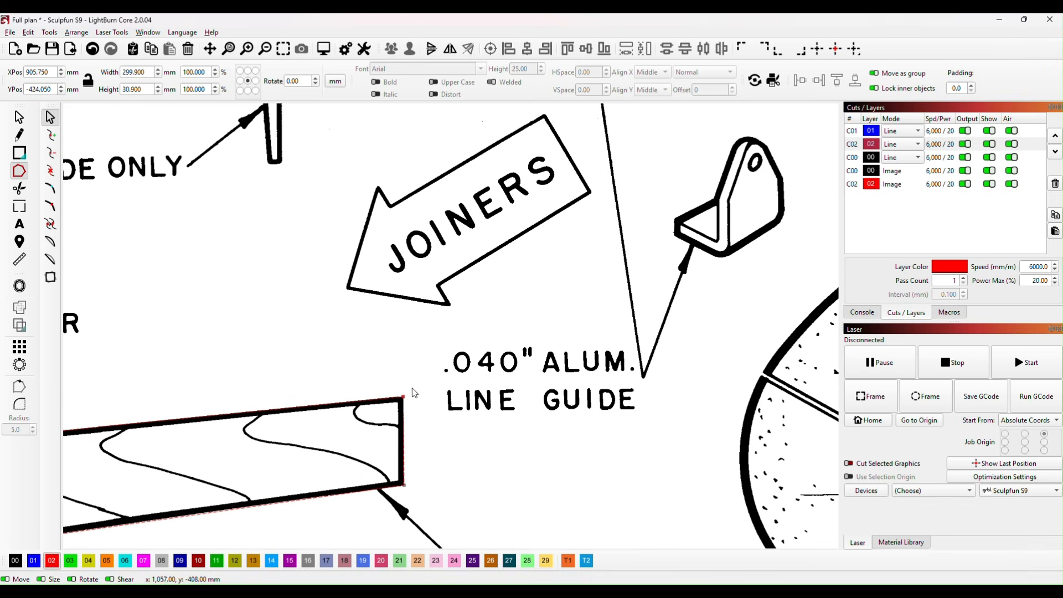
pyautogui.click(446, 469)
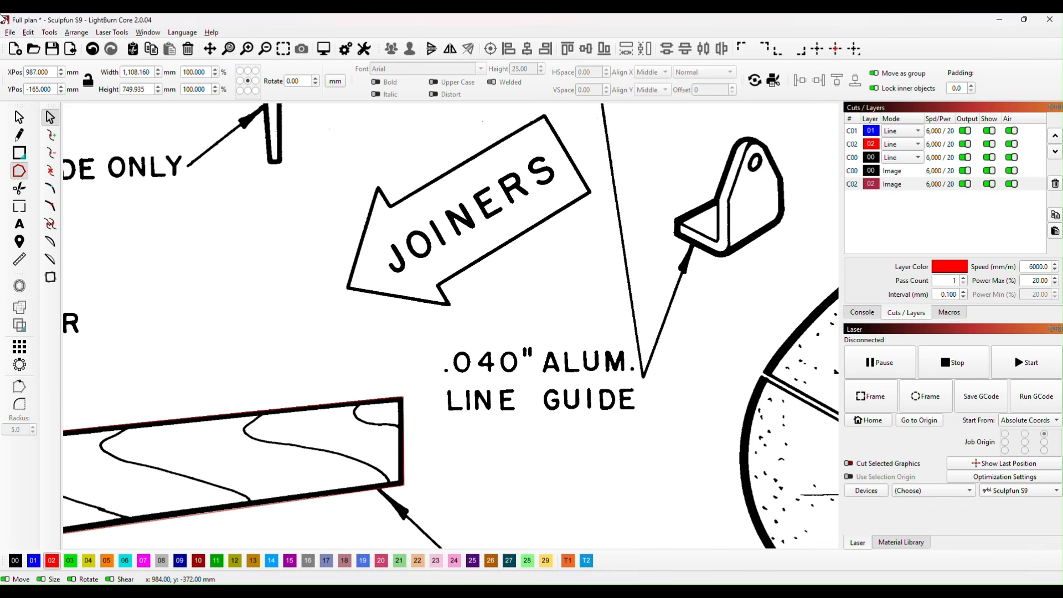
# - Move the upper joiner outline off the plan to just above the other extracted joiner, at about X -173, Y -680 mm
pyautogui.click(19, 117)
pyautogui.scroll(-5, 461, 387)
pyautogui.scroll(-3, 462, 387)
pyautogui.moveTo(431, 470); pyautogui.dragTo(739, 383)
pyautogui.click(642, 445)
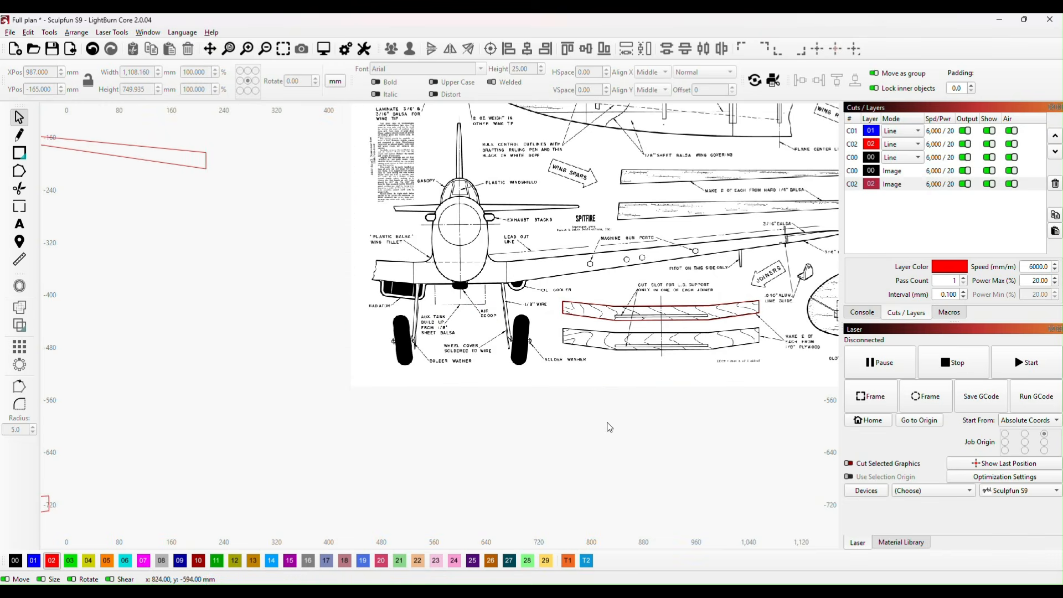
pyautogui.click(654, 305)
pyautogui.scroll(-3, 320, 462)
pyautogui.scroll(-1, 320, 457)
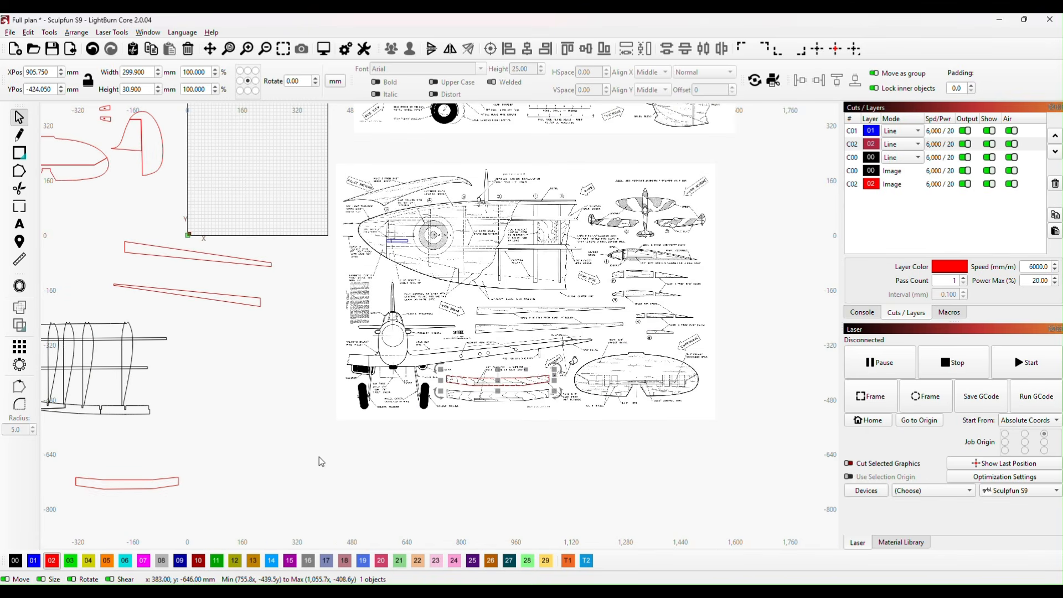
pyautogui.moveTo(498, 381); pyautogui.dragTo(637, 477)
pyautogui.click(241, 490)
pyautogui.scroll(5, 189, 508)
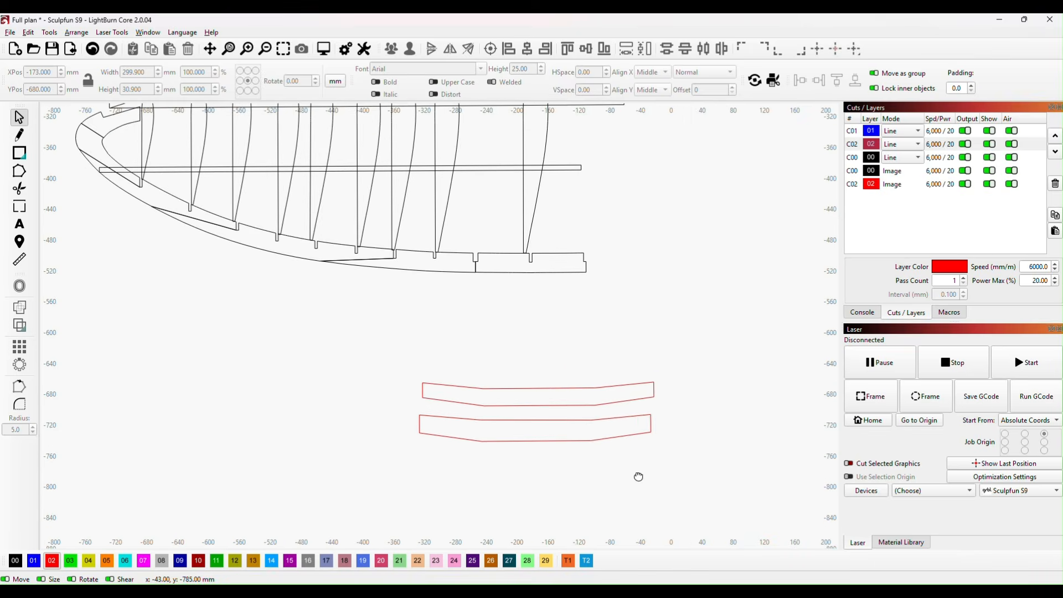
# - Duplicate the upper joiner outline, mirror the copy horizontally and lay it over the original at X -173, Y -680 mm
pyautogui.click(559, 388)
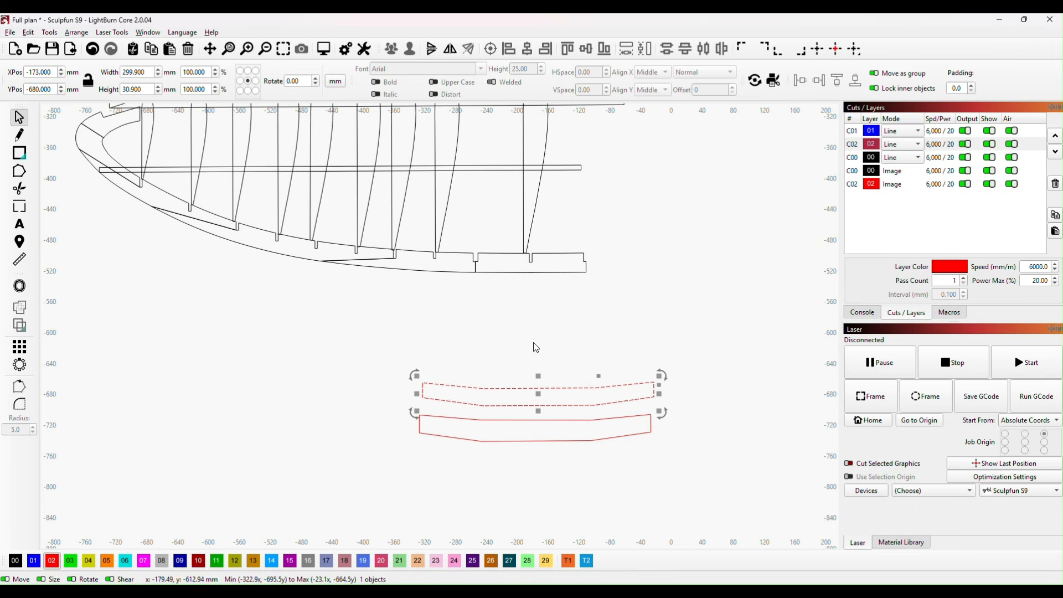
pyautogui.moveTo(538, 404); pyautogui.dragTo(531, 355)
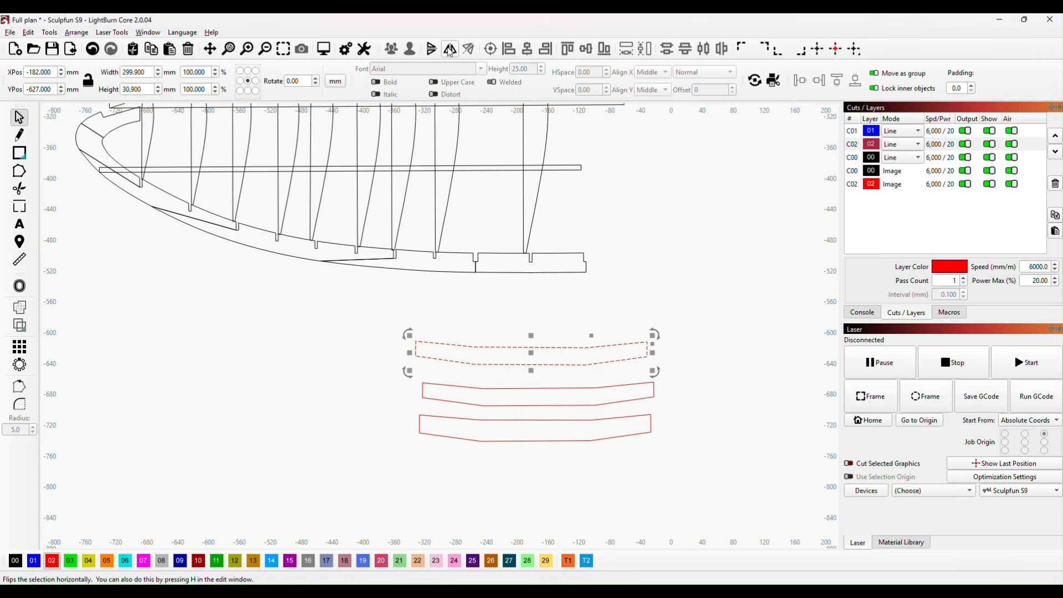
pyautogui.moveTo(532, 353); pyautogui.dragTo(539, 394)
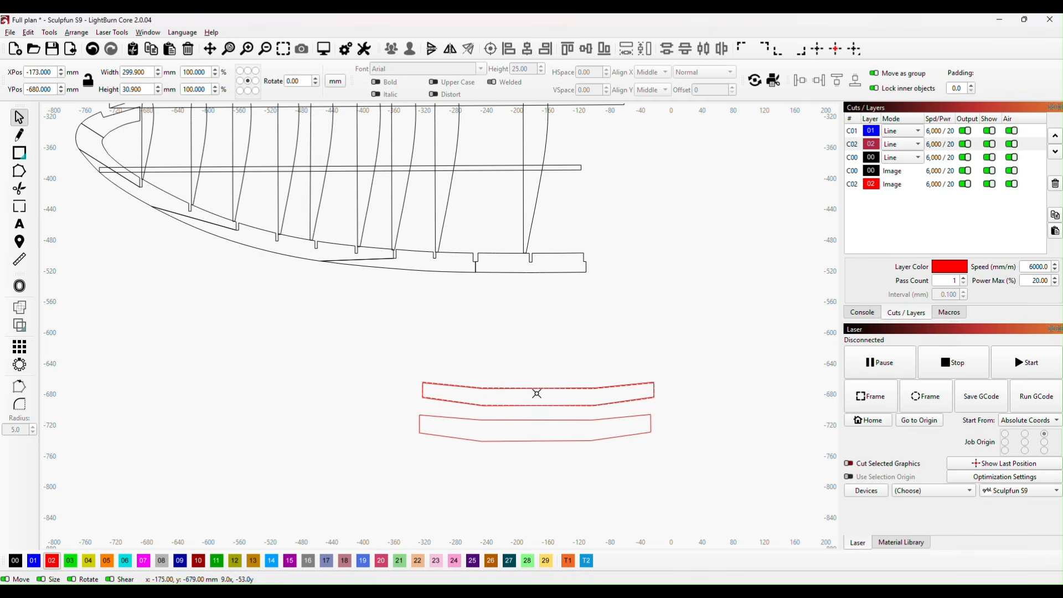
# - Rotate the mirrored joiner copy by about -0.5 degrees so its edges line up with the original outline
pyautogui.scroll(6, 537, 394)
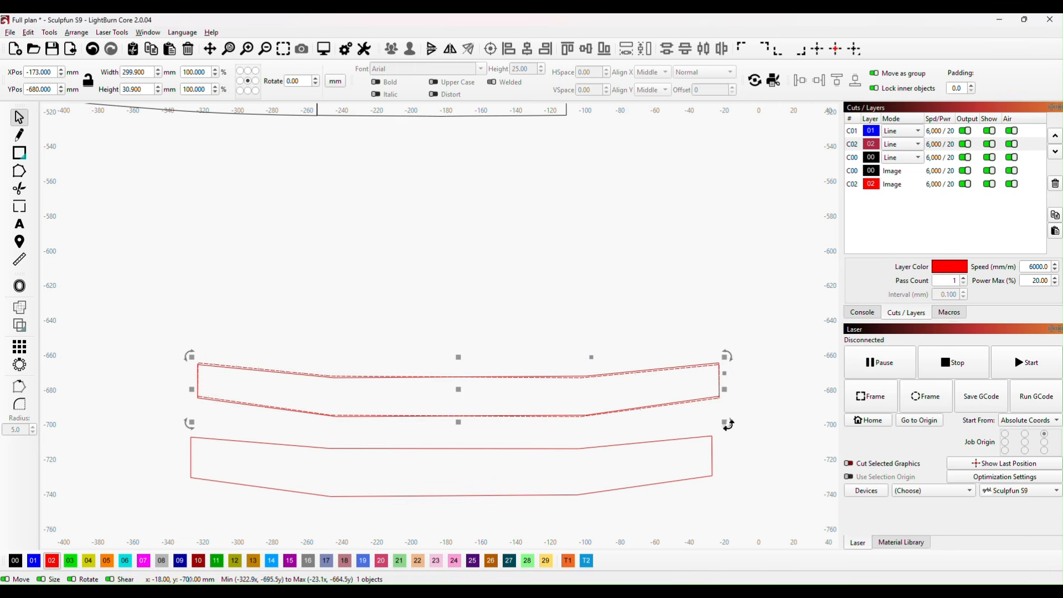
pyautogui.moveTo(728, 424); pyautogui.dragTo(731, 428)
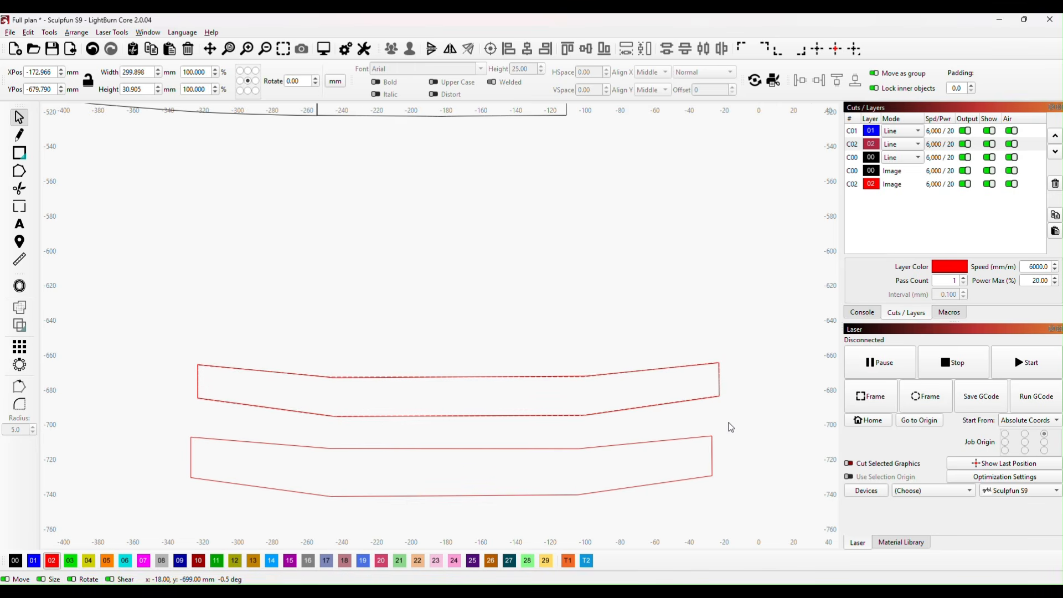
pyautogui.moveTo(731, 428); pyautogui.dragTo(731, 427)
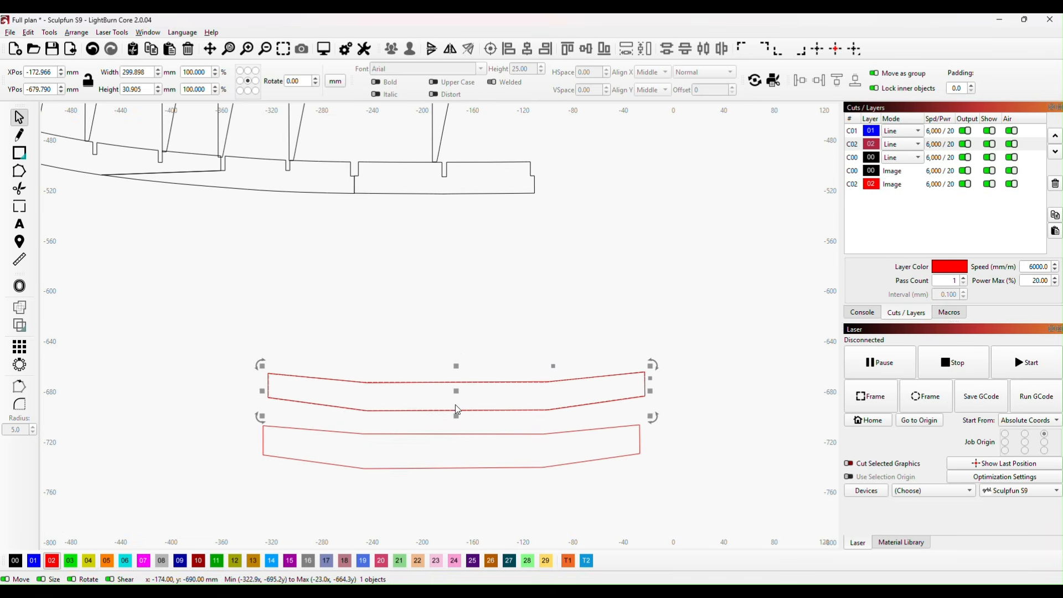
pyautogui.scroll(-1, 453, 407)
pyautogui.scroll(-2, 499, 413)
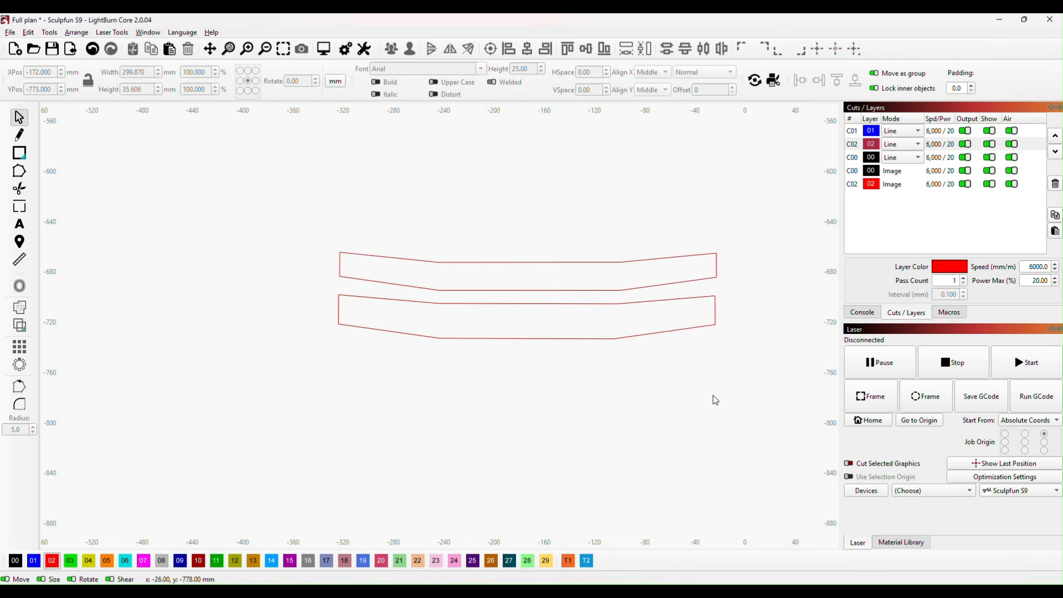
# - Draw a rectangle about 141 mm wide and 6 mm high over the landing-gear slot of the plan's lower joiner
pyautogui.moveTo(765, 400); pyautogui.dragTo(441, 431)
pyautogui.scroll(-5, 720, 437)
pyautogui.scroll(-1, 736, 436)
pyautogui.moveTo(756, 442); pyautogui.dragTo(393, 448)
pyautogui.moveTo(761, 363); pyautogui.dragTo(676, 410)
pyautogui.scroll(5, 676, 410)
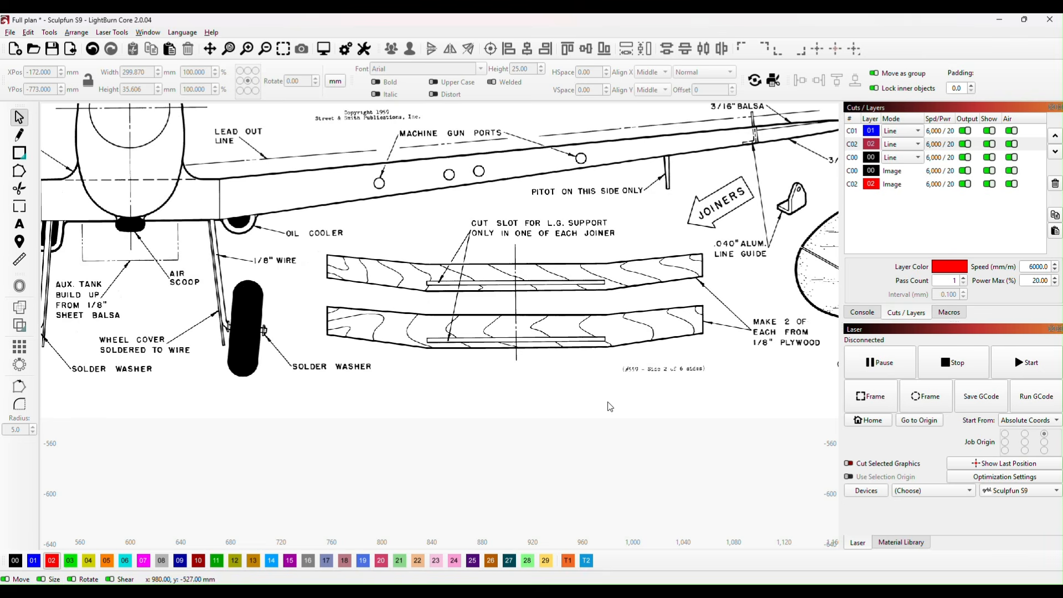
pyautogui.click(22, 154)
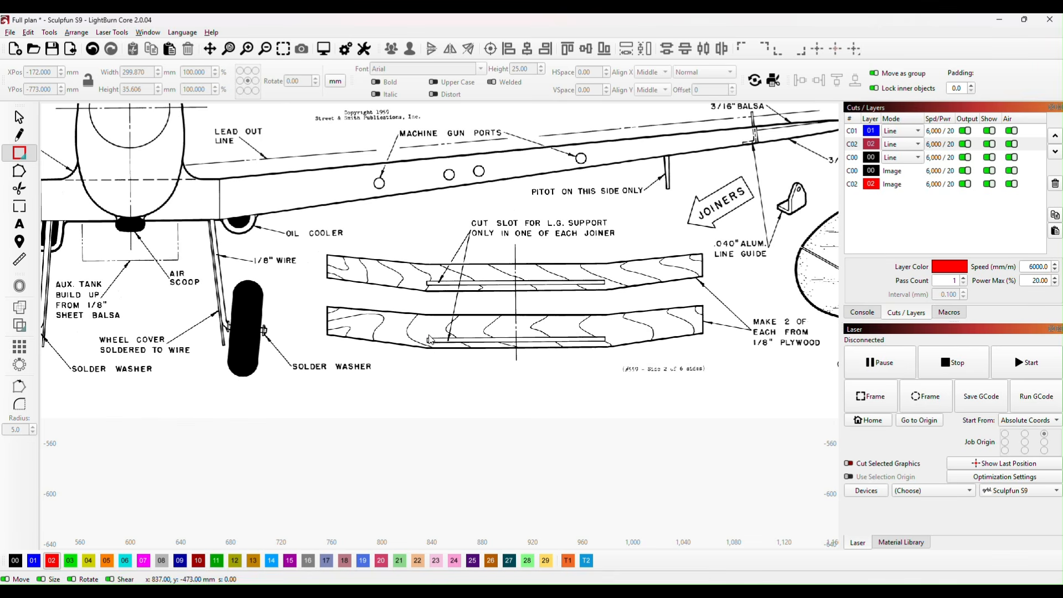
pyautogui.moveTo(428, 340)
pyautogui.mouseDown()
pyautogui.moveTo(637, 357)
pyautogui.moveTo(608, 347)
pyautogui.mouseUp()
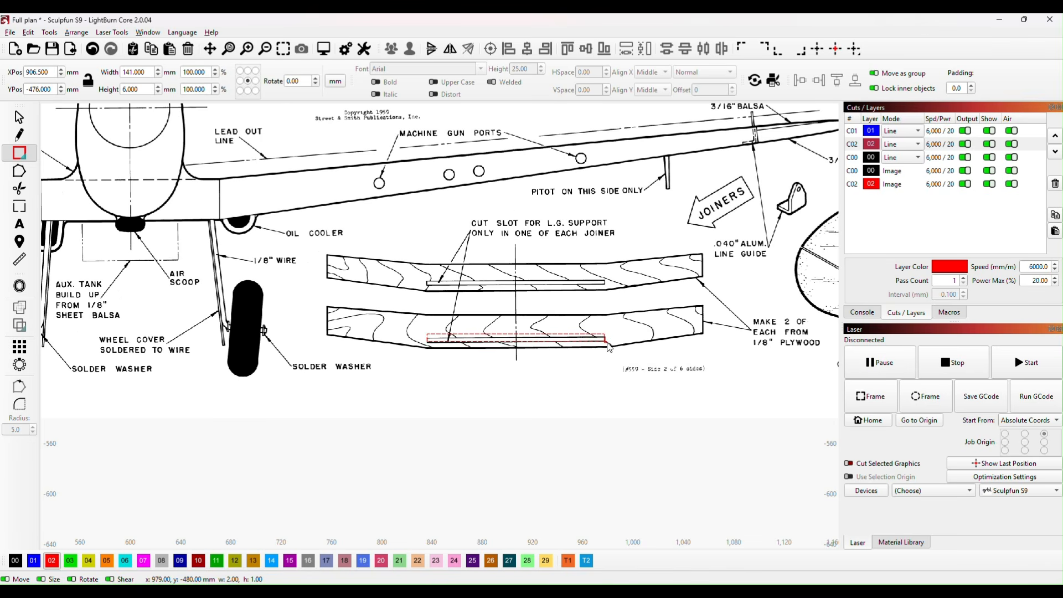
pyautogui.click(609, 347)
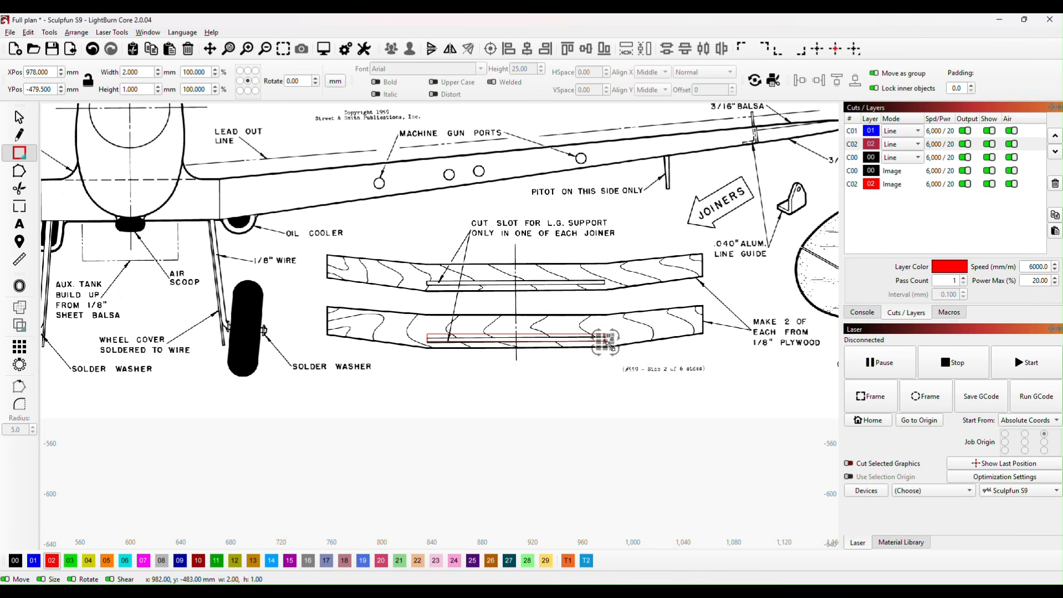
pyautogui.click(496, 397)
pyautogui.moveTo(543, 493); pyautogui.dragTo(535, 480)
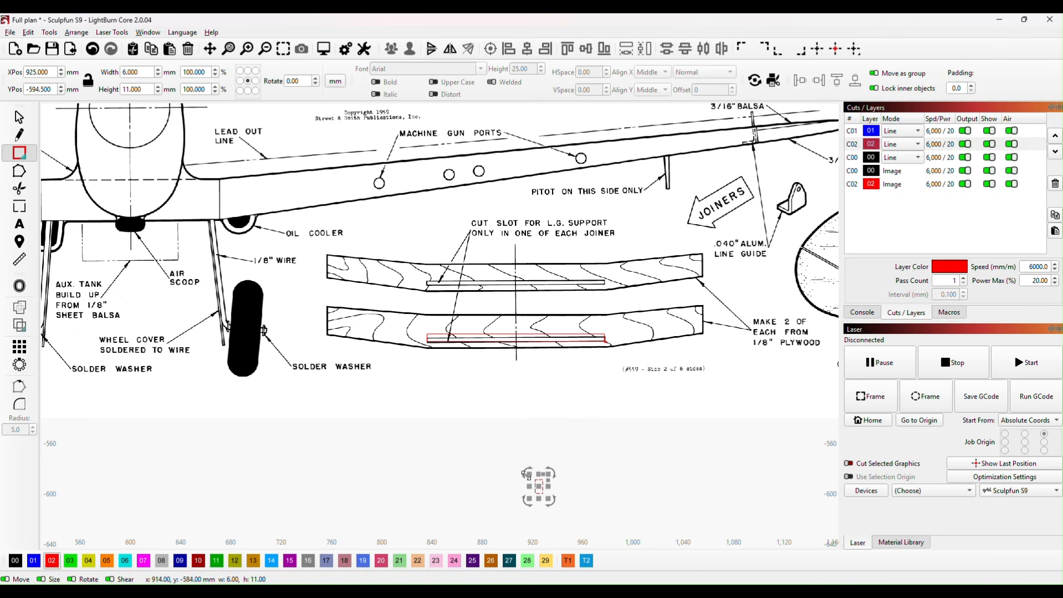
pyautogui.click(21, 118)
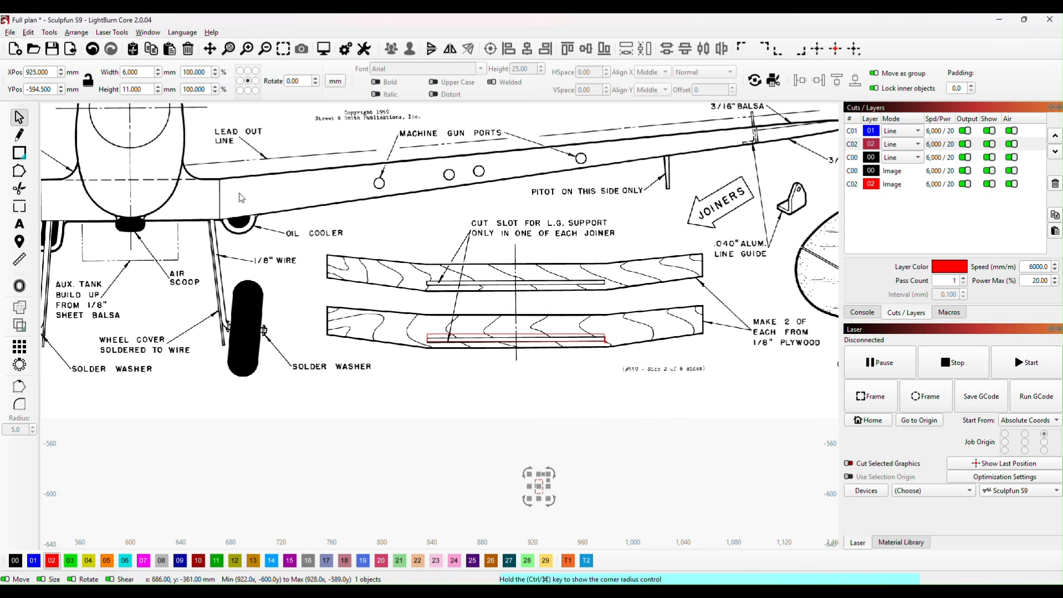
pyautogui.press('Delete')
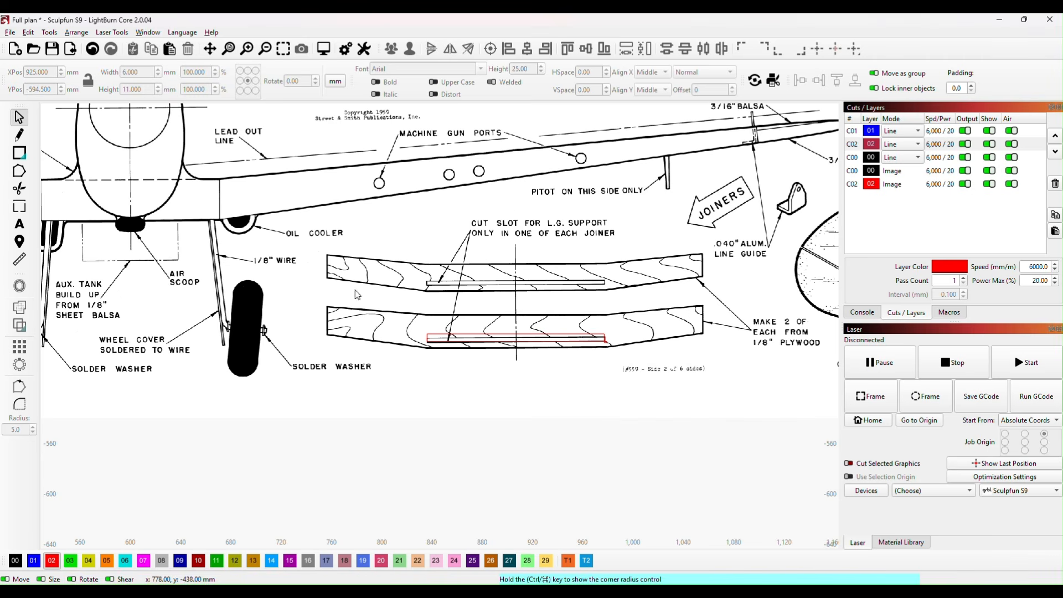
# - Set the slot rectangle's height to 3 mm
pyautogui.click(492, 337)
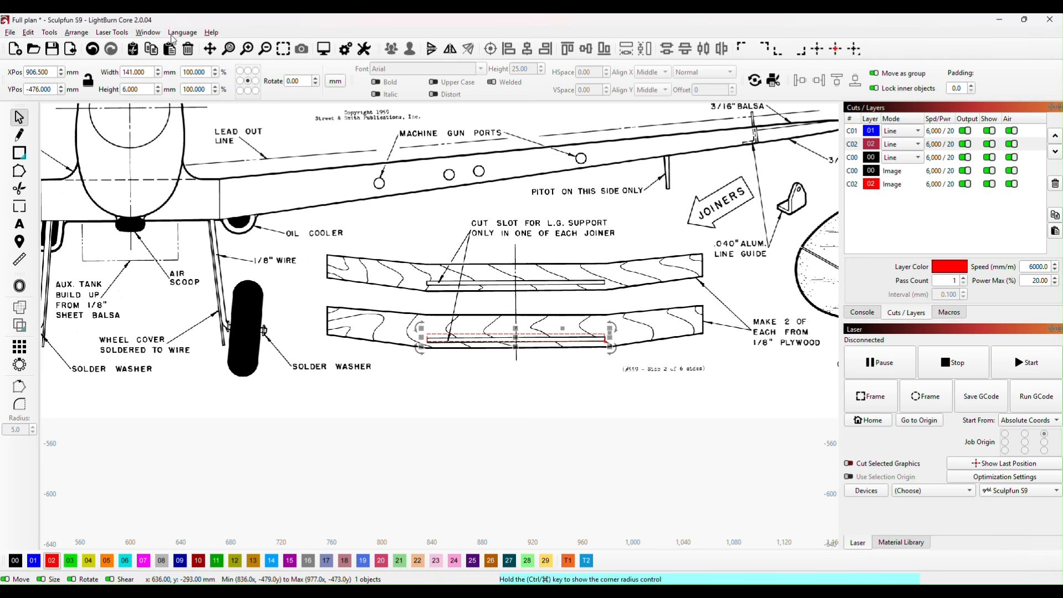
pyautogui.moveTo(144, 89); pyautogui.dragTo(118, 92)
pyautogui.click(548, 428)
pyautogui.click(521, 487)
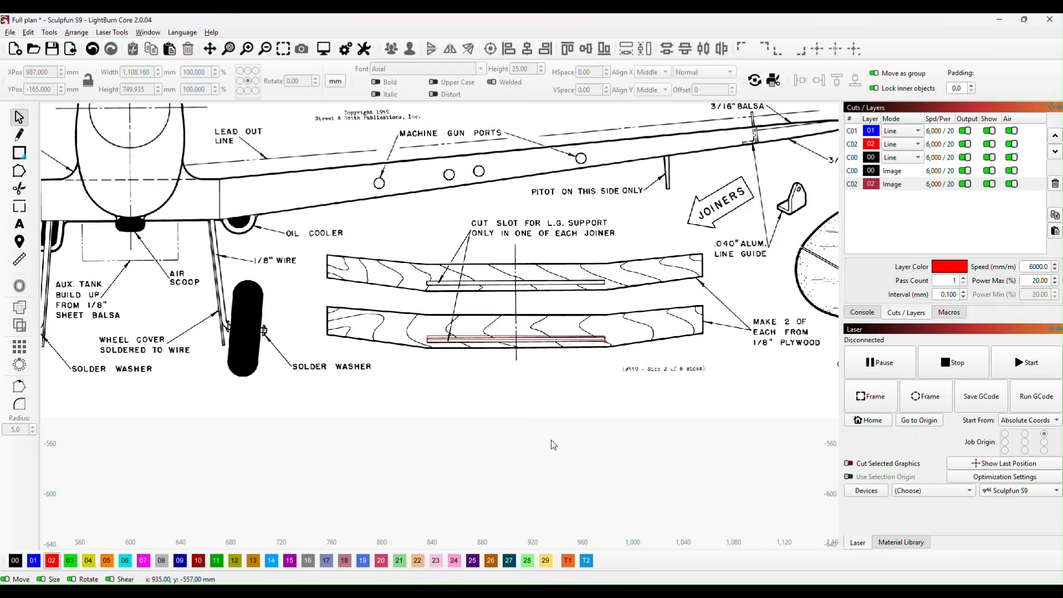
# - Move the slot rectangle from the plan into the lower extracted joiner outline, at about X -179, Y -721 mm
pyautogui.scroll(-1, 540, 422)
pyautogui.scroll(-1, 540, 419)
pyautogui.scroll(-2, 454, 425)
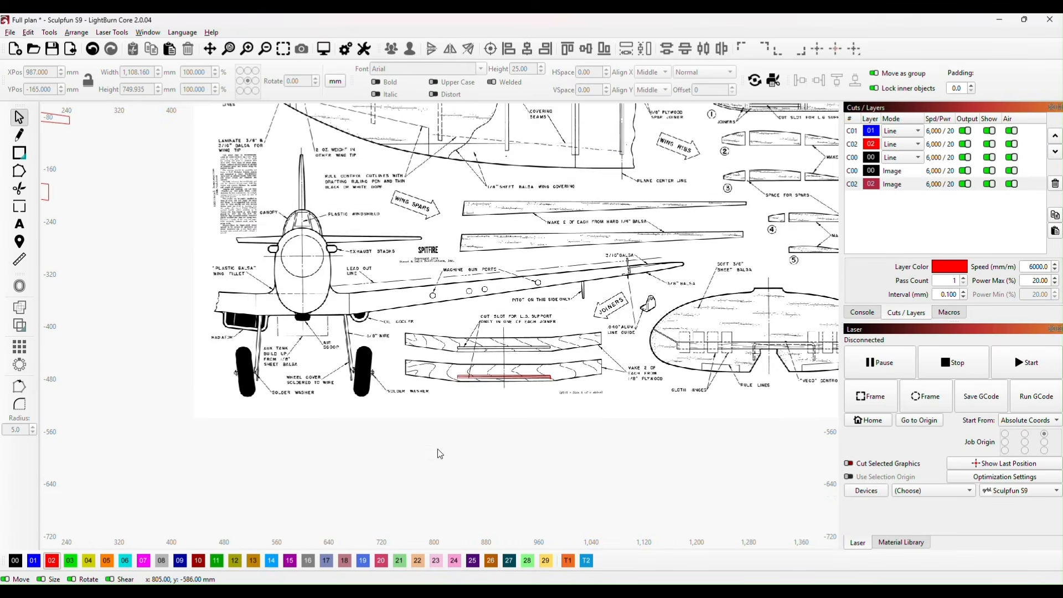
pyautogui.moveTo(439, 449); pyautogui.dragTo(638, 458)
pyautogui.click(687, 385)
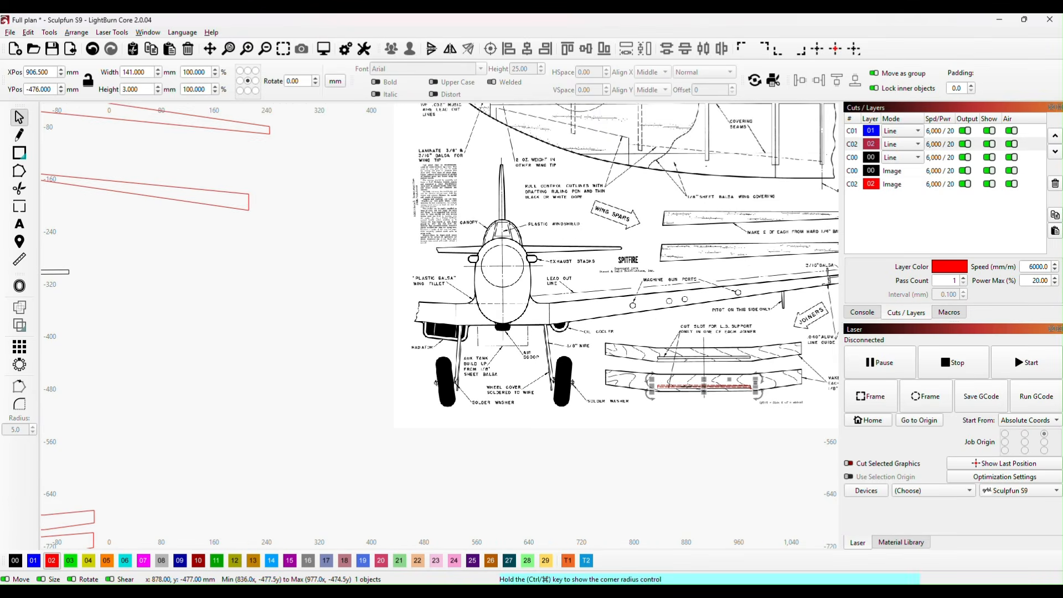
pyautogui.moveTo(687, 386); pyautogui.dragTo(168, 424)
pyautogui.moveTo(220, 470); pyautogui.dragTo(487, 279)
pyautogui.moveTo(434, 225); pyautogui.dragTo(262, 361)
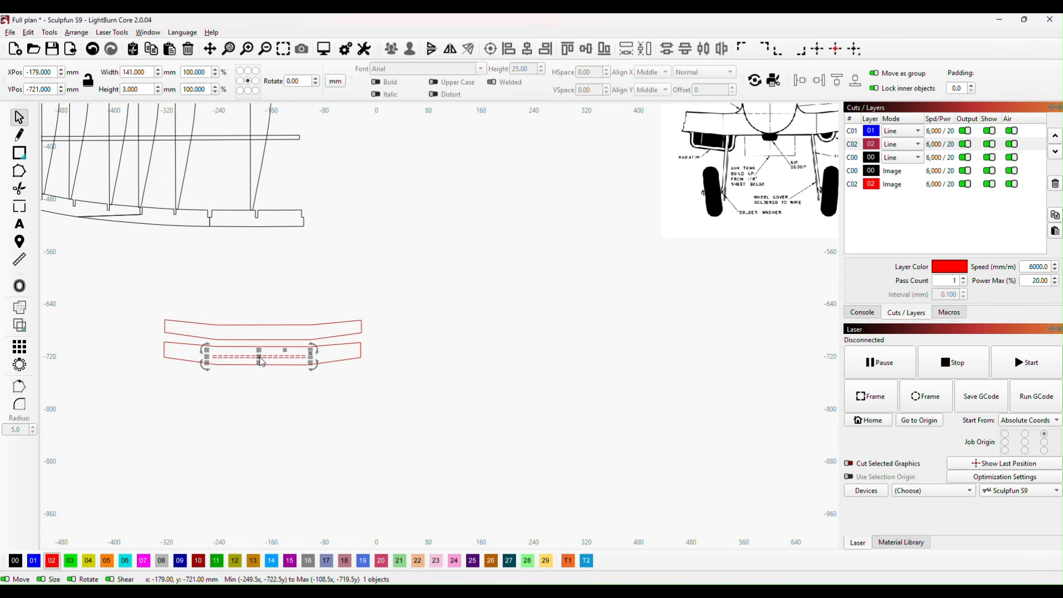
# - Move the upper joiner outline farther up, and centre the slot in the lower joiner at X -174, Y -716 mm
pyautogui.moveTo(278, 326); pyautogui.dragTo(282, 255)
pyautogui.moveTo(140, 320); pyautogui.dragTo(411, 433)
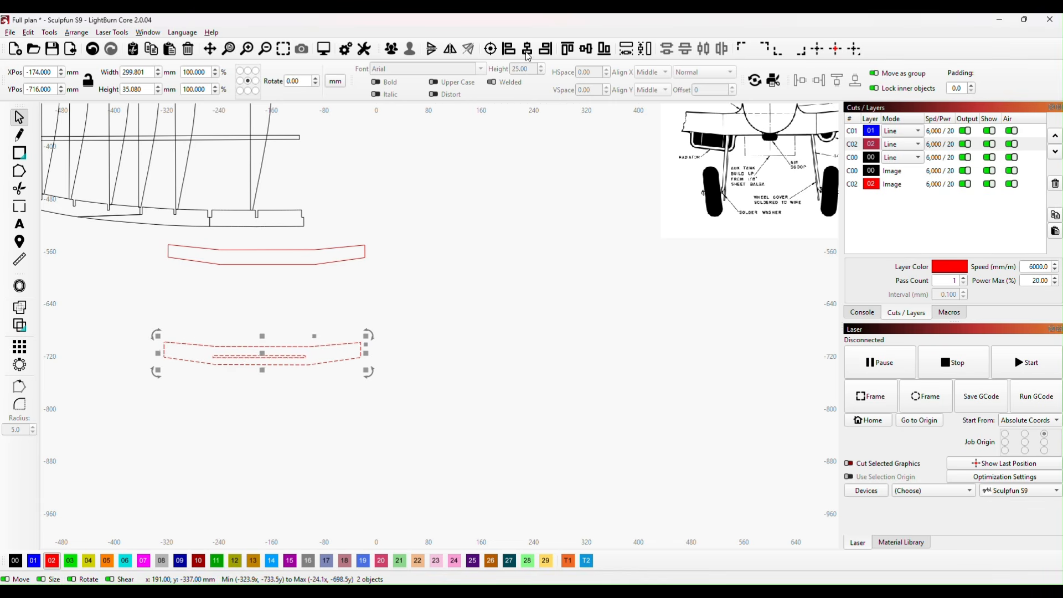
pyautogui.moveTo(267, 460); pyautogui.dragTo(432, 468)
pyautogui.click(430, 451)
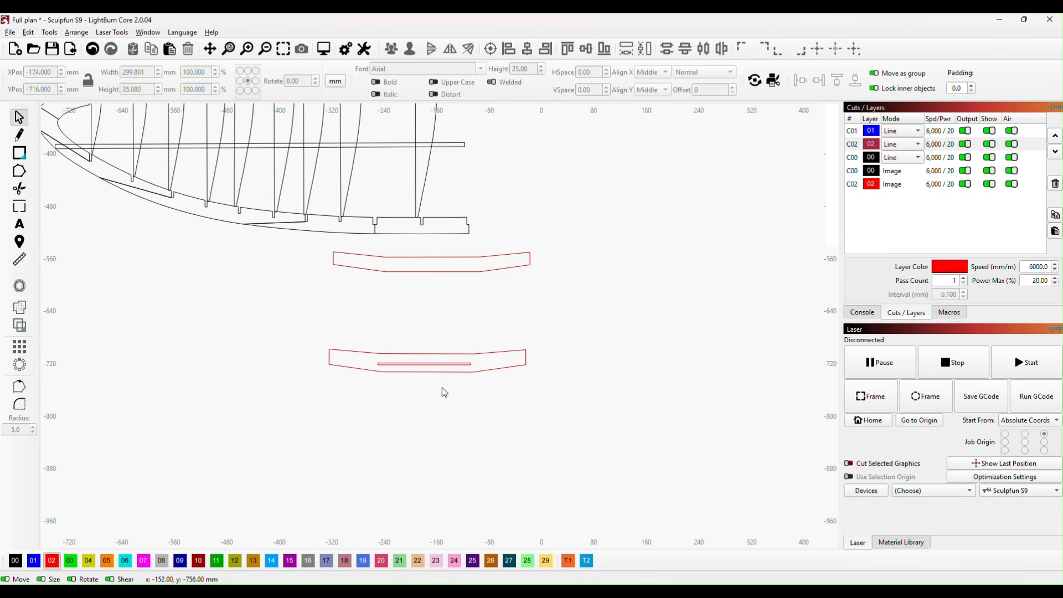
pyautogui.click(440, 363)
pyautogui.moveTo(425, 364); pyautogui.dragTo(428, 361)
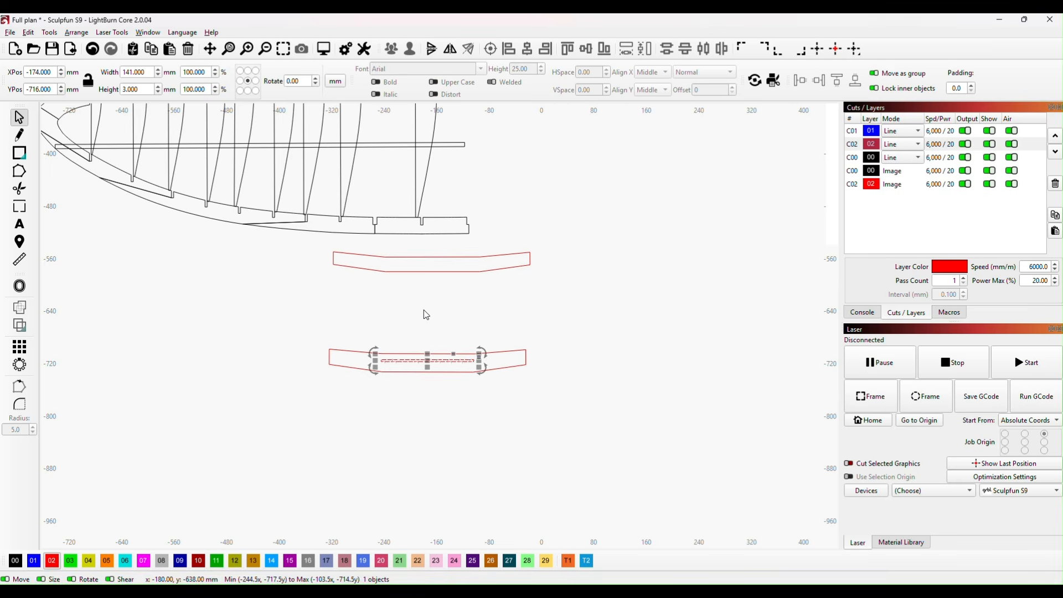
# - Paste a copy of the slot and place it inside the upper joiner, at about X -166.4, Y -589.8 mm
pyautogui.hotkey('ctrl', 'v')
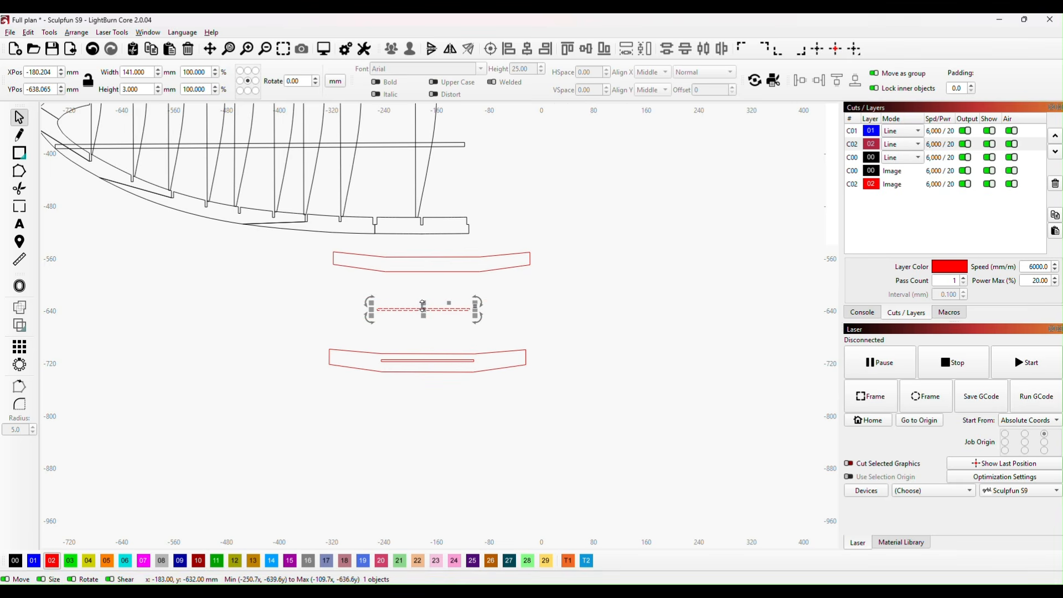
pyautogui.moveTo(423, 307); pyautogui.dragTo(432, 278)
pyautogui.scroll(5, 432, 278)
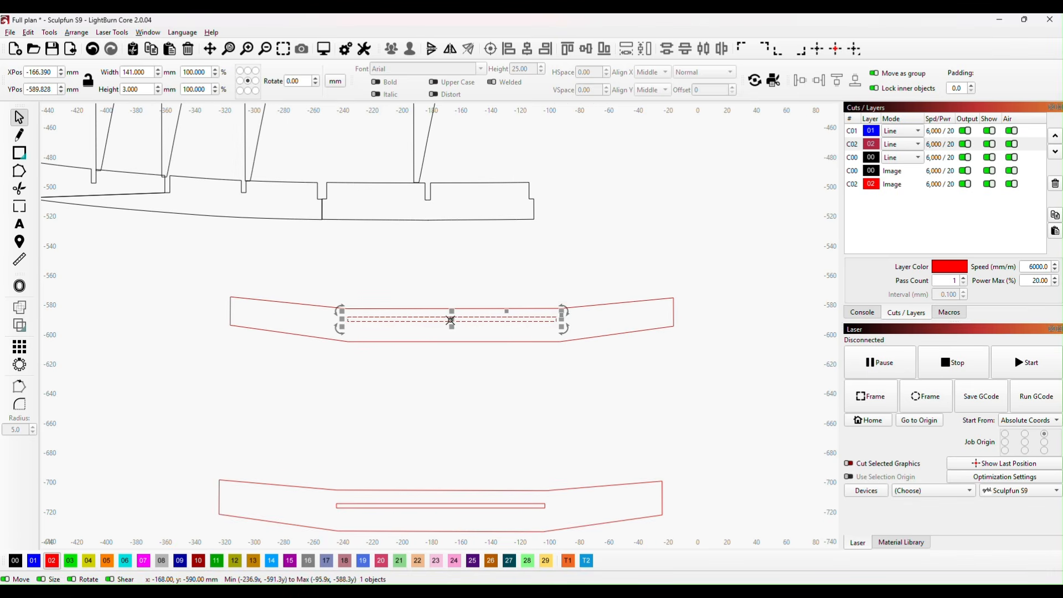
pyautogui.click(501, 398)
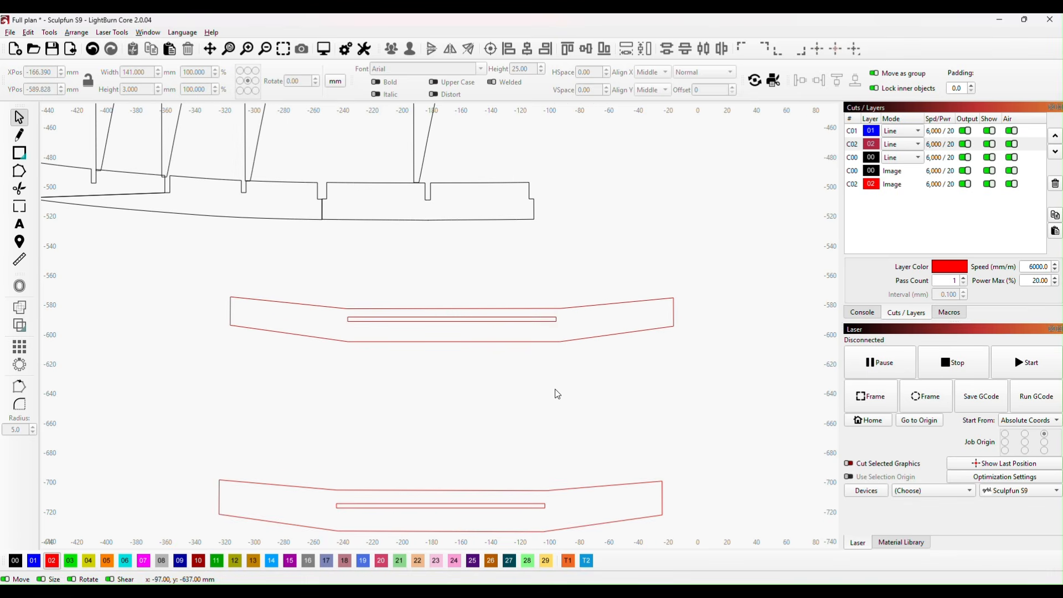
pyautogui.scroll(-3, 473, 410)
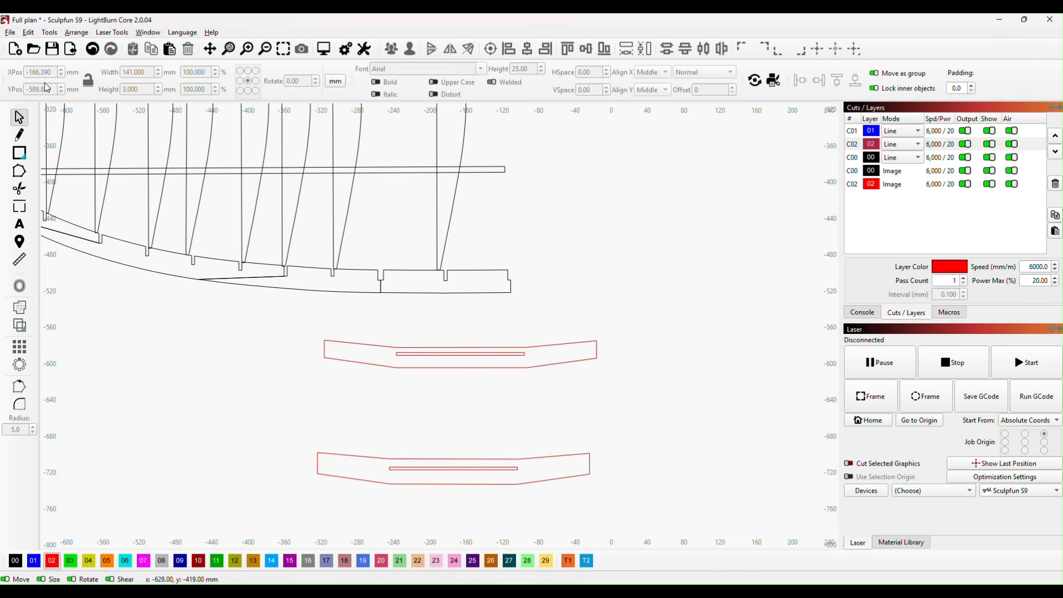
# - Draw a small spacer rectangle about 17 mm wide beside the joiners and set its height to 5 mm
pyautogui.click(19, 153)
pyautogui.moveTo(225, 364); pyautogui.dragTo(241, 378)
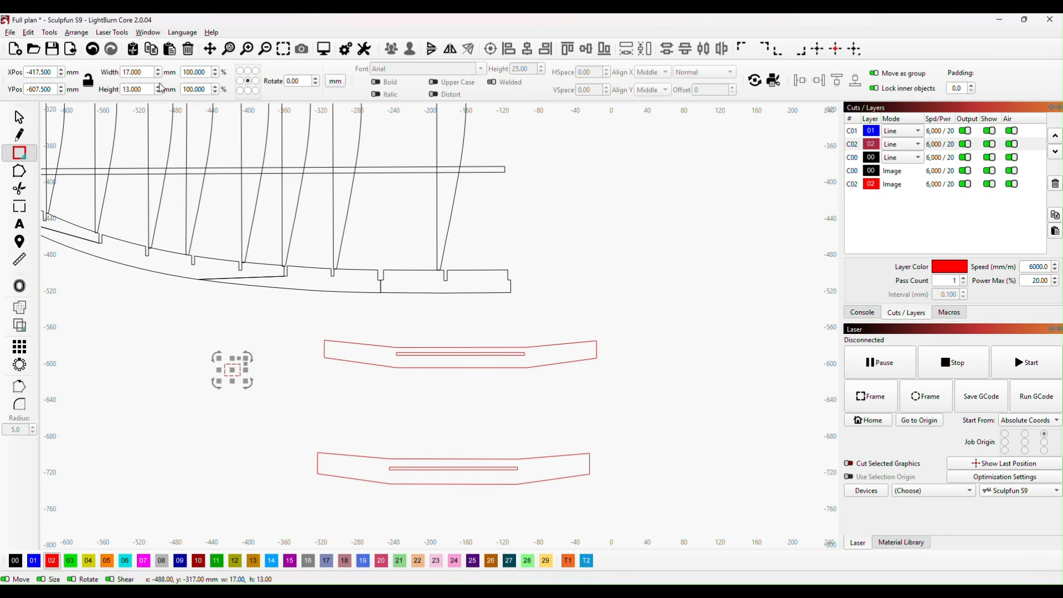
pyautogui.moveTo(146, 89); pyautogui.dragTo(120, 90)
pyautogui.write('5')
pyautogui.press('Return')
pyautogui.click(239, 373)
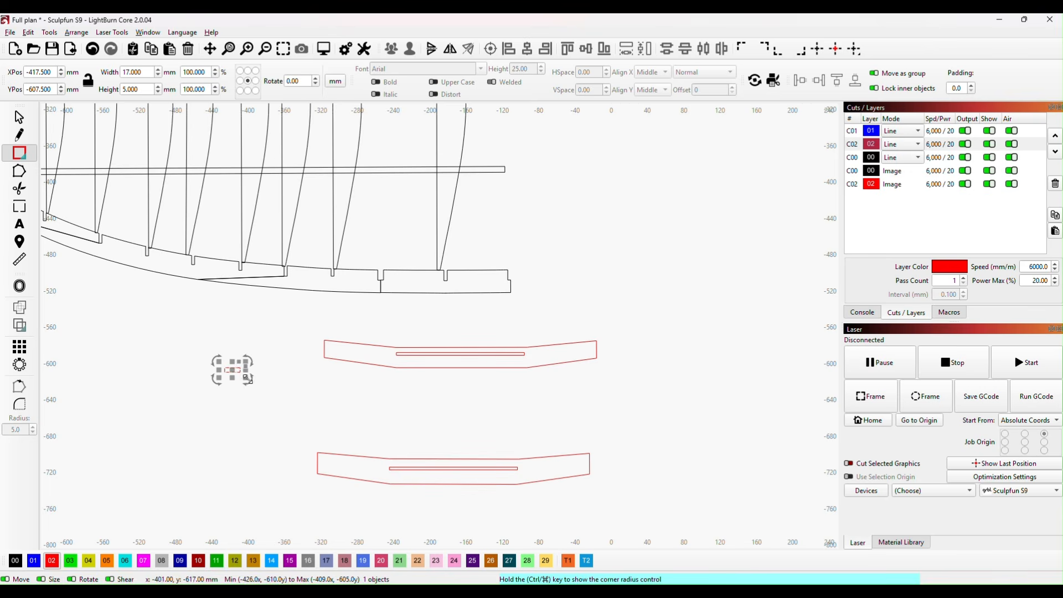
# - Place the spacer rectangle with its base on the upper joiner's bottom edge, at about X -172.7, Y -602.6 mm
pyautogui.moveTo(227, 370); pyautogui.dragTo(454, 364)
pyautogui.scroll(3, 450, 387)
pyautogui.scroll(2, 459, 381)
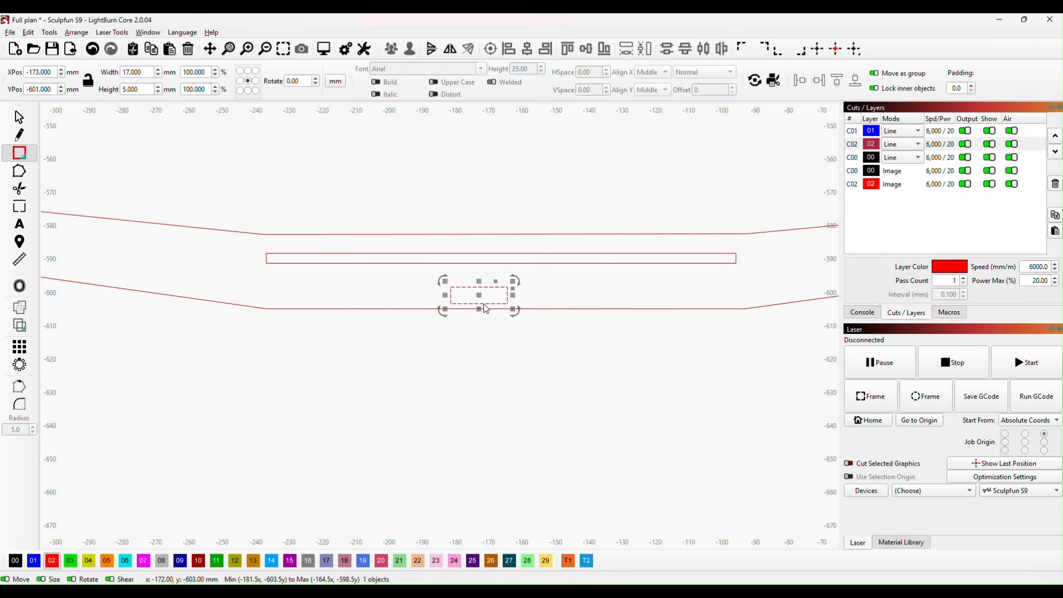
pyautogui.moveTo(486, 308); pyautogui.dragTo(485, 306)
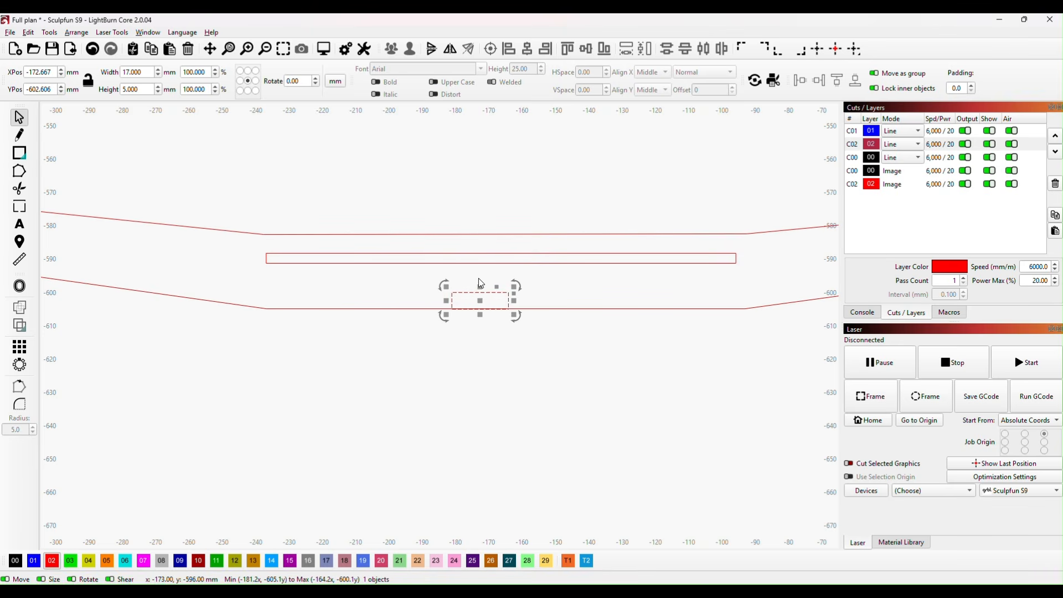
# - Lower the upper joiner's slot until it rests on the spacer rectangle, at about Y -598.6 mm
pyautogui.click(486, 263)
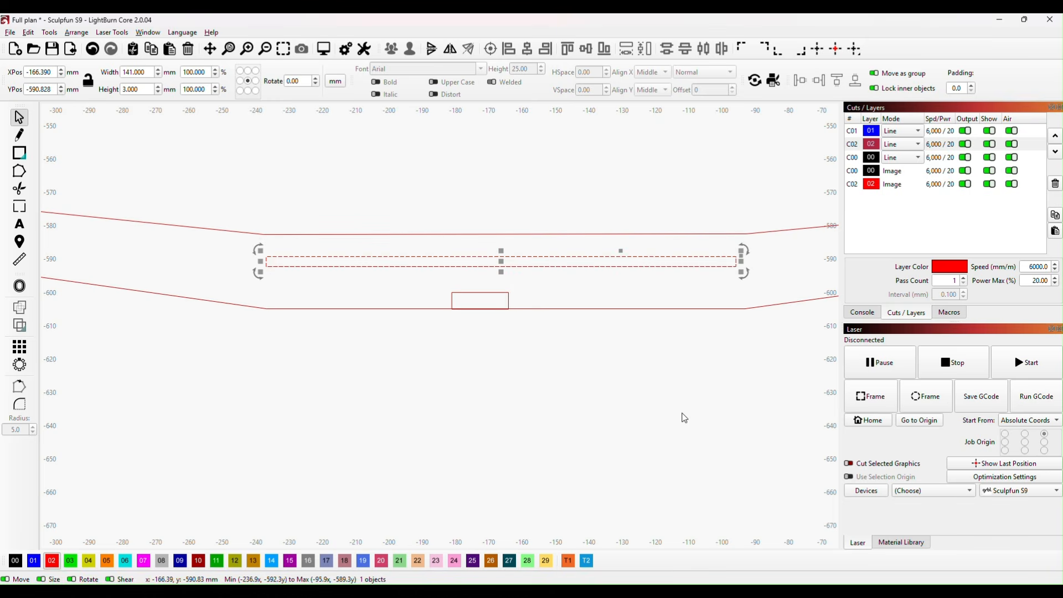
pyautogui.press('Down')
pyautogui.press('Down')
pyautogui.press('Down')
pyautogui.press('Down')
pyautogui.press('Down')
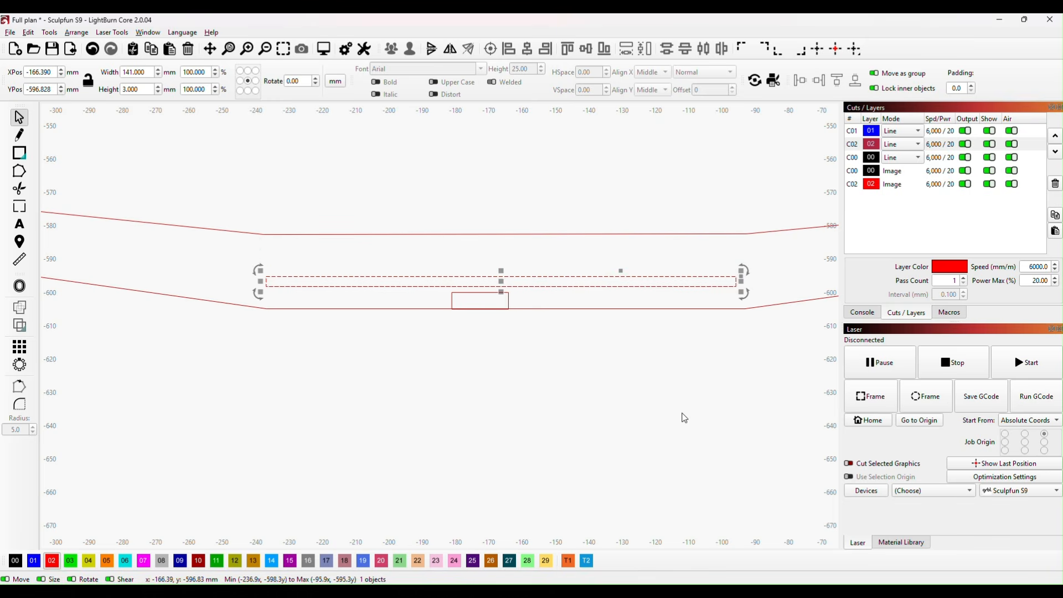
pyautogui.press('Down')
pyautogui.press('Up')
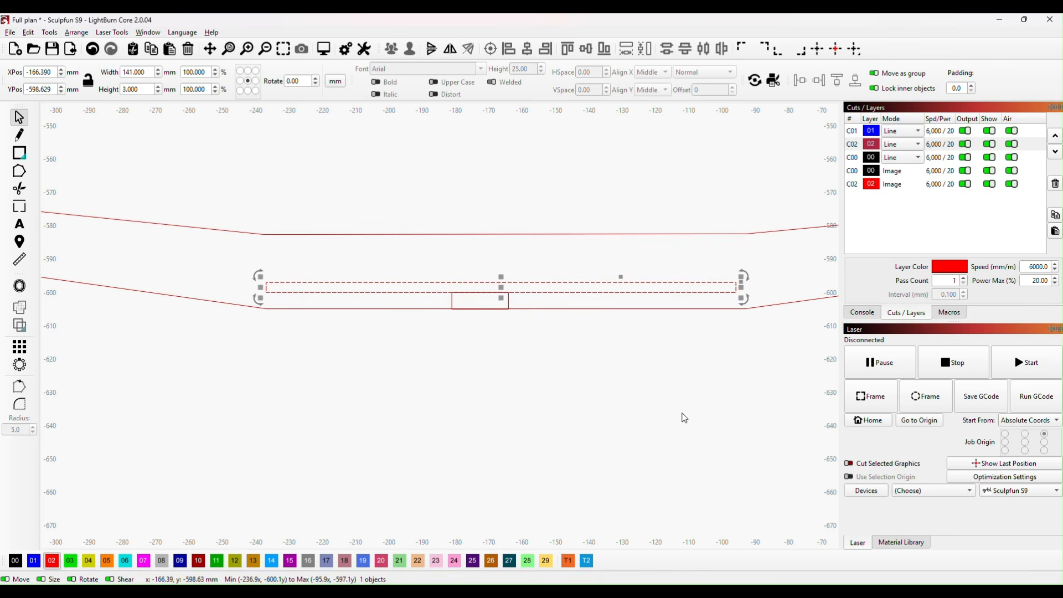
pyautogui.click(523, 376)
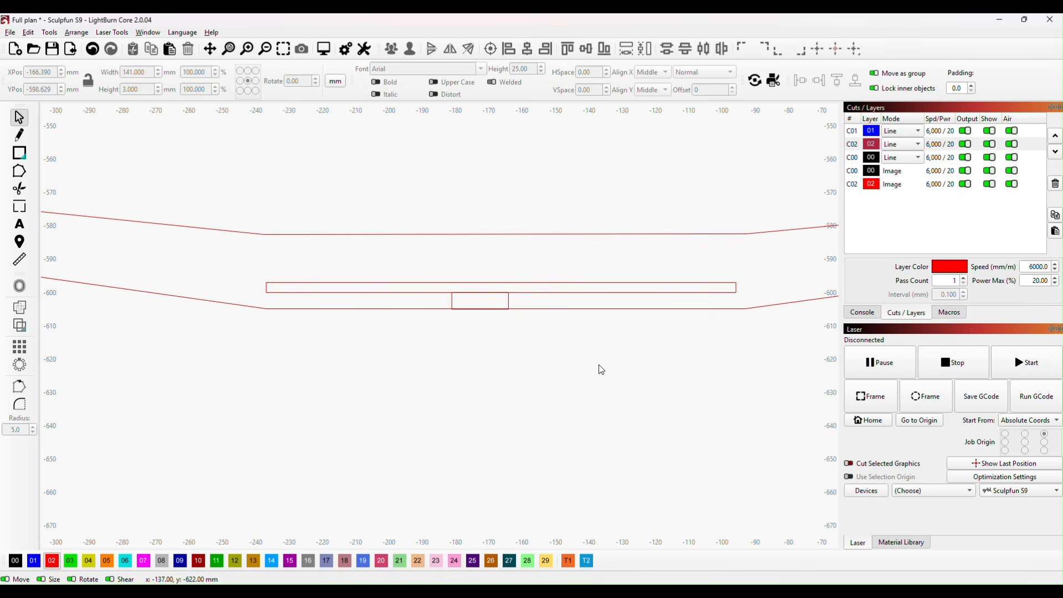
pyautogui.scroll(-6, 455, 397)
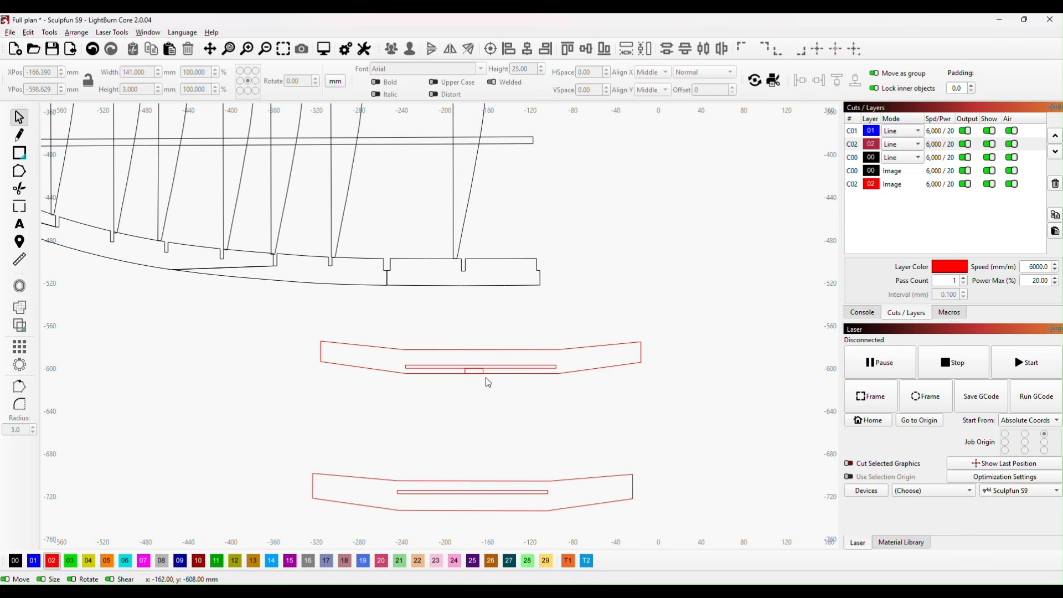
# - Move the spacer rectangle onto the lower joiner's bottom edge, at about X -177.0, Y -730.8 mm
pyautogui.moveTo(483, 372); pyautogui.dragTo(472, 512)
pyautogui.scroll(10, 473, 512)
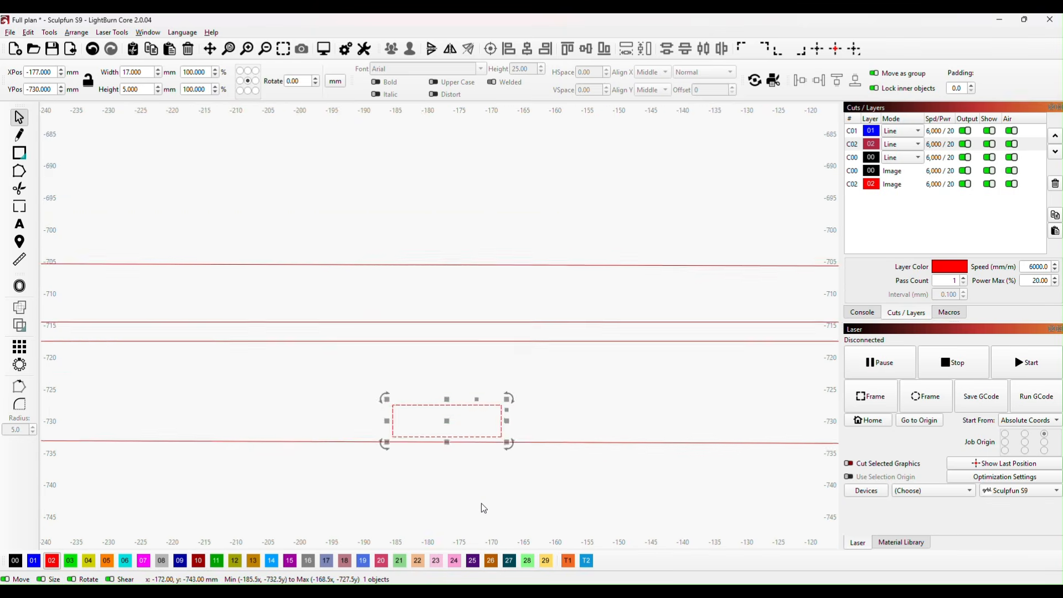
pyautogui.moveTo(469, 401); pyautogui.dragTo(468, 409)
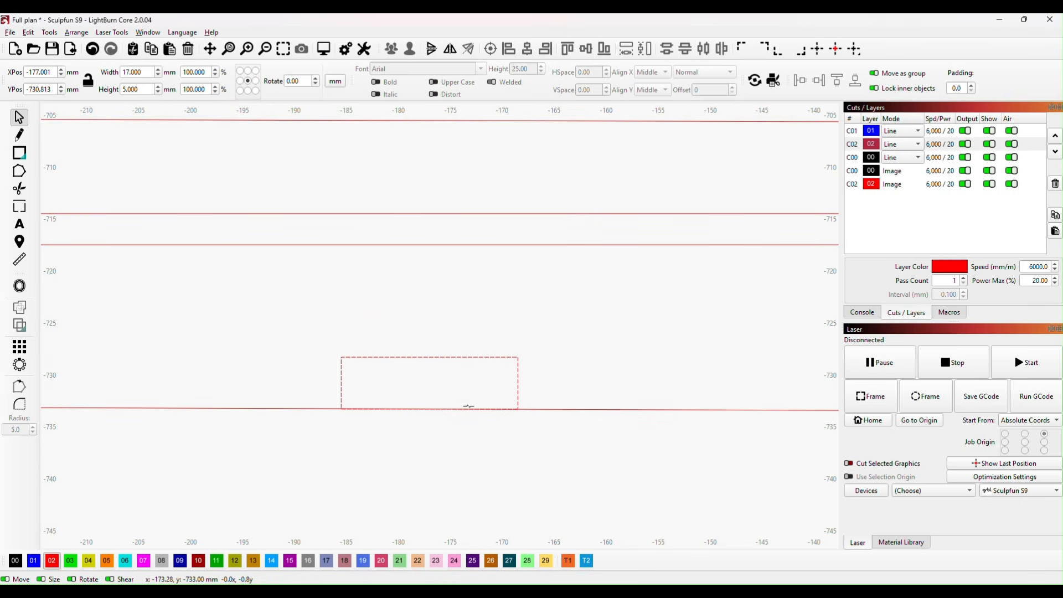
# - Lower the lower joiner's slot until it rests on the spacer rectangle, at about Y -726.8 mm
pyautogui.click(446, 245)
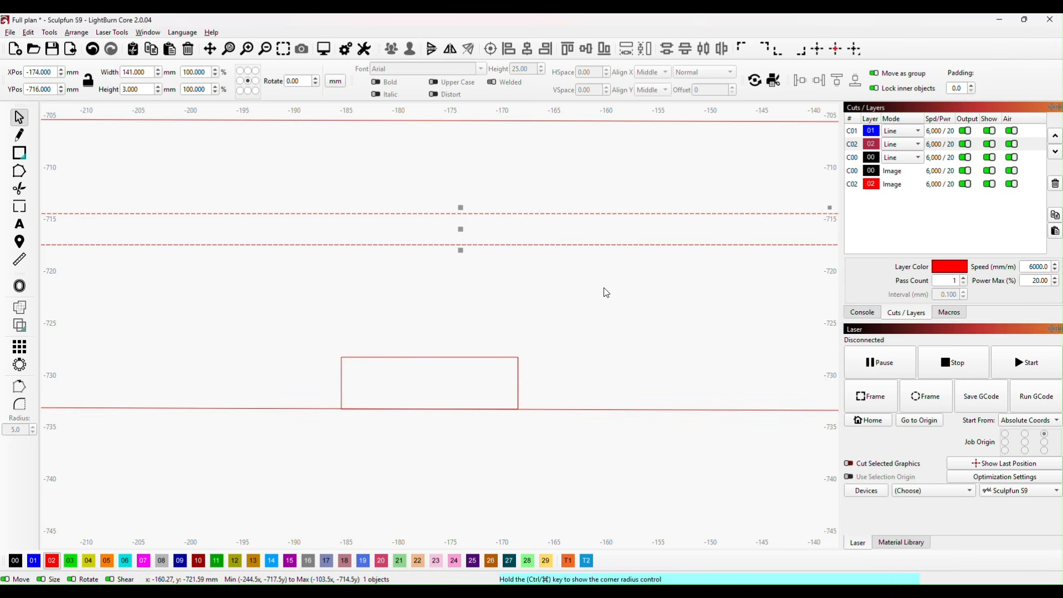
pyautogui.press('Down')
pyautogui.press('Down')
pyautogui.press('Down')
pyautogui.press('Down')
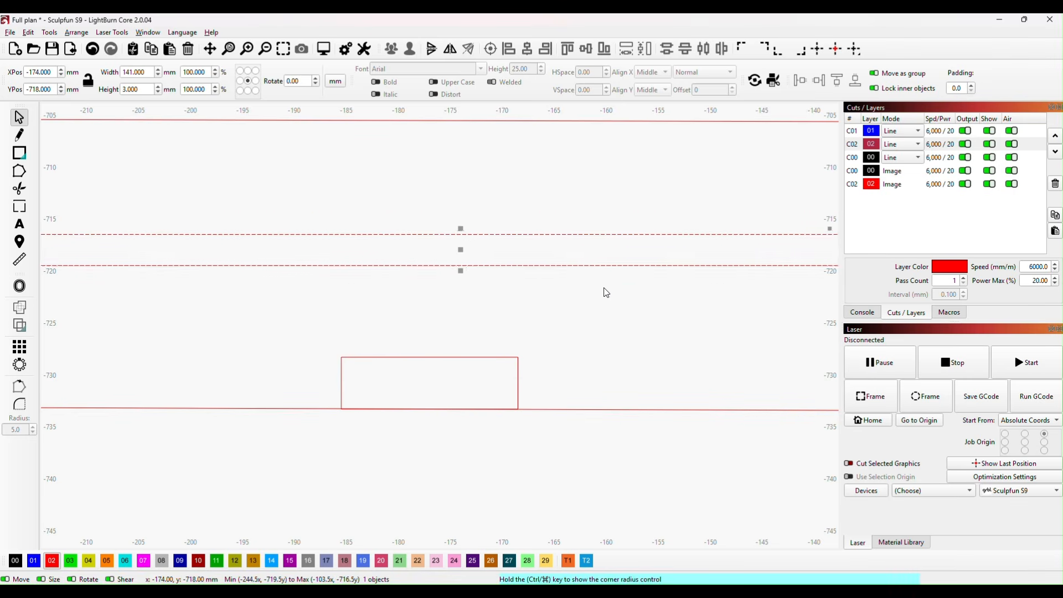
pyautogui.press('Down')
pyautogui.press('Down')
pyautogui.press('Down')
pyautogui.press('Down')
pyautogui.press('Down')
pyautogui.press('Down')
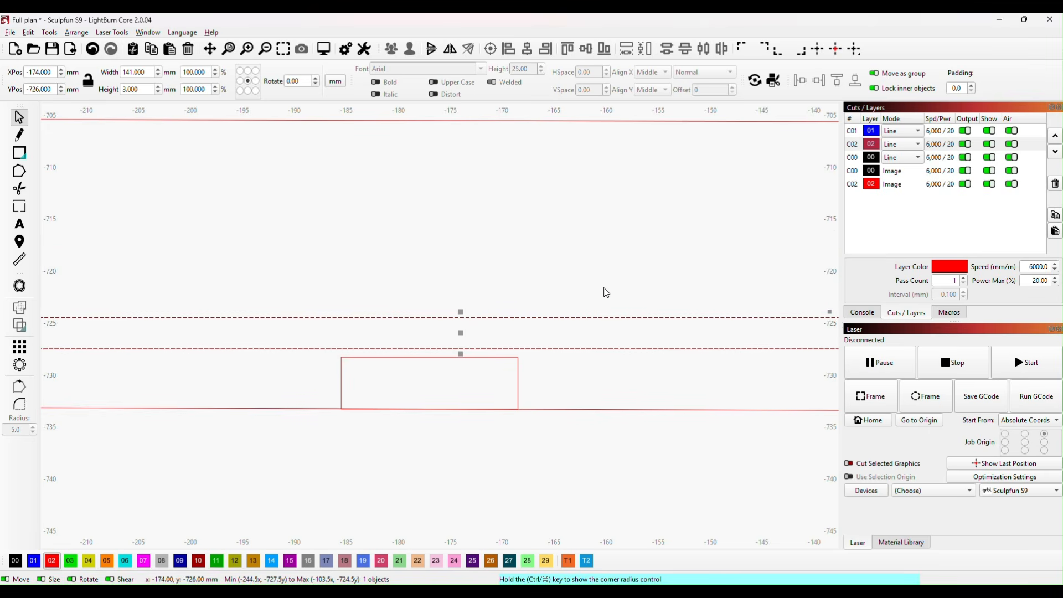
pyautogui.press('Down')
pyautogui.press('Down')
pyautogui.press('Down')
pyautogui.press('Down')
pyautogui.press('Down')
pyautogui.press('Down')
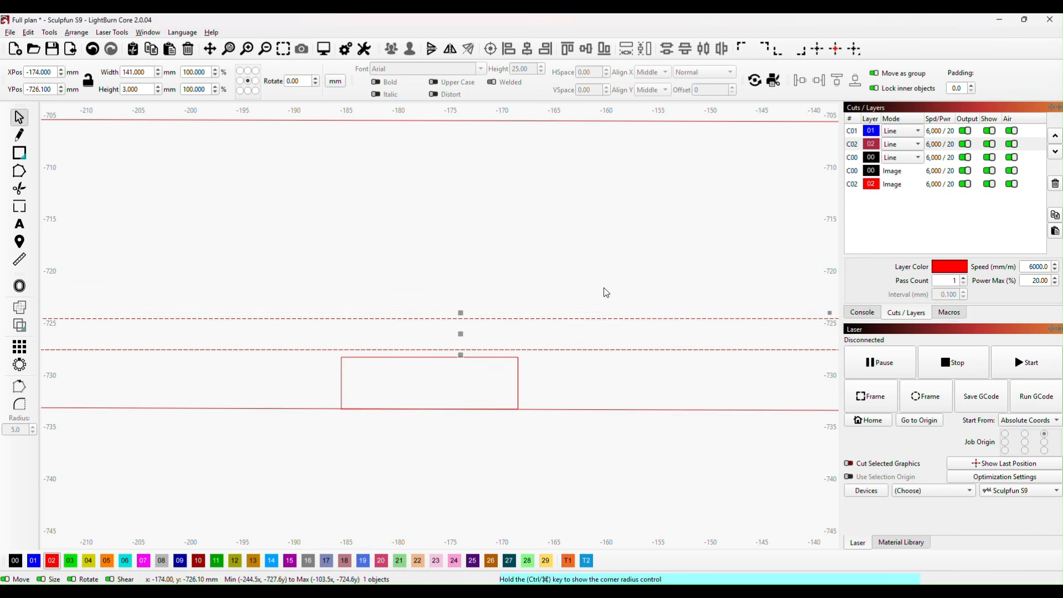
pyautogui.press('Down')
pyautogui.press('Down')
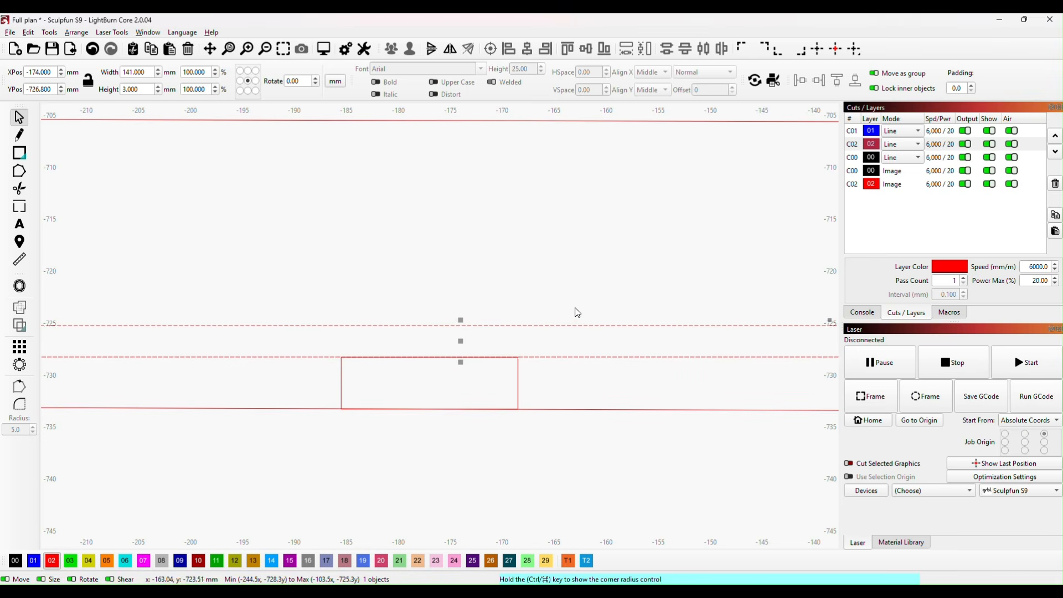
pyautogui.click(505, 468)
# - Delete the spacer rectangle from the lower joiner
pyautogui.scroll(-7, 505, 469)
pyautogui.moveTo(574, 479); pyautogui.dragTo(532, 366)
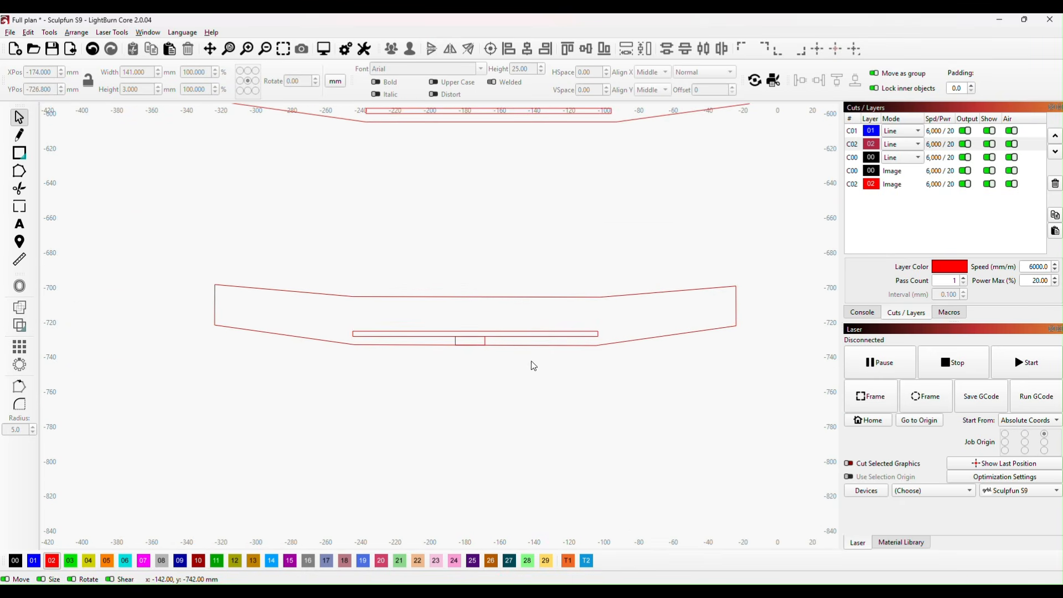
pyautogui.click(484, 339)
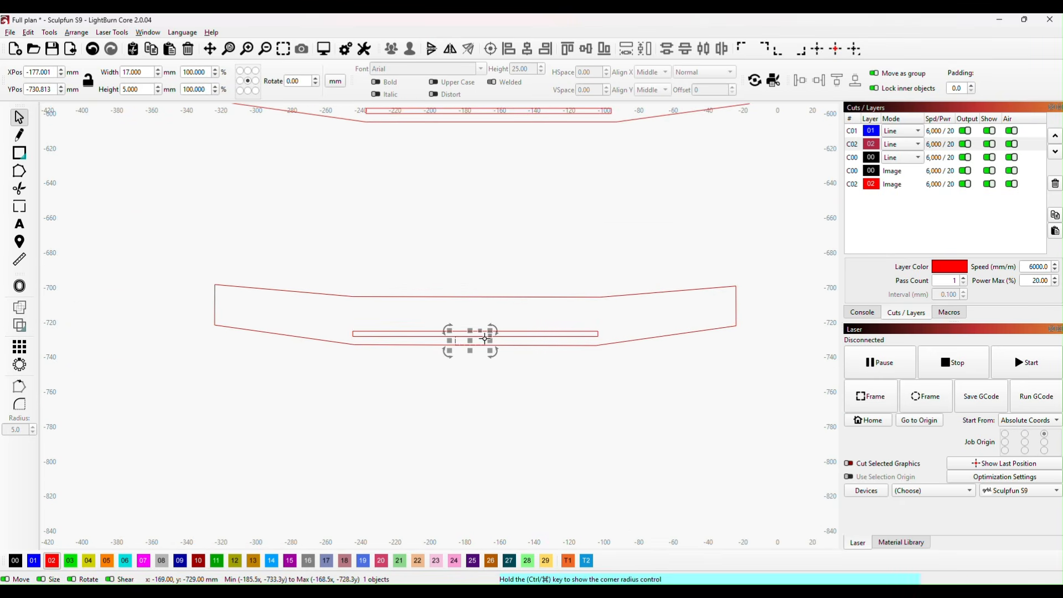
pyautogui.click(481, 396)
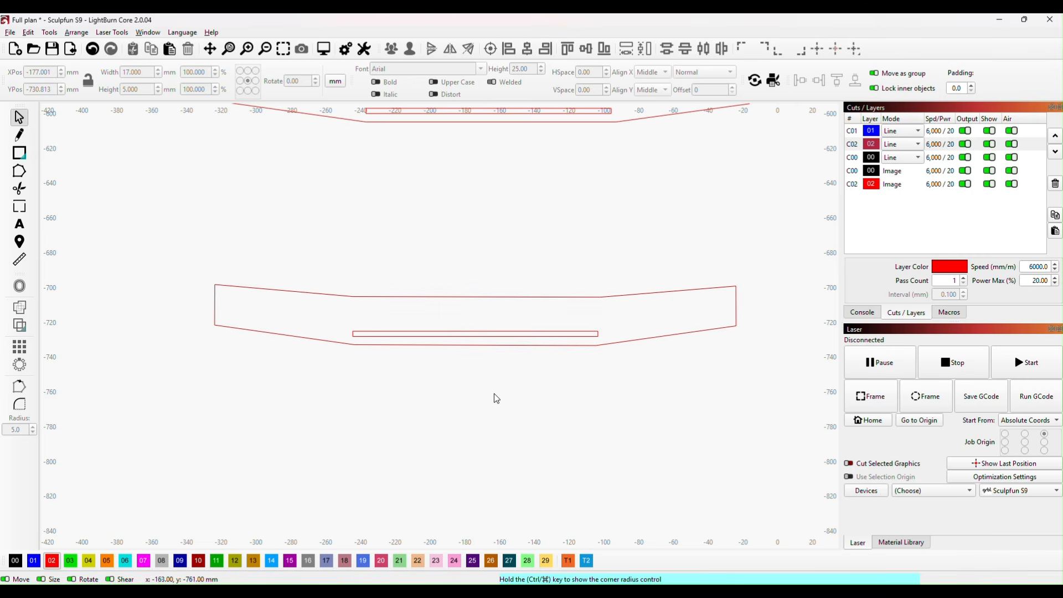
# - Group the upper joiner's outline with its landing-gear slot
pyautogui.scroll(-3, 566, 404)
pyautogui.scroll(-2, 665, 397)
pyautogui.moveTo(728, 380); pyautogui.dragTo(641, 434)
pyautogui.moveTo(321, 293); pyautogui.dragTo(626, 361)
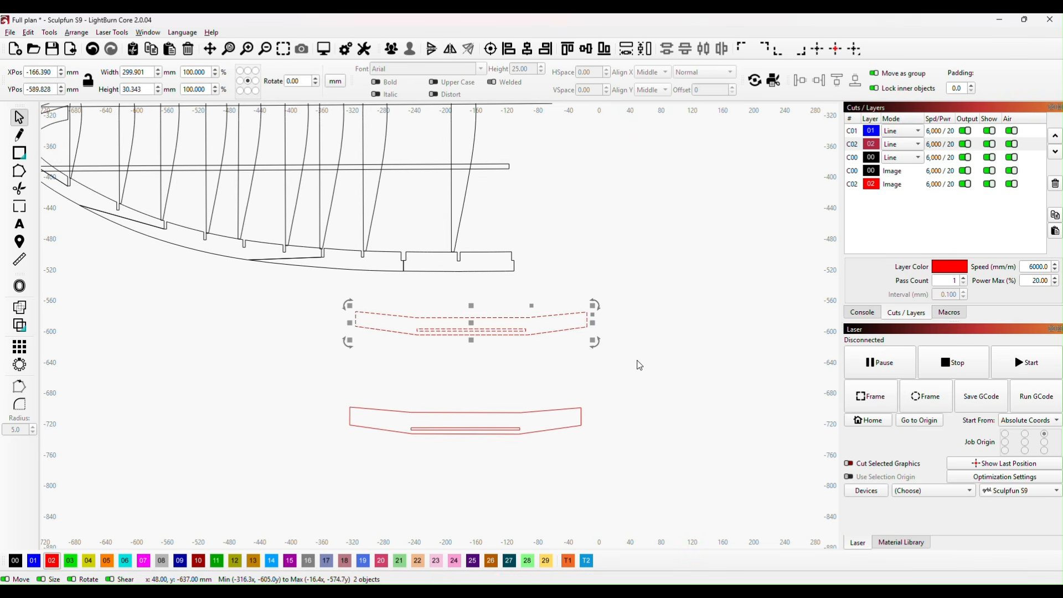
pyautogui.rightClick(541, 334)
pyautogui.click(567, 440)
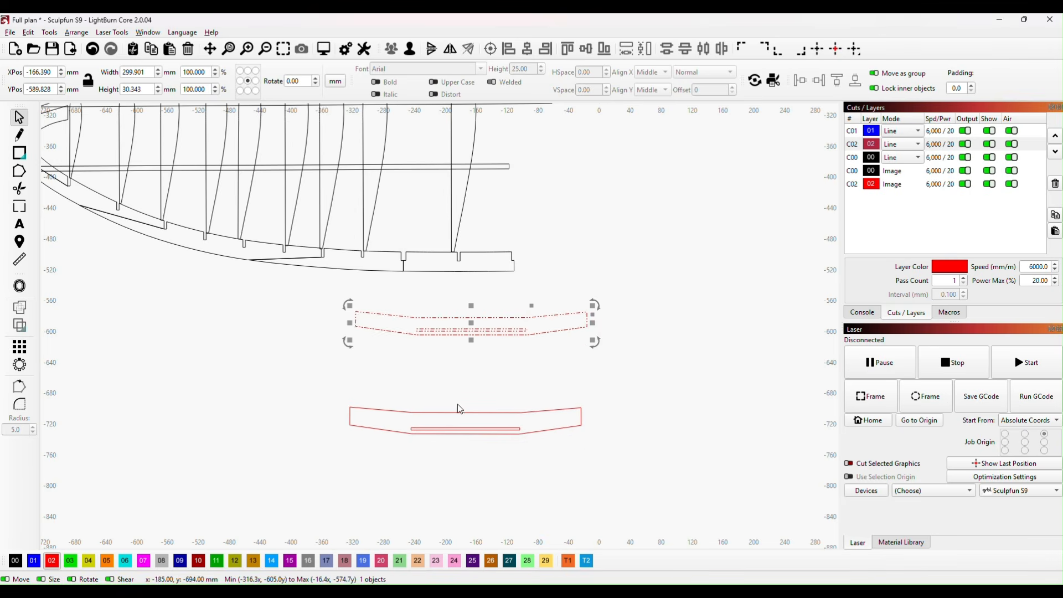
# - Group the lower joiner's outline with its landing-gear slot
pyautogui.moveTo(293, 373); pyautogui.dragTo(586, 501)
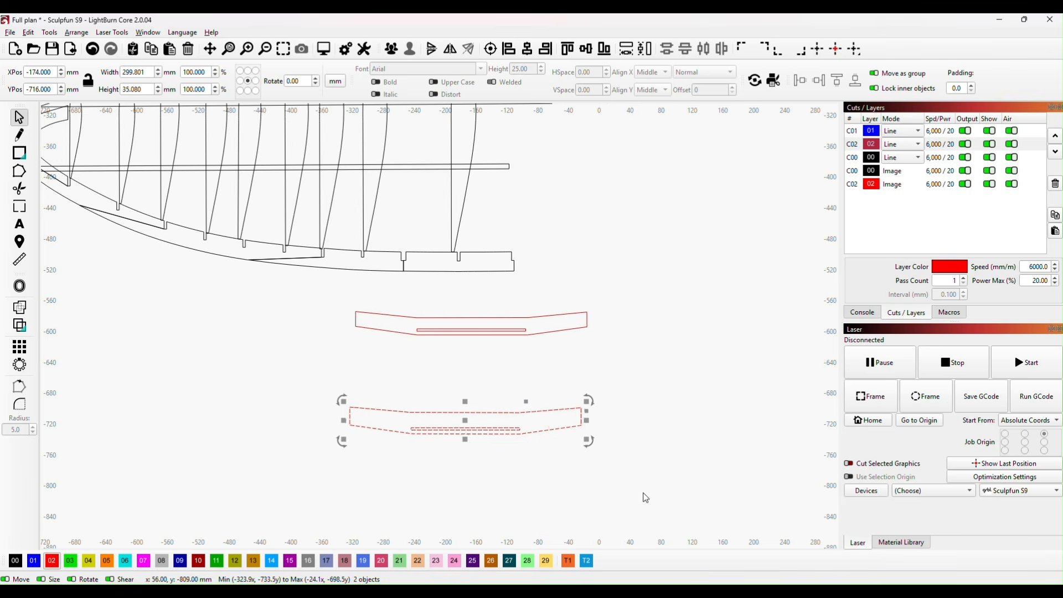
pyautogui.rightClick(550, 433)
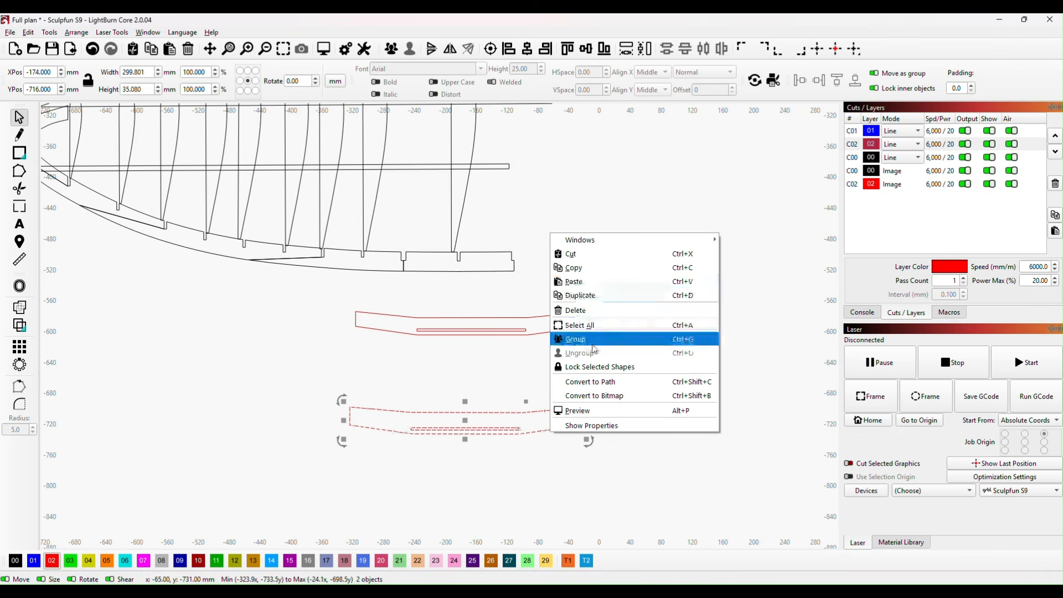
pyautogui.click(571, 339)
pyautogui.click(655, 434)
pyautogui.scroll(-2, 691, 408)
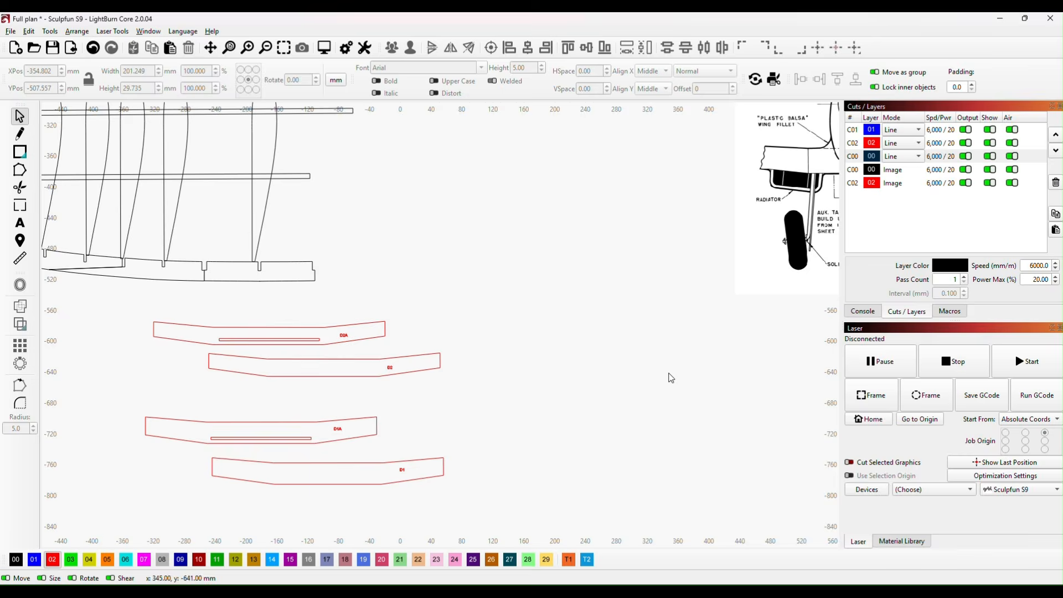
# - Examine how the plywood spar joiners and landing-gear support fit together in the plan's wing top view
pyautogui.scroll(4, 559, 320)
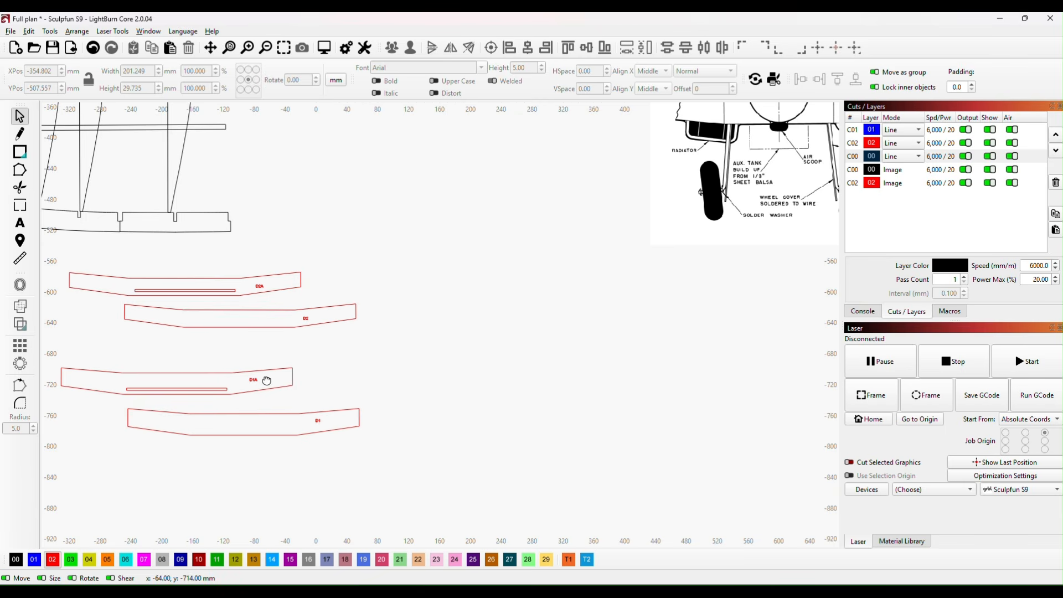
pyautogui.moveTo(267, 380); pyautogui.dragTo(364, 391)
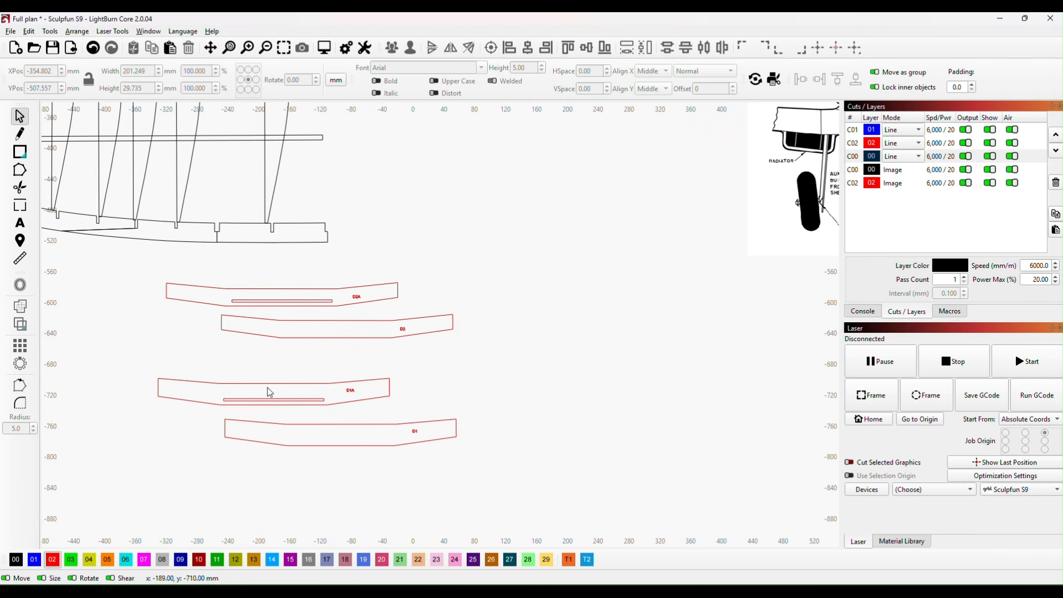
pyautogui.scroll(-3, 637, 305)
pyautogui.moveTo(719, 335); pyautogui.dragTo(278, 495)
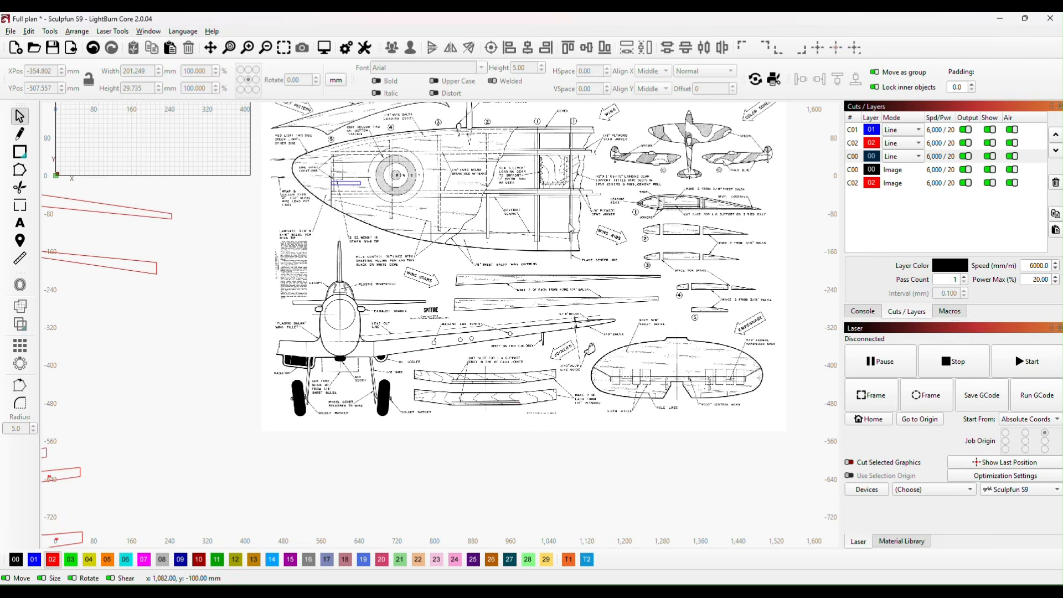
pyautogui.scroll(2, 572, 228)
pyautogui.moveTo(566, 195); pyautogui.dragTo(455, 408)
pyautogui.scroll(1, 454, 409)
pyautogui.scroll(1, 454, 408)
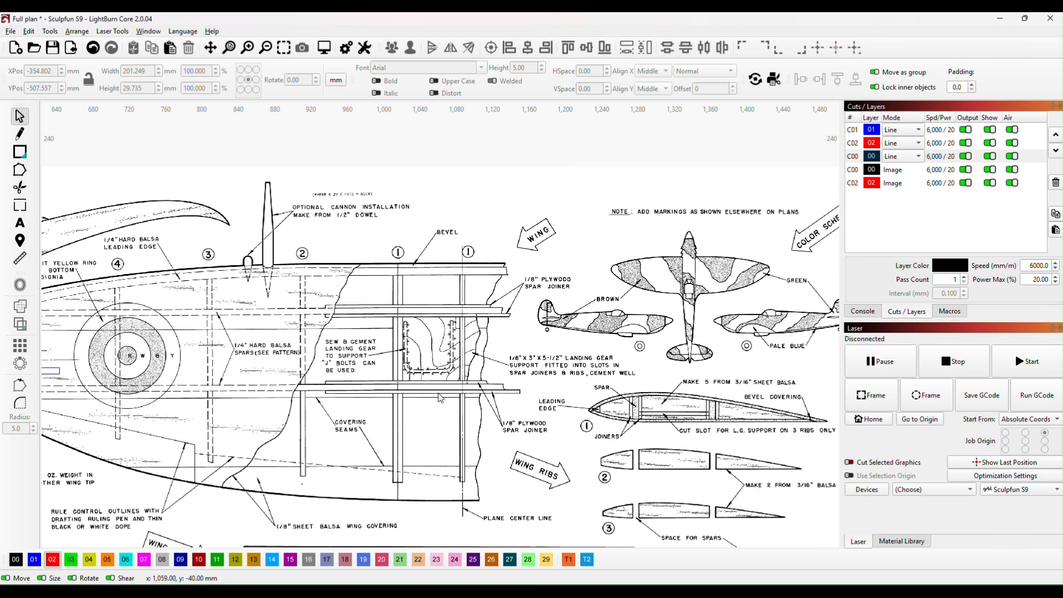
pyautogui.scroll(2, 419, 380)
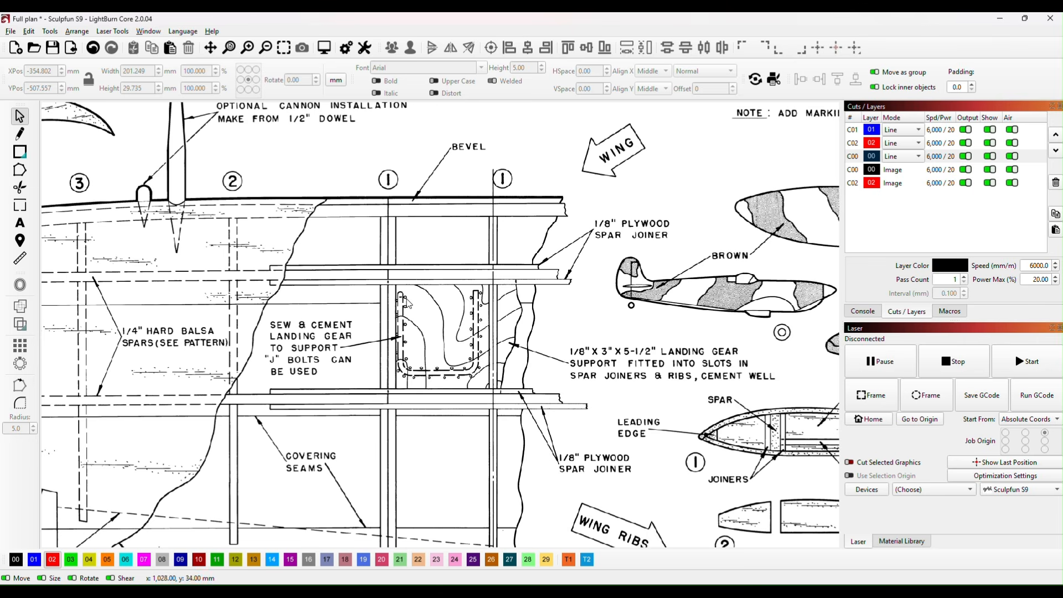
pyautogui.scroll(-5, 496, 377)
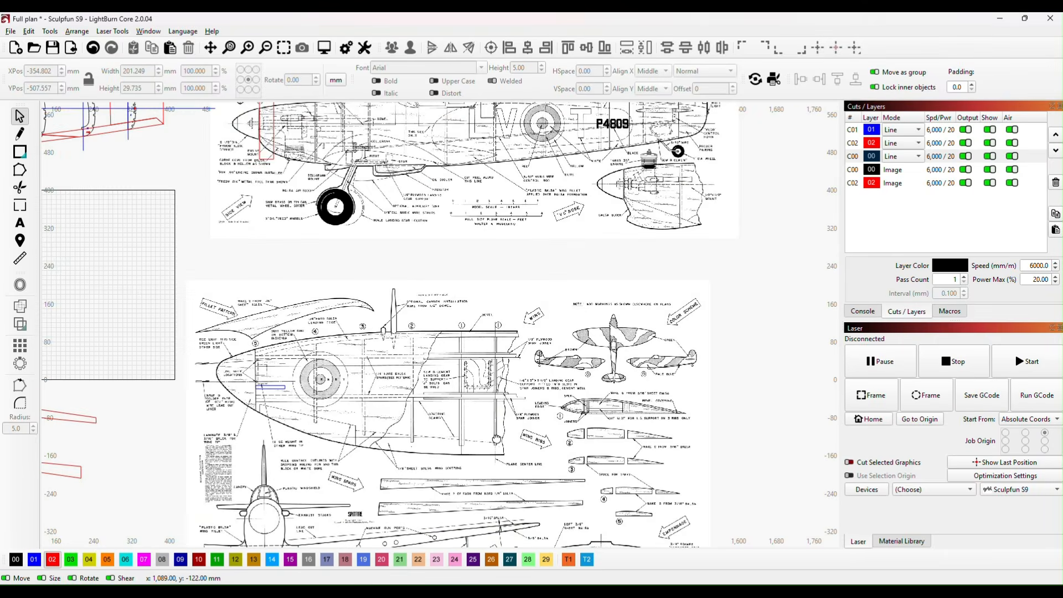
# - Stack joiners D2, D1A and D1 beneath D2A, with D2 at about X -164.3, Y -642.8 mm and D1 at X -155, Y -762 mm
pyautogui.moveTo(485, 278); pyautogui.dragTo(576, 284)
pyautogui.scroll(-2, 576, 285)
pyautogui.scroll(-2, 268, 435)
pyautogui.moveTo(221, 448); pyautogui.dragTo(468, 370)
pyautogui.scroll(4, 539, 346)
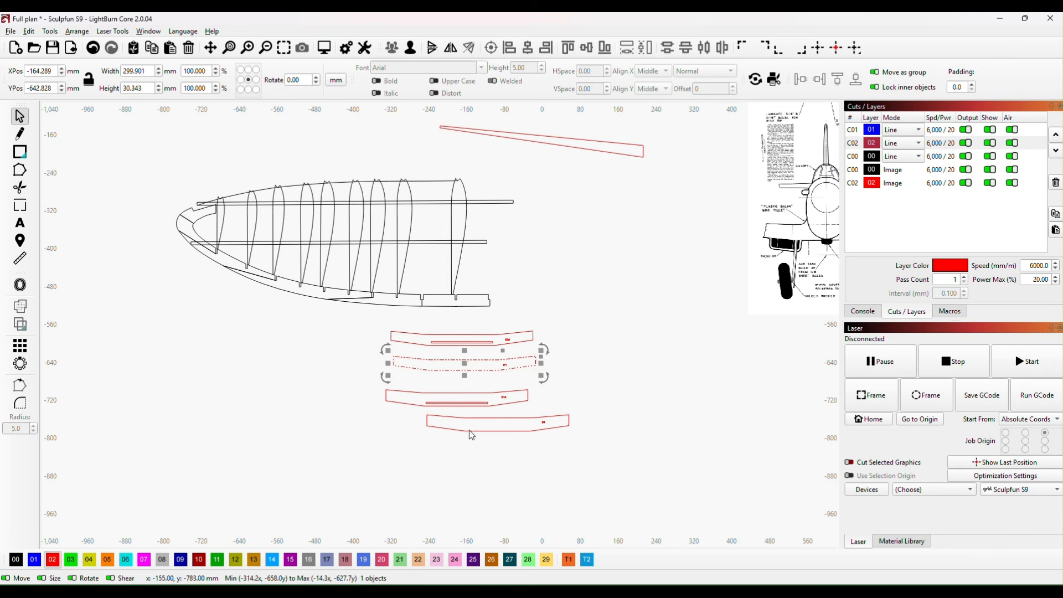
pyautogui.moveTo(498, 405); pyautogui.dragTo(470, 420)
pyautogui.click(504, 421)
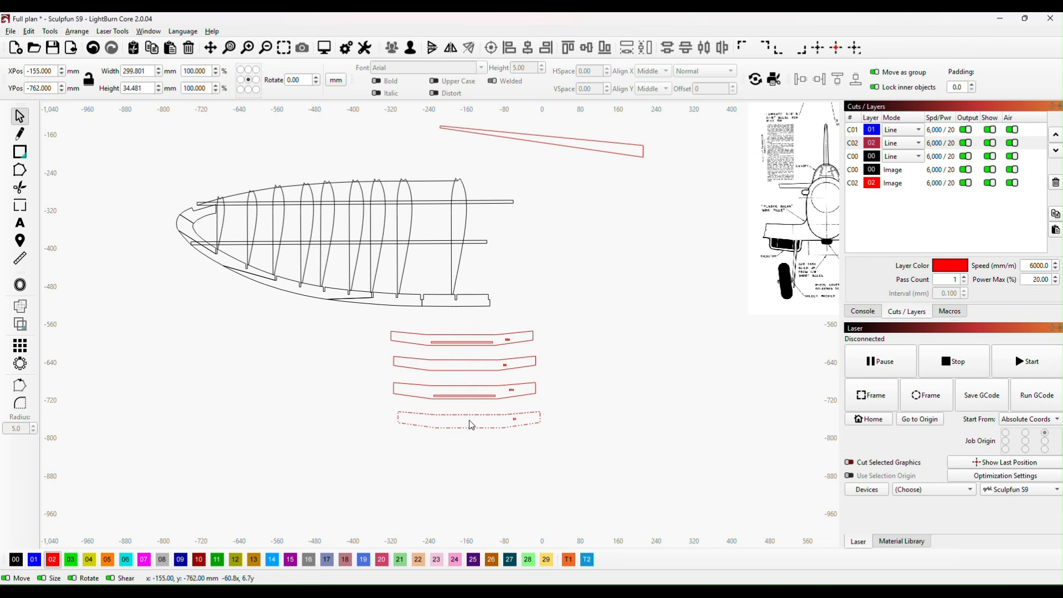
pyautogui.scroll(1, 582, 395)
pyautogui.scroll(3, 582, 395)
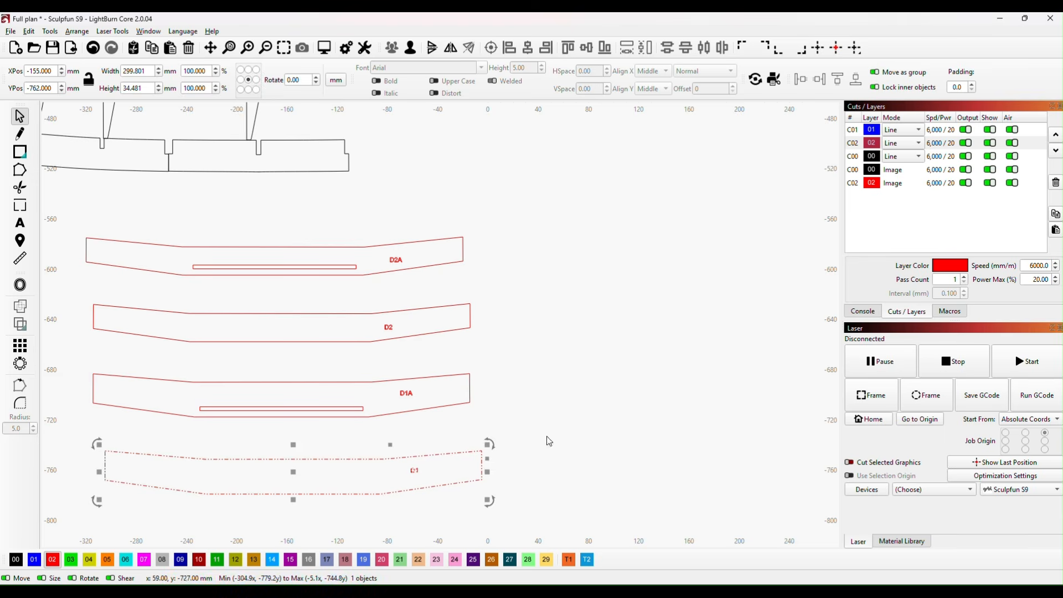
pyautogui.click(499, 455)
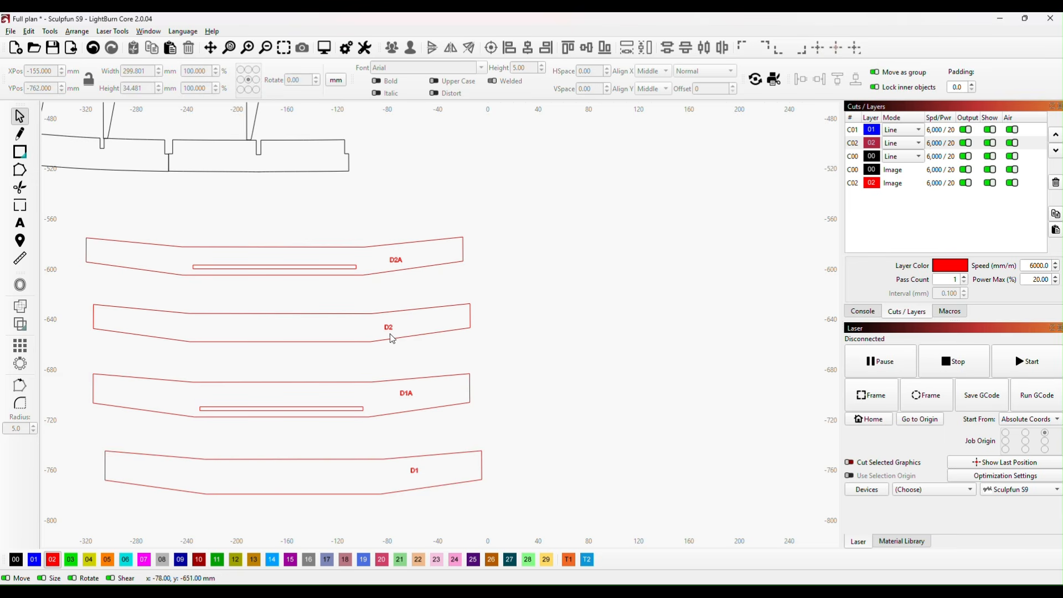
# - Measure the length of the landing-gear slot in the upper joiner on the plan image
pyautogui.scroll(-3, 582, 277)
pyautogui.scroll(2, 589, 285)
pyautogui.scroll(-5, 595, 278)
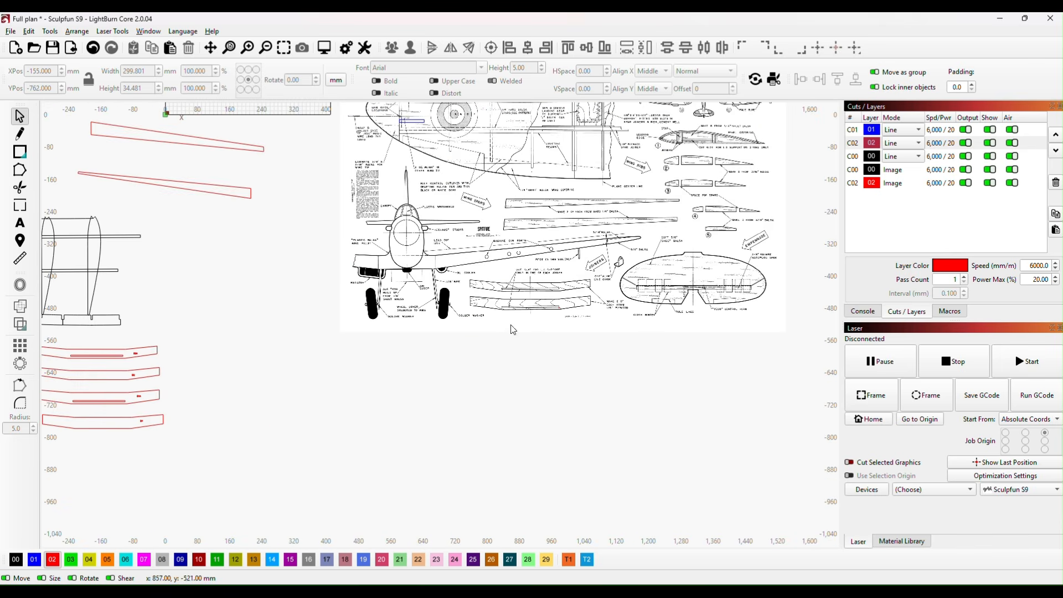
pyautogui.scroll(3, 513, 323)
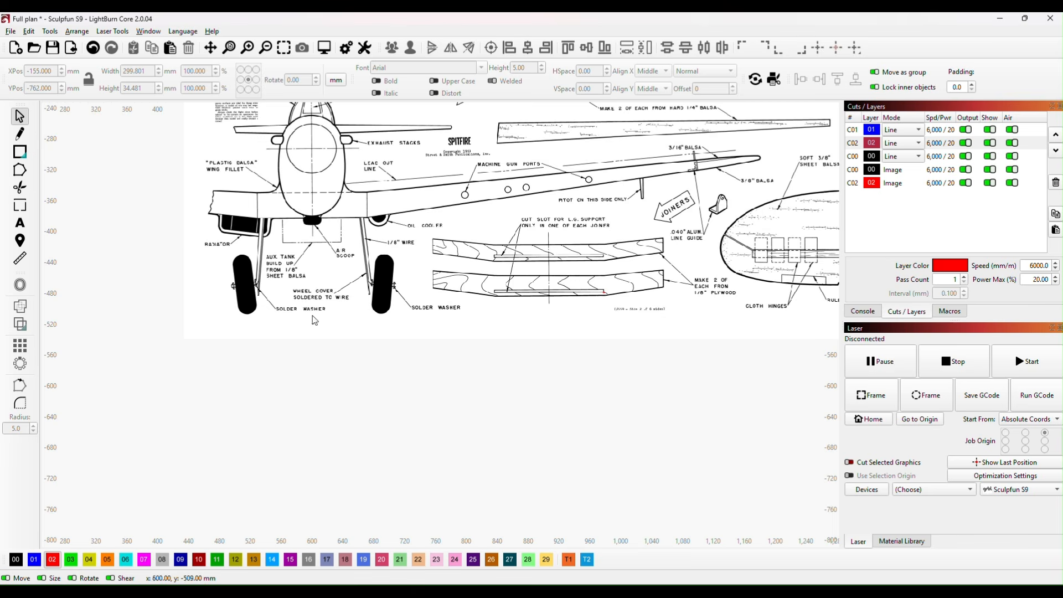
pyautogui.click(20, 258)
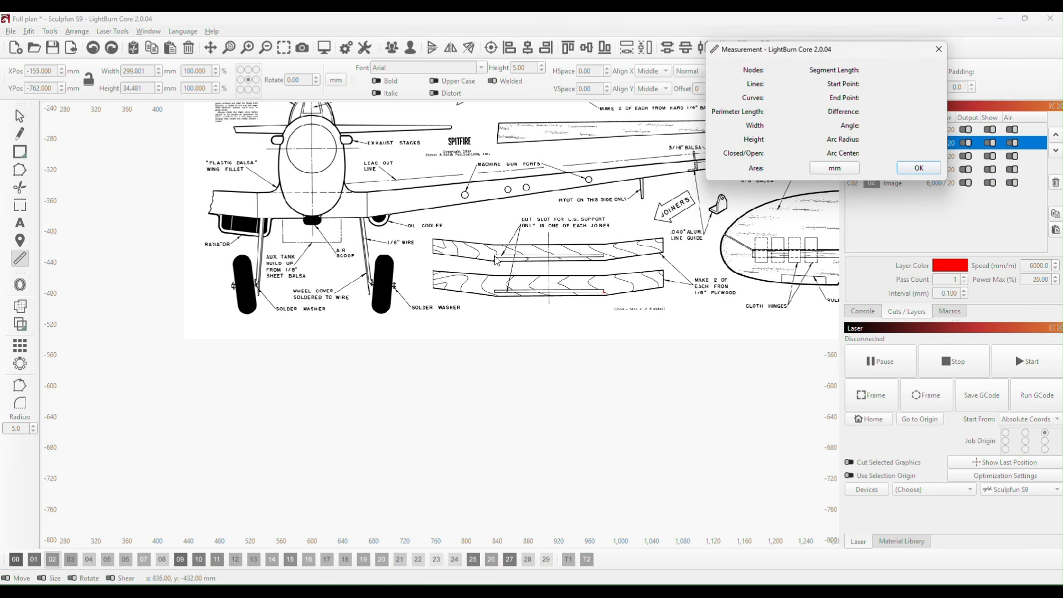
pyautogui.moveTo(496, 258); pyautogui.dragTo(606, 260)
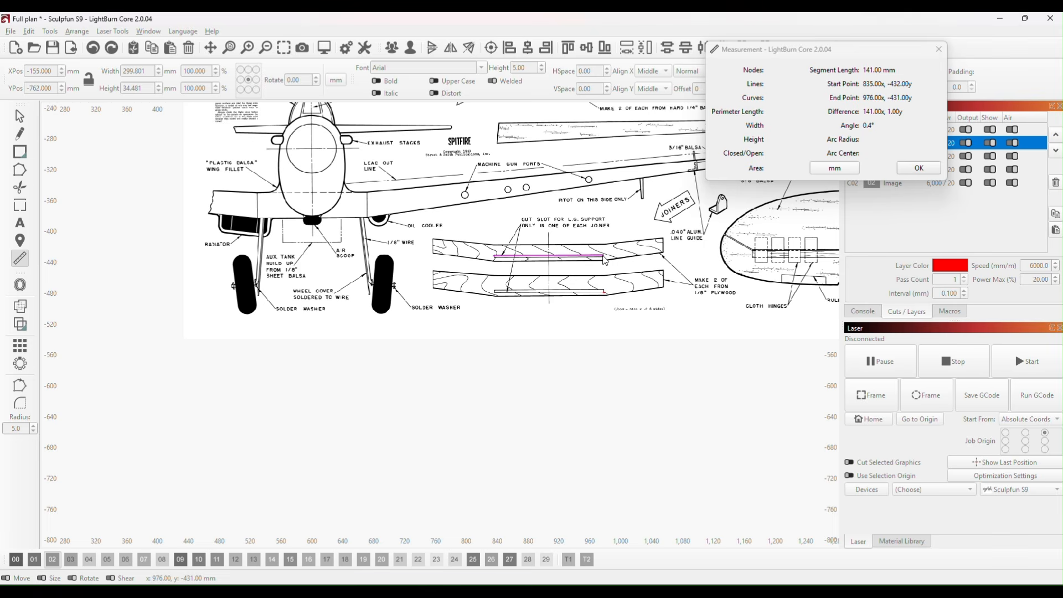
pyautogui.moveTo(604, 256); pyautogui.dragTo(603, 256)
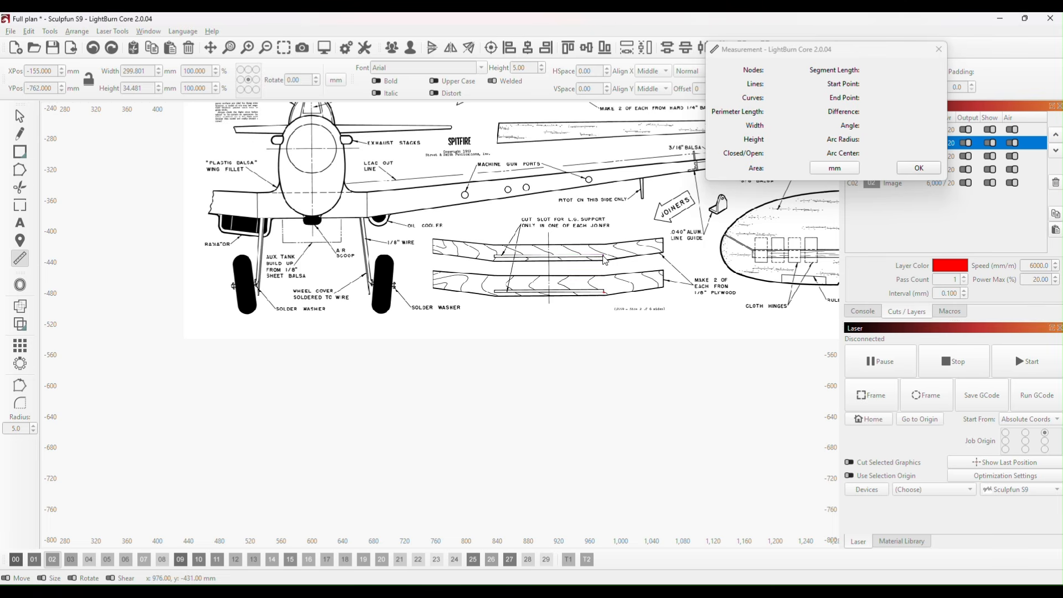
pyautogui.click(931, 170)
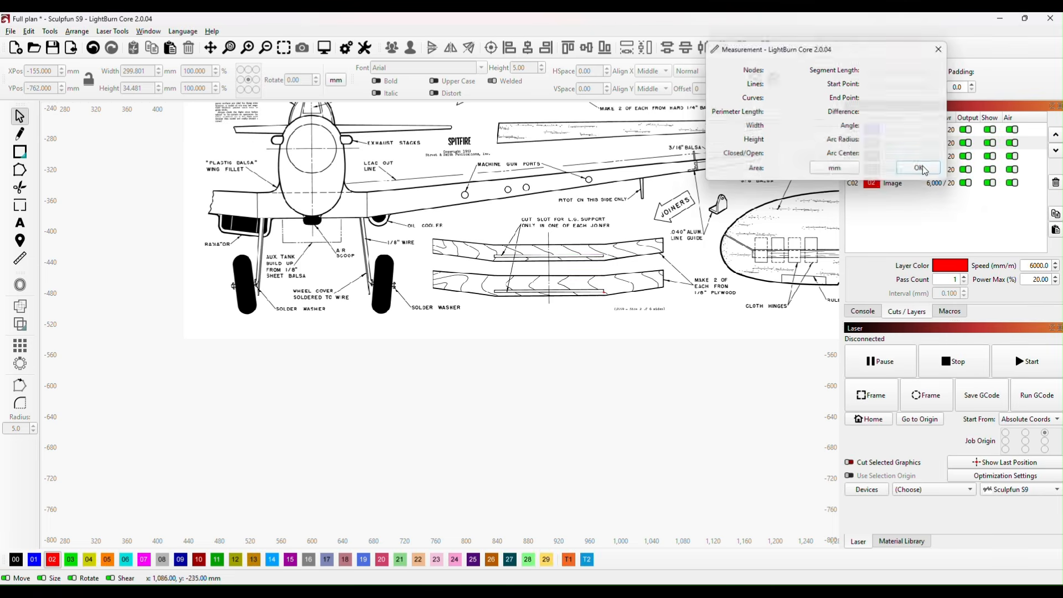
# - Measure the length of the upper edge of the trailing-edge piece at the wing root
pyautogui.scroll(-4, 356, 380)
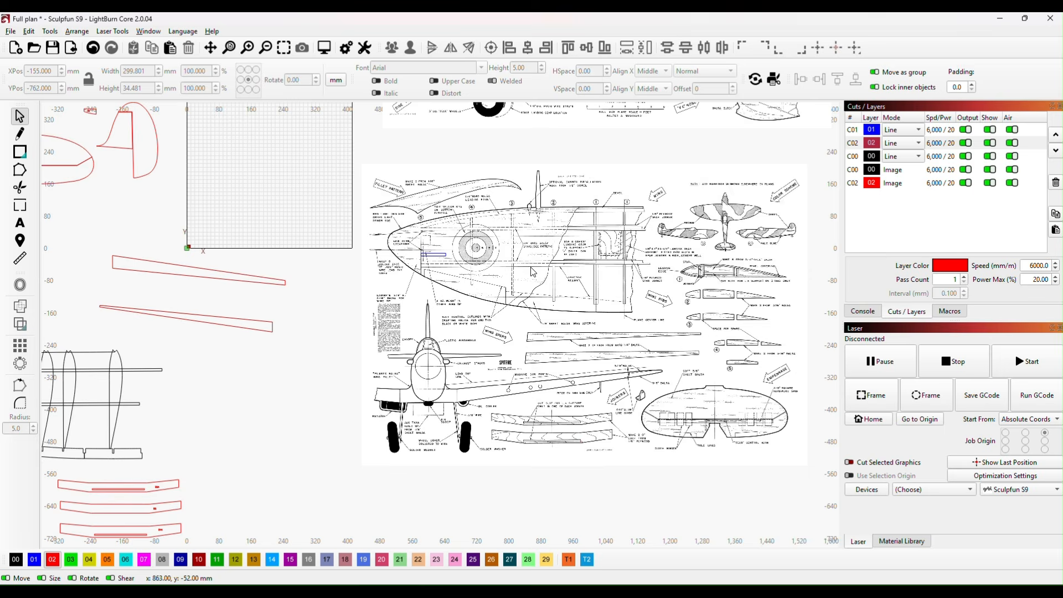
pyautogui.moveTo(233, 439)
pyautogui.mouseDown()
pyautogui.moveTo(541, 342)
pyautogui.moveTo(637, 338)
pyautogui.mouseUp()
pyautogui.scroll(2, 294, 349)
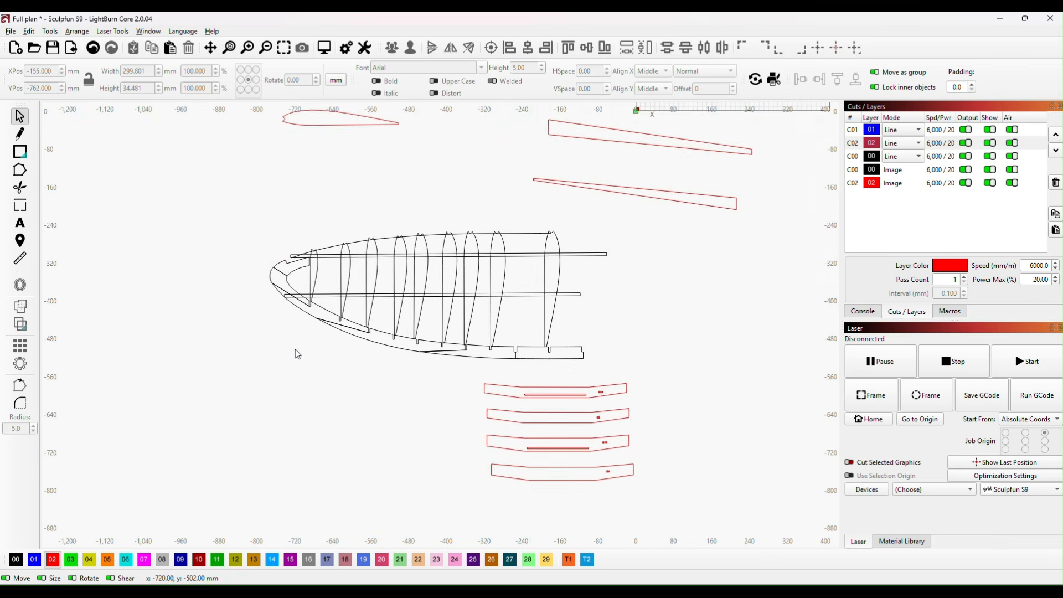
pyautogui.click(20, 258)
pyautogui.click(525, 287)
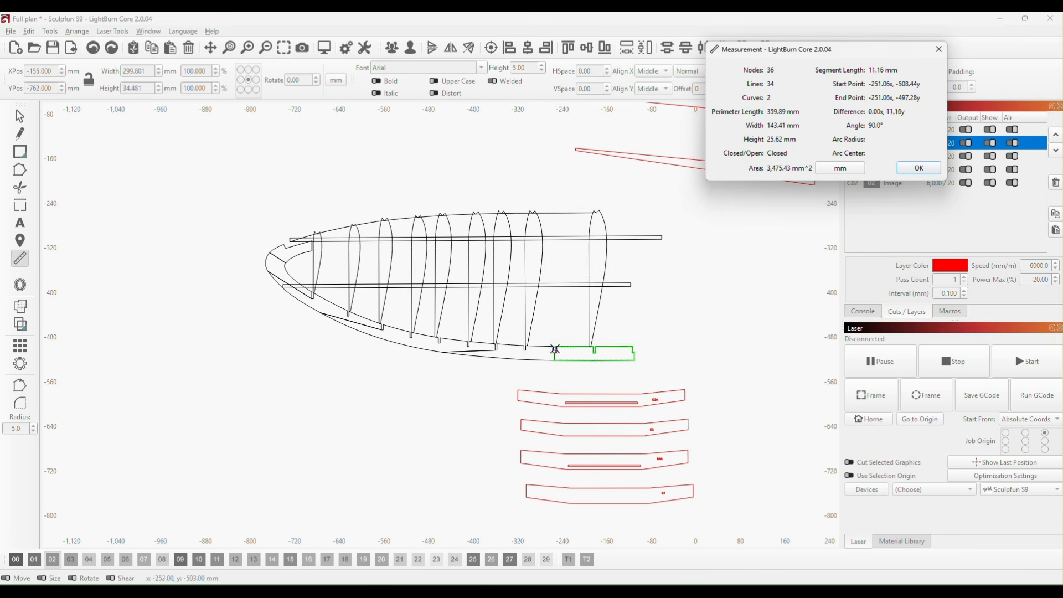
pyautogui.moveTo(557, 350); pyautogui.dragTo(632, 349)
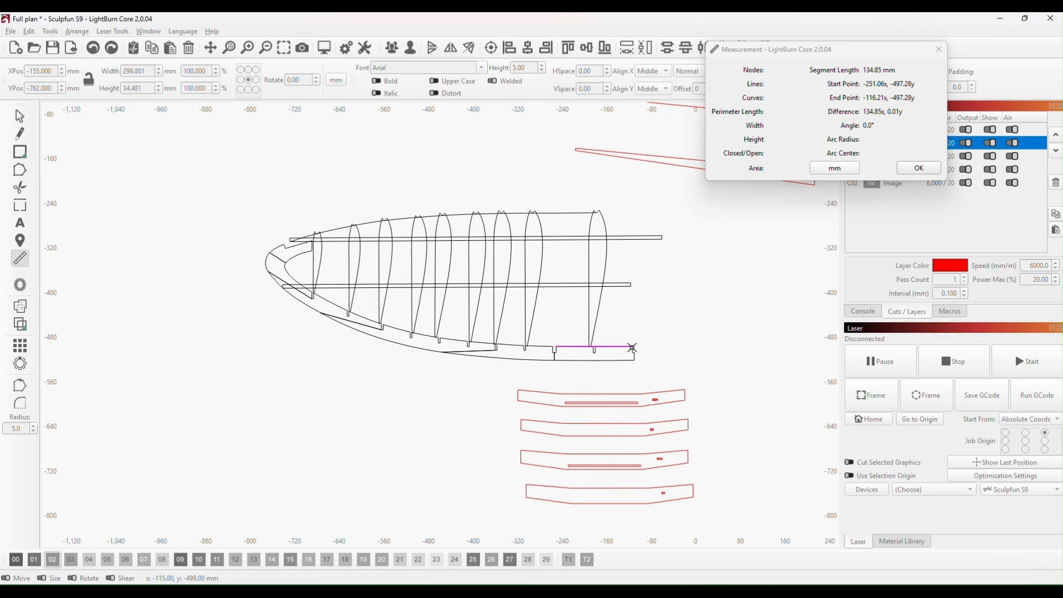
# - Measure the straight middle segment of joiner D2A's upper edge
pyautogui.moveTo(632, 348); pyautogui.dragTo(632, 348)
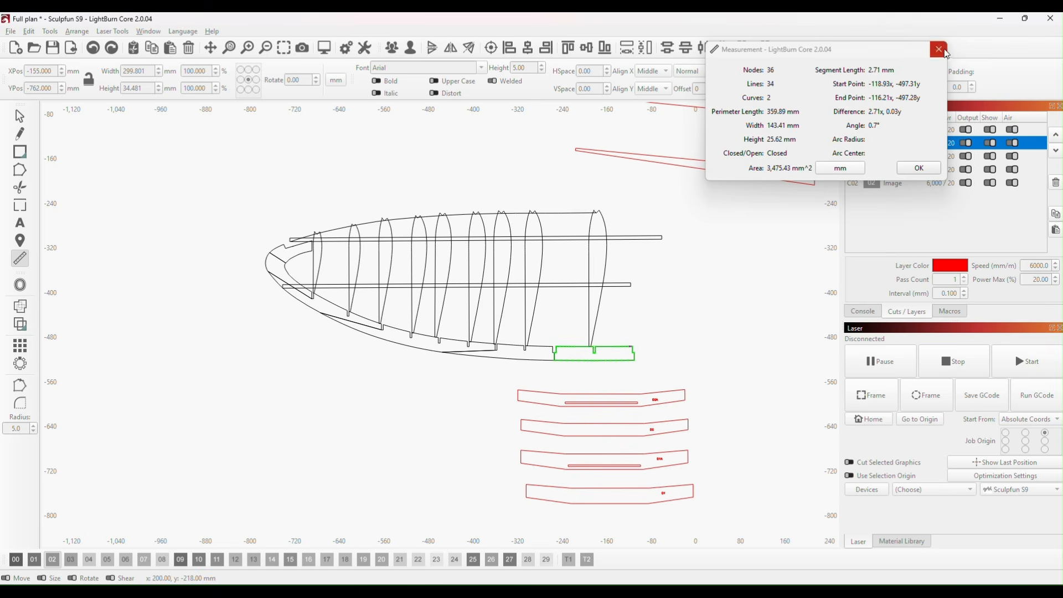
pyautogui.click(920, 169)
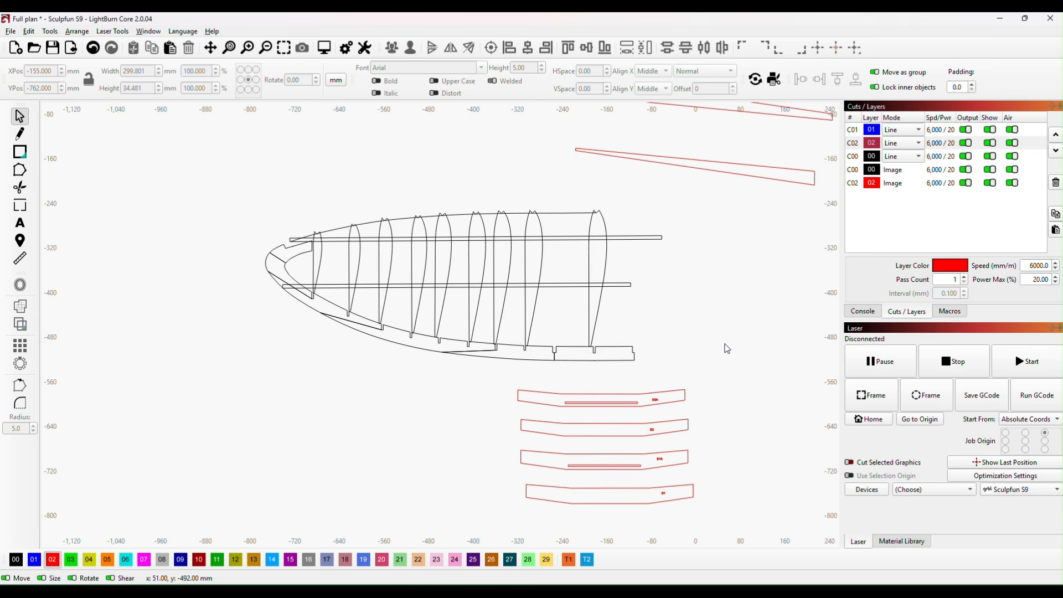
pyautogui.scroll(2, 597, 462)
pyautogui.scroll(1, 598, 463)
pyautogui.scroll(1, 598, 462)
pyautogui.click(20, 258)
pyautogui.click(605, 352)
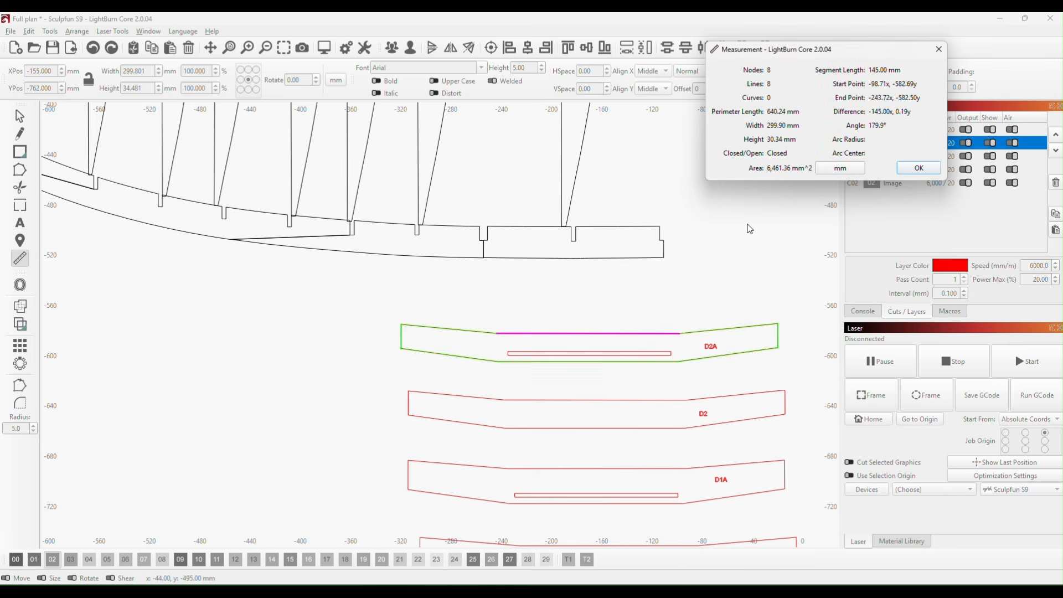
# - Measure the trailing-edge piece across its upper part between the end notches, and recheck D2A's straight upper edge
pyautogui.moveTo(488, 234); pyautogui.dragTo(661, 232)
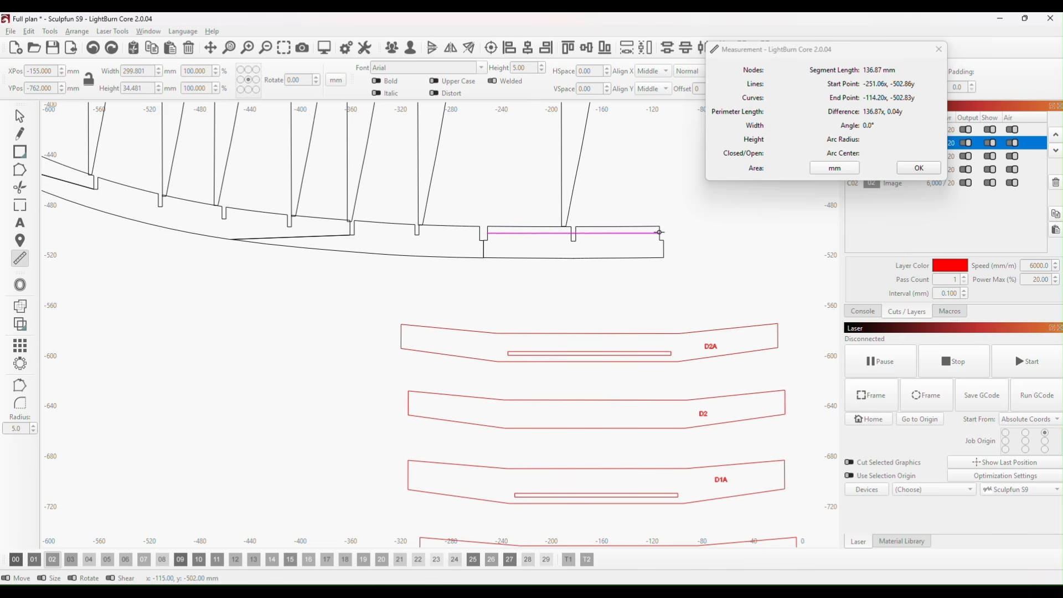
pyautogui.click(660, 232)
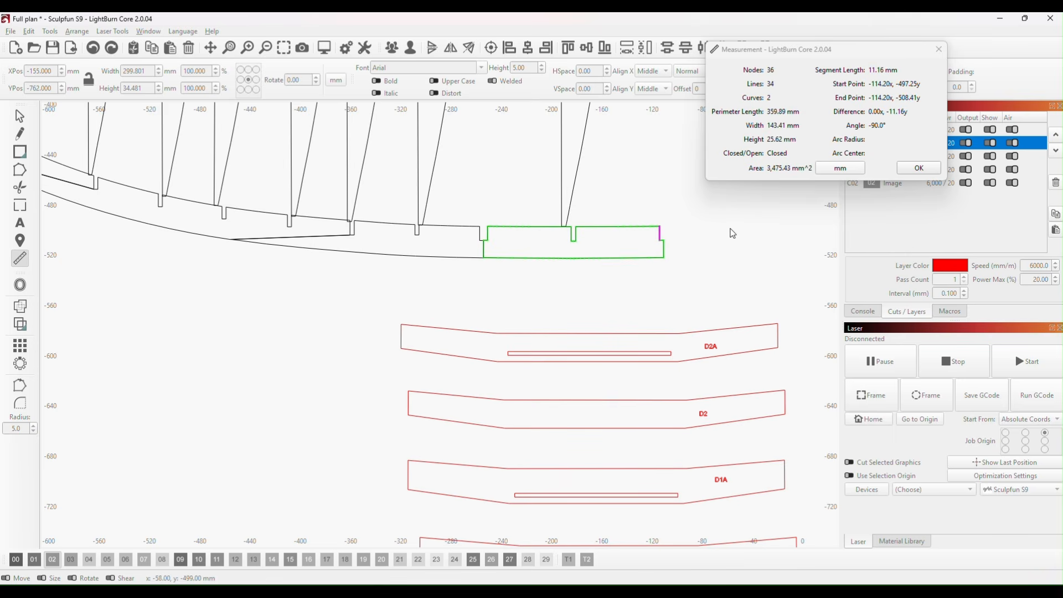
pyautogui.click(521, 334)
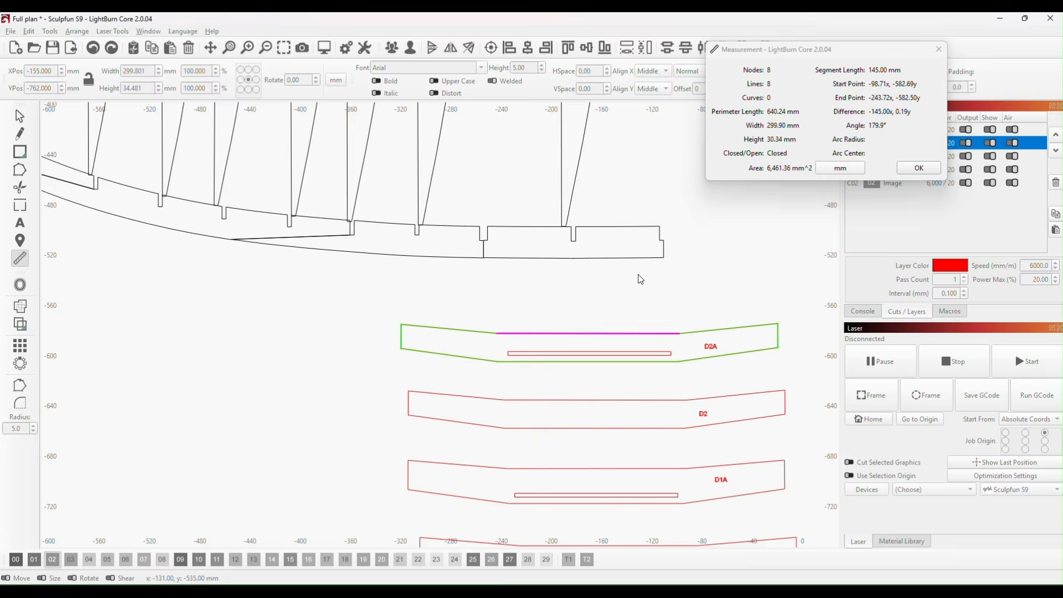
pyautogui.press('Escape')
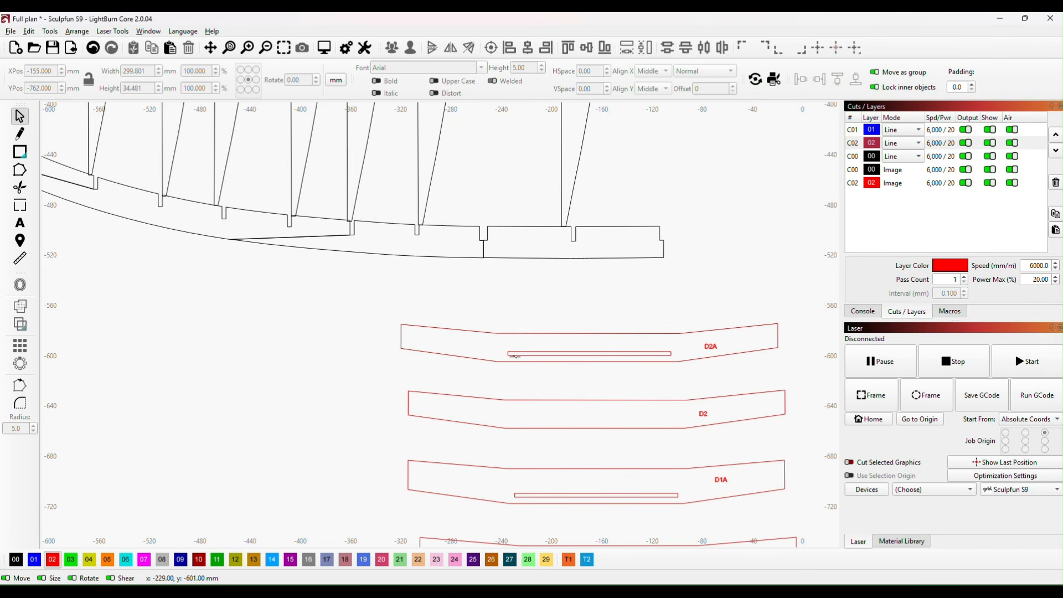
# - Draw a rectangle about 136.4 mm wide and 61.3 mm high on the trailing-edge piece's upper edge, matching that edge's ends
pyautogui.scroll(-6, 783, 204)
pyautogui.hotkey('ctrl', 'r')
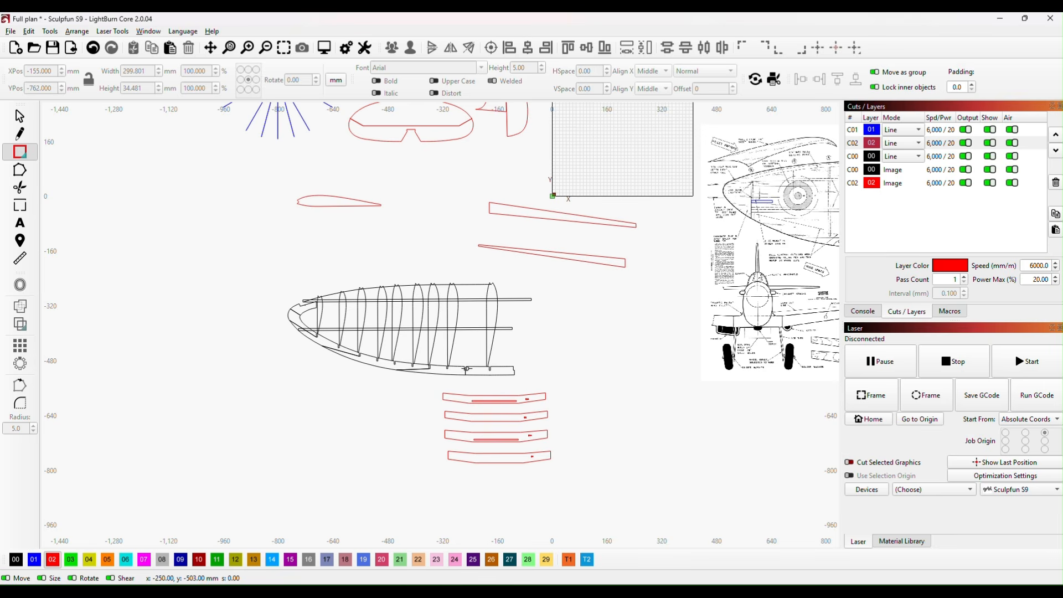
pyautogui.moveTo(467, 365); pyautogui.dragTo(513, 351)
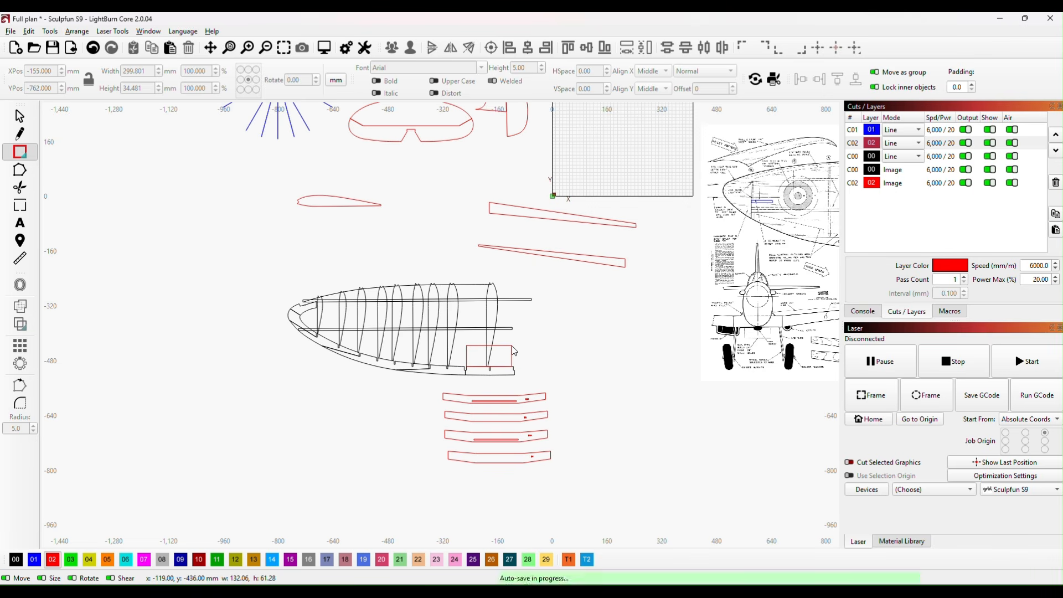
pyautogui.scroll(4, 470, 402)
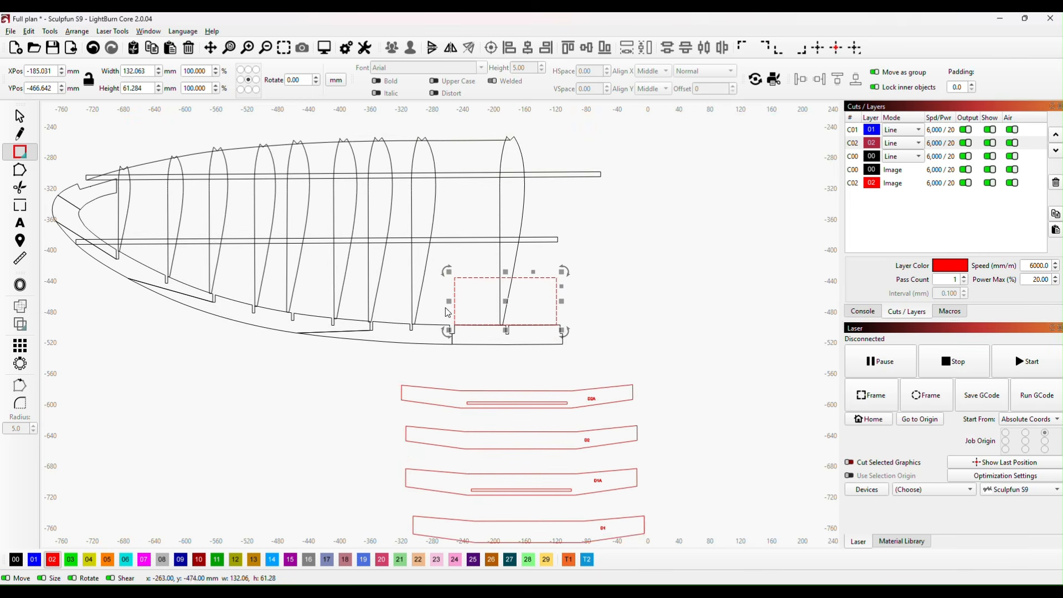
pyautogui.moveTo(449, 301); pyautogui.dragTo(450, 302)
pyautogui.scroll(5, 471, 319)
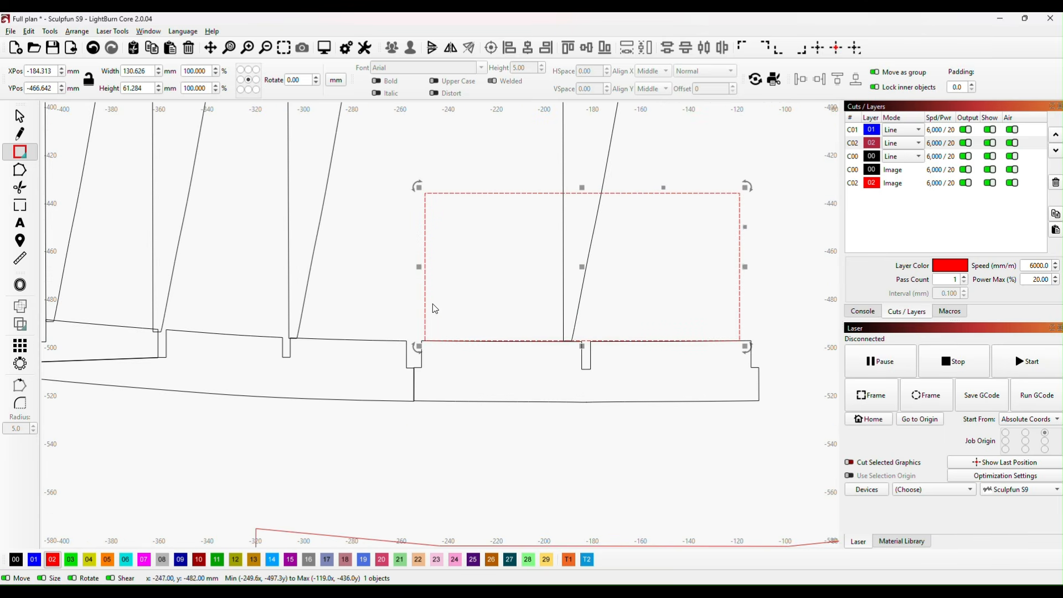
pyautogui.moveTo(418, 266); pyautogui.dragTo(415, 266)
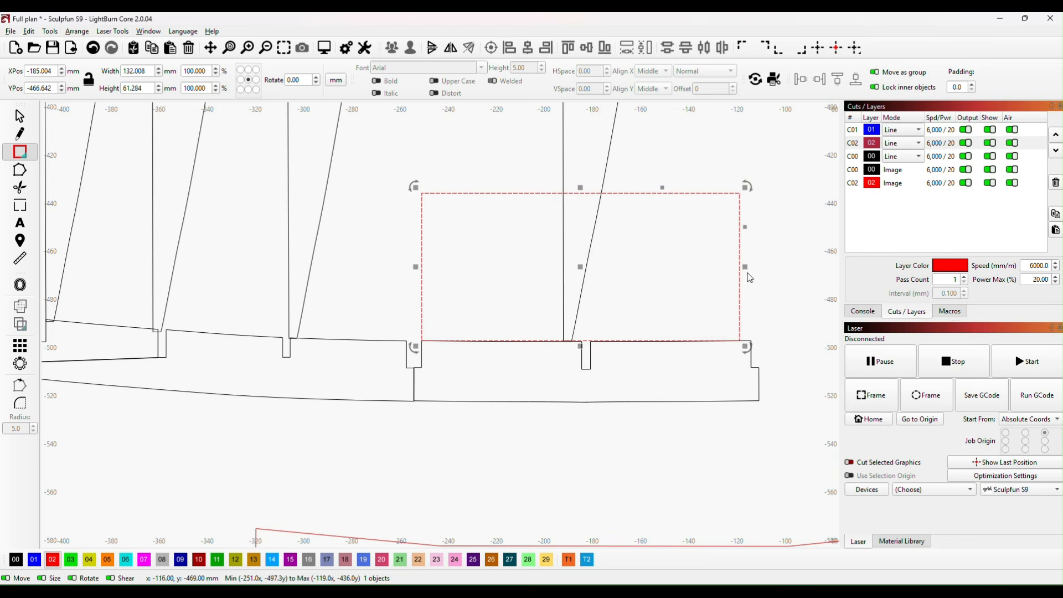
pyautogui.moveTo(746, 267); pyautogui.dragTo(756, 266)
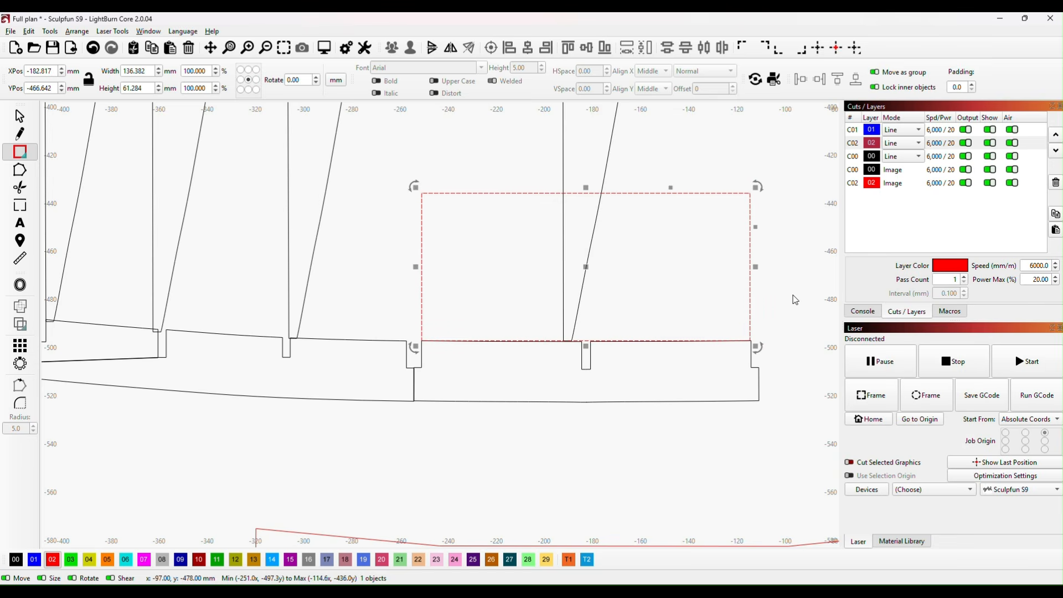
pyautogui.click(794, 300)
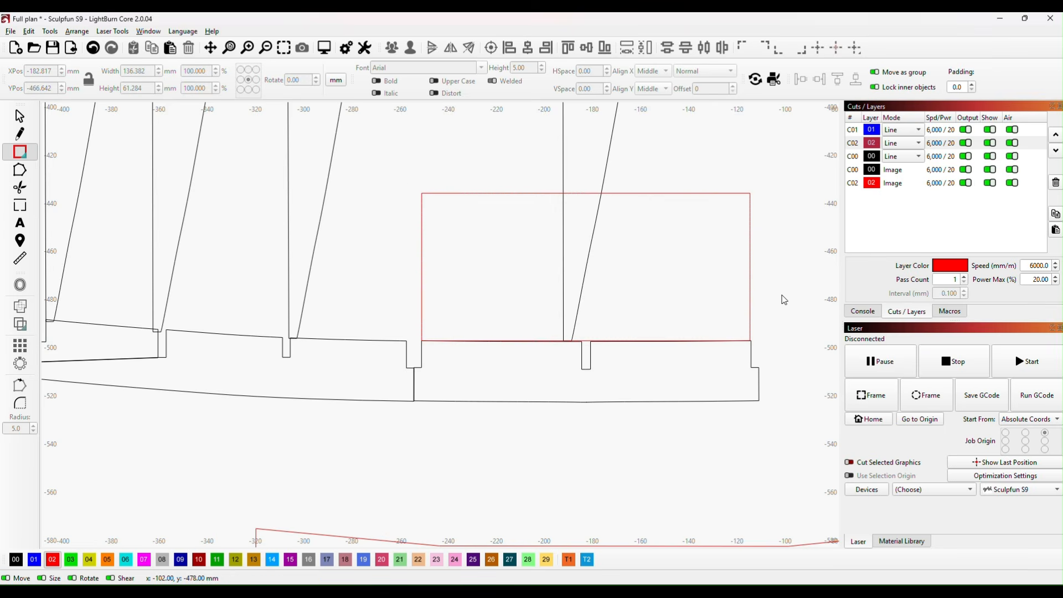
# - Move the rectangle onto the landing-gear support in the plan image's wing view, at about X 1090, Y 11 mm
pyautogui.scroll(-3, 798, 307)
pyautogui.moveTo(804, 317); pyautogui.dragTo(569, 417)
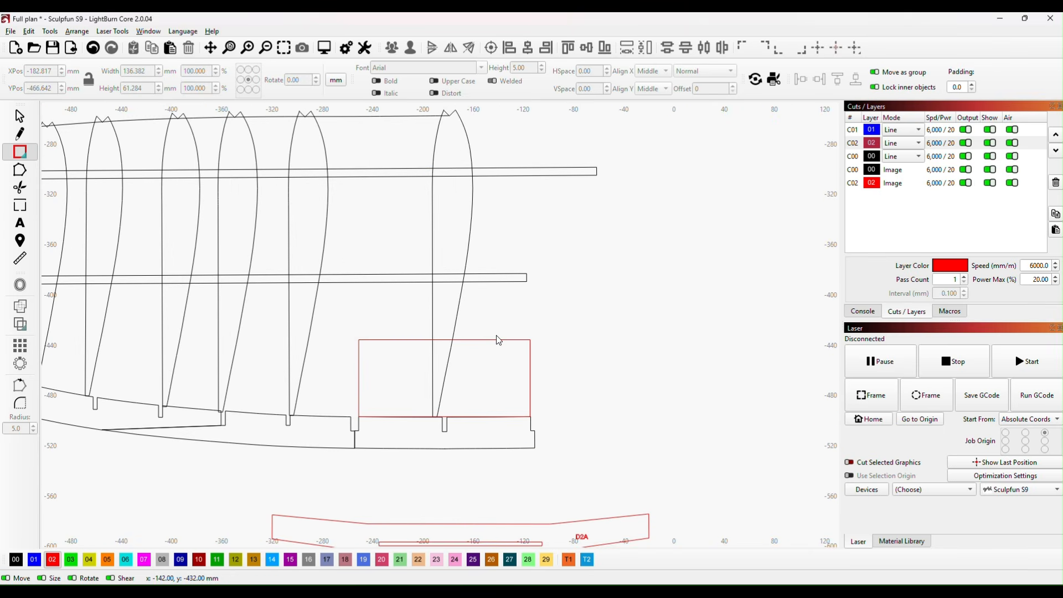
pyautogui.click(19, 117)
pyautogui.scroll(-4, 575, 358)
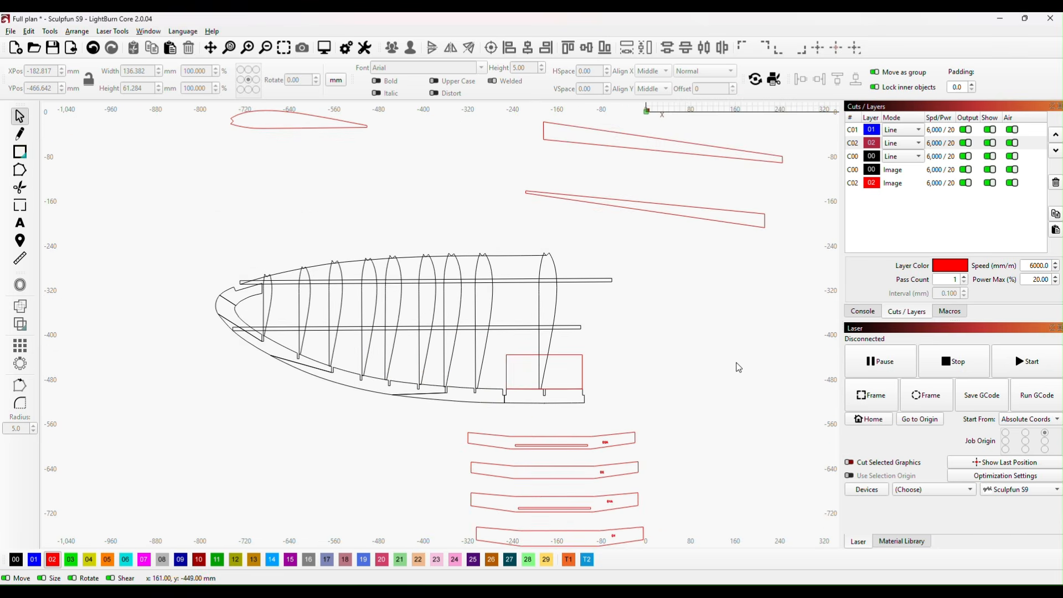
pyautogui.moveTo(739, 365); pyautogui.dragTo(480, 426)
pyautogui.click(329, 434)
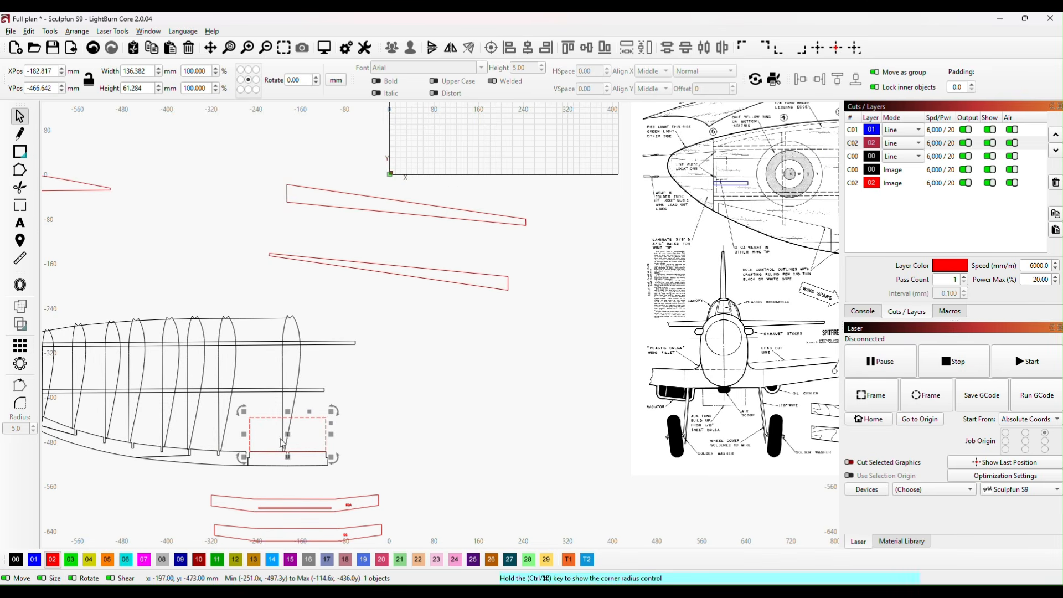
pyautogui.moveTo(283, 443); pyautogui.dragTo(743, 308)
pyautogui.moveTo(602, 340); pyautogui.dragTo(268, 465)
pyautogui.moveTo(497, 426); pyautogui.dragTo(426, 456)
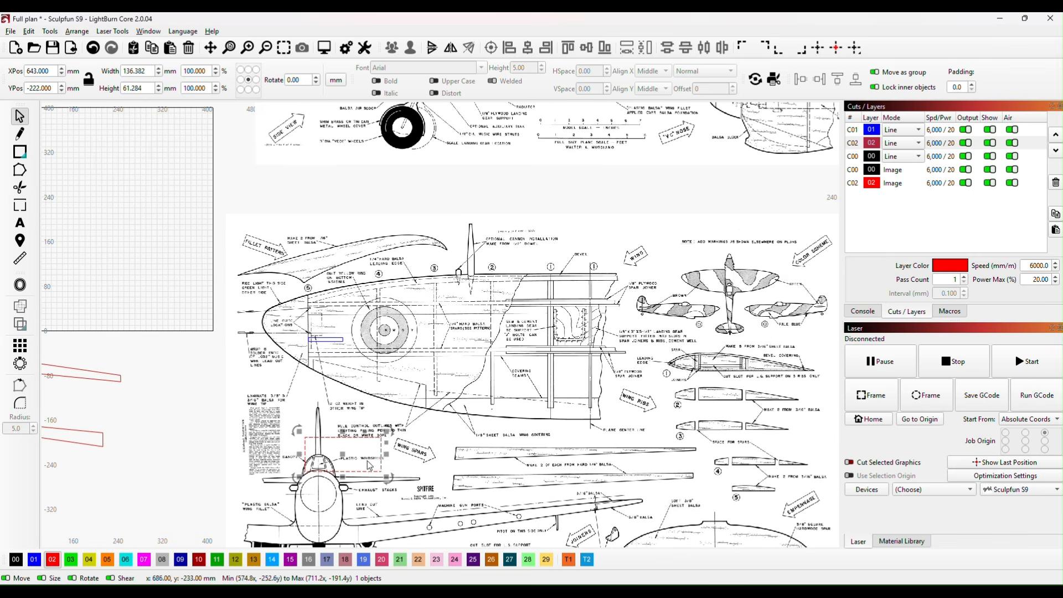
pyautogui.moveTo(344, 454); pyautogui.dragTo(593, 324)
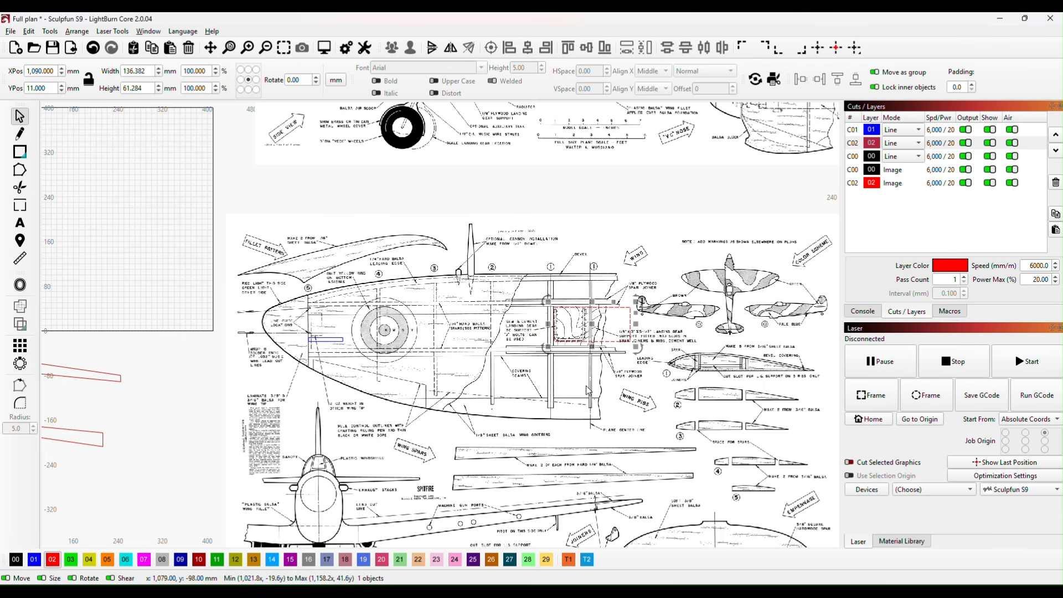
# - Stretch the rectangle to about 70.1 mm high so it spans the gap between the plywood spar joiners on the plan
pyautogui.scroll(2, 601, 381)
pyautogui.scroll(1, 602, 382)
pyautogui.moveTo(629, 379); pyautogui.dragTo(501, 424)
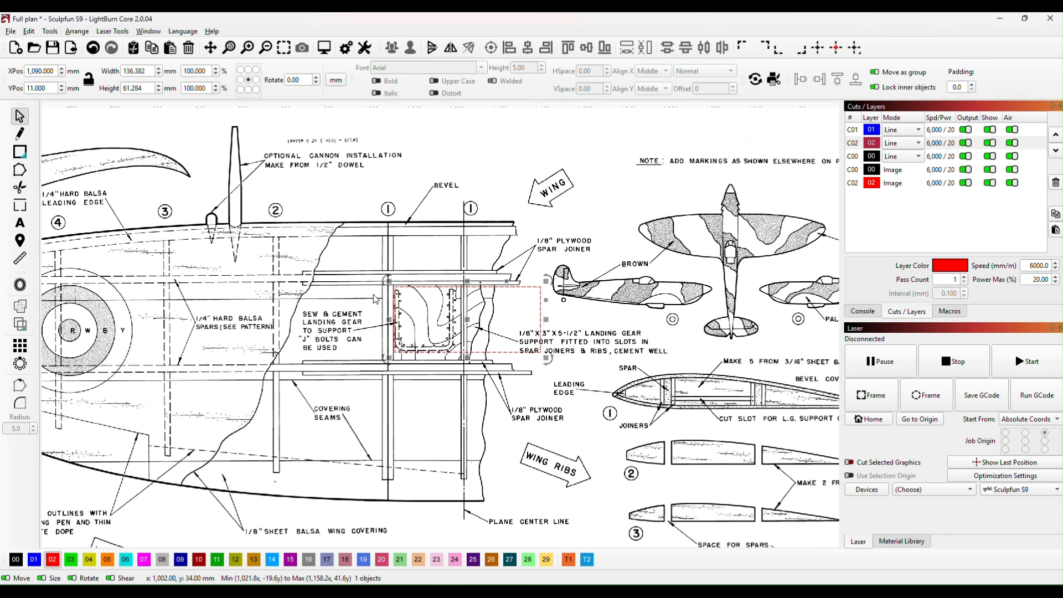
pyautogui.moveTo(468, 282); pyautogui.dragTo(468, 280)
pyautogui.moveTo(468, 357); pyautogui.dragTo(468, 365)
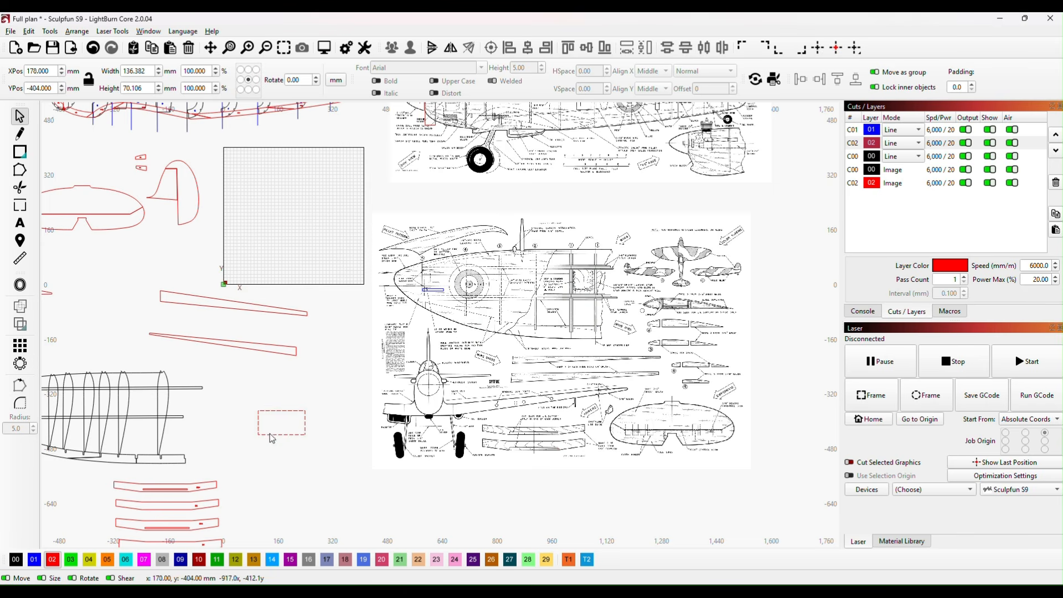
# - Move the rectangle between the two spars of the traced wing, at about X -191, Y -348.6 mm
pyautogui.moveTo(270, 433); pyautogui.dragTo(163, 410)
pyautogui.scroll(3, 209, 449)
pyautogui.moveTo(207, 443); pyautogui.dragTo(463, 452)
pyautogui.moveTo(384, 386); pyautogui.dragTo(383, 384)
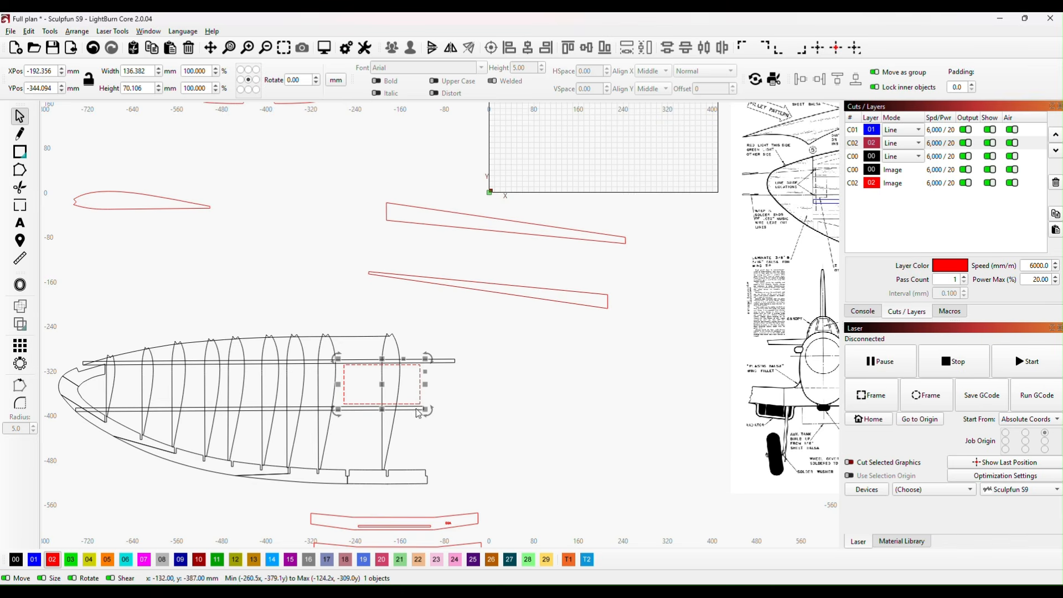
pyautogui.scroll(4, 361, 441)
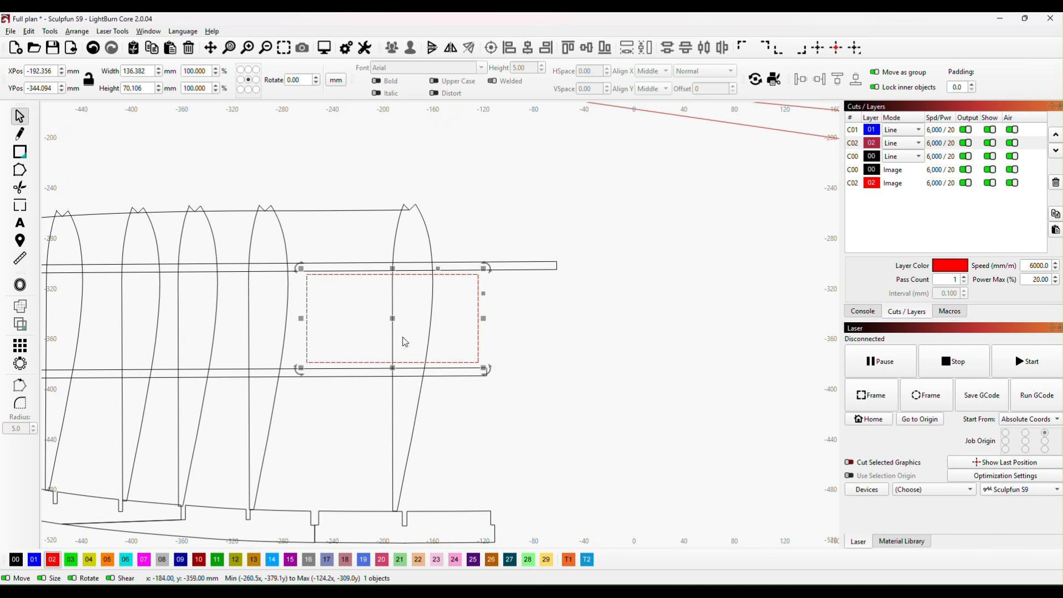
pyautogui.moveTo(411, 363); pyautogui.dragTo(412, 368)
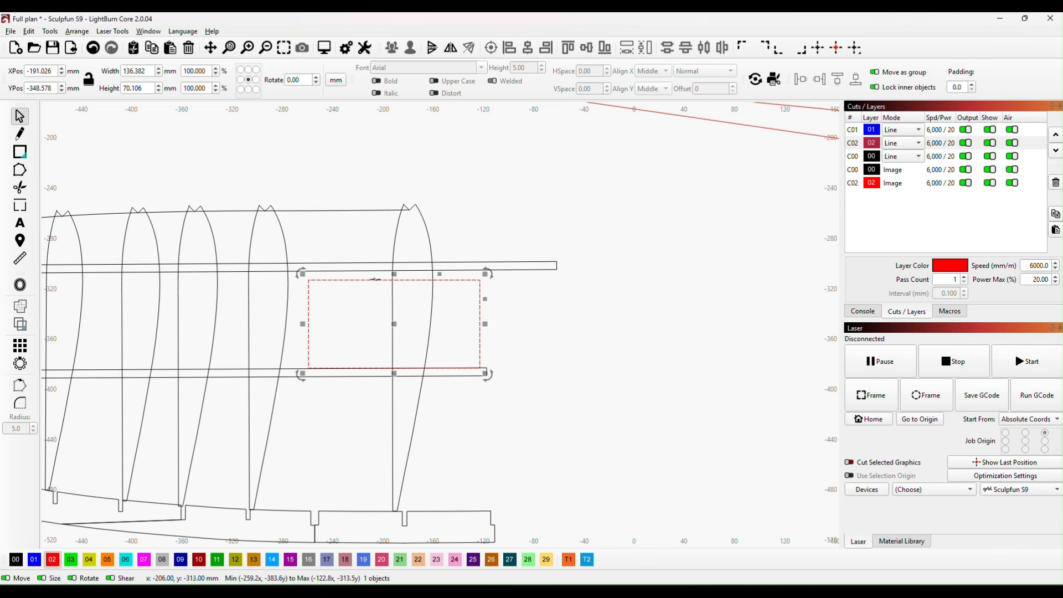
# - Measure the rectangle's upper edge, and move the rectangle clear of the wing into the empty area beyond the wing root
pyautogui.click(20, 258)
pyautogui.click(414, 281)
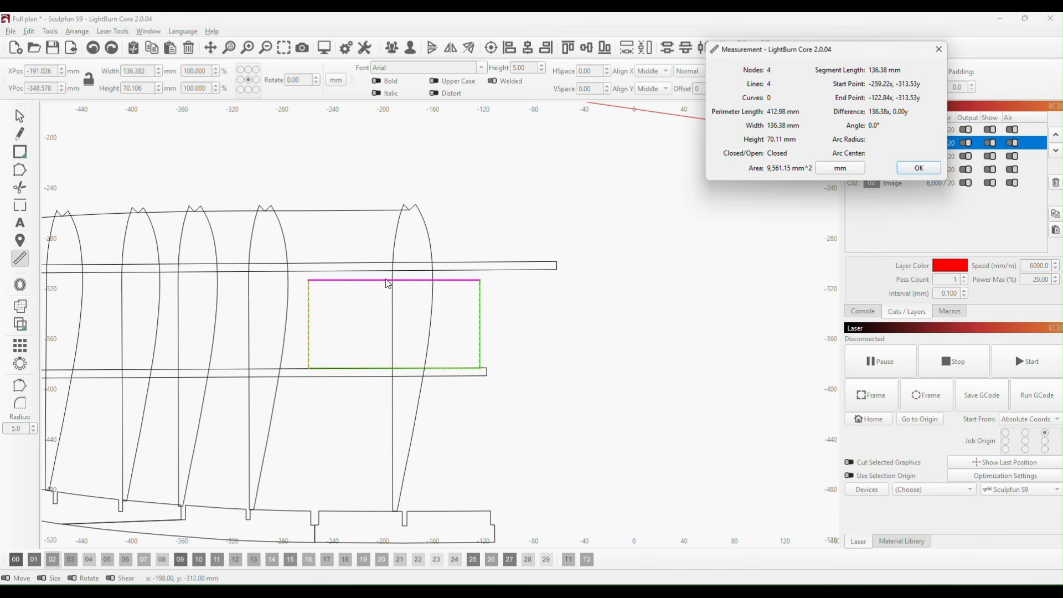
pyautogui.click(386, 280)
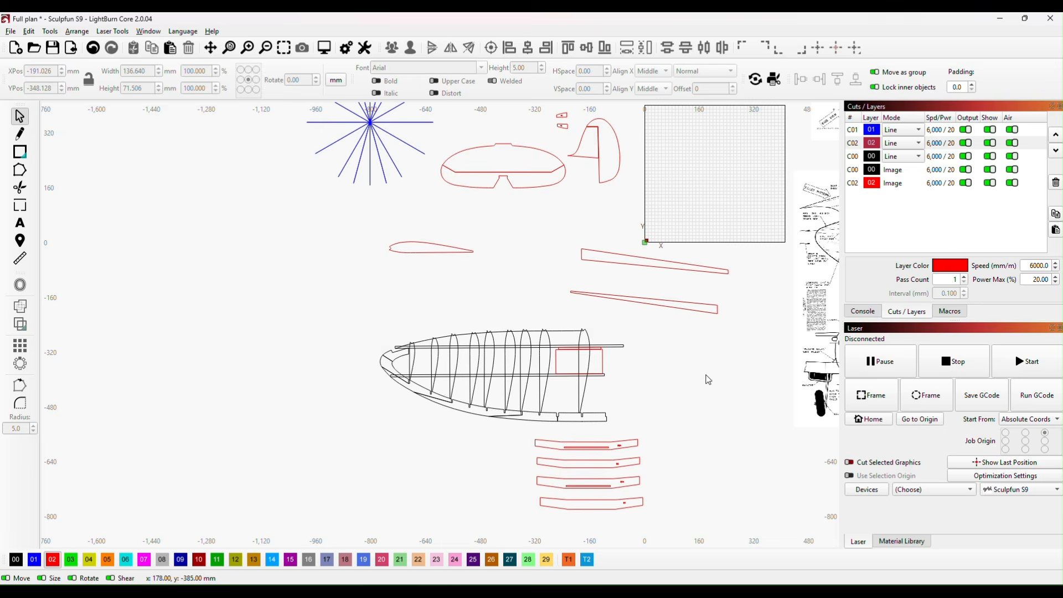
pyautogui.moveTo(707, 380); pyautogui.dragTo(548, 380)
pyautogui.moveTo(454, 370); pyautogui.dragTo(552, 413)
# - Measure the landing-gear slot in joiner D2A
pyautogui.click(447, 351)
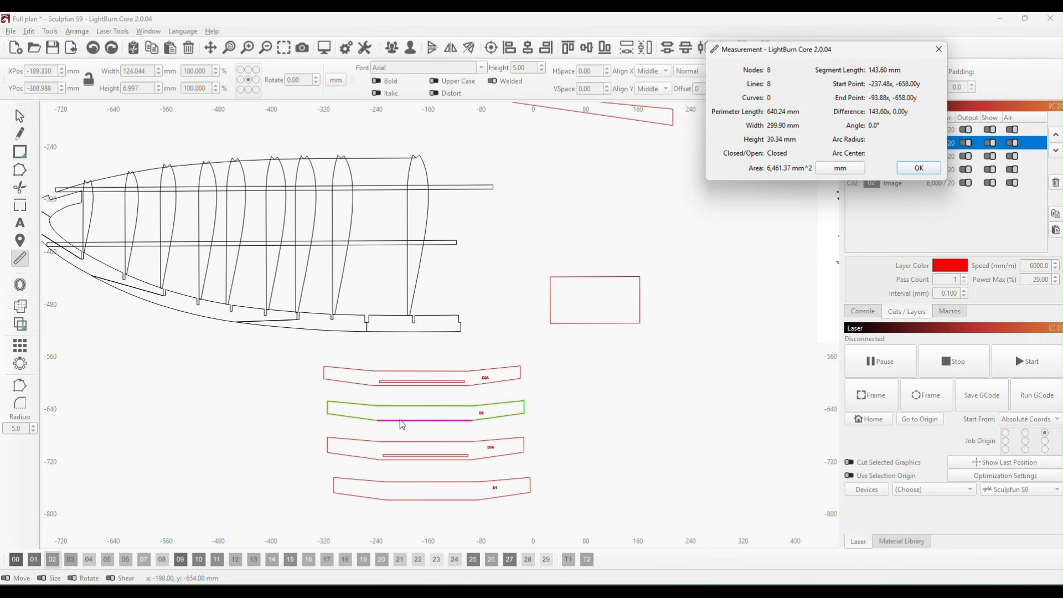
pyautogui.click(436, 382)
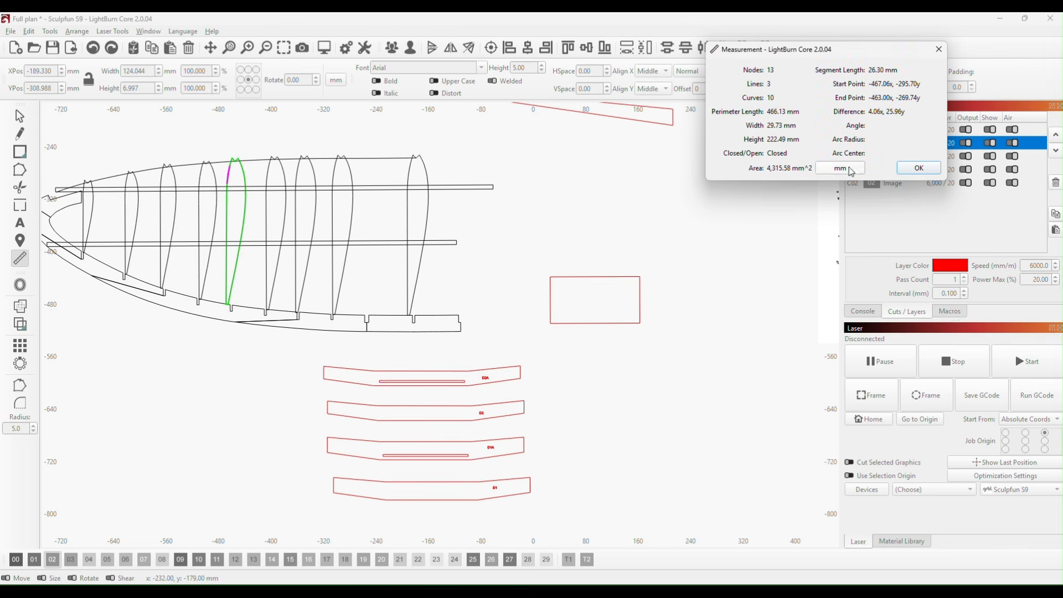
pyautogui.click(920, 168)
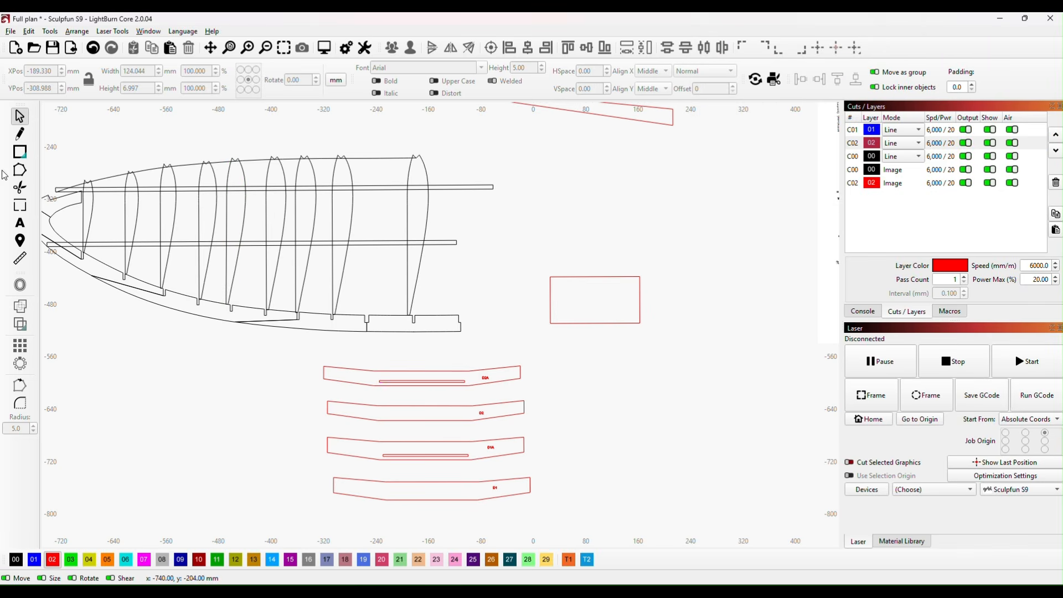
# - Draw a narrow rectangle just above the landing-gear support rectangle and set it to 129 mm wide and 3 mm high
pyautogui.click(20, 151)
pyautogui.moveTo(555, 245); pyautogui.dragTo(634, 250)
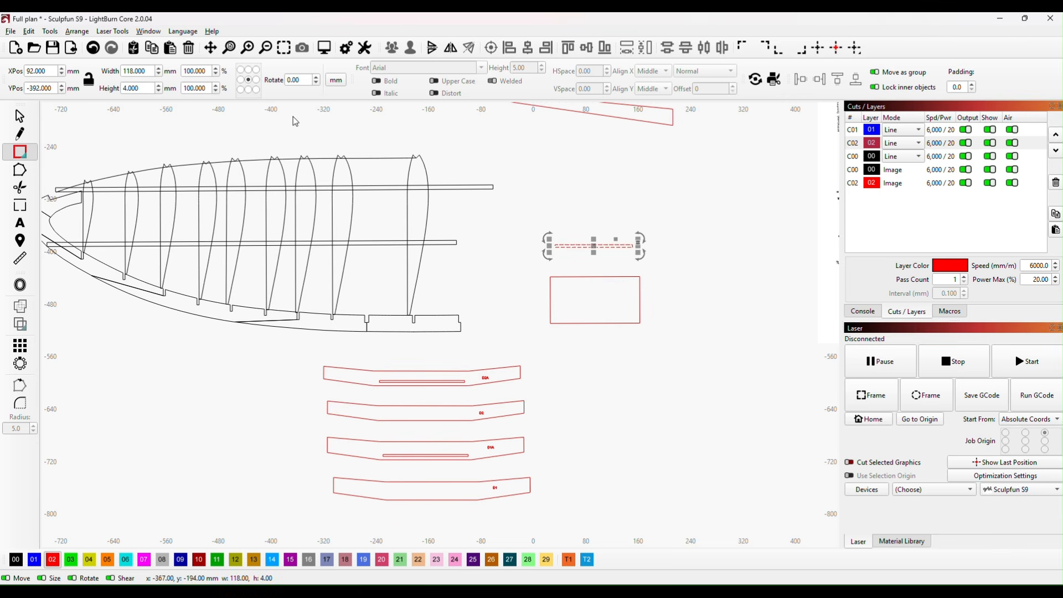
pyautogui.doubleClick(154, 71)
pyautogui.write('129')
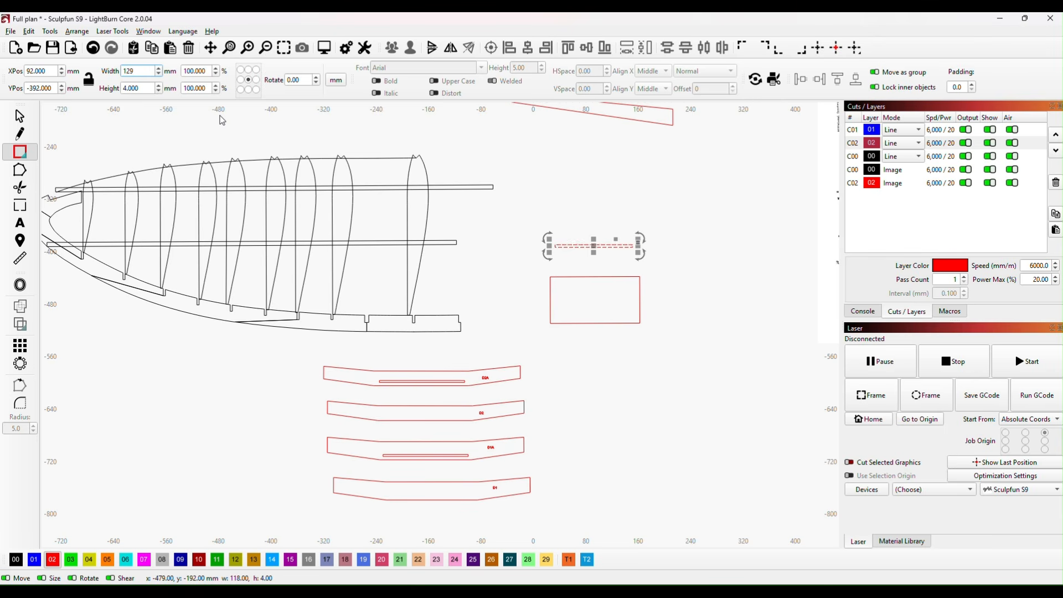
pyautogui.doubleClick(125, 87)
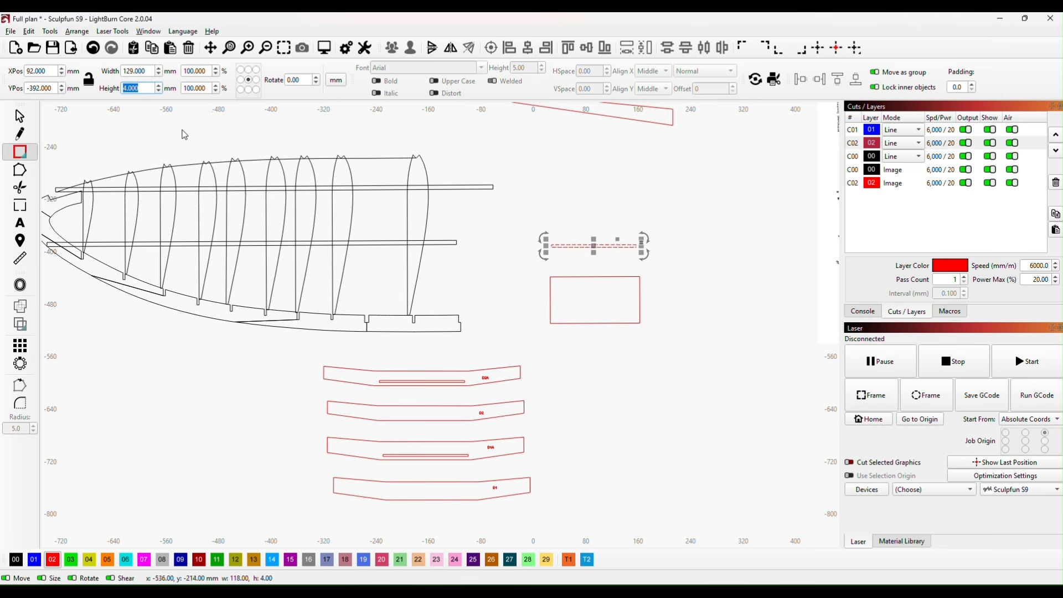
pyautogui.write('3')
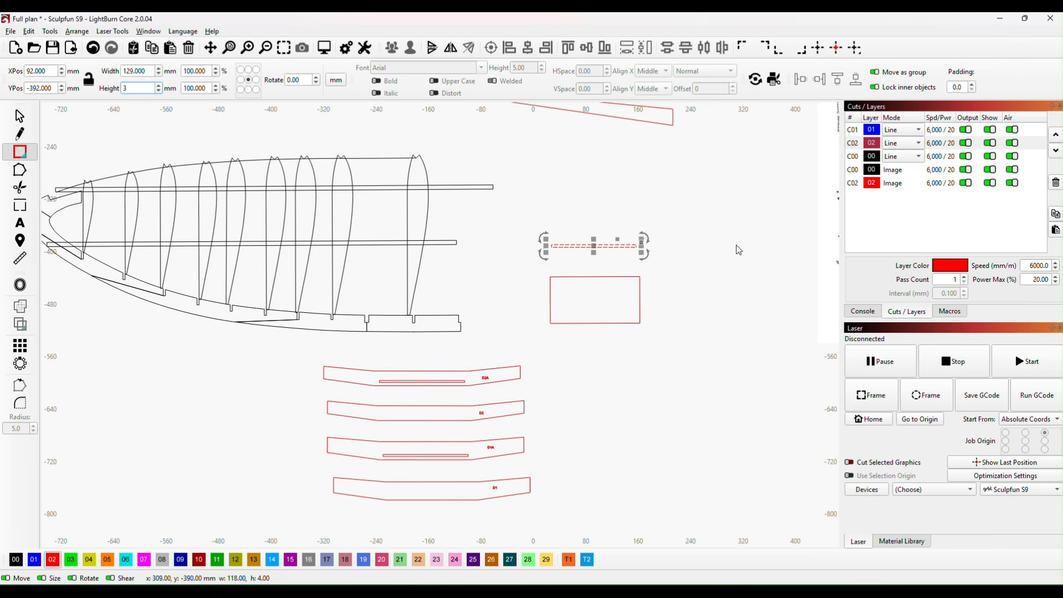
pyautogui.click(721, 253)
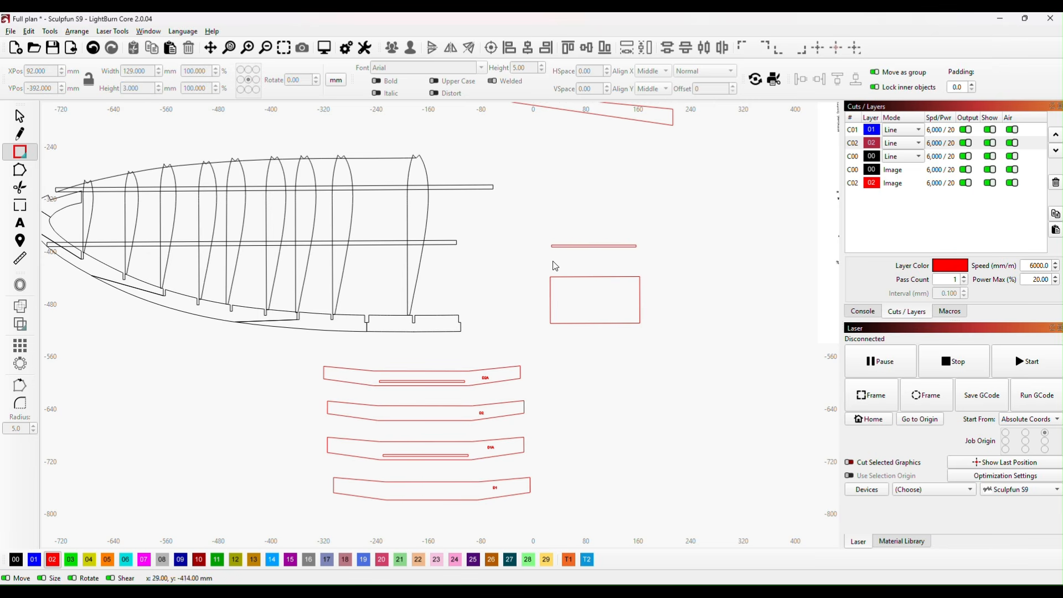
# - Straighten the landing-gear support rectangle's slightly skewed upper and lower edges by aligning them to the axis in node editing
pyautogui.click(19, 170)
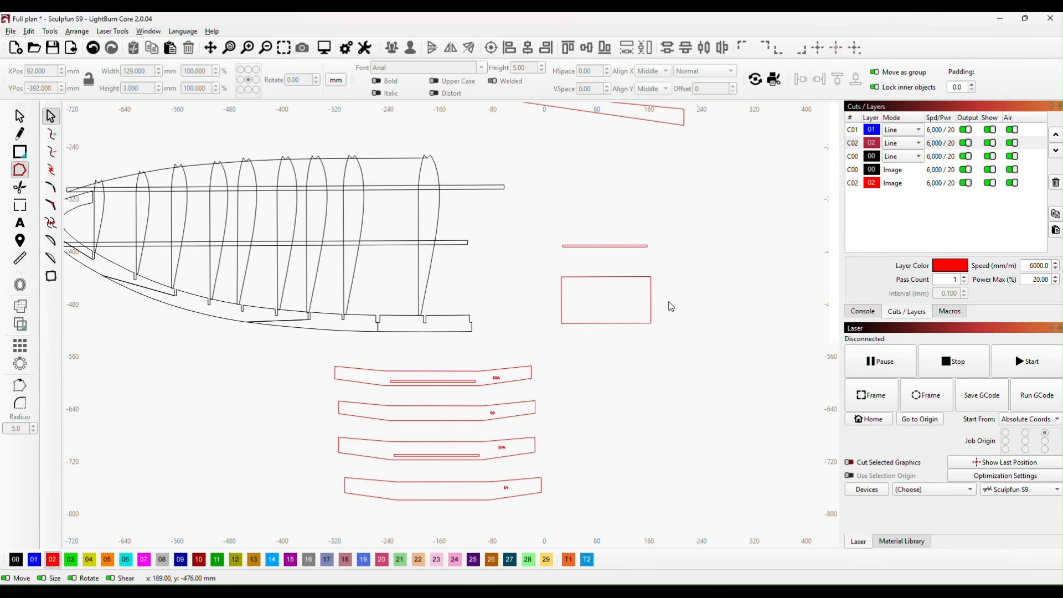
pyautogui.click(612, 279)
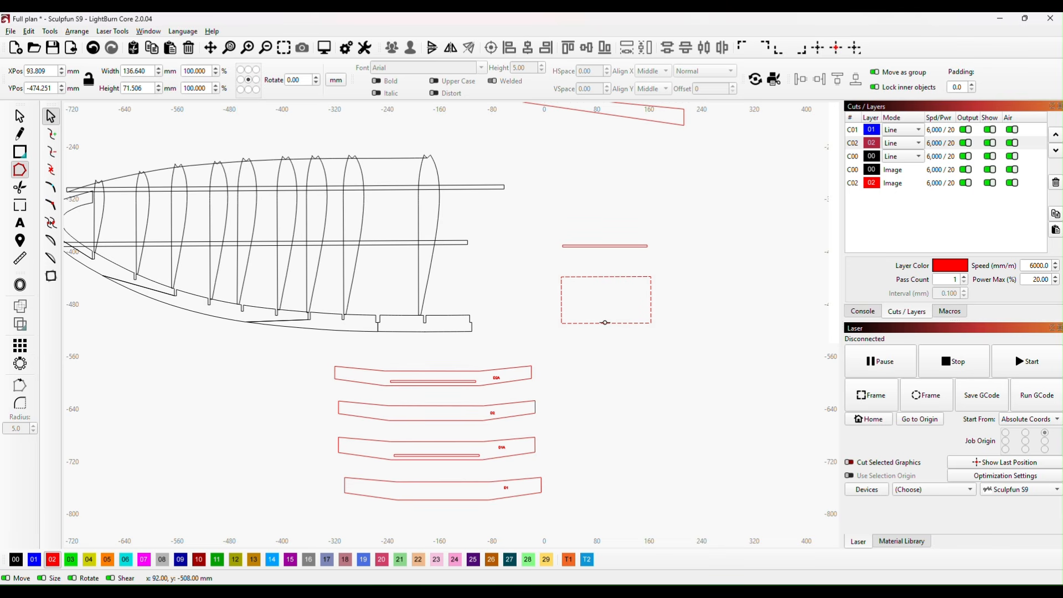
pyautogui.press('a')
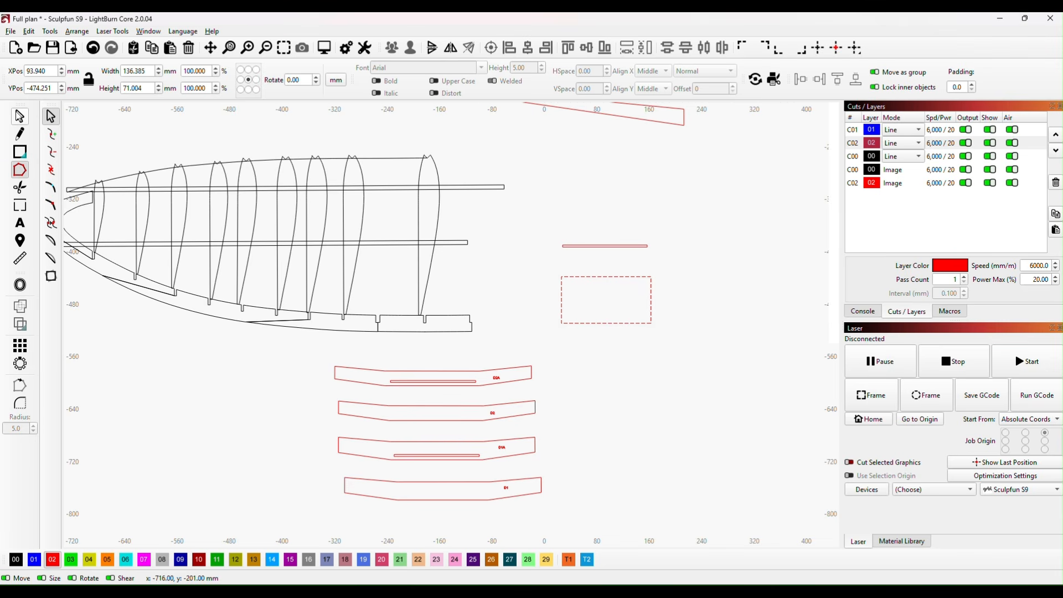
pyautogui.click(20, 116)
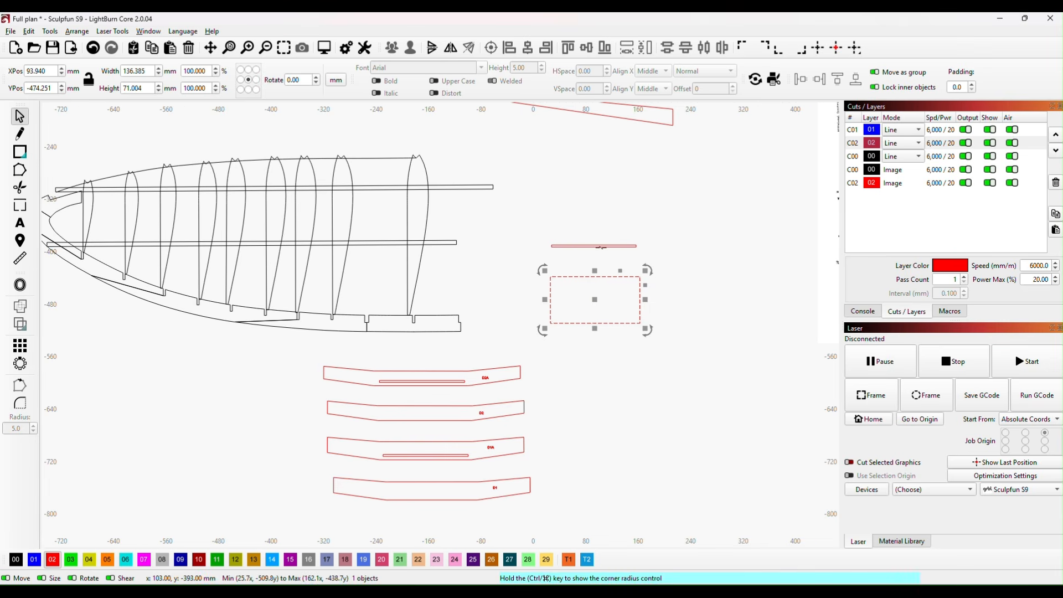
# - Move the 129 mm by 3 mm rectangle down so it sits on the support rectangle's upper edge, roughly centred
pyautogui.click(601, 248)
pyautogui.moveTo(600, 254); pyautogui.dragTo(596, 277)
pyautogui.scroll(3, 584, 300)
pyautogui.scroll(4, 587, 297)
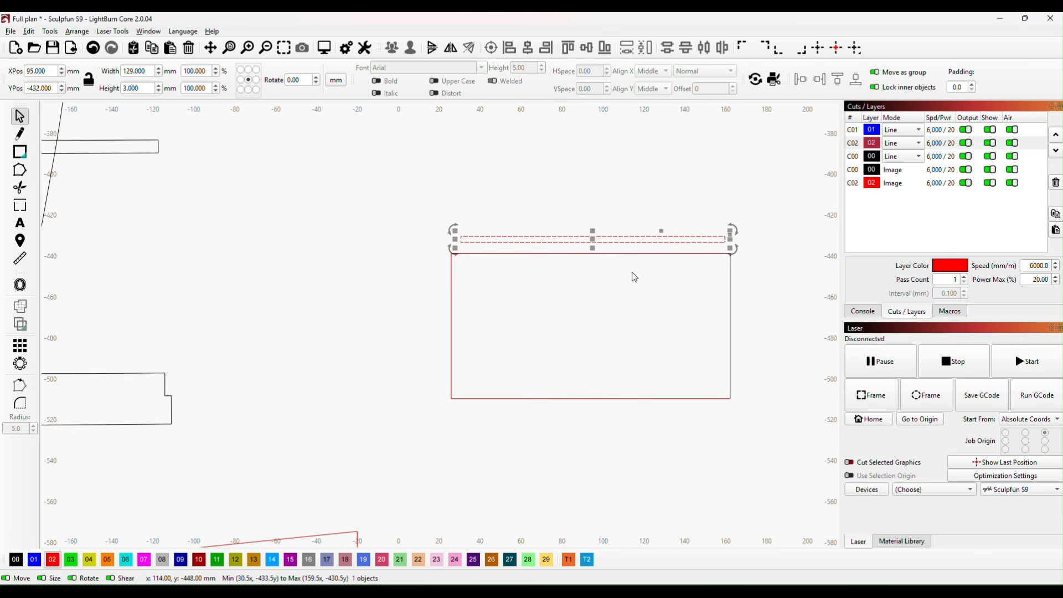
pyautogui.moveTo(586, 207); pyautogui.dragTo(587, 227)
pyautogui.scroll(-5, 633, 280)
pyautogui.moveTo(681, 321); pyautogui.dragTo(605, 299)
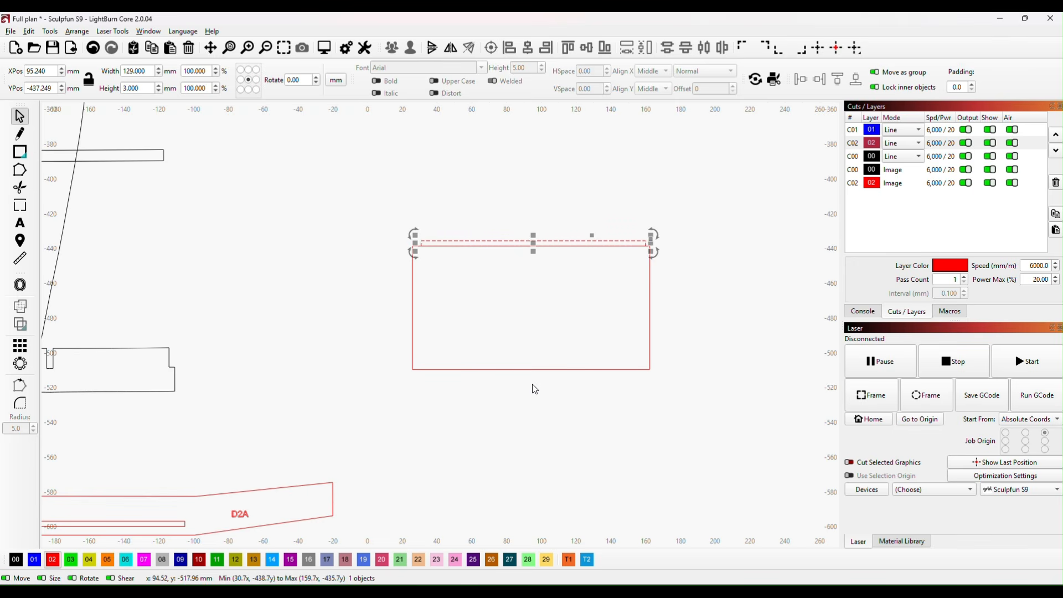
# - Paste a copy of the 129 mm by 3 mm strip and place it against the support rectangle's lower edge
pyautogui.hotkey('ctrl', 'v')
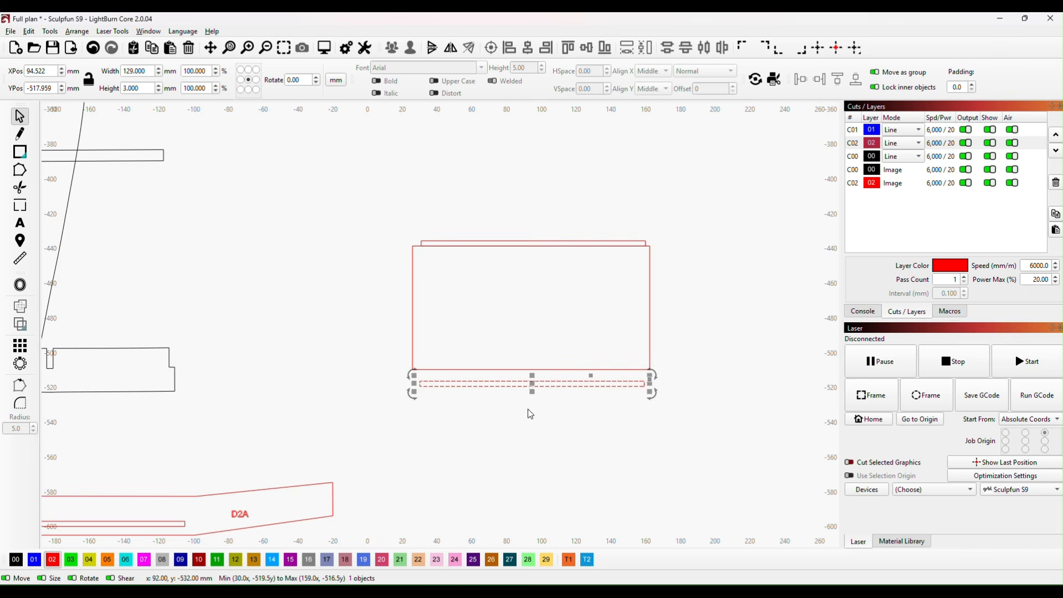
pyautogui.scroll(3, 533, 400)
pyautogui.moveTo(573, 354); pyautogui.dragTo(569, 328)
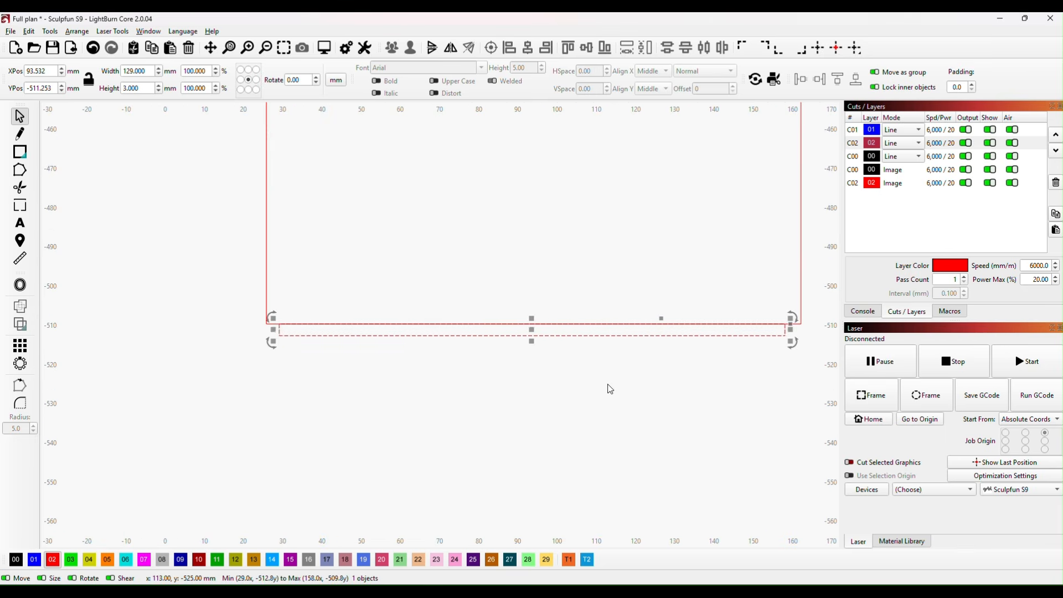
pyautogui.scroll(-5, 609, 389)
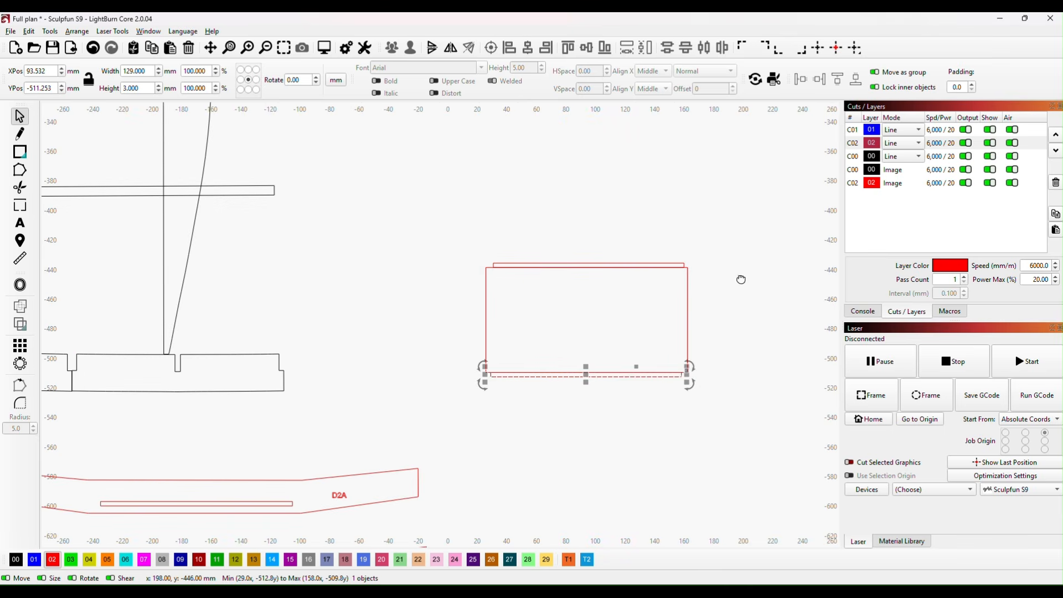
# - Select the support rectangle with both strips and align their centres horizontally so the strips sit midway along the plate
pyautogui.moveTo(741, 280); pyautogui.dragTo(656, 344)
pyautogui.scroll(-2, 656, 344)
pyautogui.moveTo(536, 199); pyautogui.dragTo(474, 303)
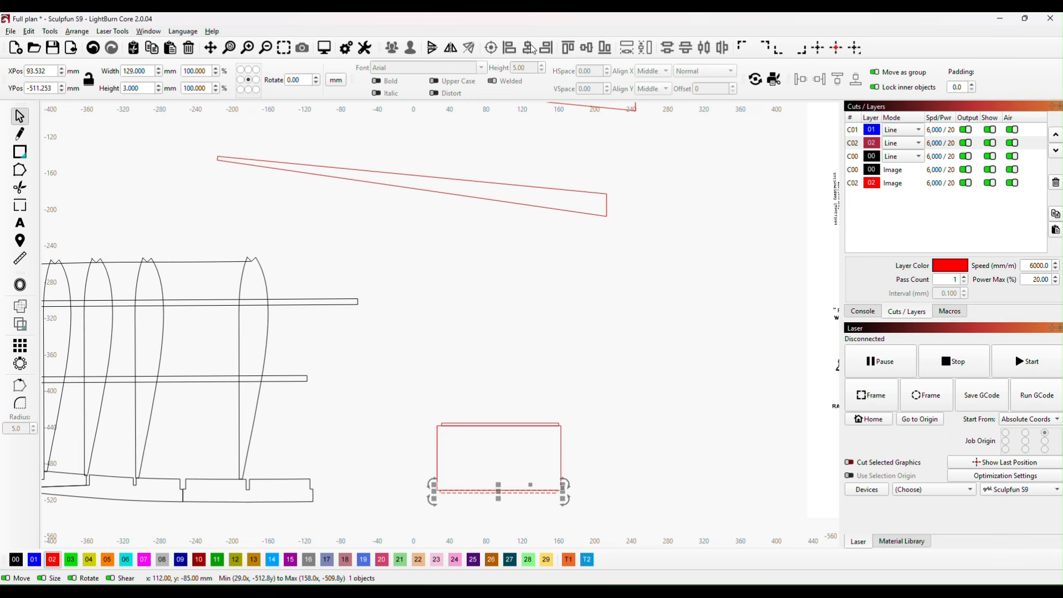
pyautogui.moveTo(381, 385); pyautogui.dragTo(578, 525)
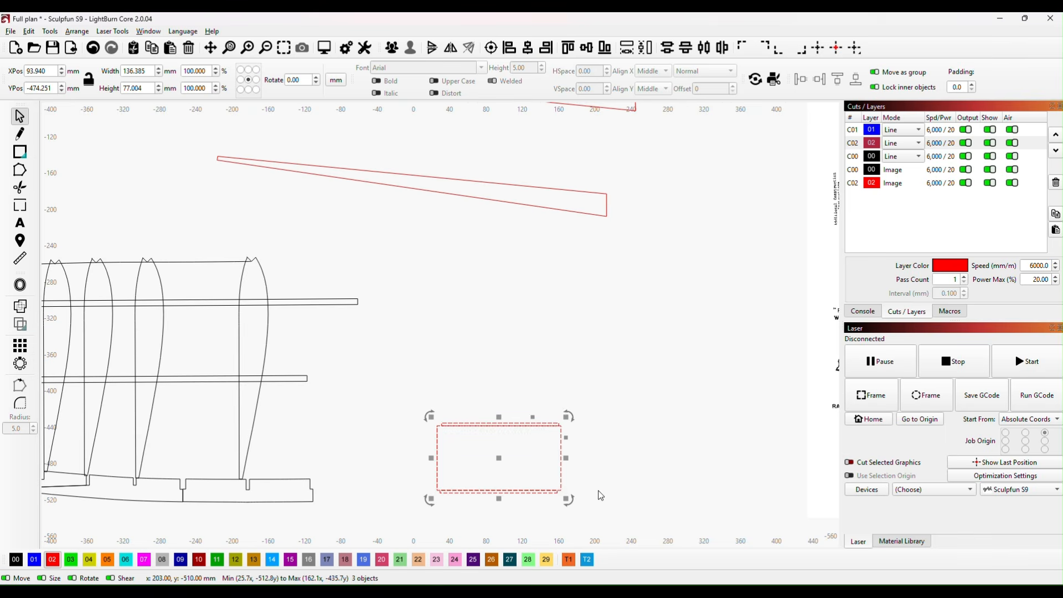
pyautogui.click(524, 54)
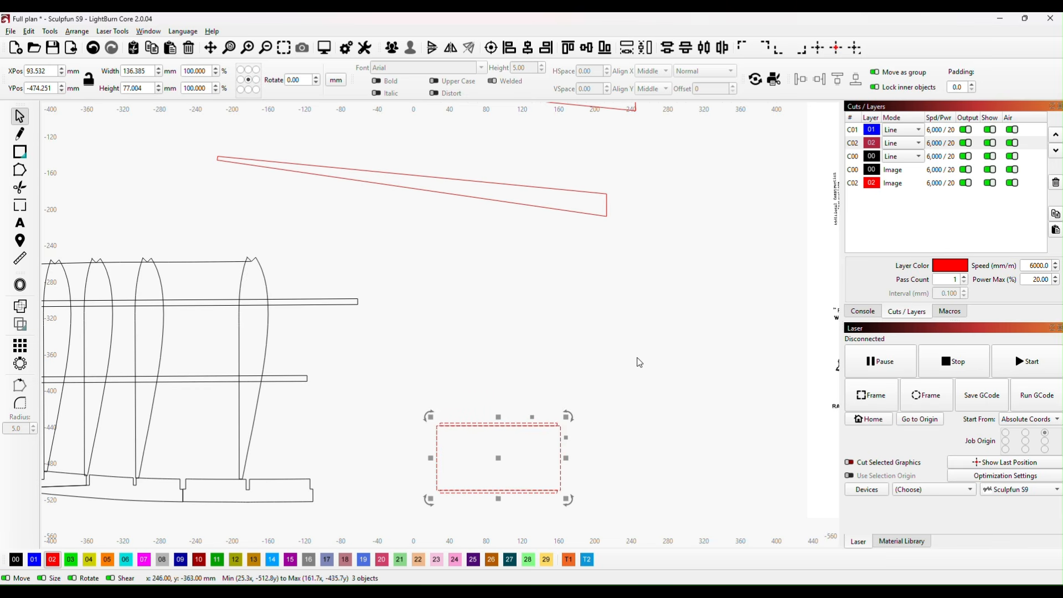
pyautogui.click(630, 435)
# - Extend both strips inward to overlap the plate, making the lower one about 13.5 mm high and the upper one about 11.9 mm
pyautogui.scroll(4, 606, 446)
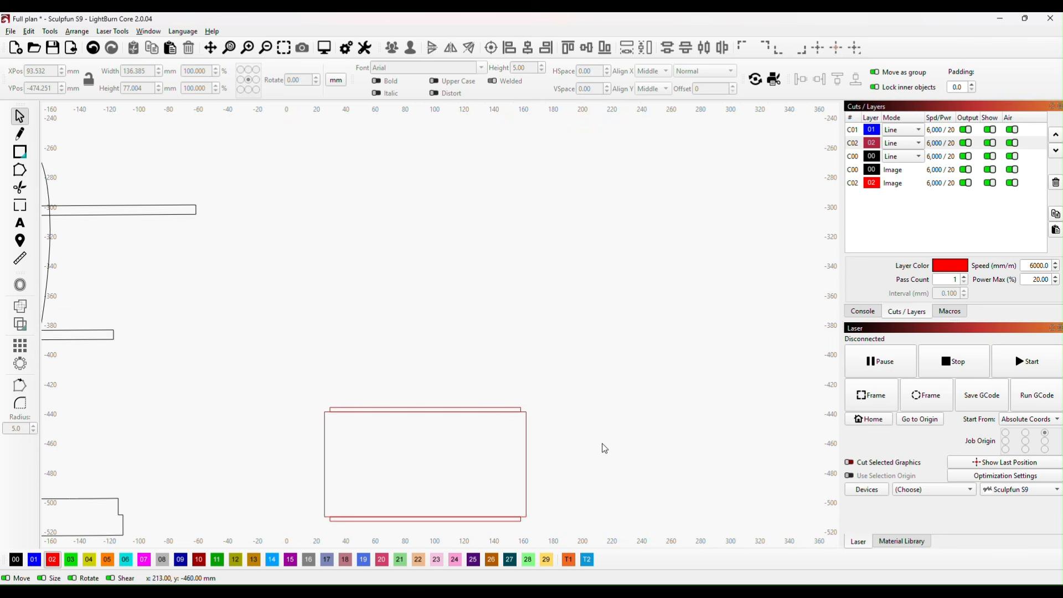
pyautogui.moveTo(593, 443); pyautogui.dragTo(684, 312)
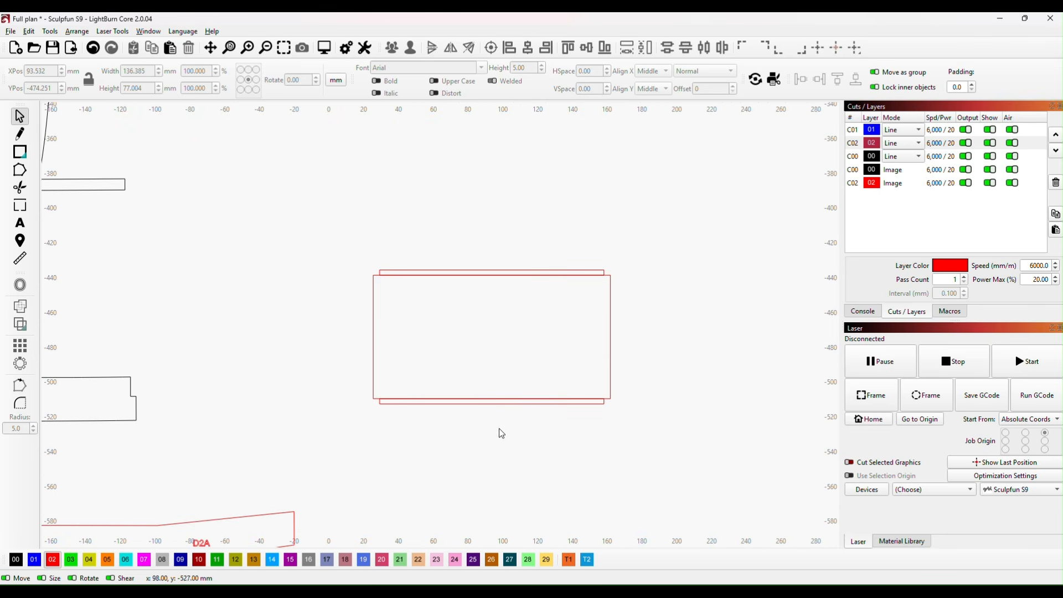
pyautogui.click(502, 403)
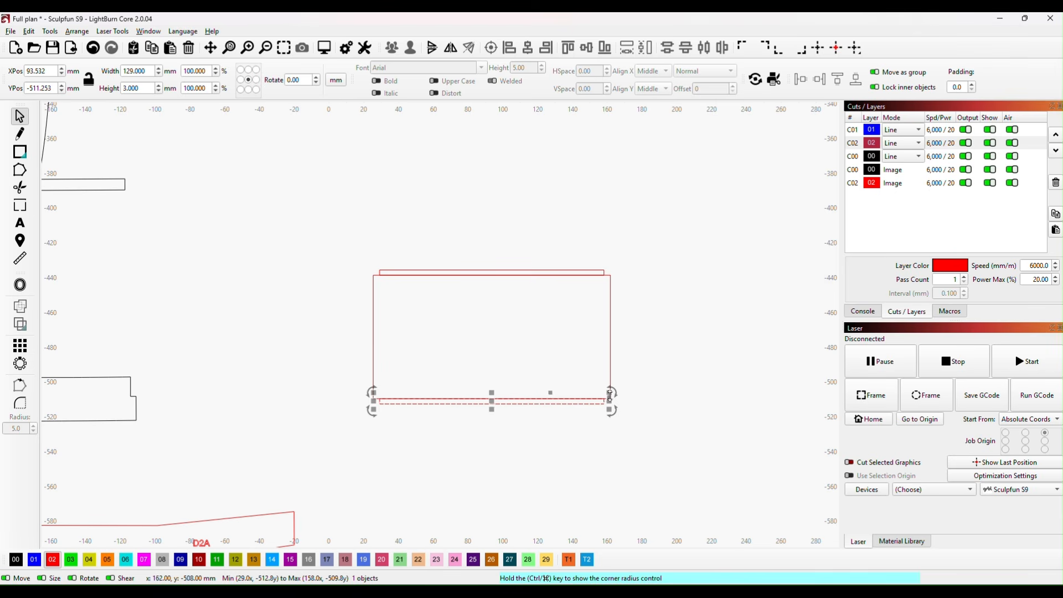
pyautogui.moveTo(492, 389); pyautogui.dragTo(492, 374)
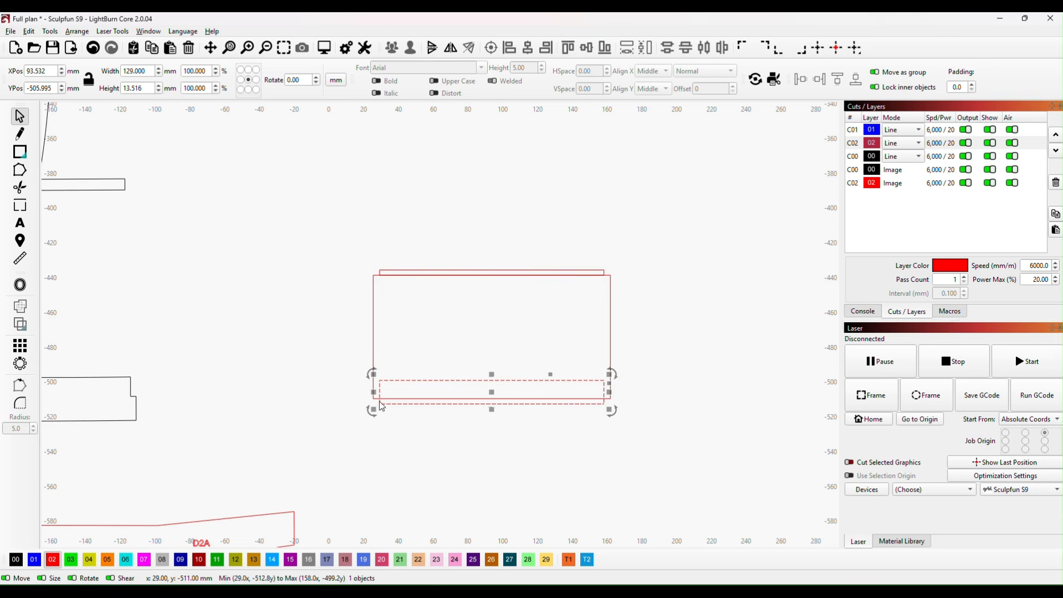
pyautogui.click(492, 273)
pyautogui.moveTo(493, 285); pyautogui.dragTo(492, 297)
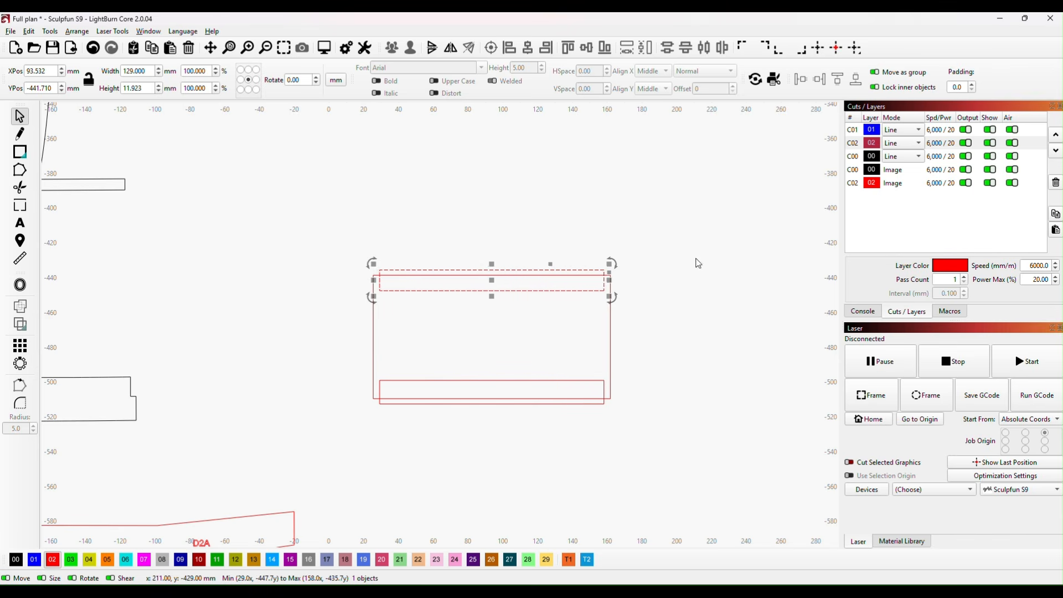
# - Trim away the overlapping lines of both strips and the plate, leaving one outline with a tab on the upper and lower edges
pyautogui.click(20, 187)
pyautogui.click(451, 380)
pyautogui.click(453, 400)
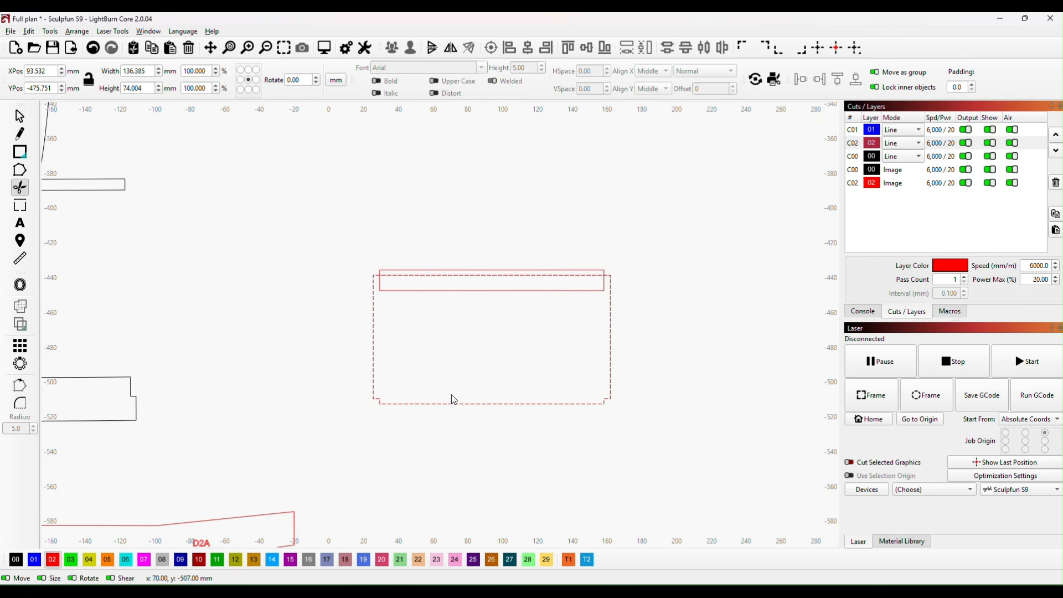
pyautogui.click(481, 292)
pyautogui.click(485, 278)
pyautogui.press('Escape')
pyautogui.scroll(-2, 710, 291)
pyautogui.click(699, 316)
# - Compare the plate's tab with joiner D2A's slot, and place the plate beyond the wing root at X 16, Y -509 mm
pyautogui.scroll(-3, 693, 330)
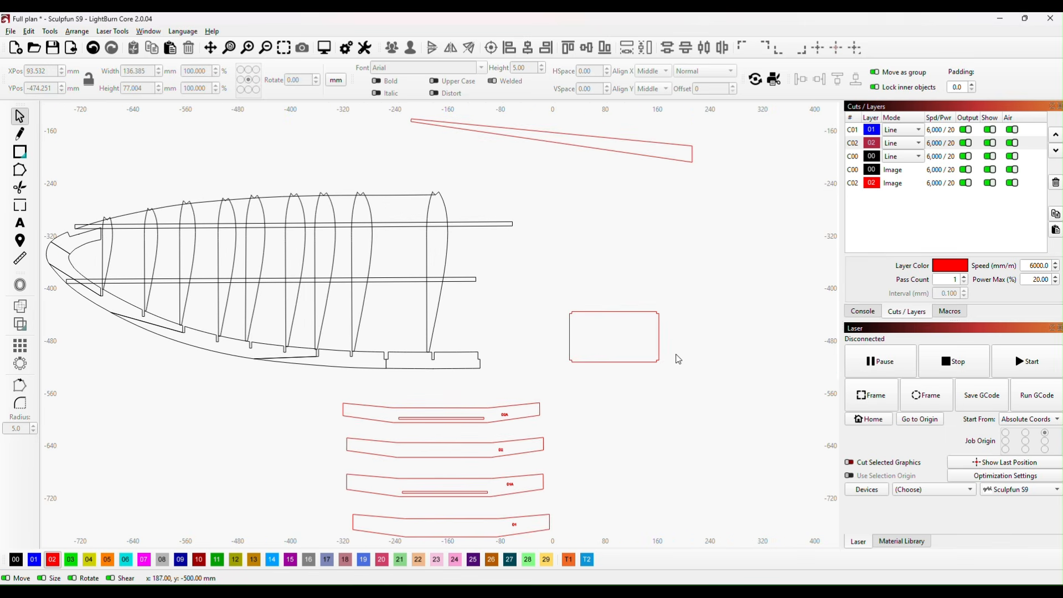
pyautogui.click(626, 365)
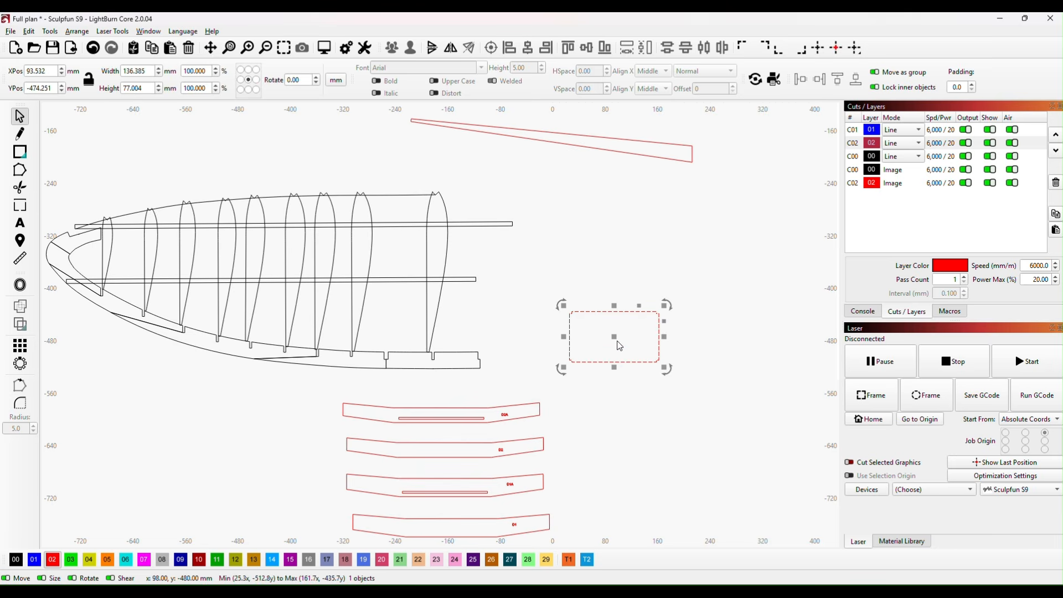
pyautogui.moveTo(615, 336); pyautogui.dragTo(442, 443)
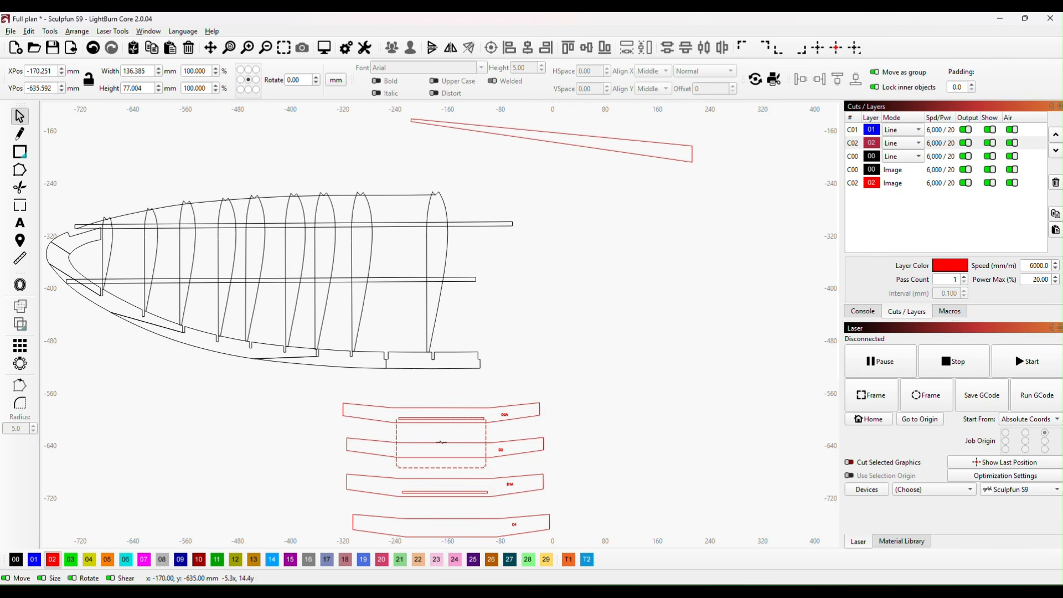
pyautogui.moveTo(442, 443); pyautogui.dragTo(442, 442)
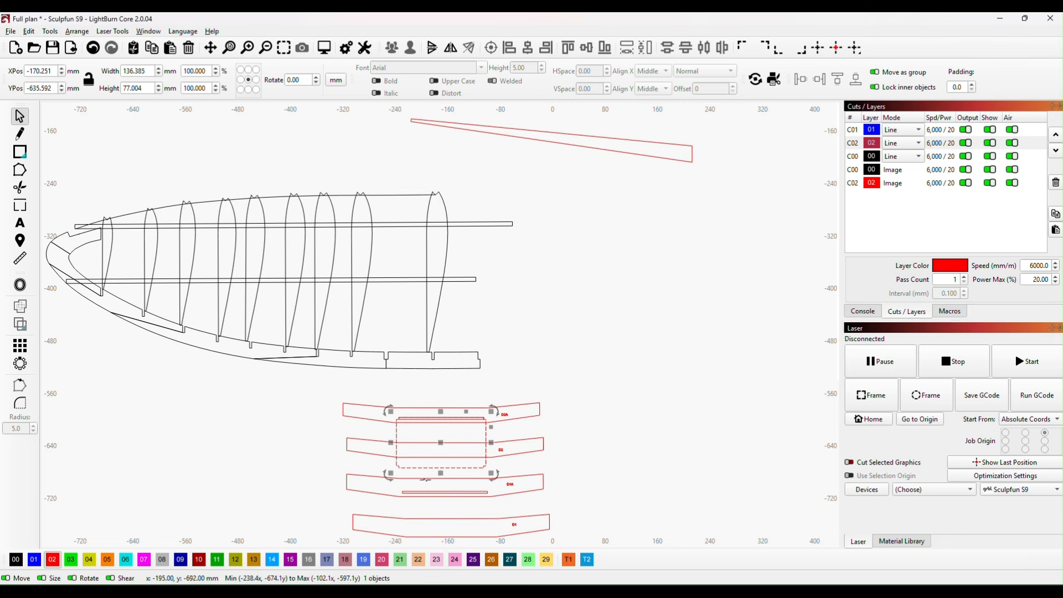
pyautogui.moveTo(441, 446); pyautogui.dragTo(563, 362)
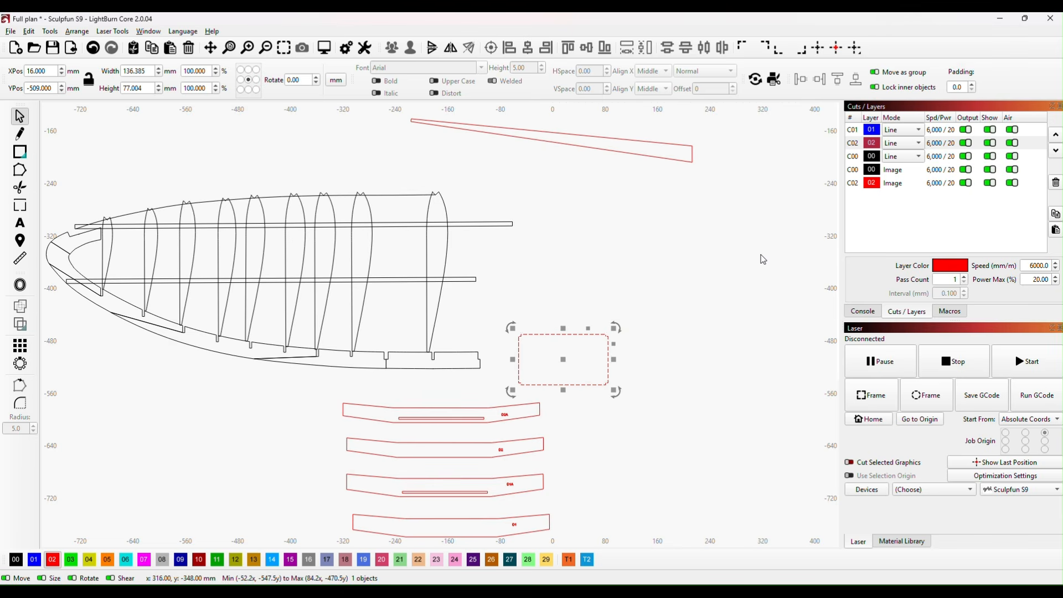
pyautogui.click(540, 367)
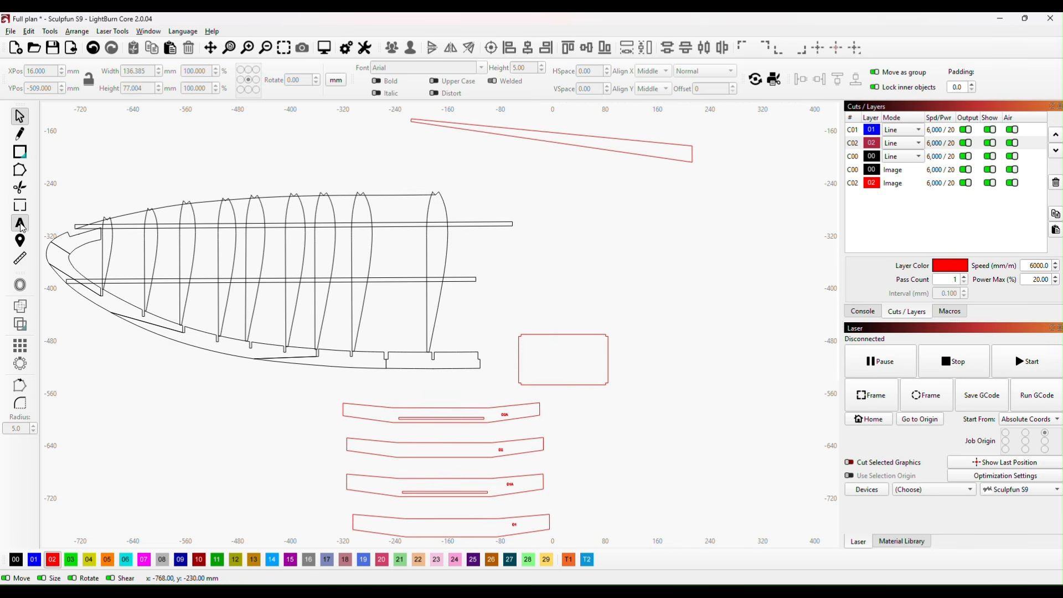
# - Label the support plate "U/C" and centre the text just above its lower edge at X 16, Y -541 mm
pyautogui.click(21, 224)
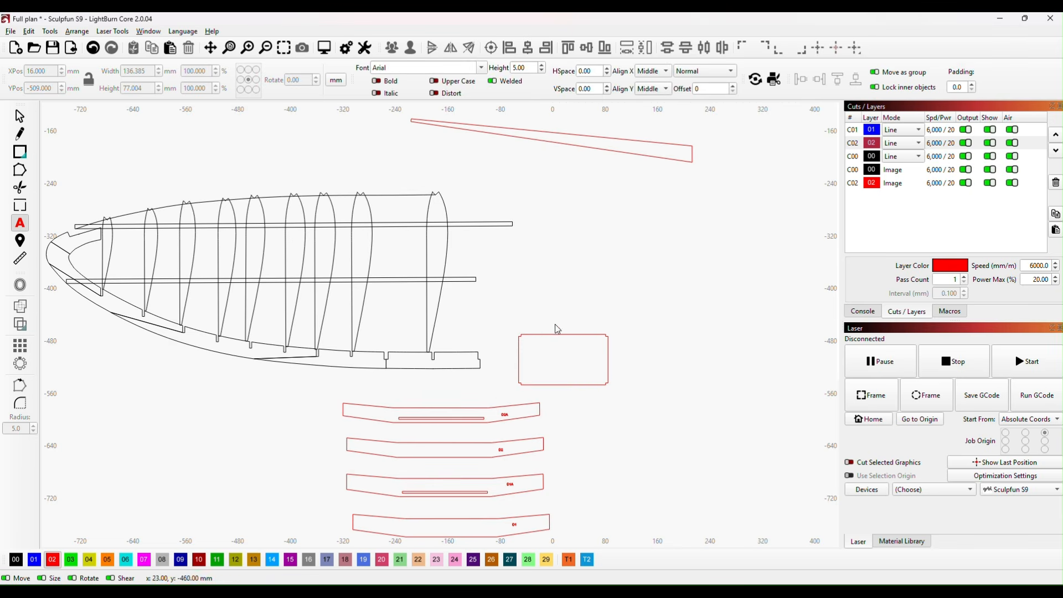
pyautogui.click(550, 372)
pyautogui.write('UC1')
pyautogui.press('Escape')
pyautogui.moveTo(549, 373)
pyautogui.mouseDown()
pyautogui.moveTo(570, 363)
pyautogui.moveTo(564, 381)
pyautogui.mouseUp()
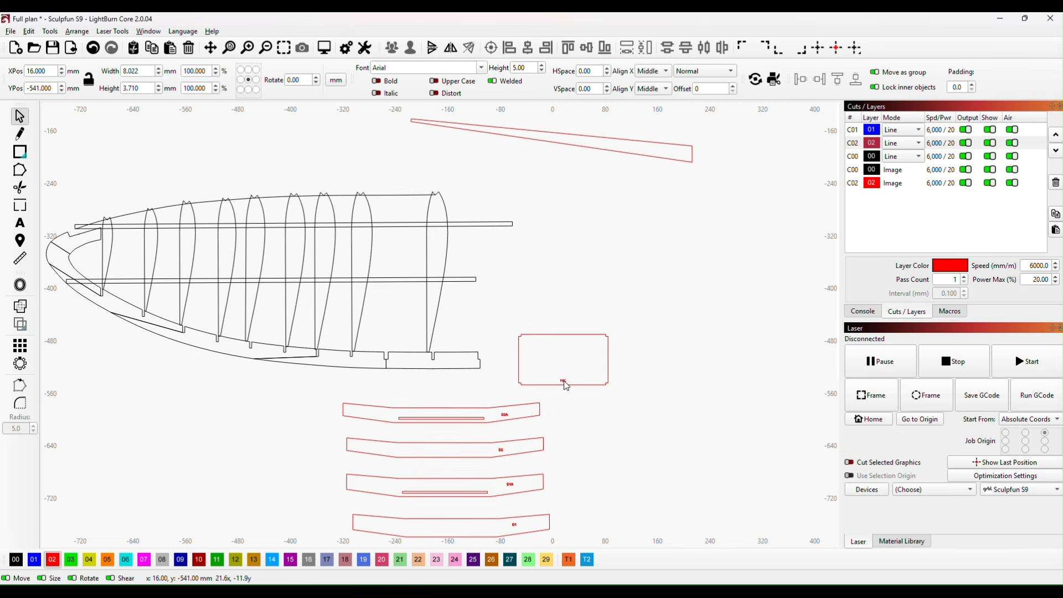
pyautogui.click(707, 366)
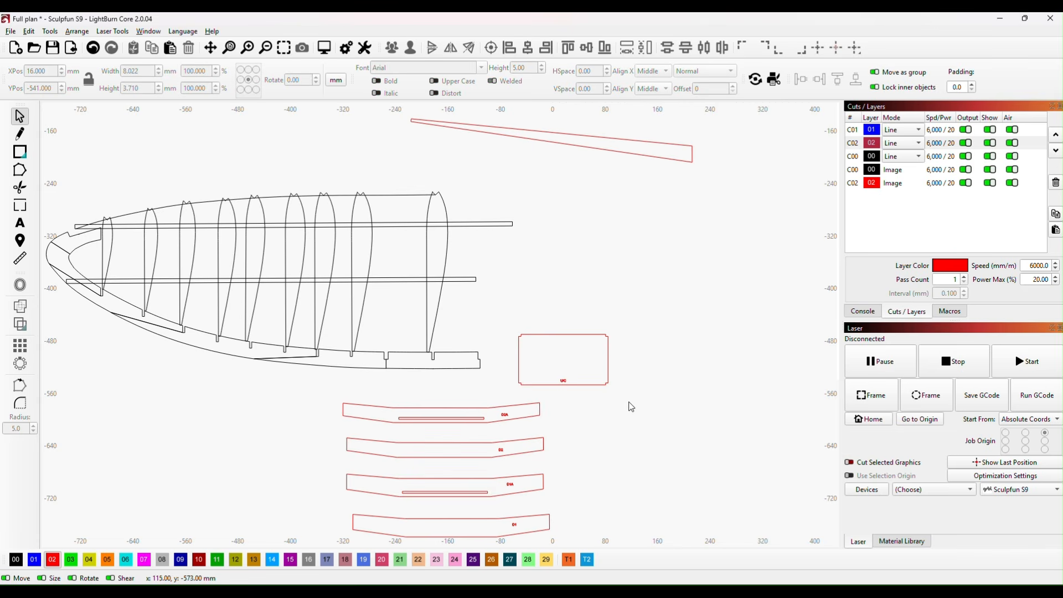
pyautogui.scroll(-2, 595, 410)
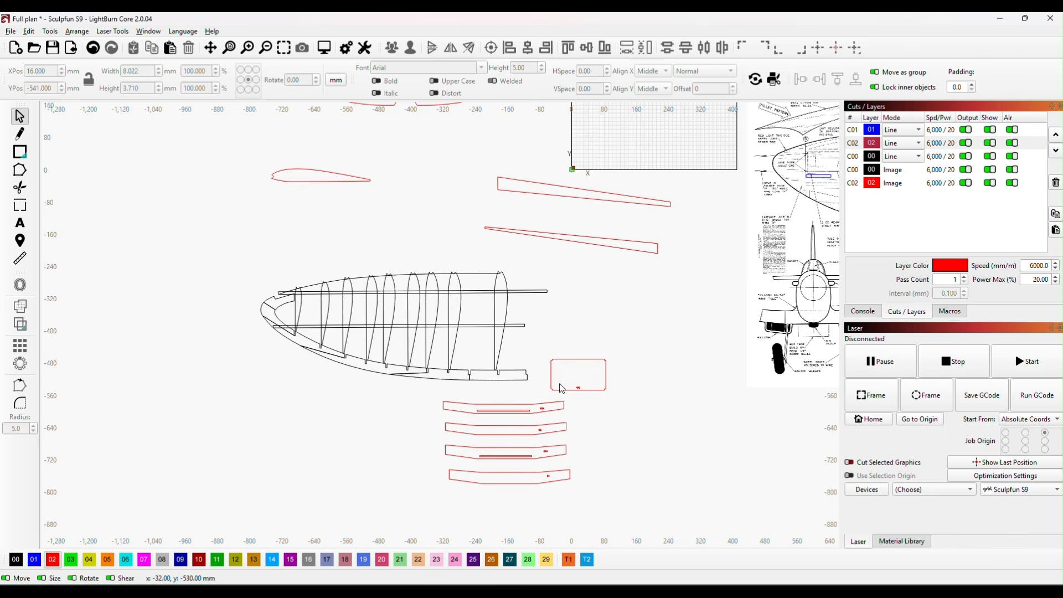
pyautogui.scroll(-3, 653, 404)
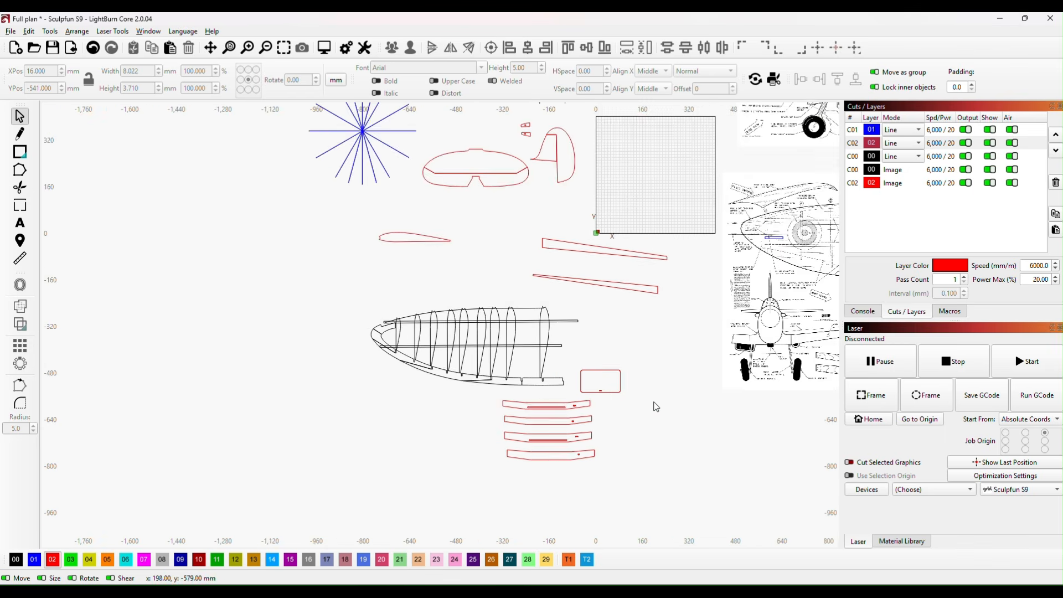
pyautogui.scroll(1, 595, 403)
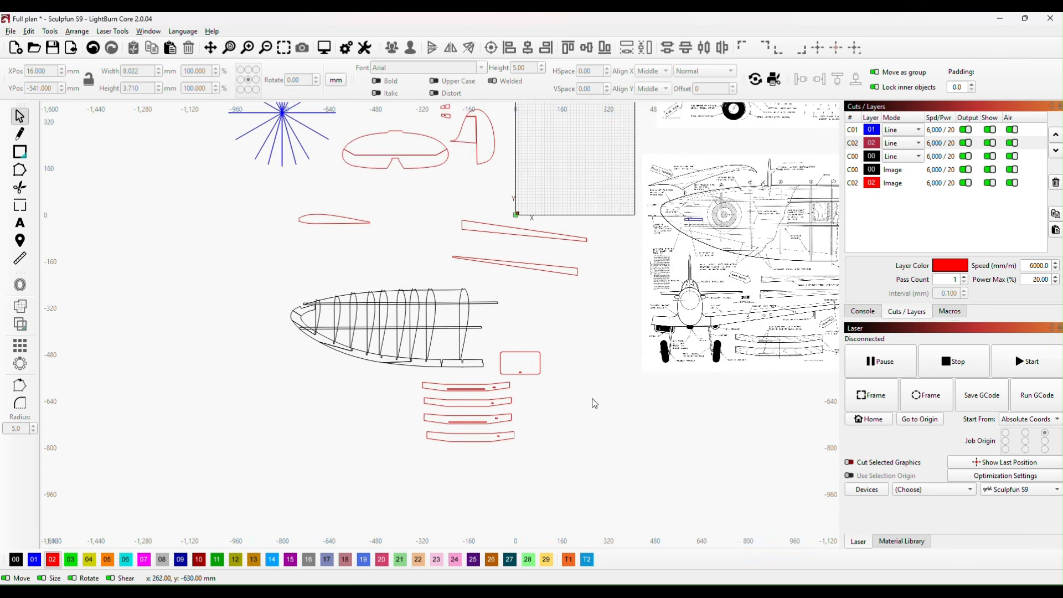
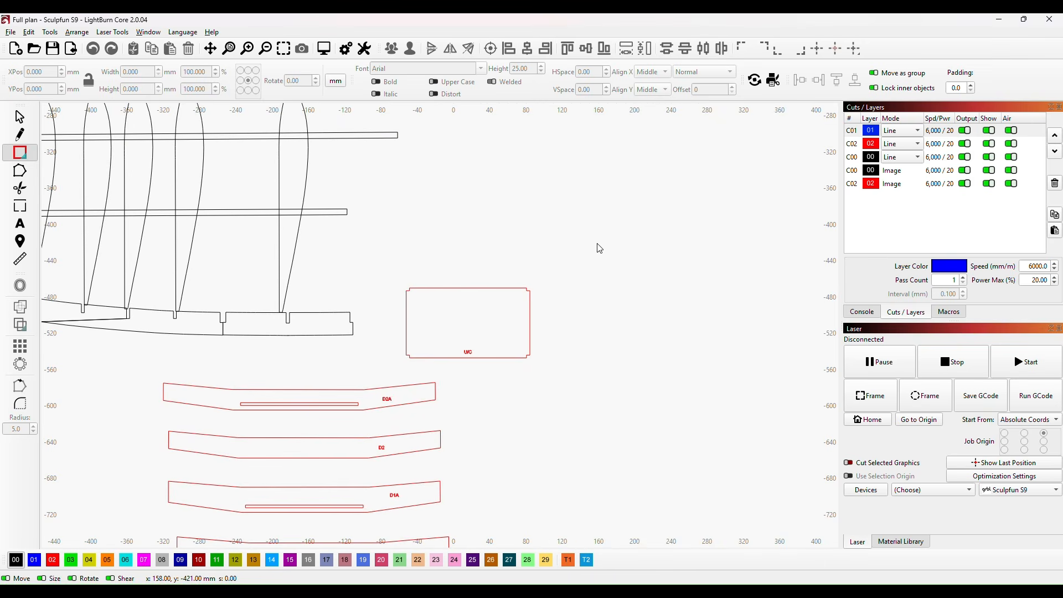
# - Draw an upright narrow rectangle about 89 mm high to the right of the U/C plate and set its width to 5 mm
pyautogui.moveTo(598, 244); pyautogui.dragTo(607, 326)
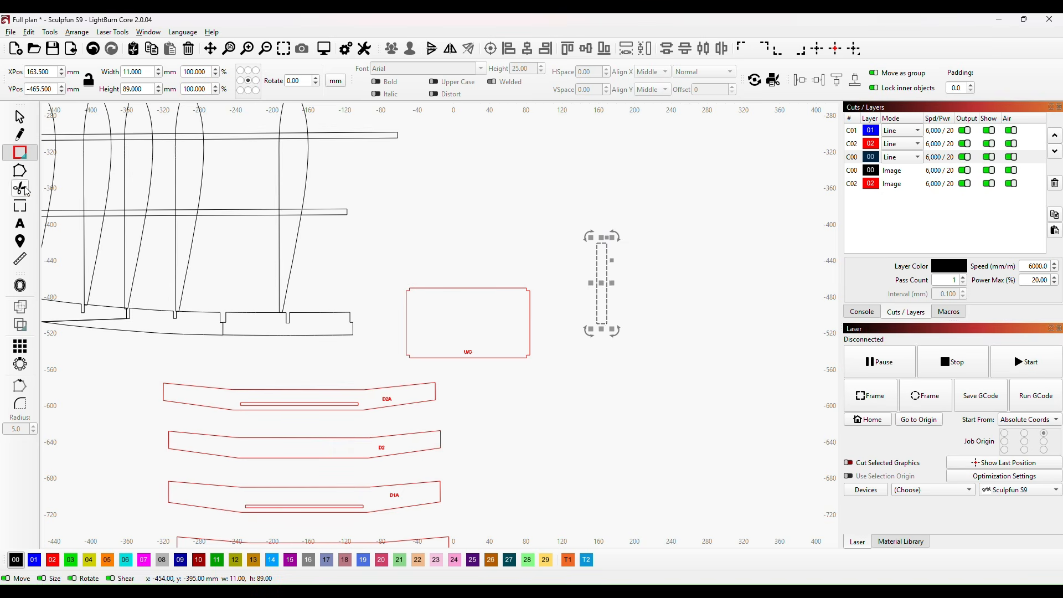
pyautogui.click(142, 73)
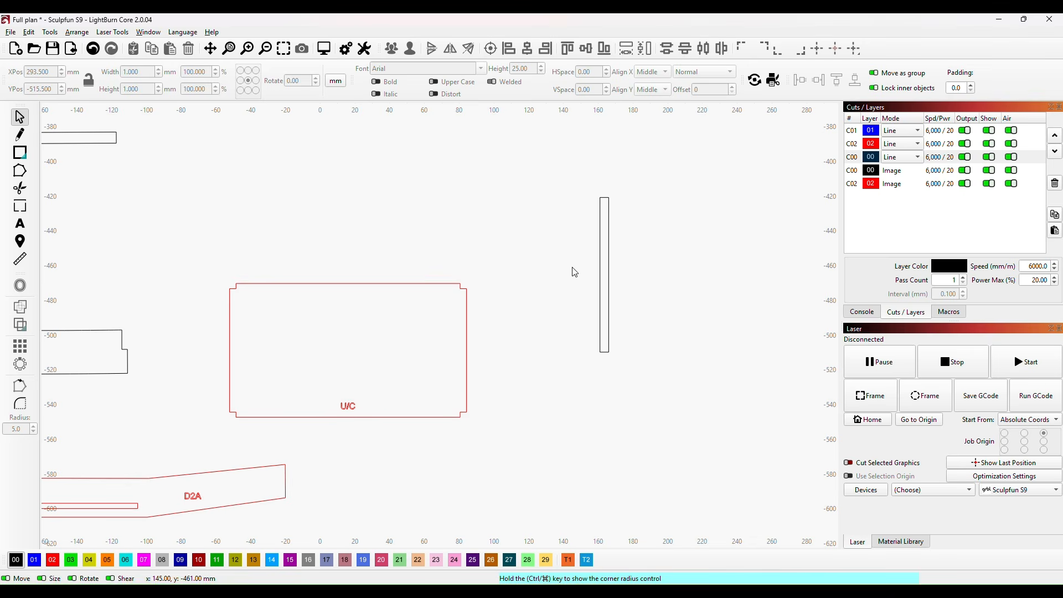
# - Shorten the upright rectangle to about 53.6 mm and move it inside the U/C plate's left end at X -38, Y -511 mm
pyautogui.click(601, 275)
pyautogui.moveTo(604, 191); pyautogui.dragTo(609, 239)
pyautogui.moveTo(607, 254); pyautogui.dragTo(608, 253)
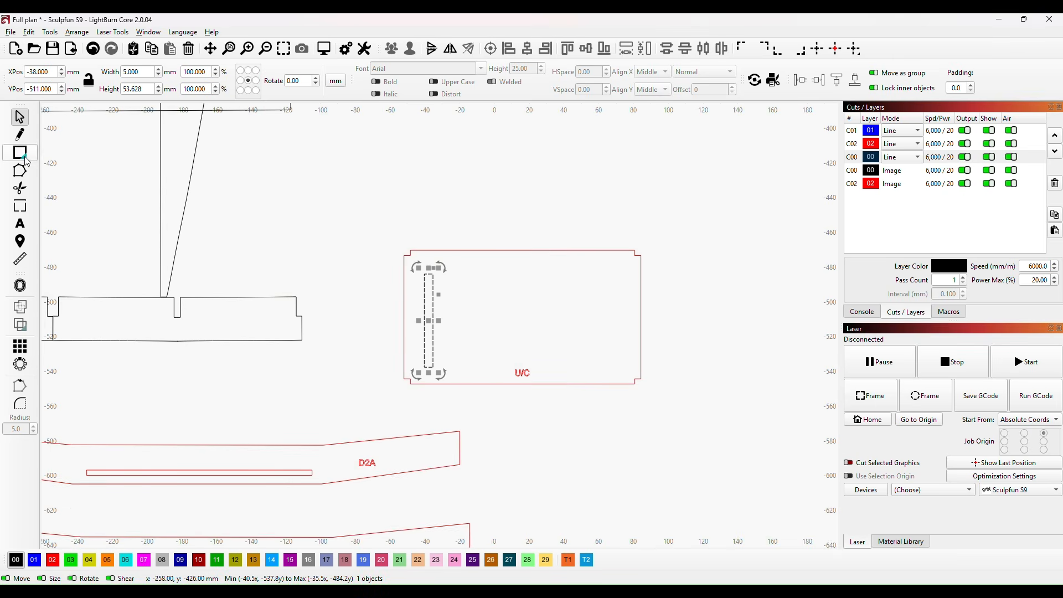
# - Draw a circle about 6 mm across above the U/C plate and set its width and height to 1.5 mm
pyautogui.moveTo(26, 161); pyautogui.dragTo(54, 175)
pyautogui.moveTo(395, 186); pyautogui.dragTo(400, 196)
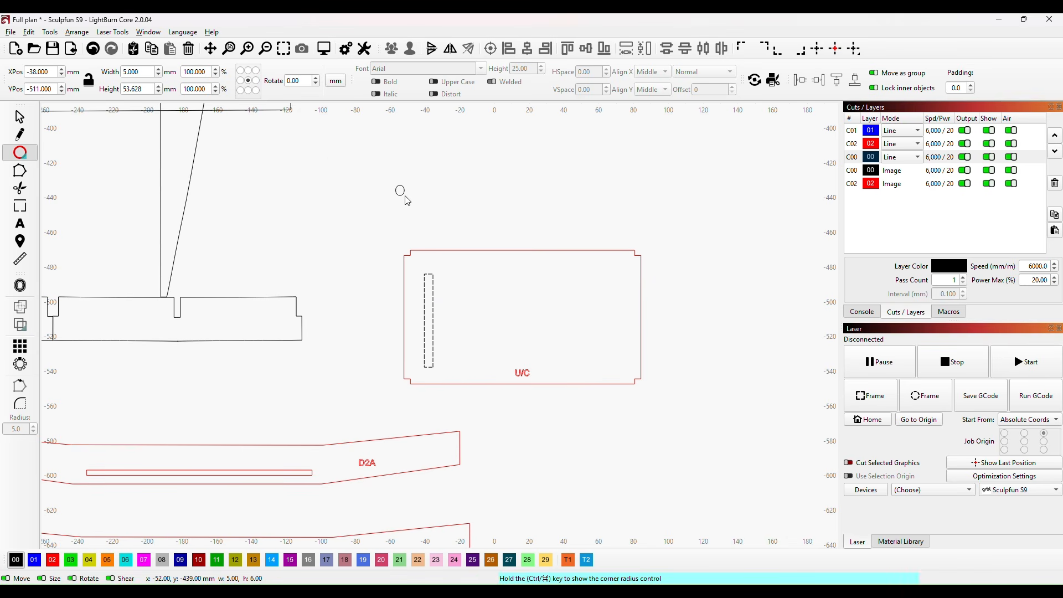
pyautogui.moveTo(407, 197); pyautogui.dragTo(405, 196)
pyautogui.click(148, 70)
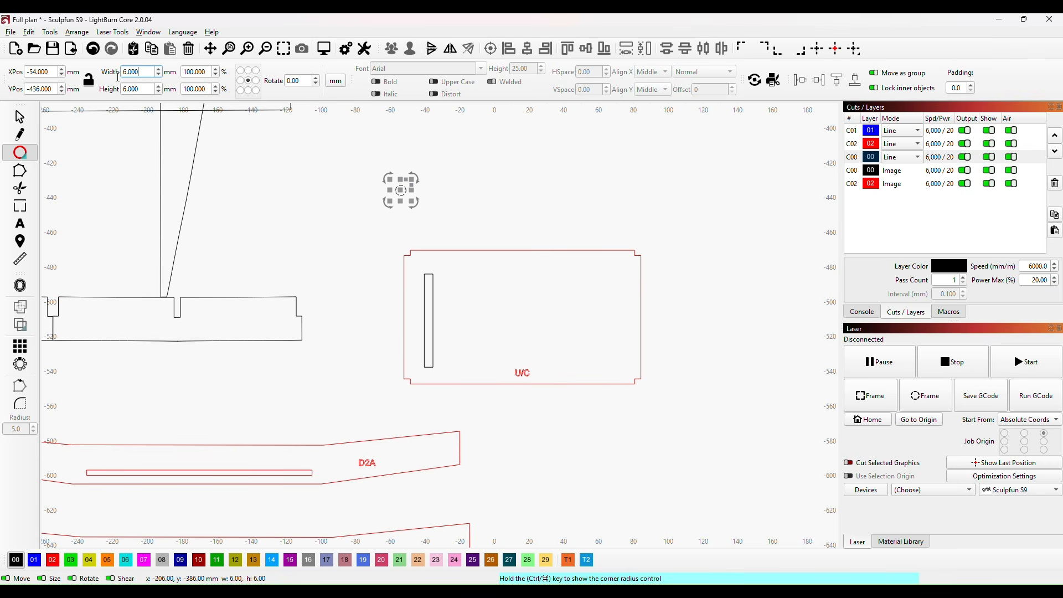
pyautogui.moveTo(112, 78); pyautogui.dragTo(119, 72)
pyautogui.write('1')
pyautogui.moveTo(146, 88); pyautogui.dragTo(118, 92)
pyautogui.write('1')
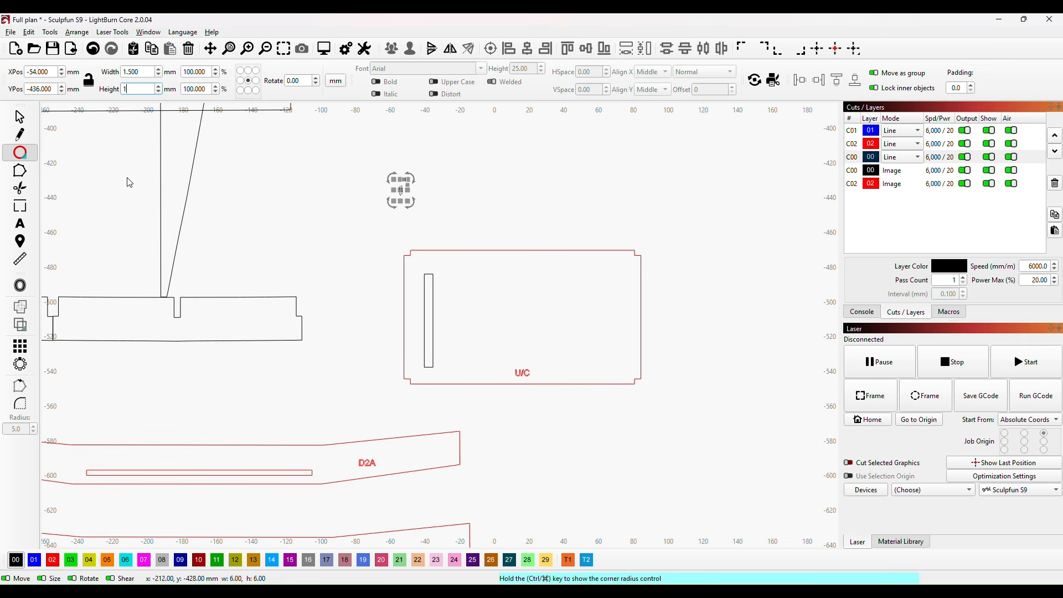
pyautogui.write('.5')
pyautogui.click(352, 240)
# - Move the 1.5 mm circle onto the upright rectangle's left edge near its upper end, at about X -40.5, Y -487.7 mm
pyautogui.scroll(3, 416, 209)
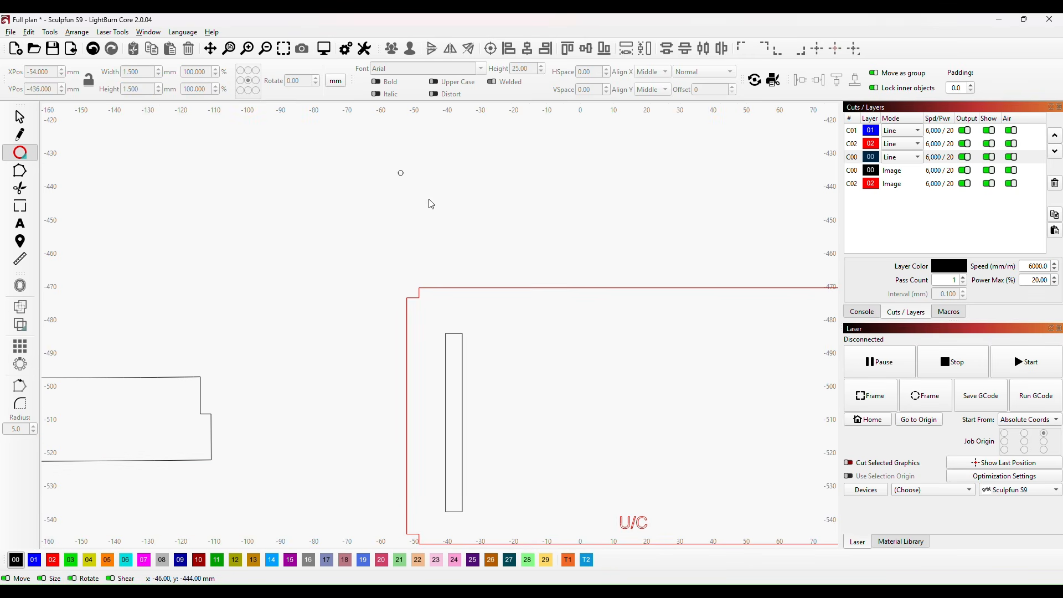
pyautogui.click(398, 175)
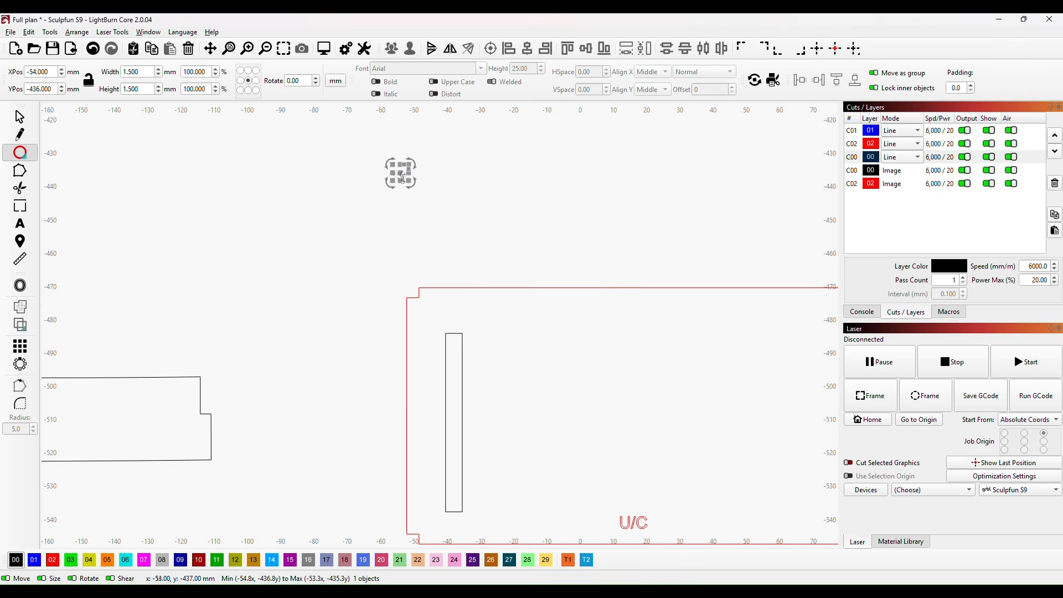
pyautogui.moveTo(401, 173); pyautogui.dragTo(447, 345)
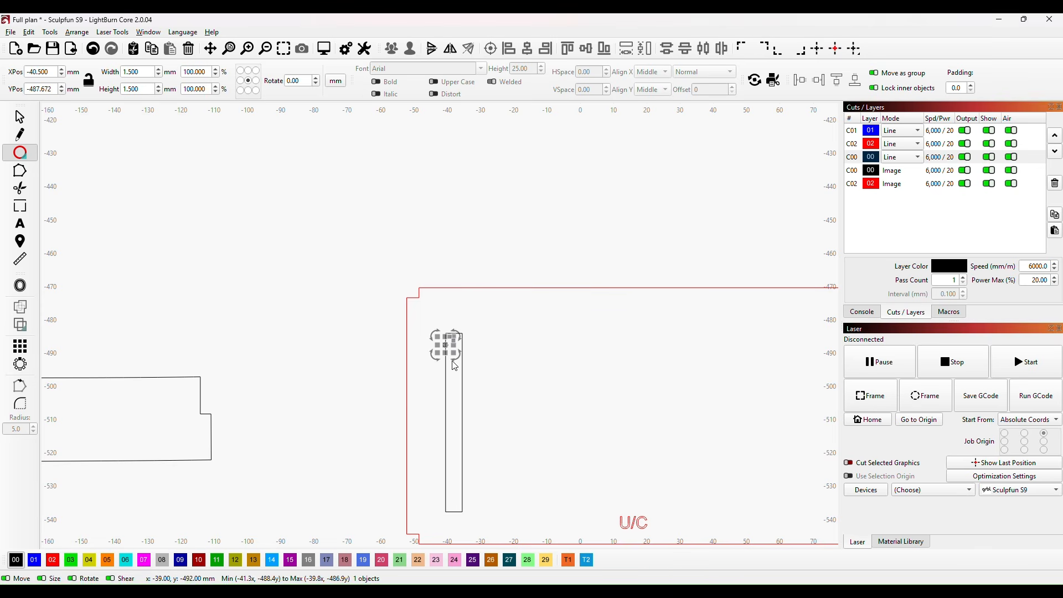
pyautogui.scroll(3, 447, 381)
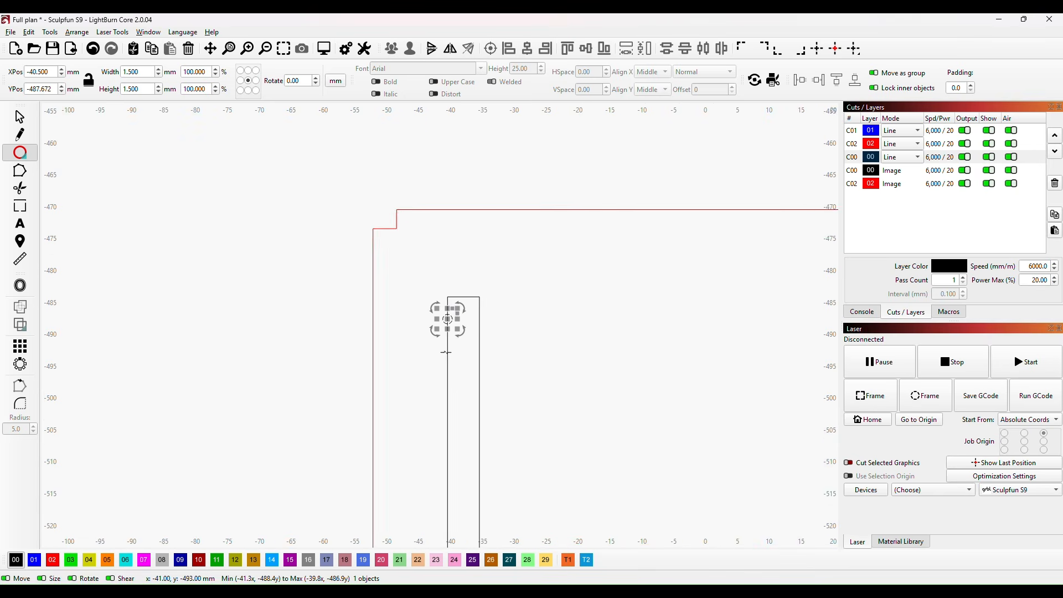
# - Copy the 1.5 mm circle and paste five duplicates beside the upright rectangle inside the U/C plate
pyautogui.hotkey('ctrl', 'c')
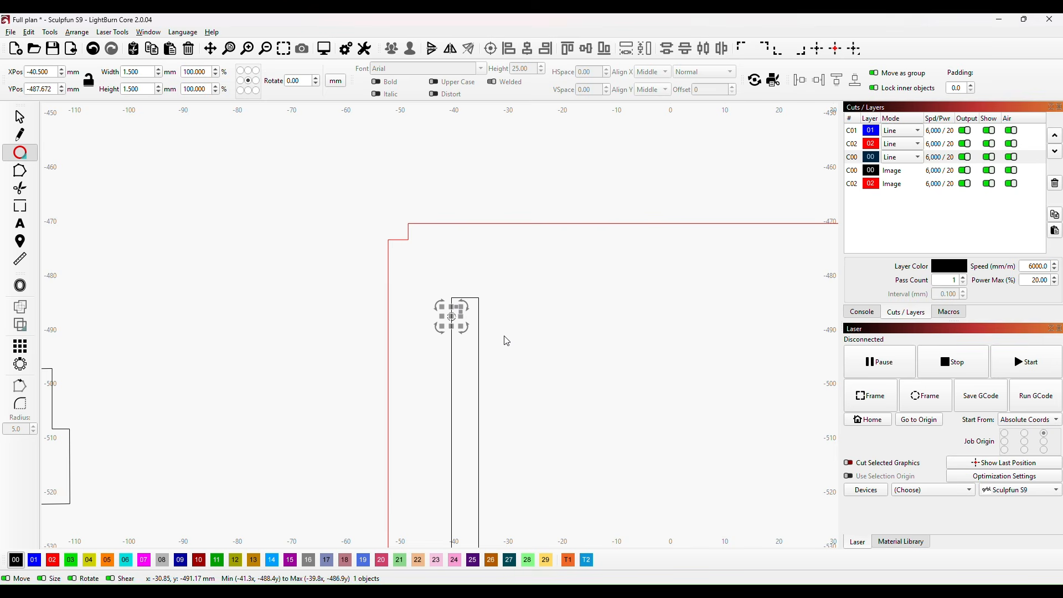
pyautogui.hotkey('ctrl', 'v')
pyautogui.hotkey('ctrl', 'v')
pyautogui.hotkey('ctrl', 'v')
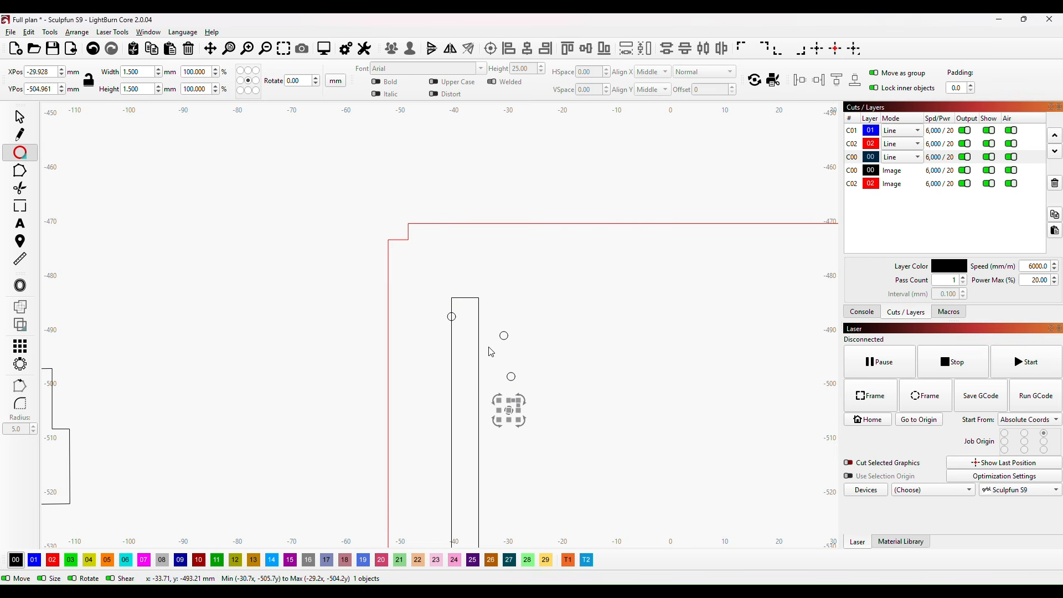
pyautogui.hotkey('ctrl', 'v')
pyautogui.hotkey('ctrl', 'v')
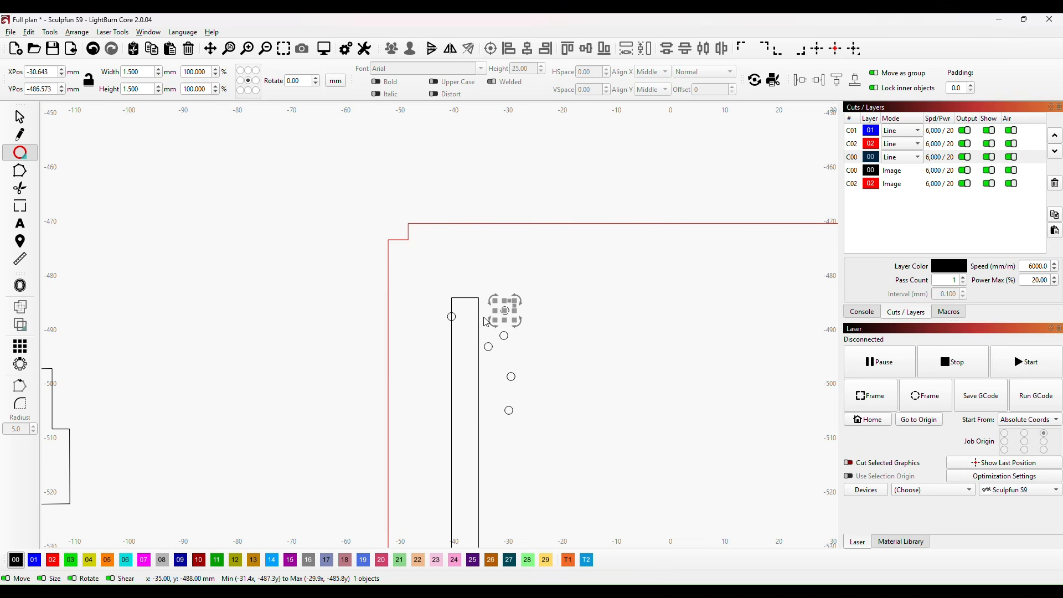
# - Place three of the circle copies evenly below the first on the rectangle's left edge, the lowest at about Y -495.6 mm
pyautogui.moveTo(507, 315); pyautogui.dragTo(452, 359)
pyautogui.click(494, 349)
pyautogui.click(504, 337)
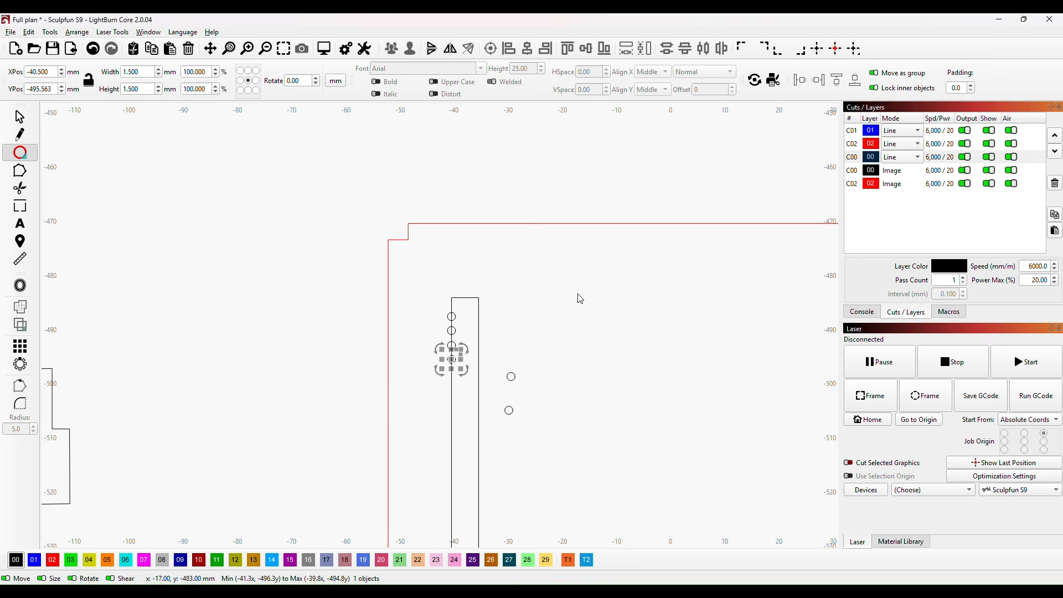
# - Move the two remaining circle copies onto the rectangle's right edge at X -35.5 mm, opposite the two uppermost circles on the left edge
pyautogui.click(514, 380)
pyautogui.moveTo(511, 377); pyautogui.dragTo(480, 317)
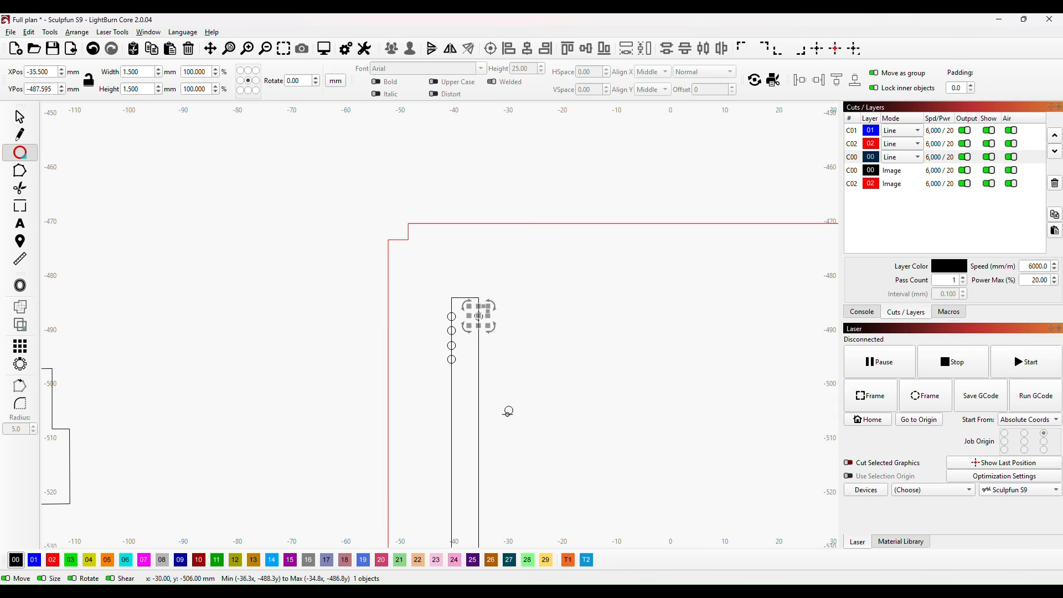
pyautogui.click(509, 415)
pyautogui.moveTo(509, 411); pyautogui.dragTo(480, 316)
pyautogui.click(479, 315)
# - Paste two more circles and place them on the rectangle's right edge at X -35.5 mm, opposite the two lower circles on the left edge
pyautogui.hotkey('ctrl', 'v')
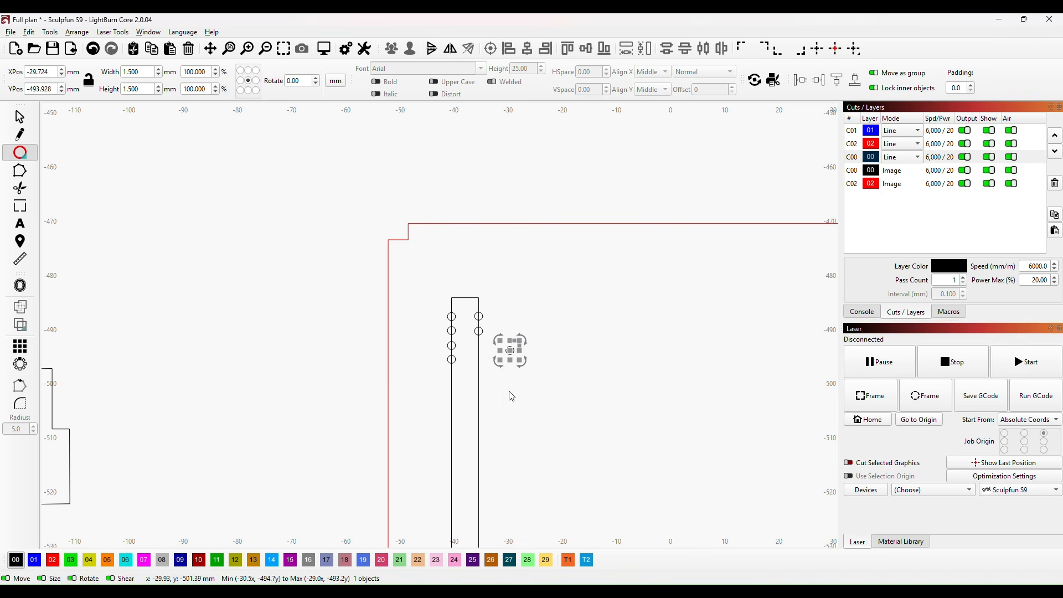
pyautogui.hotkey('ctrl', 'v')
pyautogui.click(510, 351)
pyautogui.moveTo(511, 352); pyautogui.dragTo(478, 347)
pyautogui.click(508, 392)
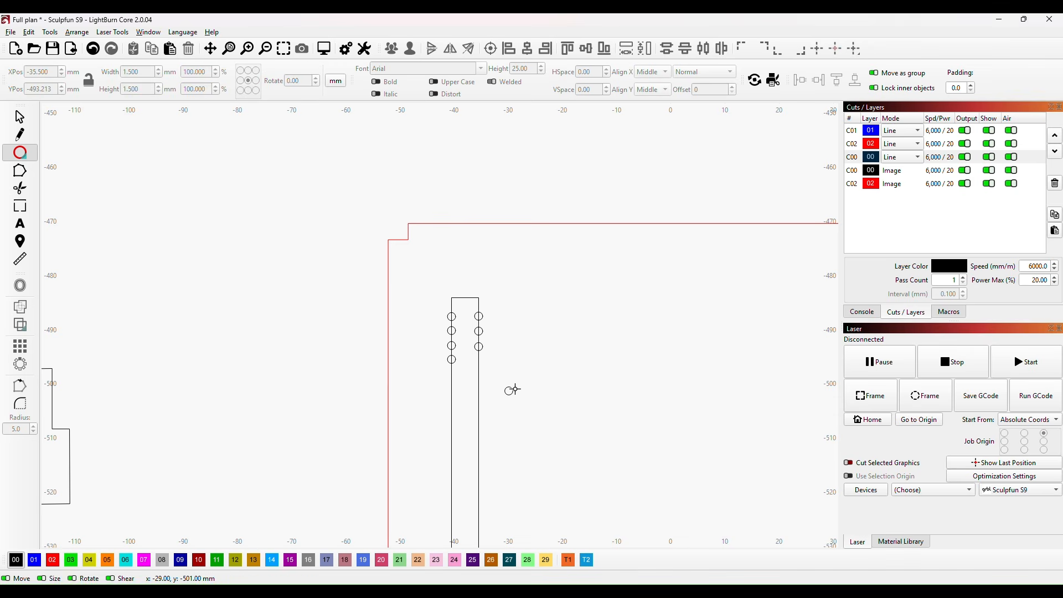
pyautogui.moveTo(513, 392); pyautogui.dragTo(480, 360)
pyautogui.click(535, 332)
pyautogui.press('Escape')
# - Select all eight circles and paste two copies of the set further down the upright rectangle
pyautogui.moveTo(432, 309); pyautogui.dragTo(506, 404)
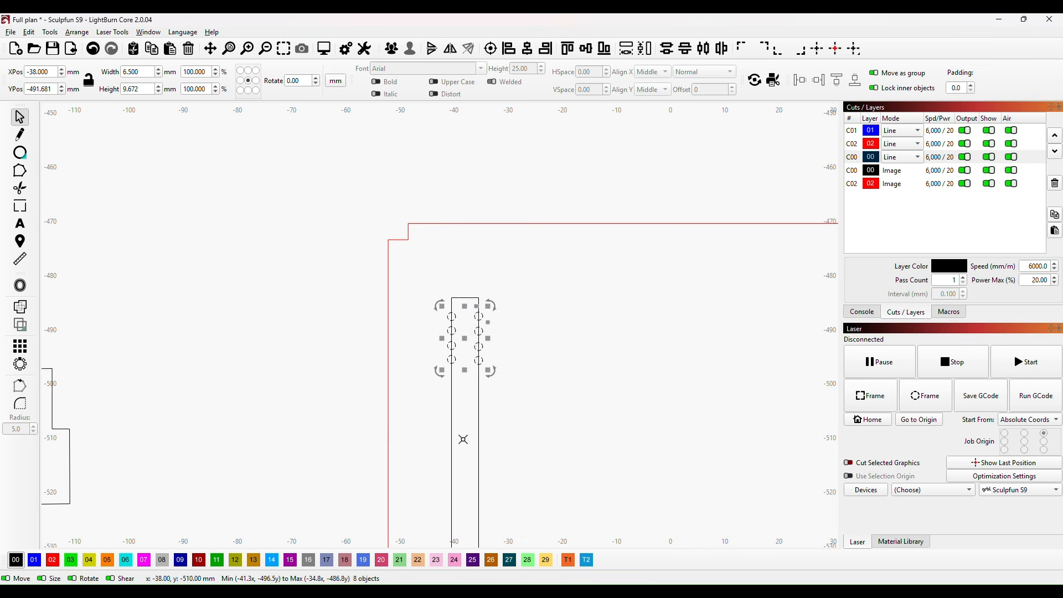
pyautogui.hotkey('ctrl', 'v')
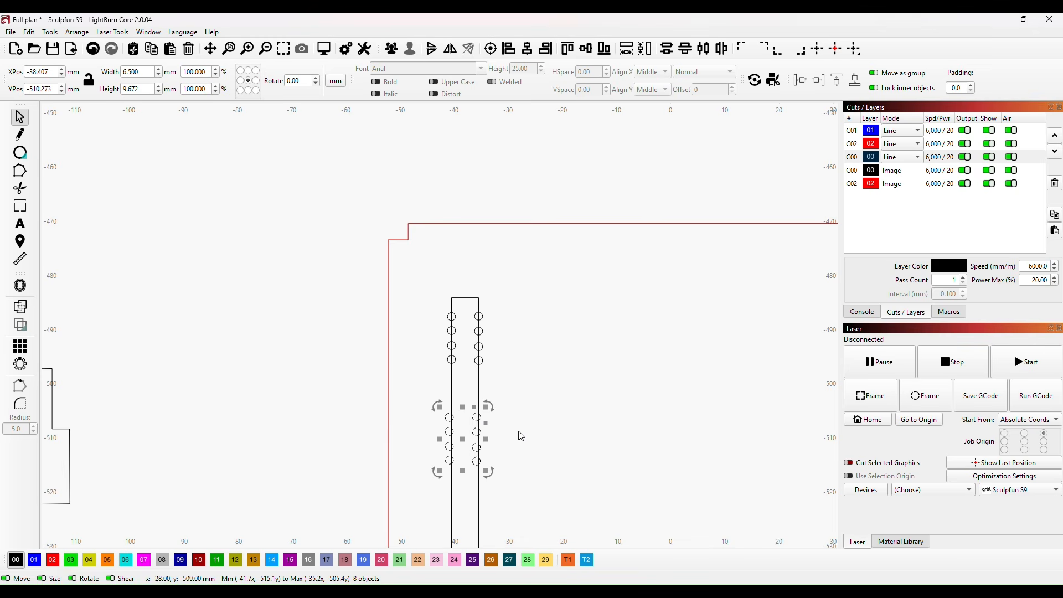
pyautogui.scroll(-2, 529, 431)
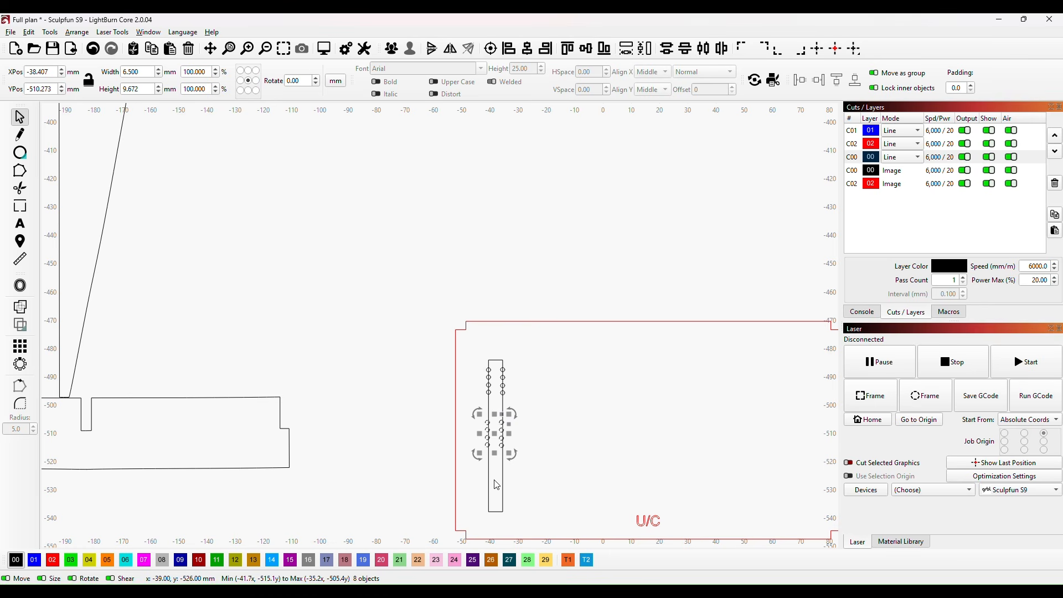
pyautogui.hotkey('ctrl', 'v')
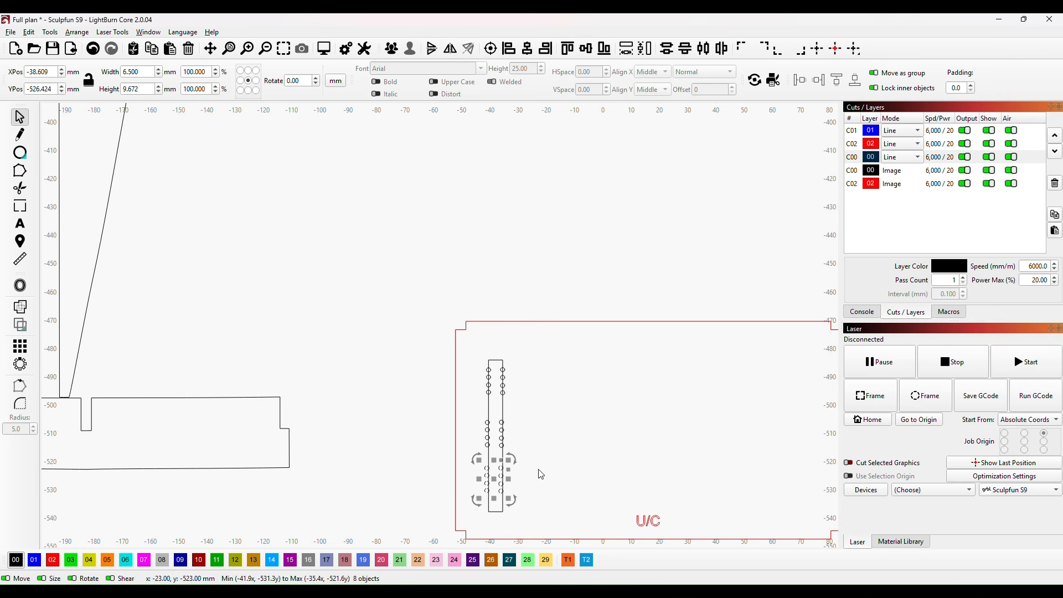
# - Position one circle set at the rectangle's lower end and another at its upper end at X -38, Y -490 mm
pyautogui.scroll(1, 541, 473)
pyautogui.scroll(1, 536, 467)
pyautogui.moveTo(536, 467); pyautogui.dragTo(585, 388)
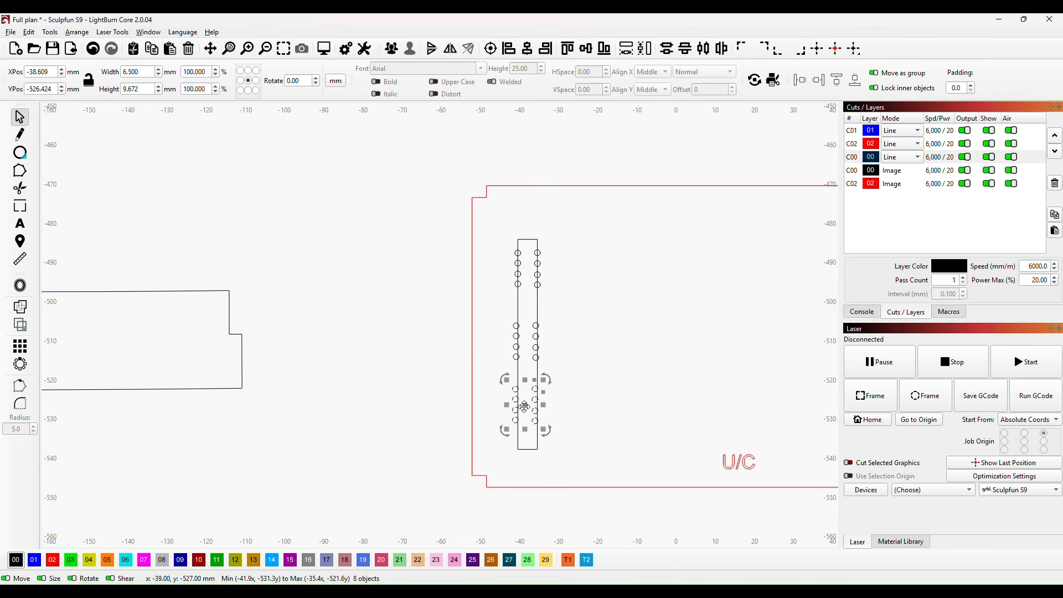
pyautogui.moveTo(525, 407); pyautogui.dragTo(529, 437)
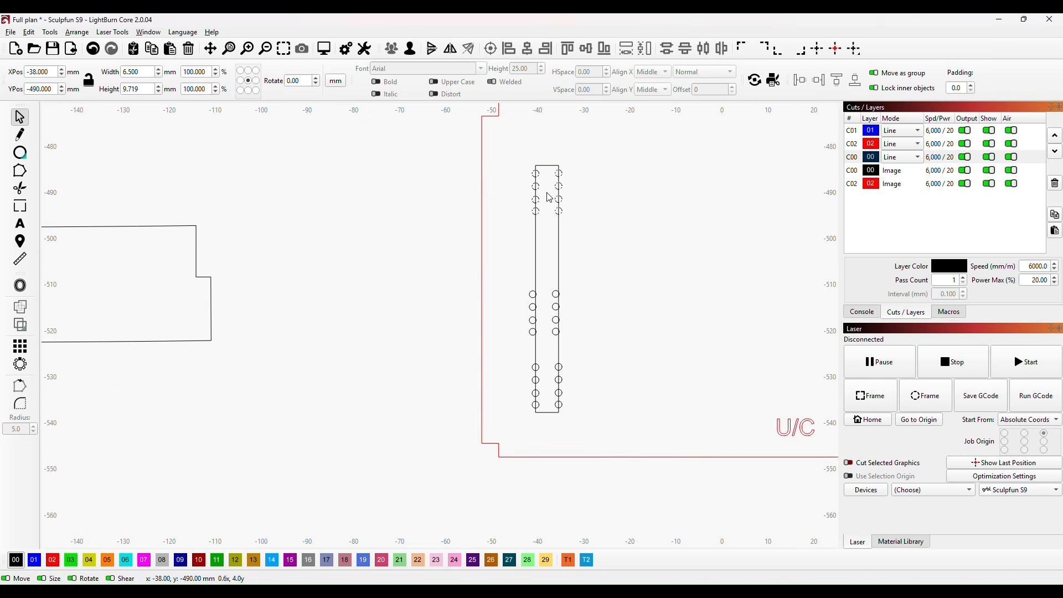
pyautogui.moveTo(546, 193); pyautogui.dragTo(544, 193)
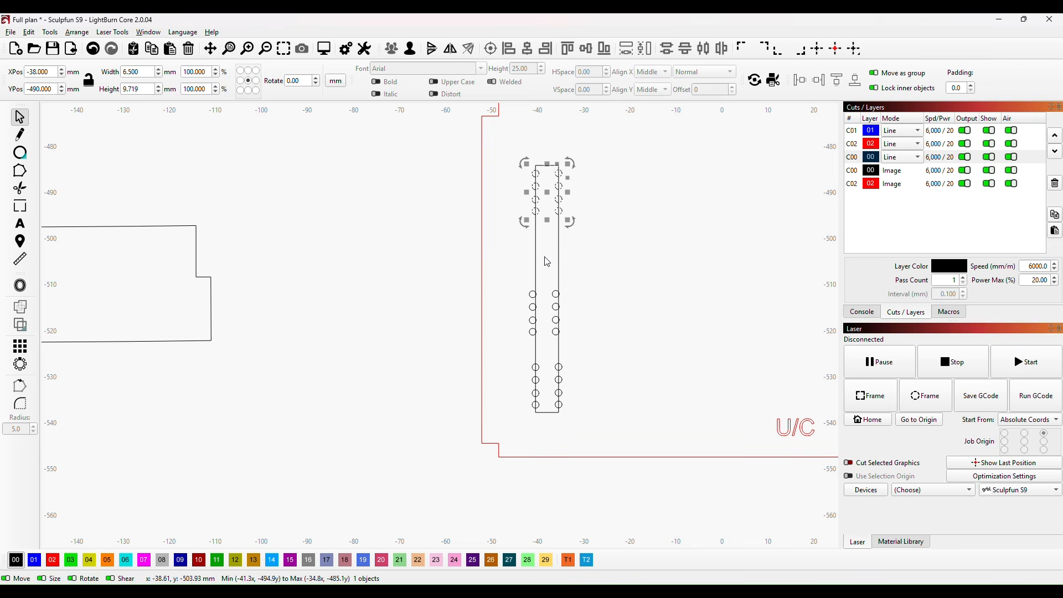
# - Paste a fourth circle set and place the two middle sets on the rectangle at X -38, Y -519 mm and Y -505 mm
pyautogui.hotkey('ctrl', 'v')
pyautogui.click(553, 322)
pyautogui.click(553, 321)
pyautogui.moveTo(546, 317); pyautogui.dragTo(550, 329)
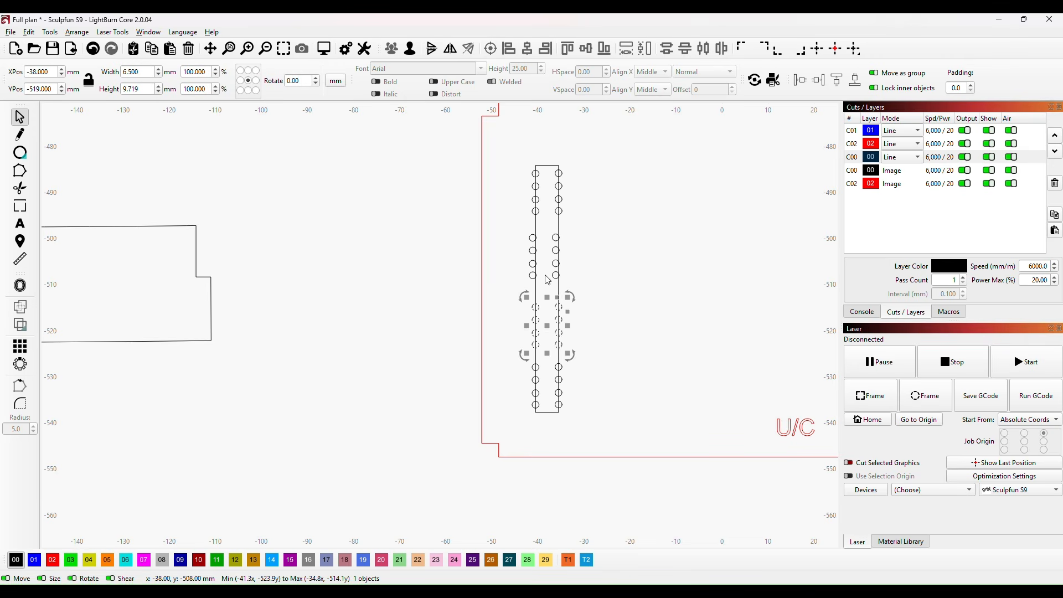
pyautogui.click(556, 252)
pyautogui.moveTo(550, 259); pyautogui.dragTo(552, 265)
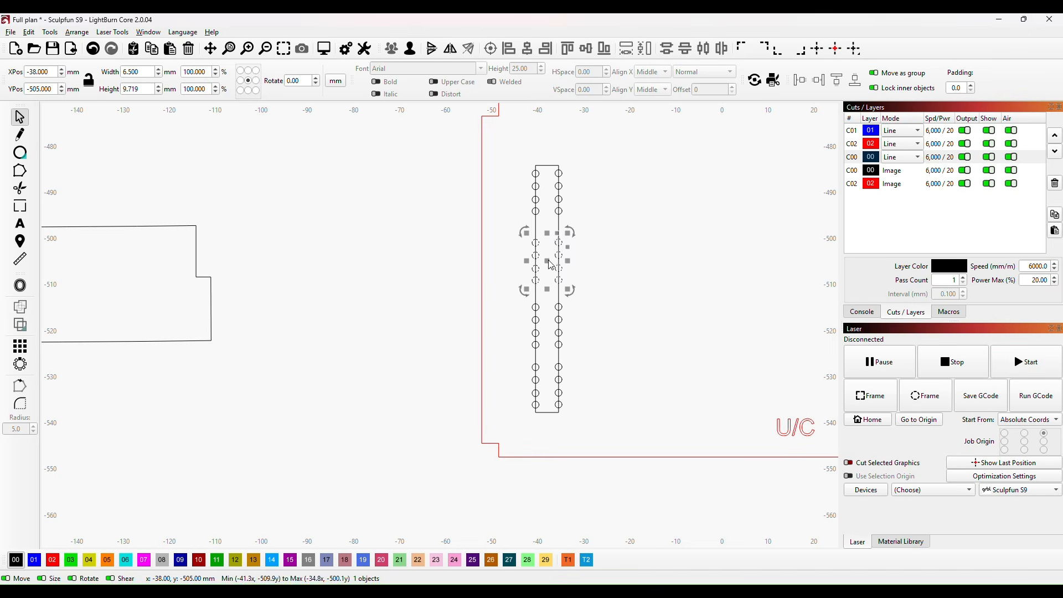
# - Copy the rectangle with all its circles to the U/C plate's right end, level with the original at Y -511 mm
pyautogui.click(643, 277)
pyautogui.scroll(-4, 643, 279)
pyautogui.moveTo(595, 206); pyautogui.dragTo(657, 357)
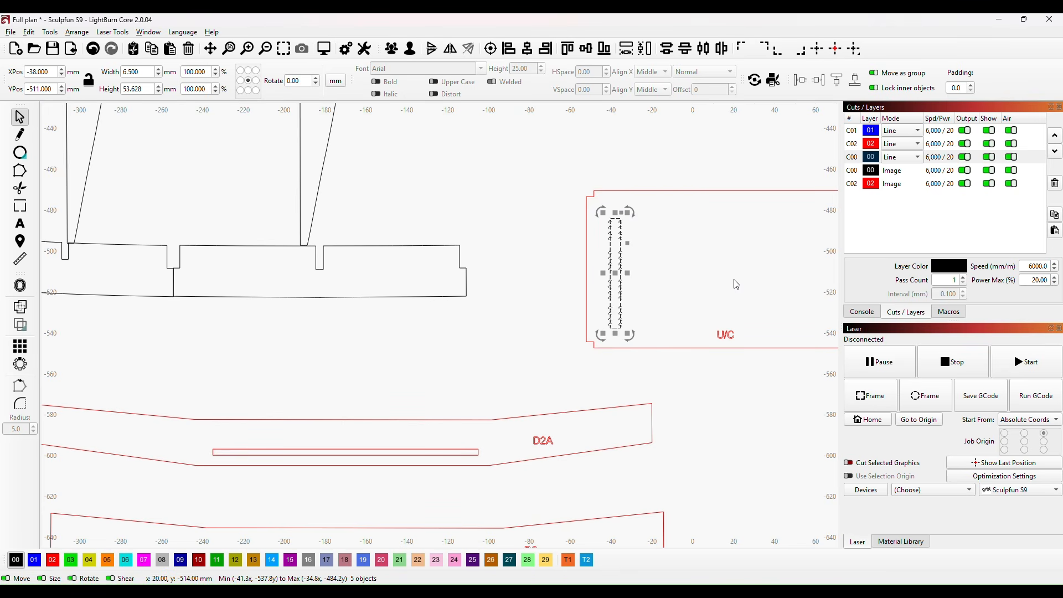
pyautogui.moveTo(755, 377); pyautogui.dragTo(637, 397)
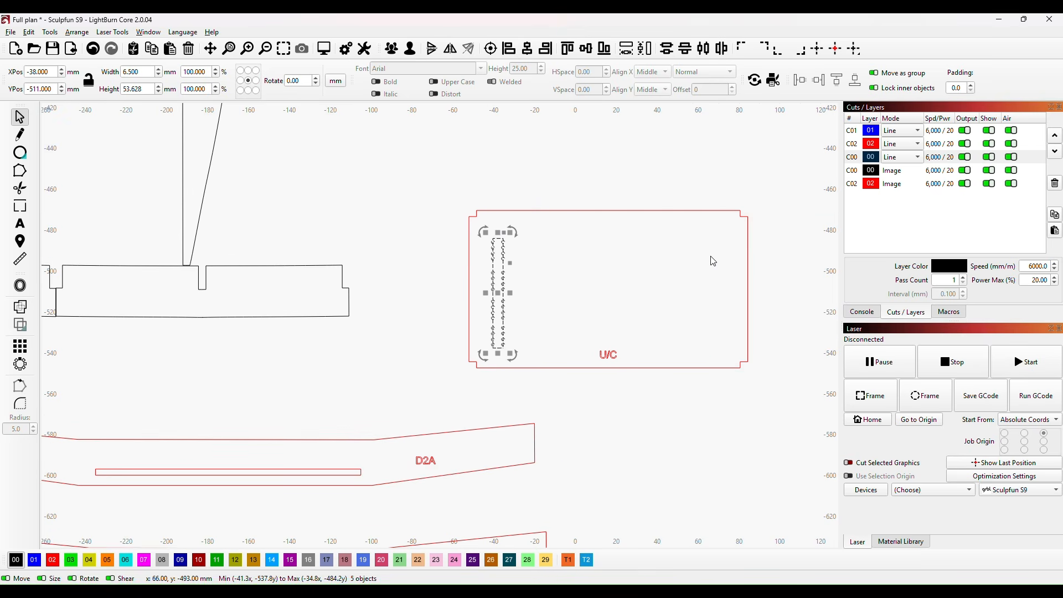
pyautogui.hotkey('ctrl', 'v')
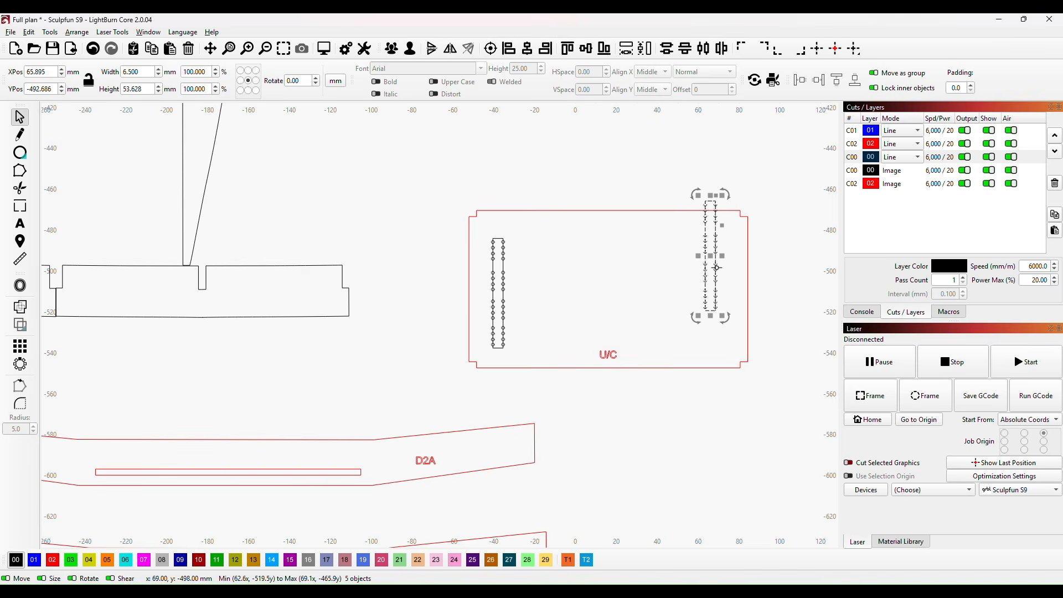
pyautogui.moveTo(710, 257); pyautogui.dragTo(732, 303)
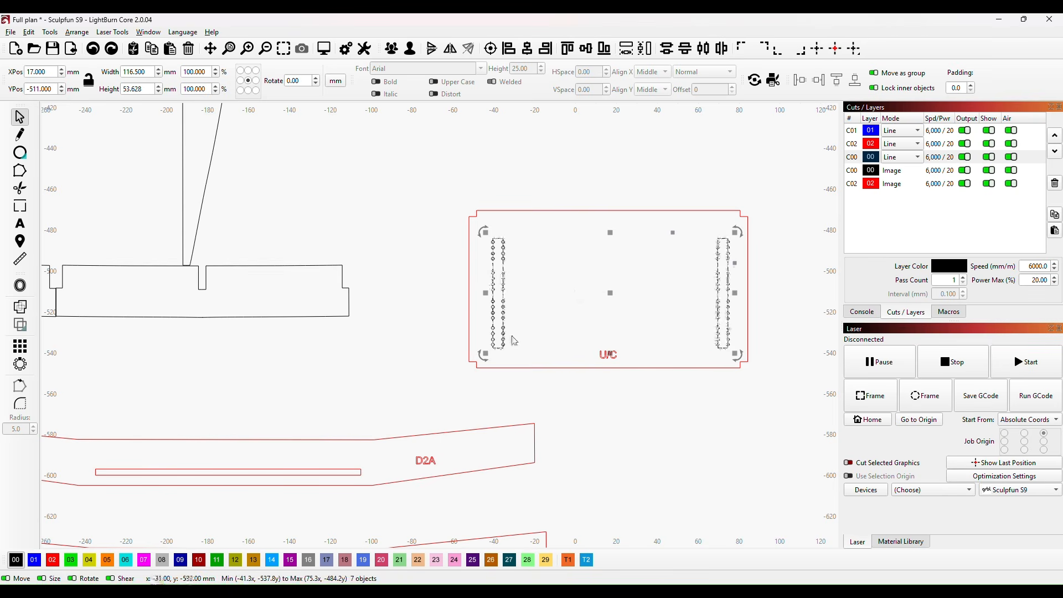
# - Group both hole strips and centre the U/C plate and its label horizontally on them at X 17 mm
pyautogui.rightClick(503, 339)
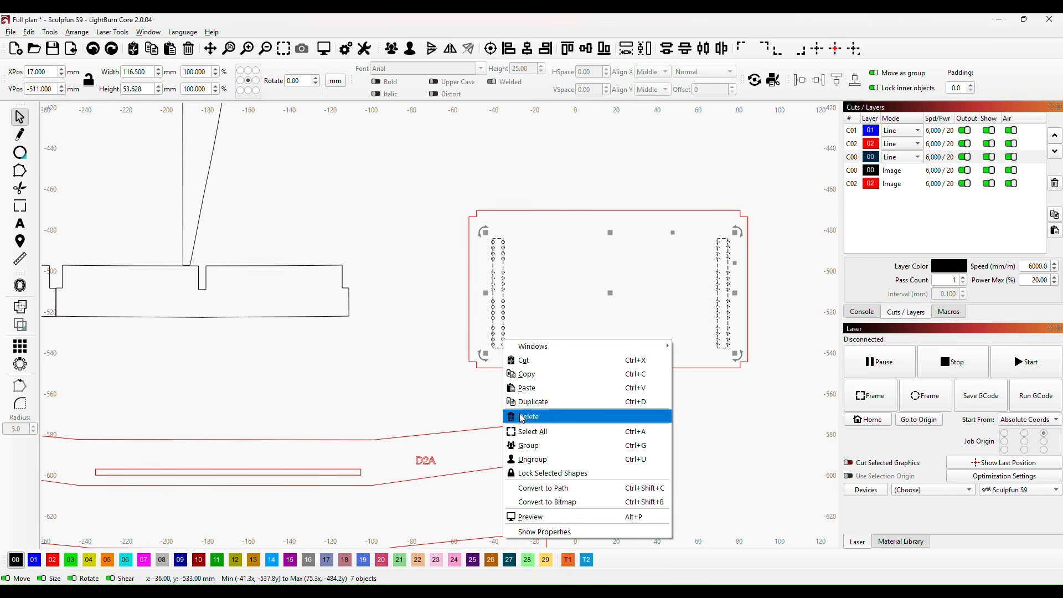
pyautogui.click(529, 445)
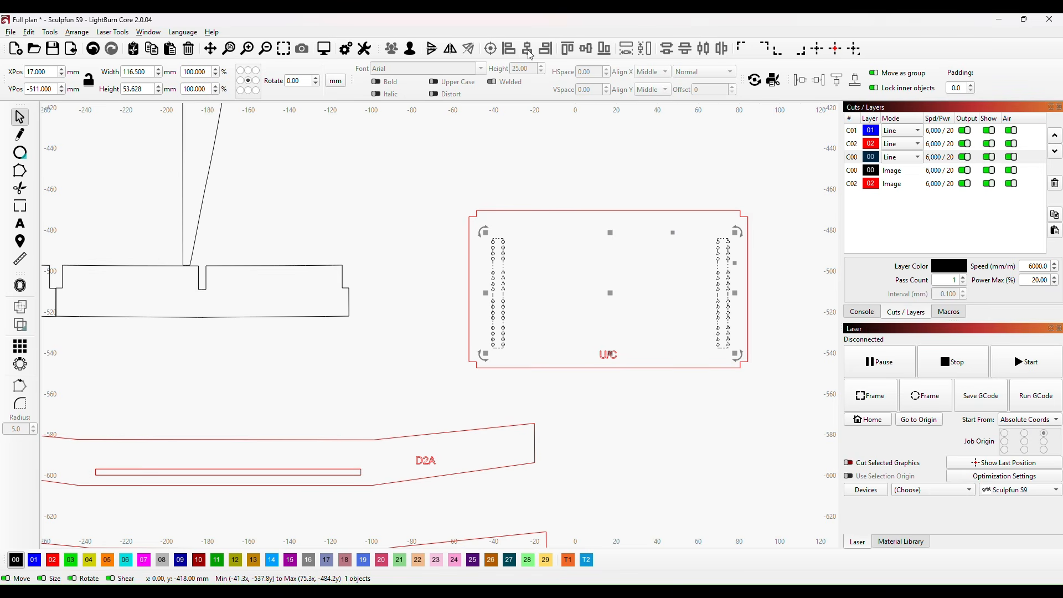
pyautogui.moveTo(431, 171); pyautogui.dragTo(781, 403)
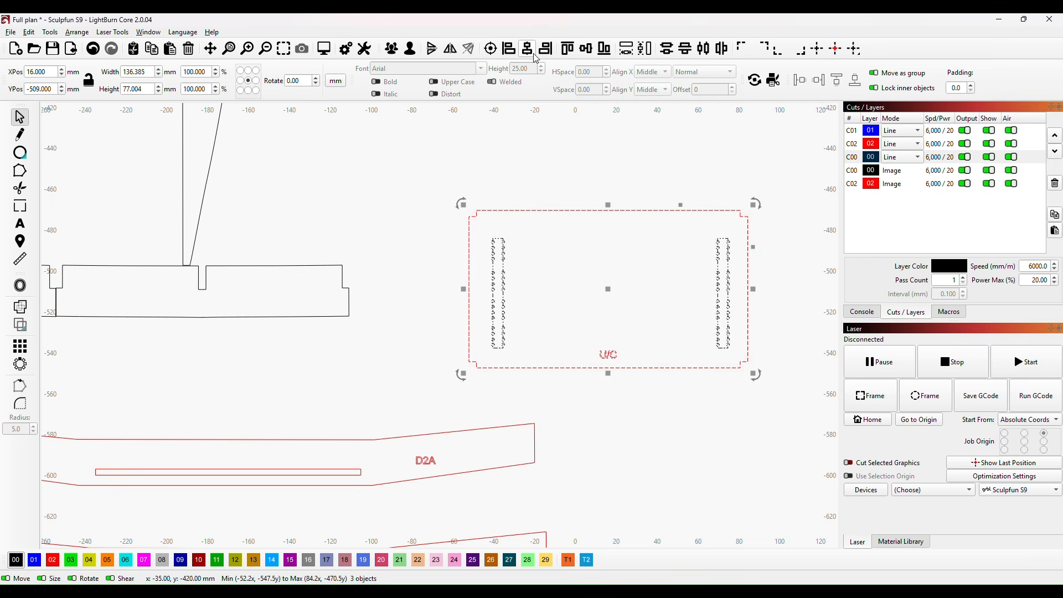
pyautogui.press('Right')
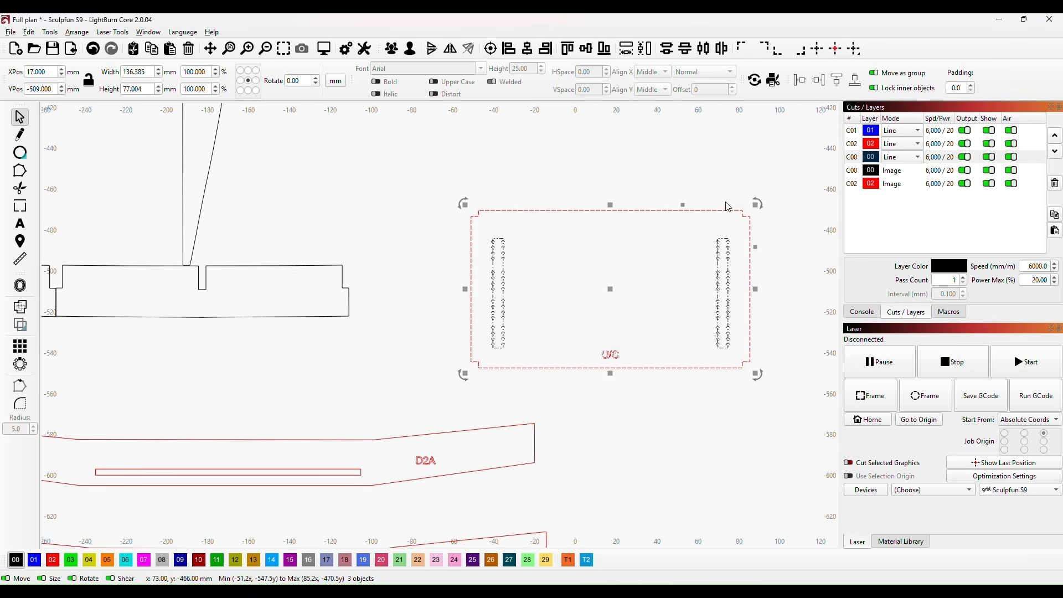
pyautogui.click(774, 315)
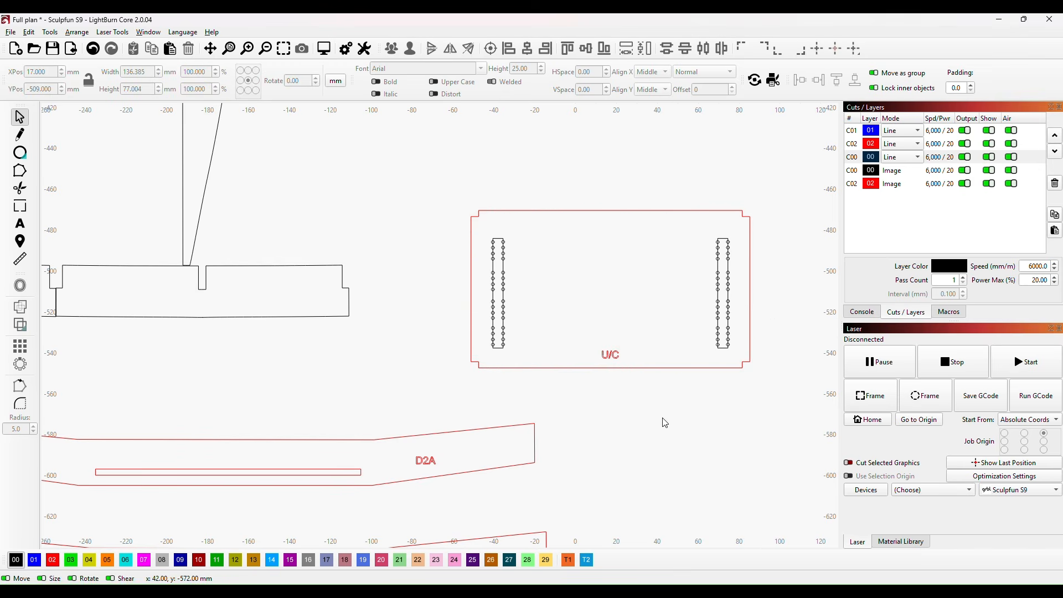
# - Ungroup the two hole strips inside the U/C plate and clear the selection
pyautogui.click(504, 269)
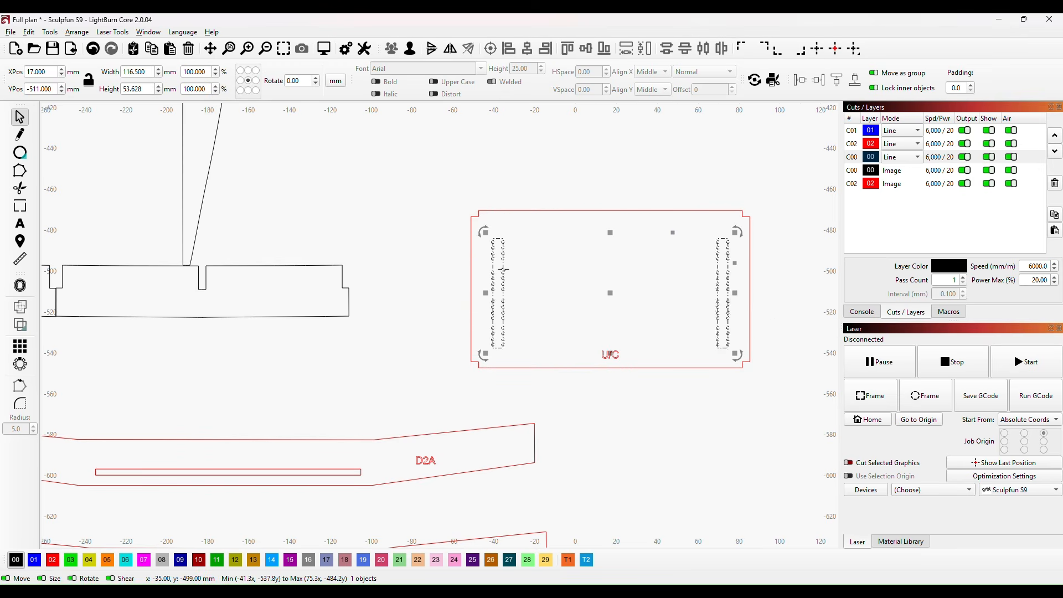
pyautogui.rightClick(504, 270)
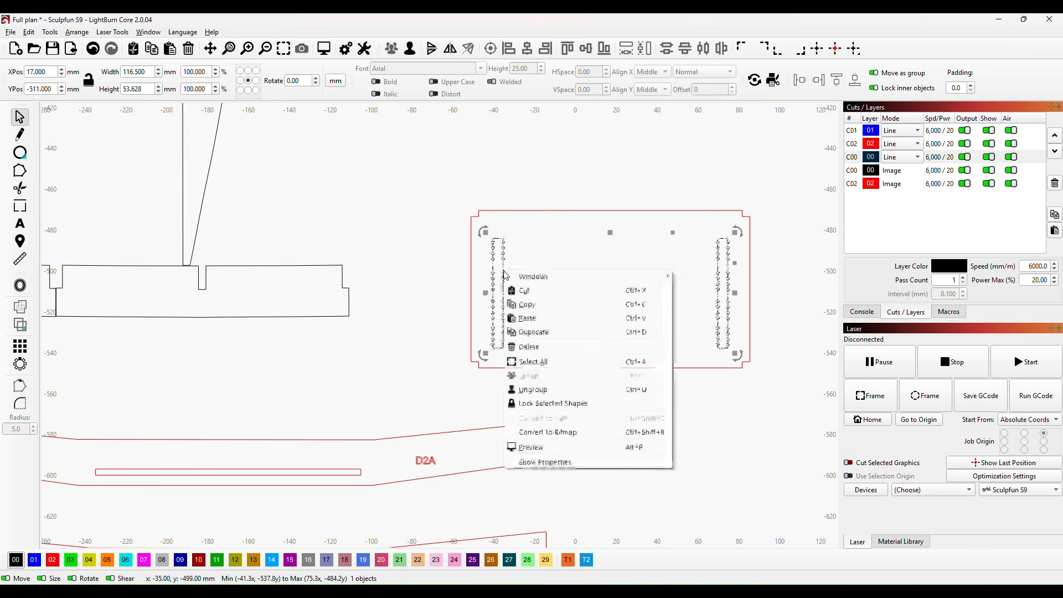
pyautogui.click(542, 389)
pyautogui.click(704, 432)
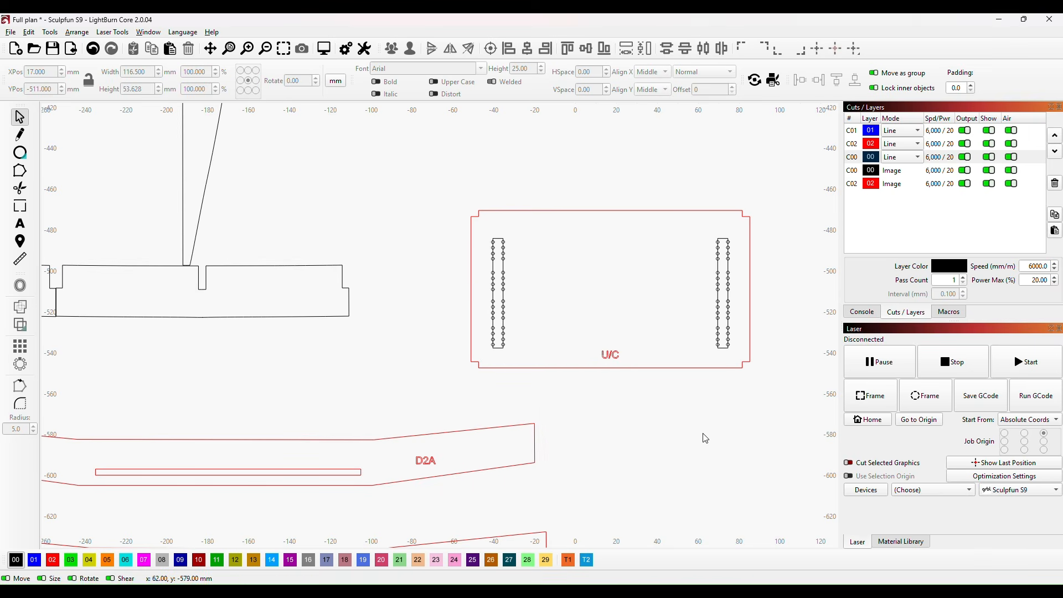
# - Group the hole strip at the U/C plate's left end and paste two copies of it on the plate
pyautogui.click(503, 263)
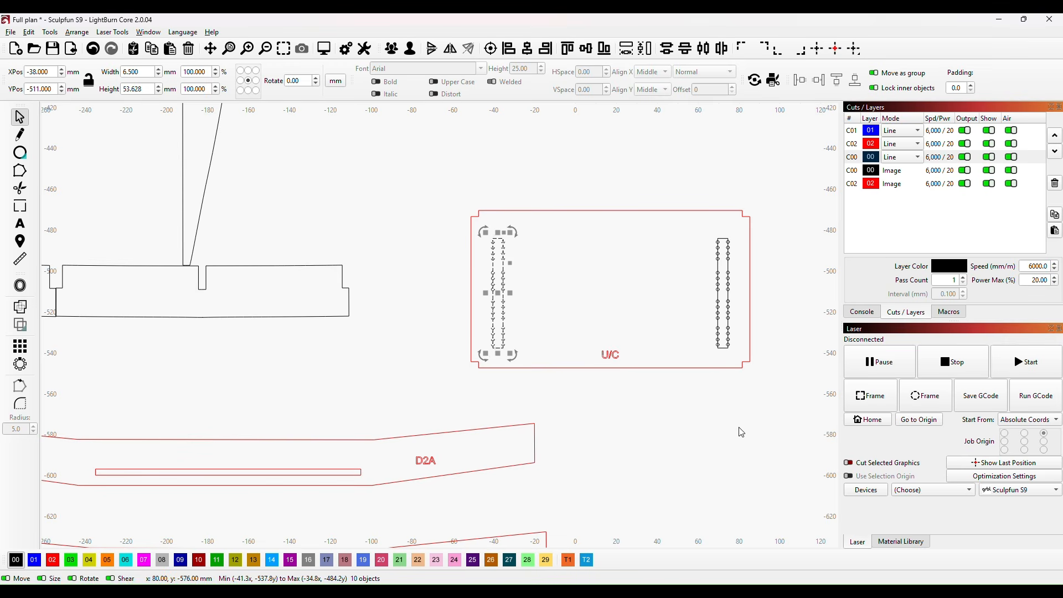
pyautogui.hotkey('ctrl', 'g')
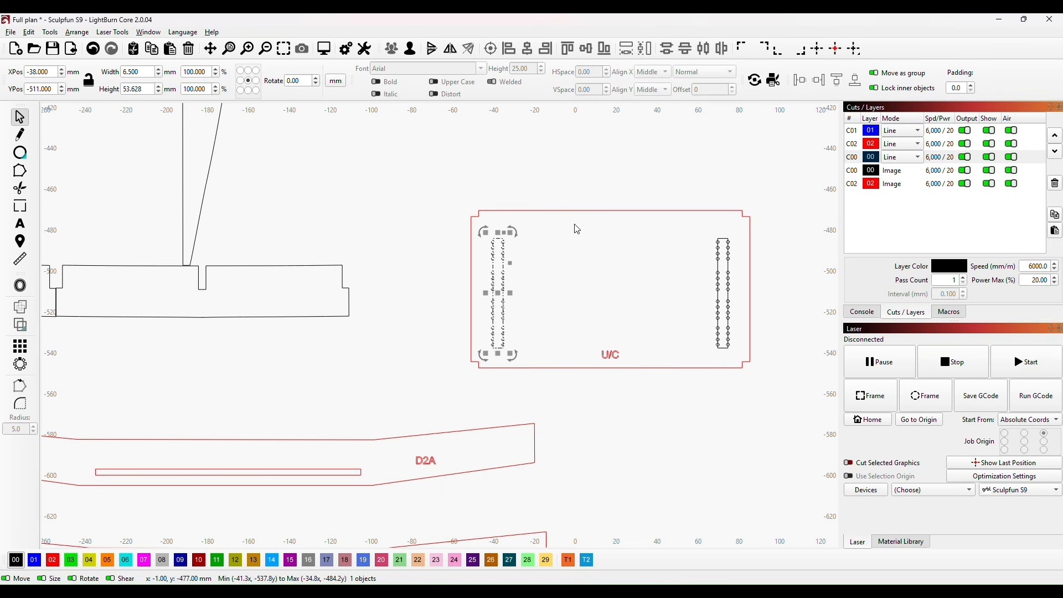
pyautogui.hotkey('ctrl', 'v')
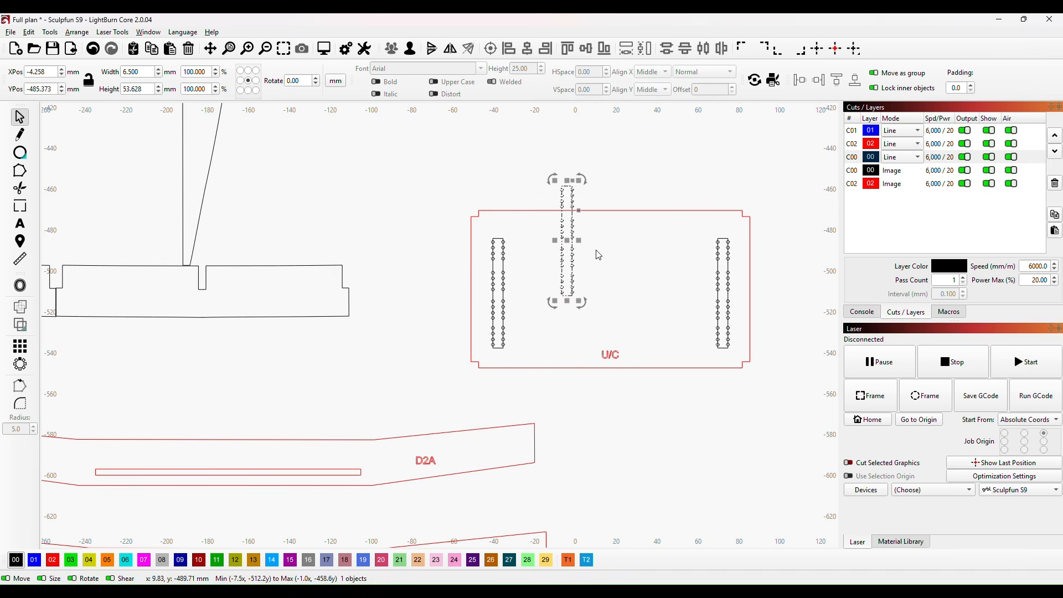
pyautogui.hotkey('ctrl', 'v')
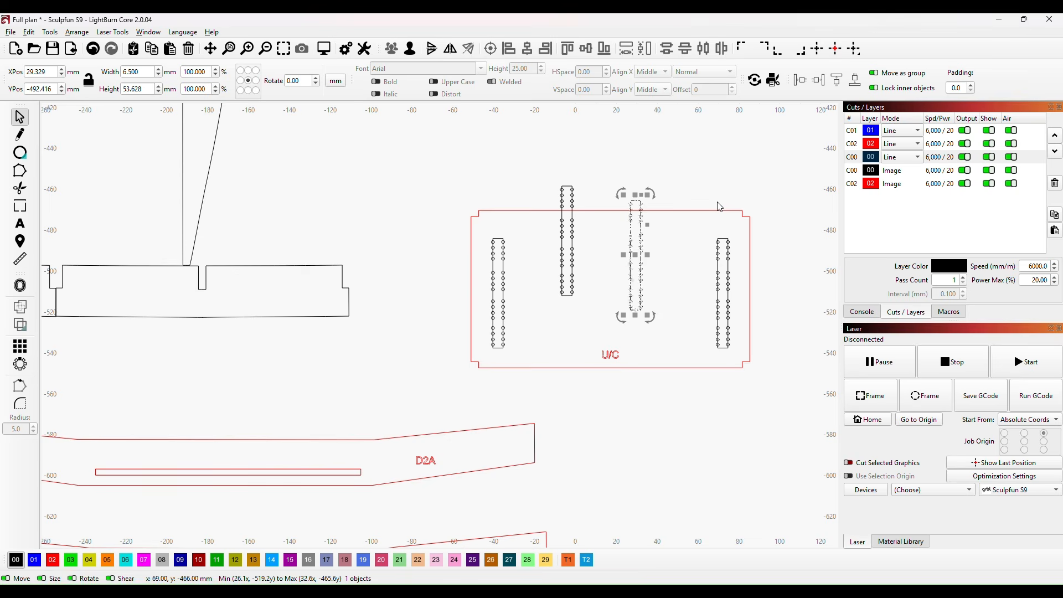
# - Rotate both copied strips to horizontal and place them along the plate's upper edge at X -6 mm and X 56 mm, Y -479 mm
pyautogui.hotkey('ctrl', '.')
pyautogui.click(567, 219)
pyautogui.hotkey('ctrl', '.')
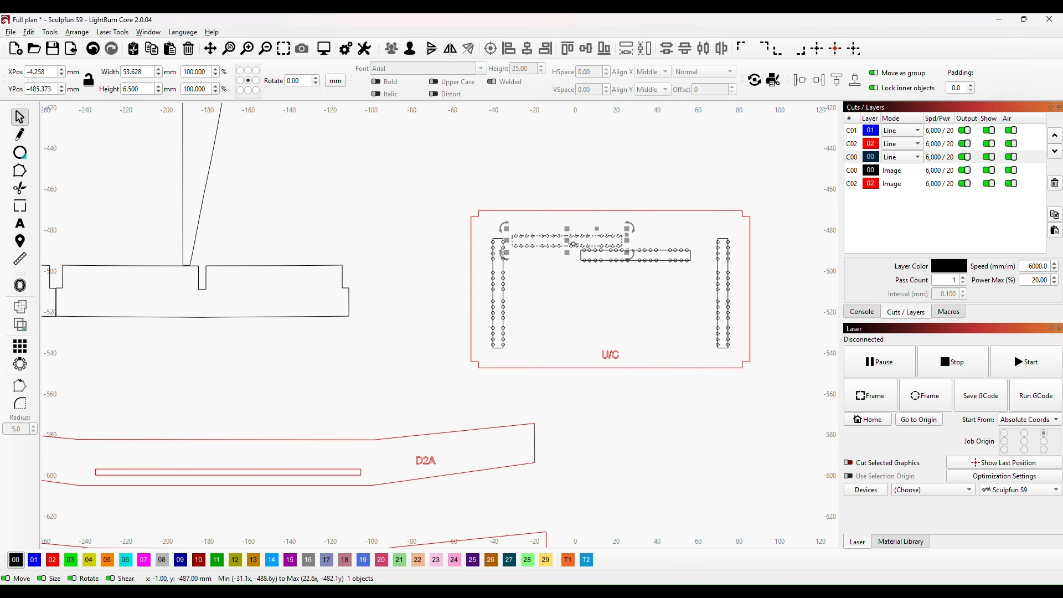
pyautogui.moveTo(569, 241); pyautogui.dragTo(565, 234)
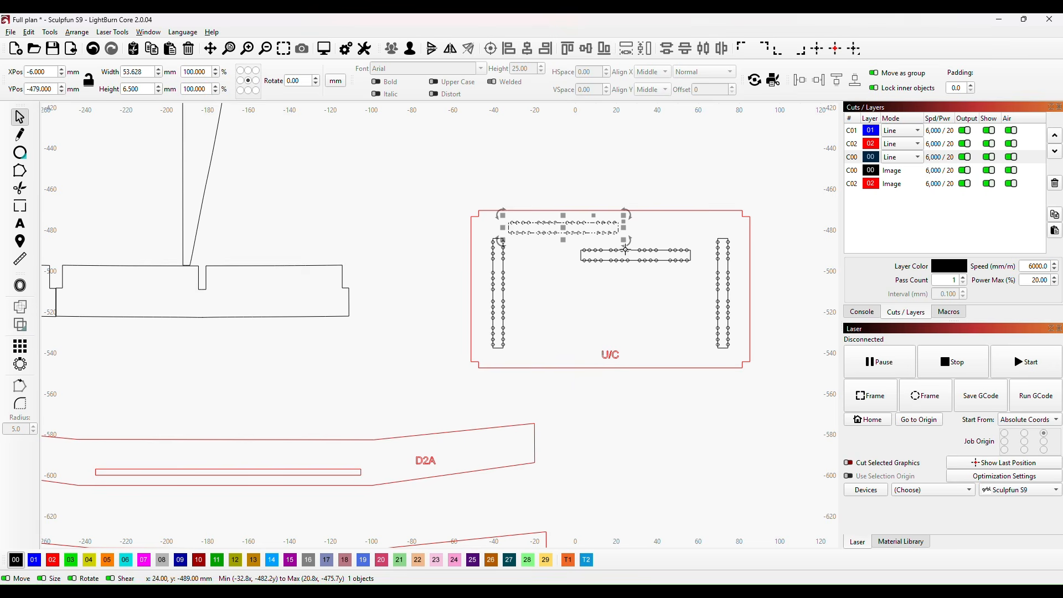
pyautogui.click(637, 256)
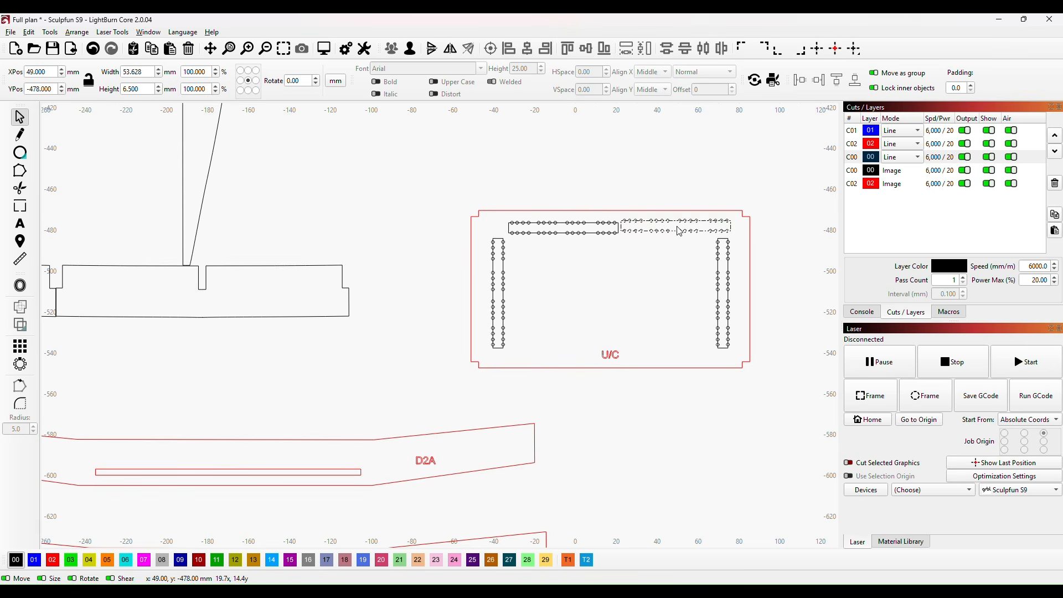
pyautogui.moveTo(685, 233); pyautogui.dragTo(693, 232)
pyautogui.click(674, 285)
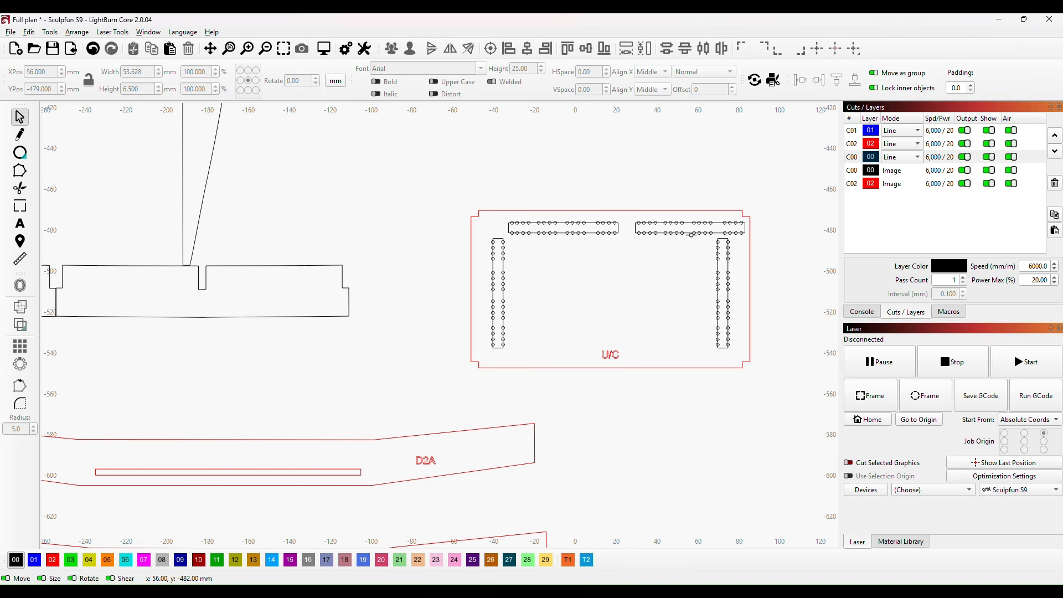
# - Ungroup the right horizontal strip, move its rectangle above the plate and delete its rightmost set of circles
pyautogui.rightClick(691, 234)
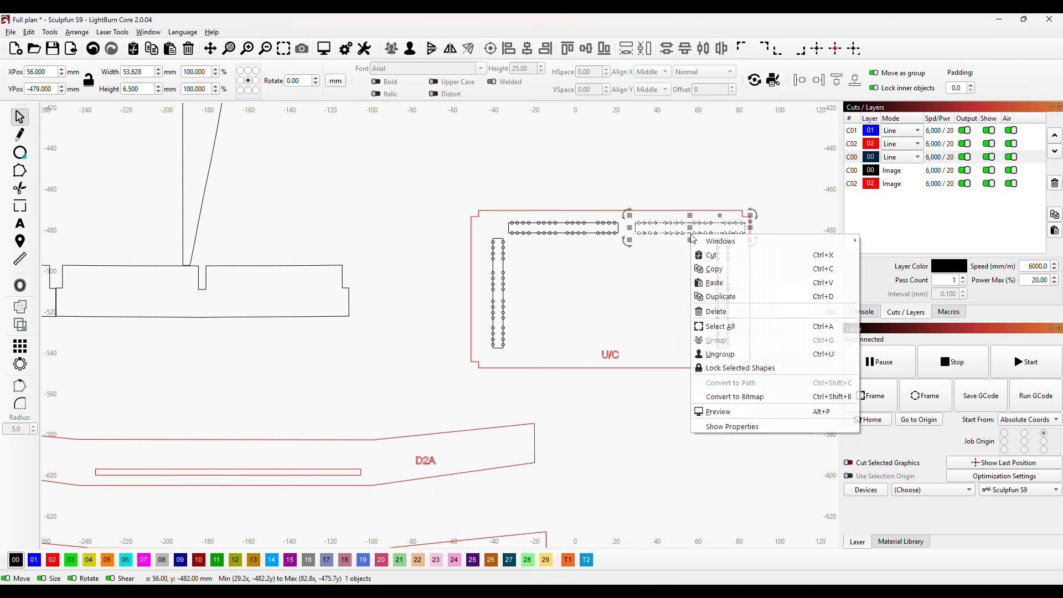
pyautogui.click(737, 358)
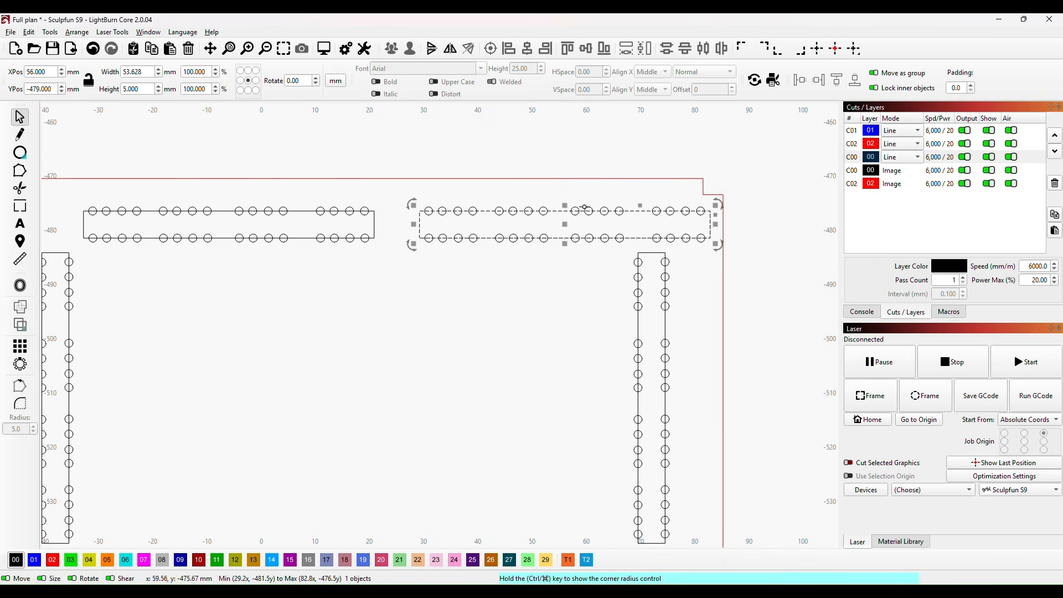
pyautogui.moveTo(574, 236); pyautogui.dragTo(579, 156)
pyautogui.moveTo(635, 197); pyautogui.dragTo(721, 252)
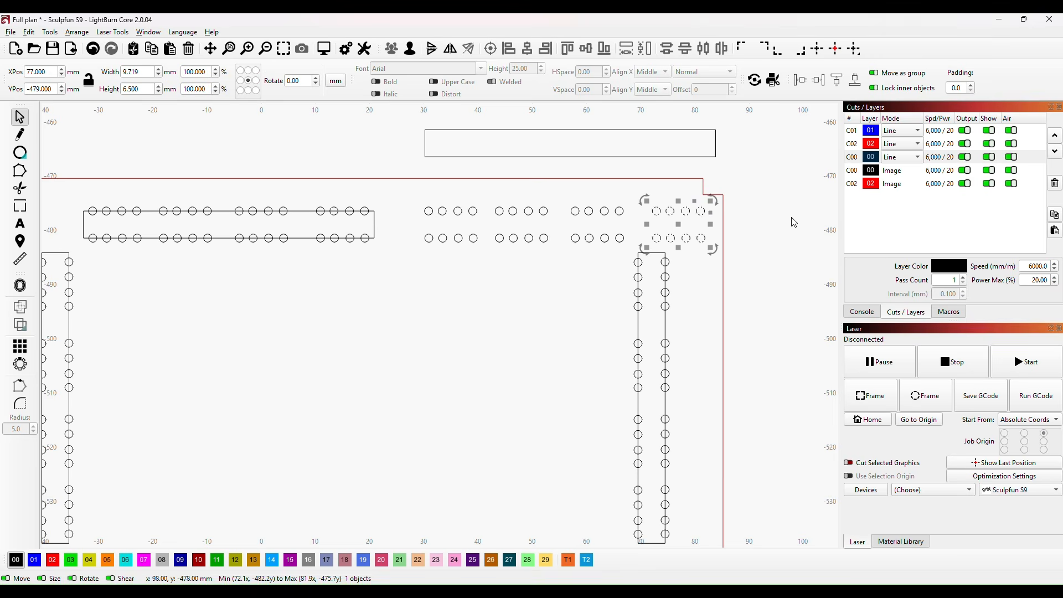
pyautogui.press('Delete')
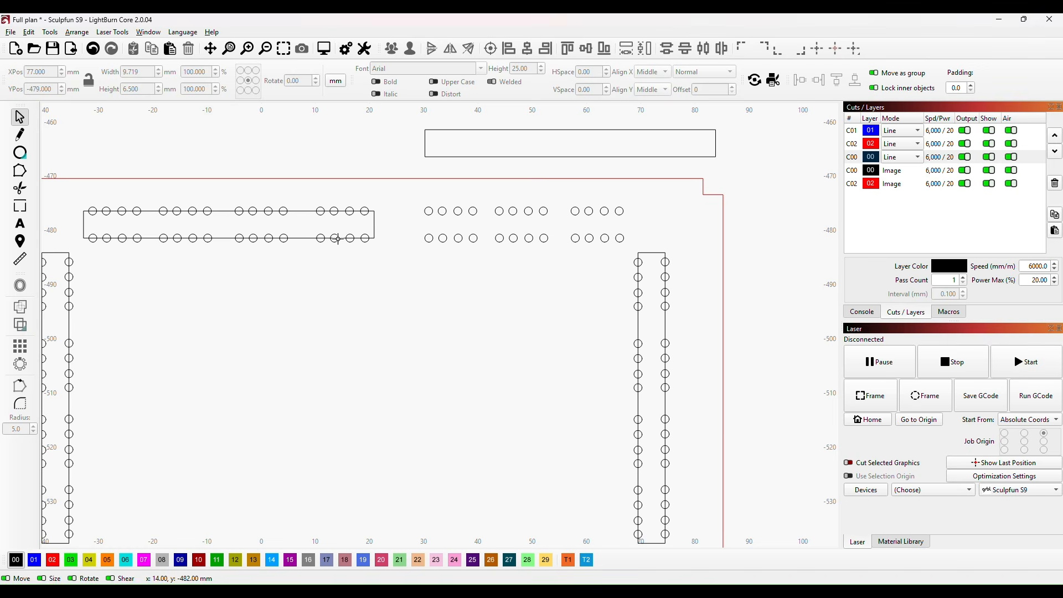
# - Shift the three remaining circle sets about 3.5 mm left and move the other horizontal strip to X -4, Y -479 mm
pyautogui.moveTo(407, 198); pyautogui.dragTo(638, 280)
pyautogui.moveTo(527, 230); pyautogui.dragTo(511, 231)
pyautogui.click(241, 228)
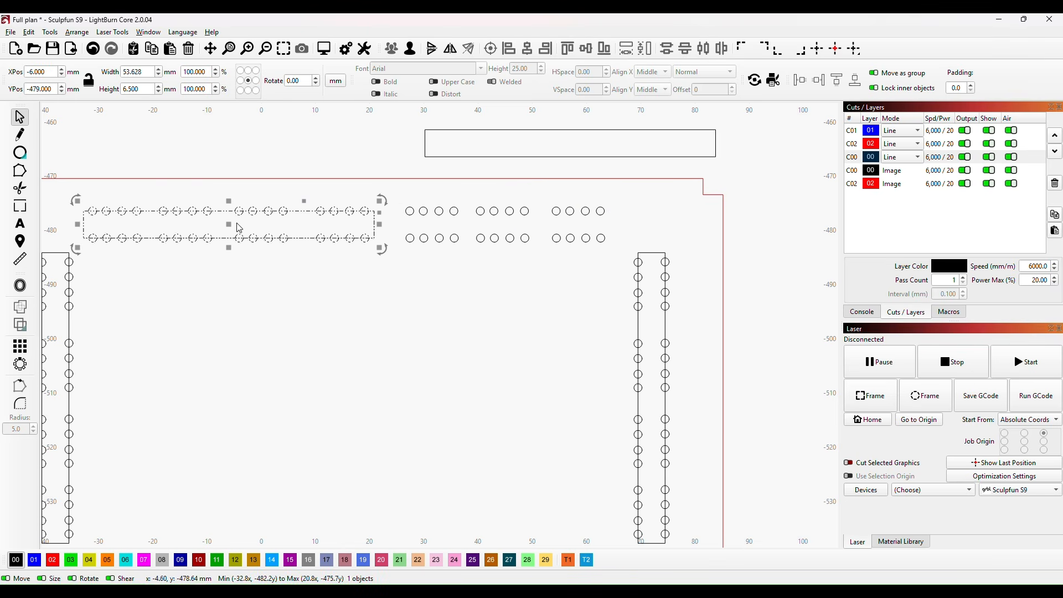
pyautogui.moveTo(242, 228); pyautogui.dragTo(239, 228)
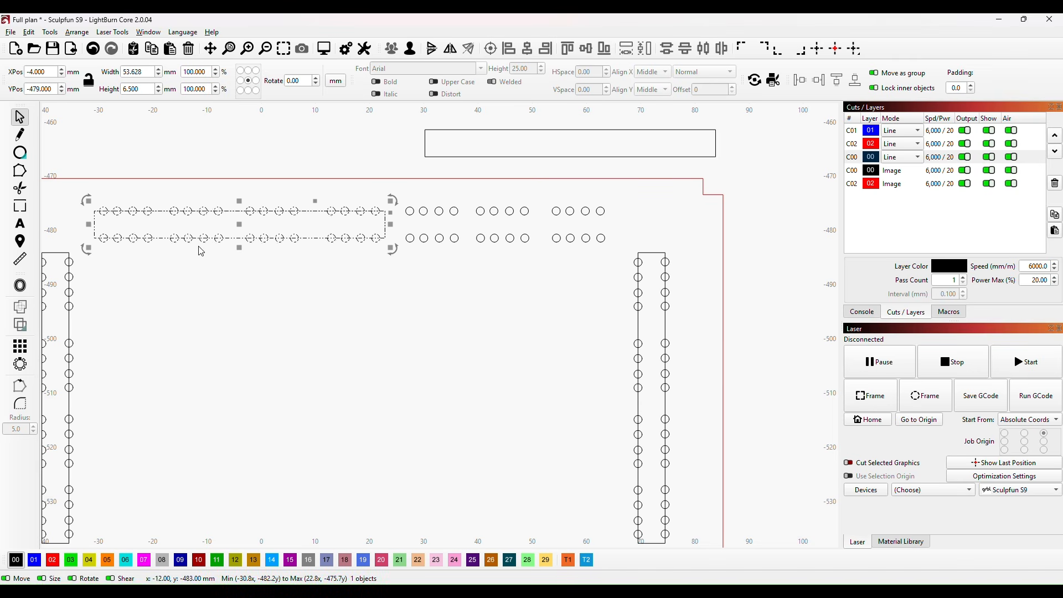
# - Ungroup the left horizontal strip and move its rectangle above the plate to about X -1, Y -463.5 mm
pyautogui.rightClick(232, 213)
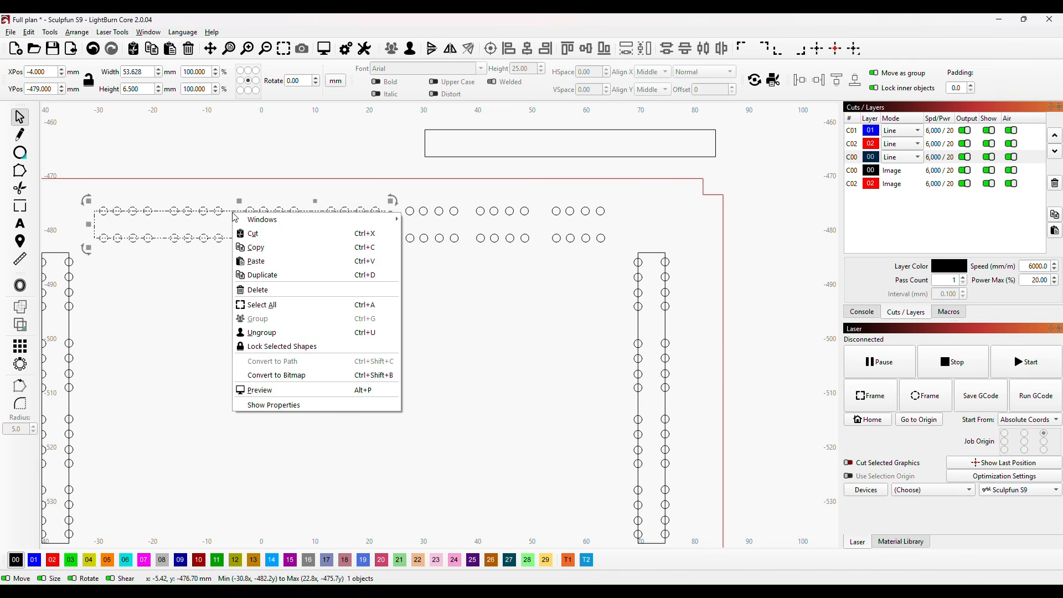
pyautogui.click(264, 335)
pyautogui.moveTo(323, 211); pyautogui.dragTo(340, 128)
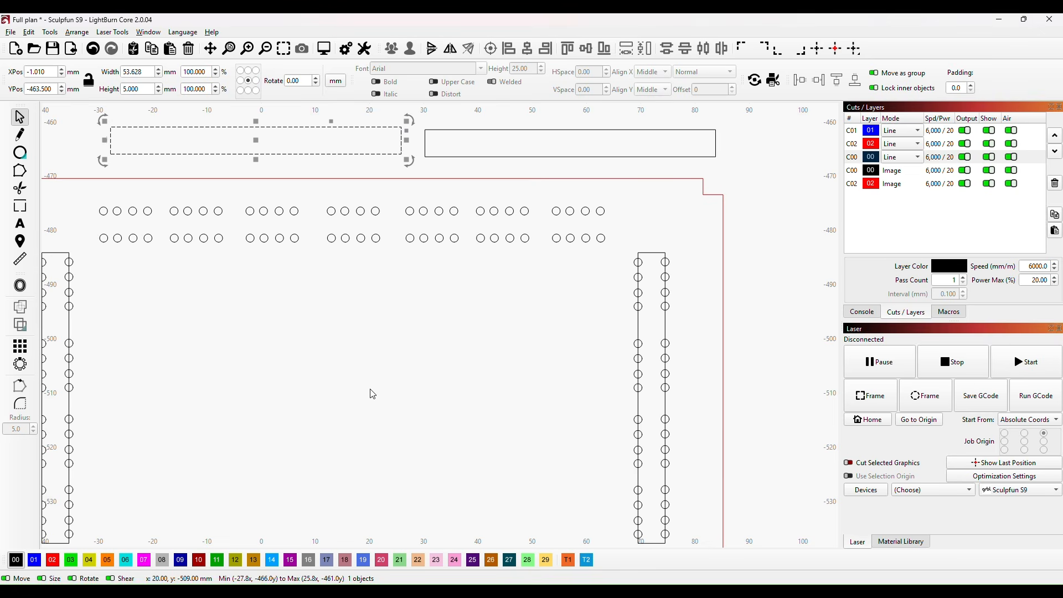
# - Move the rectangle off the right vertical hole rows to outside the plate at X 107, Y -510 mm
pyautogui.scroll(-3, 424, 326)
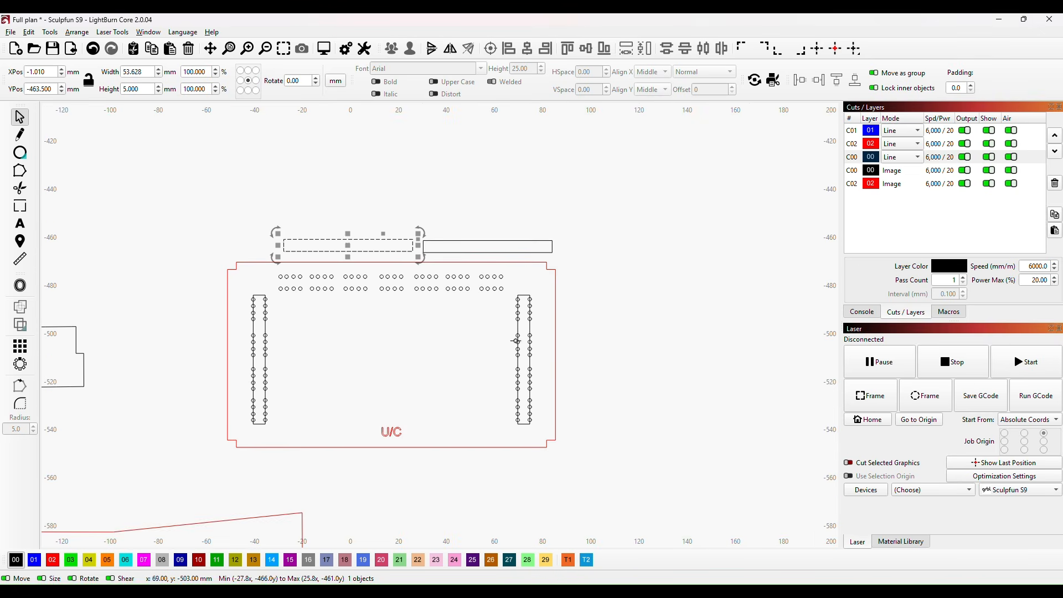
pyautogui.click(531, 329)
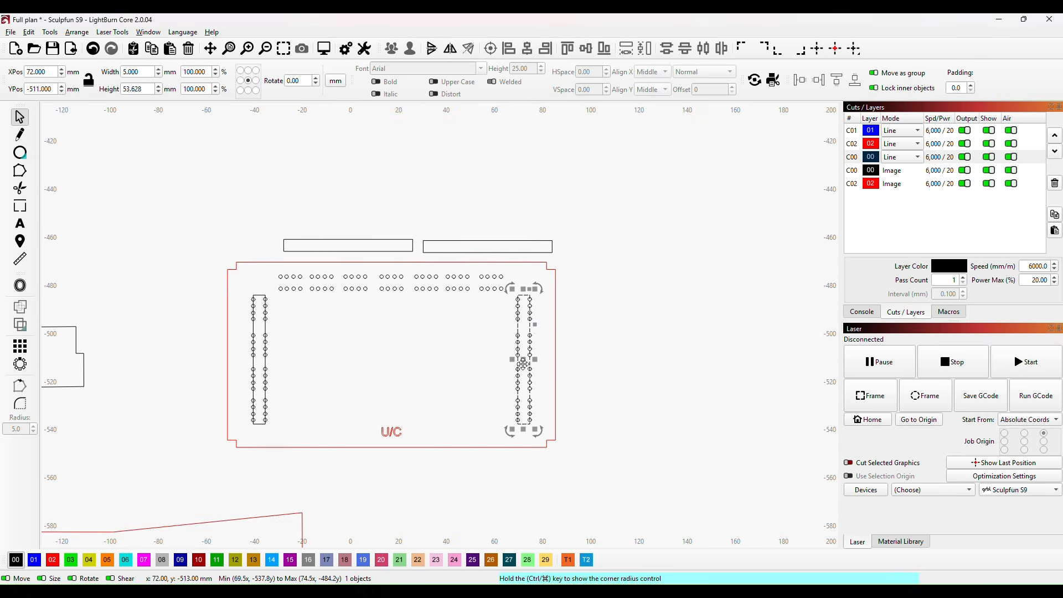
pyautogui.rightClick(531, 344)
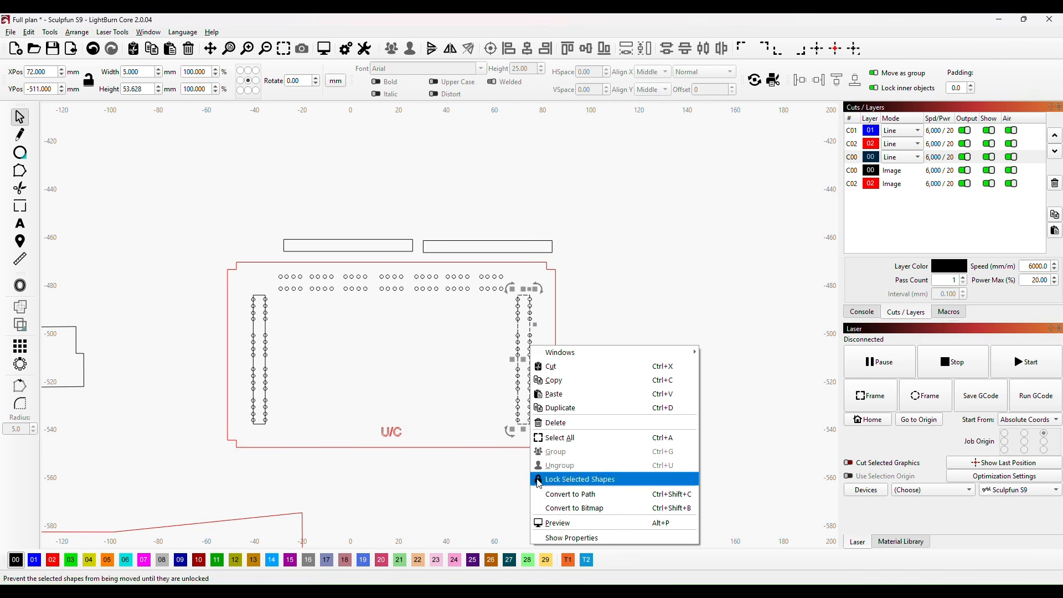
pyautogui.click(524, 357)
pyautogui.moveTo(524, 357); pyautogui.dragTo(611, 363)
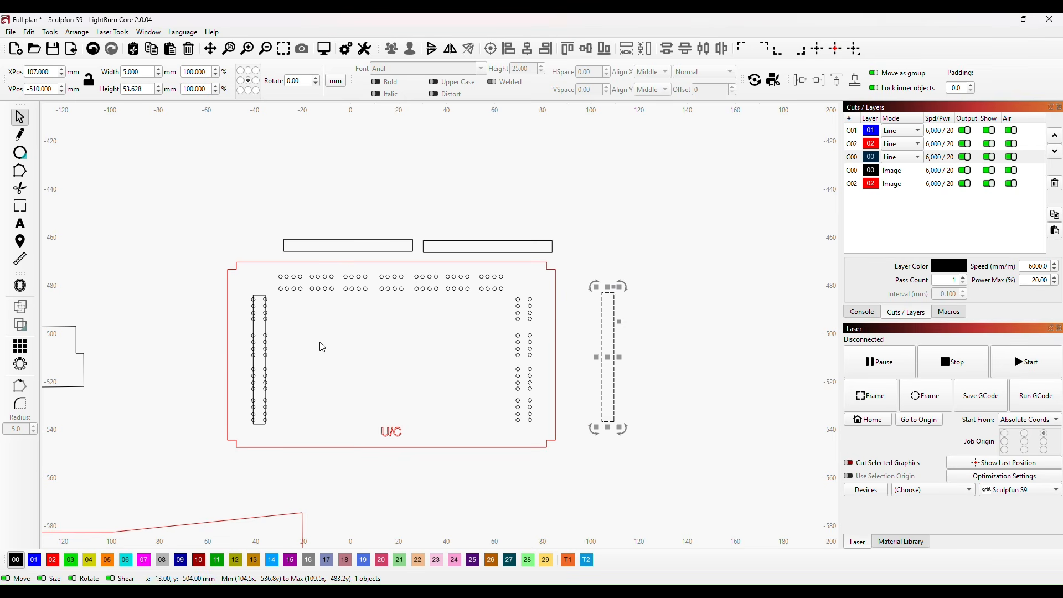
# - Ungroup the left vertical strip and move its rectangle outside the plate to X -68, Y -507 mm
pyautogui.click(266, 355)
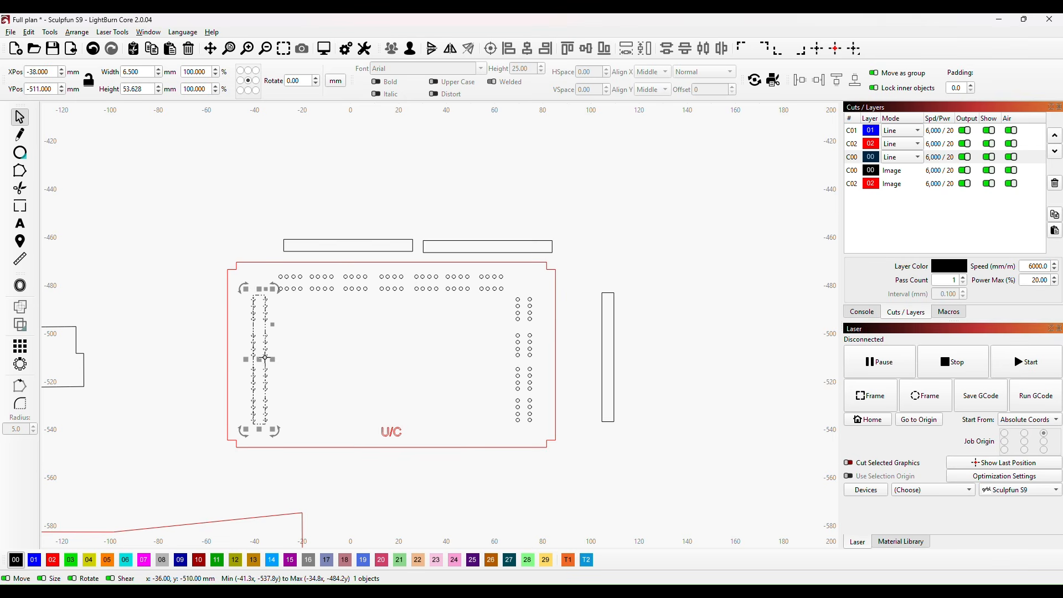
pyautogui.rightClick(277, 339)
pyautogui.click(310, 461)
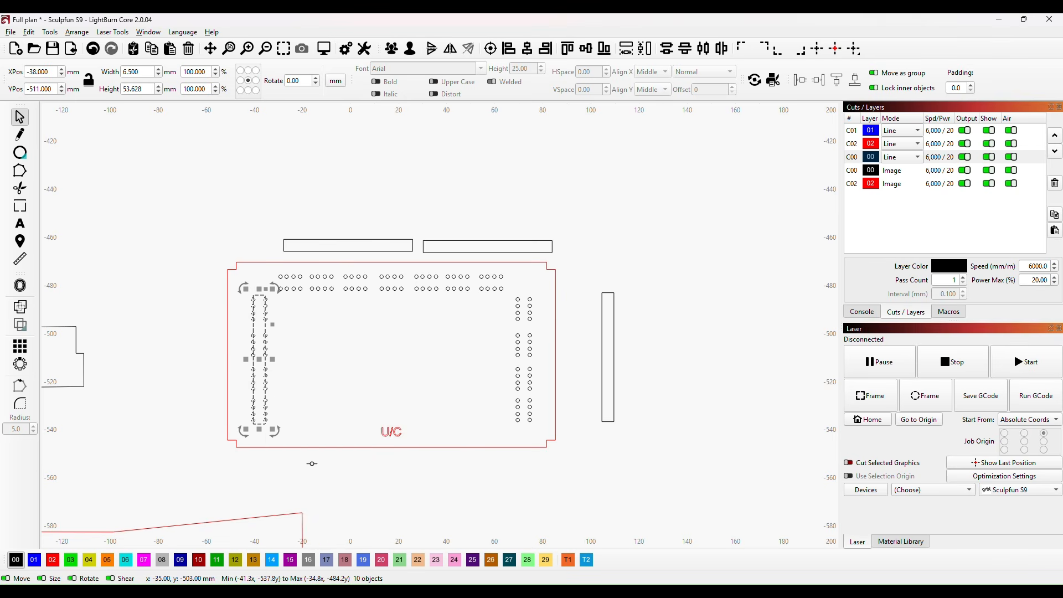
pyautogui.rightClick(267, 385)
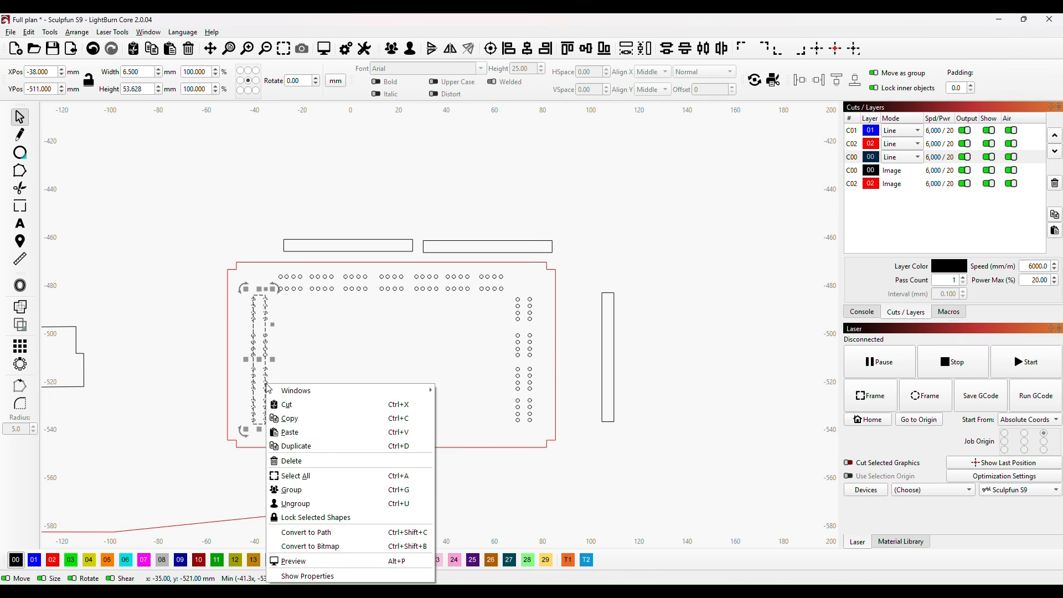
pyautogui.click(315, 503)
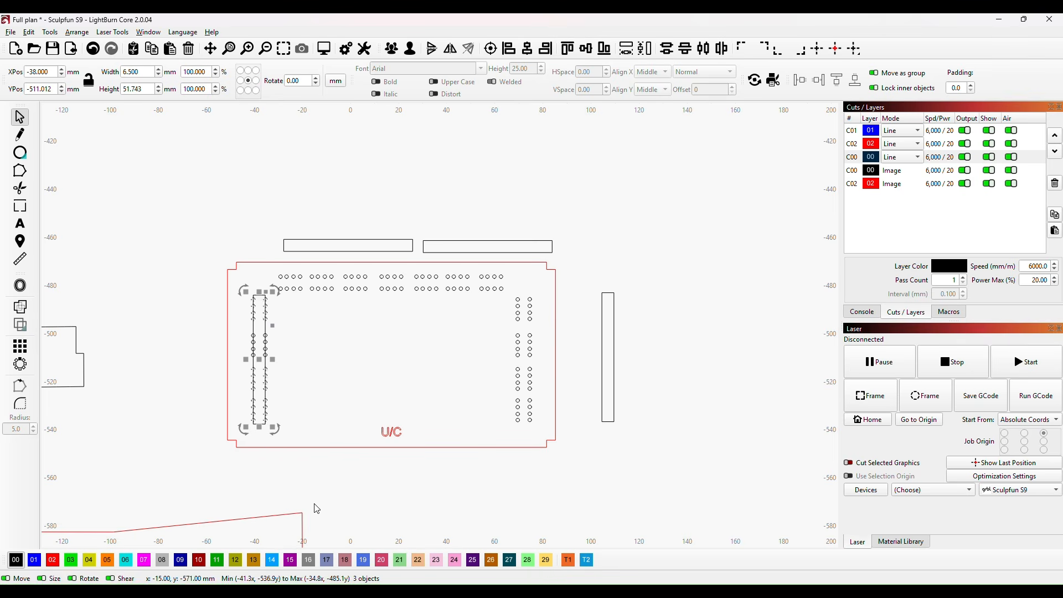
pyautogui.click(329, 376)
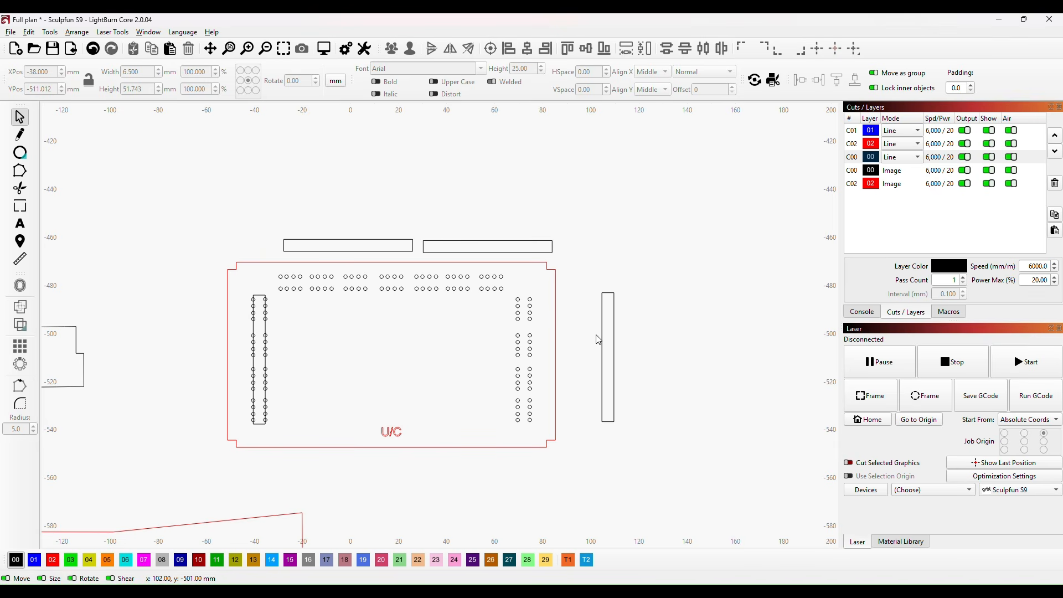
pyautogui.click(265, 329)
pyautogui.moveTo(255, 356); pyautogui.dragTo(184, 346)
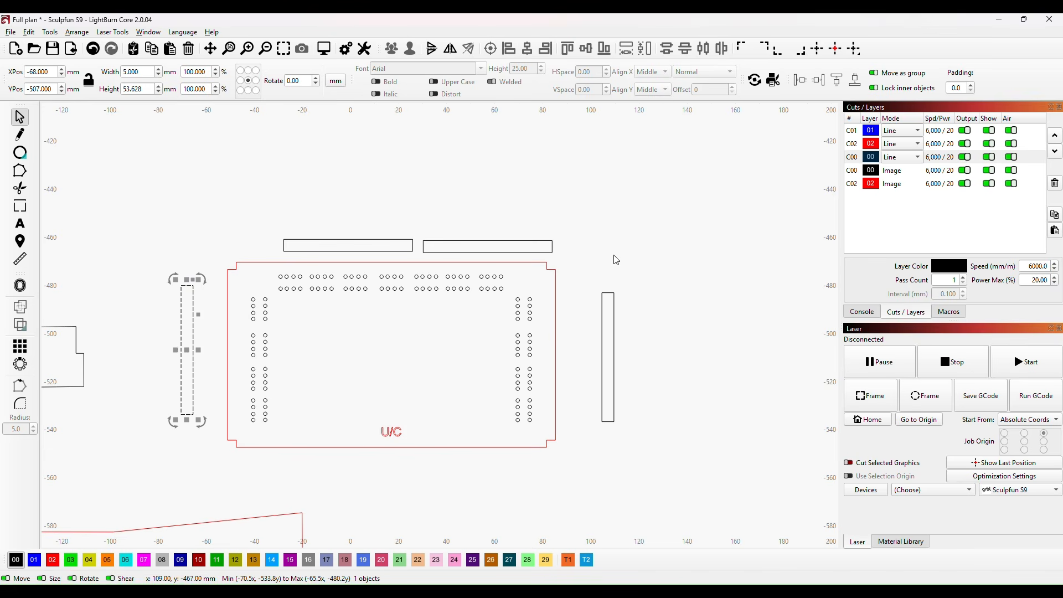
# - Delete the four leftover guide rectangles around the U/C plate
pyautogui.scroll(-1, 401, 360)
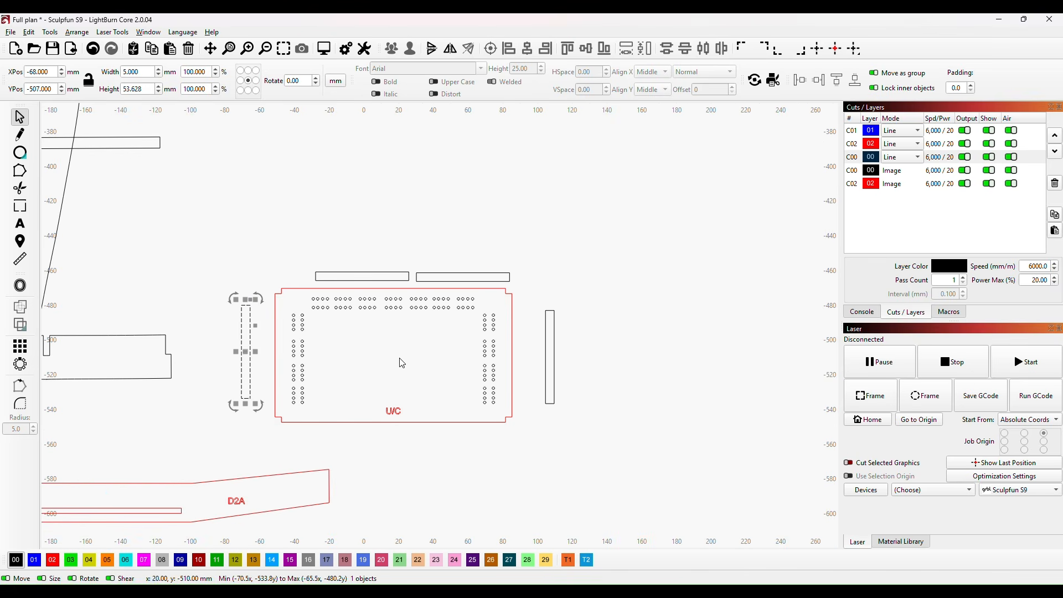
pyautogui.click(544, 357)
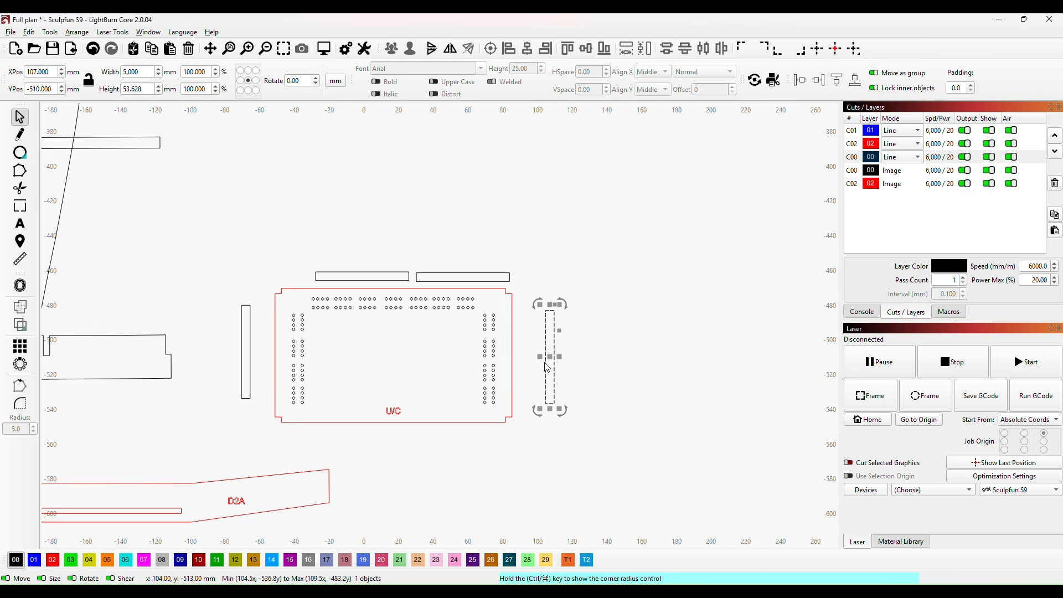
pyautogui.press('Delete')
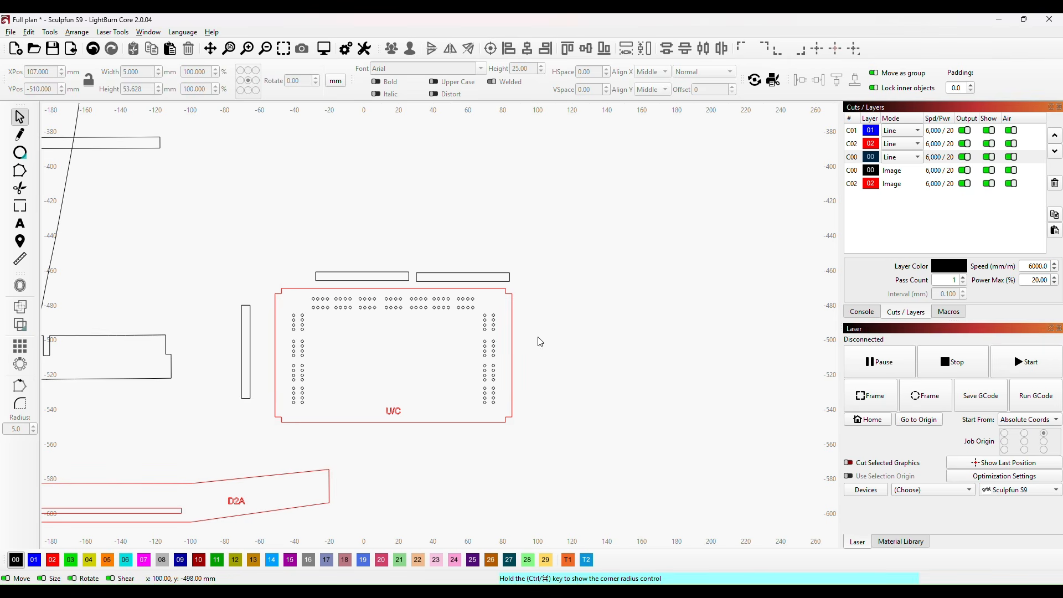
pyautogui.click(450, 273)
pyautogui.press('Delete')
pyautogui.click(371, 272)
pyautogui.press('Delete')
pyautogui.click(249, 336)
pyautogui.press('Delete')
# - Group the U/C plate outline with its label and all hole sets, and clear the selection
pyautogui.moveTo(215, 275); pyautogui.dragTo(564, 458)
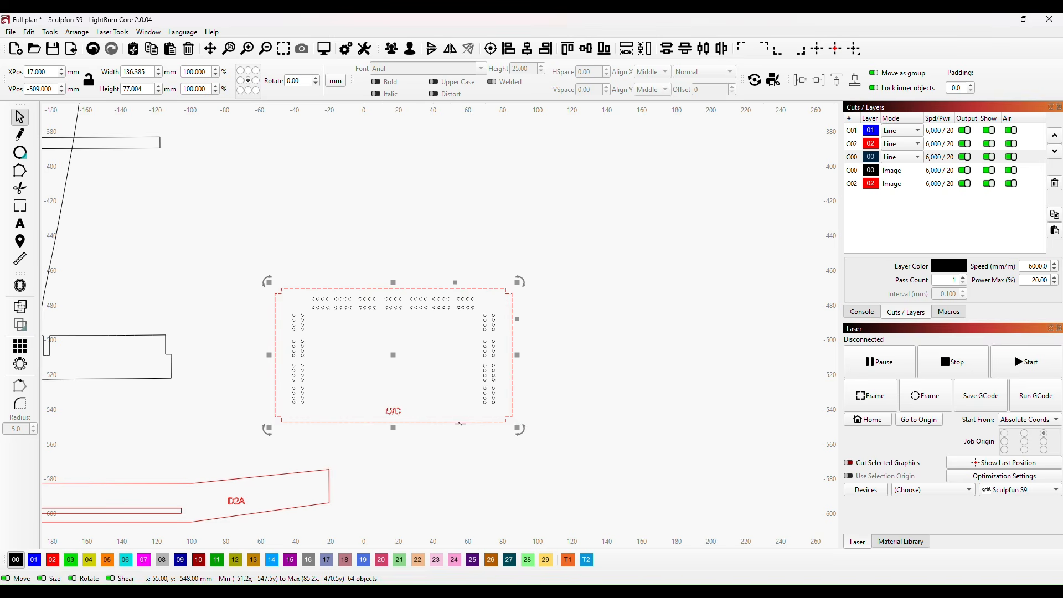
pyautogui.rightClick(460, 424)
pyautogui.click(505, 333)
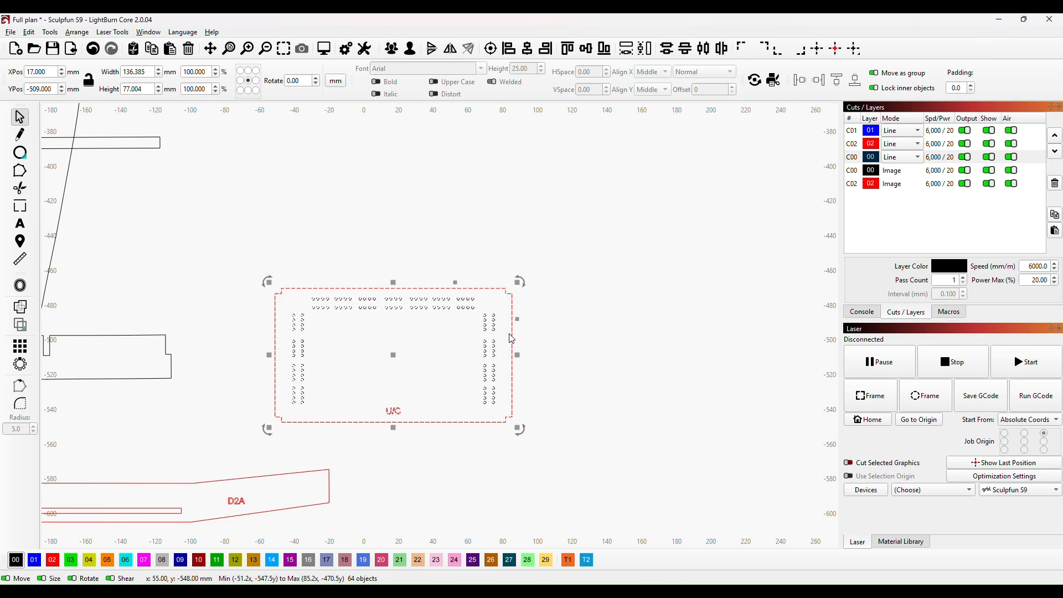
pyautogui.click(614, 360)
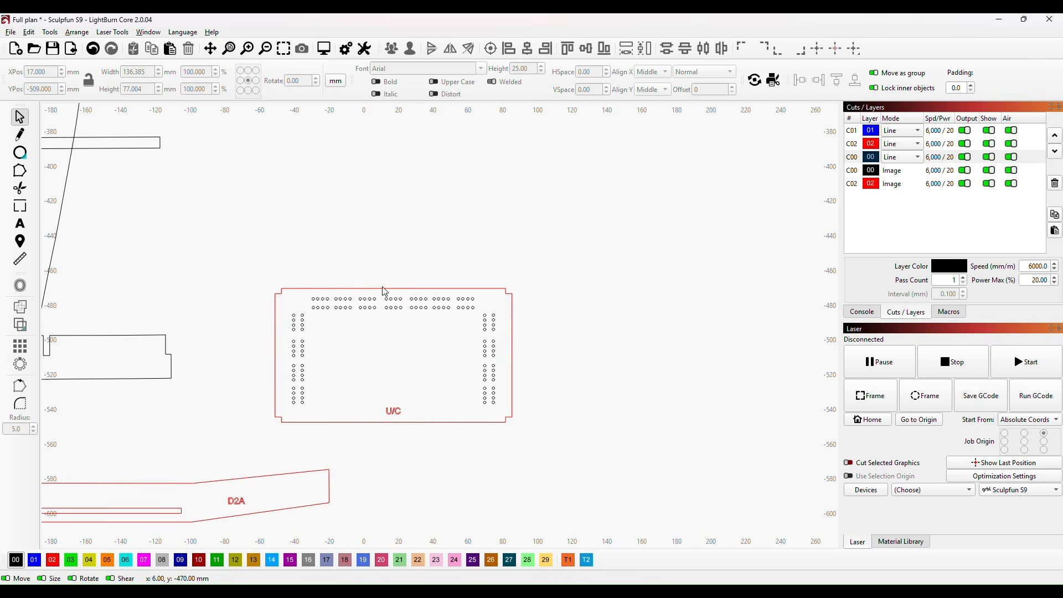
# - Assign the U/C plate outline and its label to the black layer 00 and clear the selection
pyautogui.scroll(-5, 444, 388)
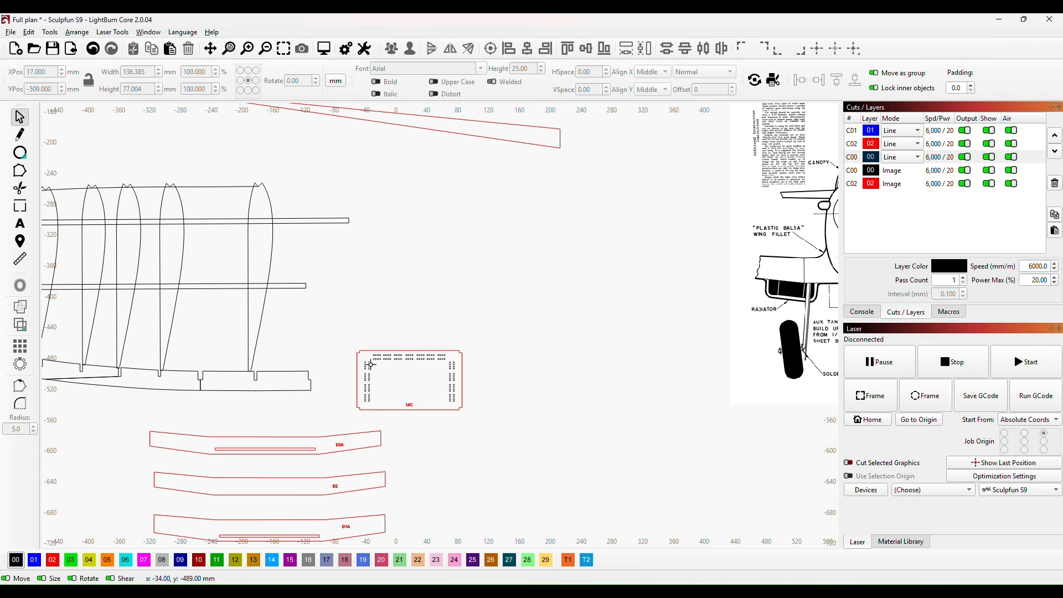
pyautogui.scroll(5, 424, 399)
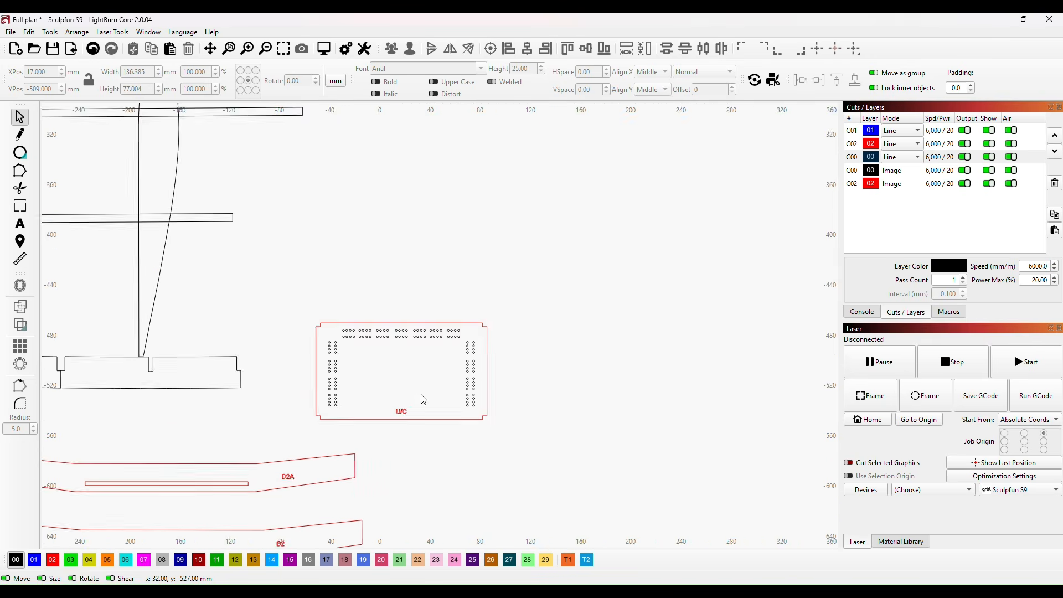
pyautogui.moveTo(459, 377); pyautogui.dragTo(567, 381)
pyautogui.click(478, 475)
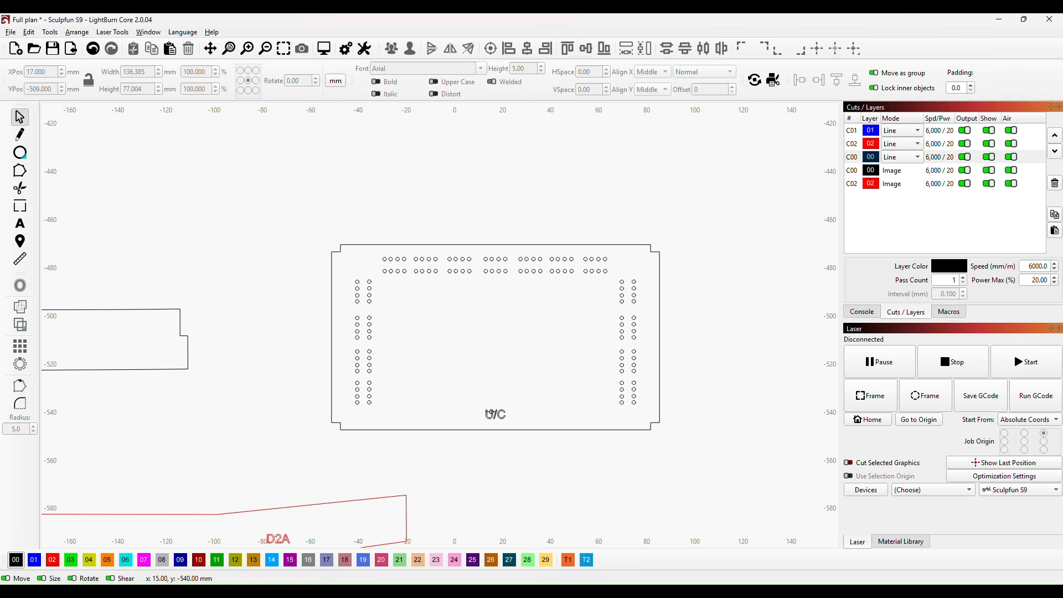
# - Assign the U/C label to the blue layer 01 and clear the selection
pyautogui.click(489, 414)
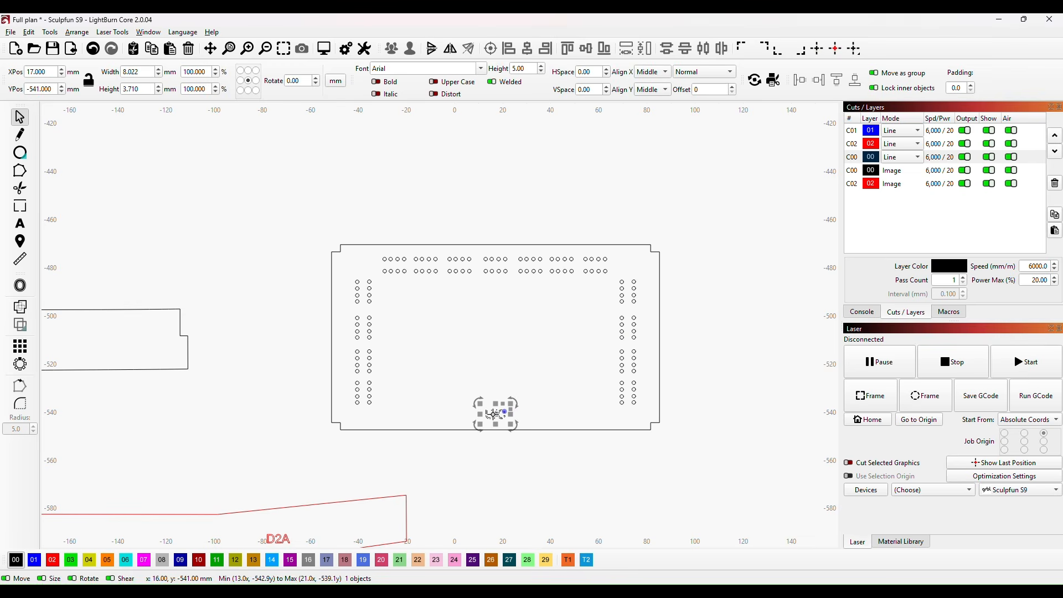
pyautogui.click(35, 562)
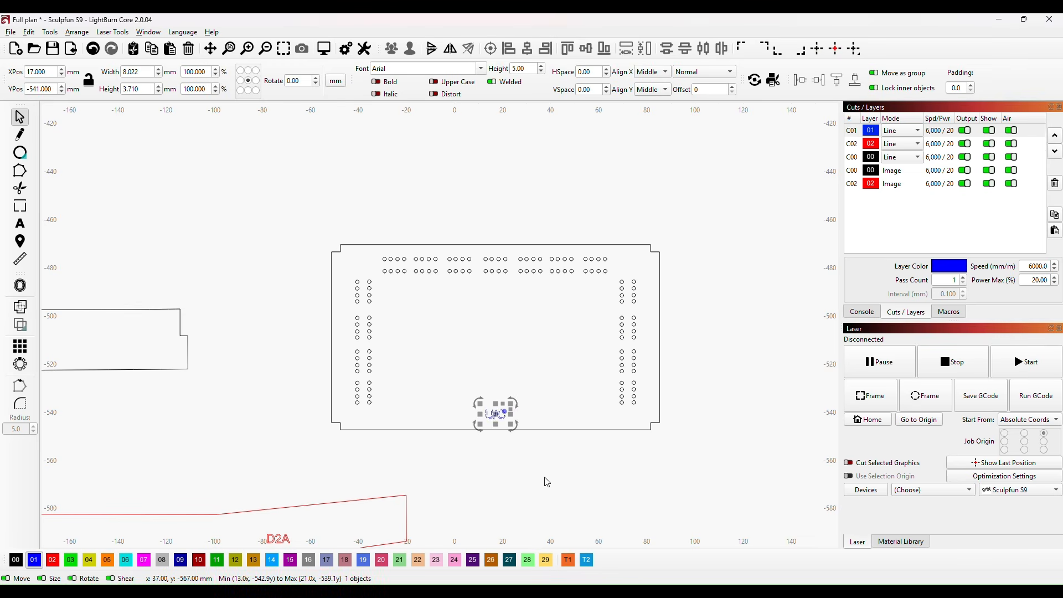
pyautogui.click(545, 449)
# - Group the U/C plate outline with its label and all its holes, and clear the selection
pyautogui.moveTo(292, 209); pyautogui.dragTo(715, 467)
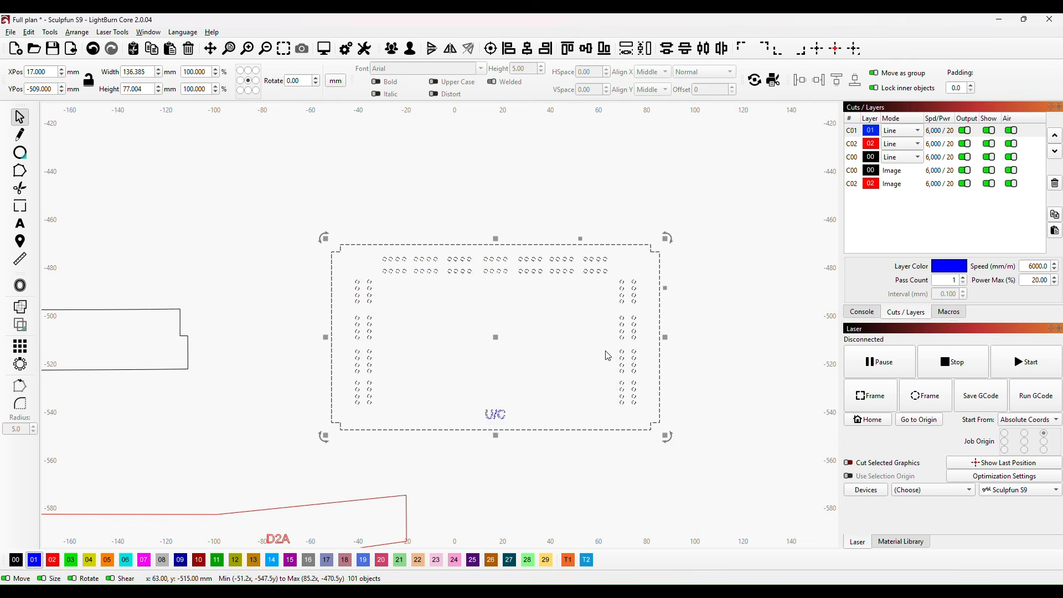
pyautogui.rightClick(464, 431)
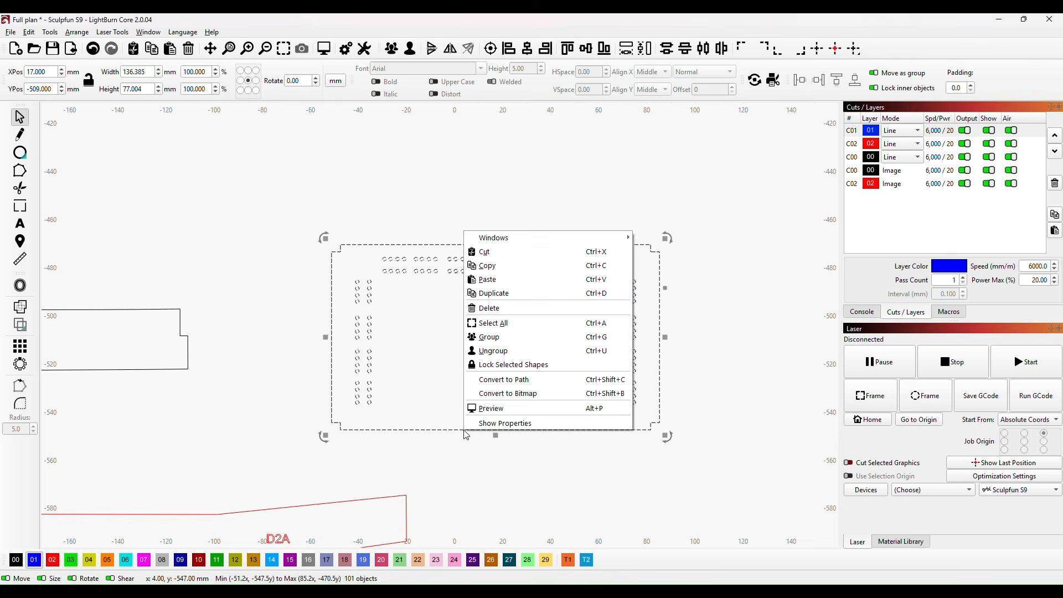
pyautogui.click(513, 336)
pyautogui.click(743, 332)
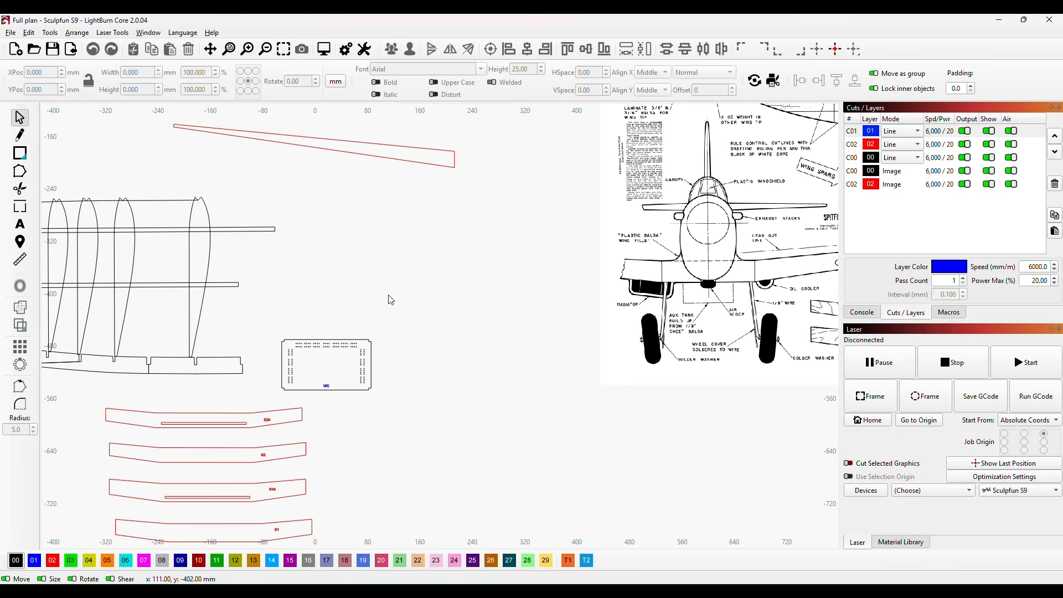
# - Look over the full plan, from the U/C plate and wing joiners to the tail parts and fuselage formers
pyautogui.scroll(-4, 425, 277)
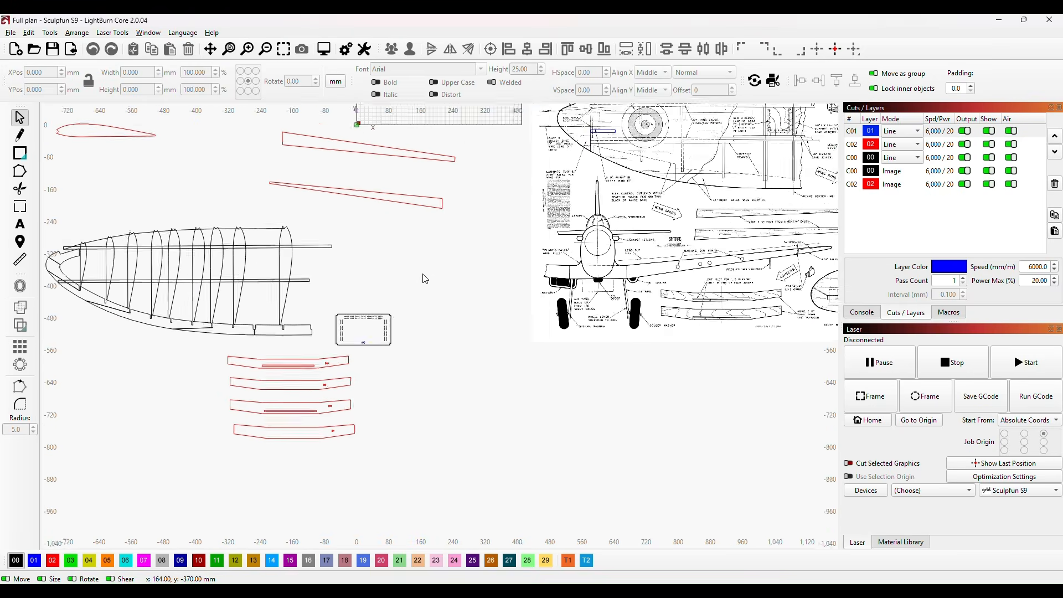
pyautogui.moveTo(430, 267); pyautogui.dragTo(377, 465)
pyautogui.scroll(-1, 360, 192)
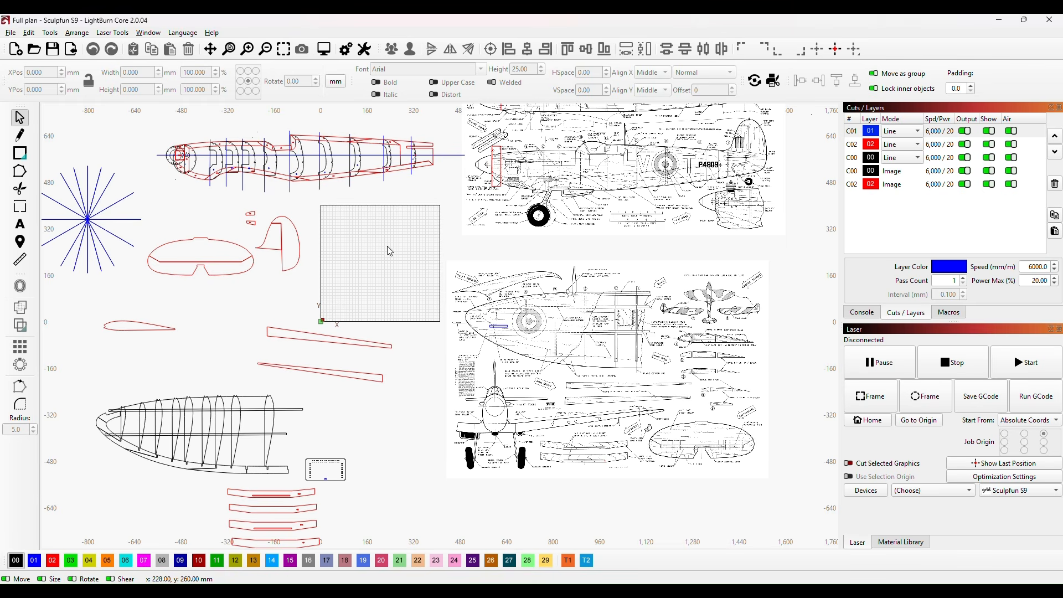
pyautogui.moveTo(385, 251); pyautogui.dragTo(286, 365)
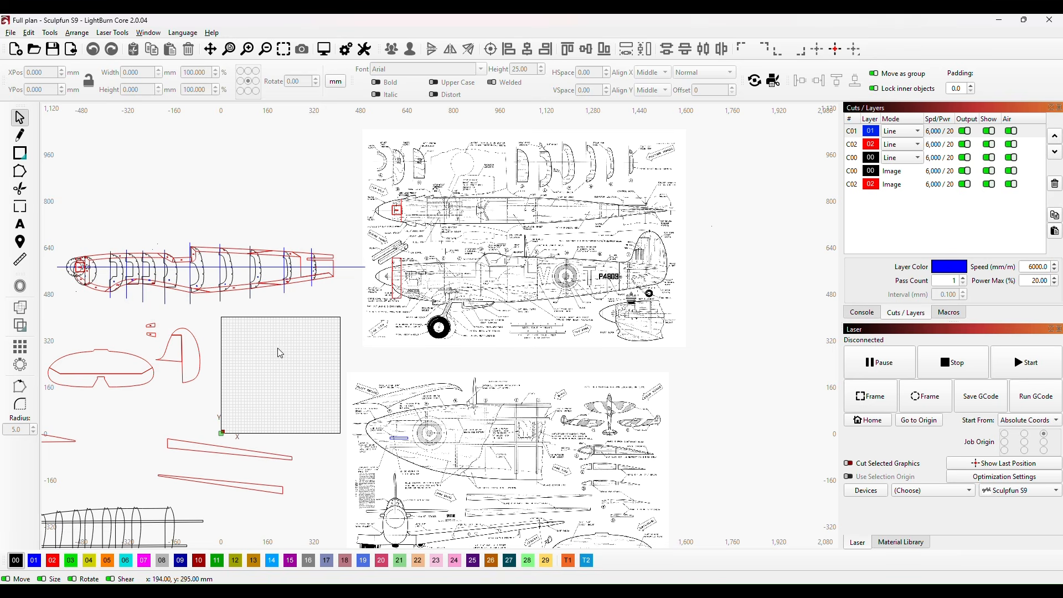
pyautogui.scroll(1, 235, 351)
pyautogui.moveTo(249, 336); pyautogui.dragTo(382, 363)
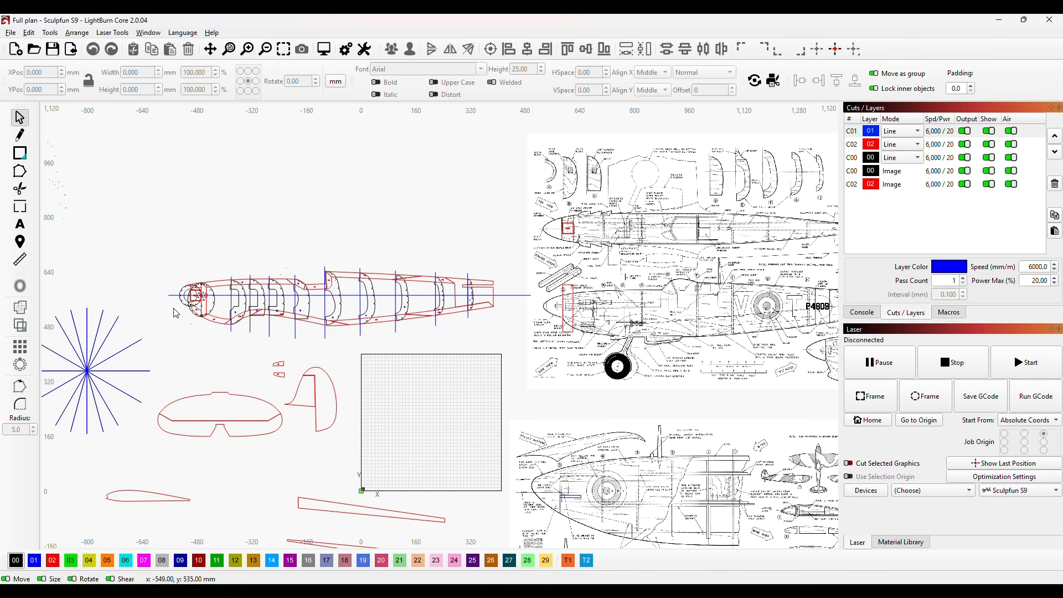
pyautogui.scroll(1, 412, 323)
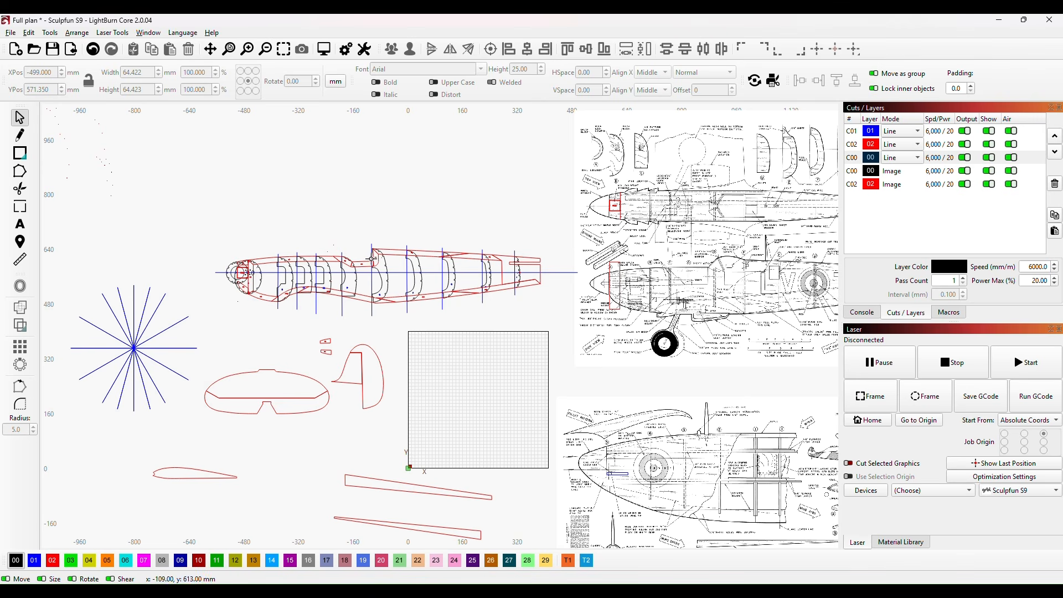
pyautogui.scroll(2, 415, 299)
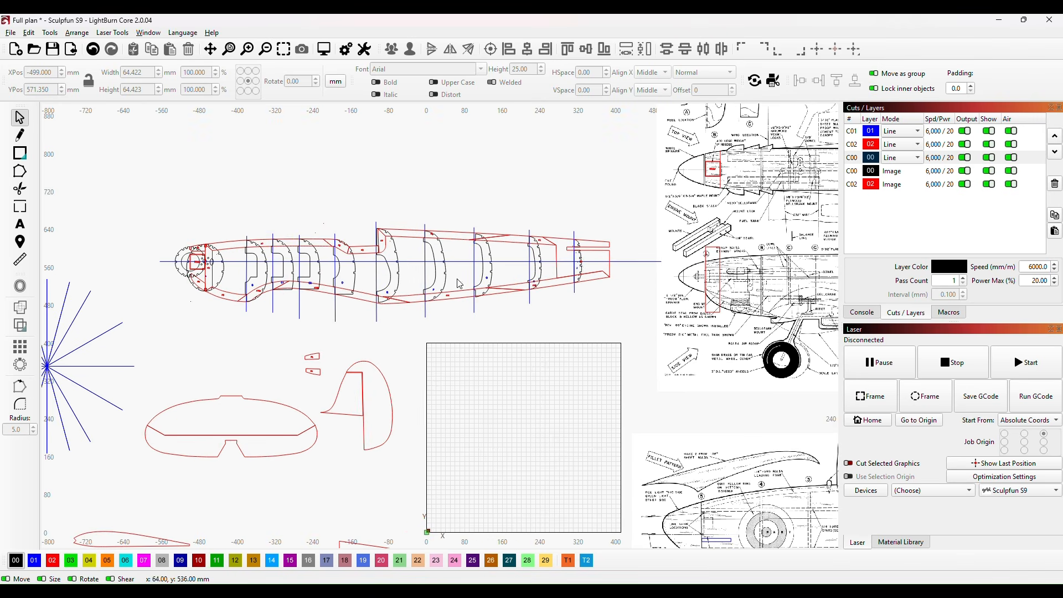
# - Move the rearmost fuselage former onto the laser bed at X 143, Y 180 mm and inspect it up close
pyautogui.click(582, 269)
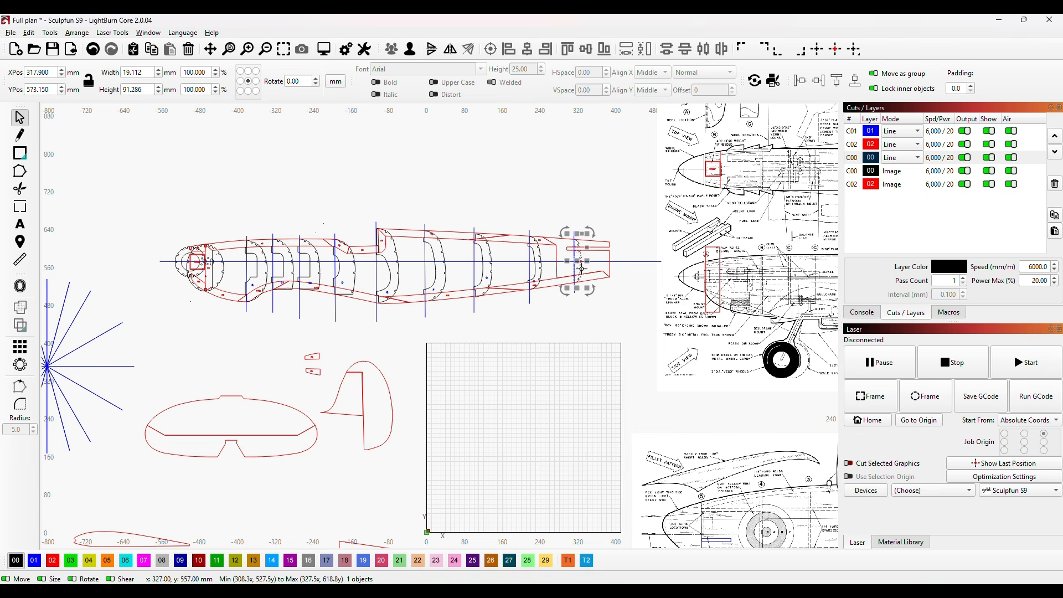
pyautogui.moveTo(576, 263); pyautogui.dragTo(494, 456)
pyautogui.scroll(4, 508, 451)
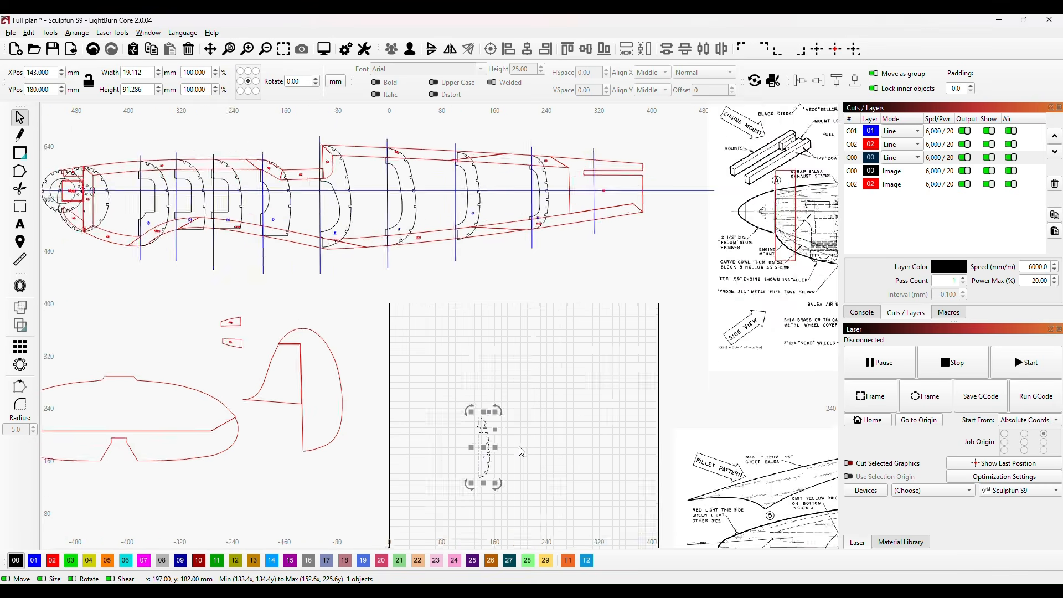
pyautogui.click(508, 452)
pyautogui.scroll(5, 508, 452)
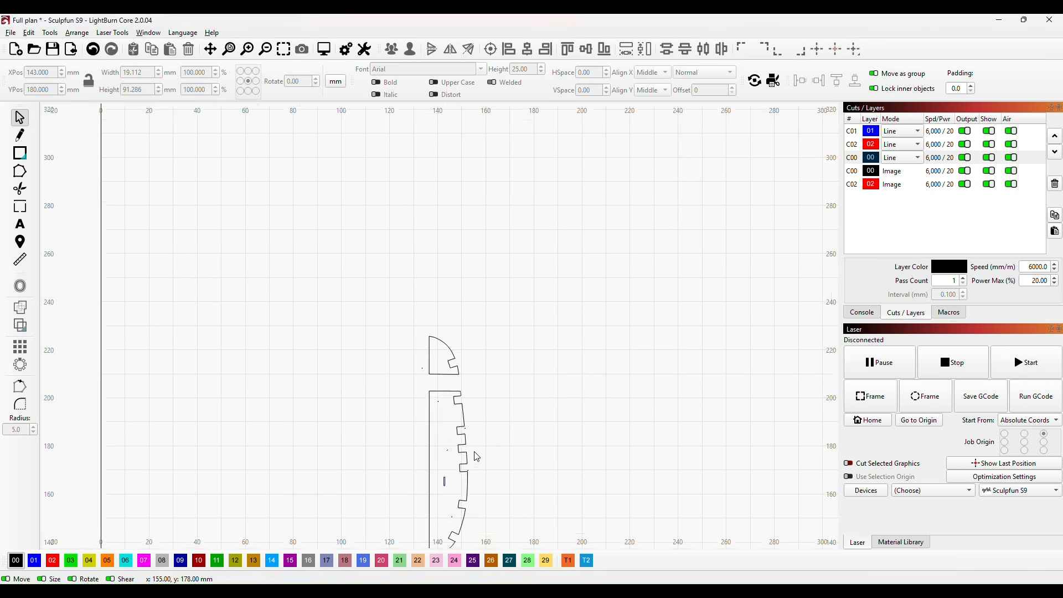
pyautogui.scroll(-2, 450, 472)
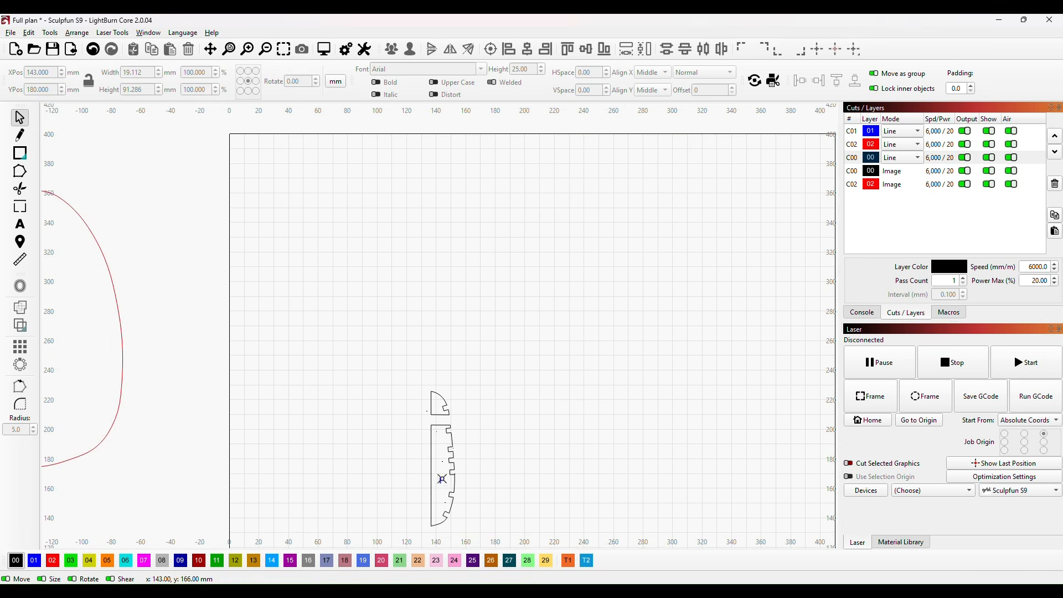
pyautogui.scroll(-5, 473, 491)
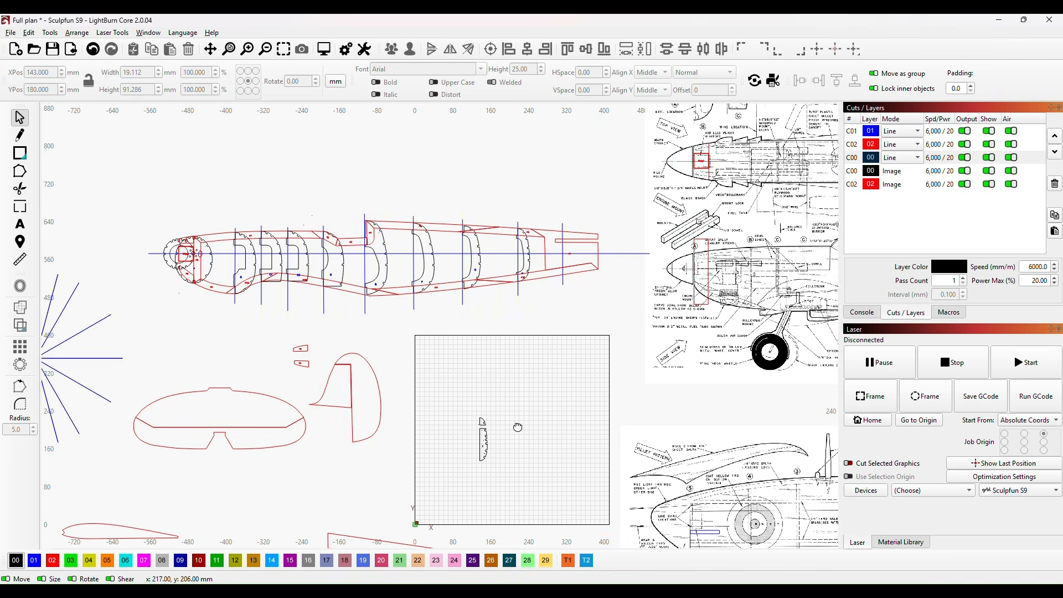
# - Rotate the rearmost former to lie roughly horizontal and place it by the bed's origin at X 47, Y 18 mm
pyautogui.click(462, 424)
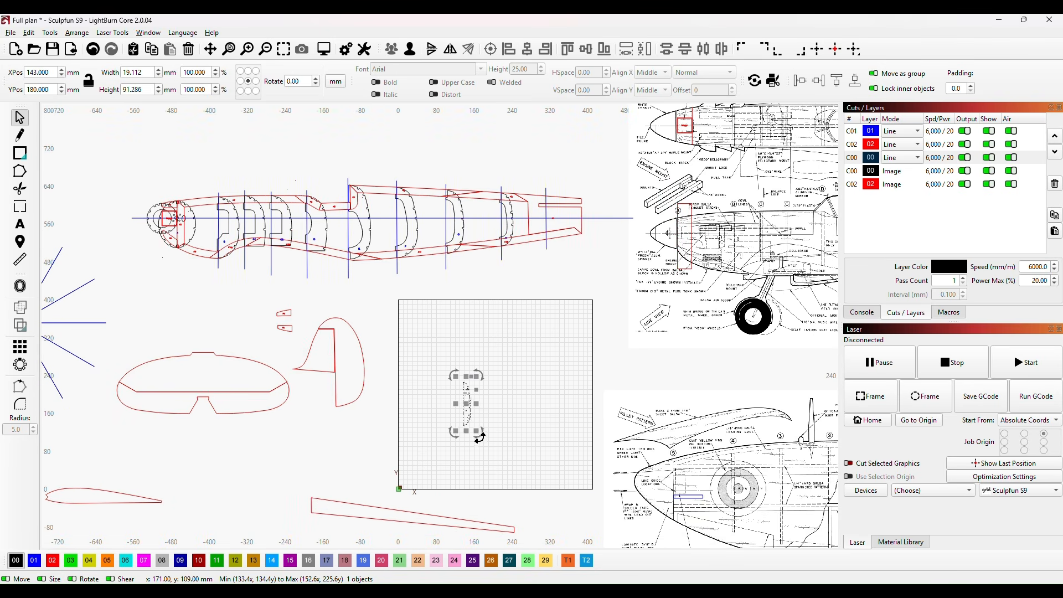
pyautogui.moveTo(480, 436); pyautogui.dragTo(404, 493)
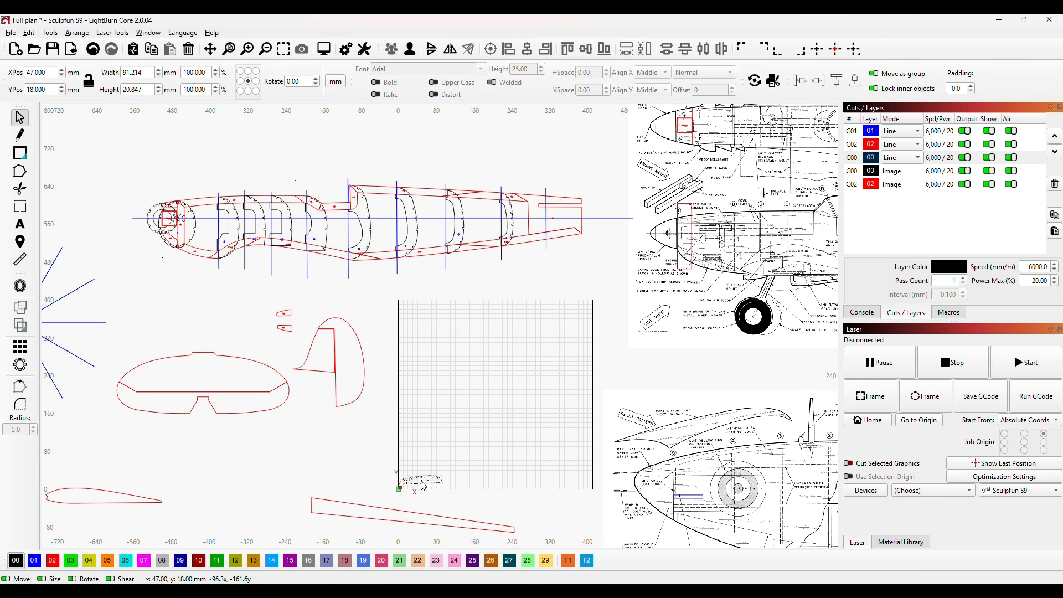
pyautogui.scroll(3, 428, 437)
pyautogui.moveTo(449, 463); pyautogui.dragTo(515, 391)
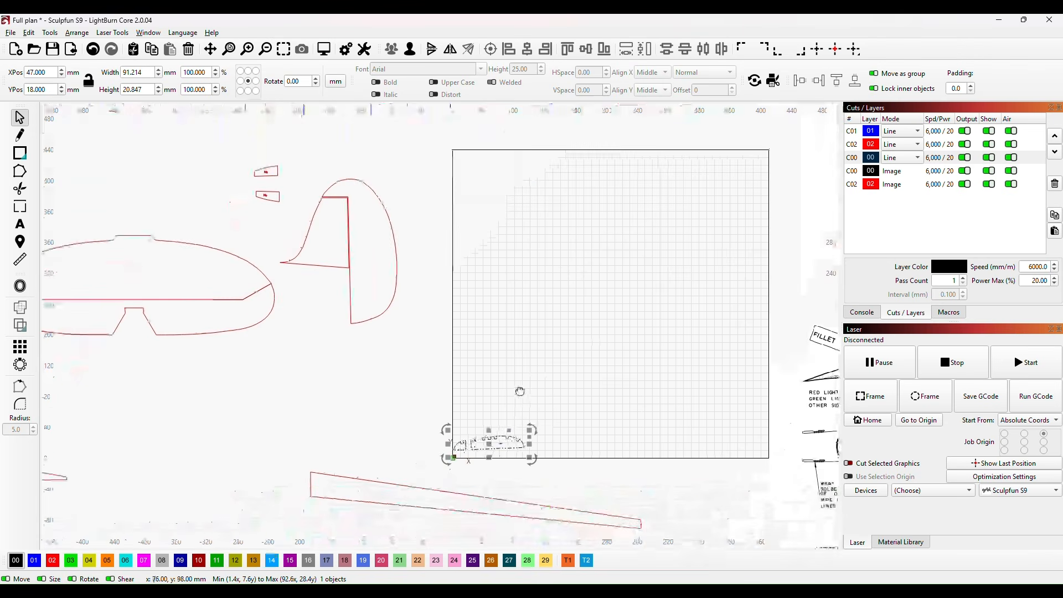
pyautogui.scroll(3, 268, 349)
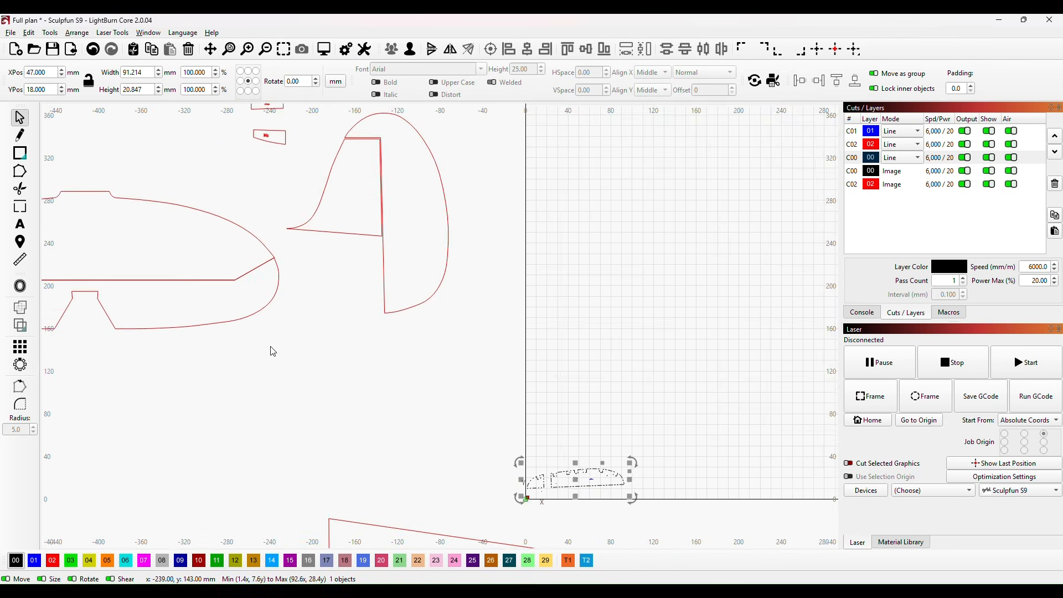
pyautogui.scroll(-3, 659, 391)
pyautogui.moveTo(689, 384); pyautogui.dragTo(173, 285)
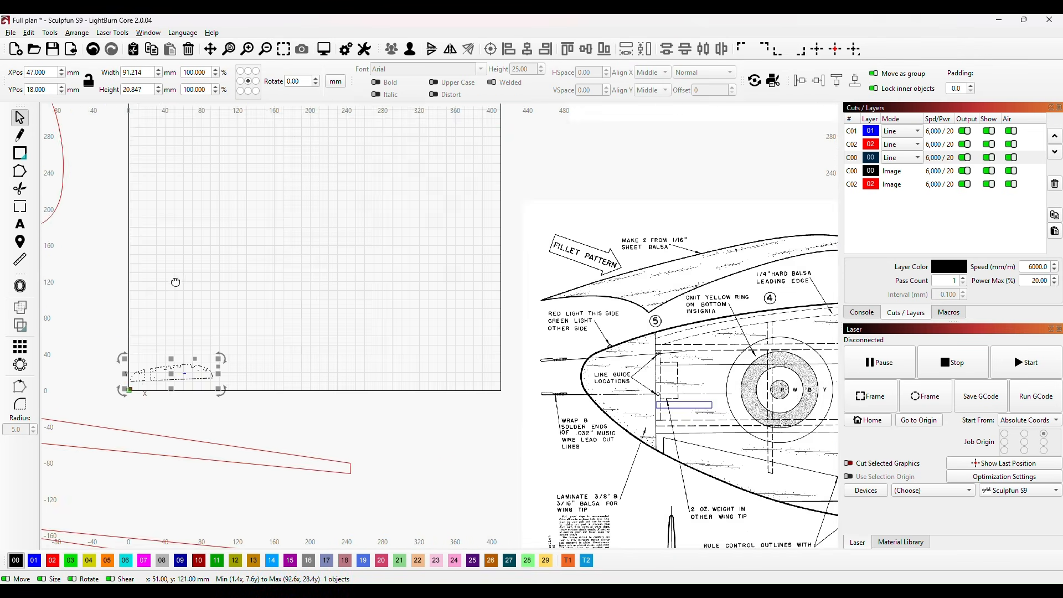
# - Align the former's straight edge exactly horizontal in node editing mode, and return to selection mode
pyautogui.click(20, 173)
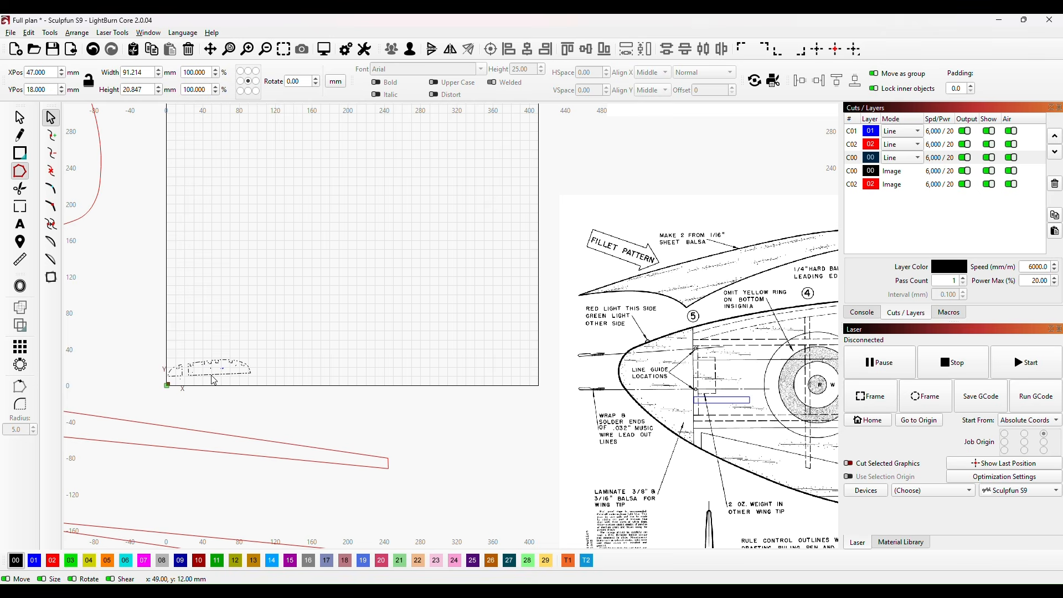
pyautogui.press('a')
pyautogui.scroll(5, 173, 388)
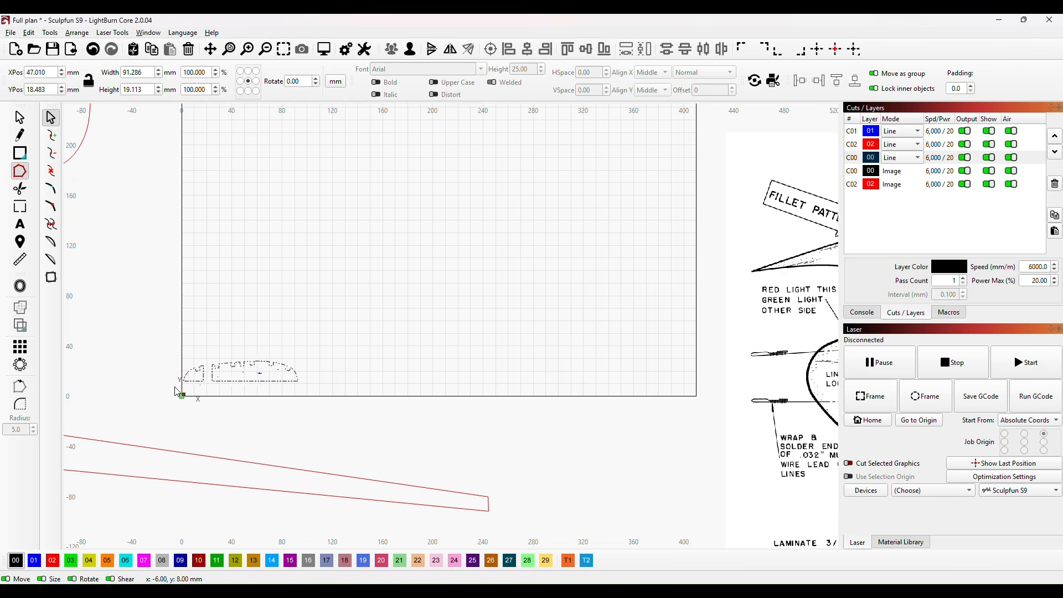
pyautogui.scroll(4, 221, 394)
pyautogui.press('Escape')
# - Position the former just above the bed's lower edge at X 47, Y 10 mm and clear the selection
pyautogui.moveTo(367, 319); pyautogui.dragTo(368, 370)
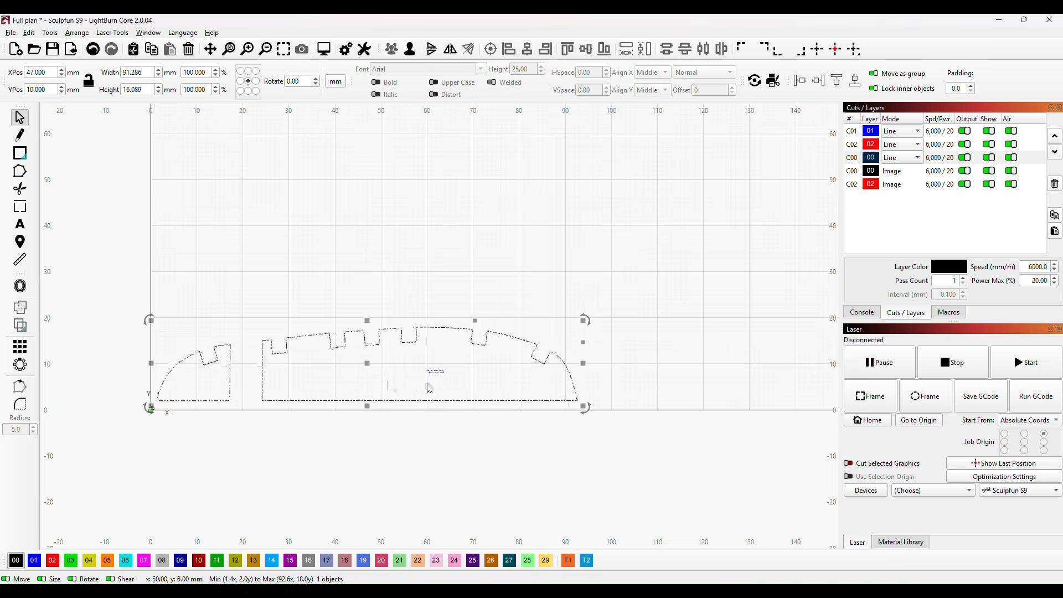
pyautogui.press('Down')
pyautogui.press('Down')
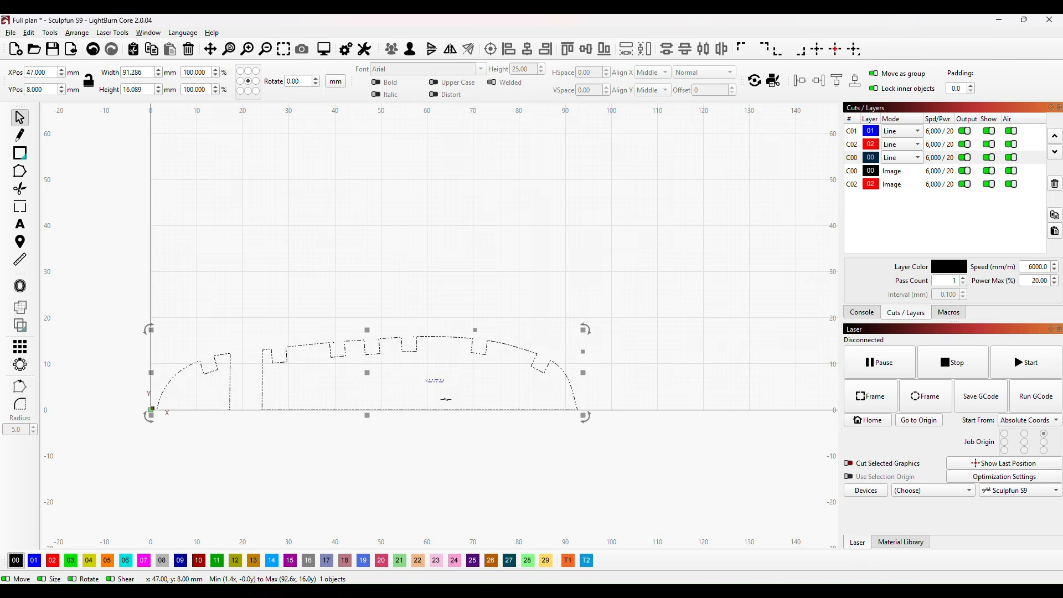
pyautogui.press('Up')
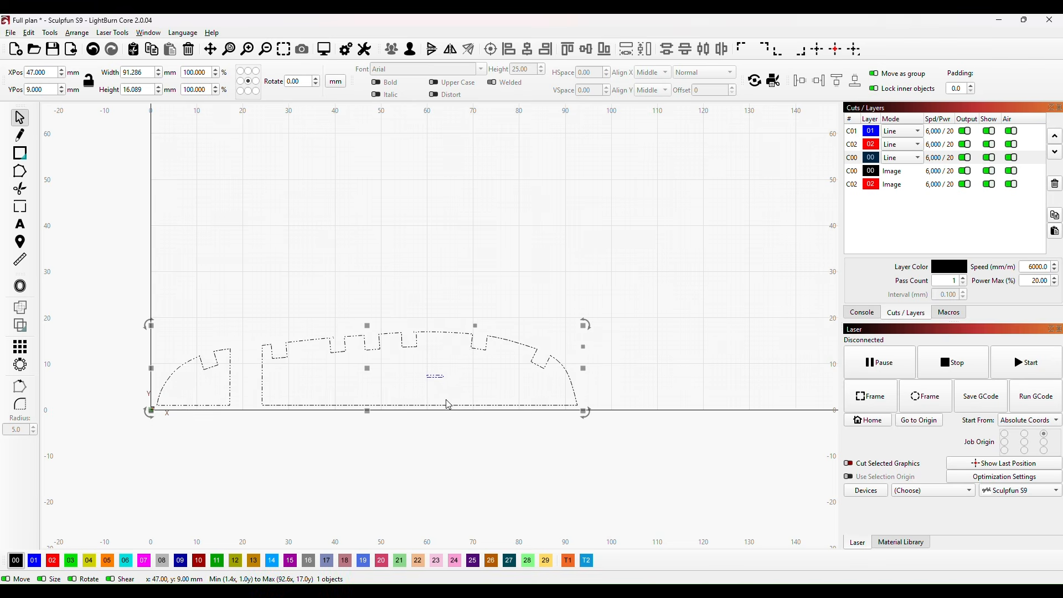
pyautogui.press('Up')
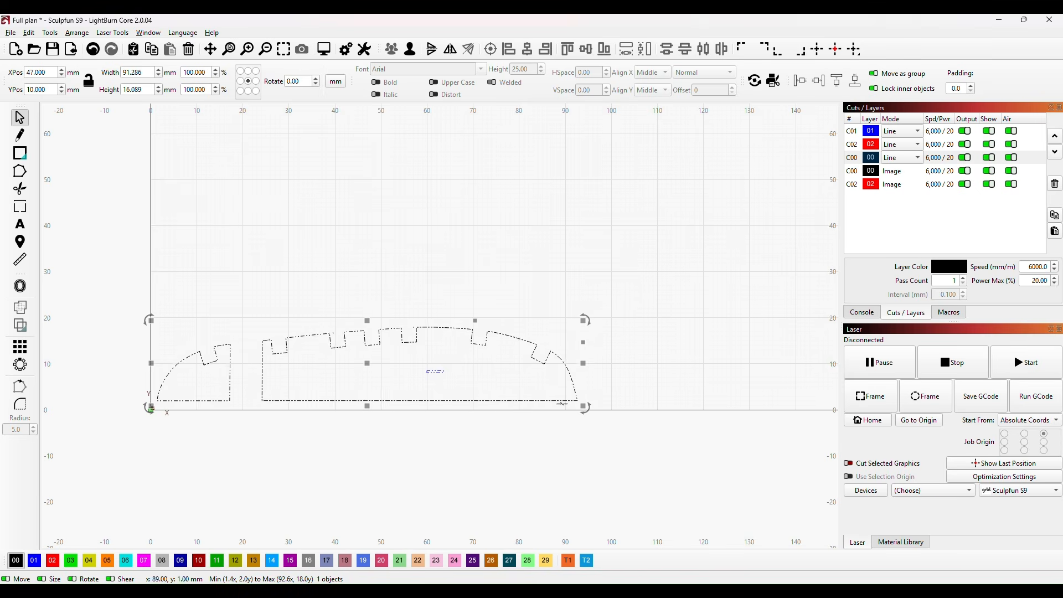
pyautogui.click(591, 434)
pyautogui.scroll(-3, 573, 285)
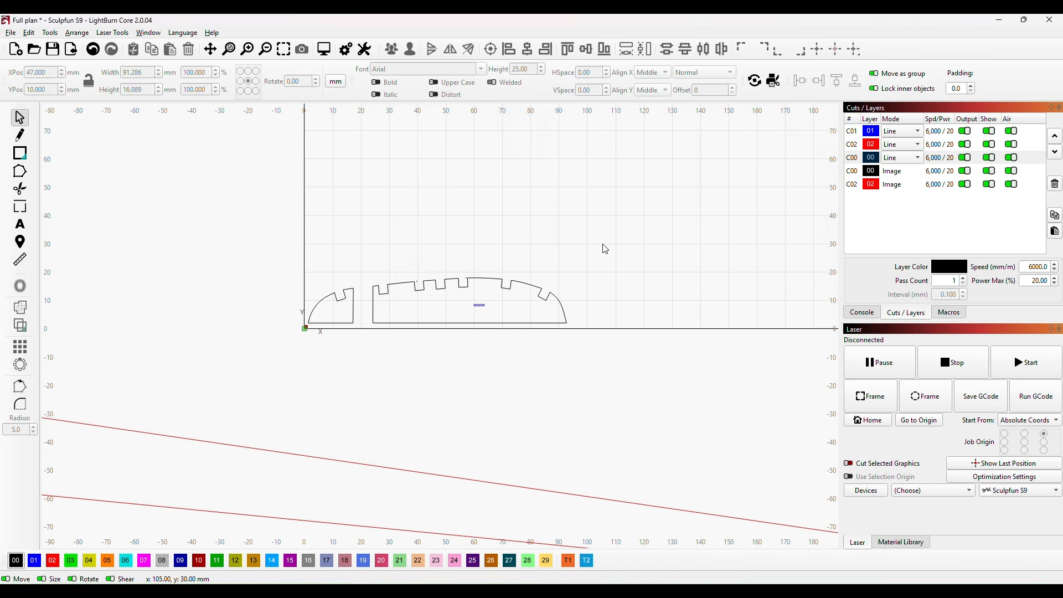
pyautogui.scroll(1, 606, 249)
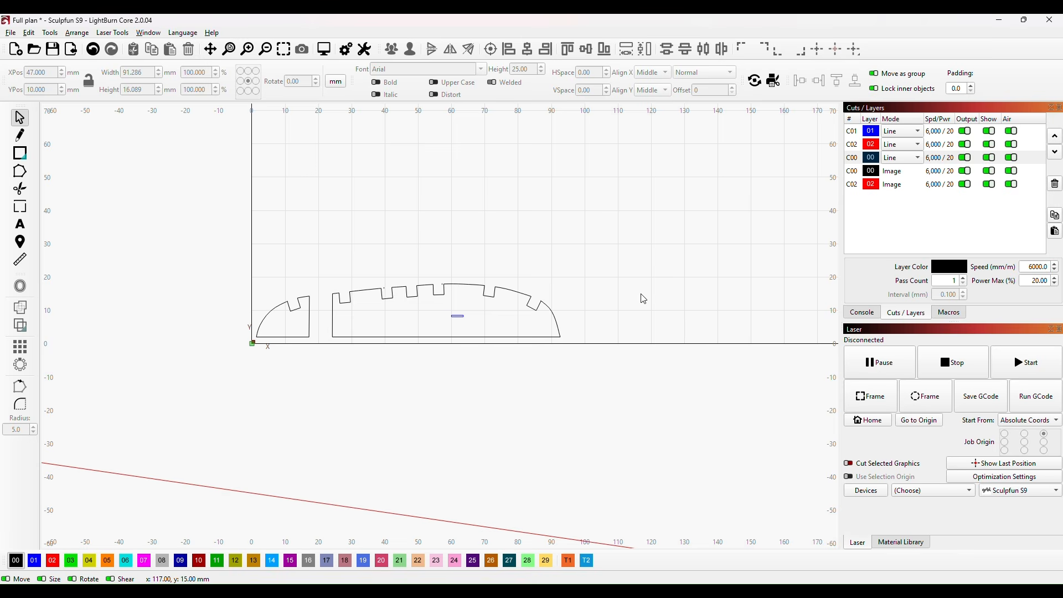
pyautogui.moveTo(644, 297); pyautogui.dragTo(524, 356)
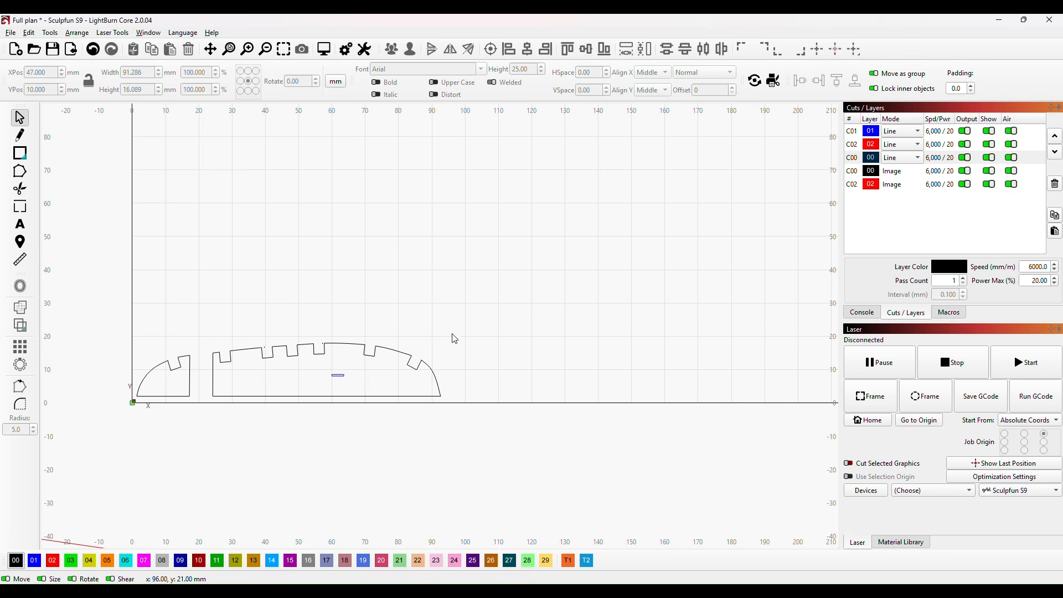
# - Move the former next to the tail onto the laser bed and rotate it to lie roughly horizontal
pyautogui.scroll(-2, 473, 313)
pyautogui.scroll(-5, 468, 312)
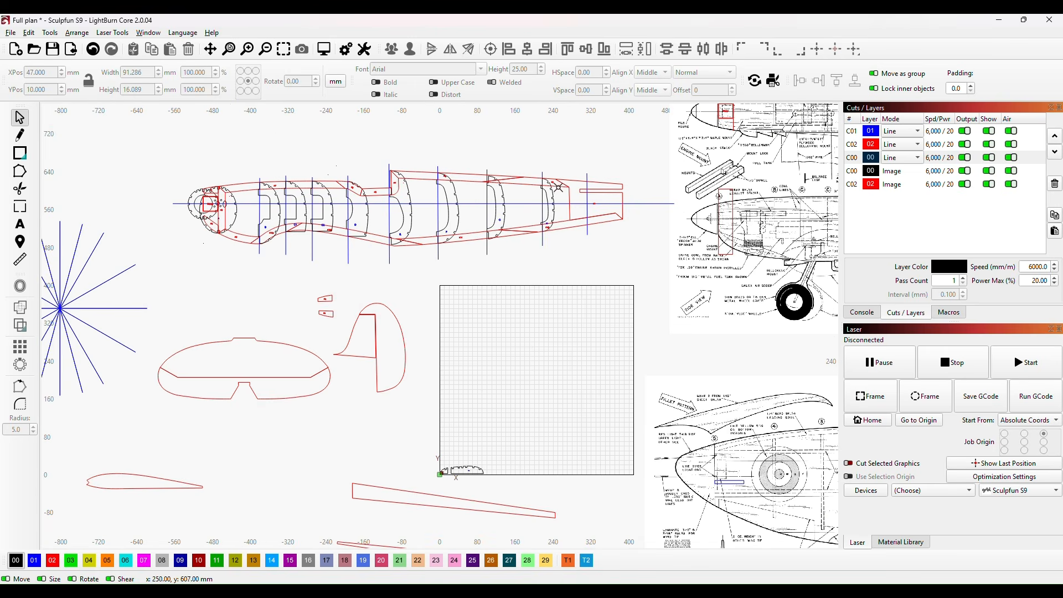
pyautogui.moveTo(555, 211); pyautogui.dragTo(515, 383)
pyautogui.scroll(5, 545, 399)
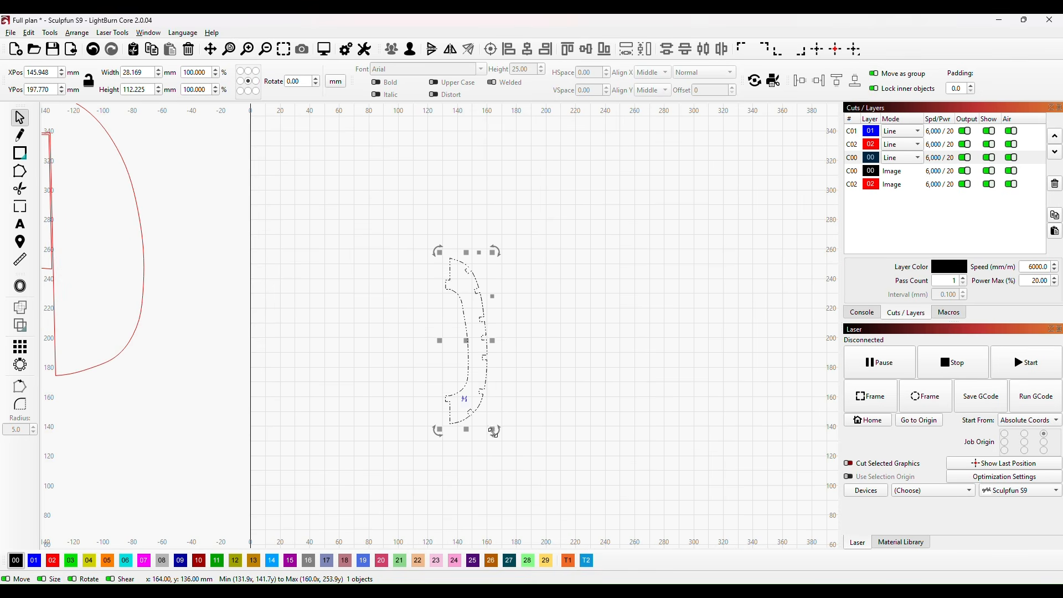
pyautogui.moveTo(499, 431); pyautogui.dragTo(547, 320)
pyautogui.click(480, 408)
# - Place the second former beside the first along the bed's lower edge at X 157, Y 17 mm
pyautogui.scroll(-5, 480, 409)
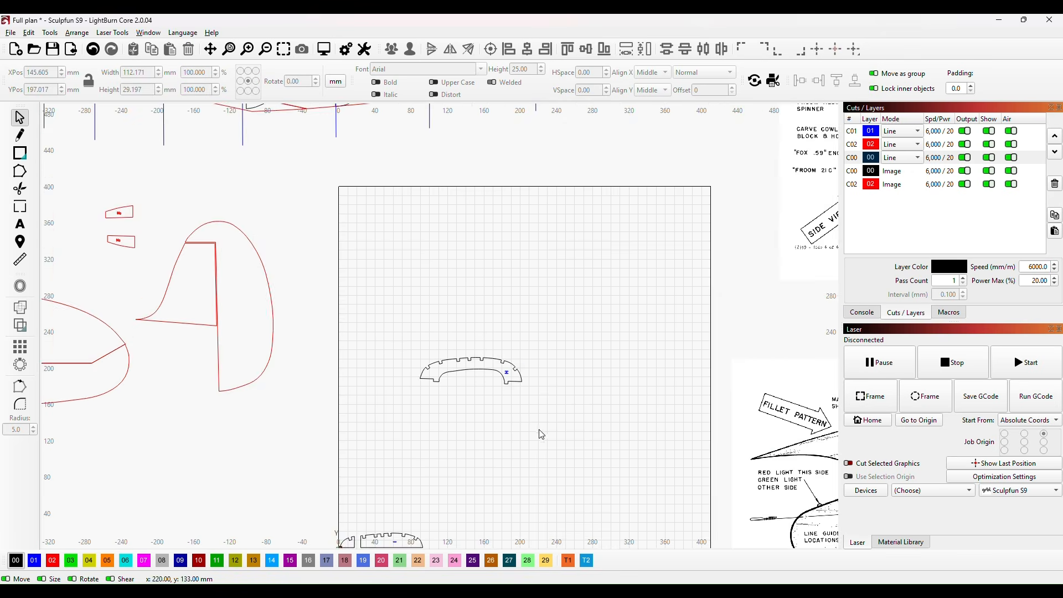
pyautogui.moveTo(545, 437); pyautogui.dragTo(480, 317)
pyautogui.moveTo(432, 284); pyautogui.dragTo(437, 378)
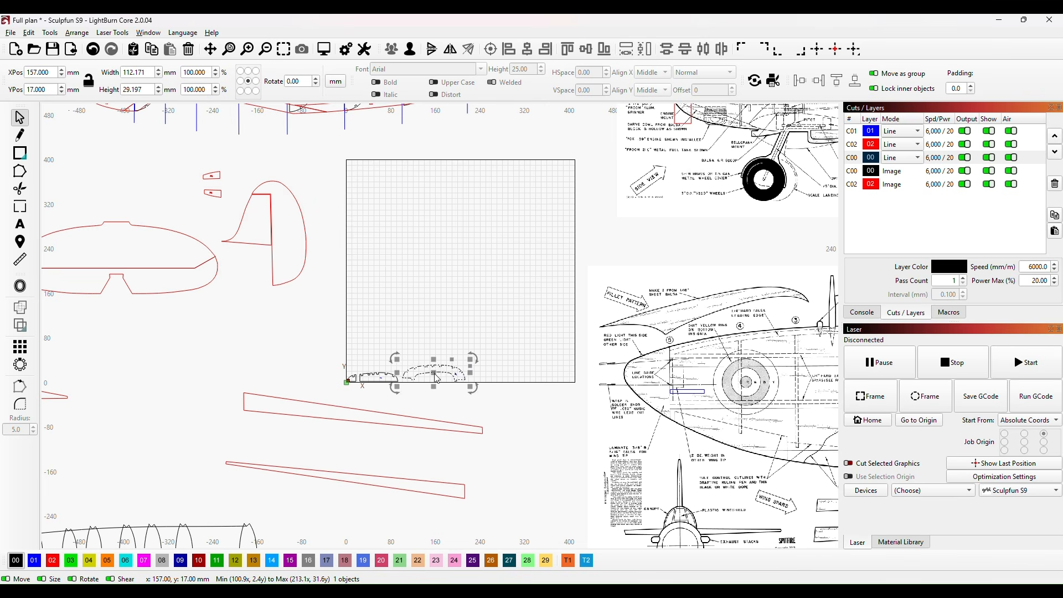
pyautogui.click(545, 354)
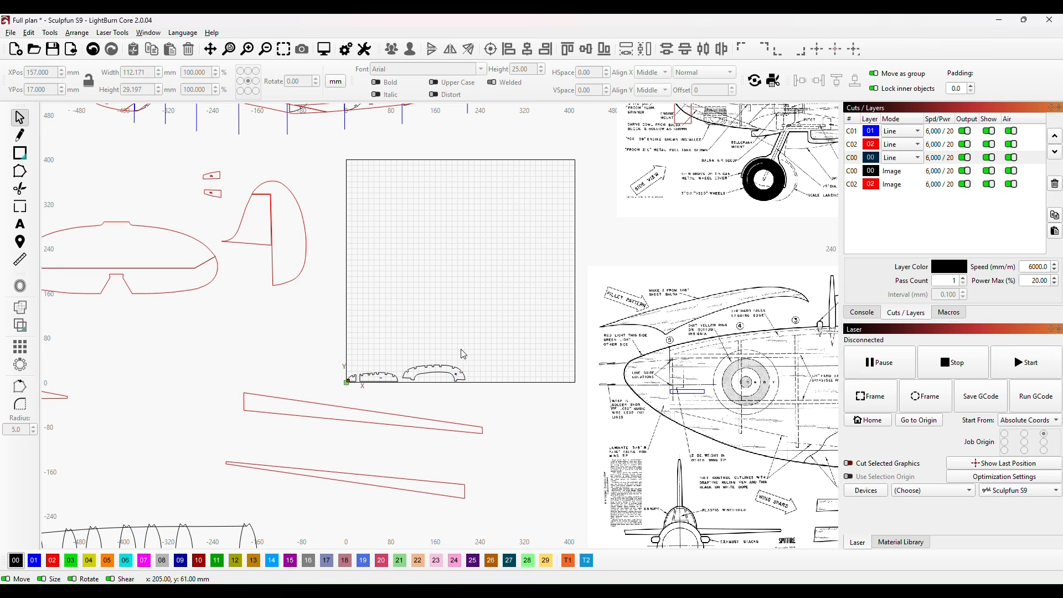
# - Place the next fuselage former beside the second along the bed's lower edge at about X 288, Y 27 mm
pyautogui.scroll(4, 452, 353)
pyautogui.scroll(-6, 476, 294)
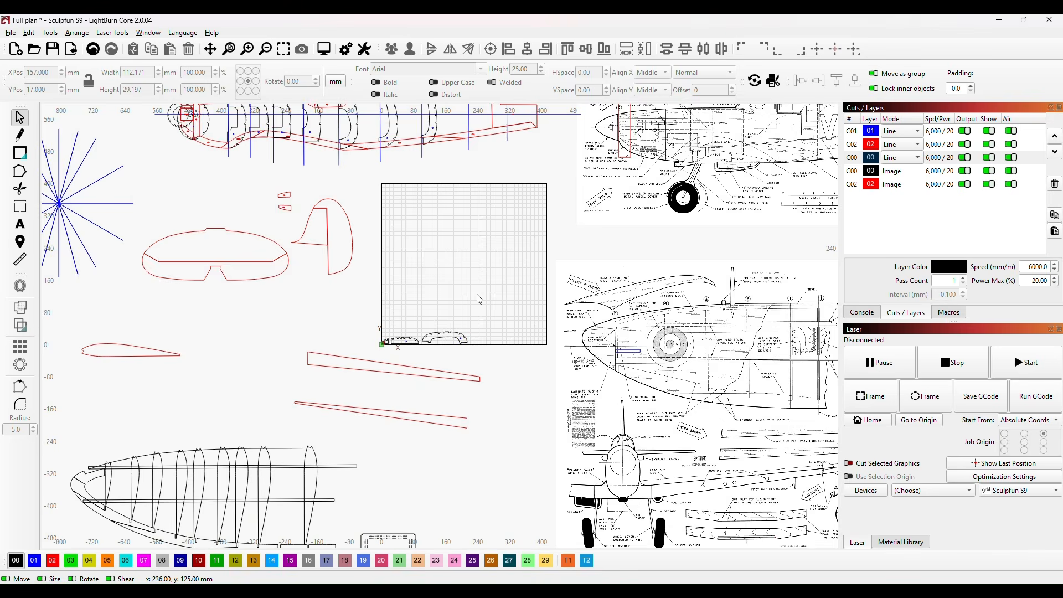
pyautogui.moveTo(441, 239); pyautogui.dragTo(441, 268)
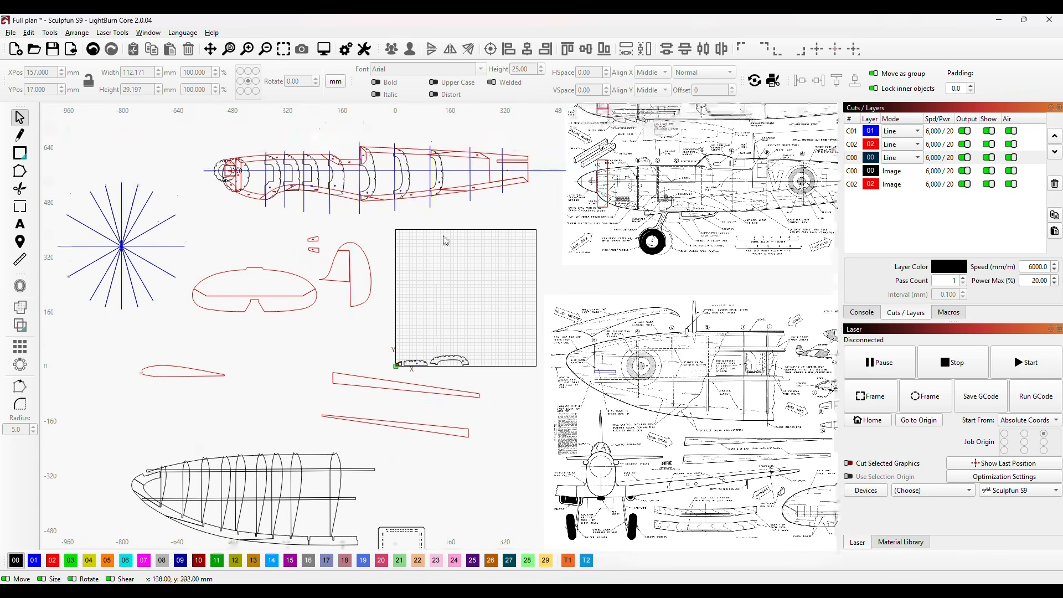
pyautogui.click(442, 182)
pyautogui.moveTo(442, 184); pyautogui.dragTo(493, 353)
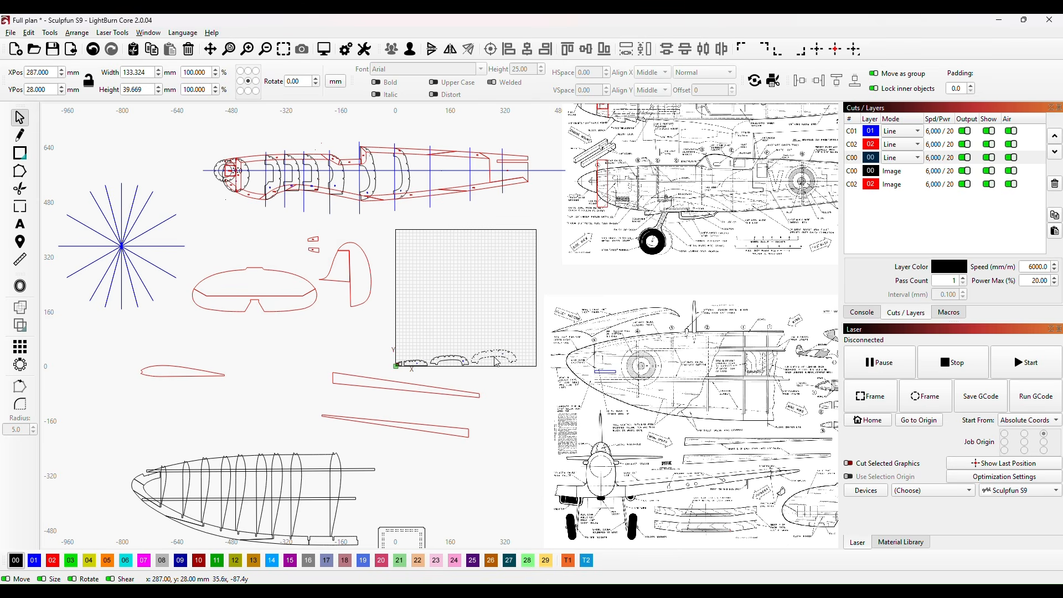
pyautogui.moveTo(521, 371); pyautogui.dragTo(519, 370)
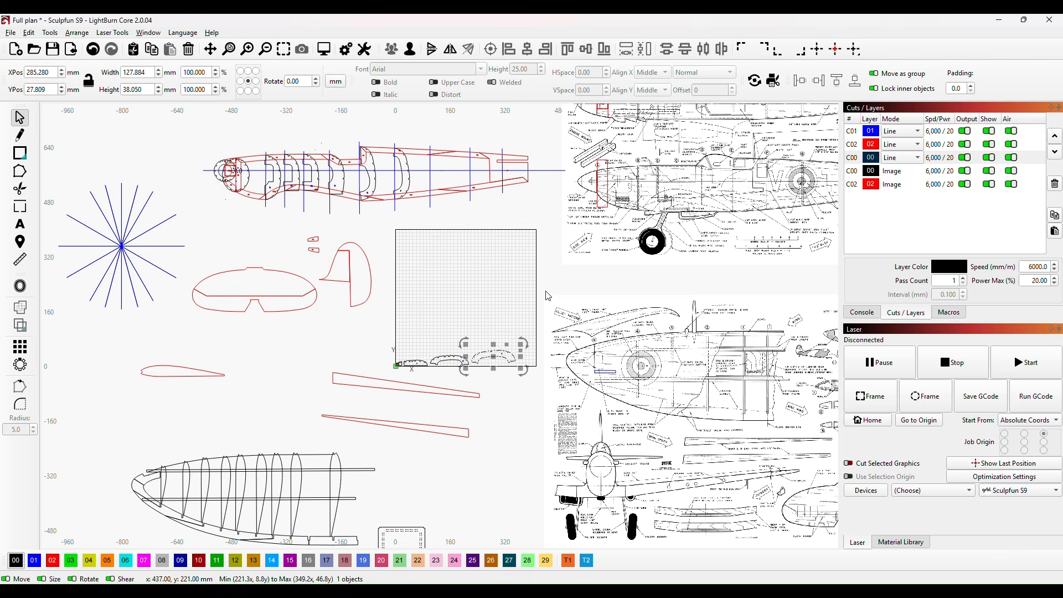
pyautogui.hotkey('ctrl', 'z')
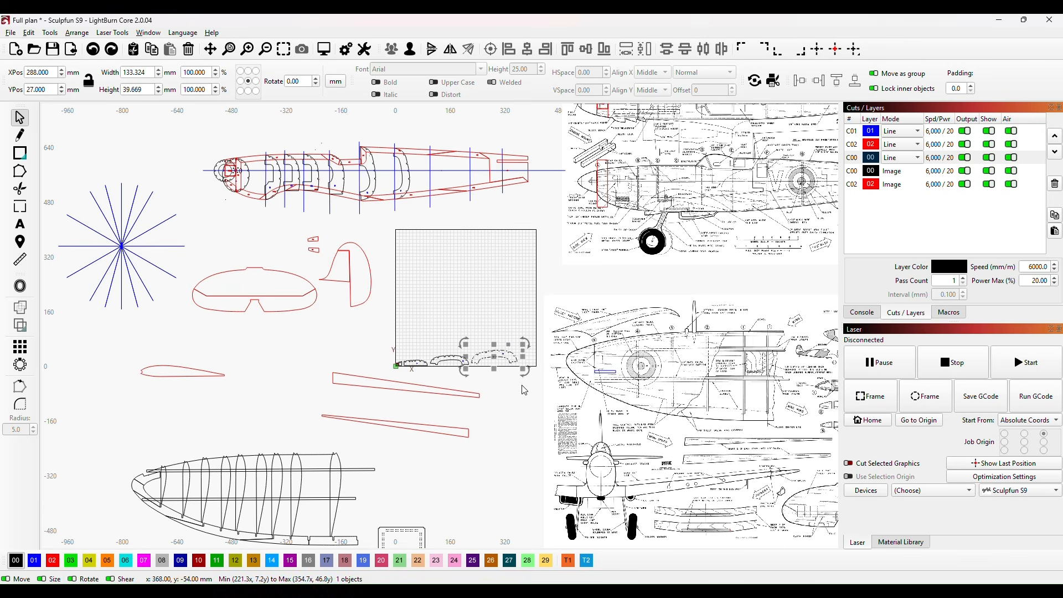
pyautogui.moveTo(526, 373); pyautogui.dragTo(494, 362)
pyautogui.click(558, 307)
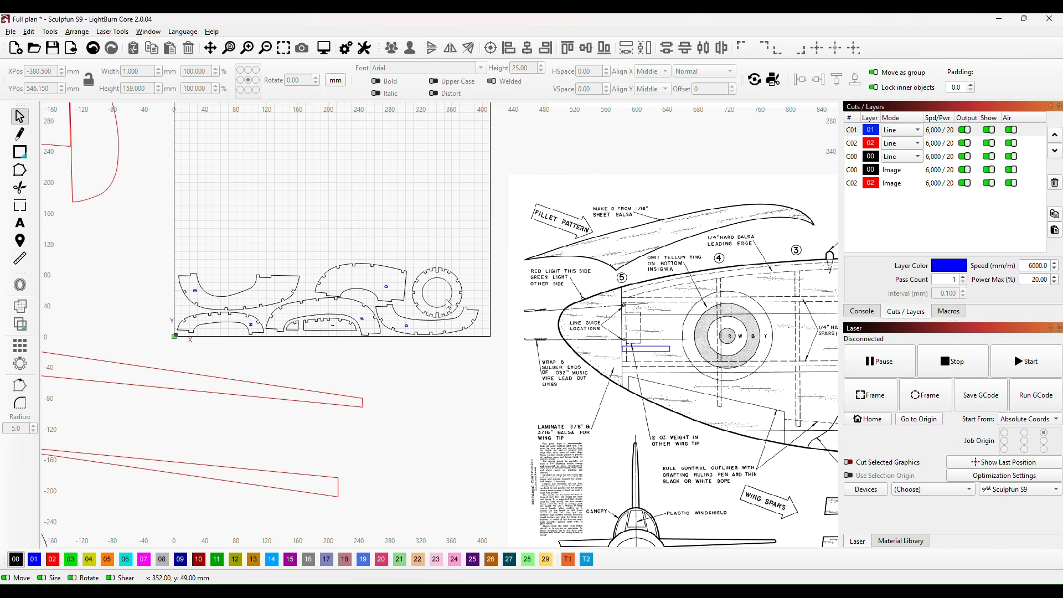
# - Move the round slotted former A out of the fuselage nose to X -422, Y 407 mm and clear the selection
pyautogui.scroll(-5, 360, 321)
pyautogui.moveTo(306, 243); pyautogui.dragTo(373, 326)
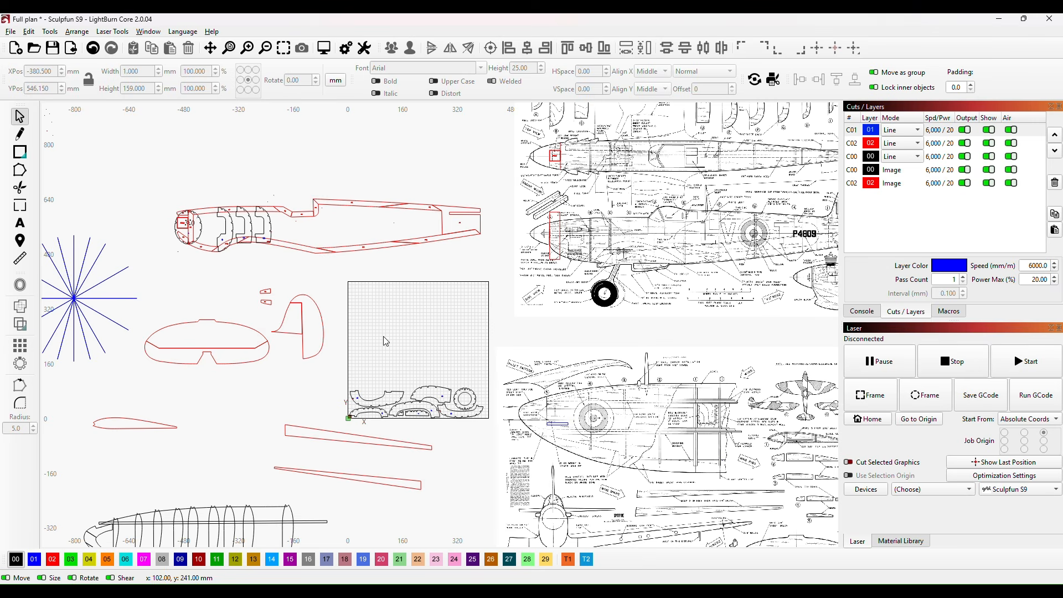
pyautogui.moveTo(195, 266); pyautogui.dragTo(318, 303)
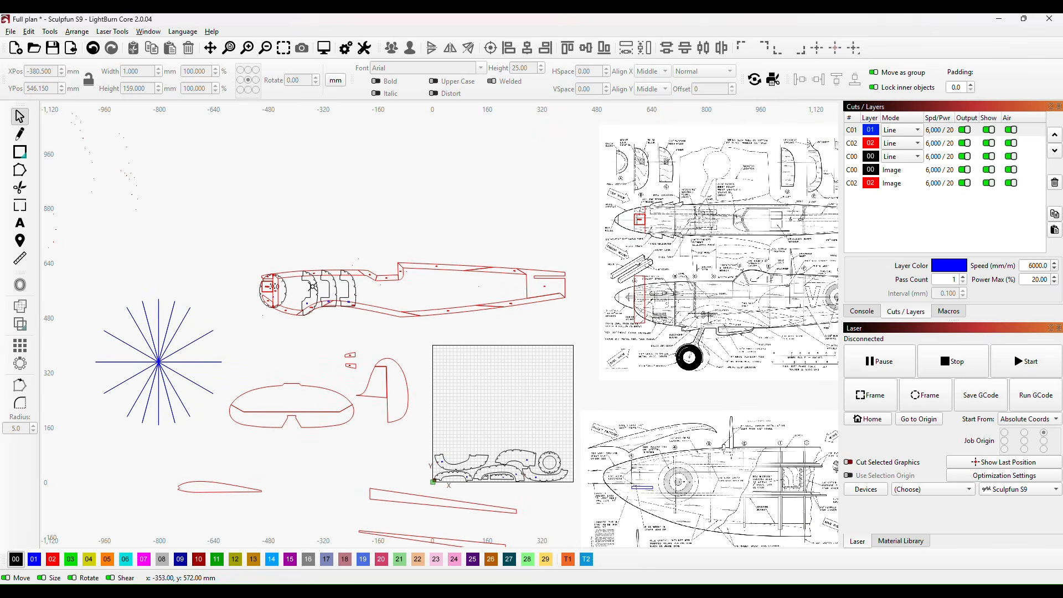
pyautogui.click(316, 294)
pyautogui.scroll(5, 313, 291)
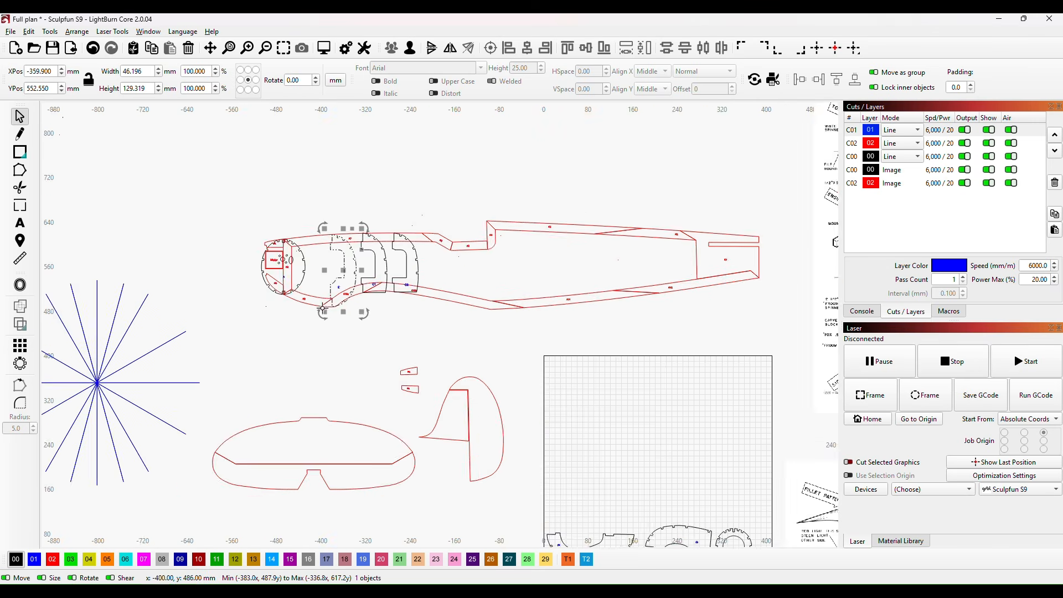
pyautogui.click(292, 236)
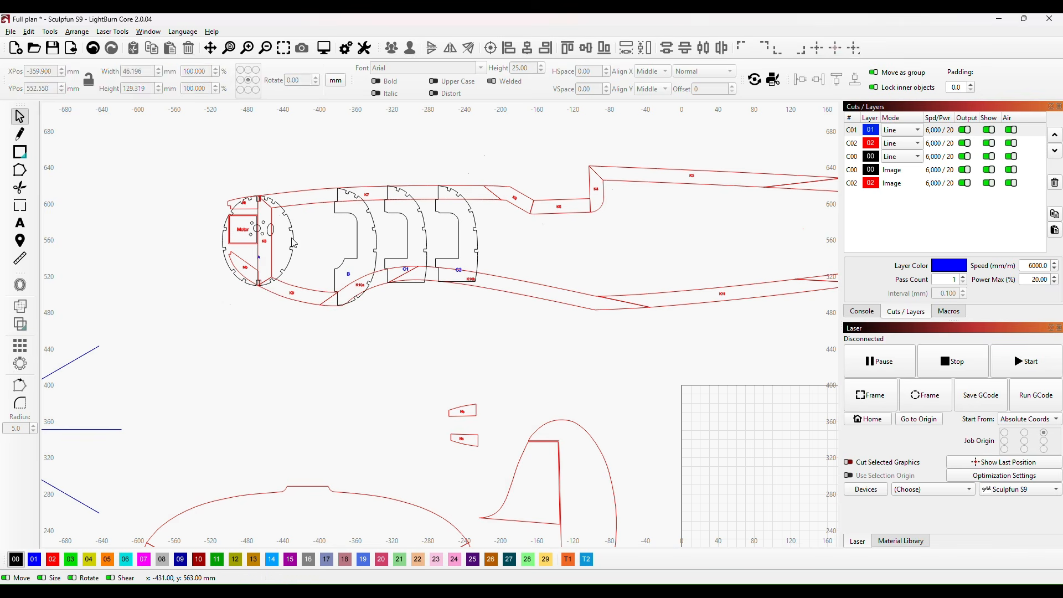
pyautogui.click(294, 241)
pyautogui.moveTo(271, 267); pyautogui.dragTo(314, 405)
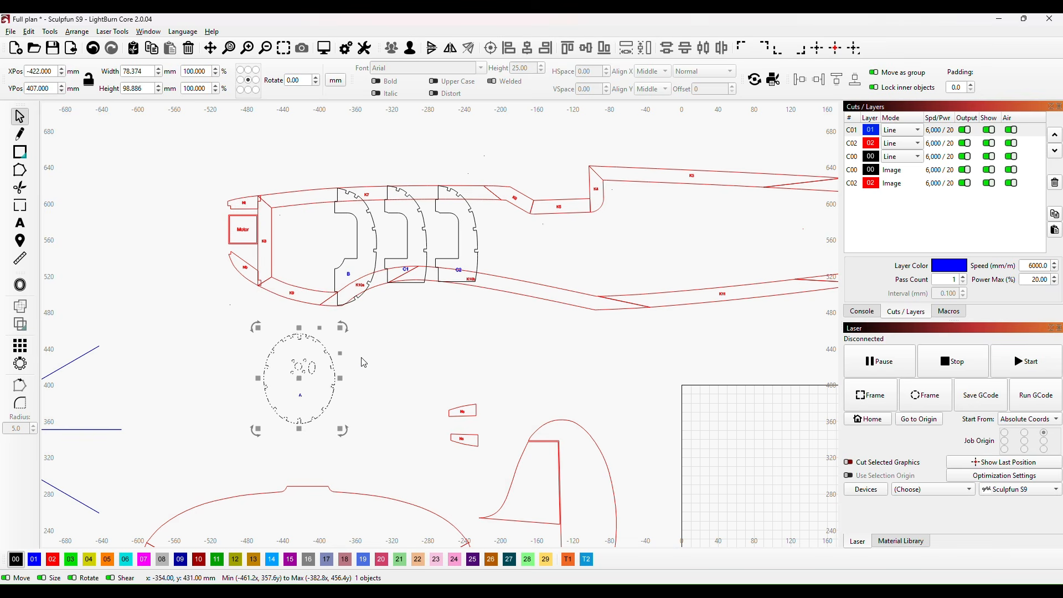
pyautogui.click(388, 372)
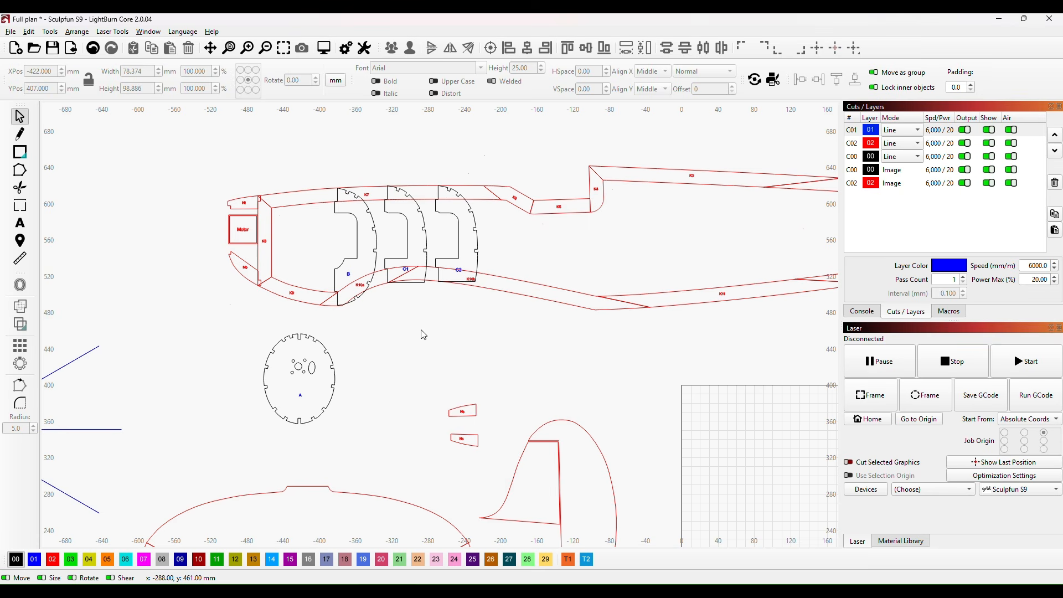
# - Measure the nose part Nt above the motor
pyautogui.scroll(2, 333, 232)
pyautogui.click(243, 202)
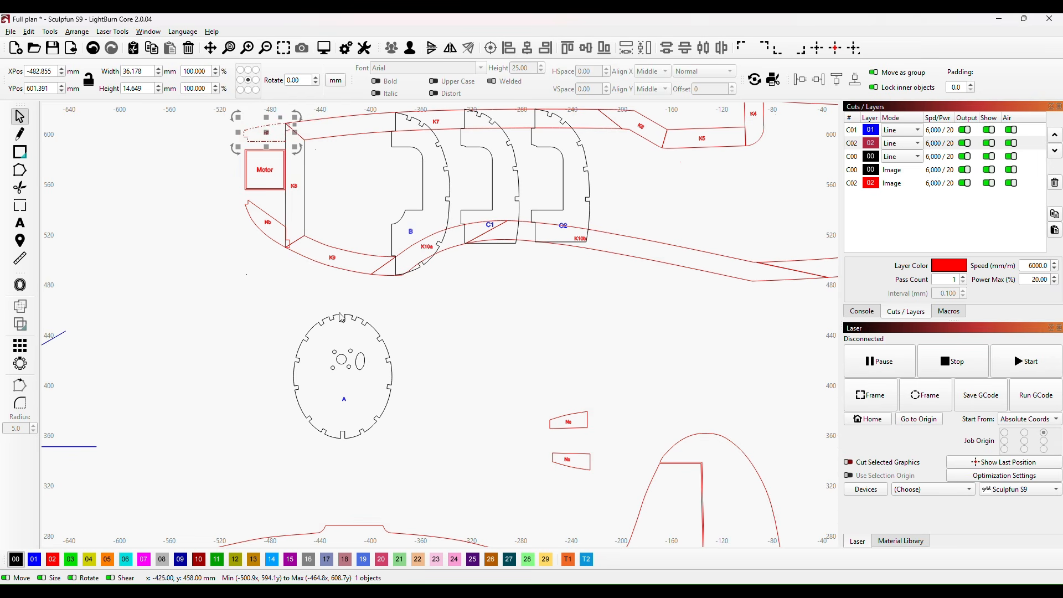
pyautogui.click(20, 258)
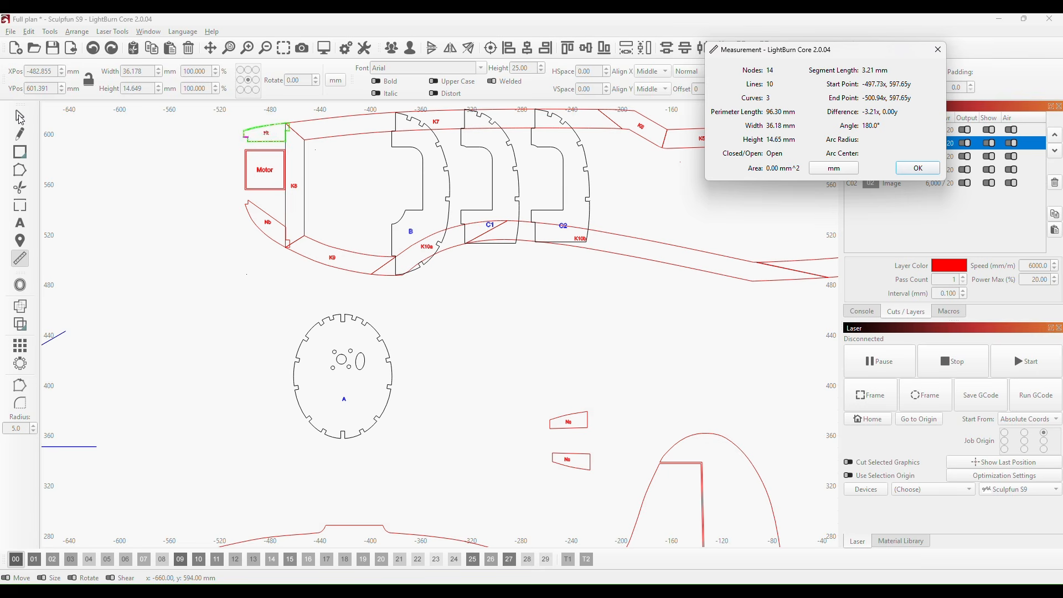
pyautogui.click(918, 168)
# - Move nose parts Nt to X -278, Y 445 mm and Nb to X -280, Y 411 mm, clear of the fuselage
pyautogui.moveTo(269, 134); pyautogui.dragTo(527, 329)
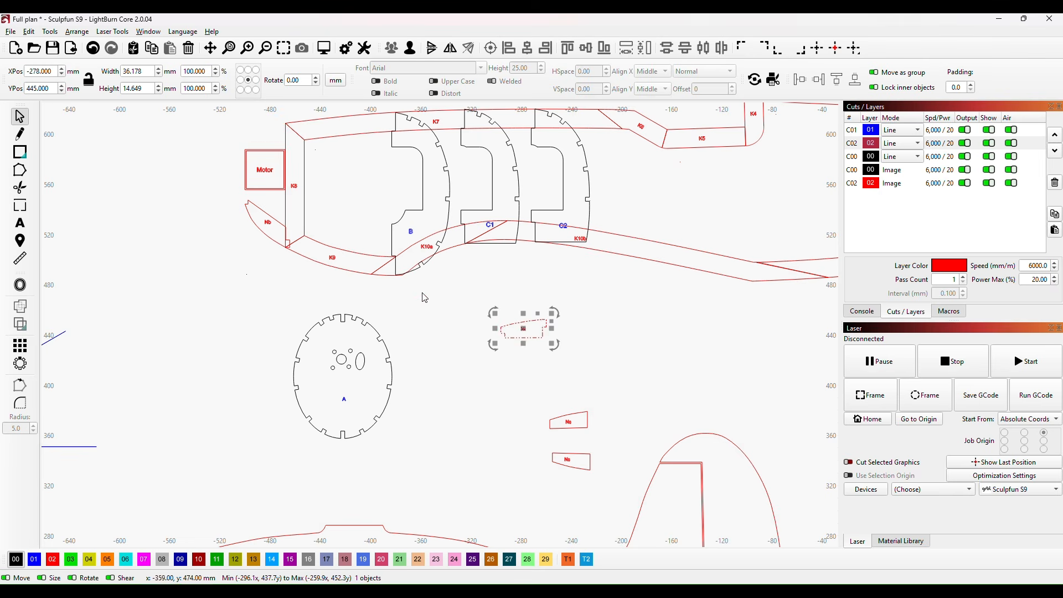
pyautogui.click(270, 224)
pyautogui.moveTo(265, 223); pyautogui.dragTo(521, 372)
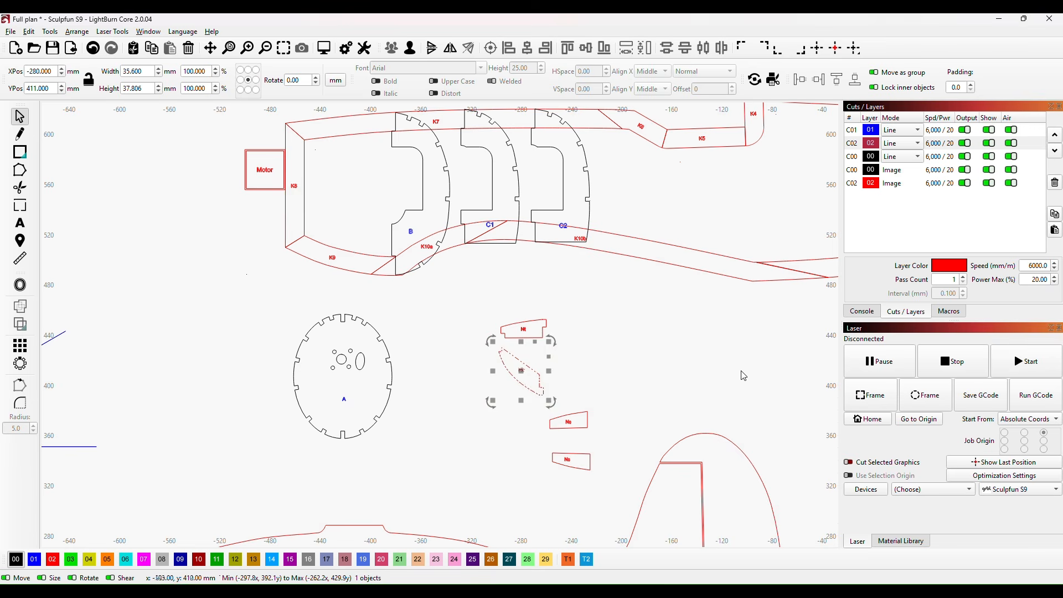
# - Move the four small nose parts together onto the laser bed at X 131, Y 207 mm and assign them to layer 00
pyautogui.moveTo(724, 360); pyautogui.dragTo(604, 282)
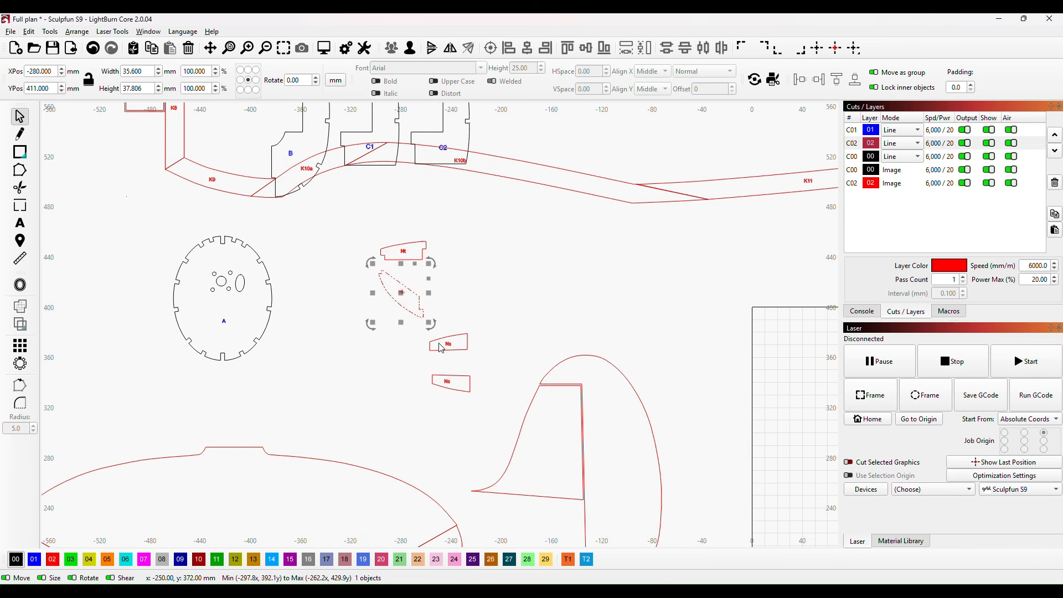
pyautogui.moveTo(347, 229); pyautogui.dragTo(512, 437)
pyautogui.moveTo(707, 434); pyautogui.dragTo(477, 299)
pyautogui.moveTo(194, 183); pyautogui.dragTo(688, 416)
pyautogui.moveTo(773, 469); pyautogui.dragTo(508, 356)
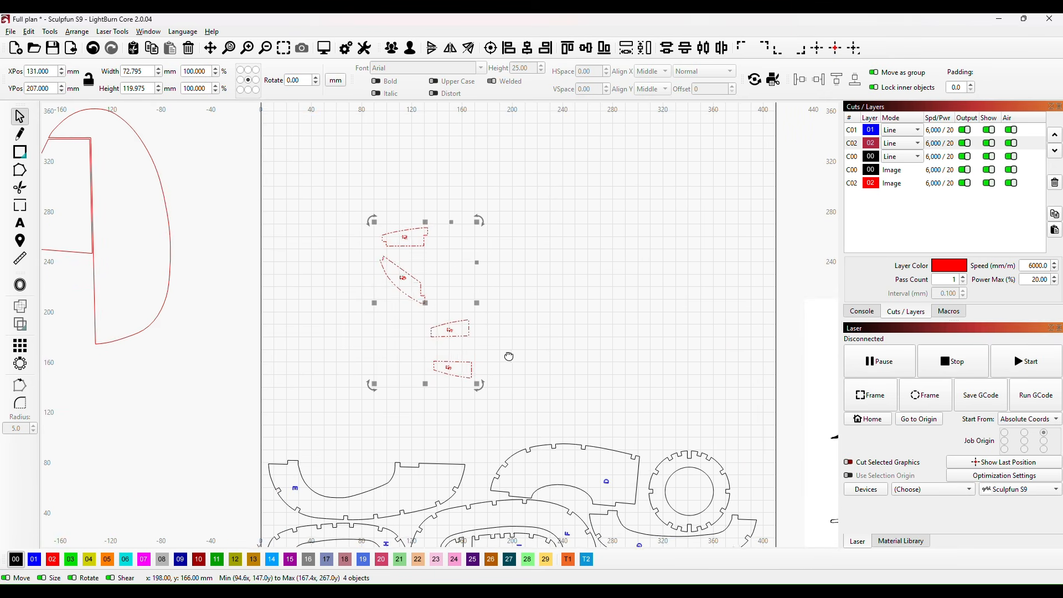
pyautogui.click(13, 562)
pyautogui.click(536, 330)
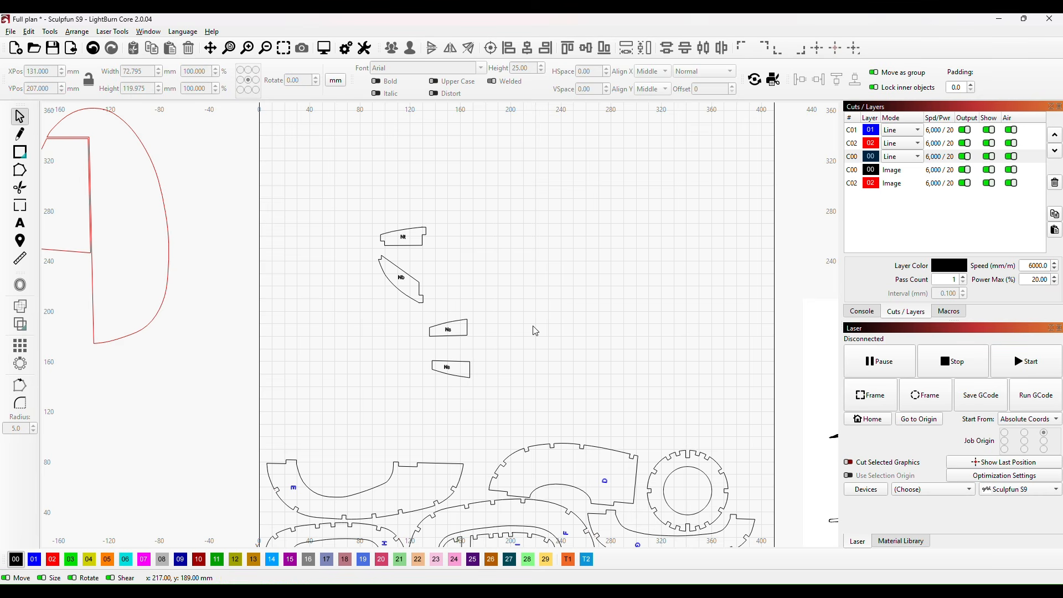
# - Ungroup Nt, Nb and the two small parts below them so their text labels are separate from the outlines
pyautogui.click(417, 245)
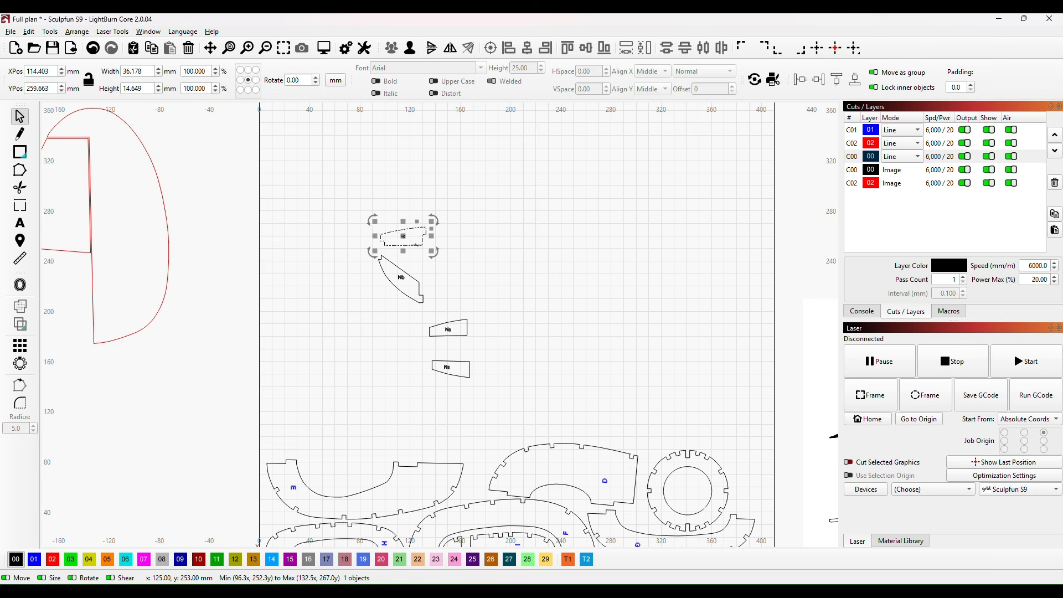
pyautogui.rightClick(414, 244)
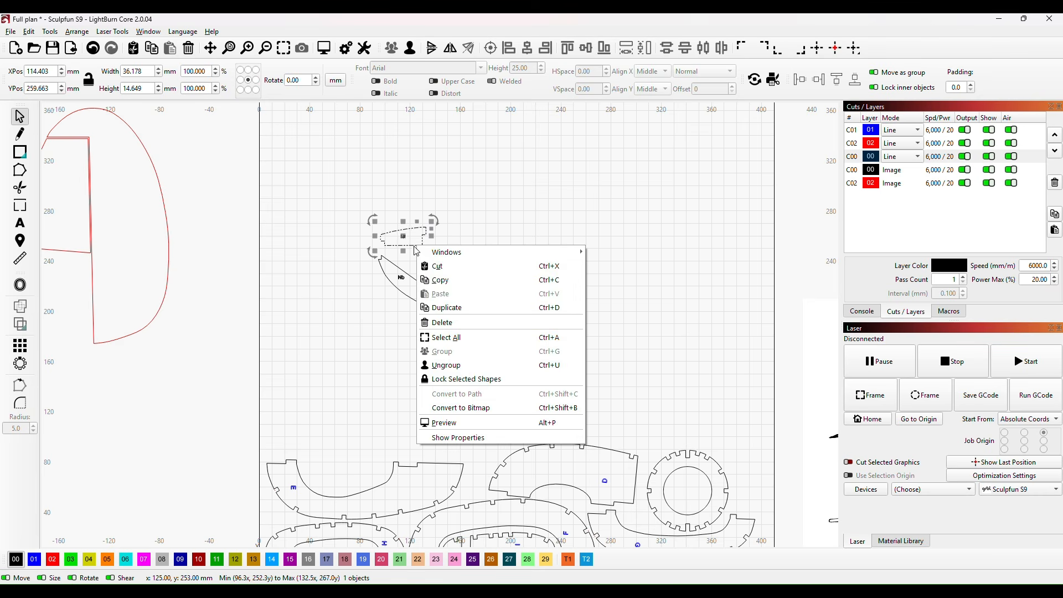
pyautogui.click(447, 364)
pyautogui.click(422, 293)
pyautogui.rightClick(461, 320)
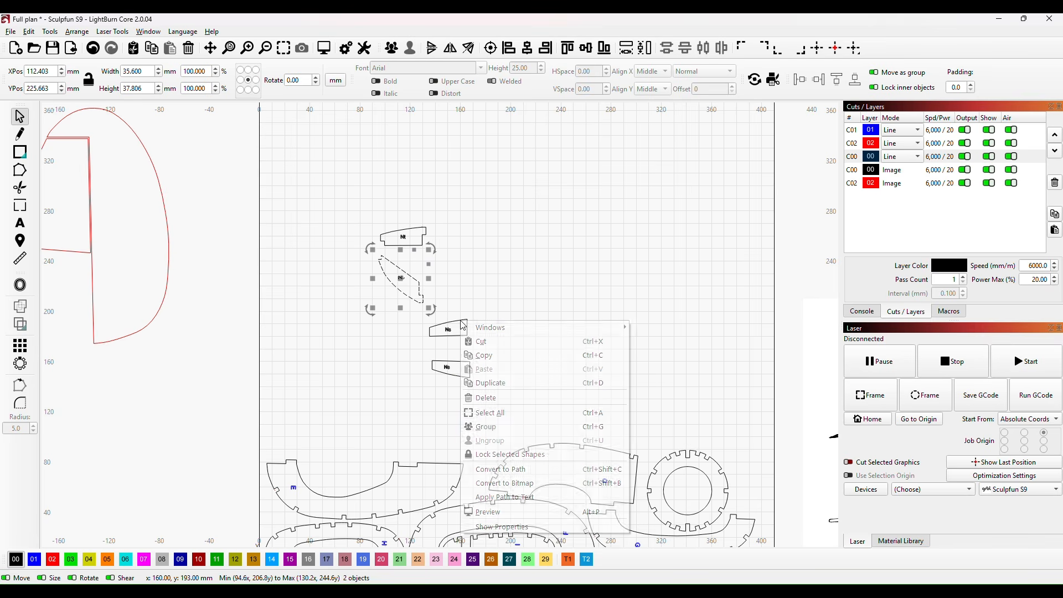
pyautogui.click(497, 426)
pyautogui.click(471, 370)
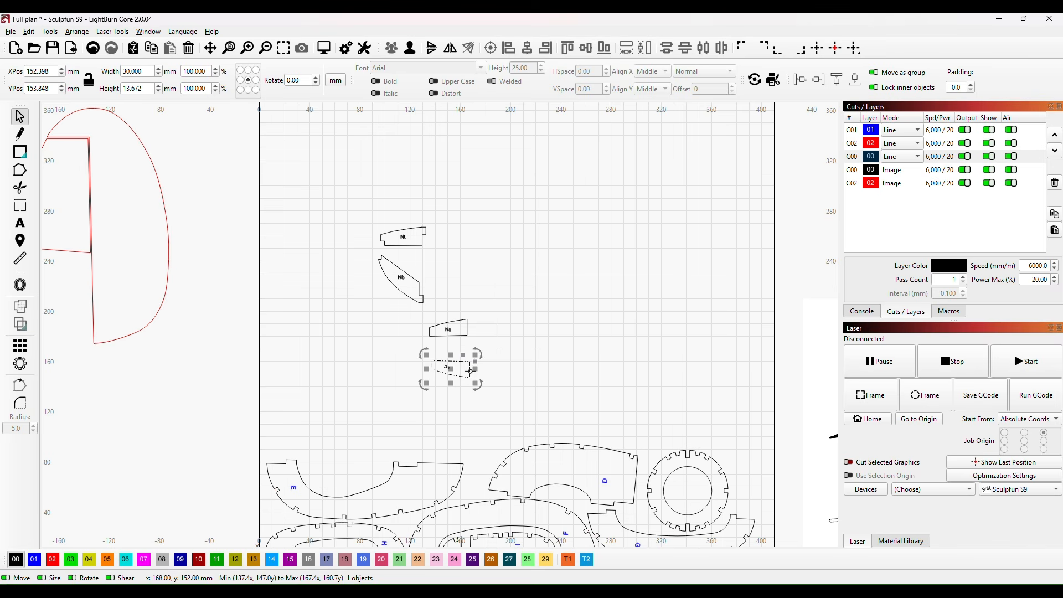
pyautogui.rightClick(472, 370)
pyautogui.click(493, 492)
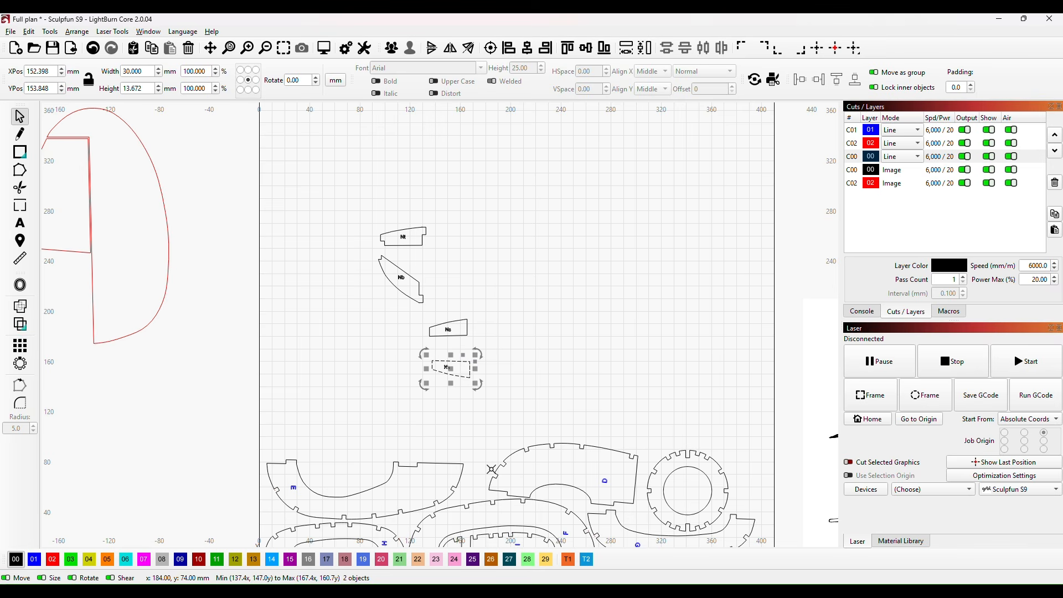
pyautogui.click(362, 365)
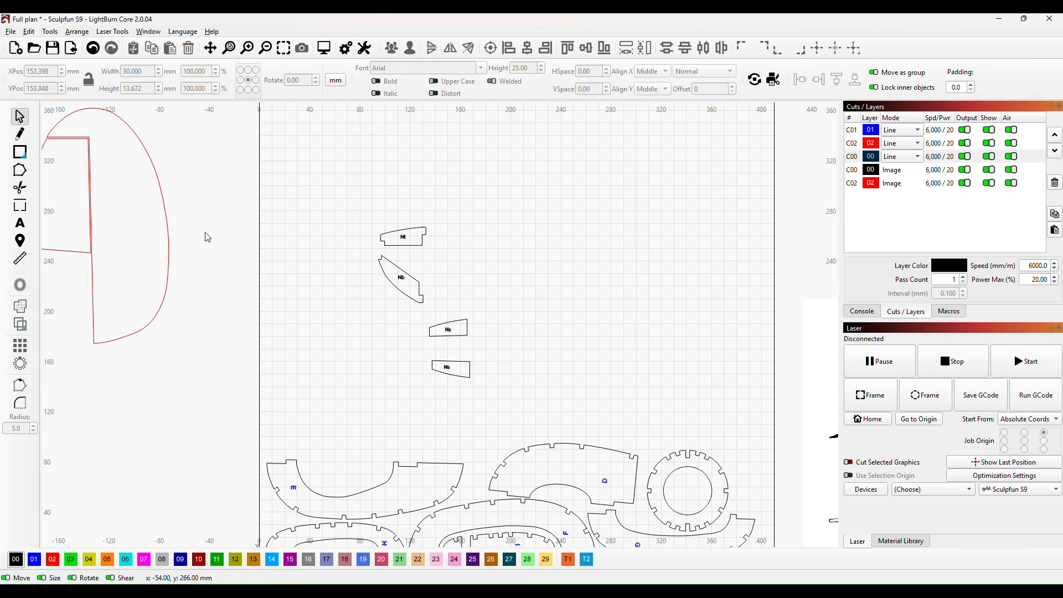
# - Assign the text labels of the four nose parts to the blue layer 01
pyautogui.click(401, 234)
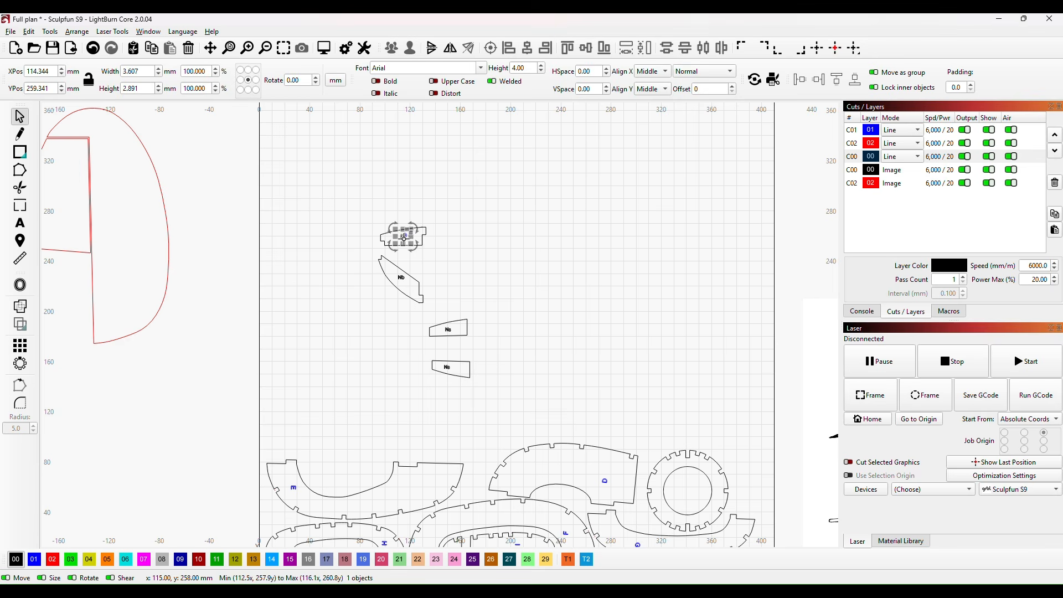
pyautogui.click(33, 559)
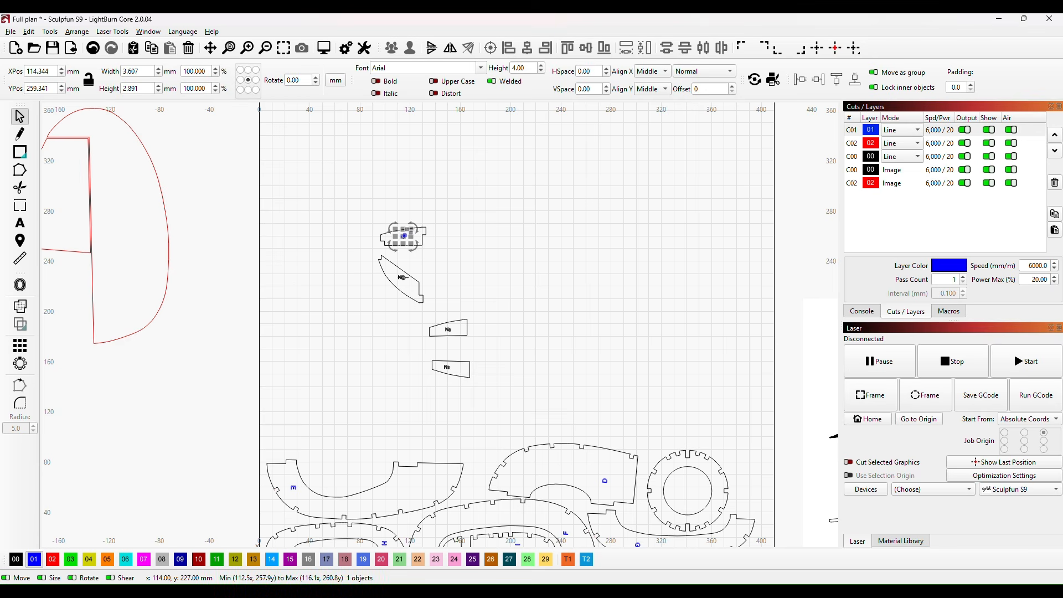
pyautogui.click(402, 277)
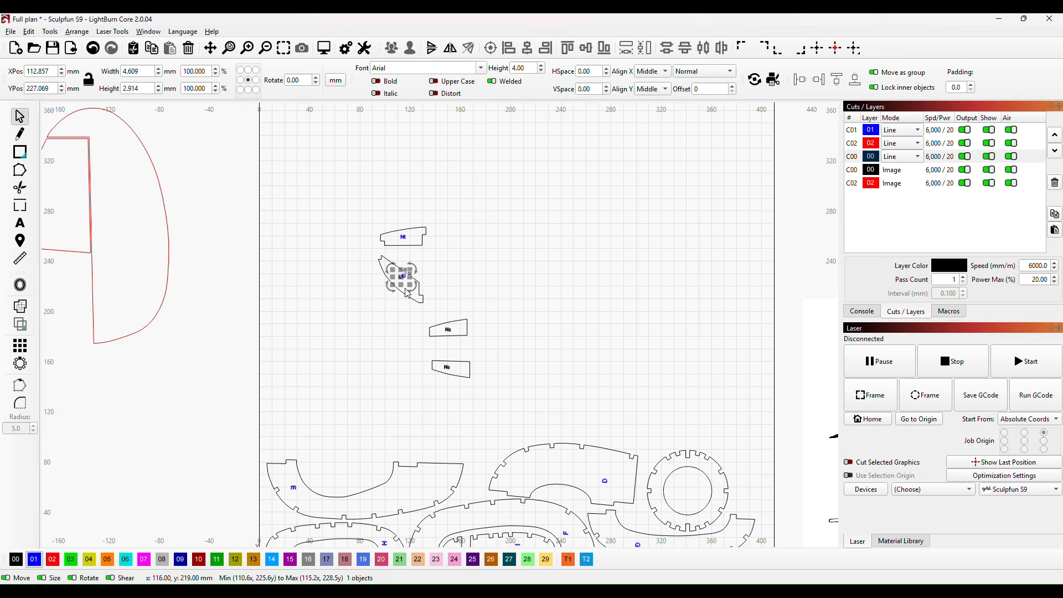
pyautogui.click(36, 560)
pyautogui.click(449, 329)
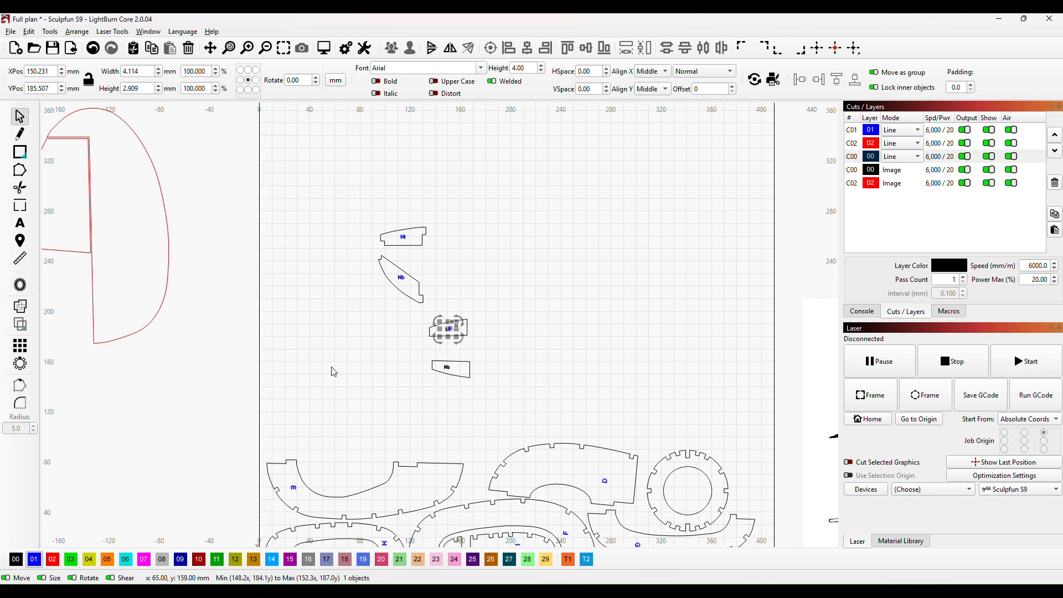
pyautogui.click(34, 561)
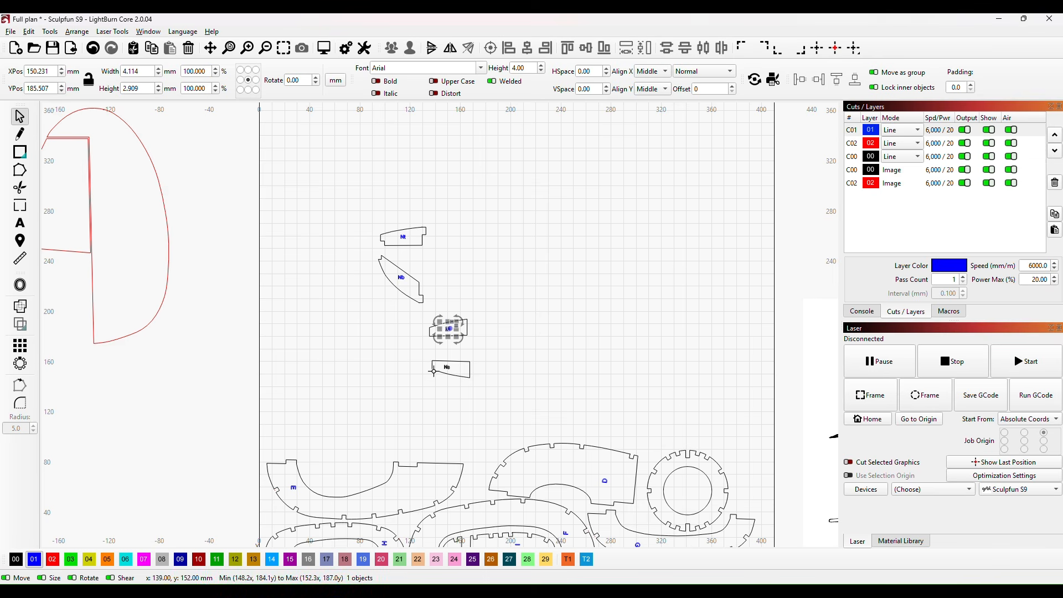
pyautogui.click(448, 368)
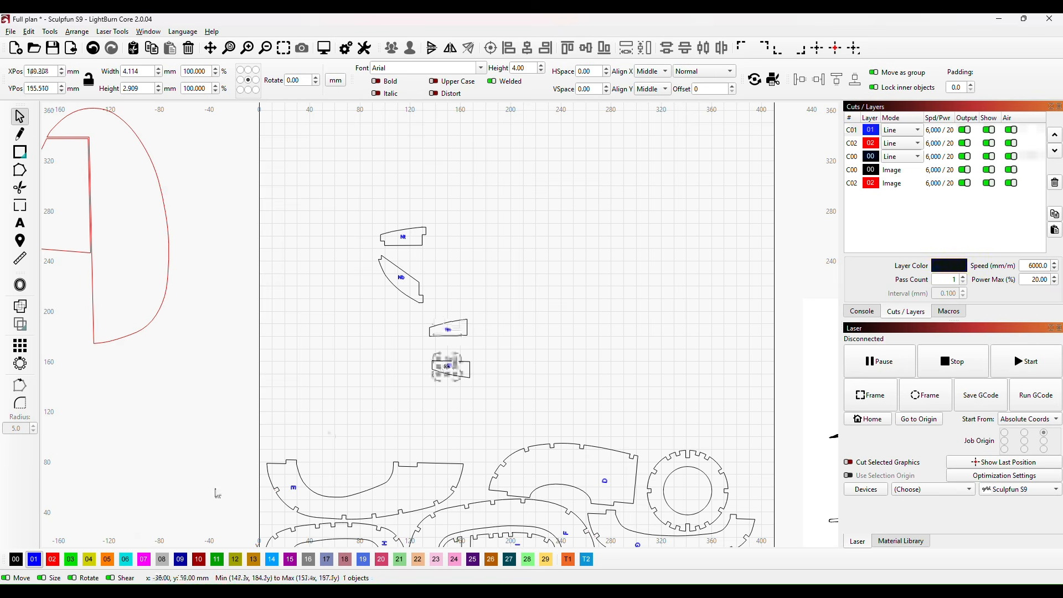
pyautogui.click(33, 560)
pyautogui.click(546, 235)
# - Group the Nt outline with its label, and the Nb outline with its label
pyautogui.moveTo(364, 197); pyautogui.dragTo(463, 256)
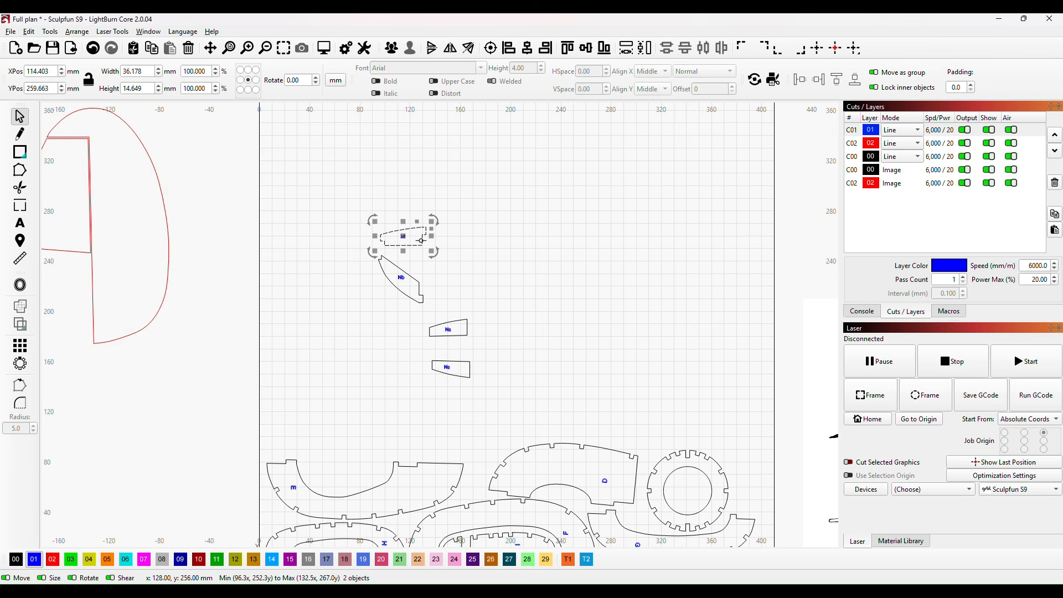
pyautogui.rightClick(421, 240)
pyautogui.click(464, 348)
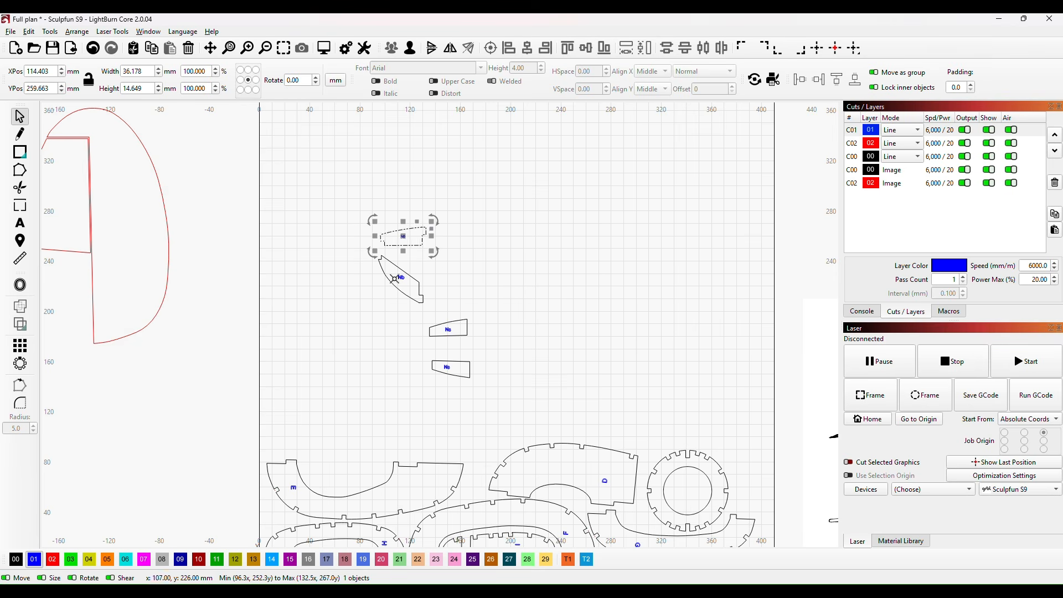
pyautogui.click(339, 258)
pyautogui.moveTo(337, 247); pyautogui.dragTo(447, 311)
pyautogui.rightClick(419, 290)
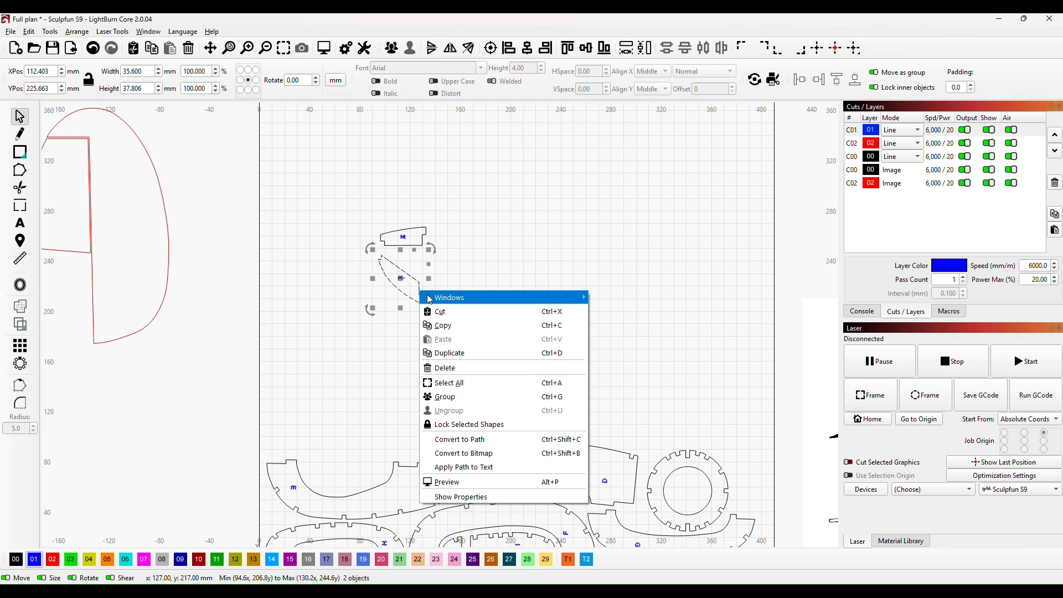
pyautogui.click(570, 397)
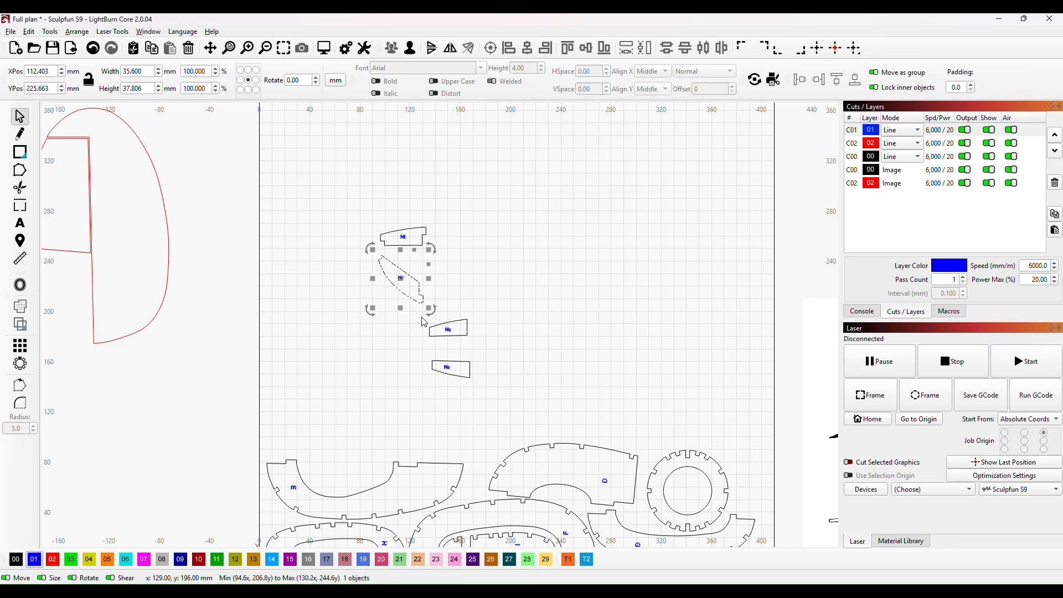
# - Group each of the two Ns outlines with its own text label
pyautogui.click(527, 313)
pyautogui.moveTo(418, 312); pyautogui.dragTo(495, 359)
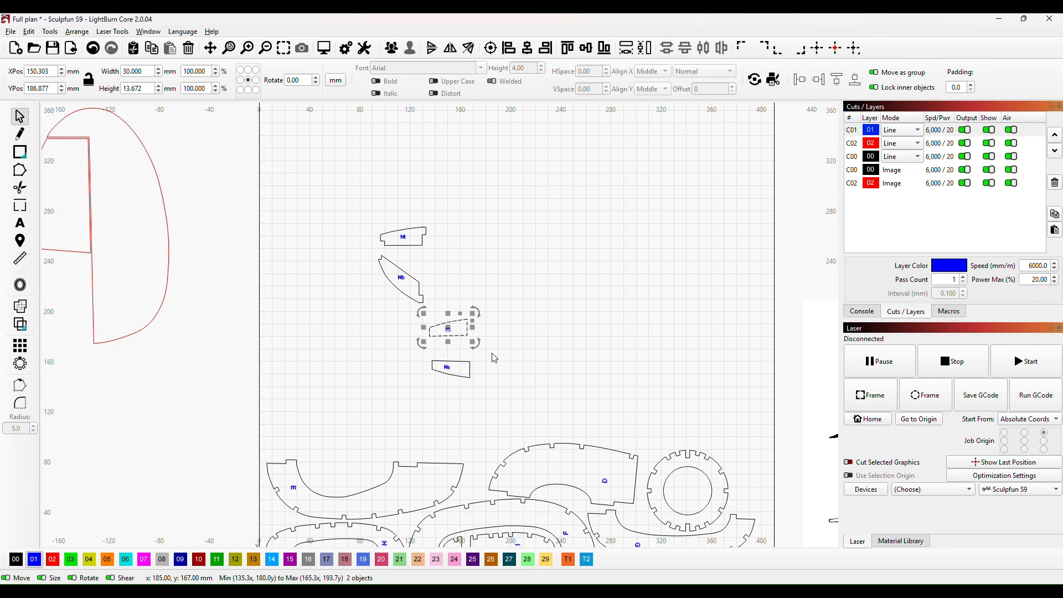
pyautogui.rightClick(460, 335)
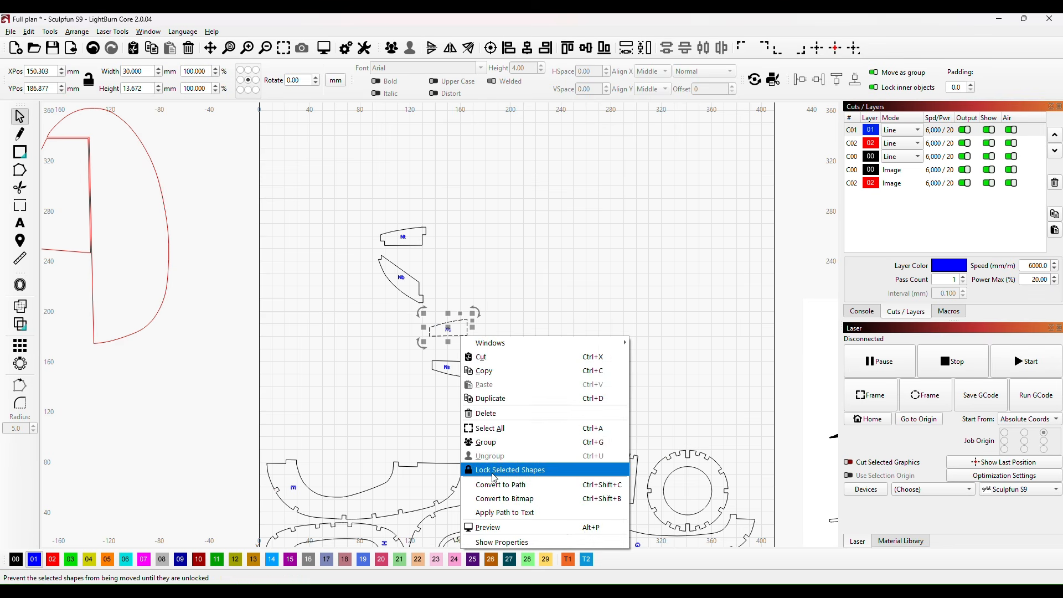
pyautogui.click(495, 442)
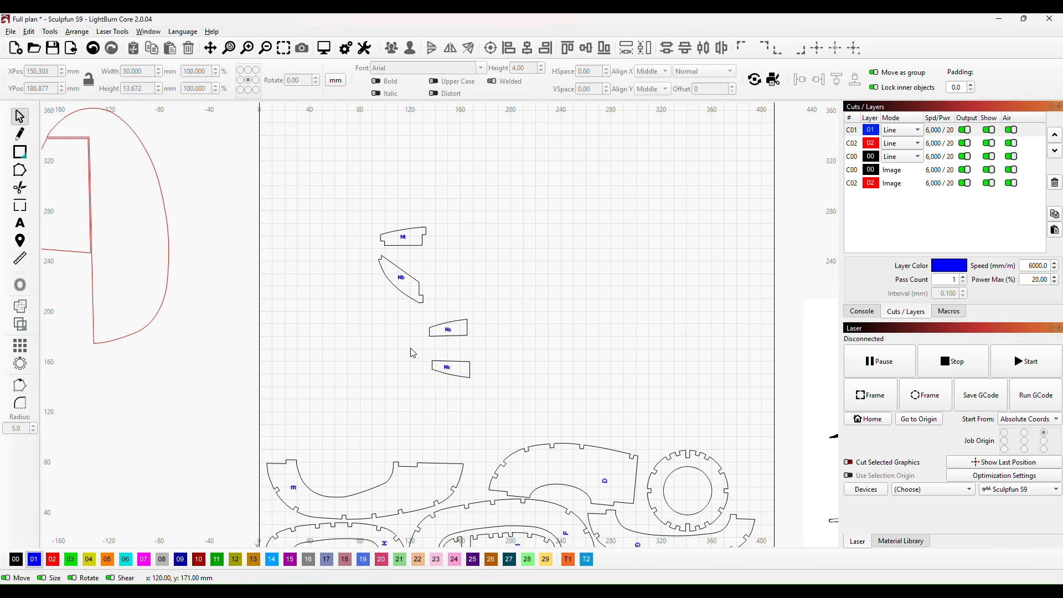
pyautogui.moveTo(411, 349); pyautogui.dragTo(511, 402)
pyautogui.rightClick(469, 377)
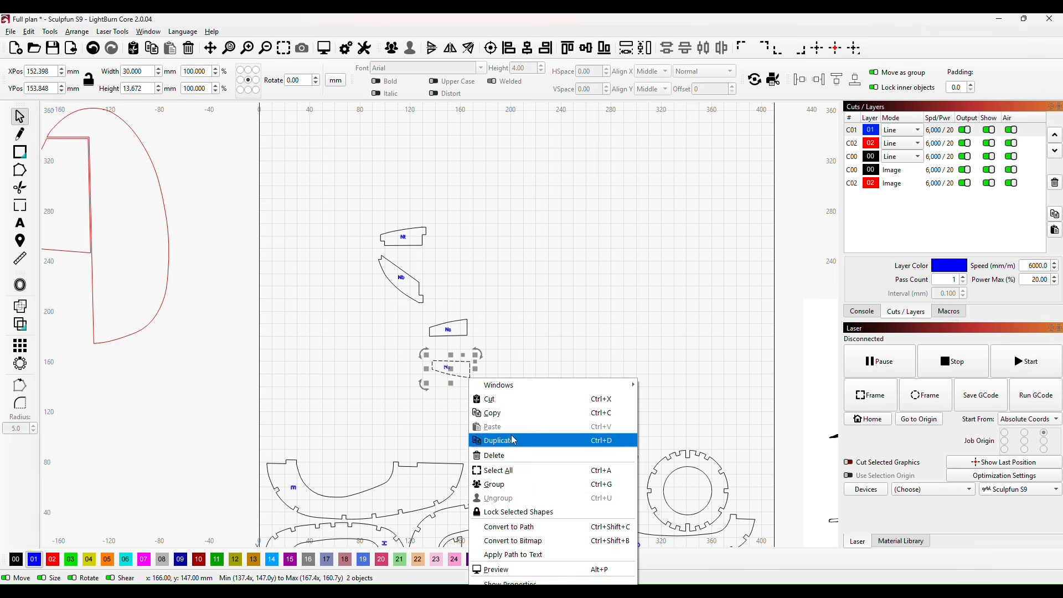
pyautogui.click(510, 489)
pyautogui.click(564, 370)
# - Move the upper Ns part inside the round toothed former's central hole, at X 341, Y 57 mm
pyautogui.moveTo(598, 372); pyautogui.dragTo(582, 205)
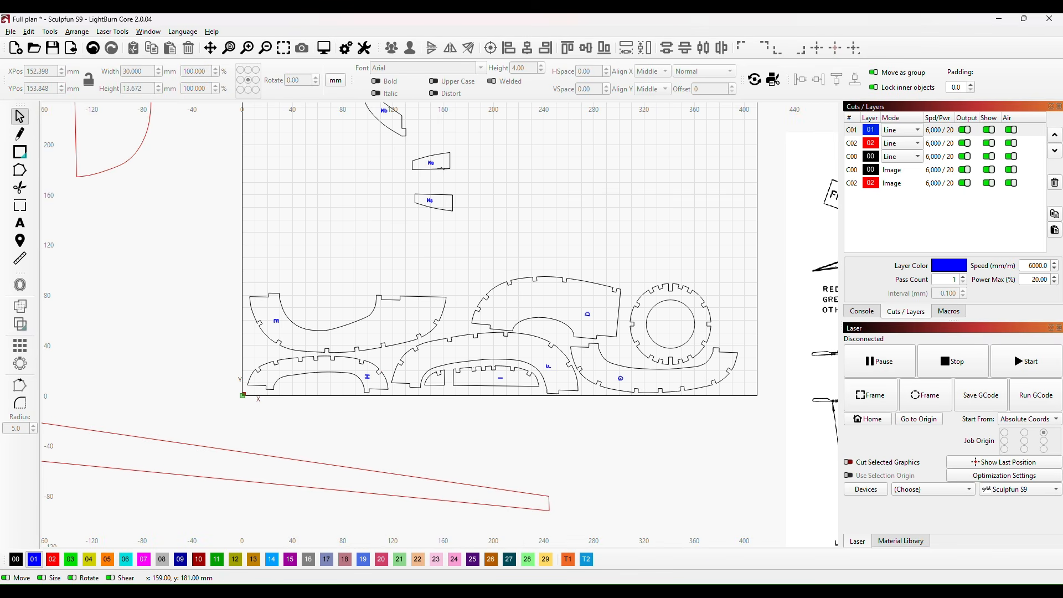
pyautogui.click(443, 168)
pyautogui.moveTo(443, 168); pyautogui.dragTo(671, 322)
pyautogui.click(669, 208)
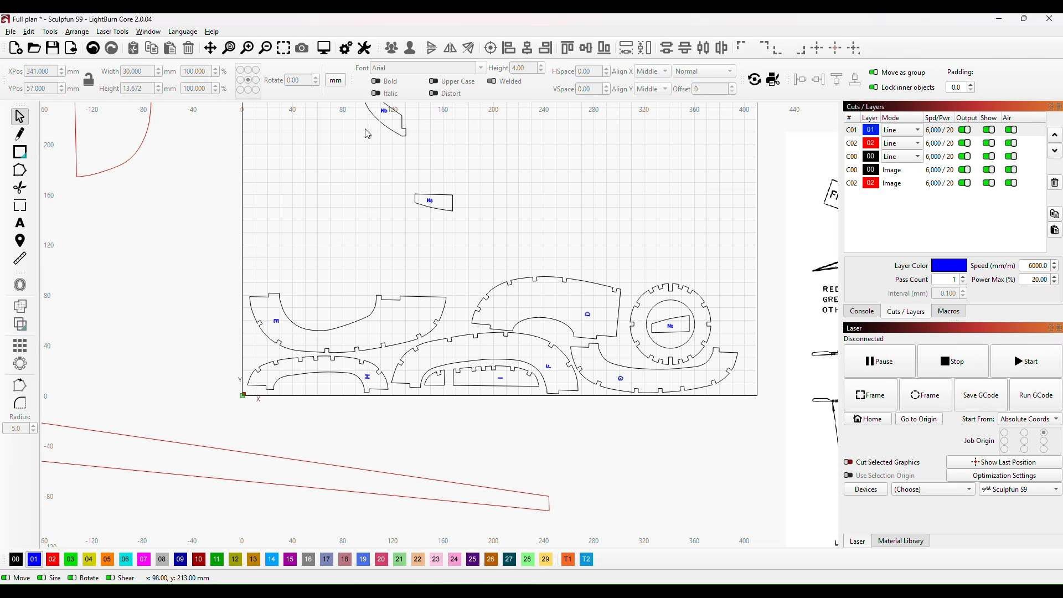
# - Move Nb into the cutout of former E at X 65, Y 65 mm, turned to lie flat, and place Nt just above it
pyautogui.click(385, 127)
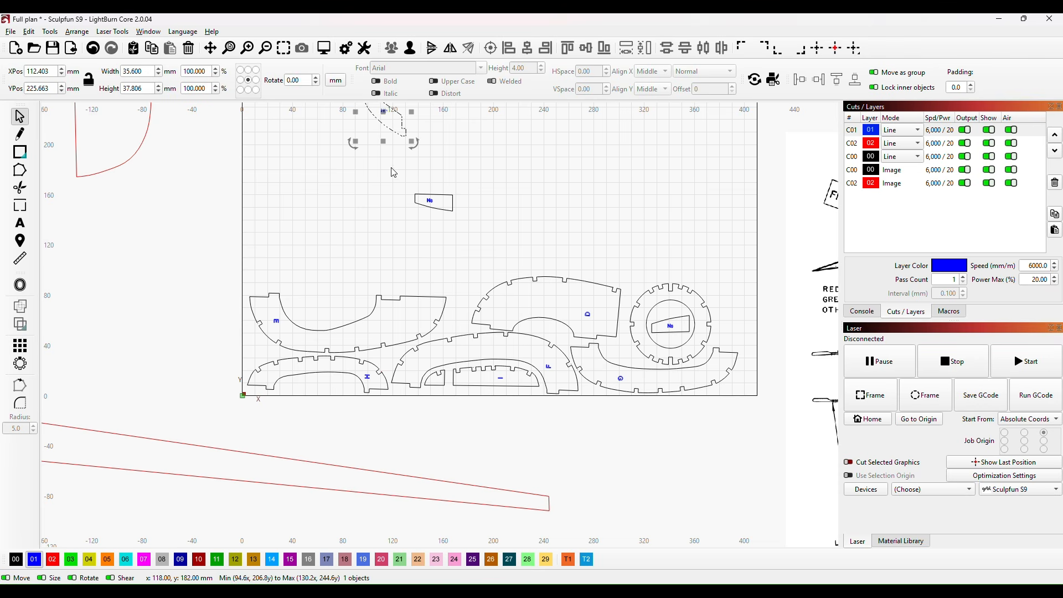
pyautogui.scroll(3, 451, 161)
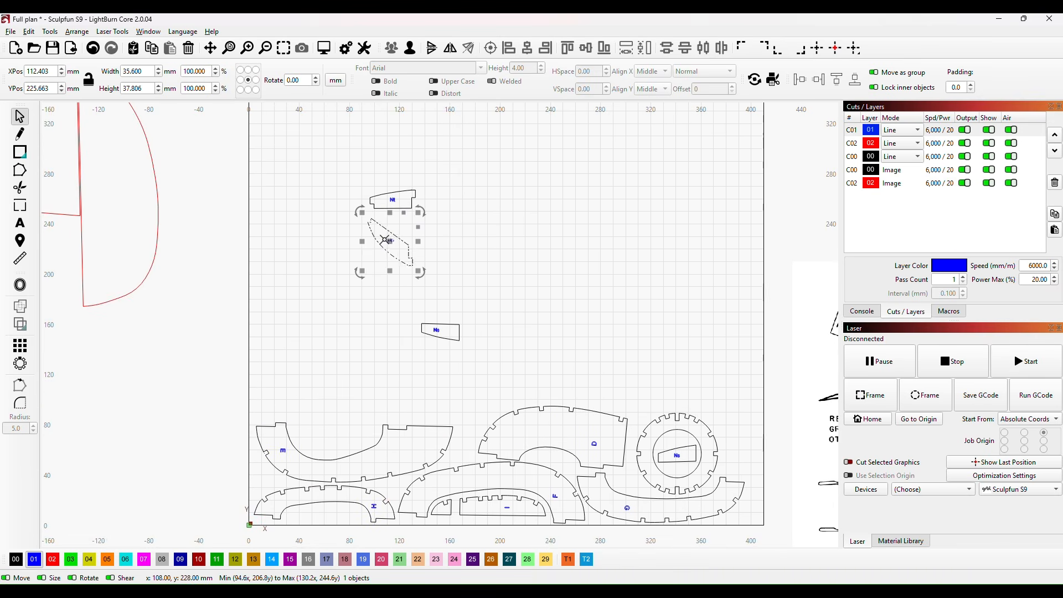
pyautogui.moveTo(393, 247); pyautogui.dragTo(334, 450)
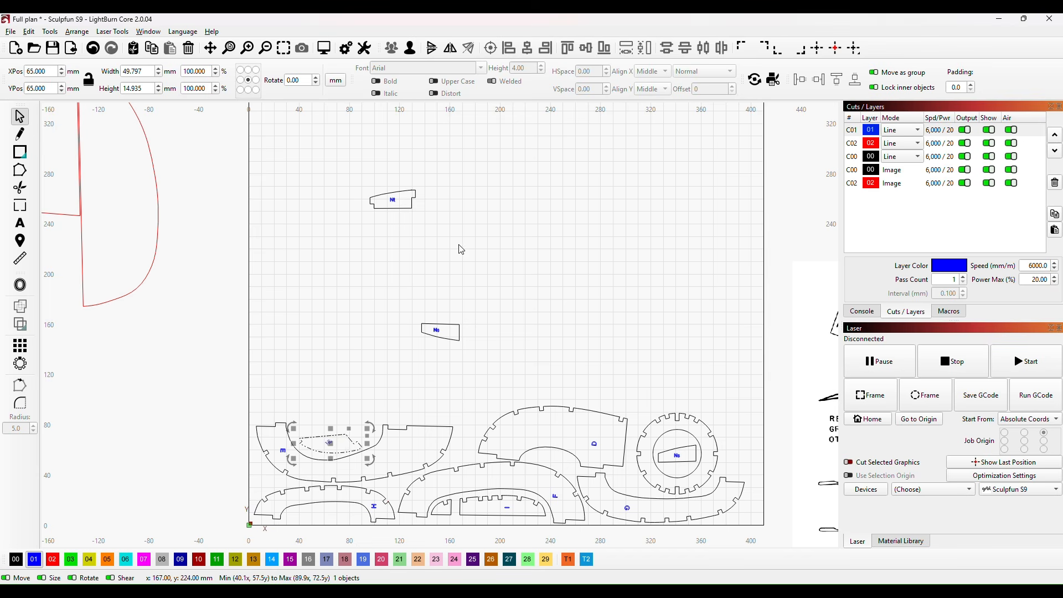
pyautogui.click(389, 194)
pyautogui.moveTo(388, 195); pyautogui.dragTo(317, 426)
# - Move the remaining Ns part beside Nt in former E's cutout, at X 89, Y 77 mm
pyautogui.click(441, 341)
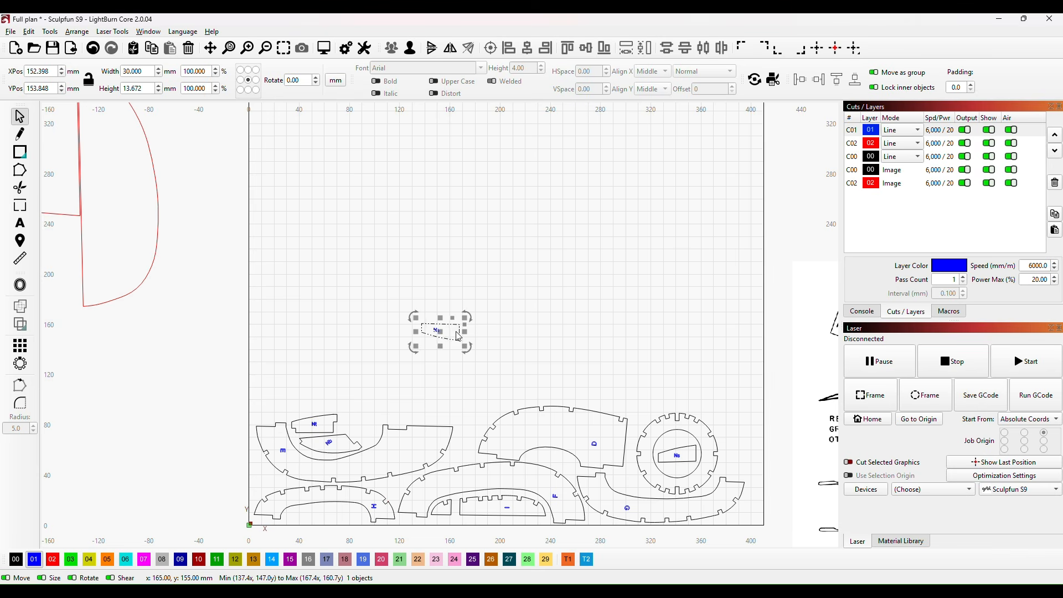
pyautogui.moveTo(441, 341); pyautogui.dragTo(364, 432)
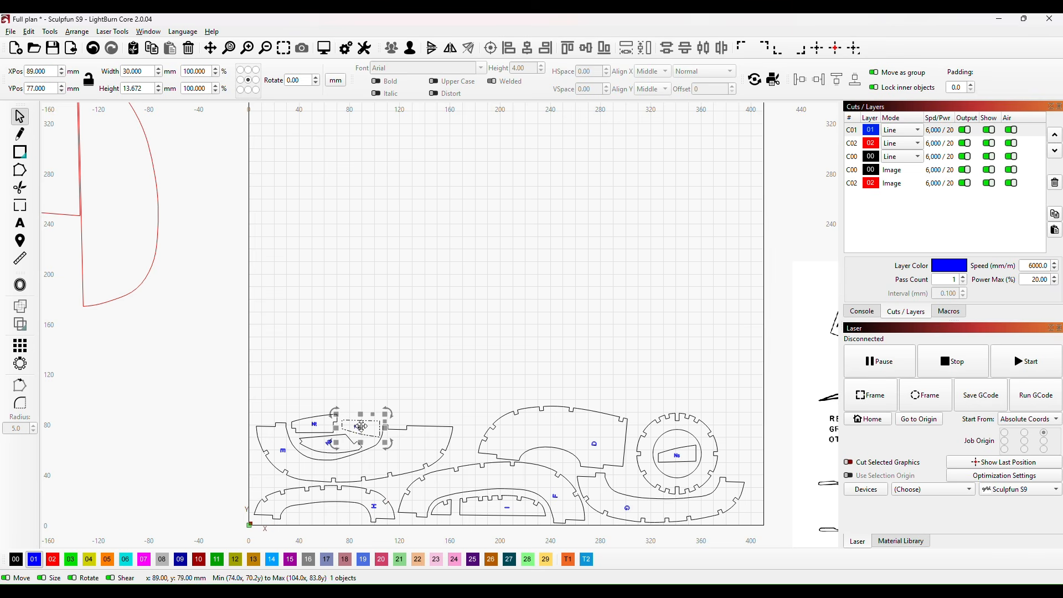
pyautogui.click(437, 336)
# - Examine the spacing of the nested parts on the laser bed and the remaining plan parts around it
pyautogui.scroll(3, 391, 344)
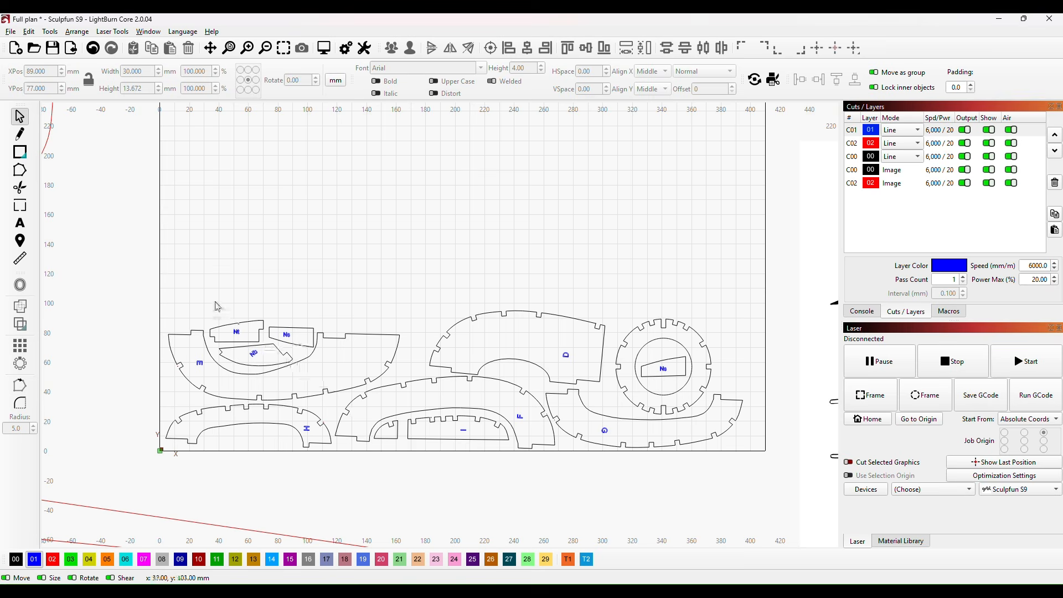
pyautogui.scroll(3, 218, 301)
pyautogui.moveTo(213, 300); pyautogui.dragTo(171, 242)
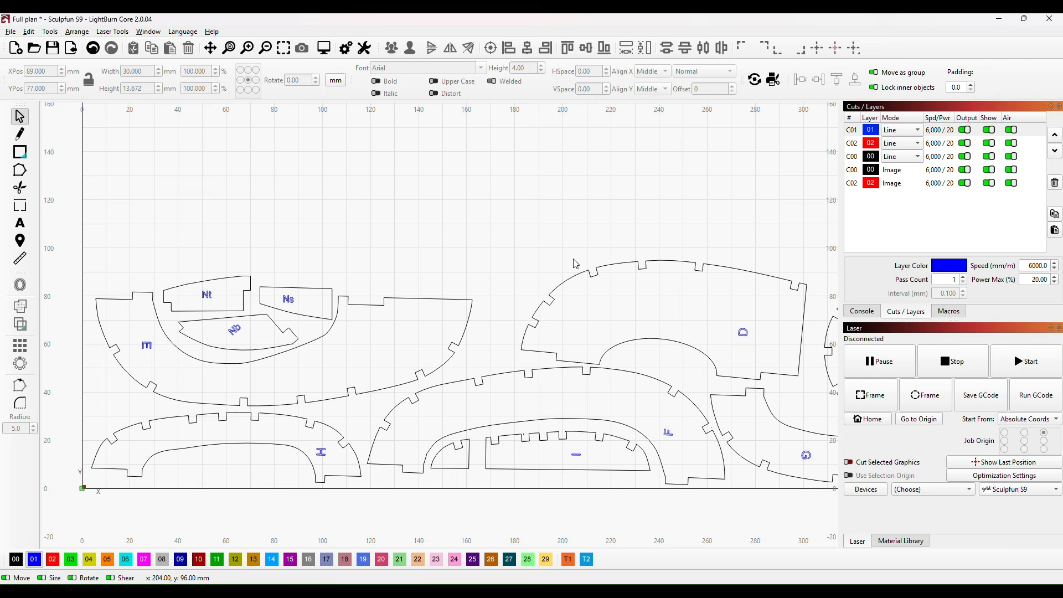
pyautogui.scroll(-5, 752, 255)
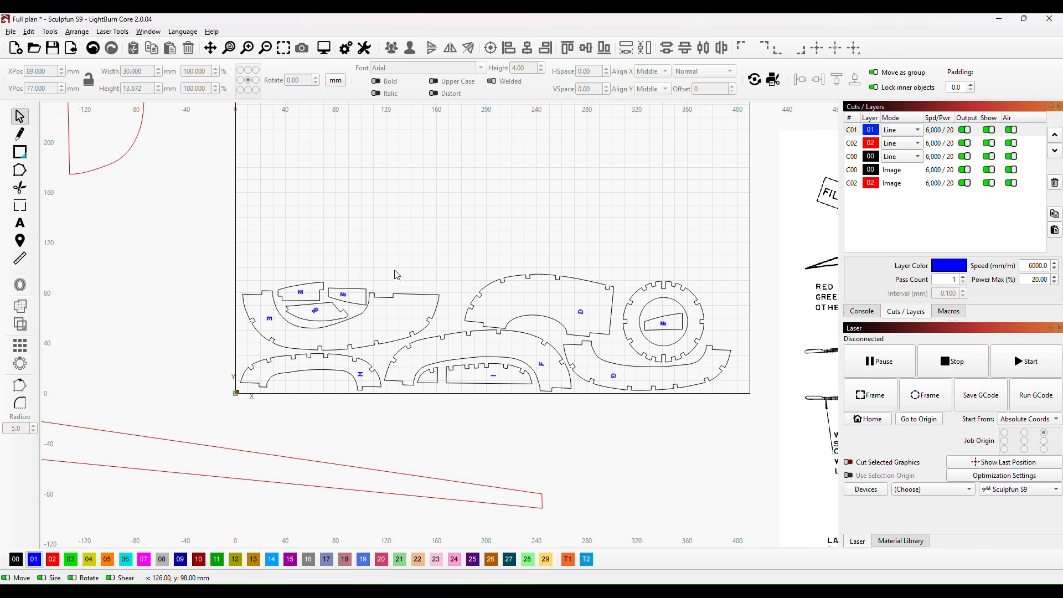
pyautogui.scroll(3, 445, 272)
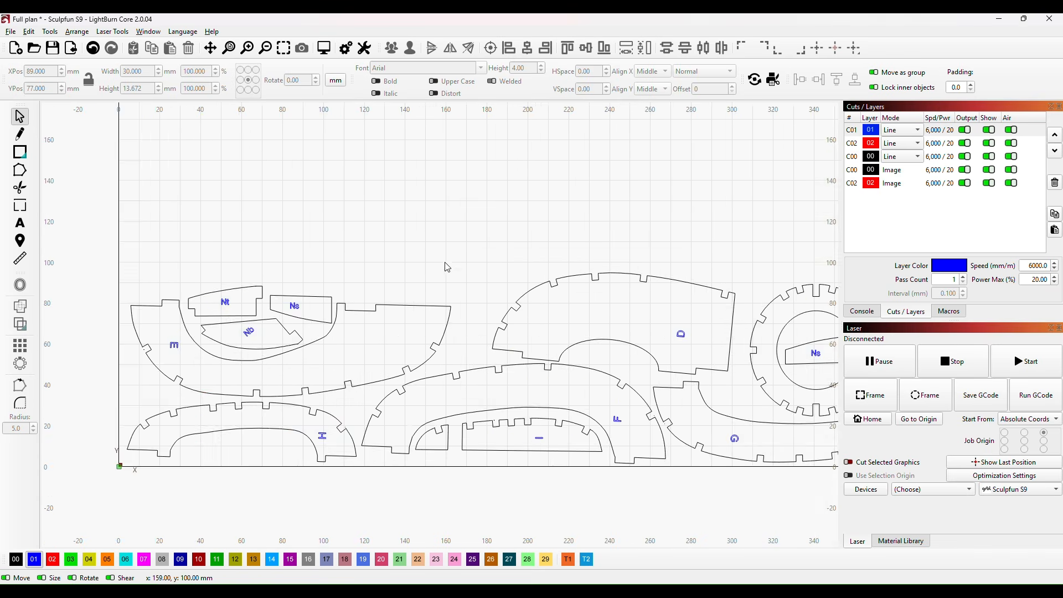
pyautogui.scroll(-4, 460, 260)
pyautogui.scroll(-3, 580, 226)
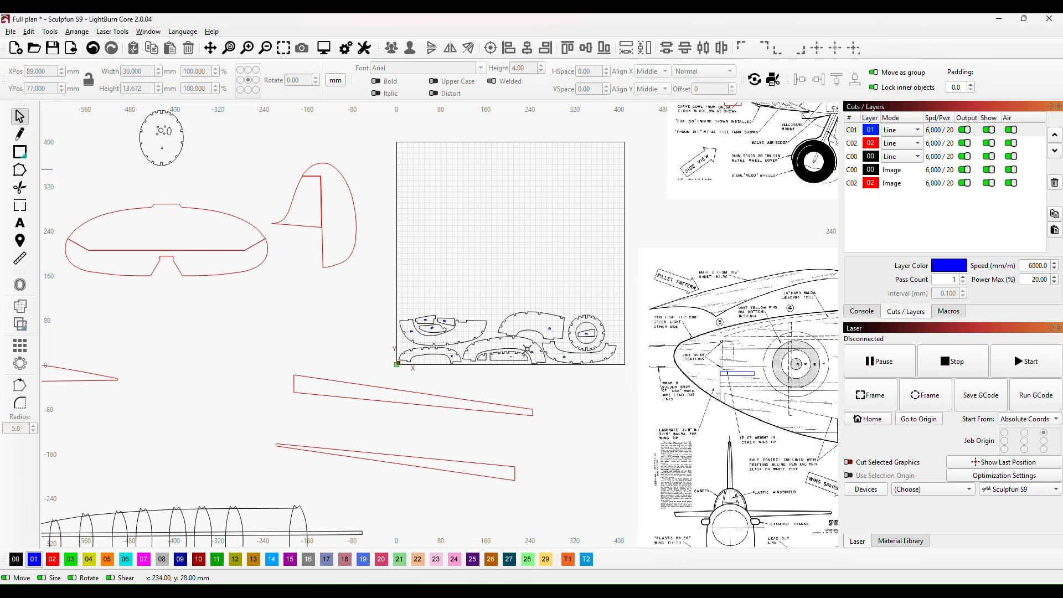
pyautogui.scroll(-2, 469, 283)
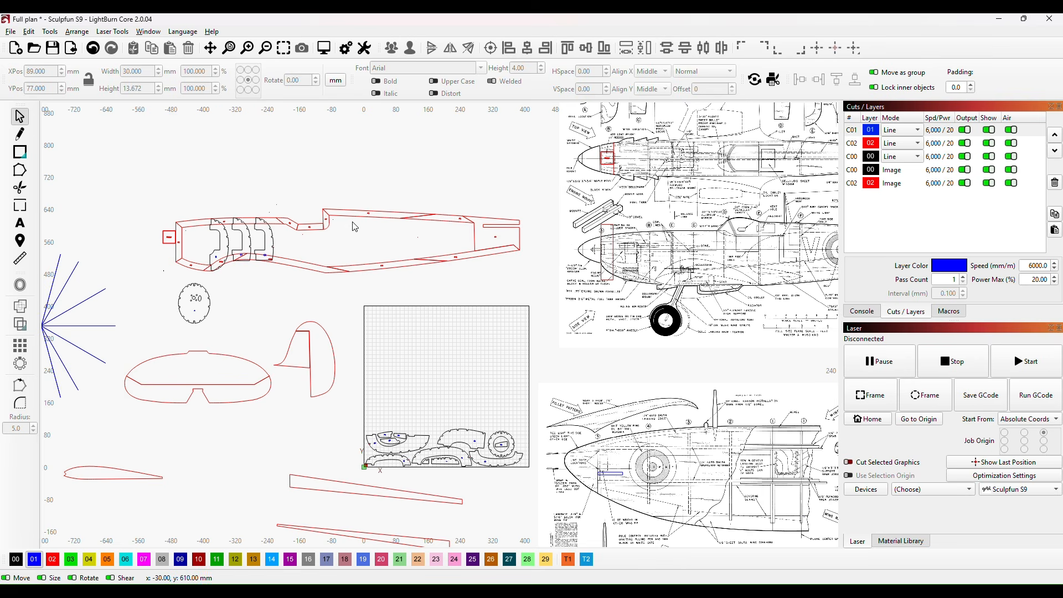
pyautogui.scroll(3, 355, 227)
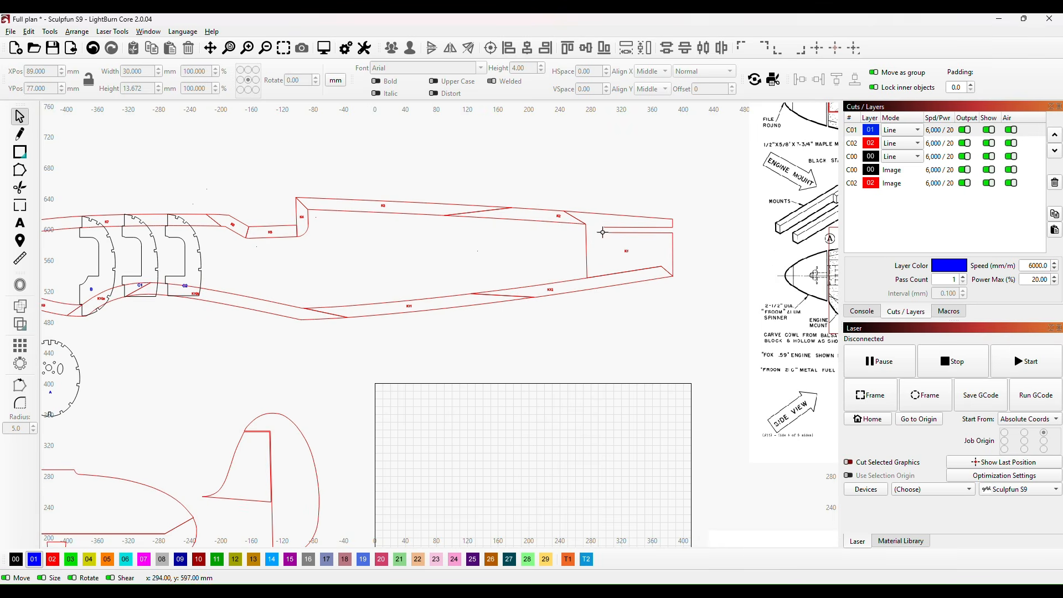
pyautogui.scroll(-5, 449, 320)
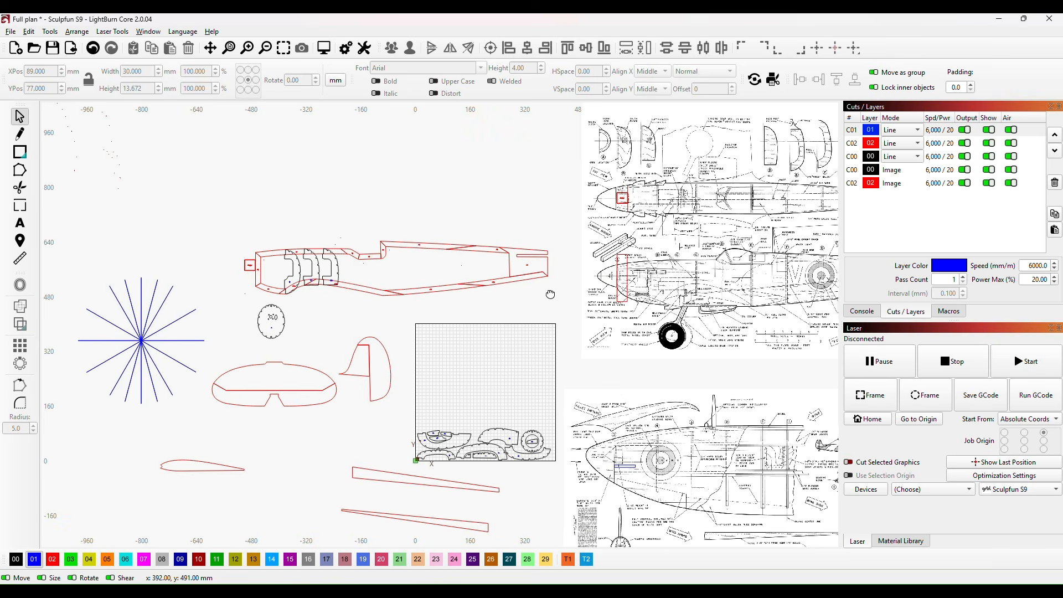
pyautogui.scroll(2, 341, 332)
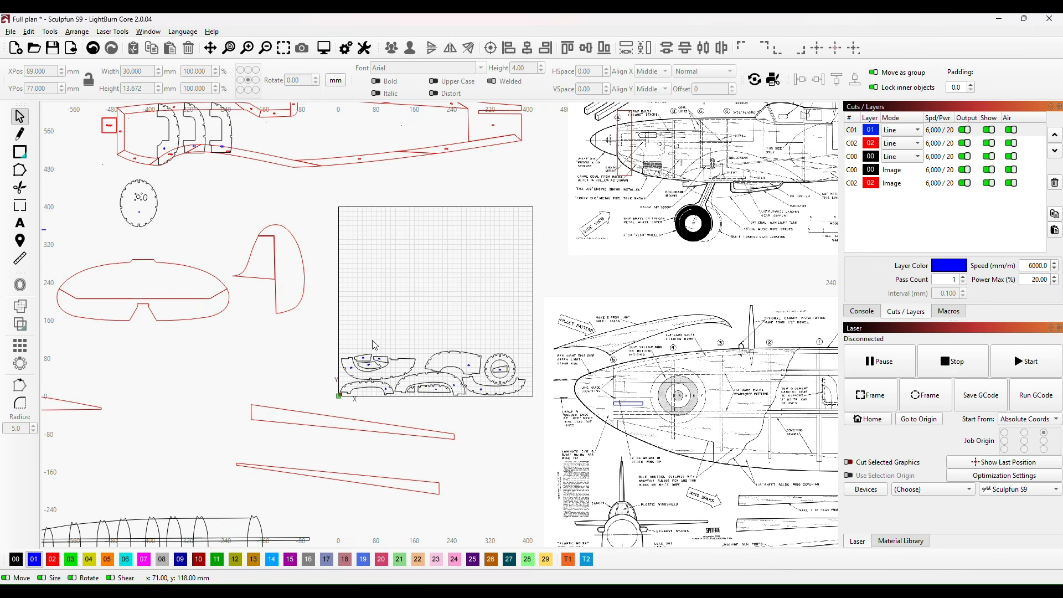
# - Select and copy all the nested parts on the laser bed, and save the Full plan project
pyautogui.moveTo(308, 343); pyautogui.dragTo(470, 425)
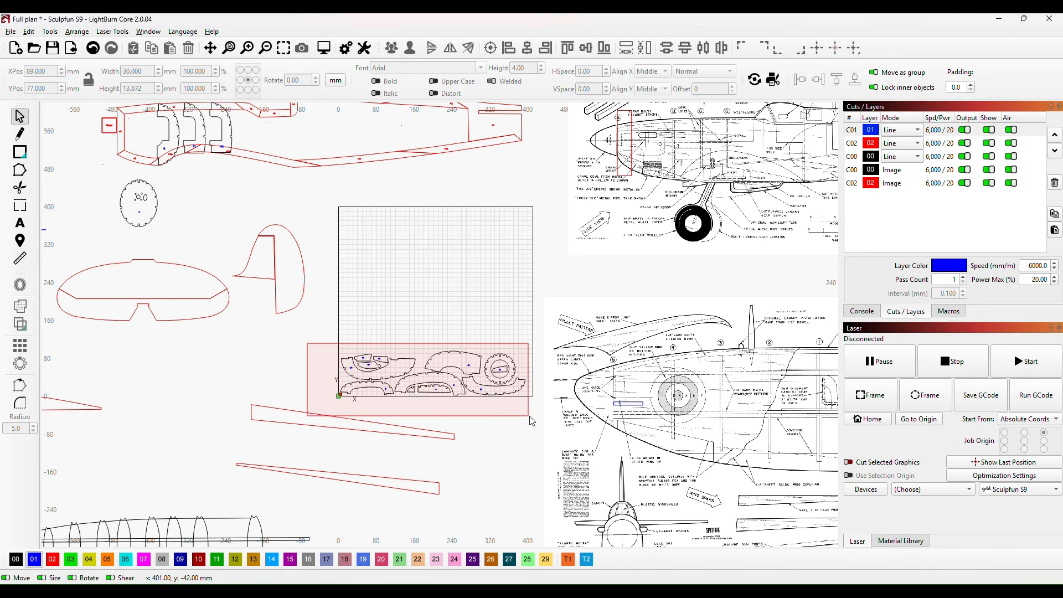
pyautogui.moveTo(544, 408); pyautogui.dragTo(543, 409)
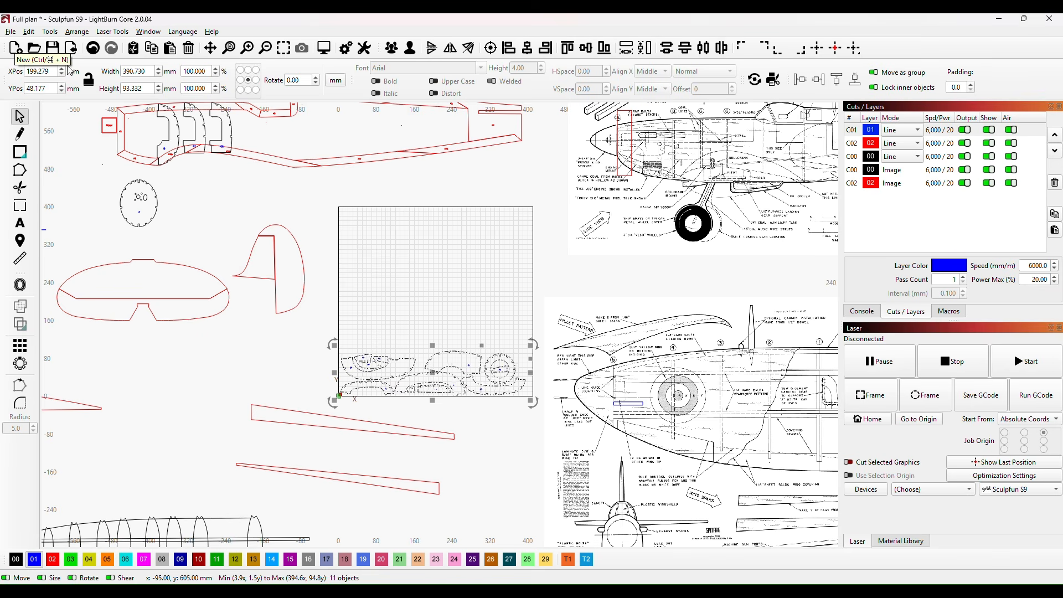
pyautogui.click(53, 49)
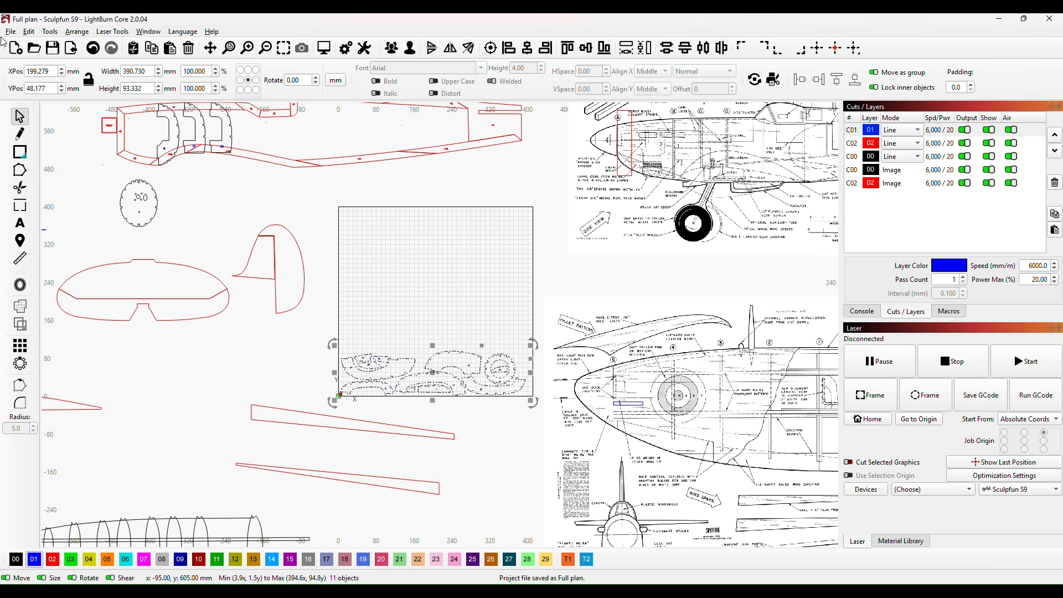
# - Create a new project and paste the nested parts onto its laser bed, positioned at X 204, Y 50 mm
pyautogui.click(16, 49)
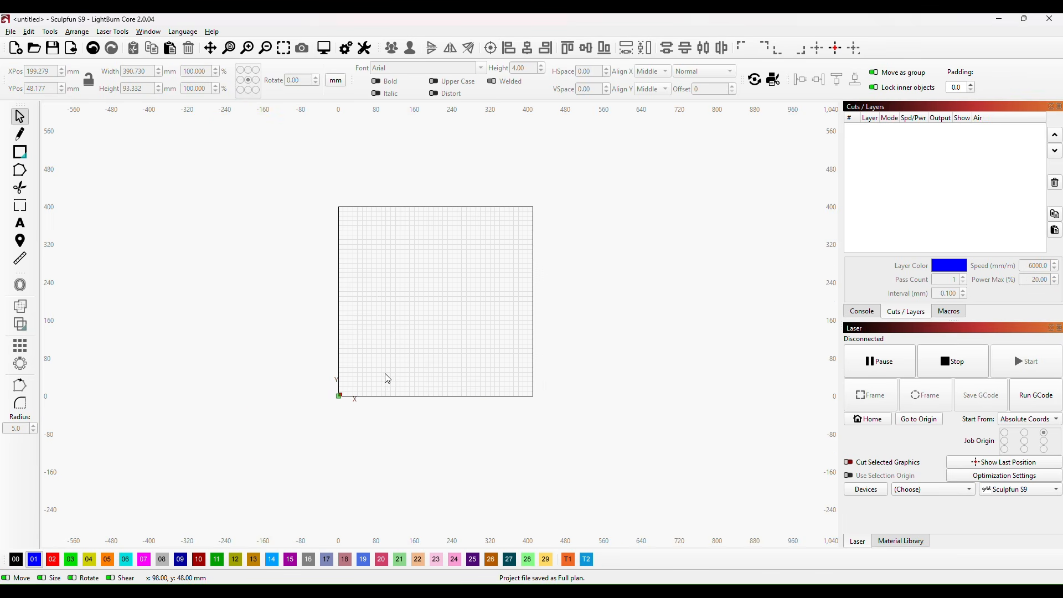
pyautogui.hotkey('ctrl', 'v')
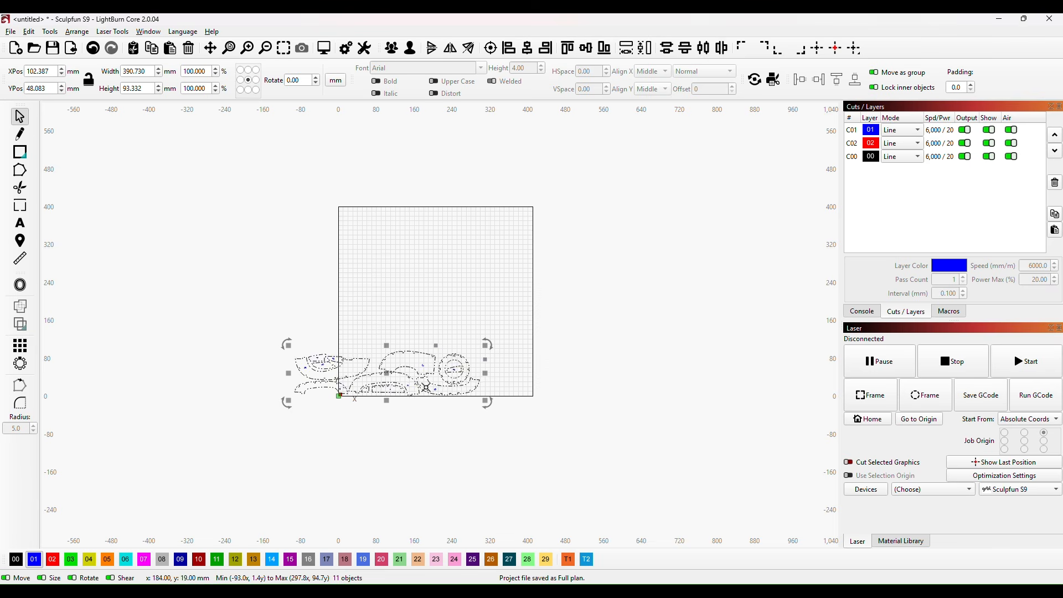
pyautogui.moveTo(387, 371); pyautogui.dragTo(438, 378)
pyautogui.click(474, 444)
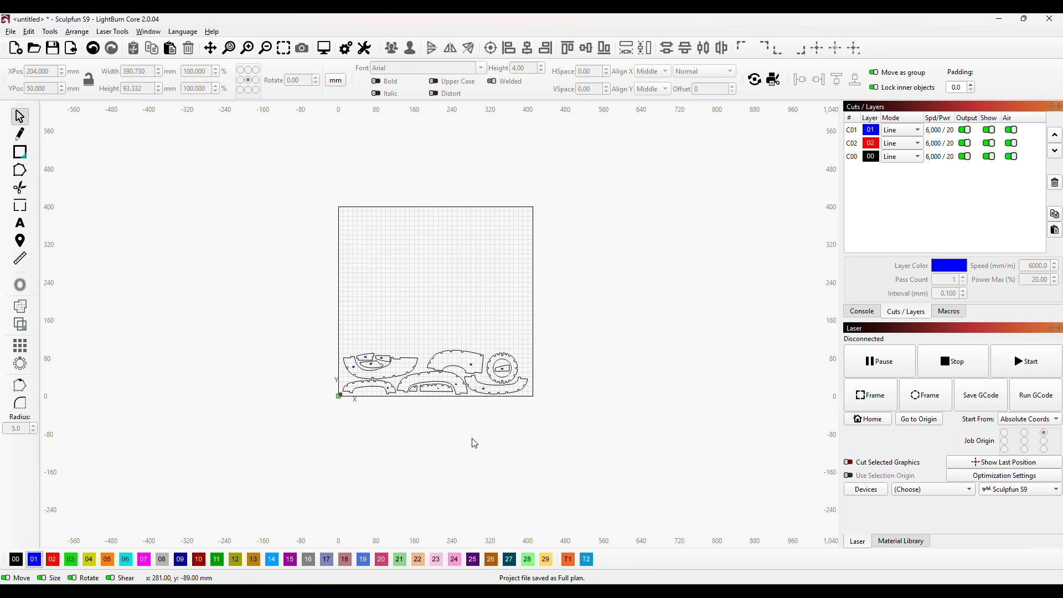
# - Save the new project as "3.2mm BBalsa sheet 1" in the Lightburn files folder
pyautogui.click(11, 32)
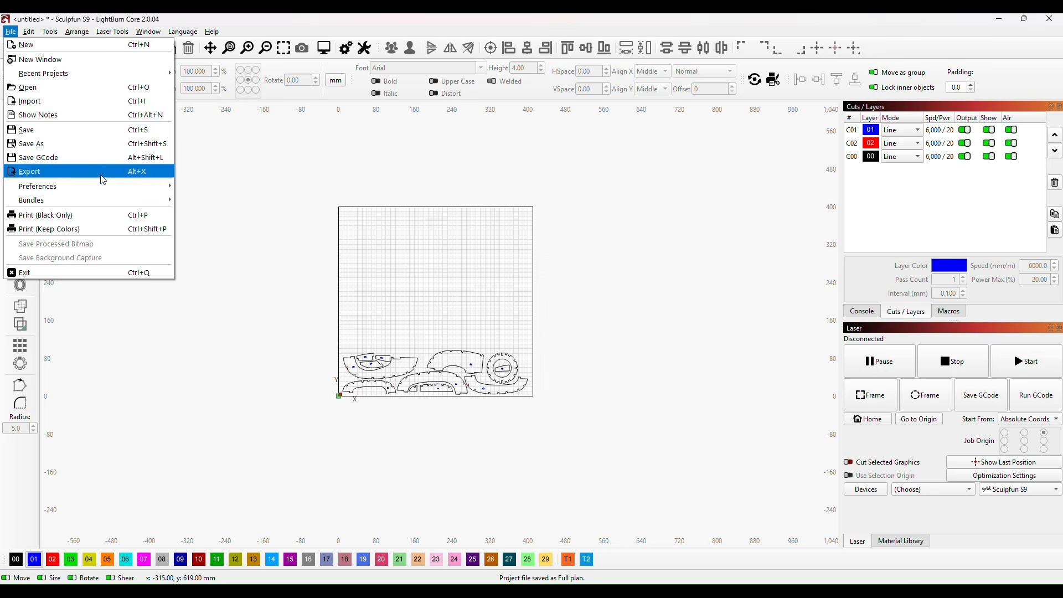
pyautogui.click(75, 144)
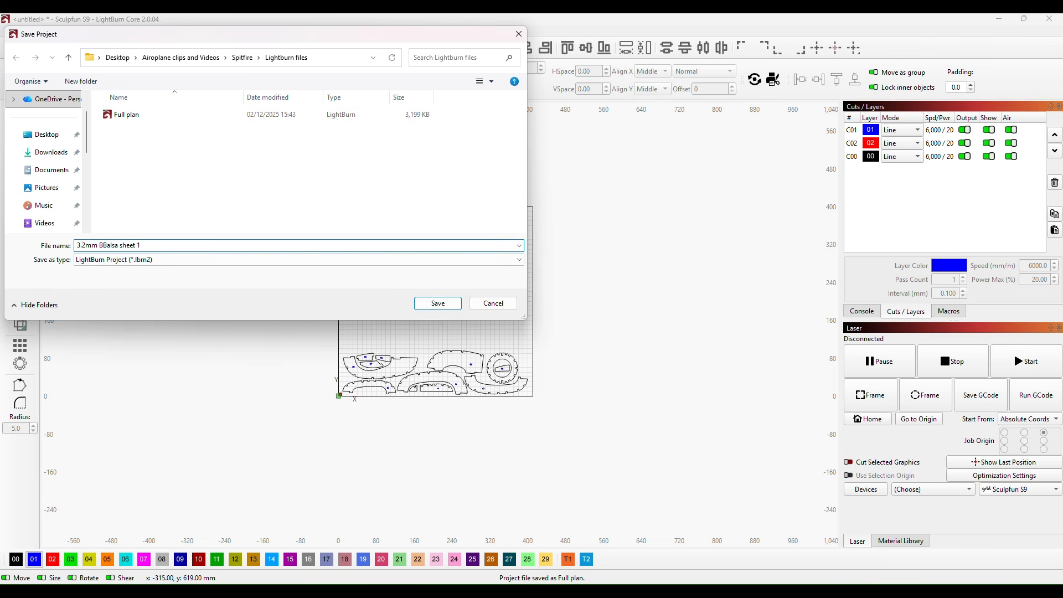
pyautogui.click(437, 303)
pyautogui.scroll(-1, 593, 320)
pyautogui.scroll(3, 611, 316)
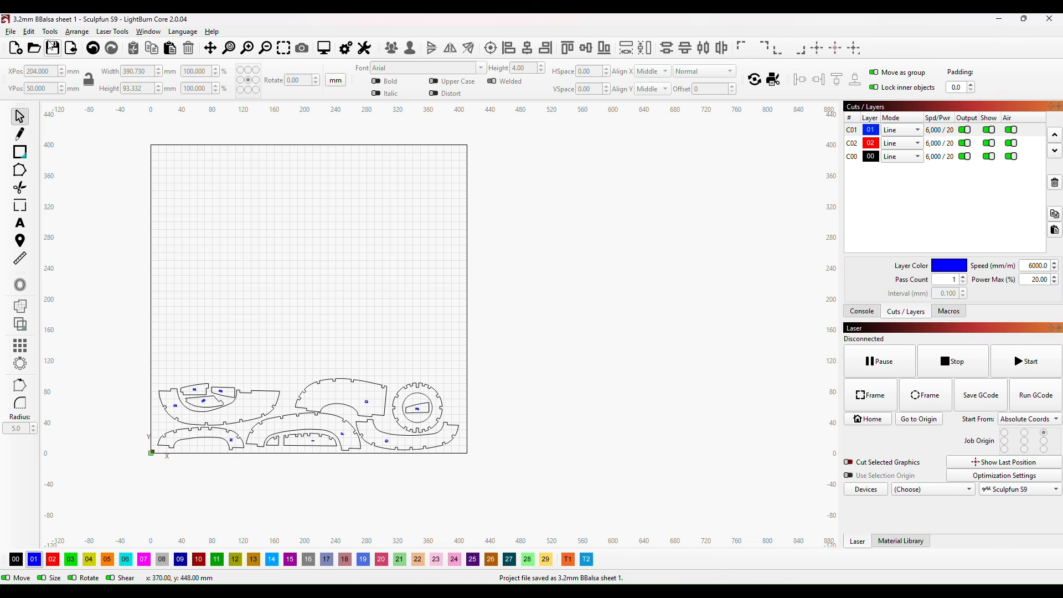
# - Reopen the Full plan project from the Lightburn files folder
pyautogui.click(10, 31)
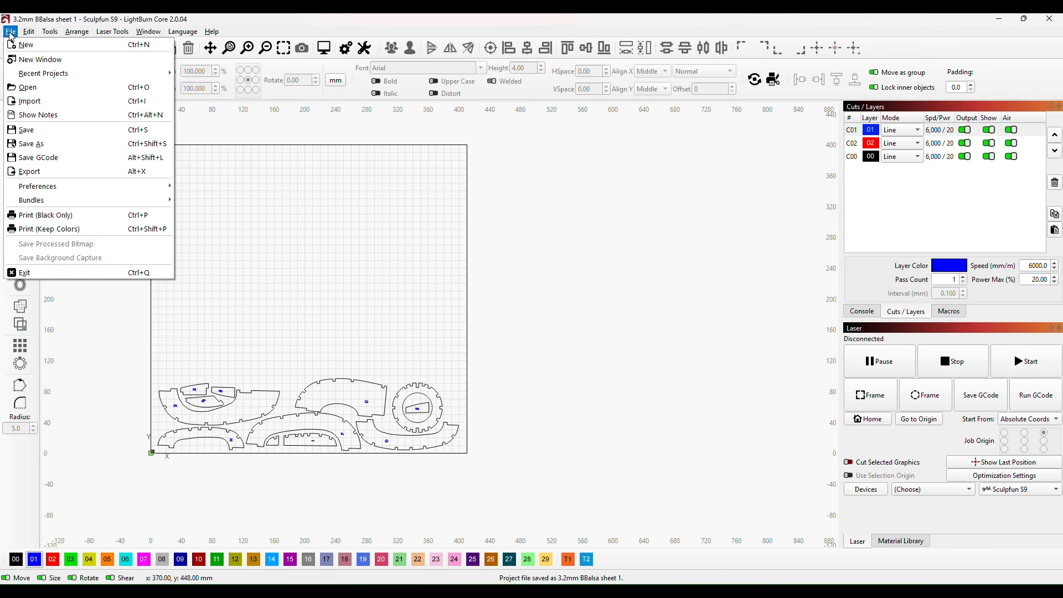
pyautogui.click(65, 86)
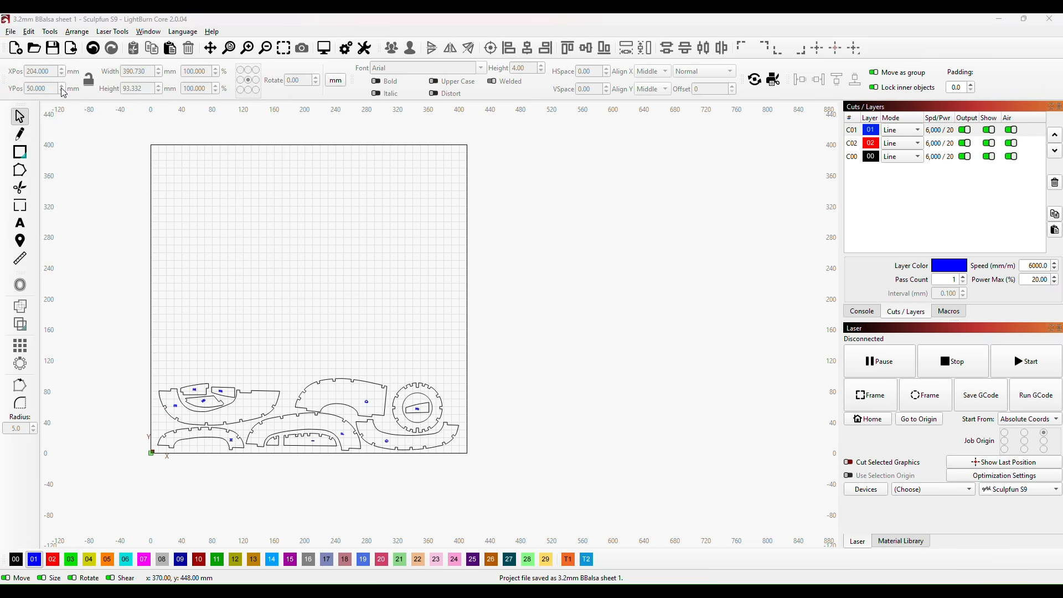
pyautogui.doubleClick(166, 130)
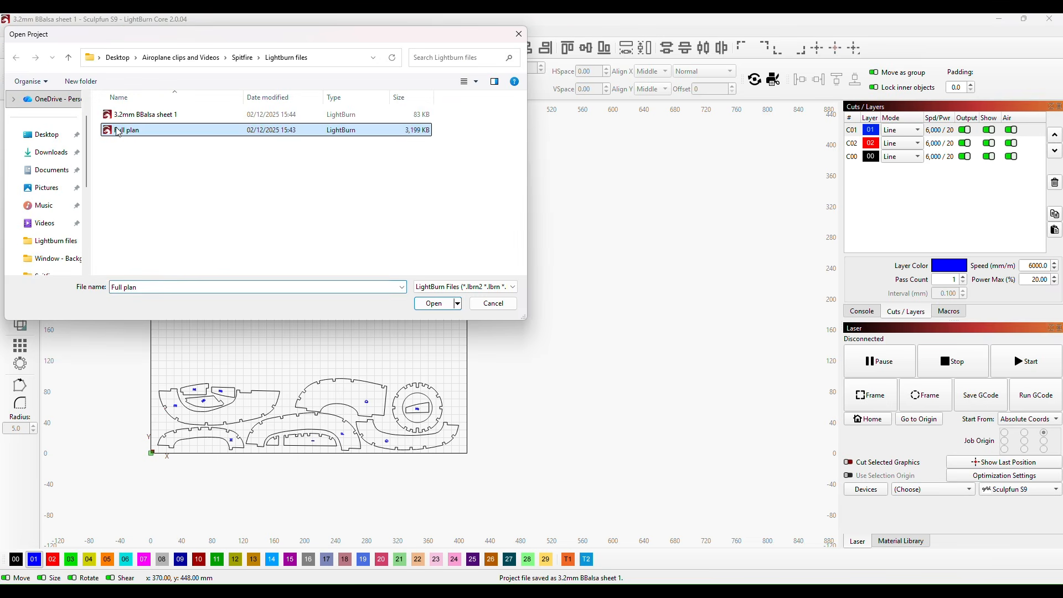
pyautogui.click(416, 364)
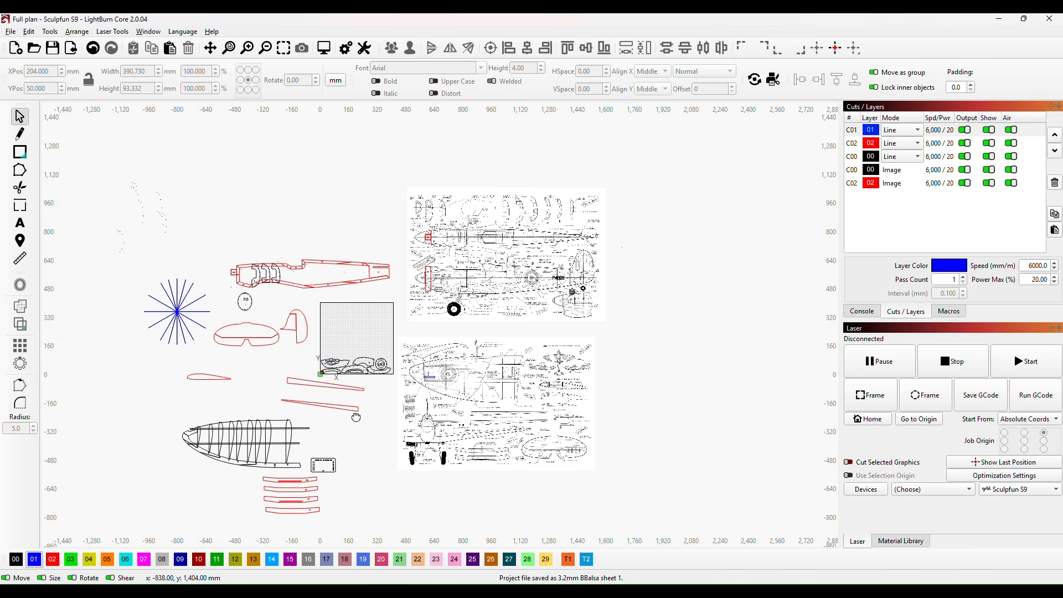
# - Delete all the nested former and nose parts from the laser bed in the Full plan project
pyautogui.scroll(4, 549, 322)
pyautogui.scroll(6, 548, 322)
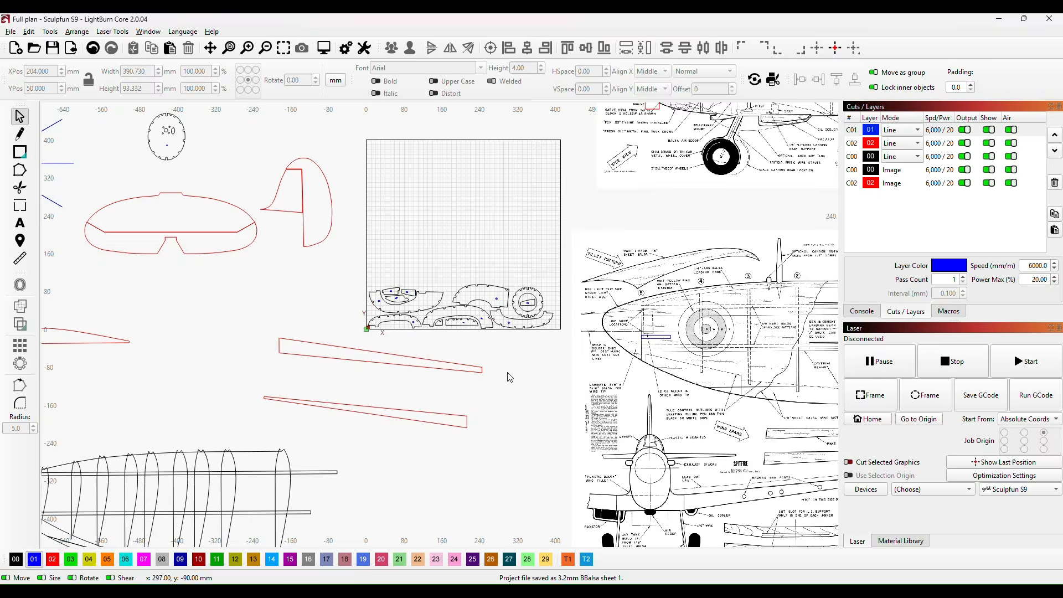
pyautogui.moveTo(146, 177); pyautogui.dragTo(632, 314)
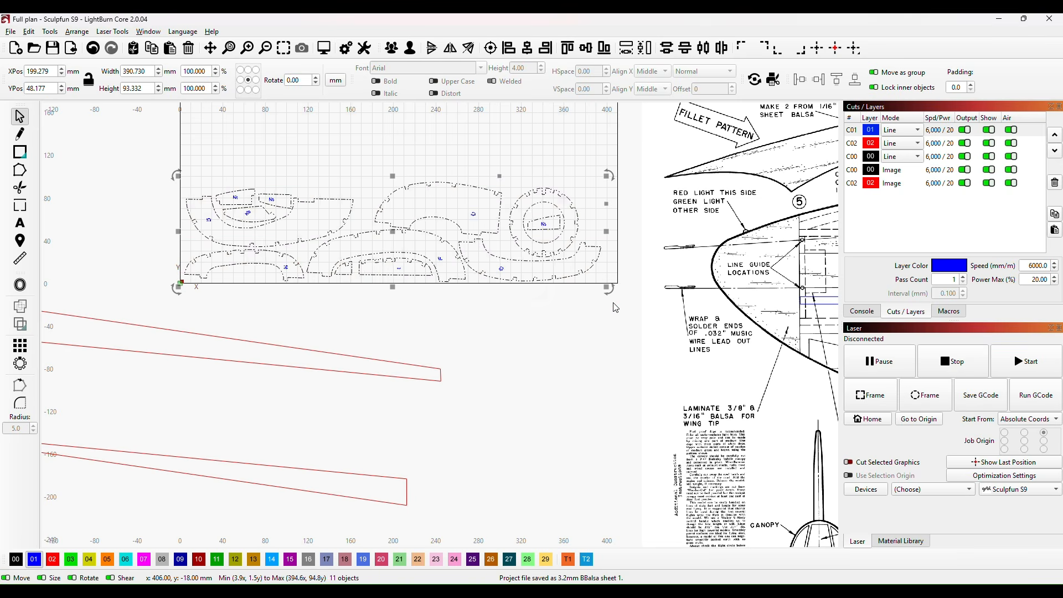
pyautogui.press('Delete')
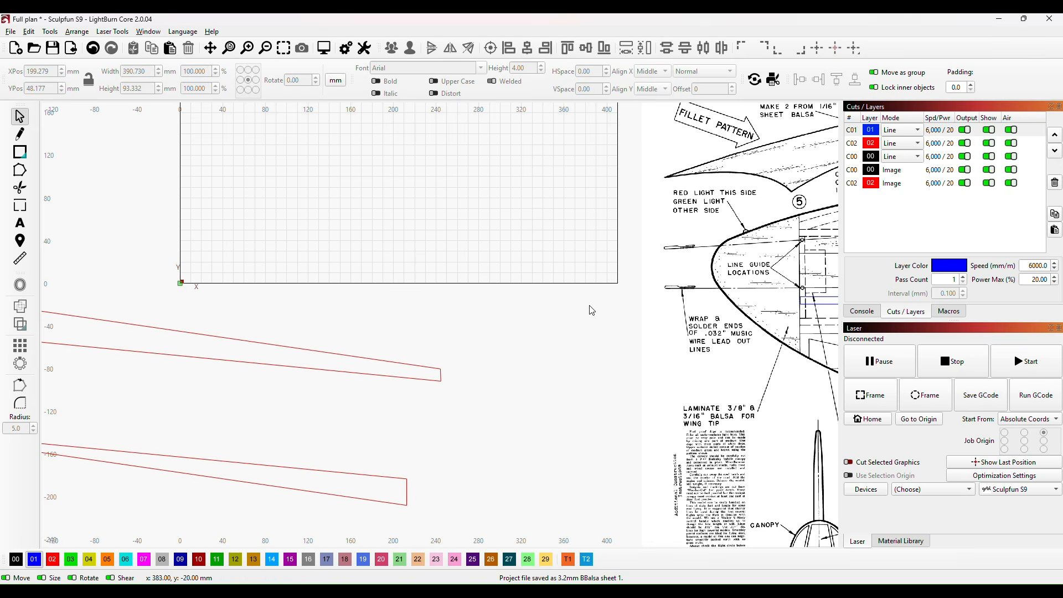
# - Move the long upper fuselage strip onto the laser bed at about X 181, Y 44 mm, and the rear fuselage part to X 289, Y 177 mm
pyautogui.scroll(-5, 615, 308)
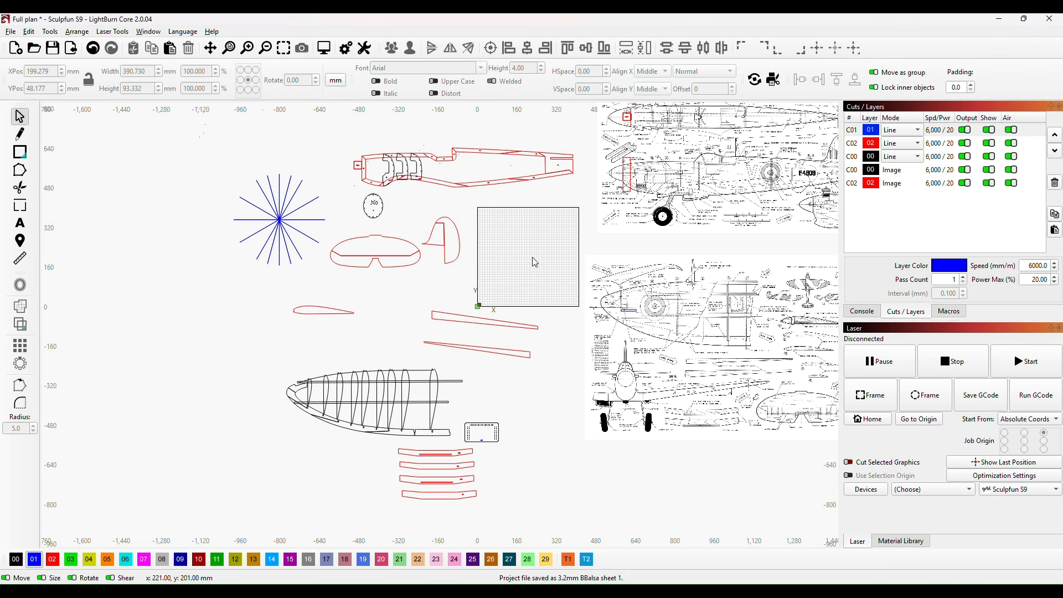
pyautogui.moveTo(490, 154); pyautogui.dragTo(528, 303)
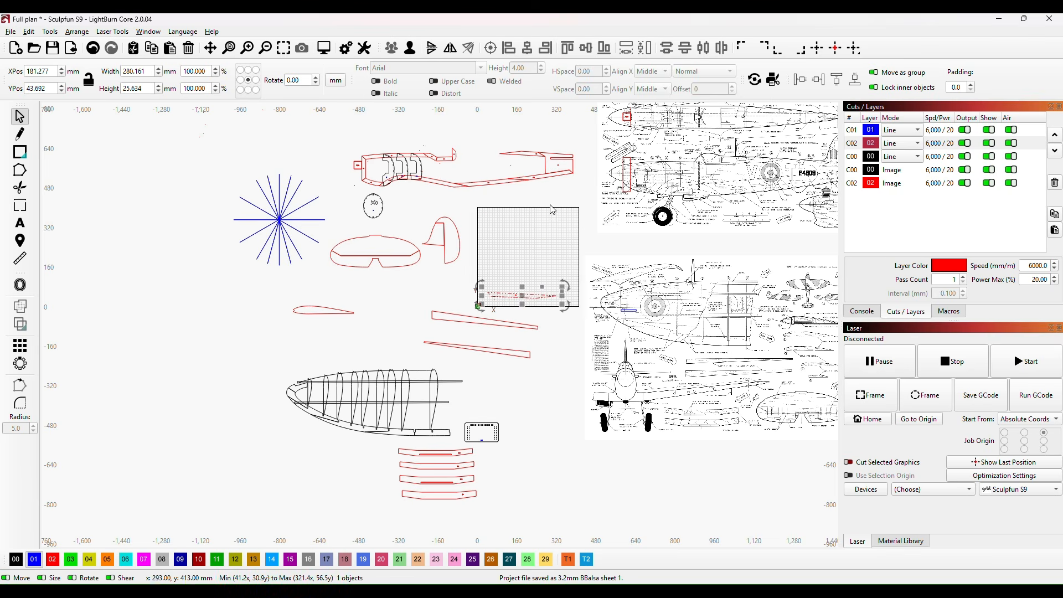
pyautogui.scroll(2, 523, 310)
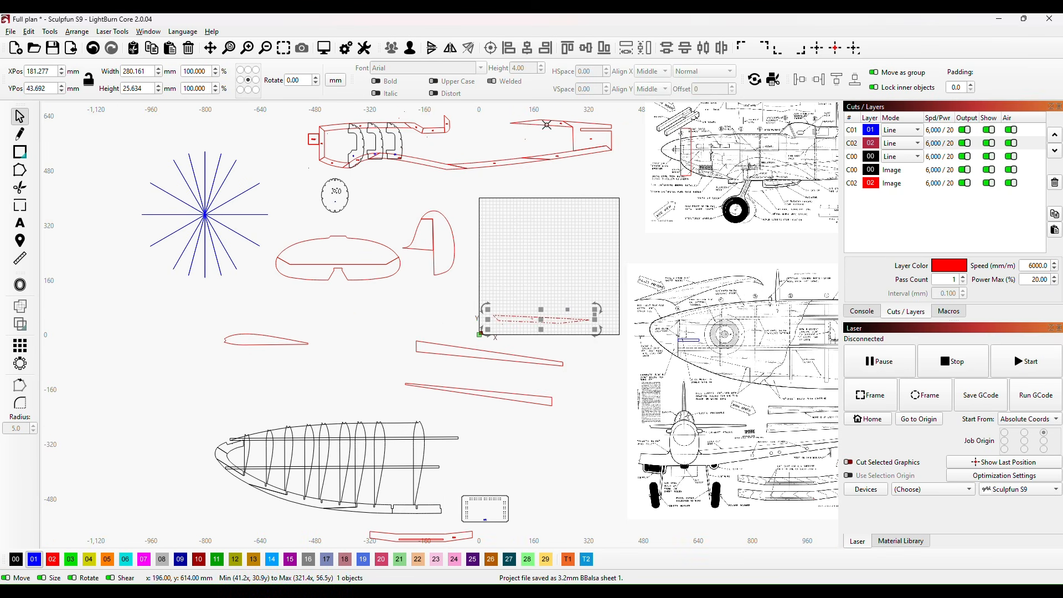
pyautogui.moveTo(545, 122)
pyautogui.mouseDown()
pyautogui.moveTo(567, 229)
pyautogui.moveTo(545, 290)
pyautogui.moveTo(549, 133)
pyautogui.moveTo(559, 123)
pyautogui.mouseUp()
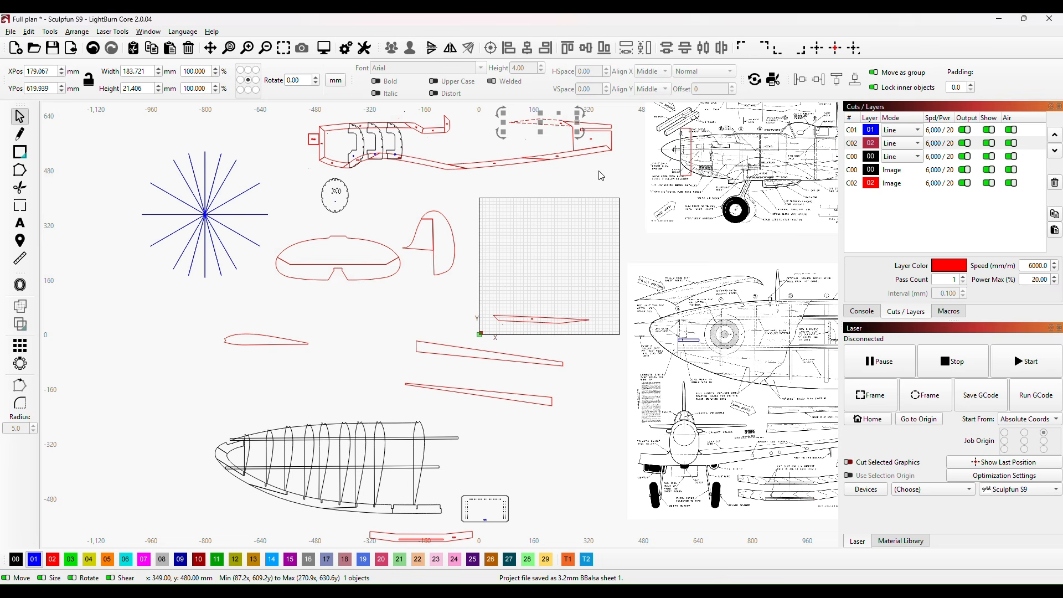
pyautogui.click(606, 139)
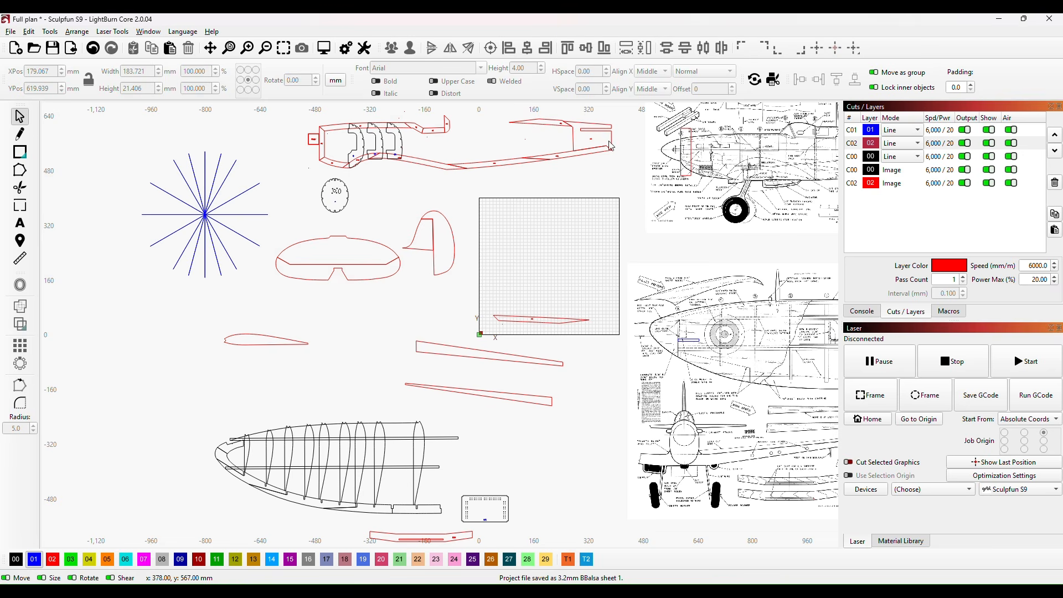
pyautogui.click(612, 135)
pyautogui.moveTo(586, 138); pyautogui.dragTo(581, 285)
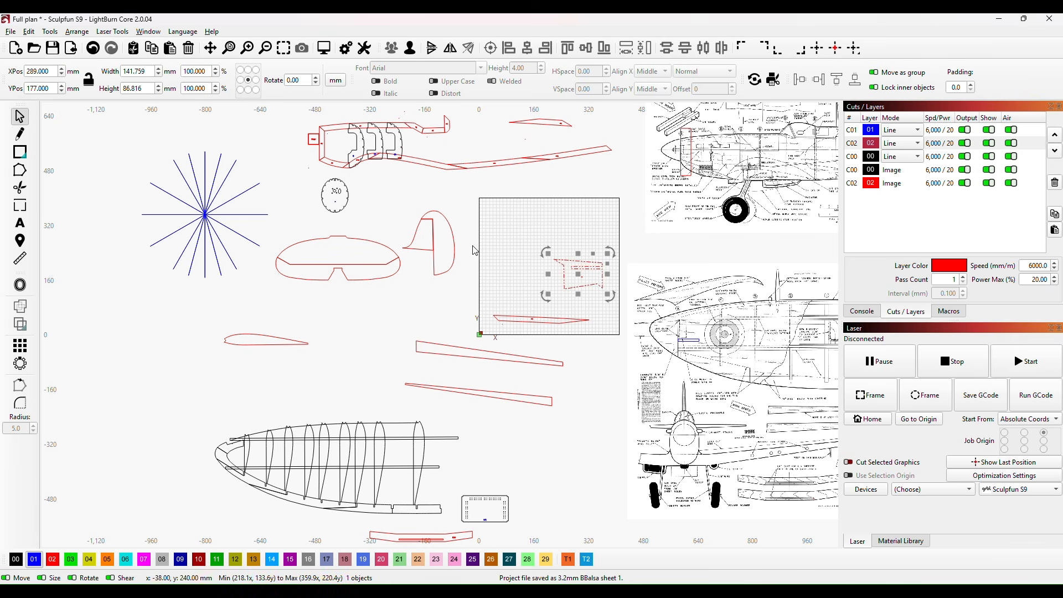